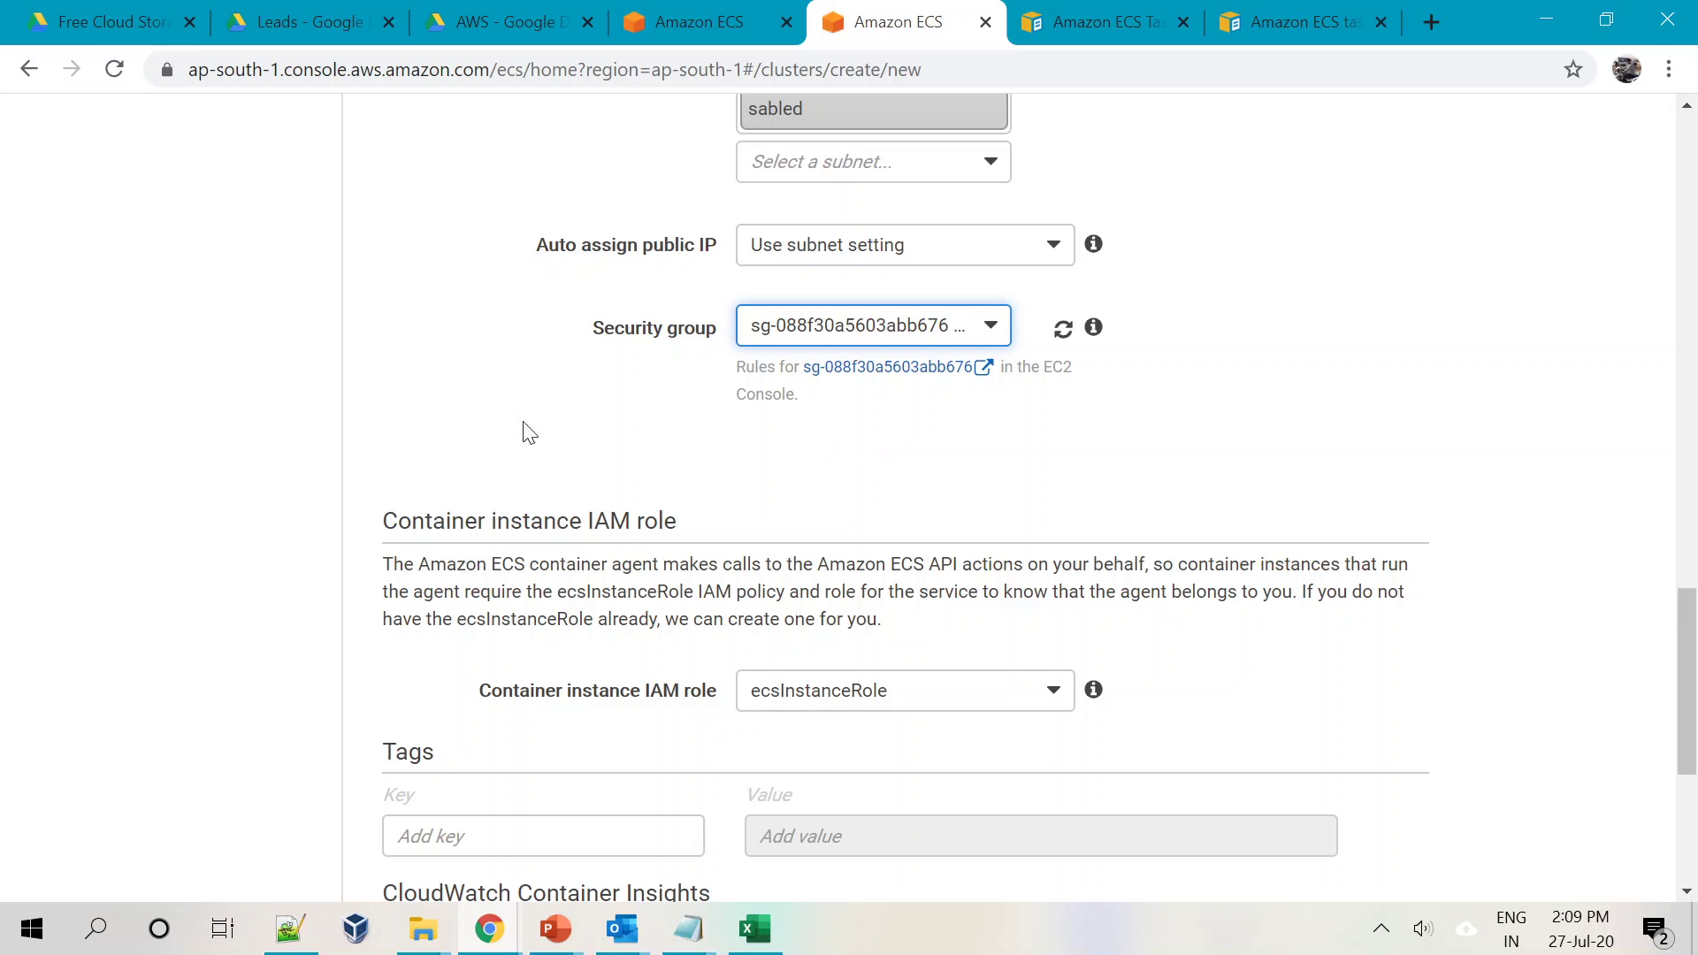
# Check the available security group choices and the remaining cluster settings down to CloudWatch Container Insights
pyautogui.click(913, 329)
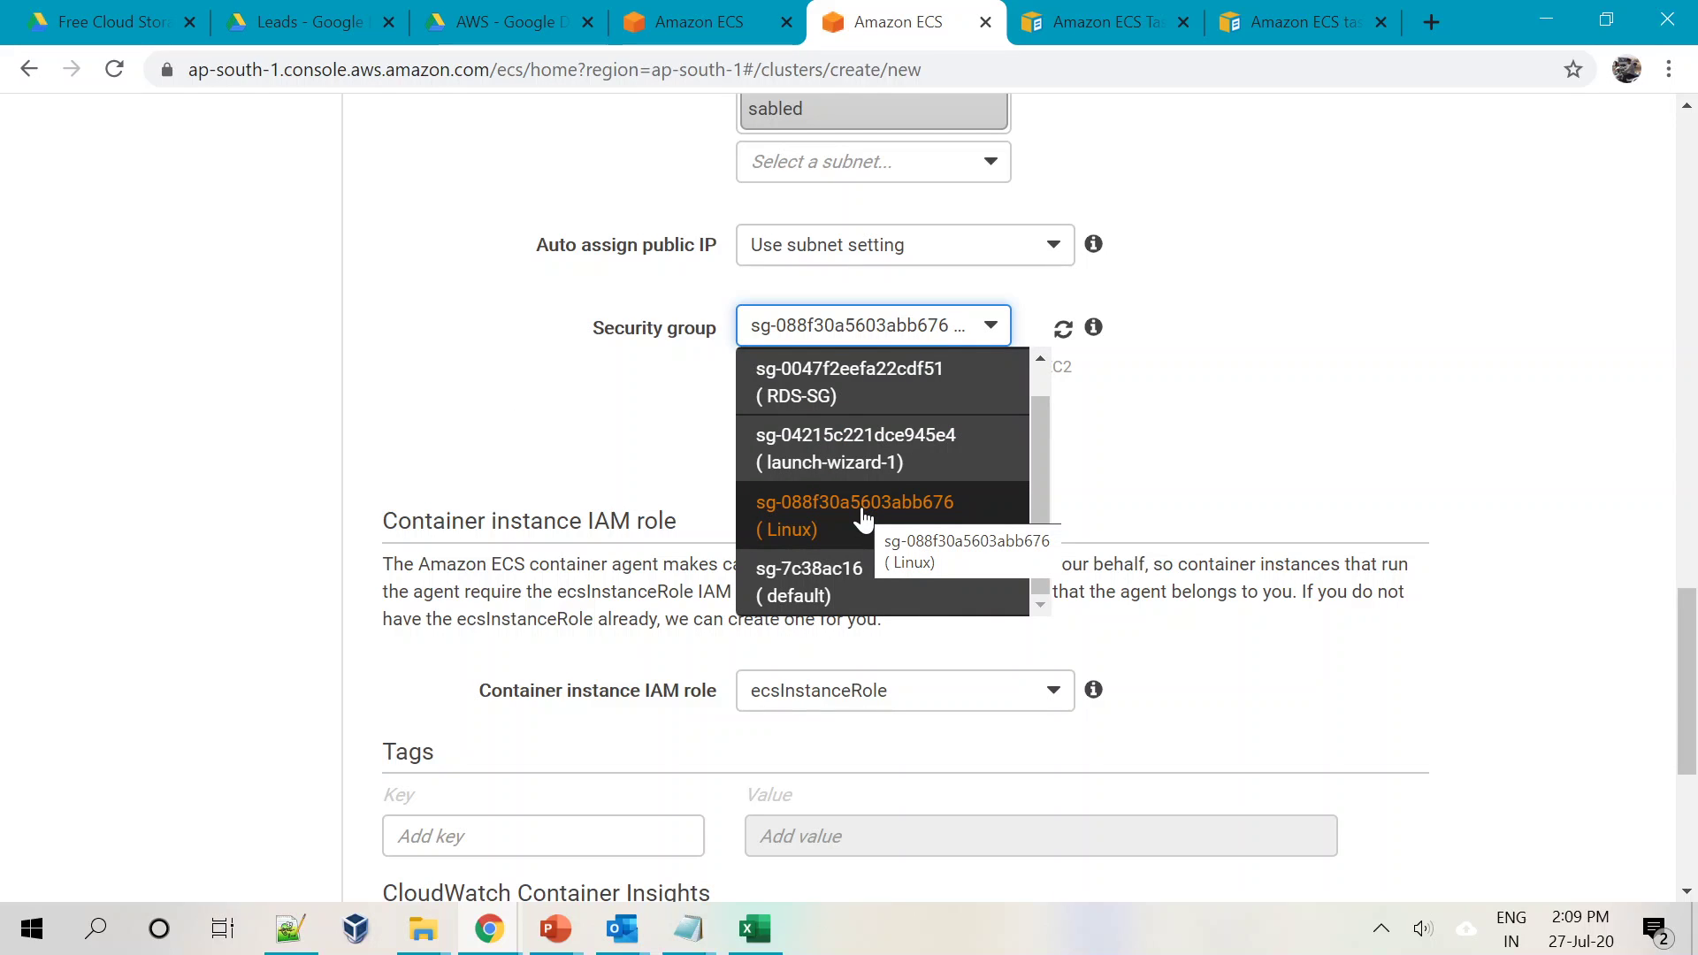
pyautogui.click(1318, 464)
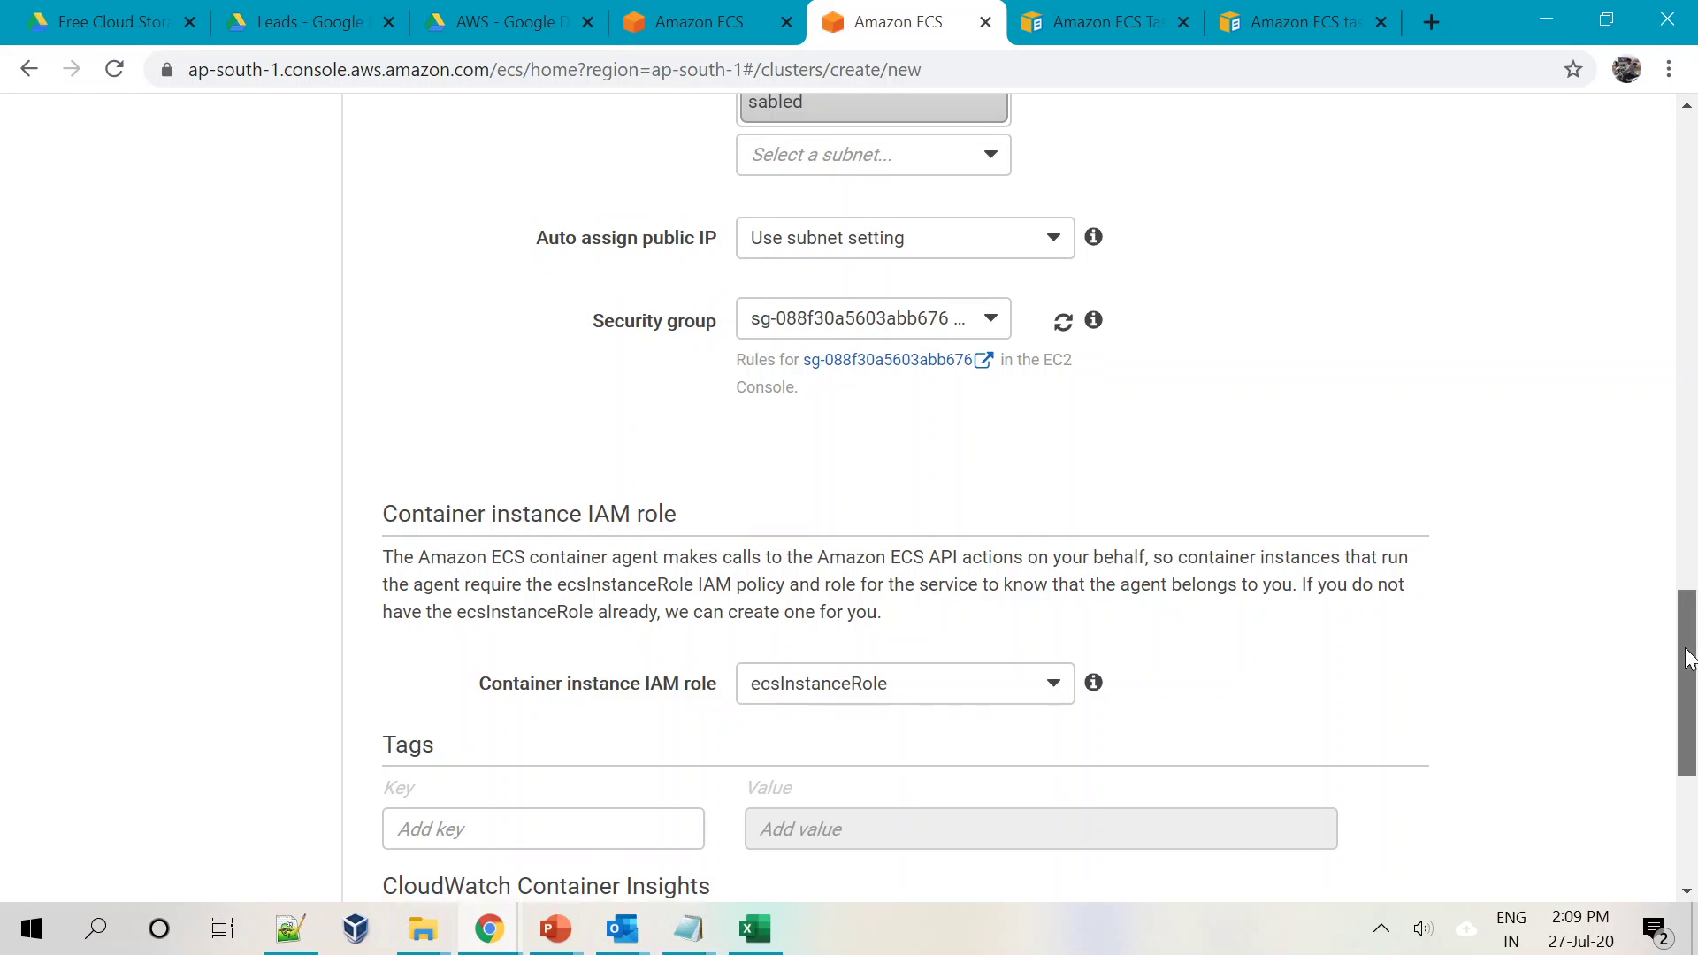
pyautogui.scroll(-5, 1672, 690)
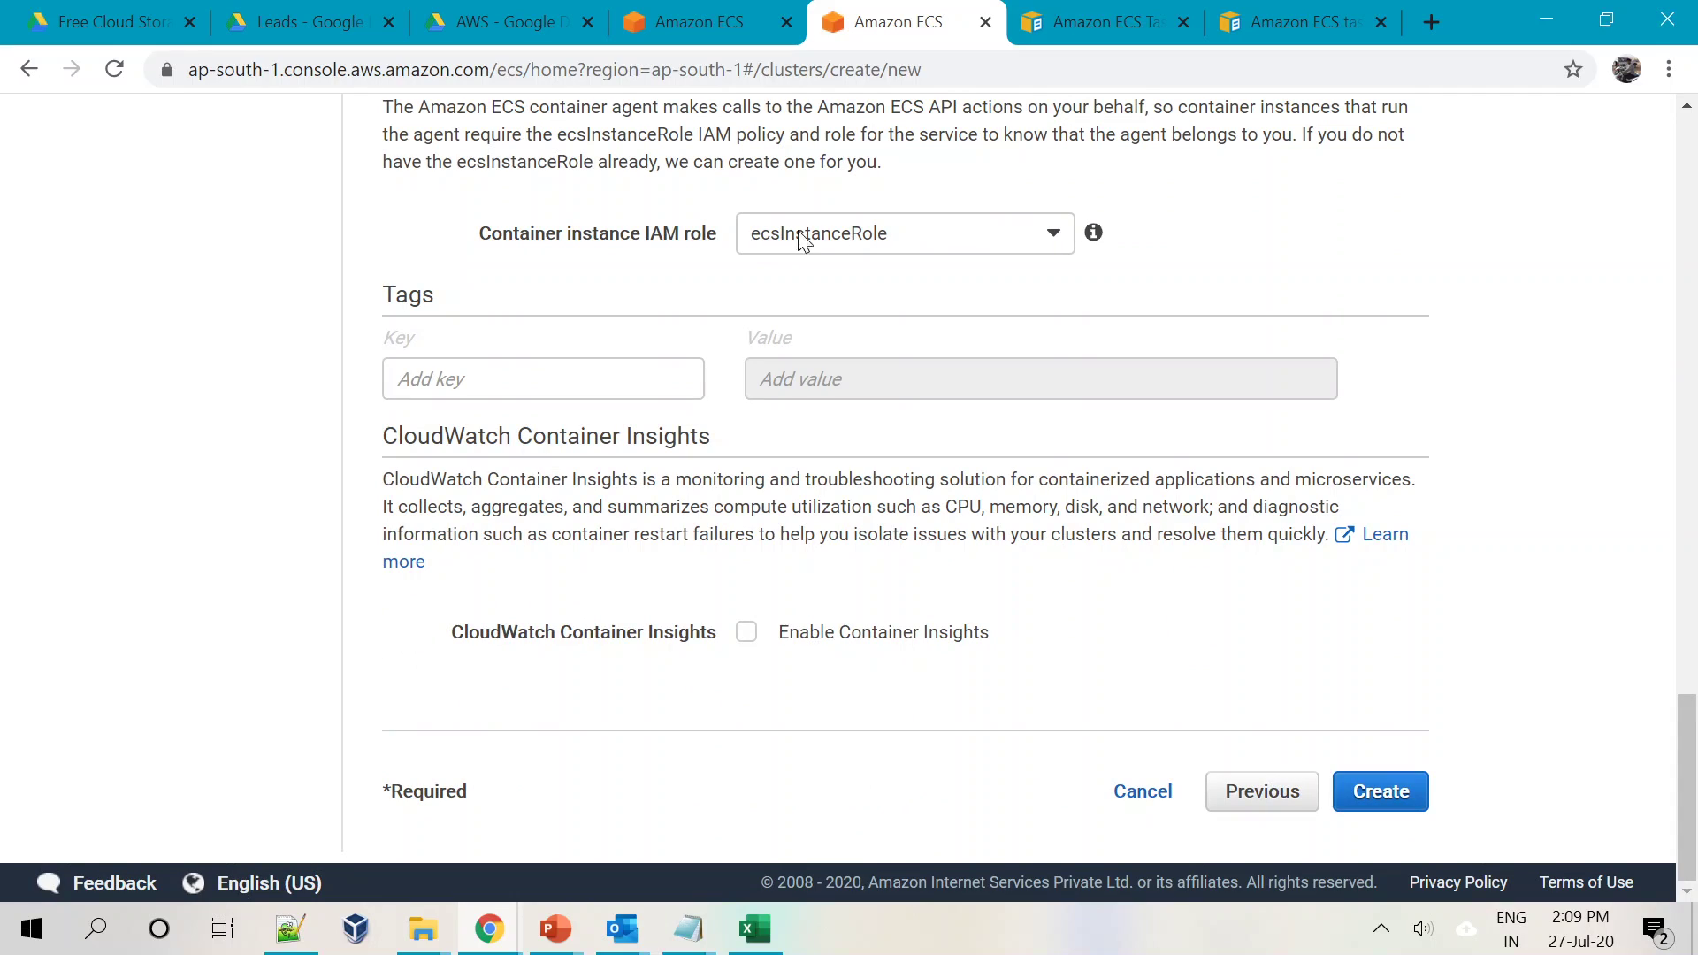
pyautogui.scroll(4, 221, 550)
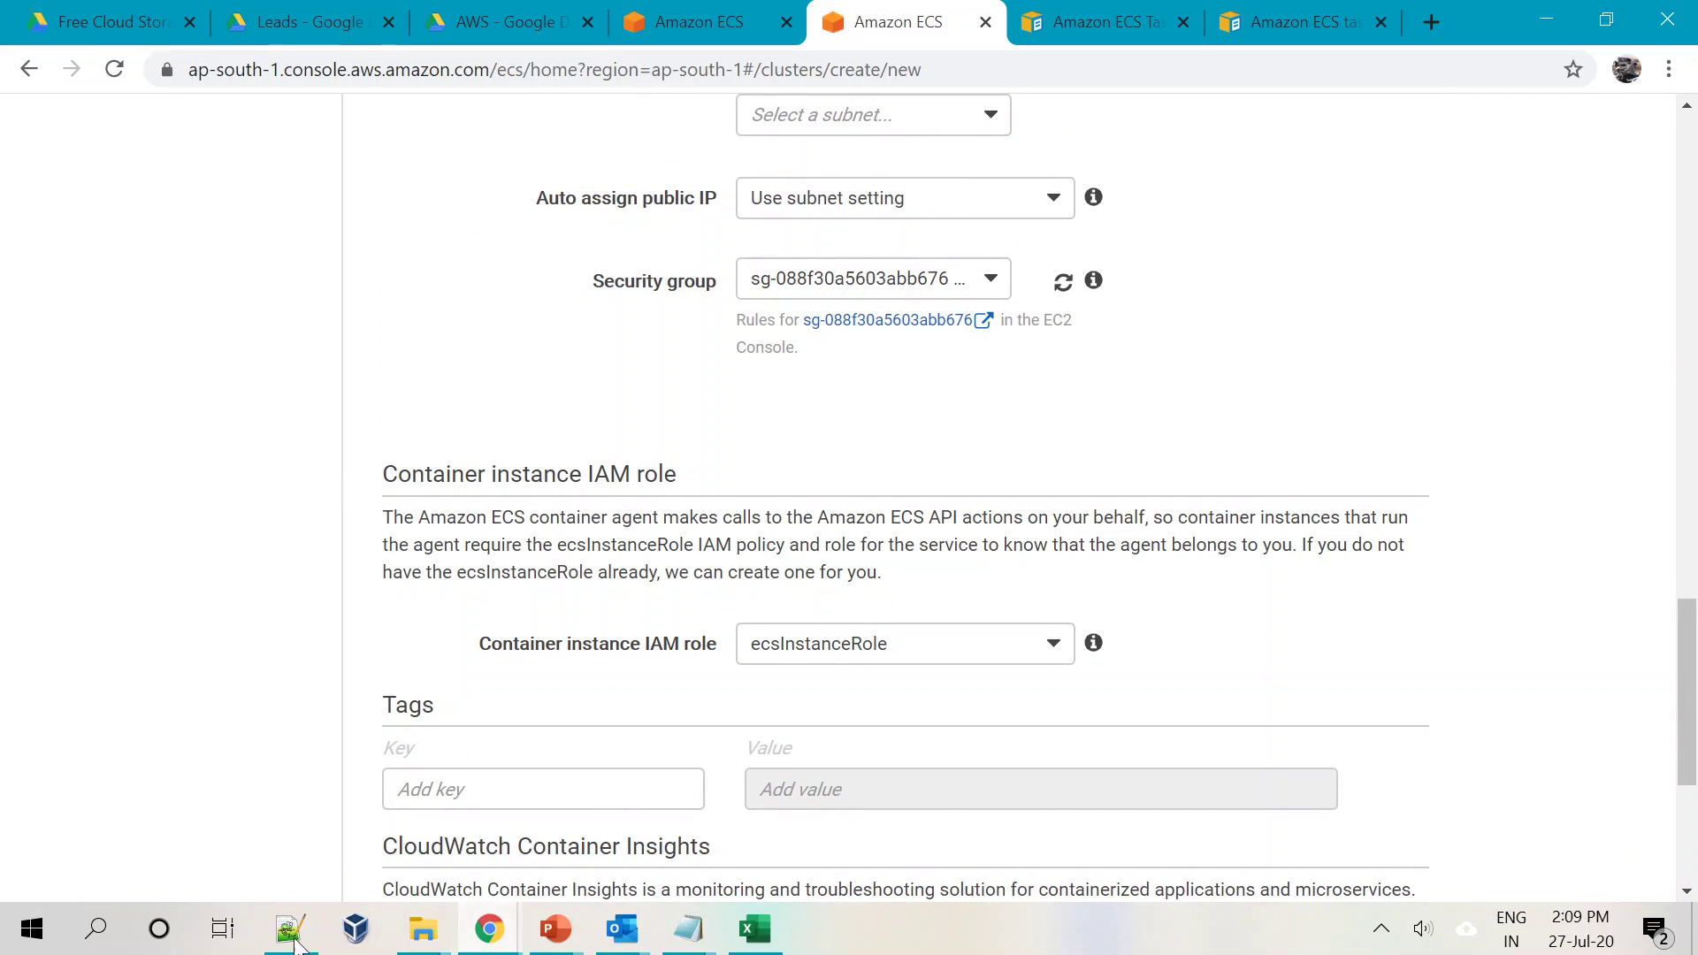
# Switch to the ECS Scenario presentation in PowerPoint, examine Availability Zone 2 and EC2-2 in the architecture diagram, and return to the Chrome cluster form
pyautogui.moveTo(563, 935)
pyautogui.click(415, 805)
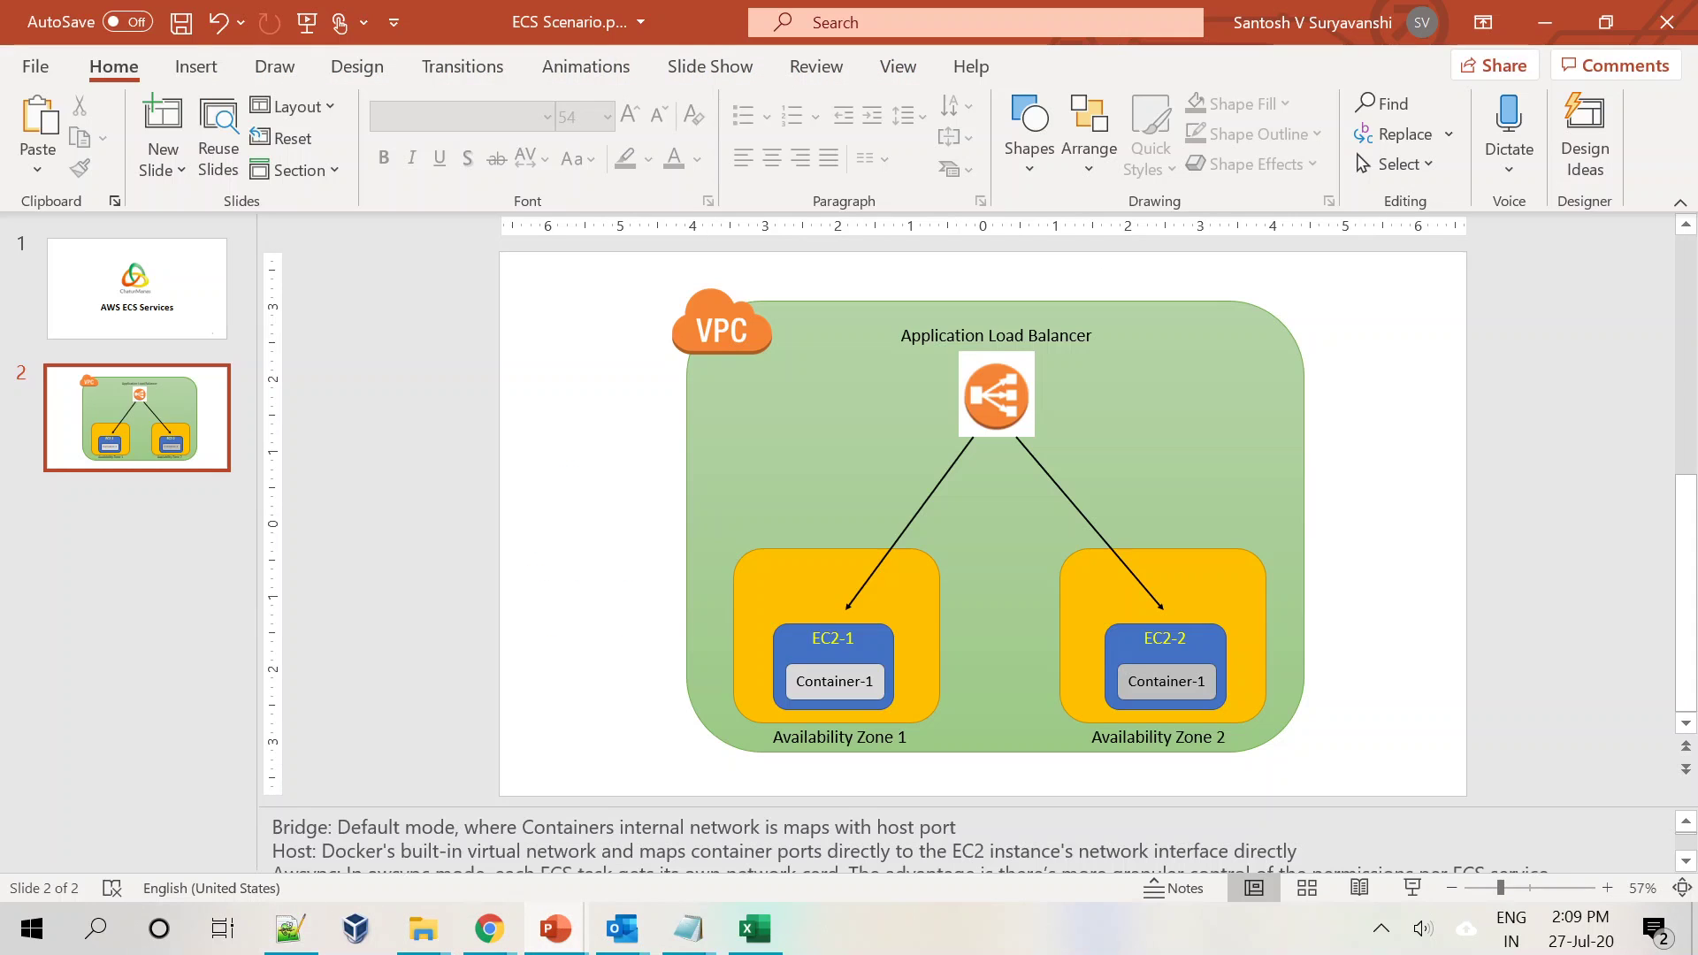
pyautogui.click(1096, 619)
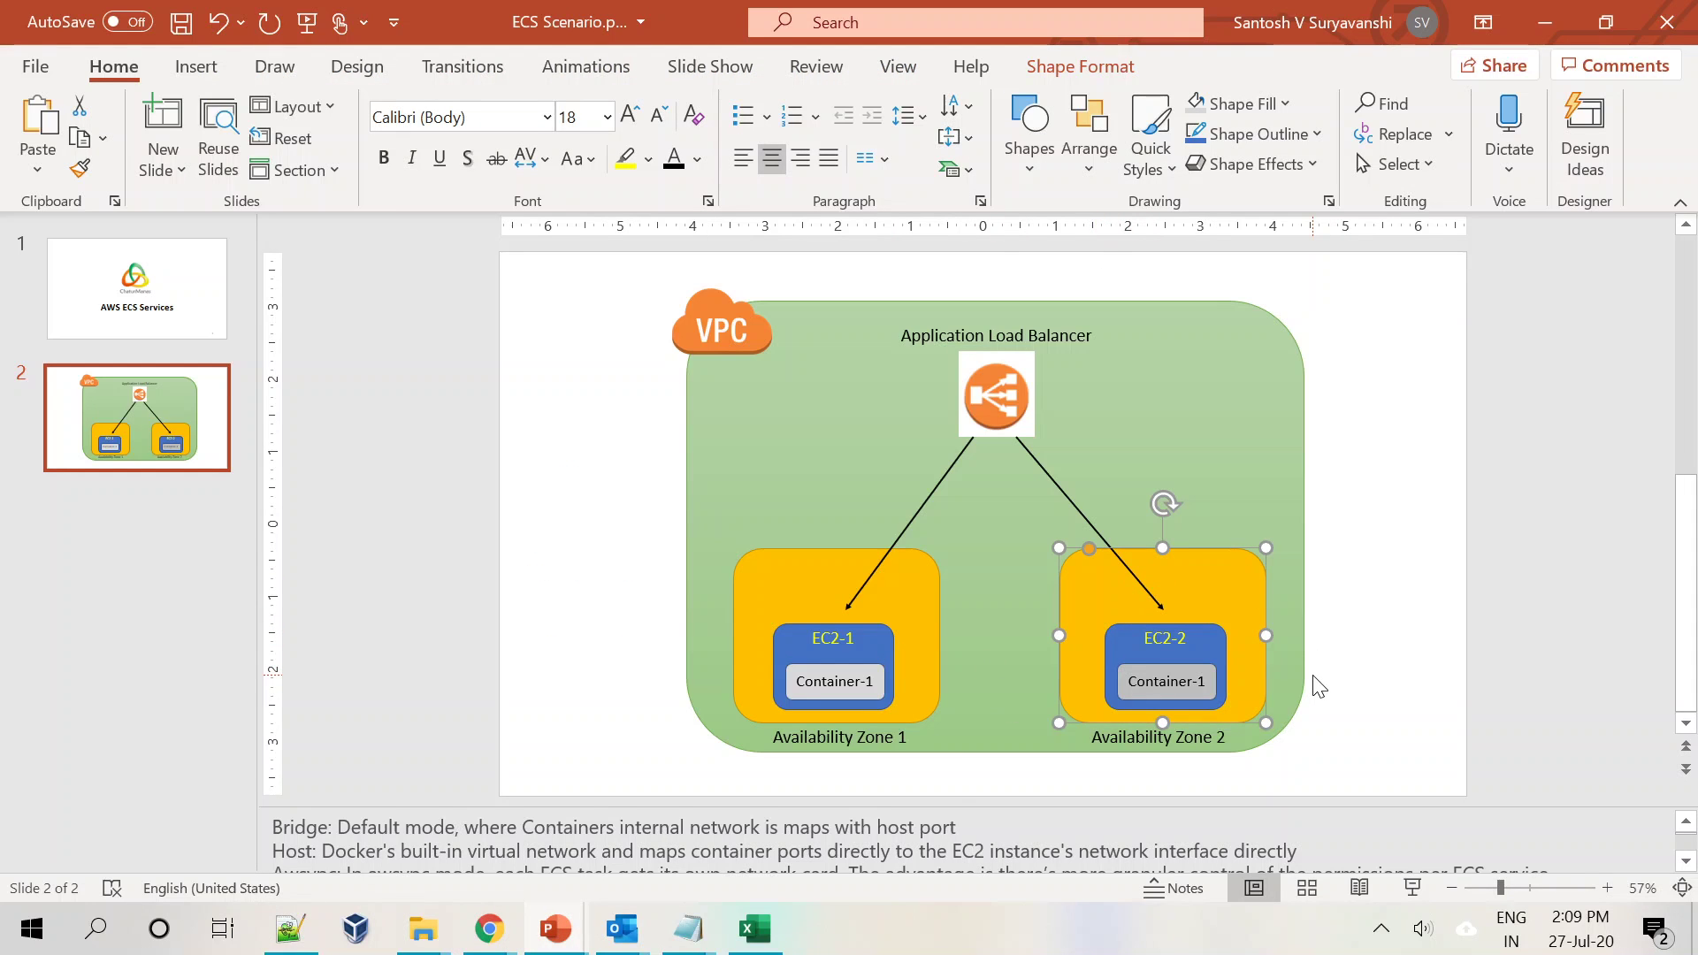
pyautogui.click(1130, 644)
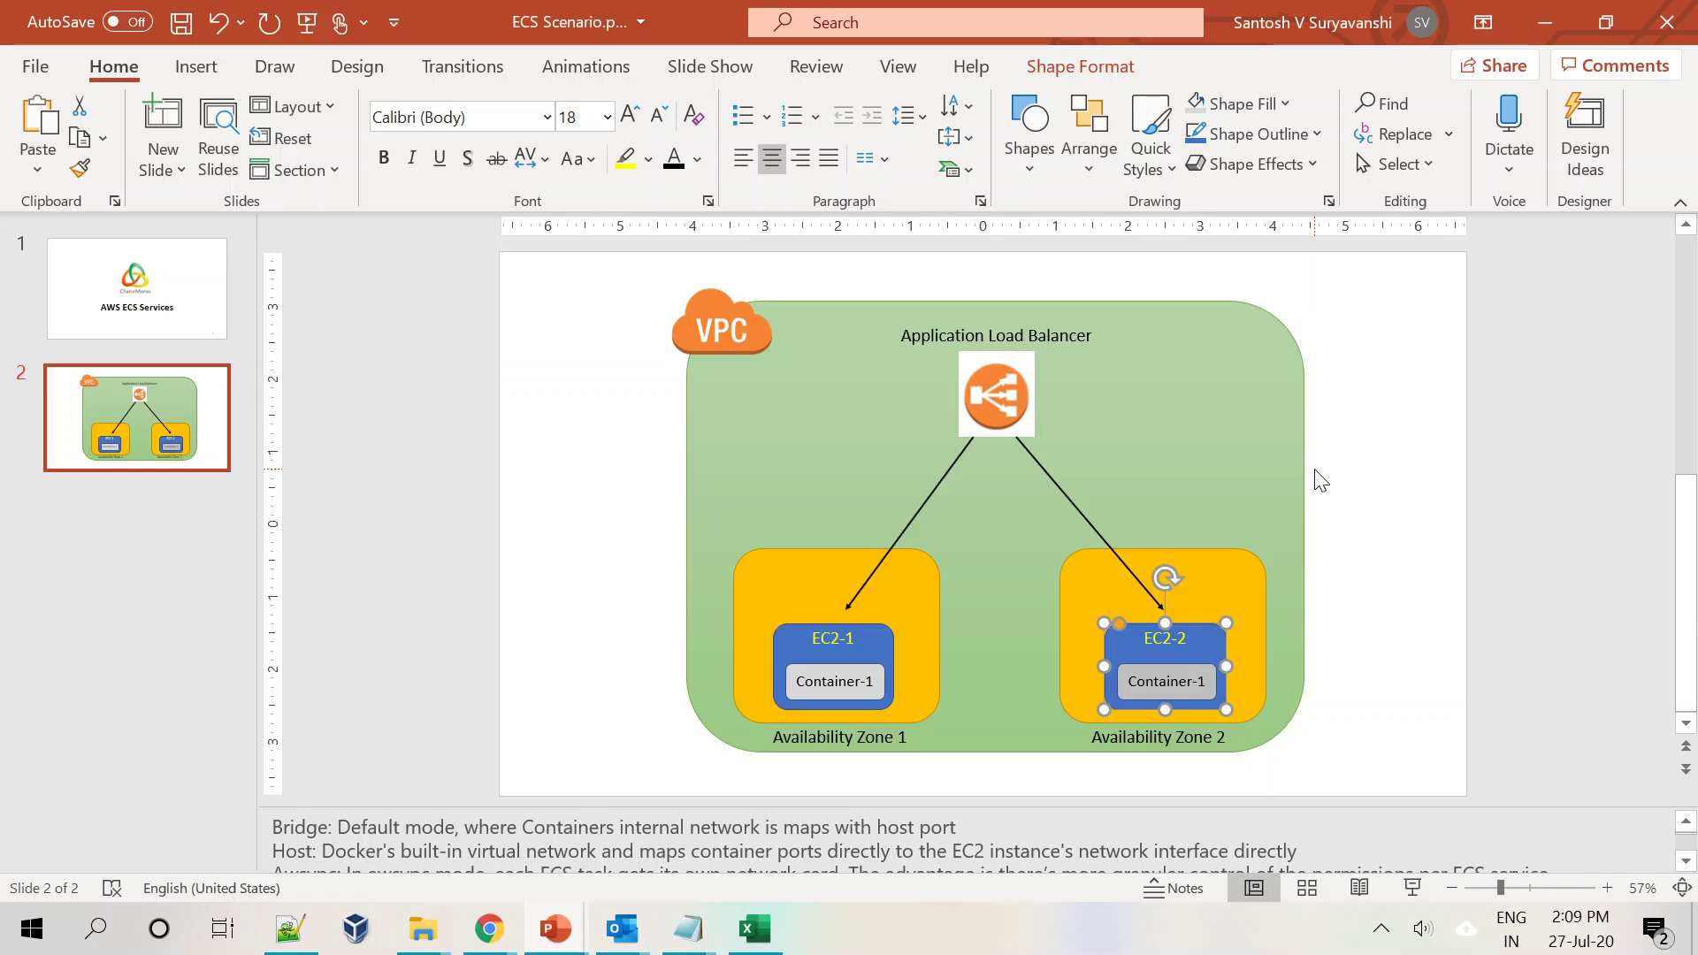
pyautogui.hotkey('alt', 'Tab')
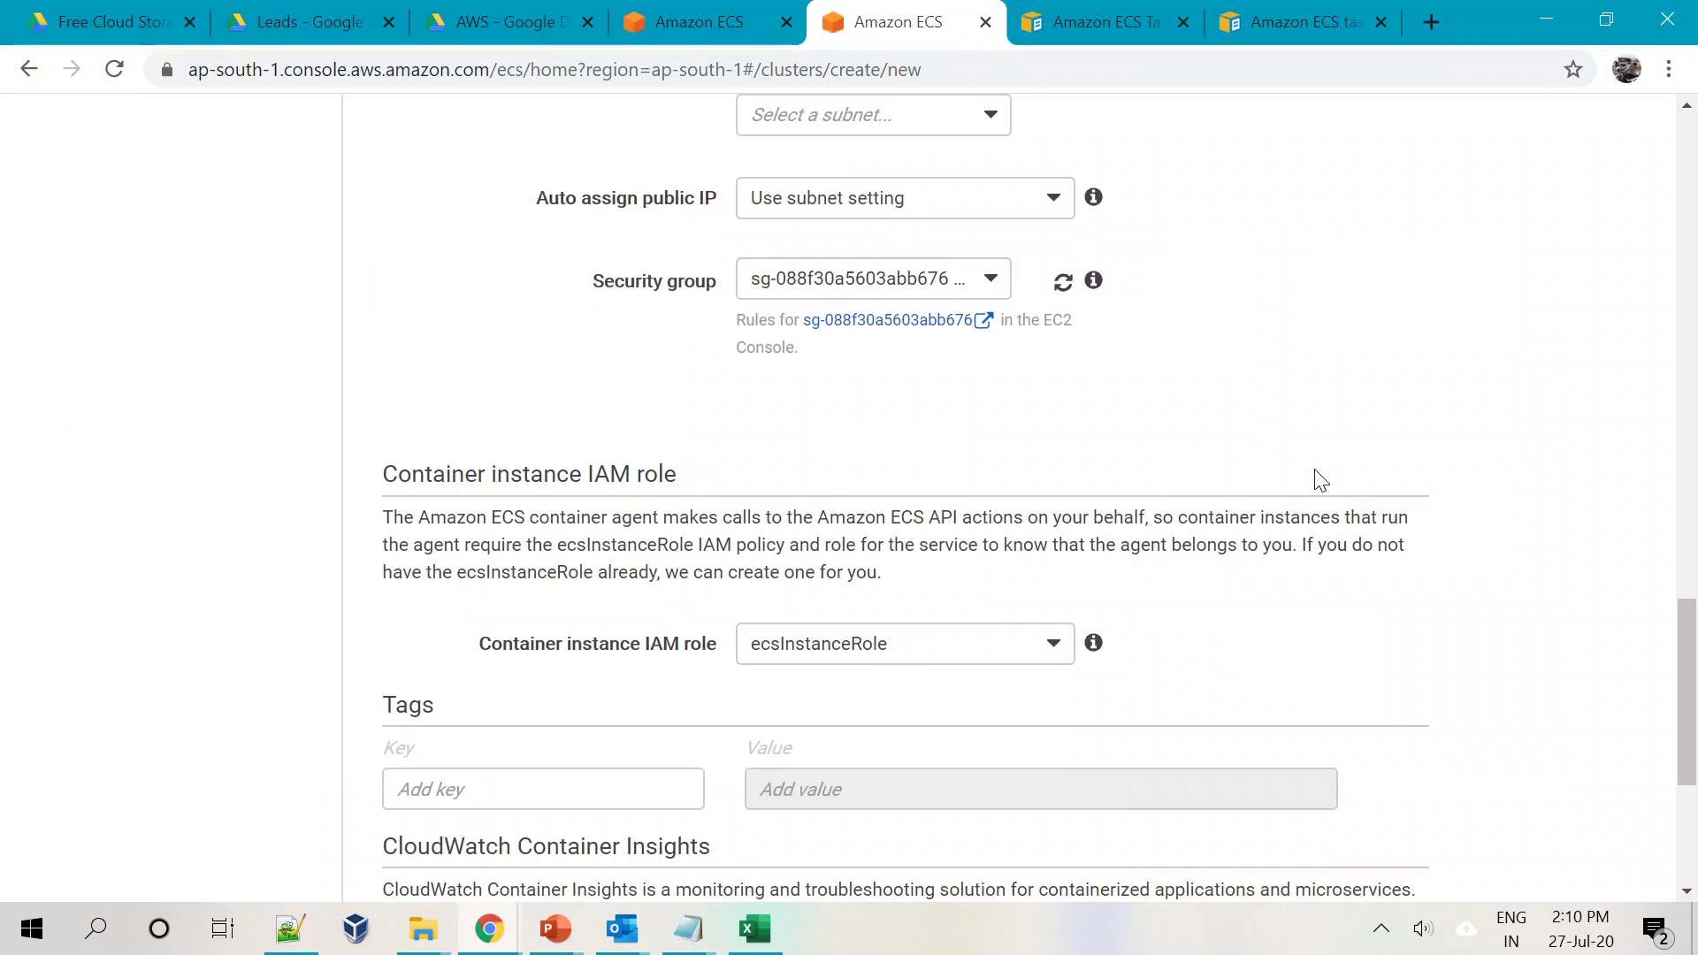
# Try Create new role as the container instance IAM role, comparing it with the existing ecsInstanceRole
pyautogui.scroll(-3, 584, 509)
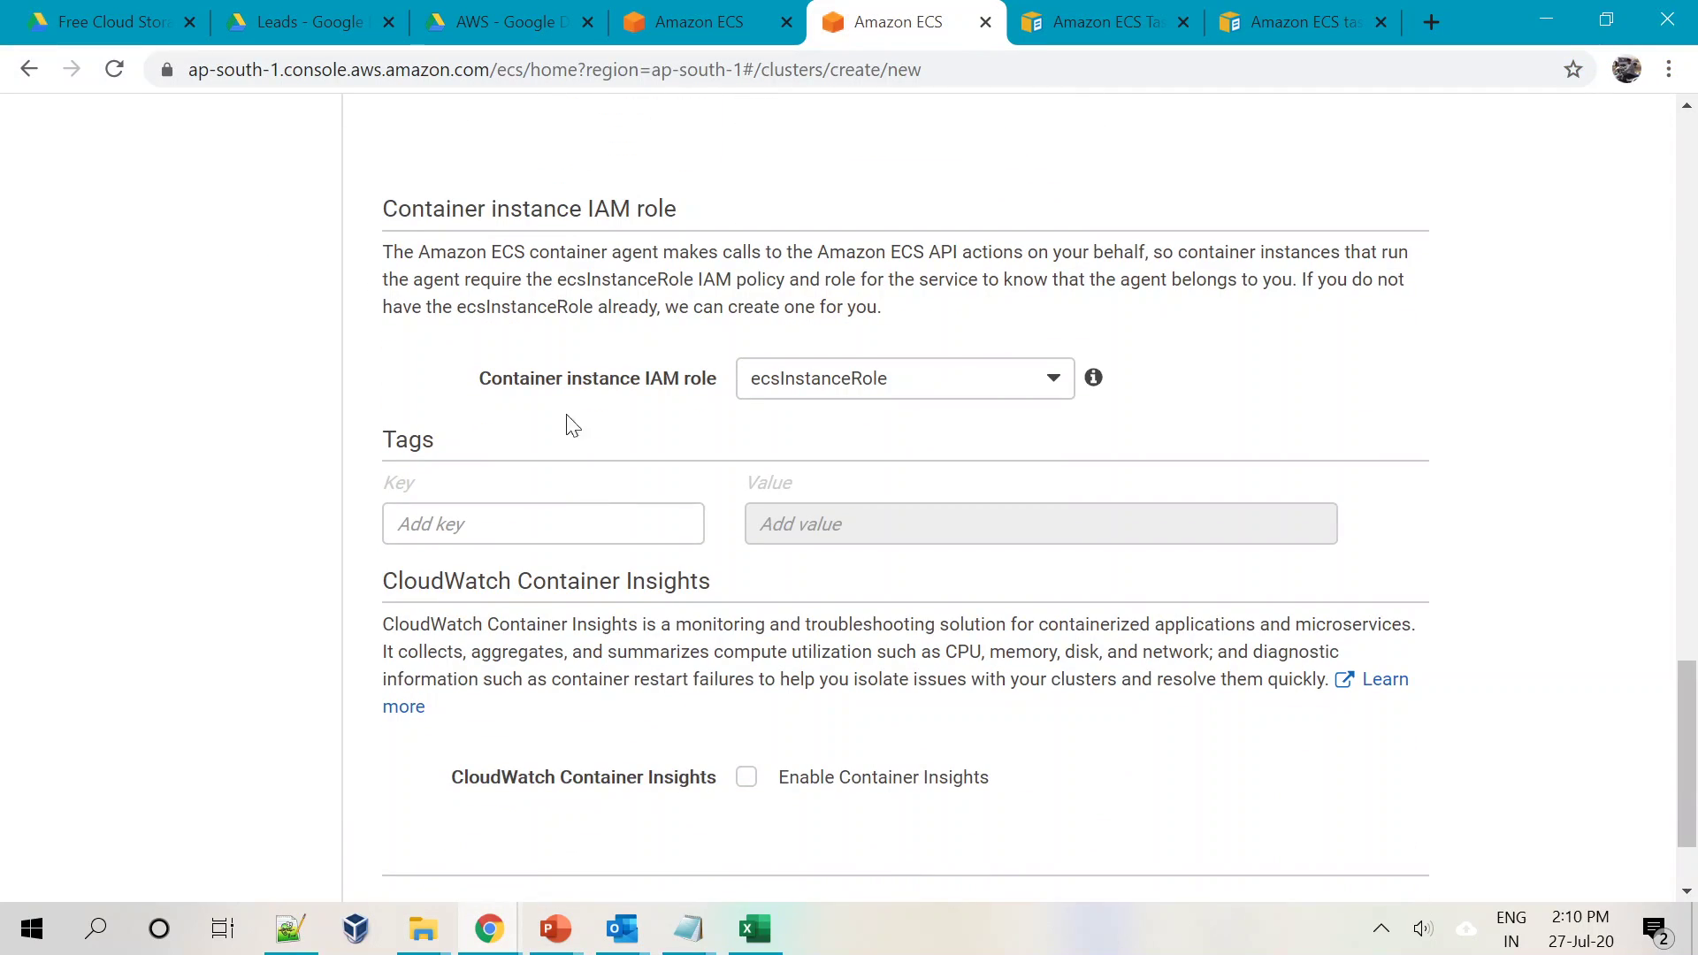
pyautogui.moveTo(478, 387); pyautogui.dragTo(735, 389)
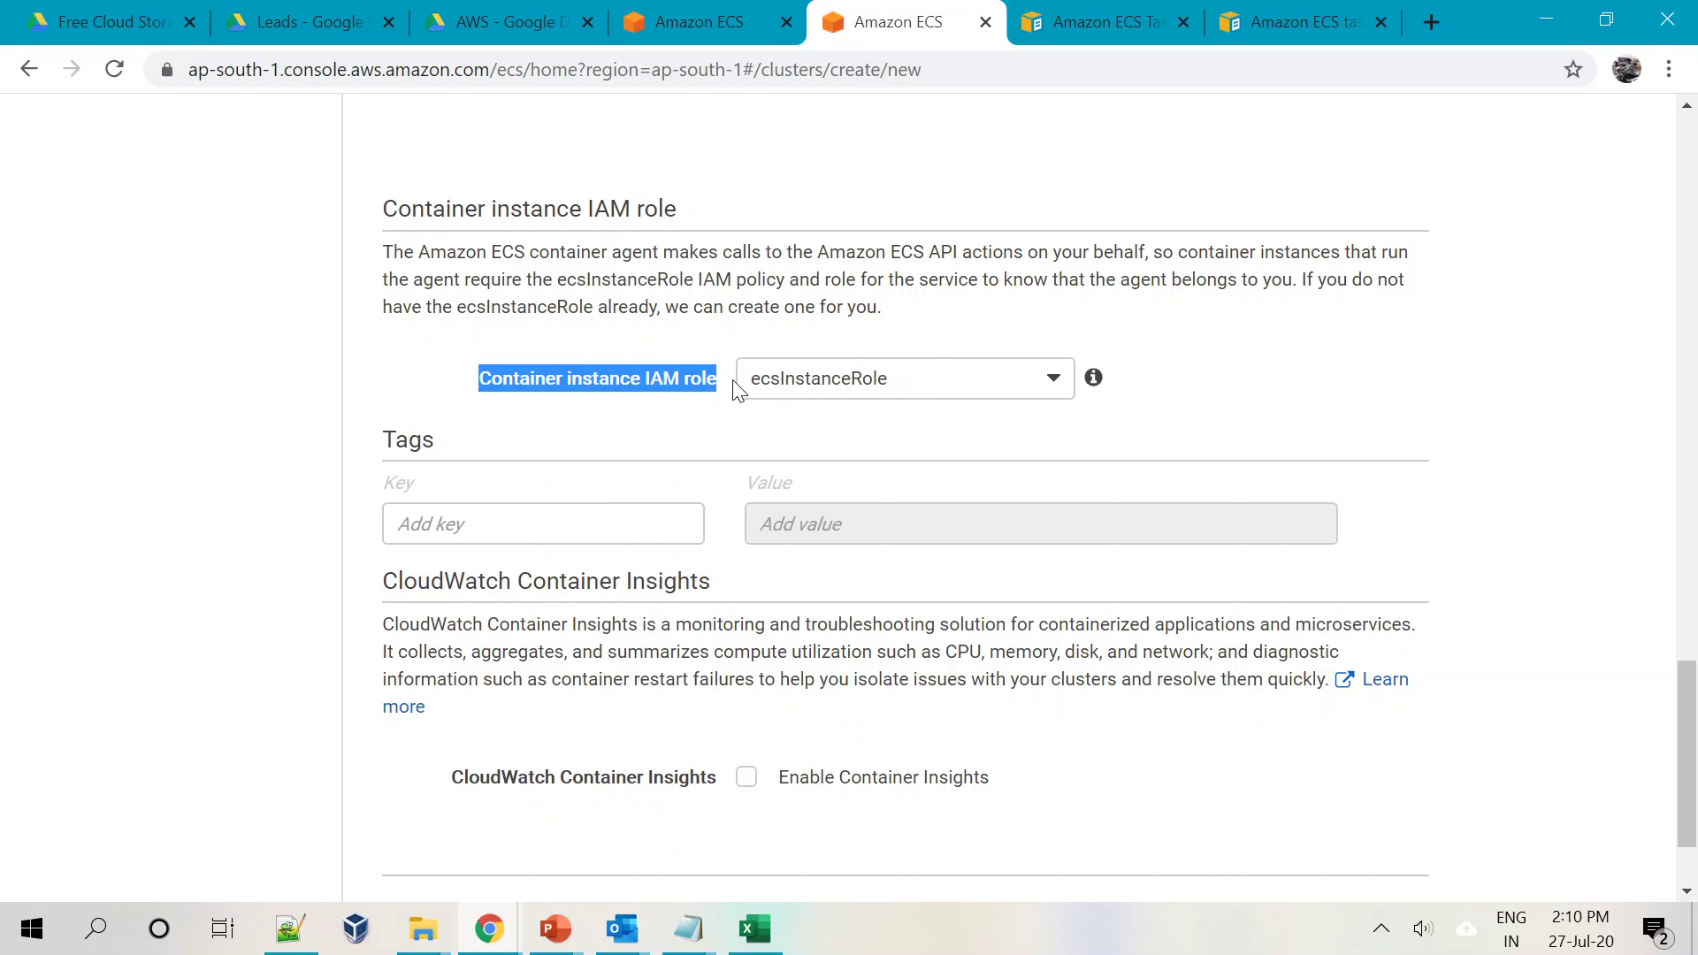
pyautogui.click(683, 413)
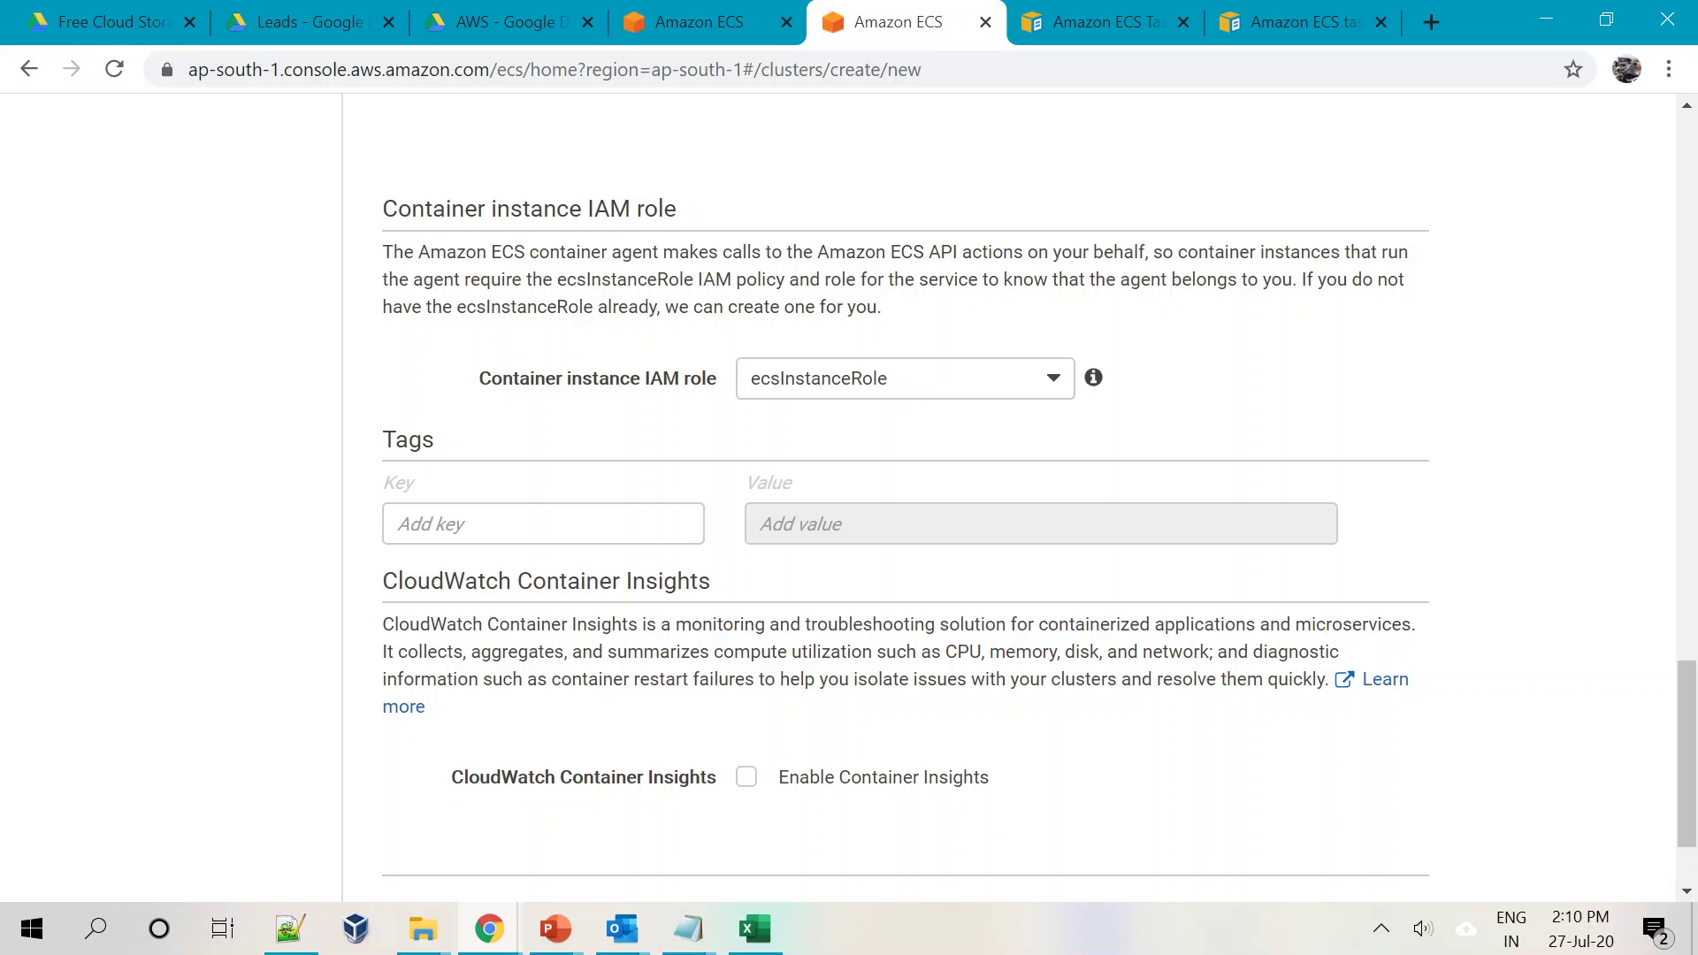
pyautogui.click(980, 382)
pyautogui.click(864, 421)
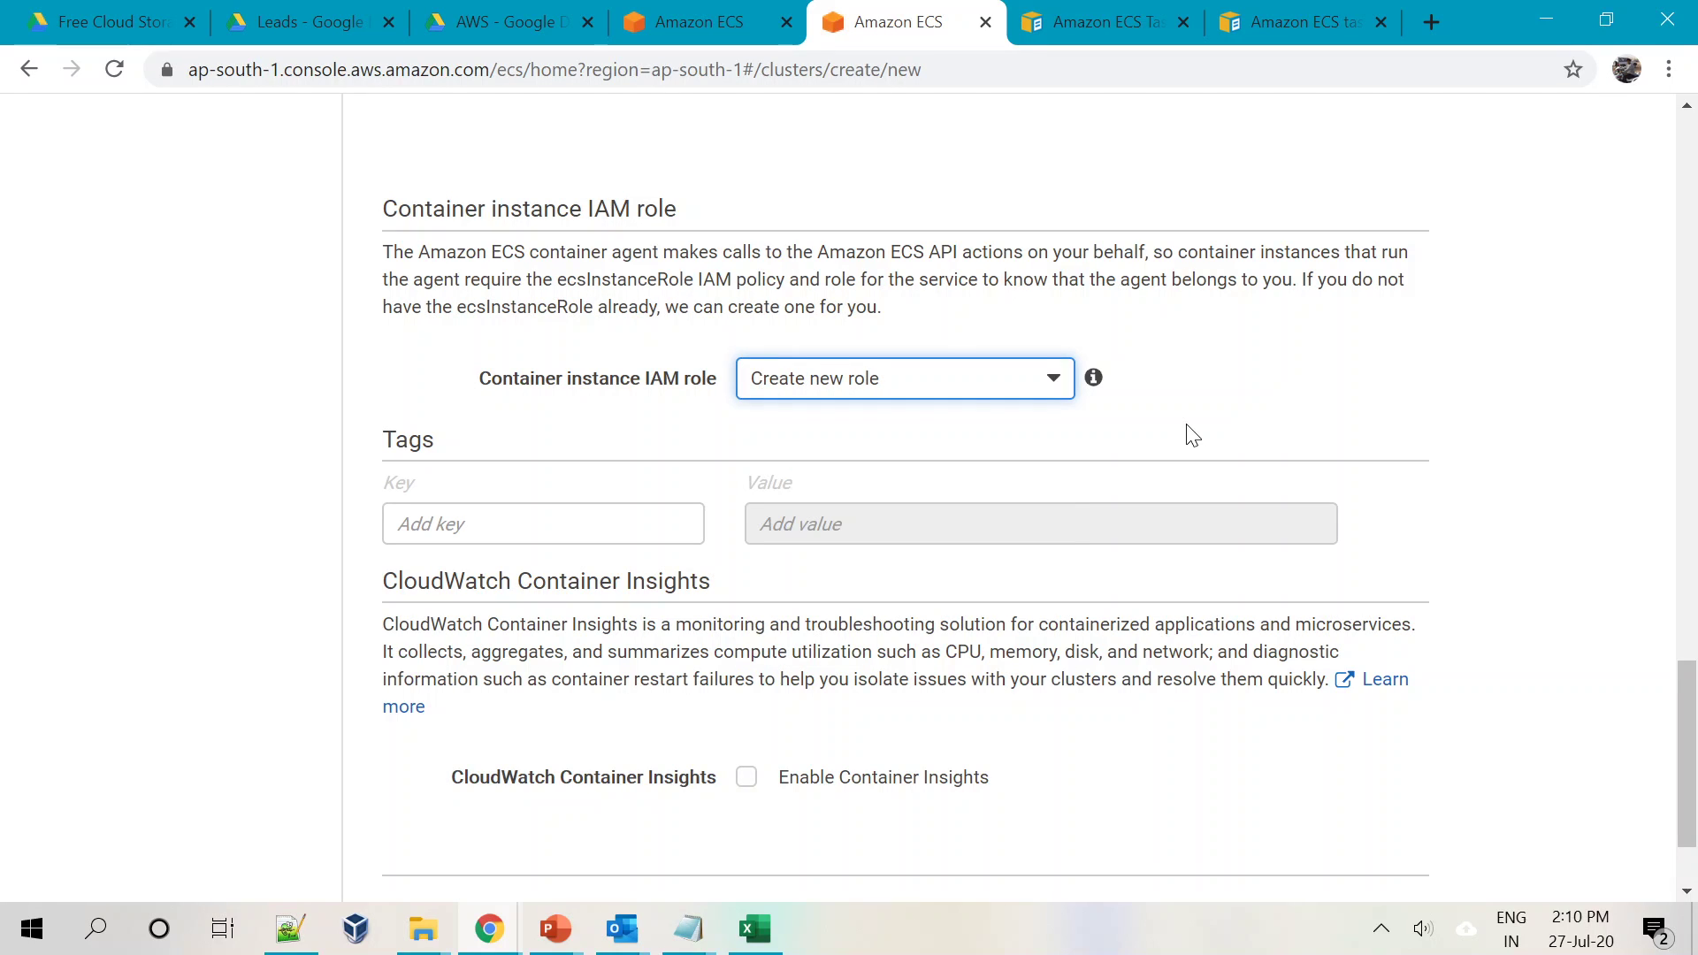
pyautogui.click(914, 387)
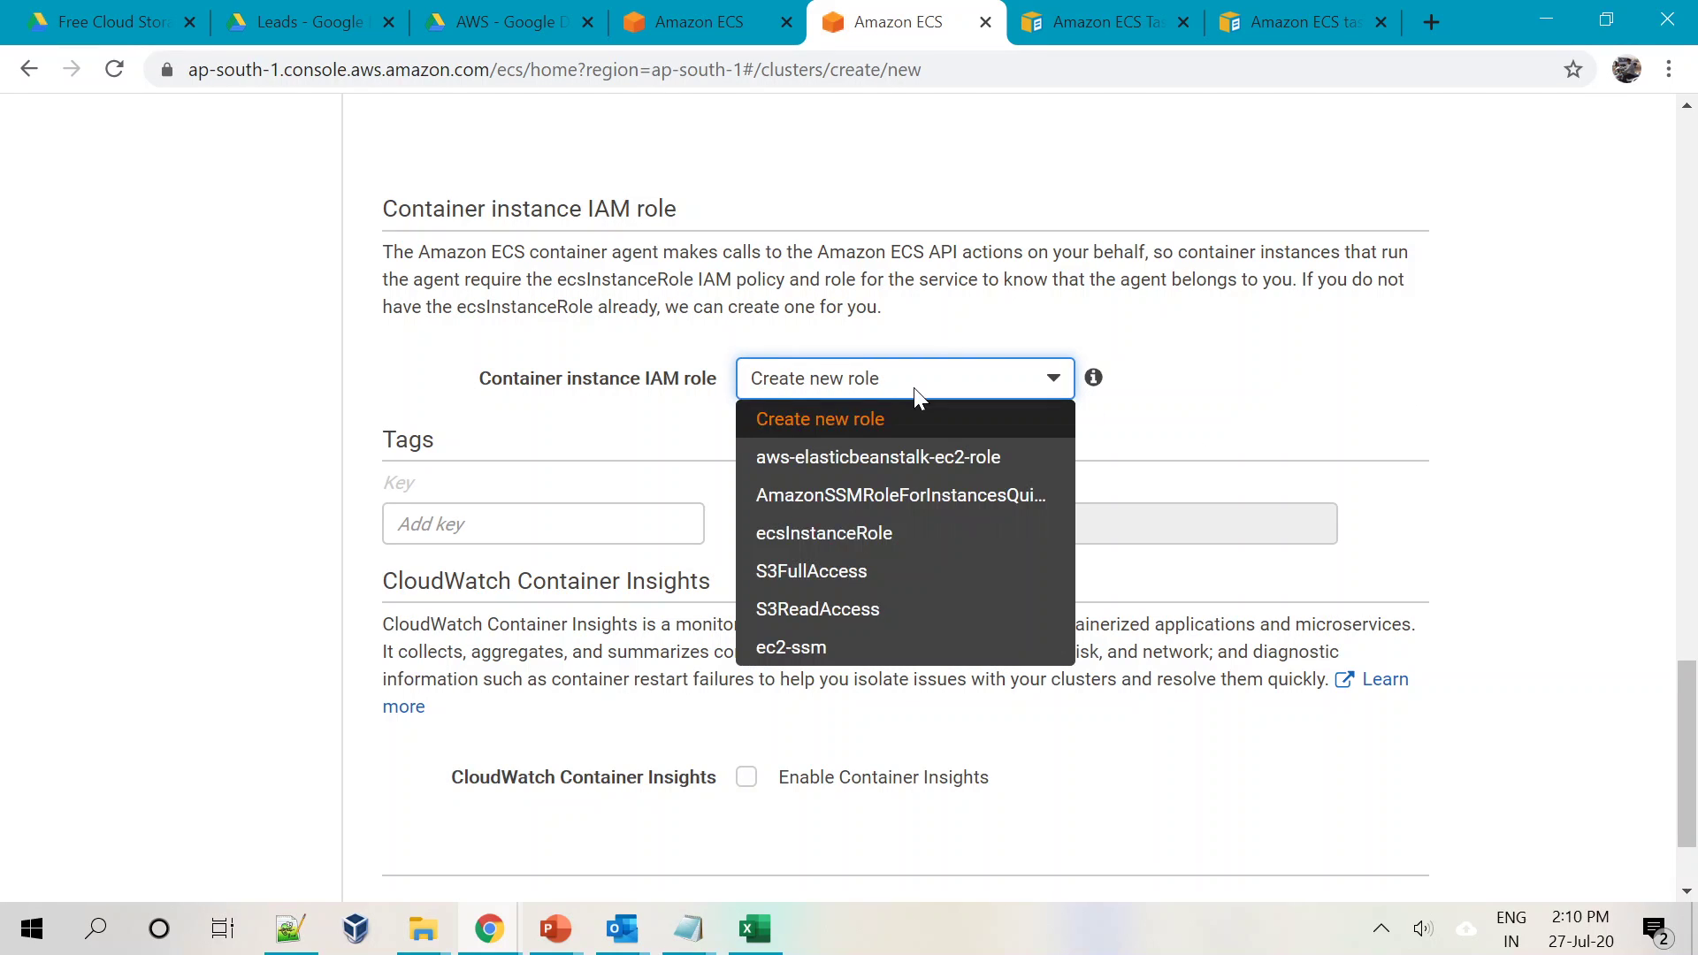
pyautogui.click(869, 535)
pyautogui.click(1346, 389)
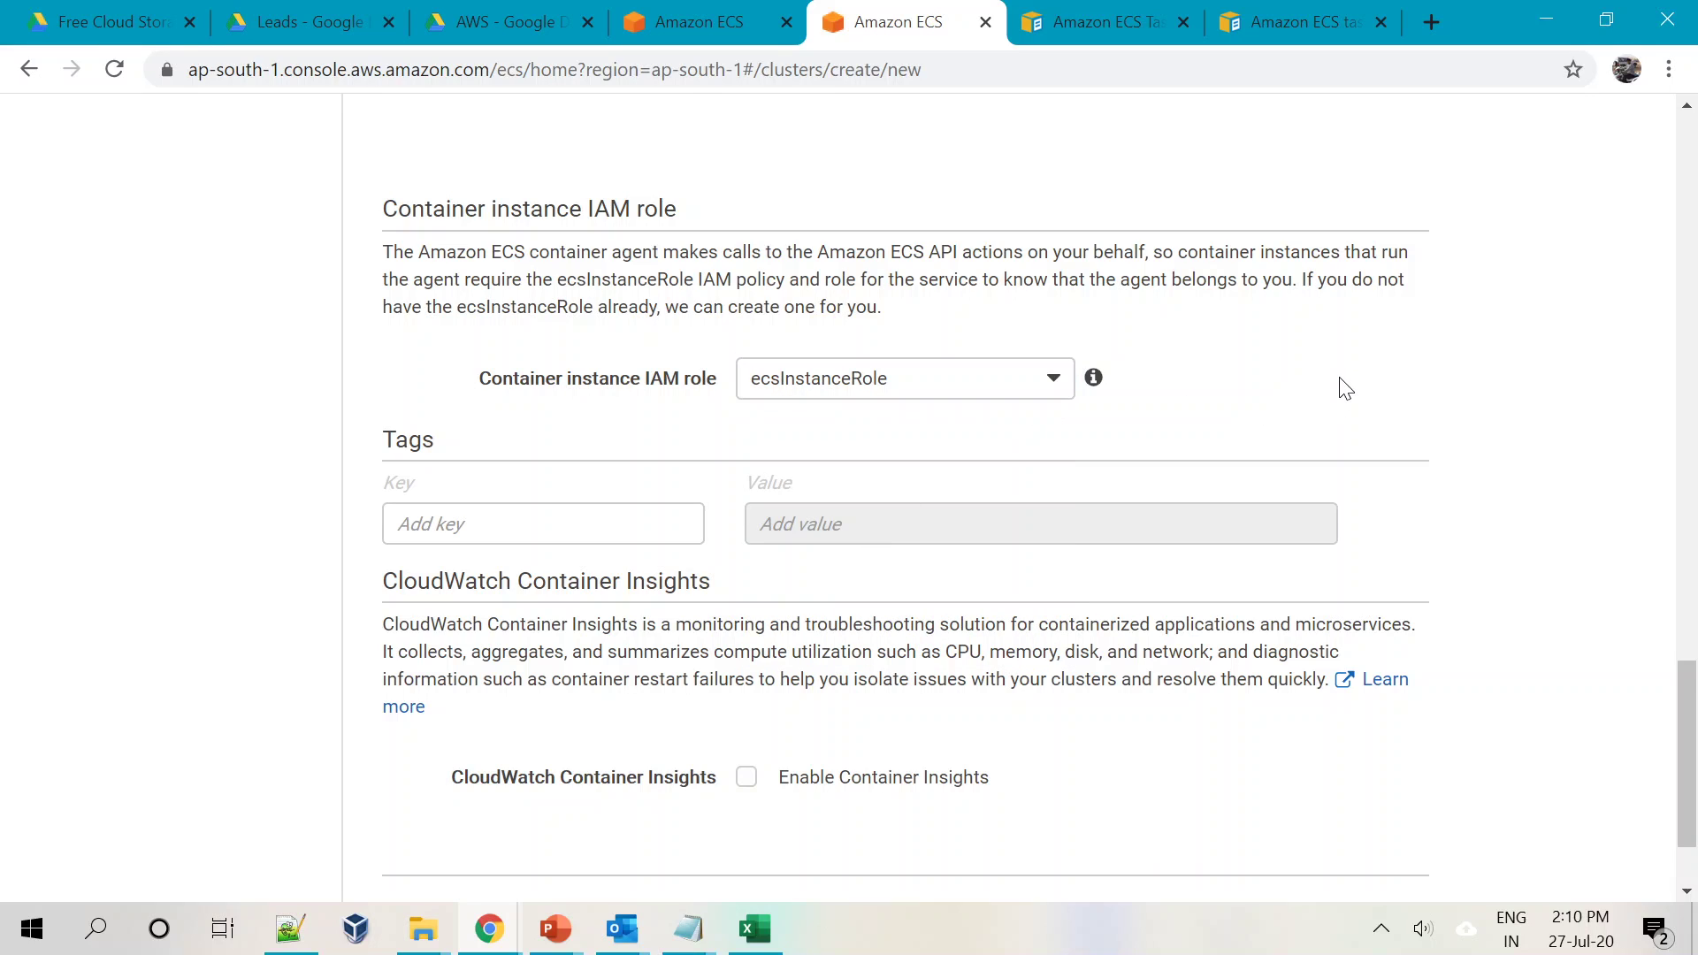
pyautogui.click(1052, 390)
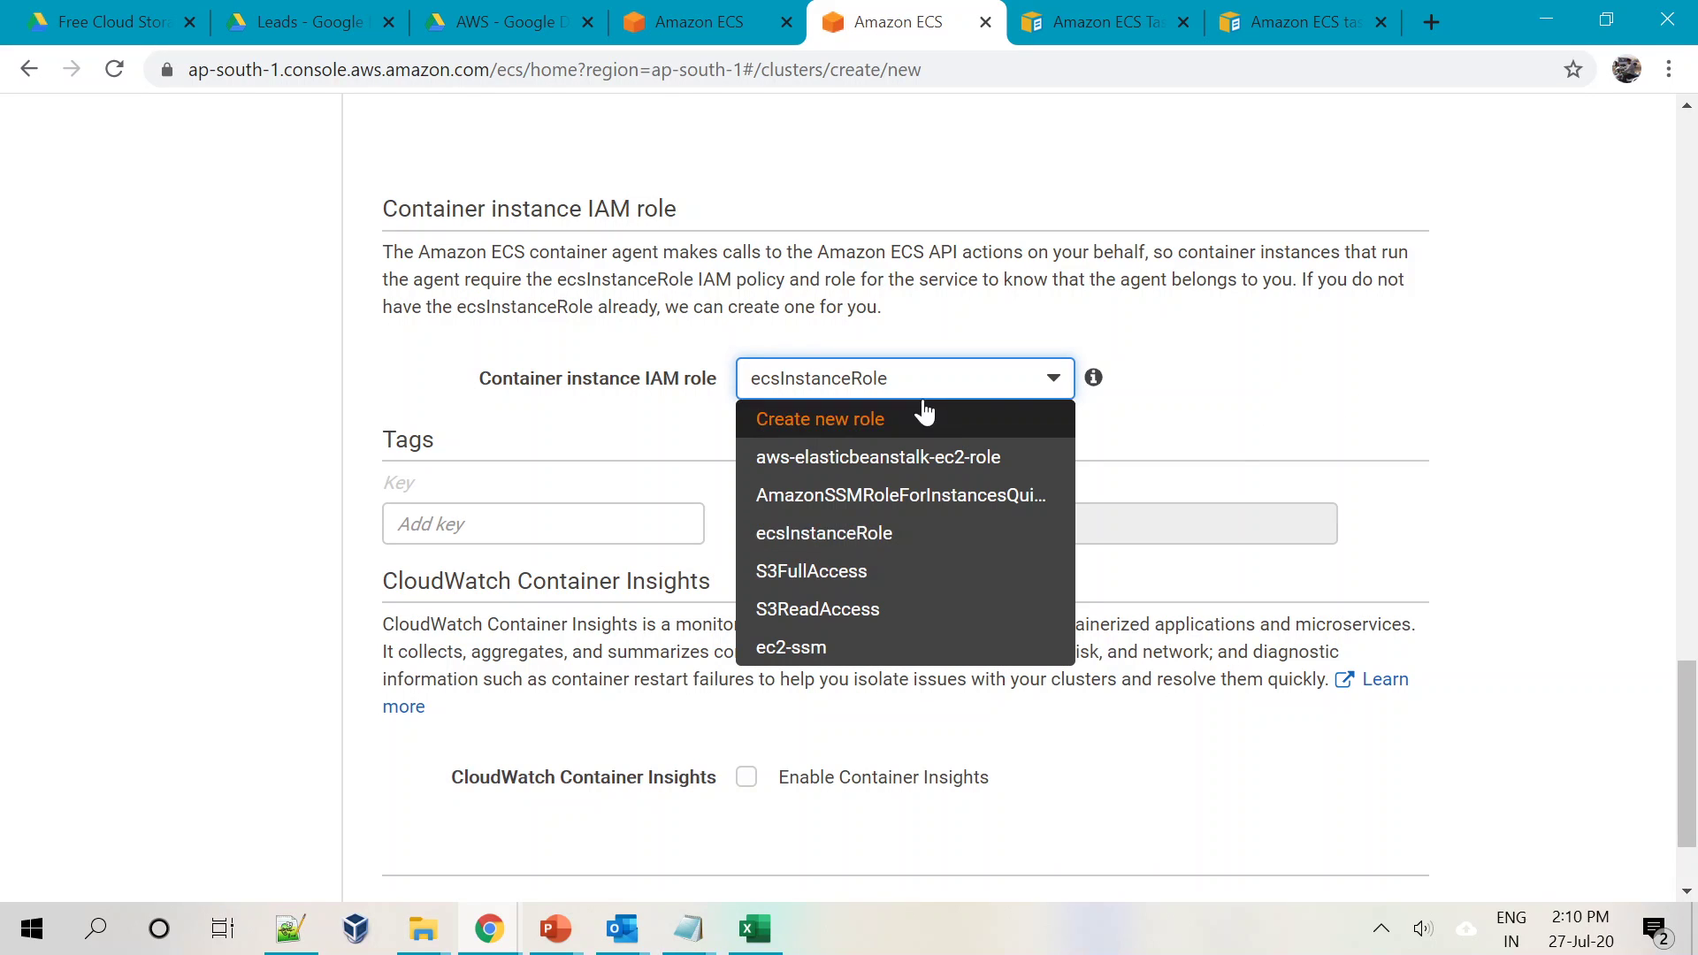
pyautogui.click(884, 421)
pyautogui.moveTo(1088, 405)
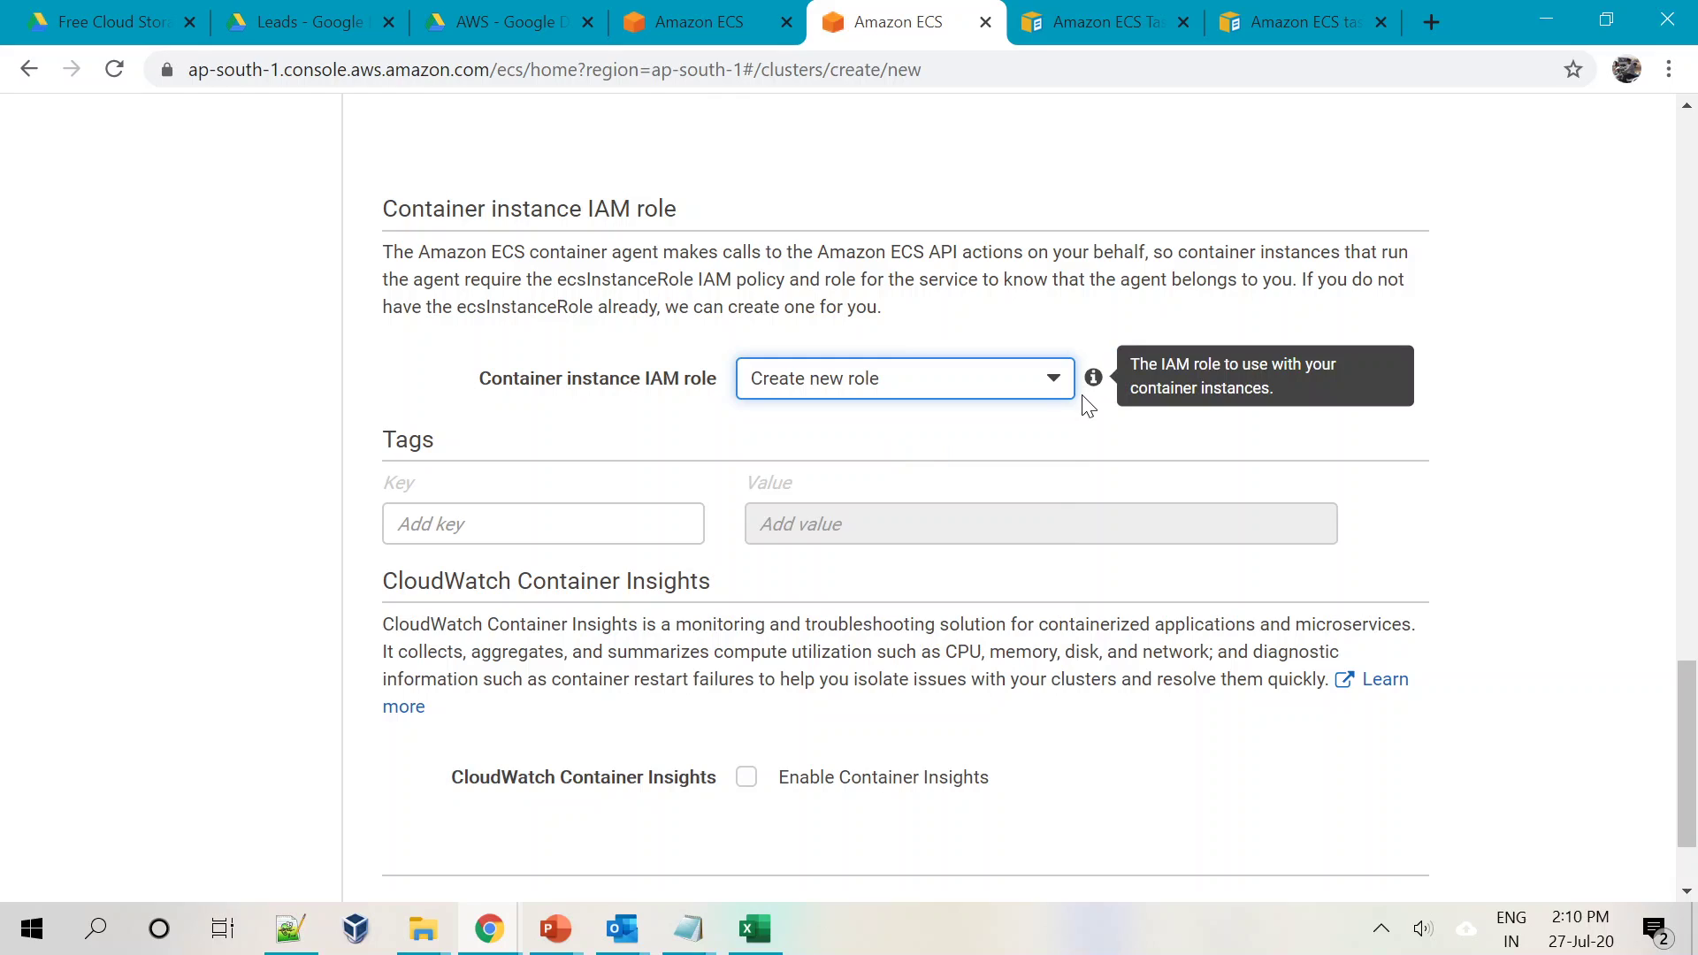
# Set the container instance IAM role to ecsInstanceRole and create the cluster with Container Insights left disabled
pyautogui.click(977, 380)
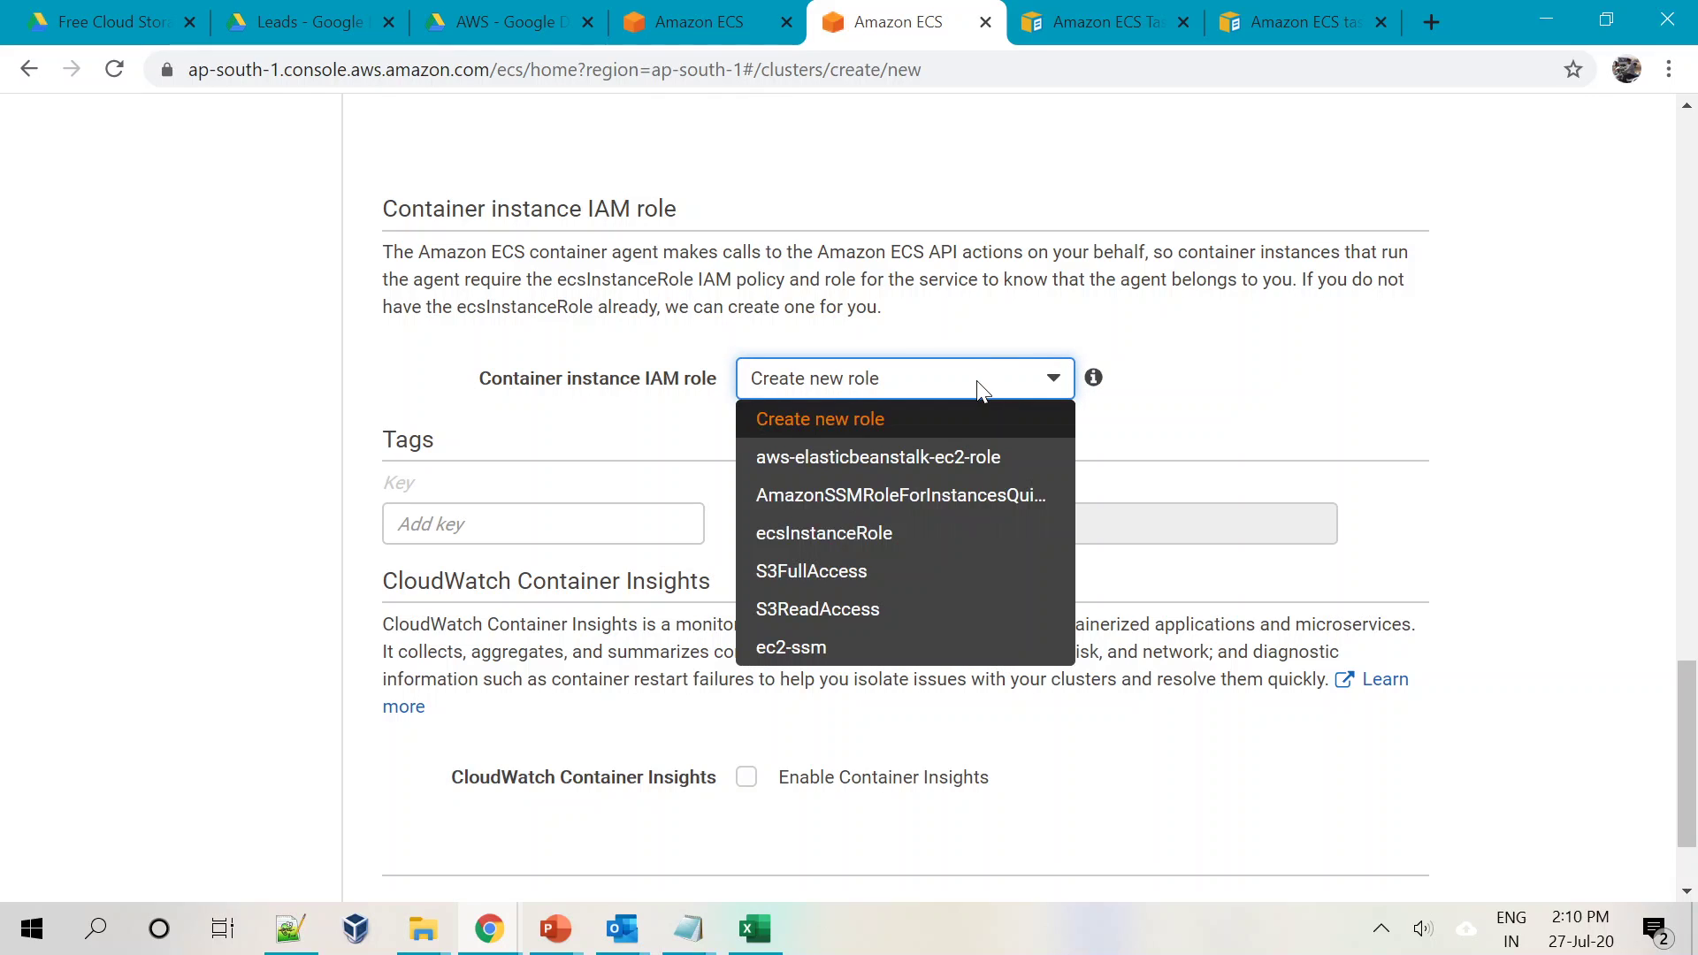
pyautogui.click(892, 540)
pyautogui.click(1219, 480)
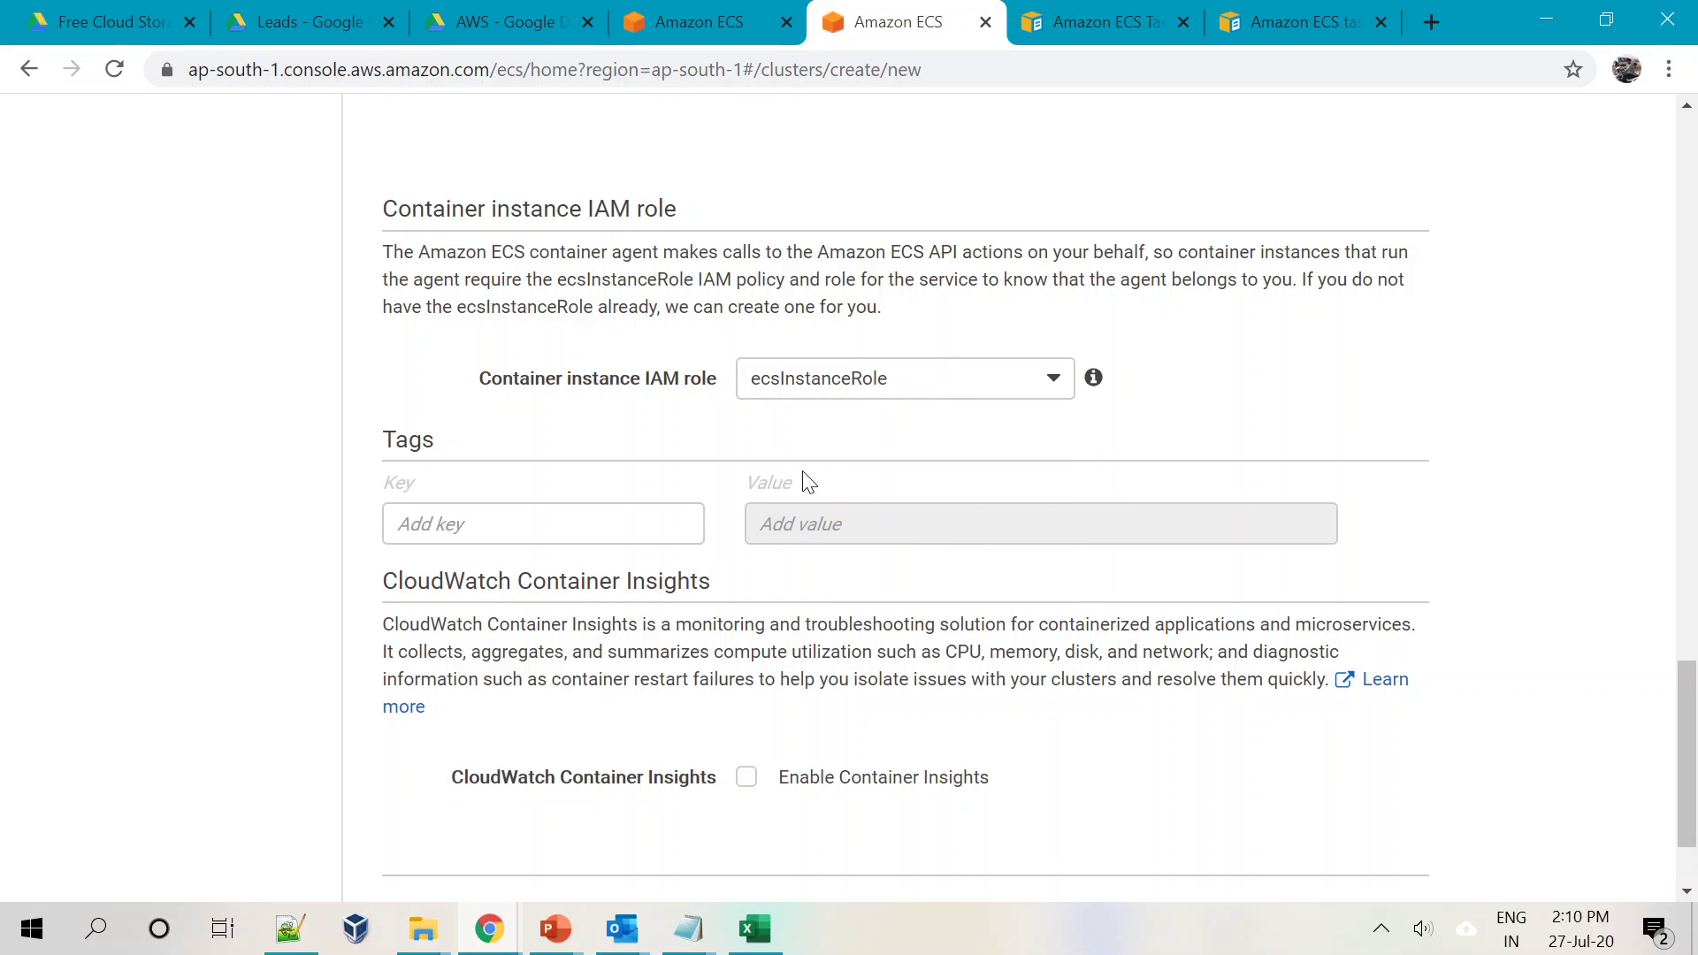
pyautogui.scroll(-2, 810, 750)
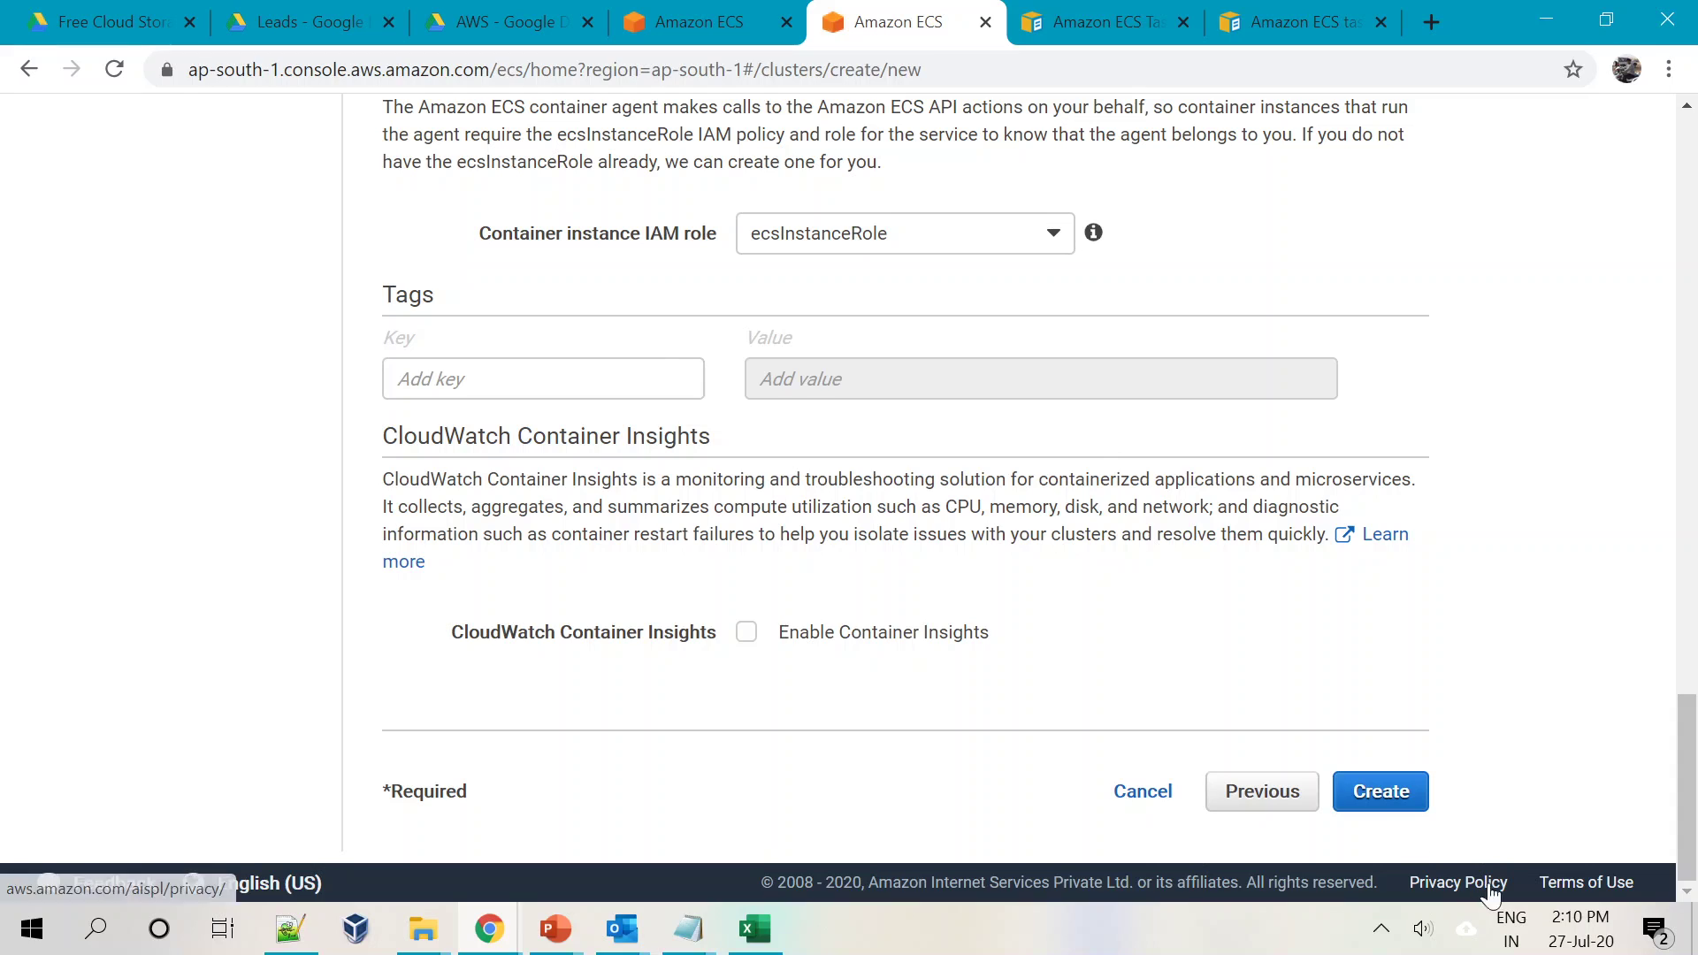
pyautogui.click(1399, 810)
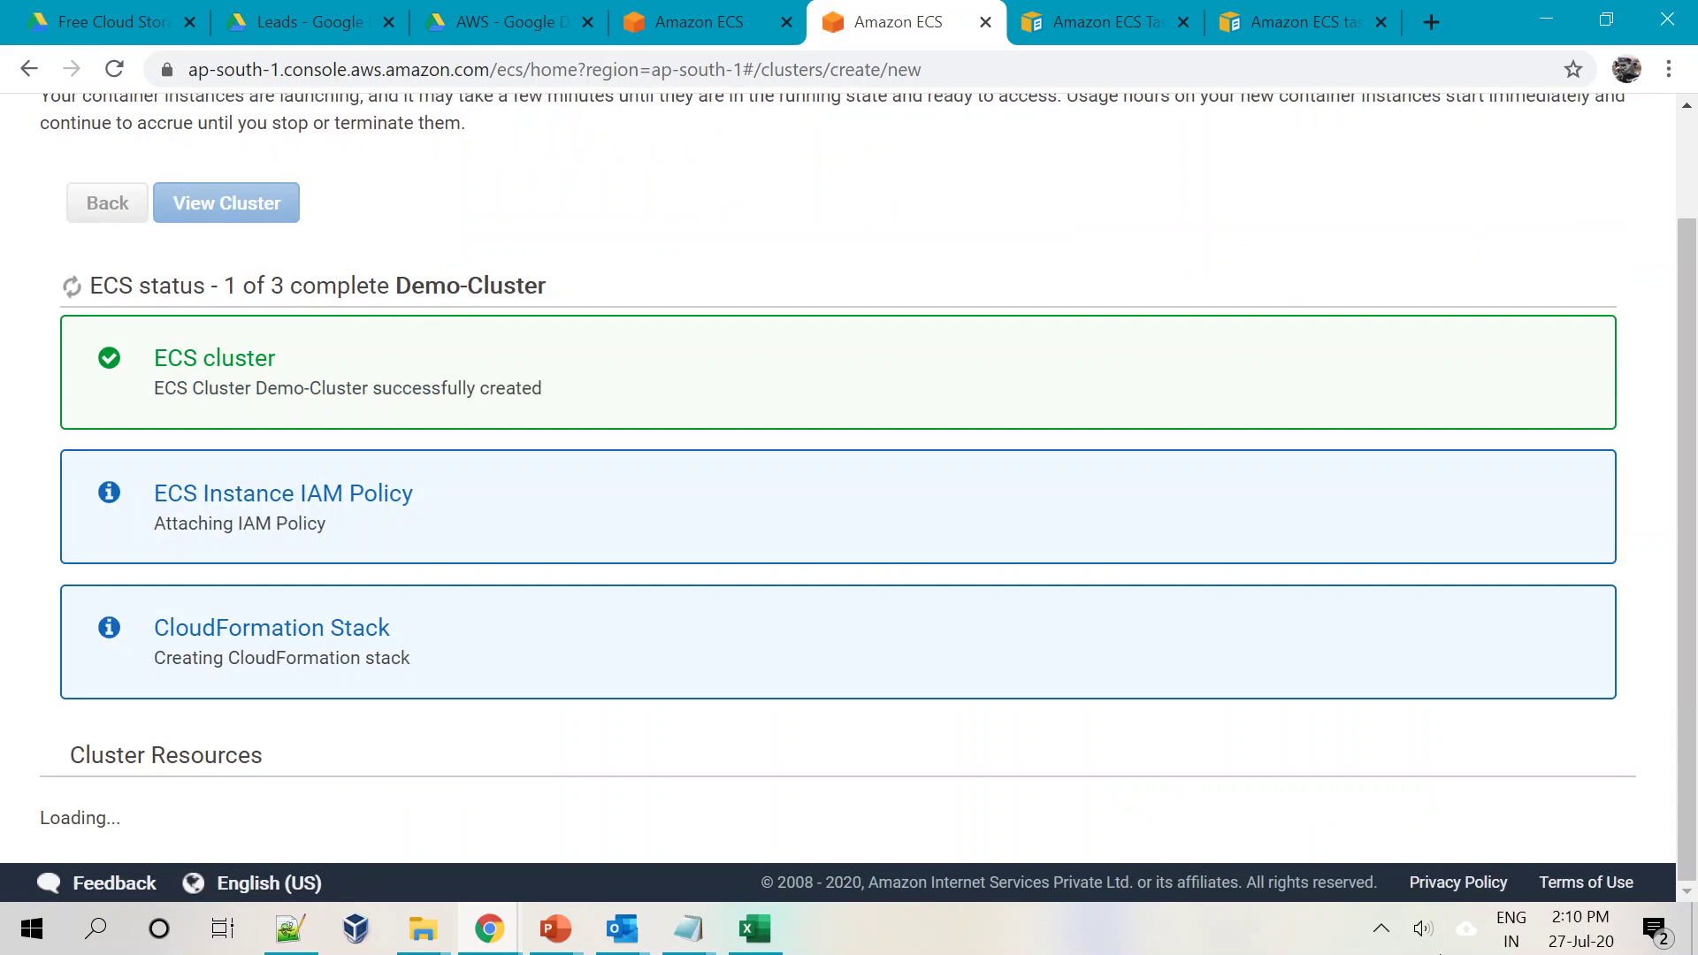
# Review the launch status and cluster resources, and open the detail page of Demo-Cluster
pyautogui.scroll(-2, 650, 487)
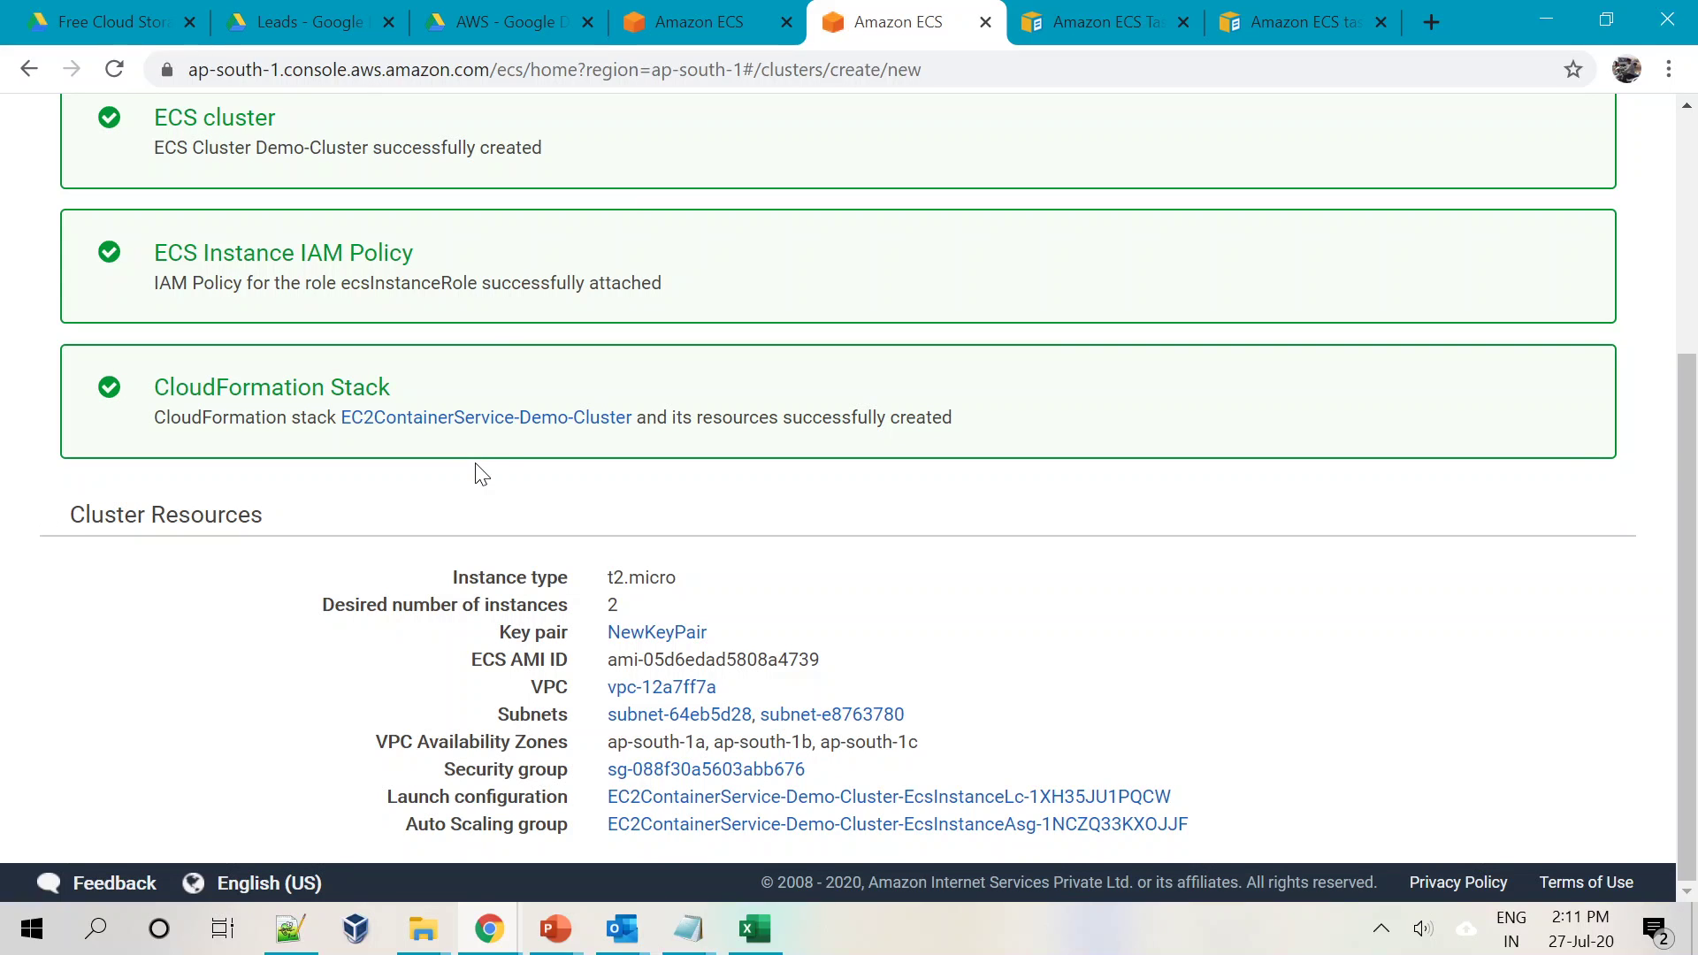
pyautogui.moveTo(1671, 703); pyautogui.dragTo(1671, 464)
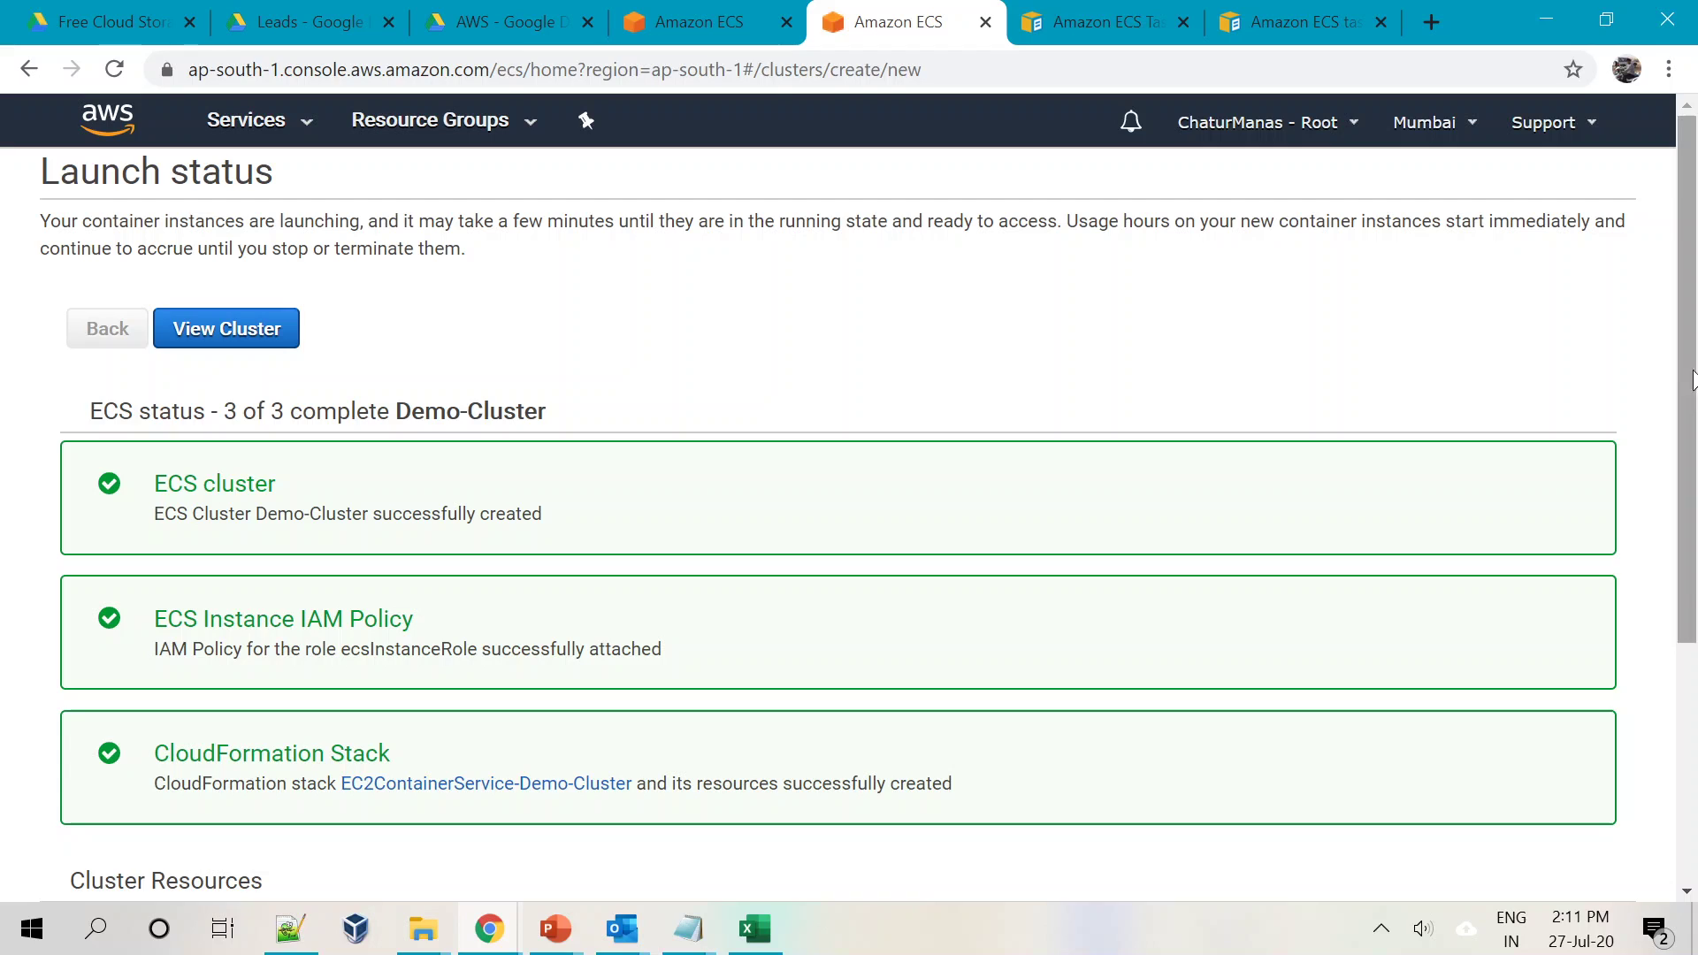
pyautogui.click(248, 350)
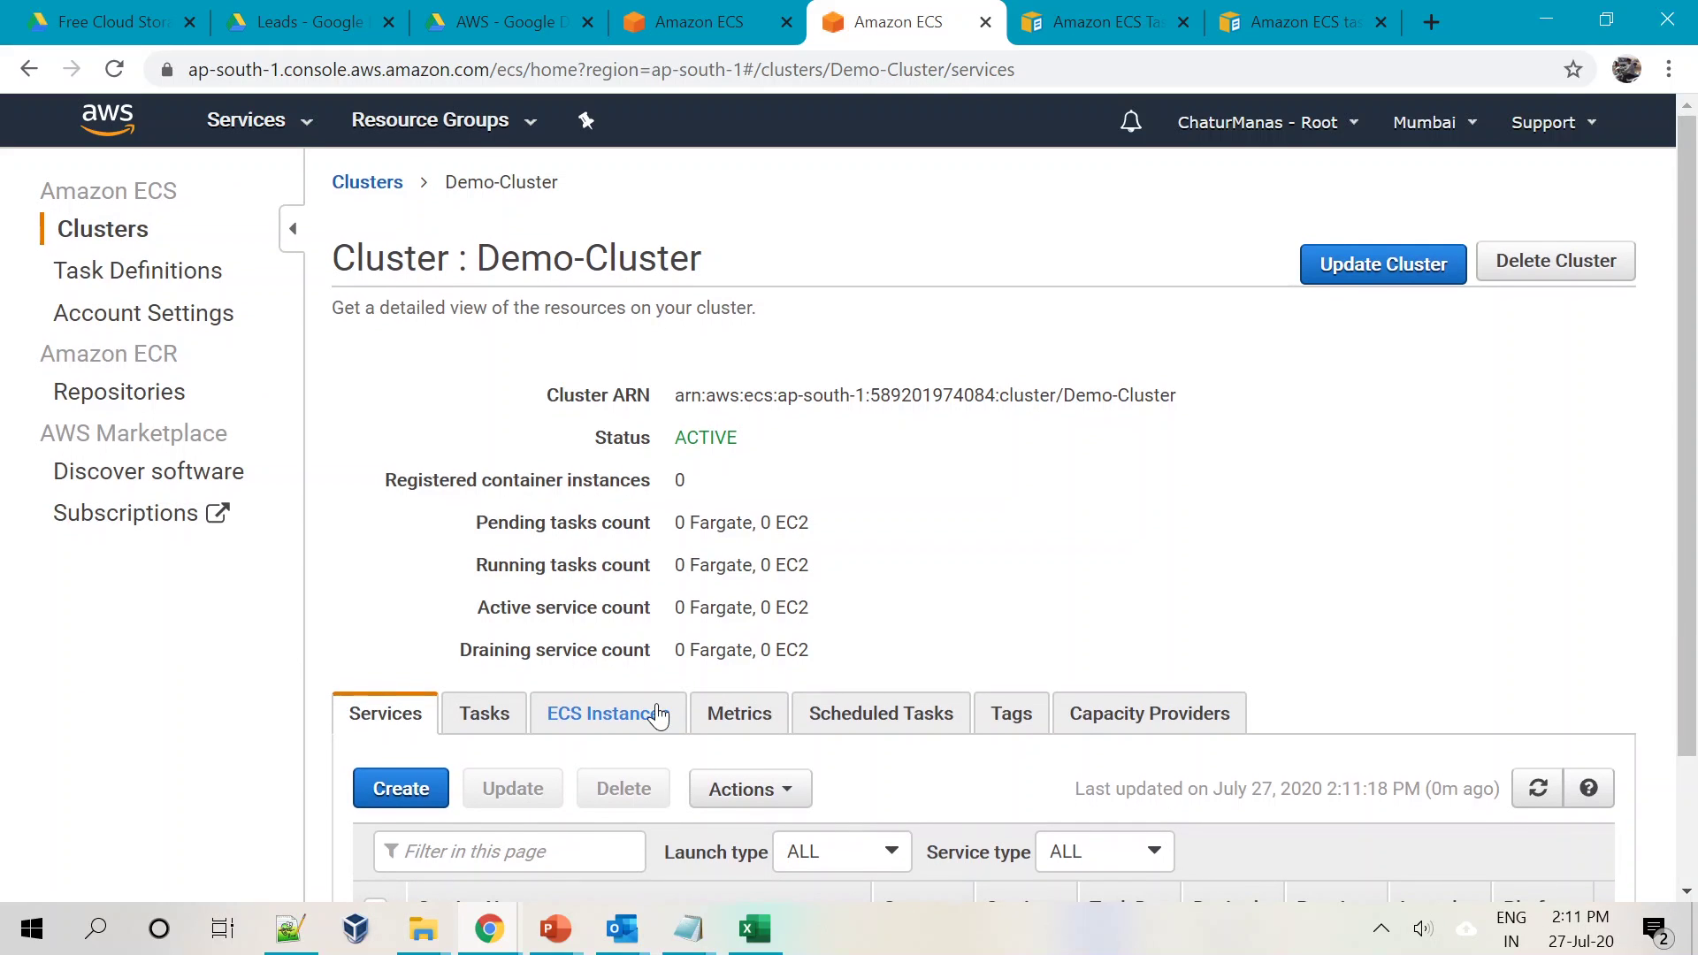
pyautogui.scroll(-1, 485, 257)
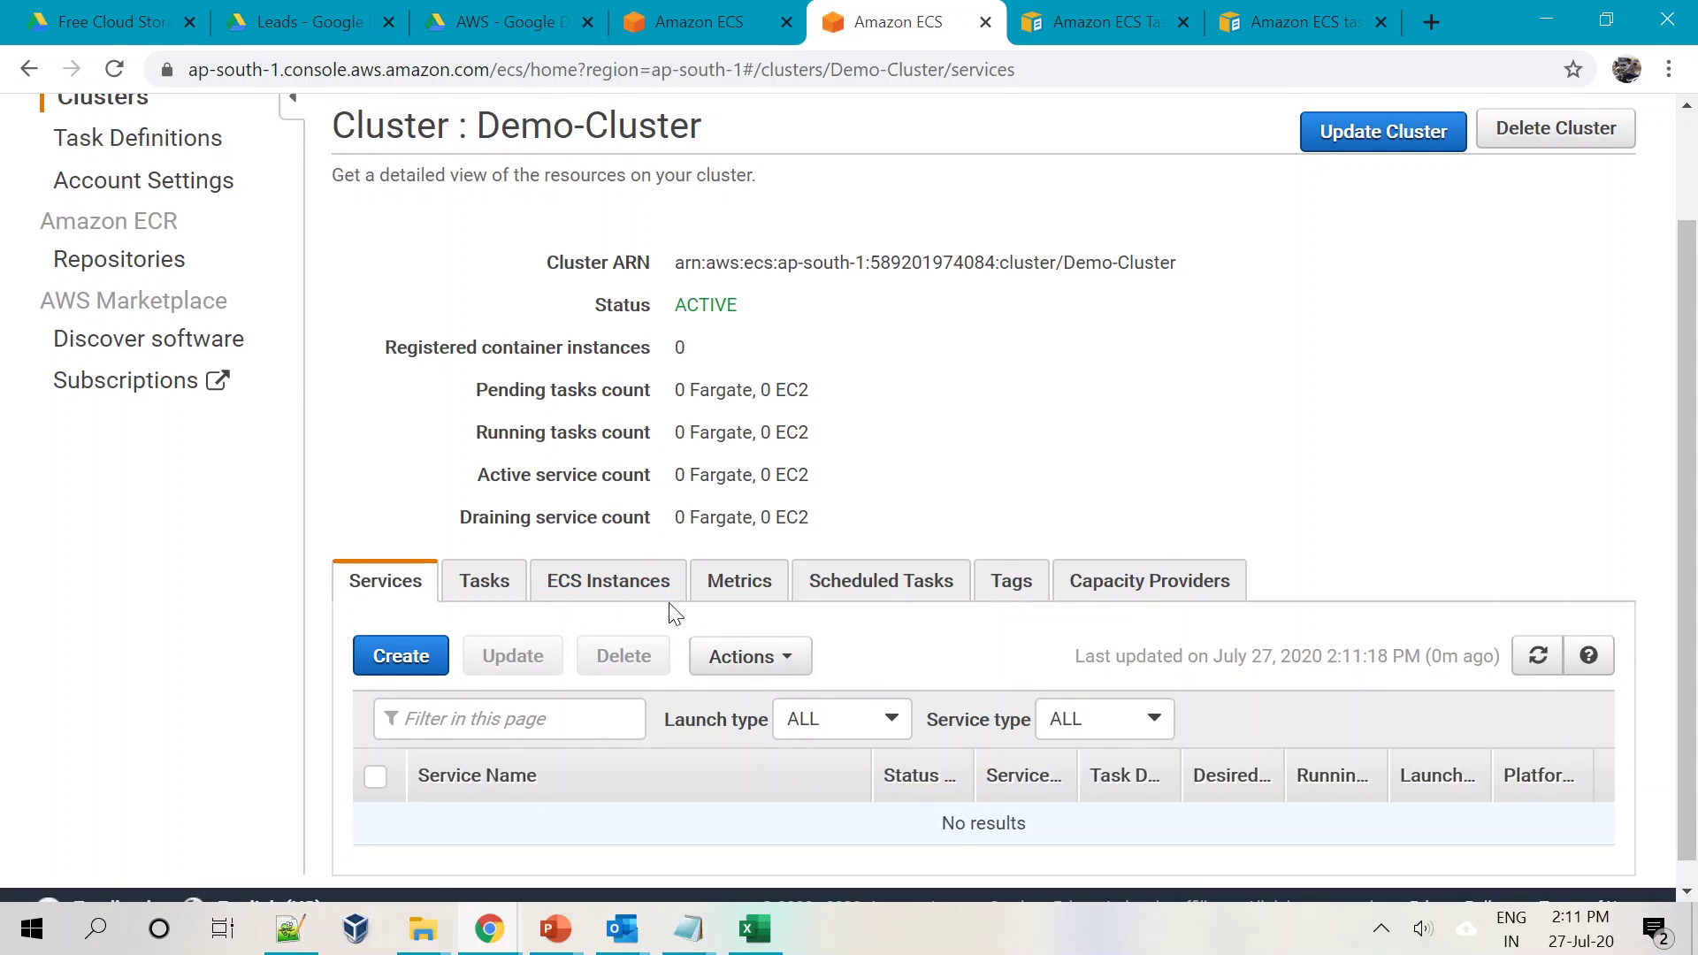
pyautogui.scroll(2, 675, 613)
# In the Task Definitions browser tab, open EC2's running instances, sort the list by instance state and widen the Name column
pyautogui.hotkey('ctrl', 'pageup')
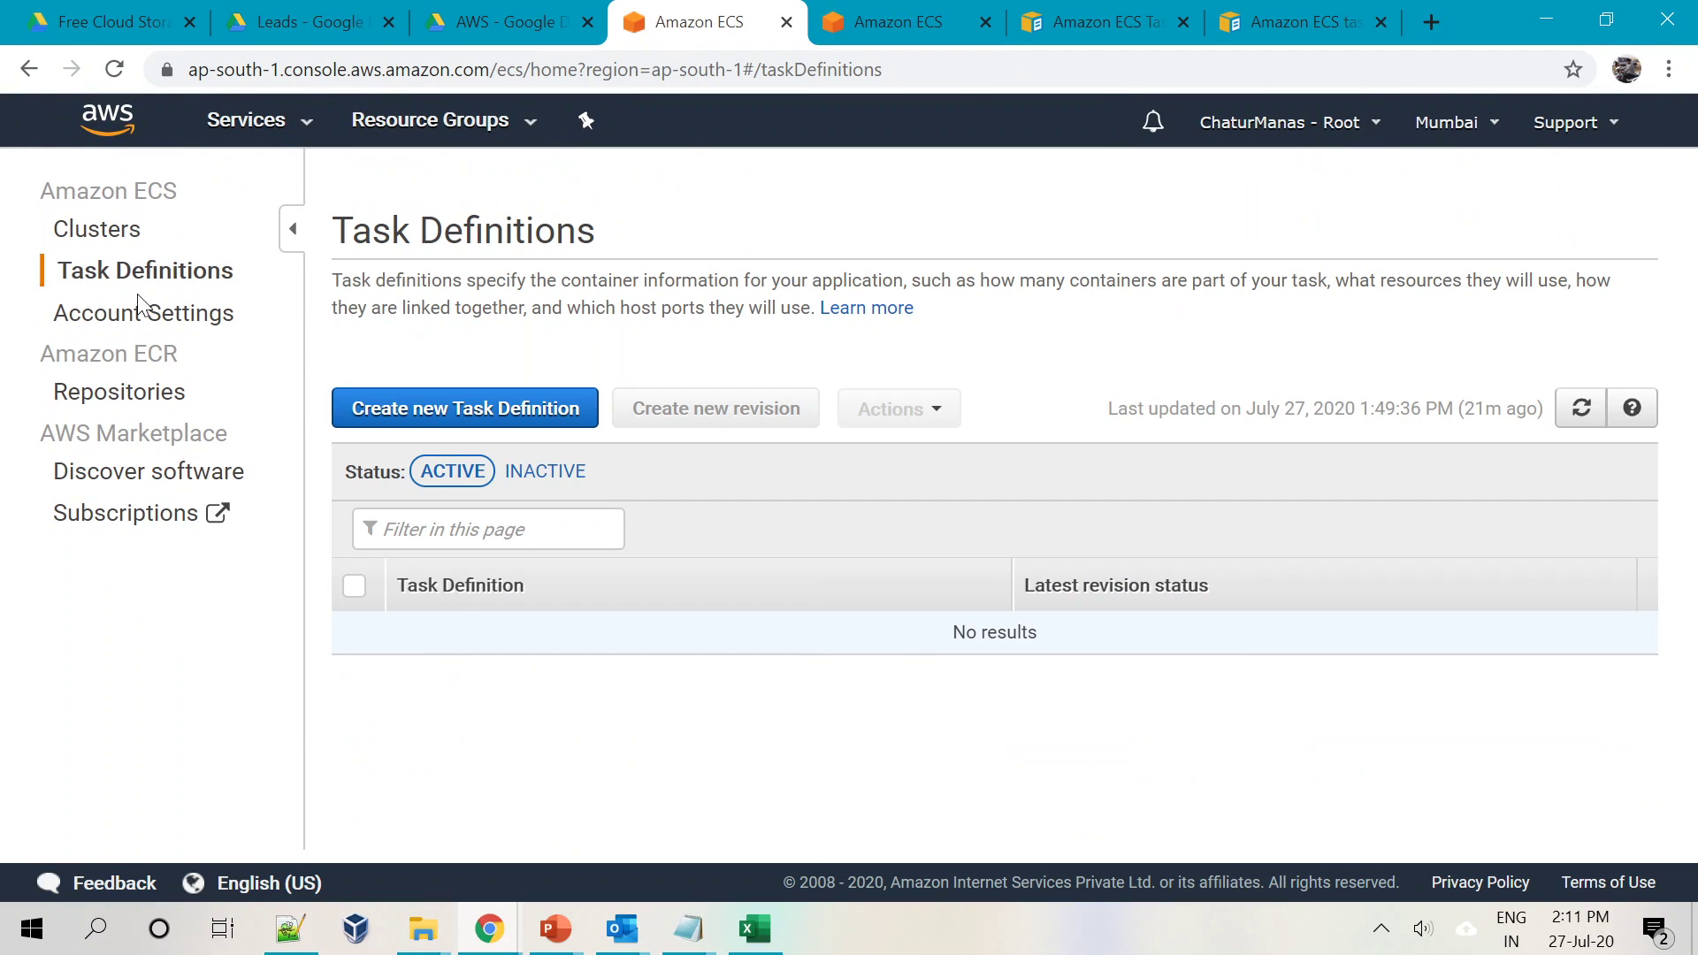
pyautogui.click(247, 125)
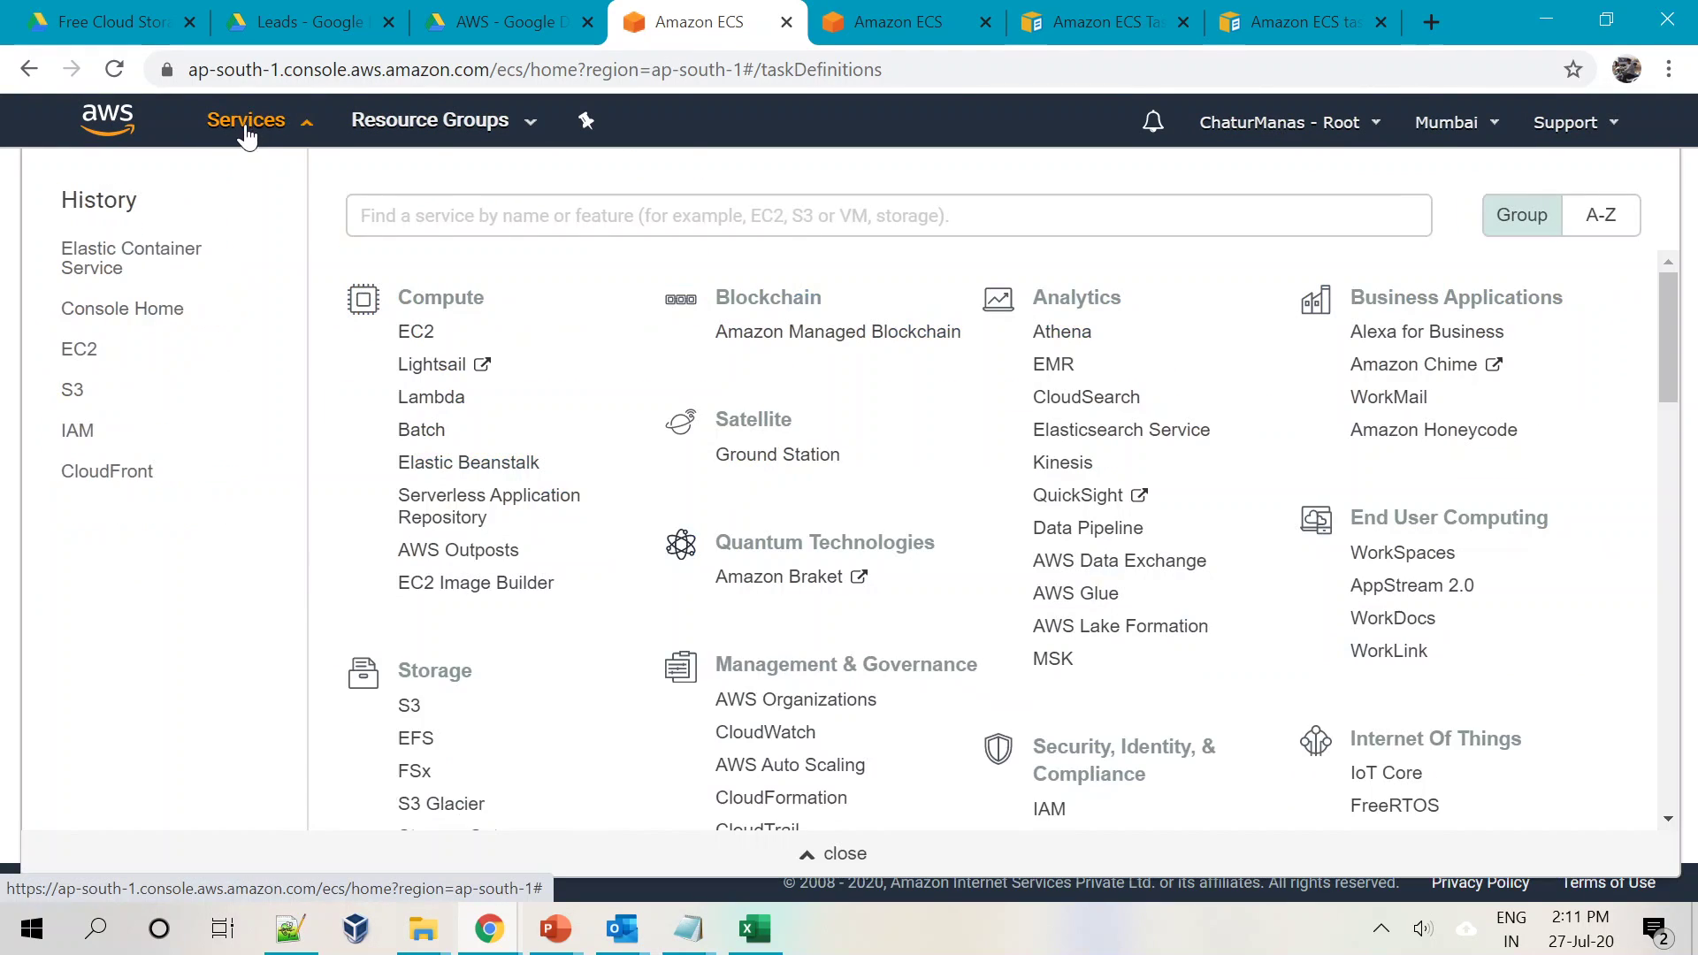
pyautogui.click(416, 332)
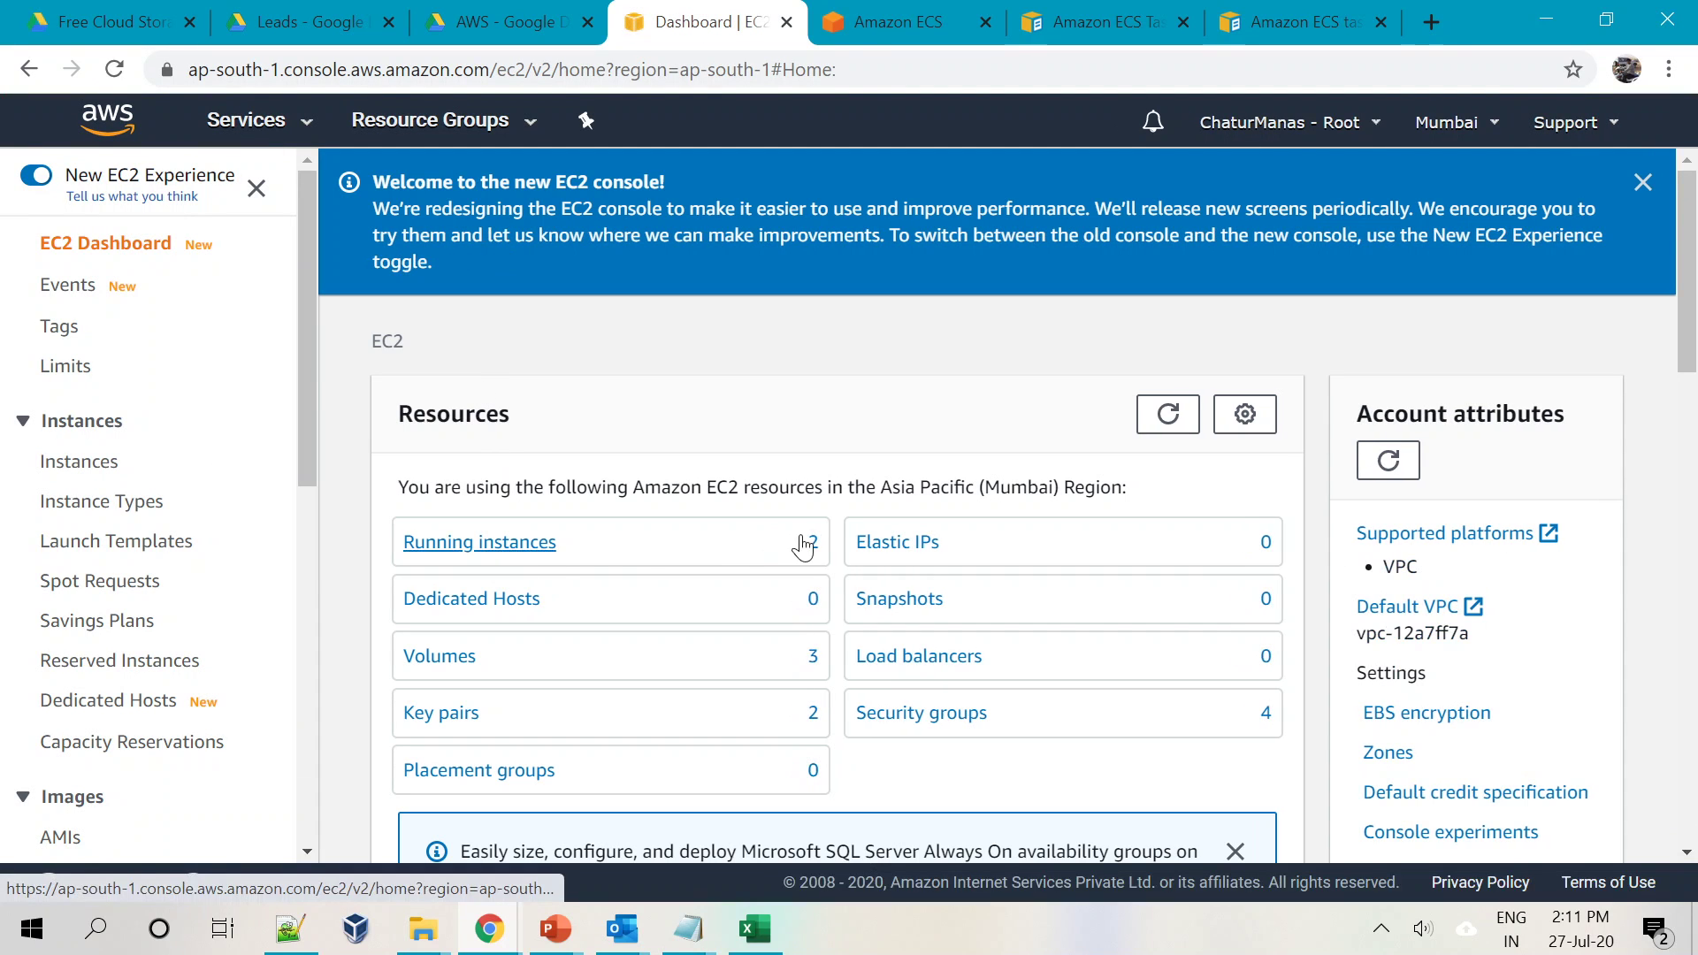
pyautogui.click(534, 545)
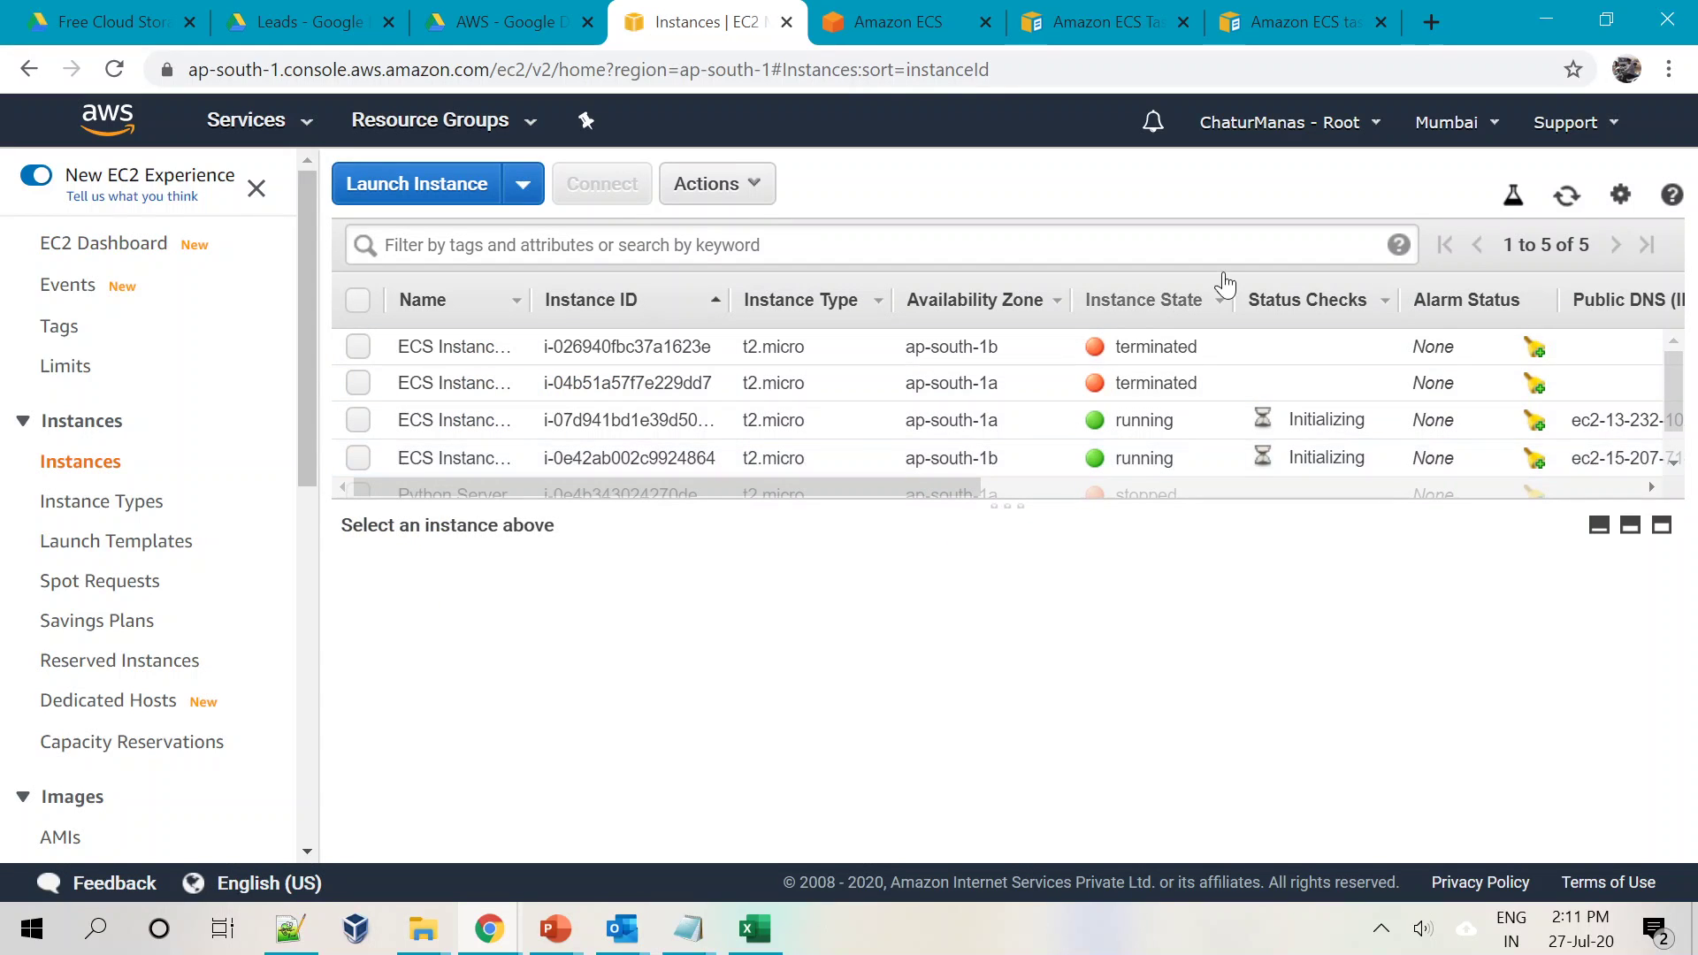
pyautogui.click(1203, 305)
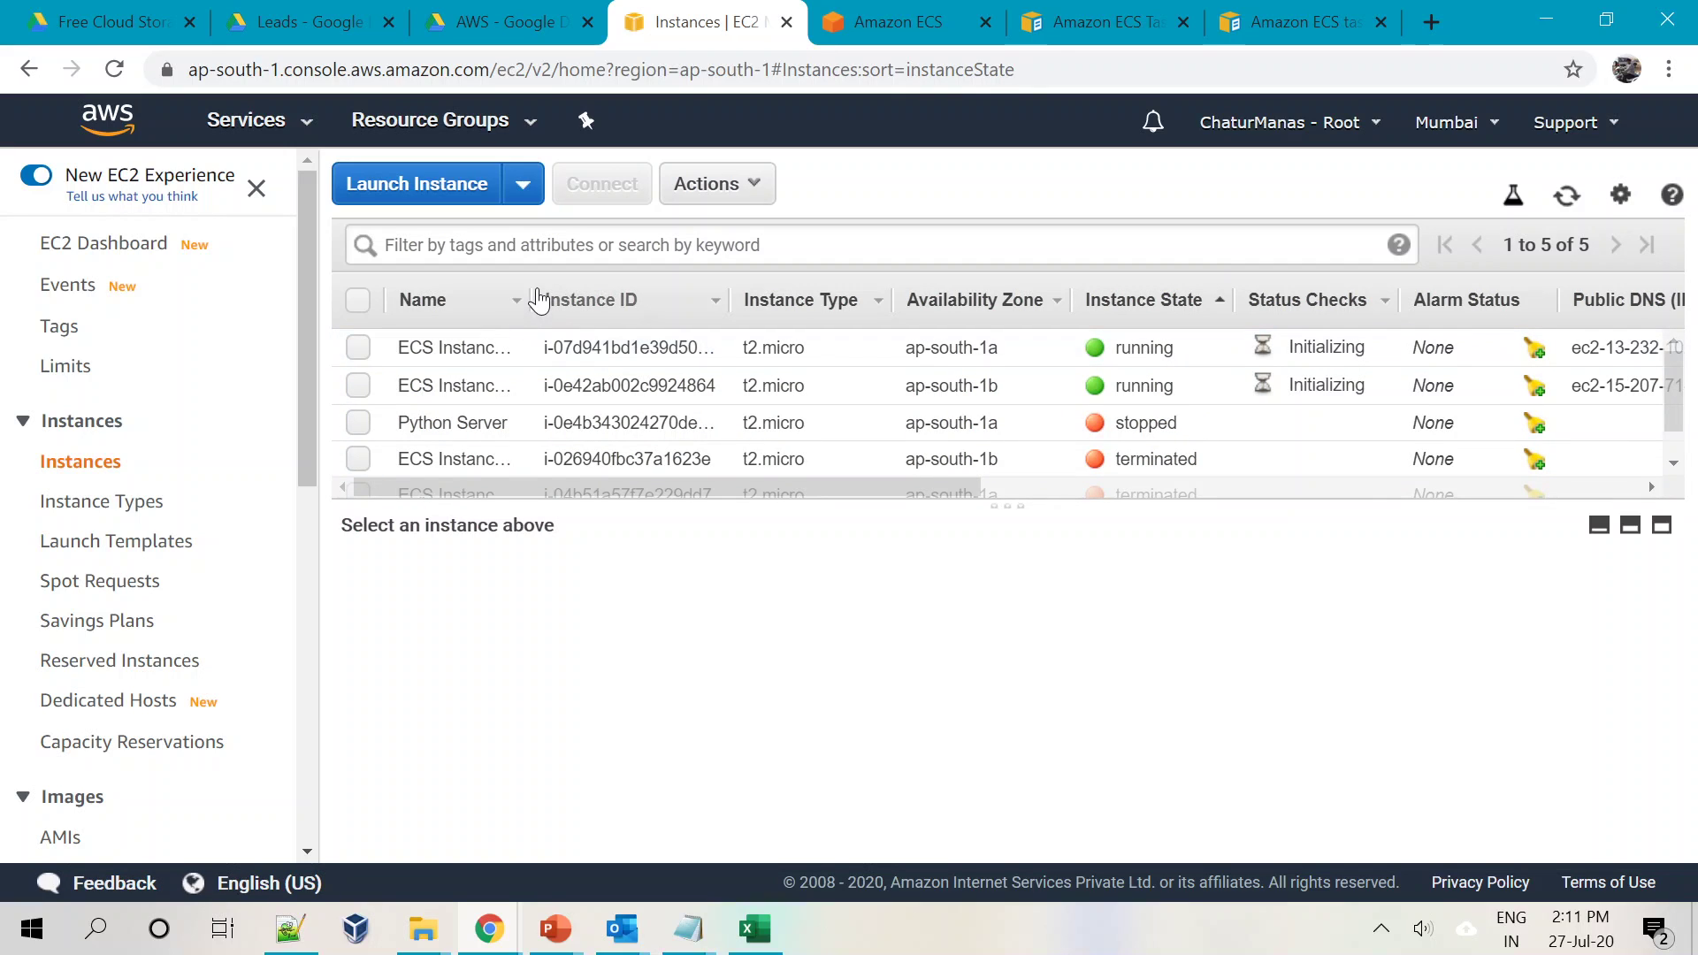
pyautogui.moveTo(531, 295); pyautogui.dragTo(855, 292)
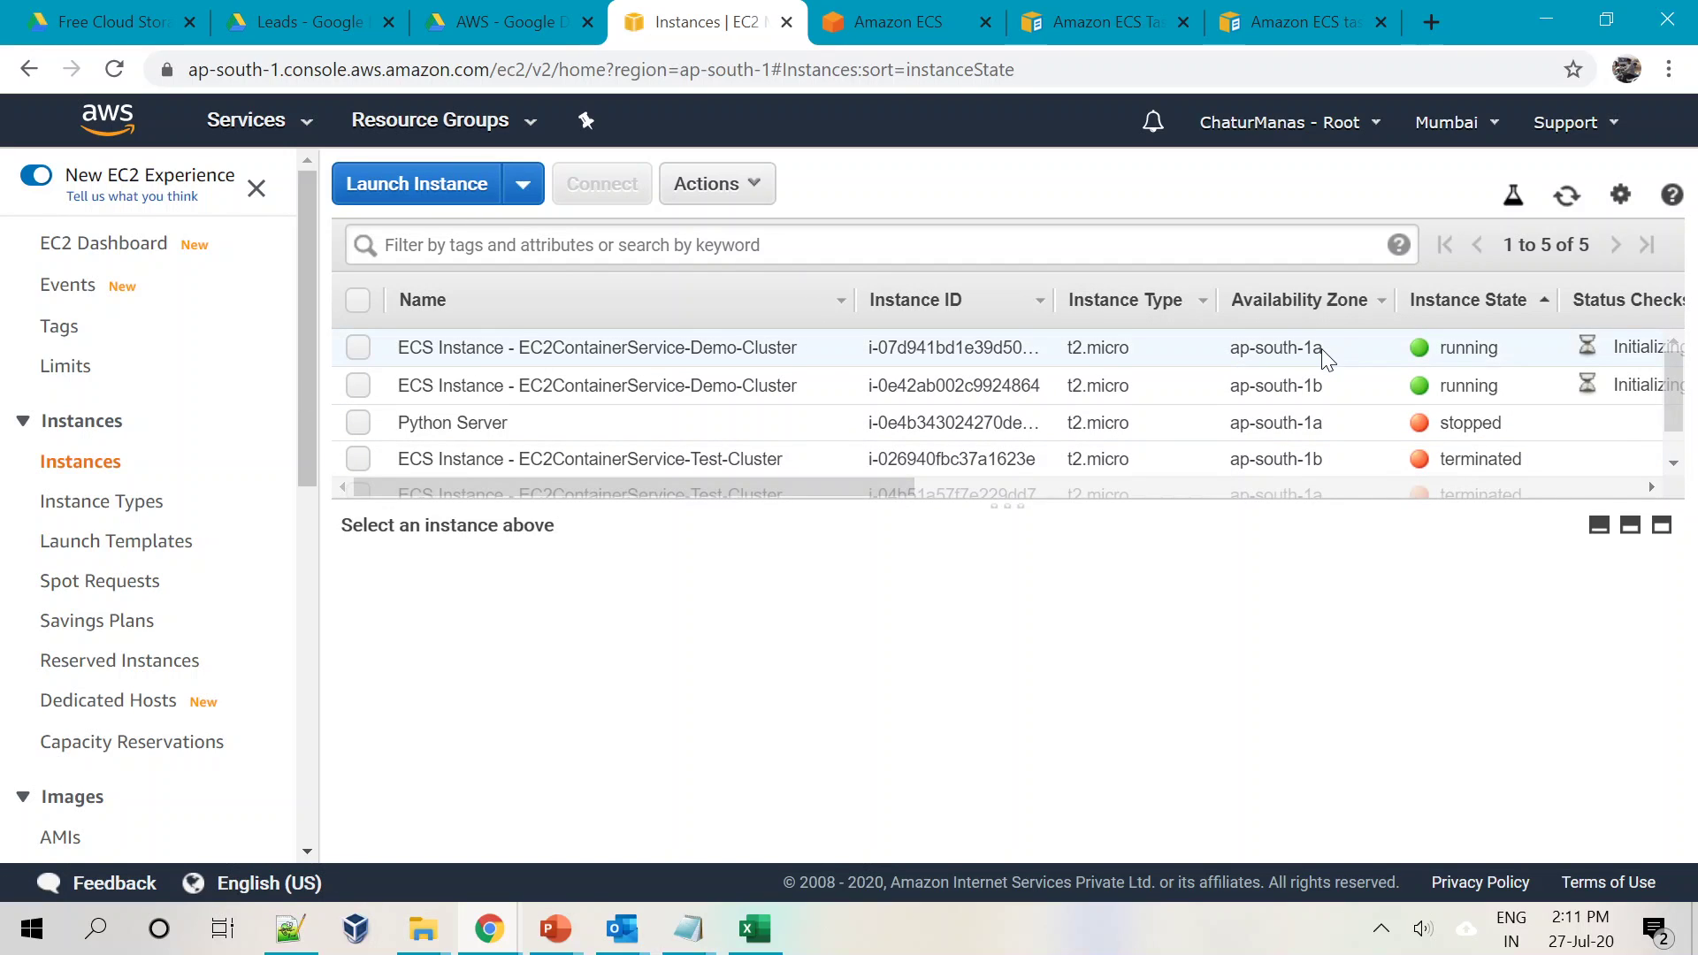
# Switch to the PowerPoint architecture diagram and examine EC2-1, its Availability Zone 1 label, and EC2-2
pyautogui.click(623, 929)
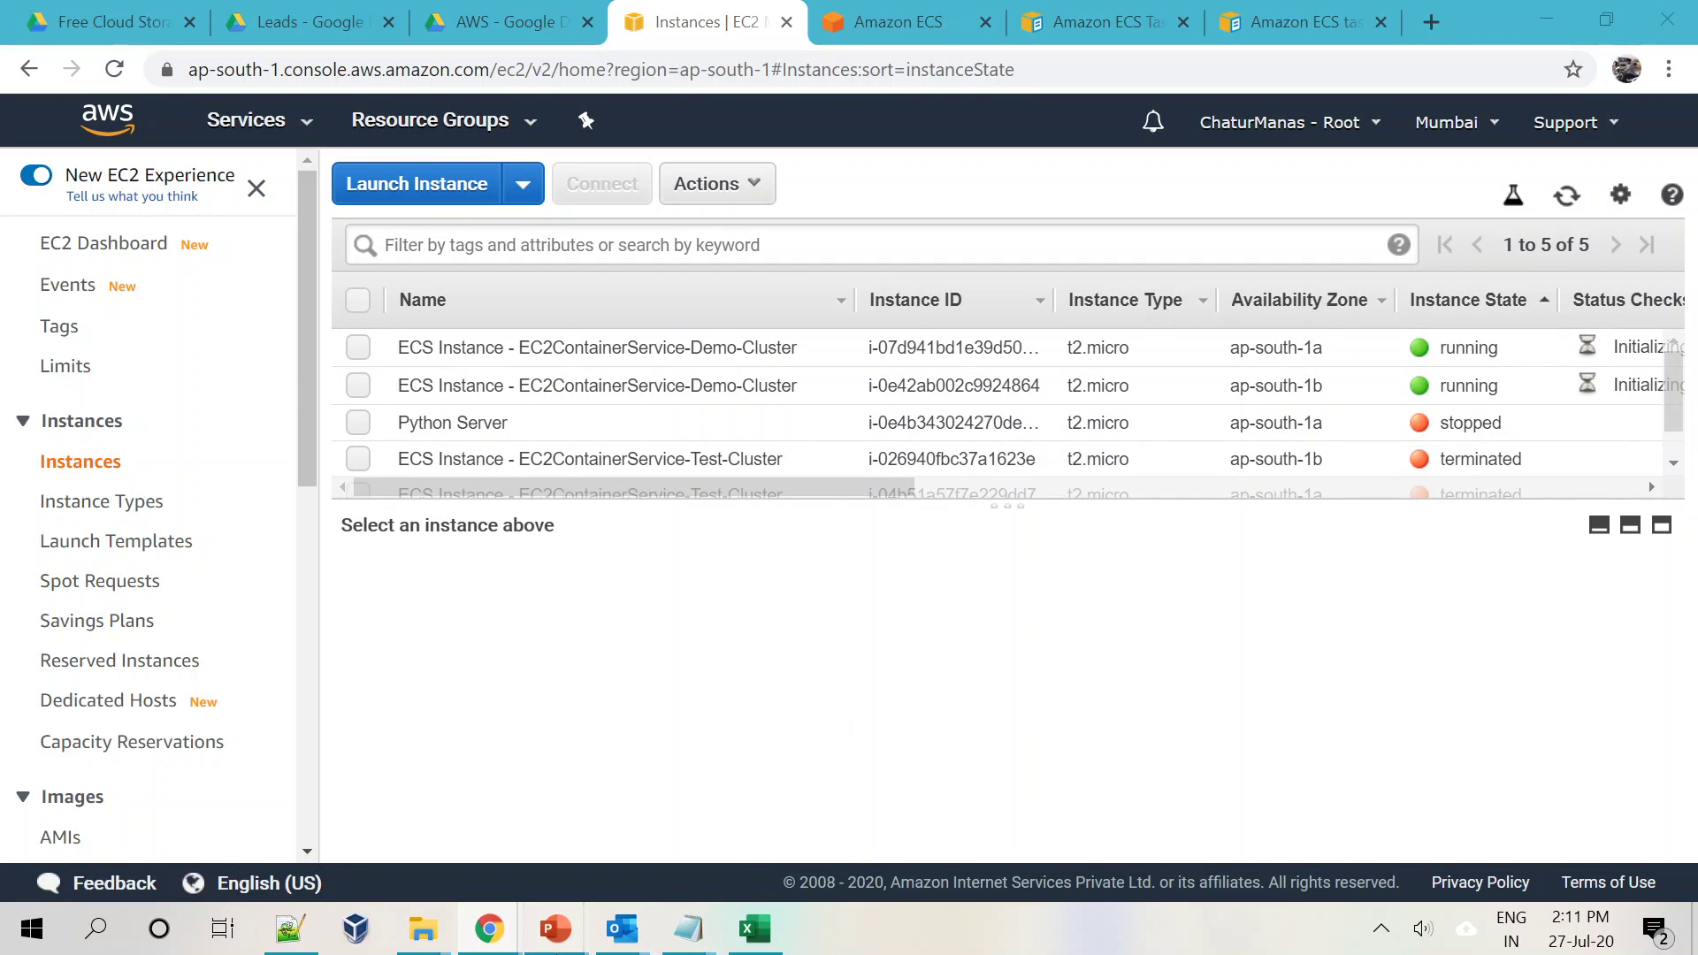
pyautogui.click(474, 844)
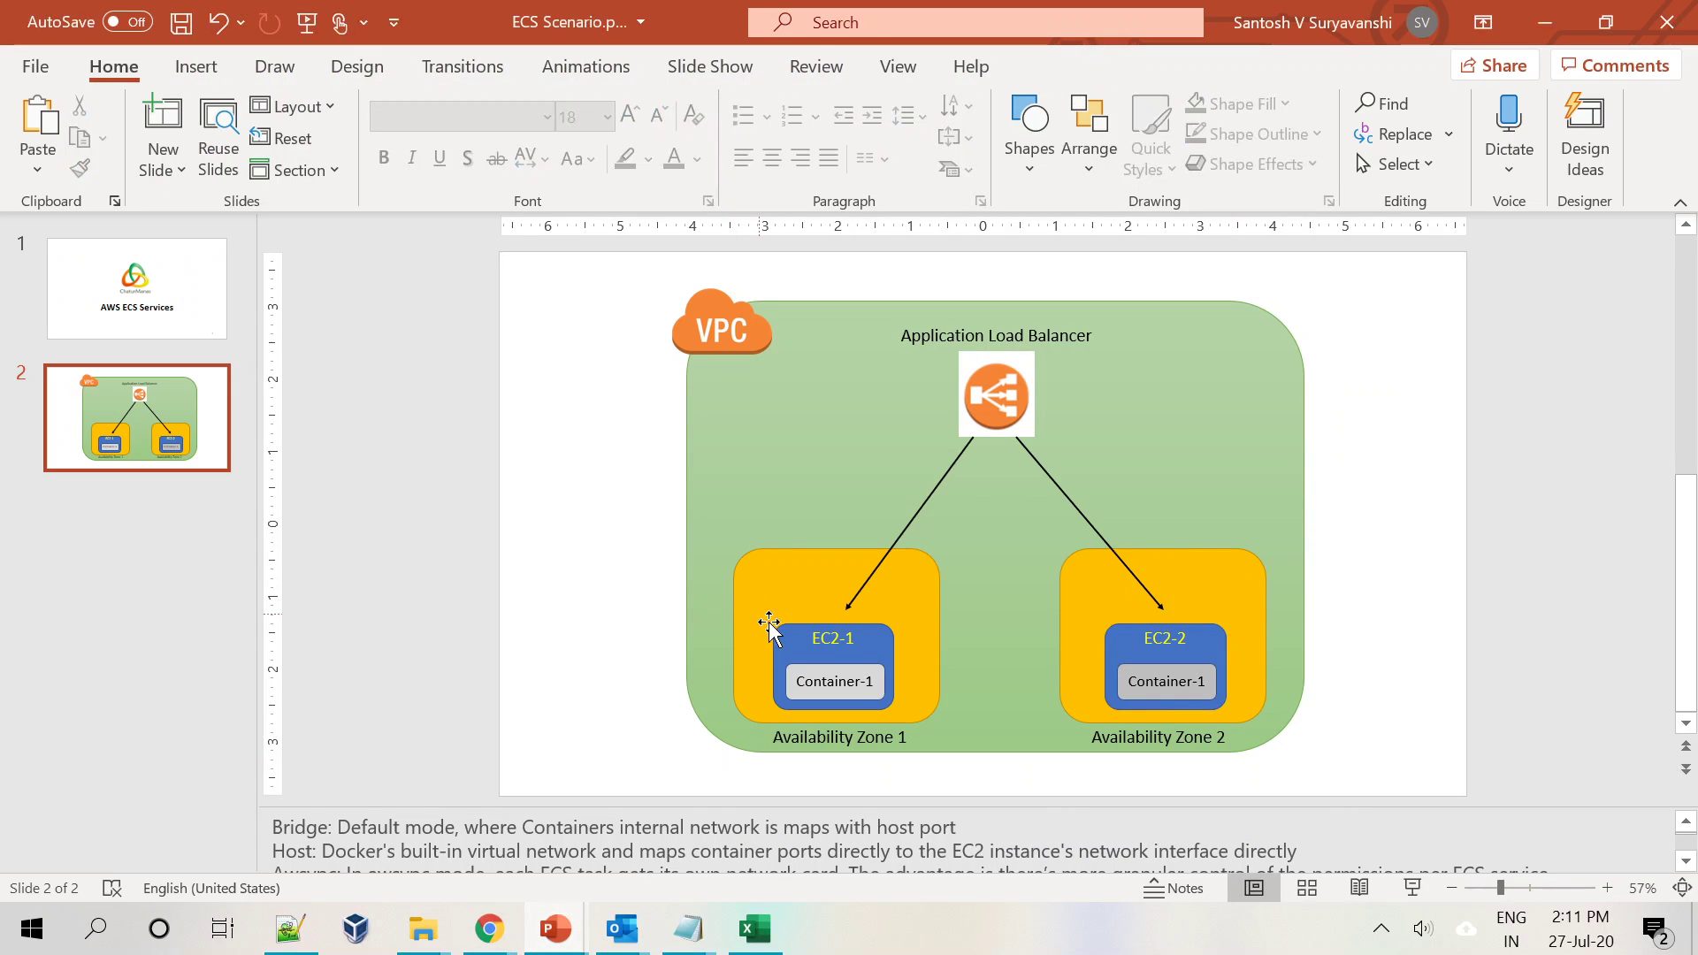
pyautogui.click(814, 638)
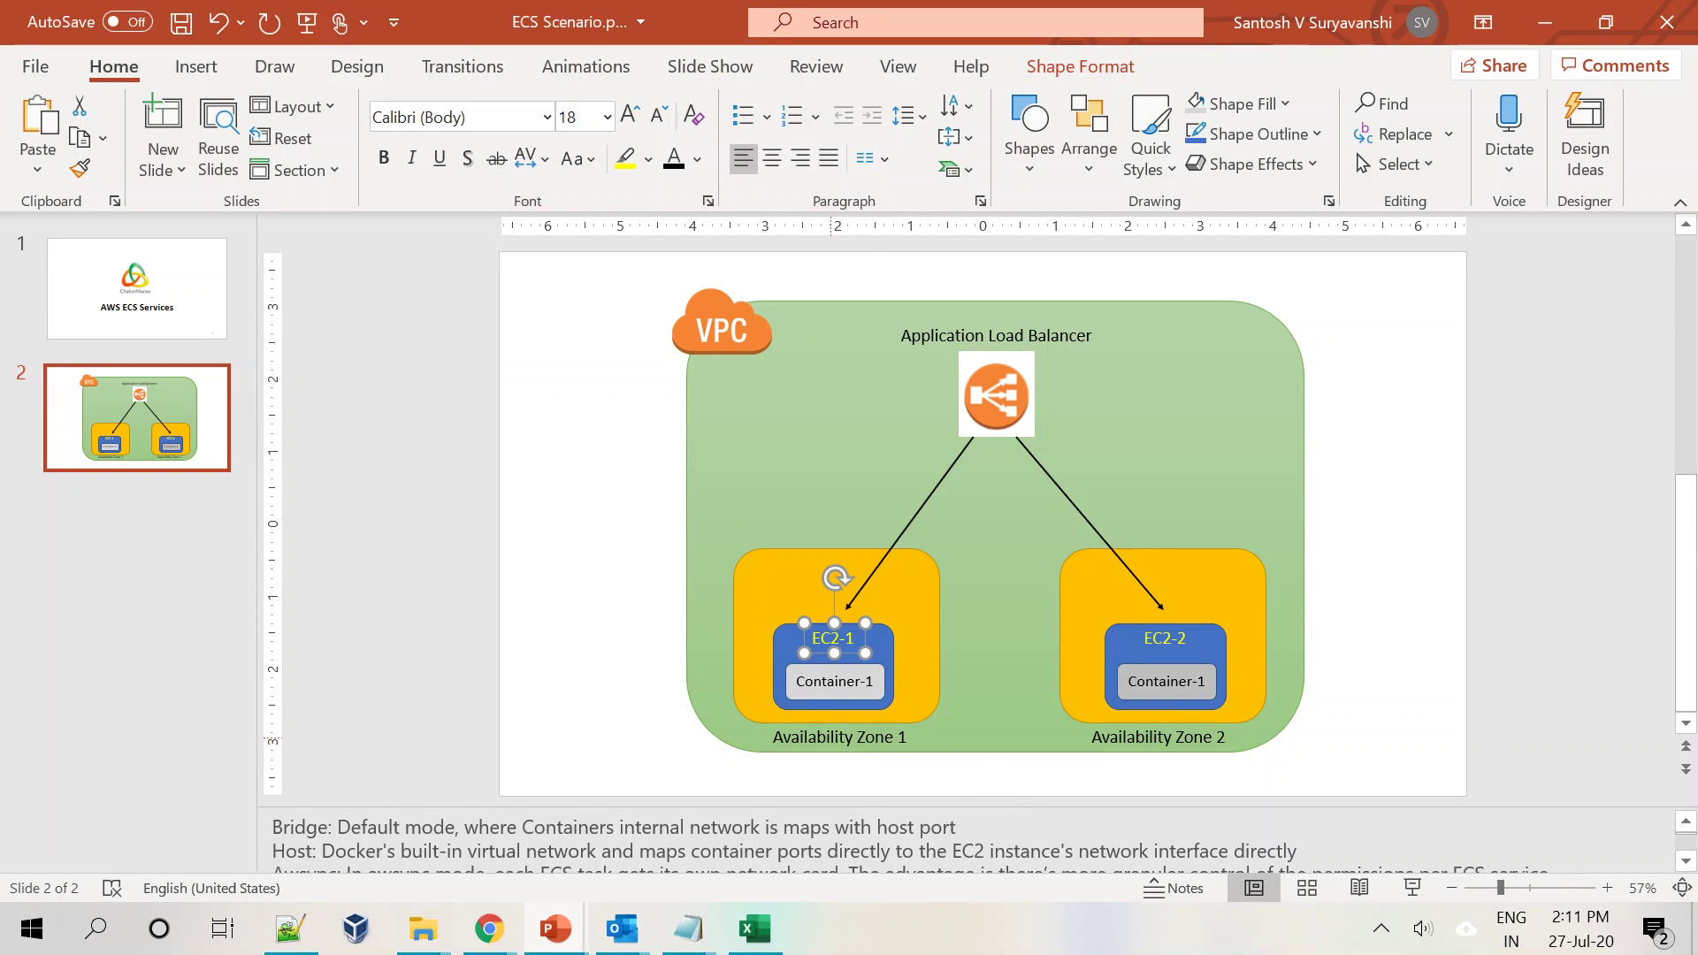
pyautogui.click(830, 737)
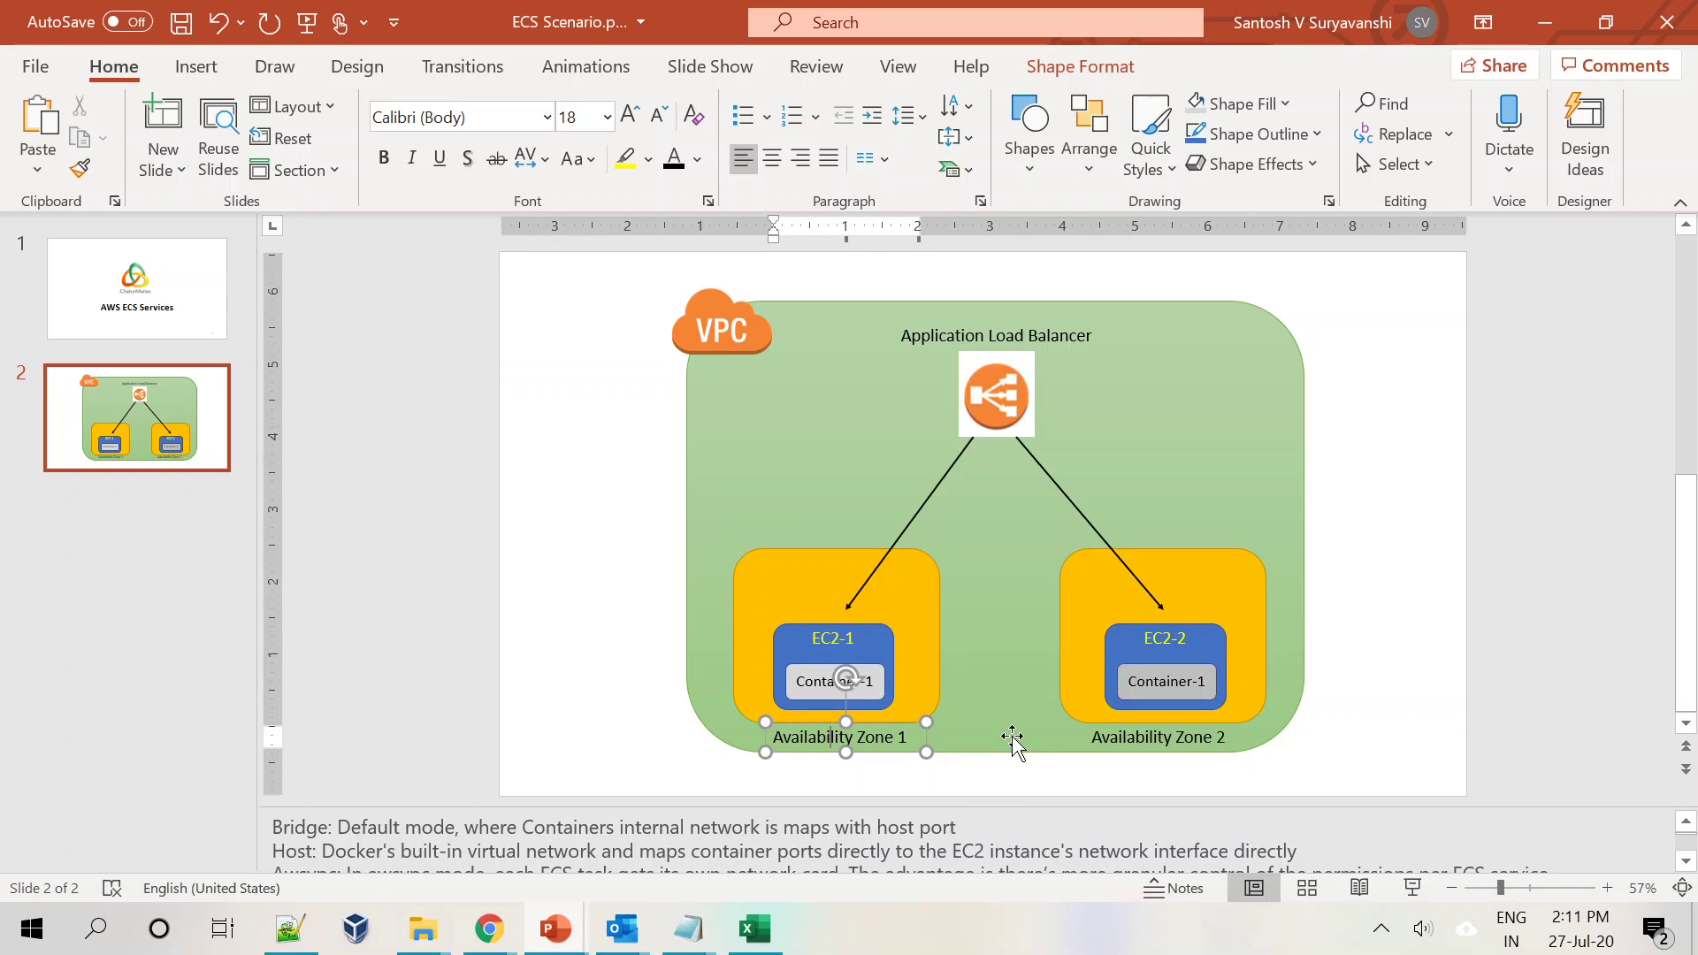
pyautogui.click(1140, 646)
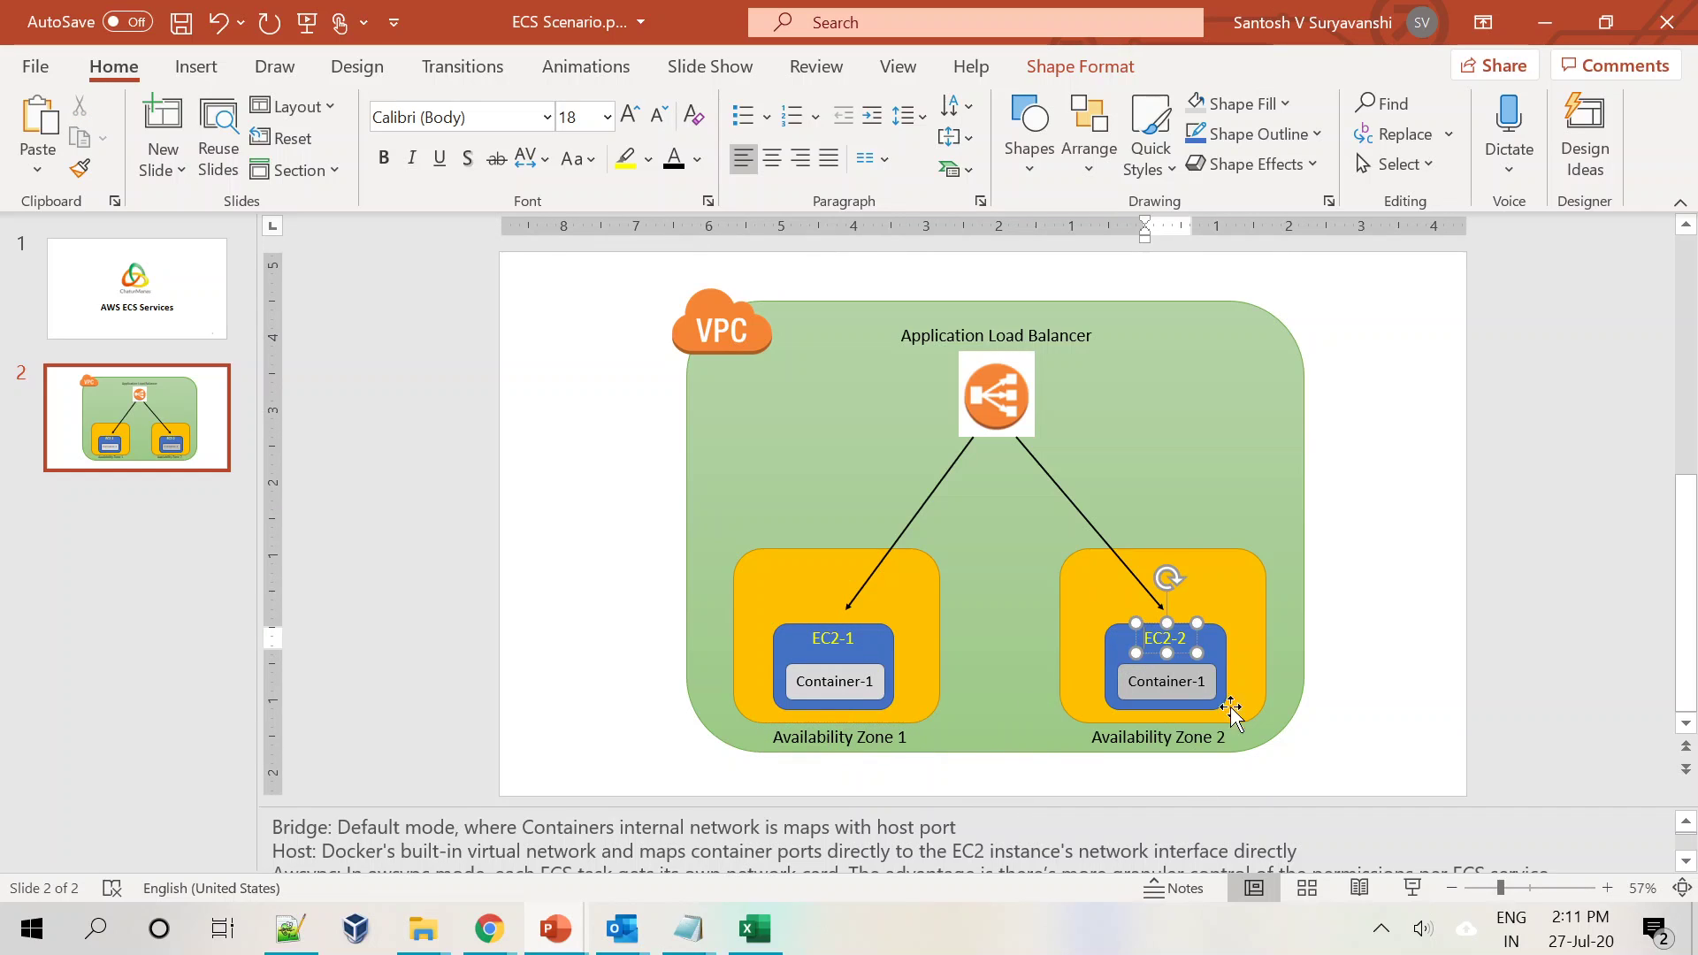
# Examine the Availability Zone 2 label, the EC2-1 box and the EC2-2 box in the architecture diagram
pyautogui.click(1377, 680)
pyautogui.click(1127, 736)
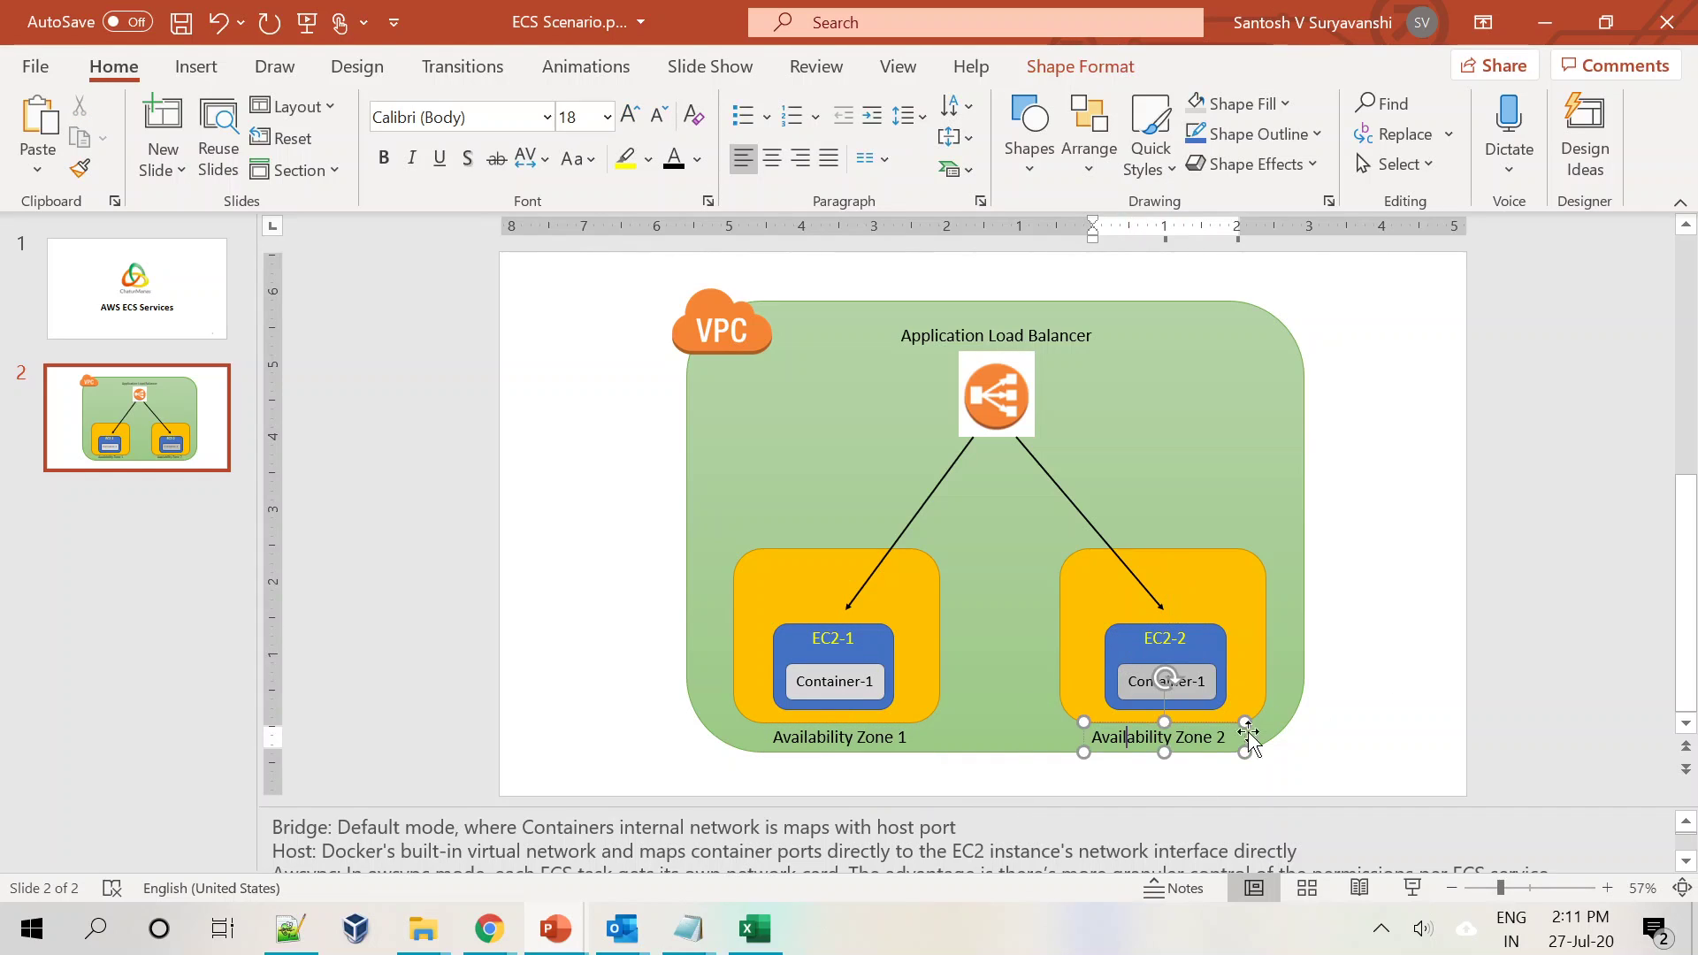
pyautogui.click(1435, 708)
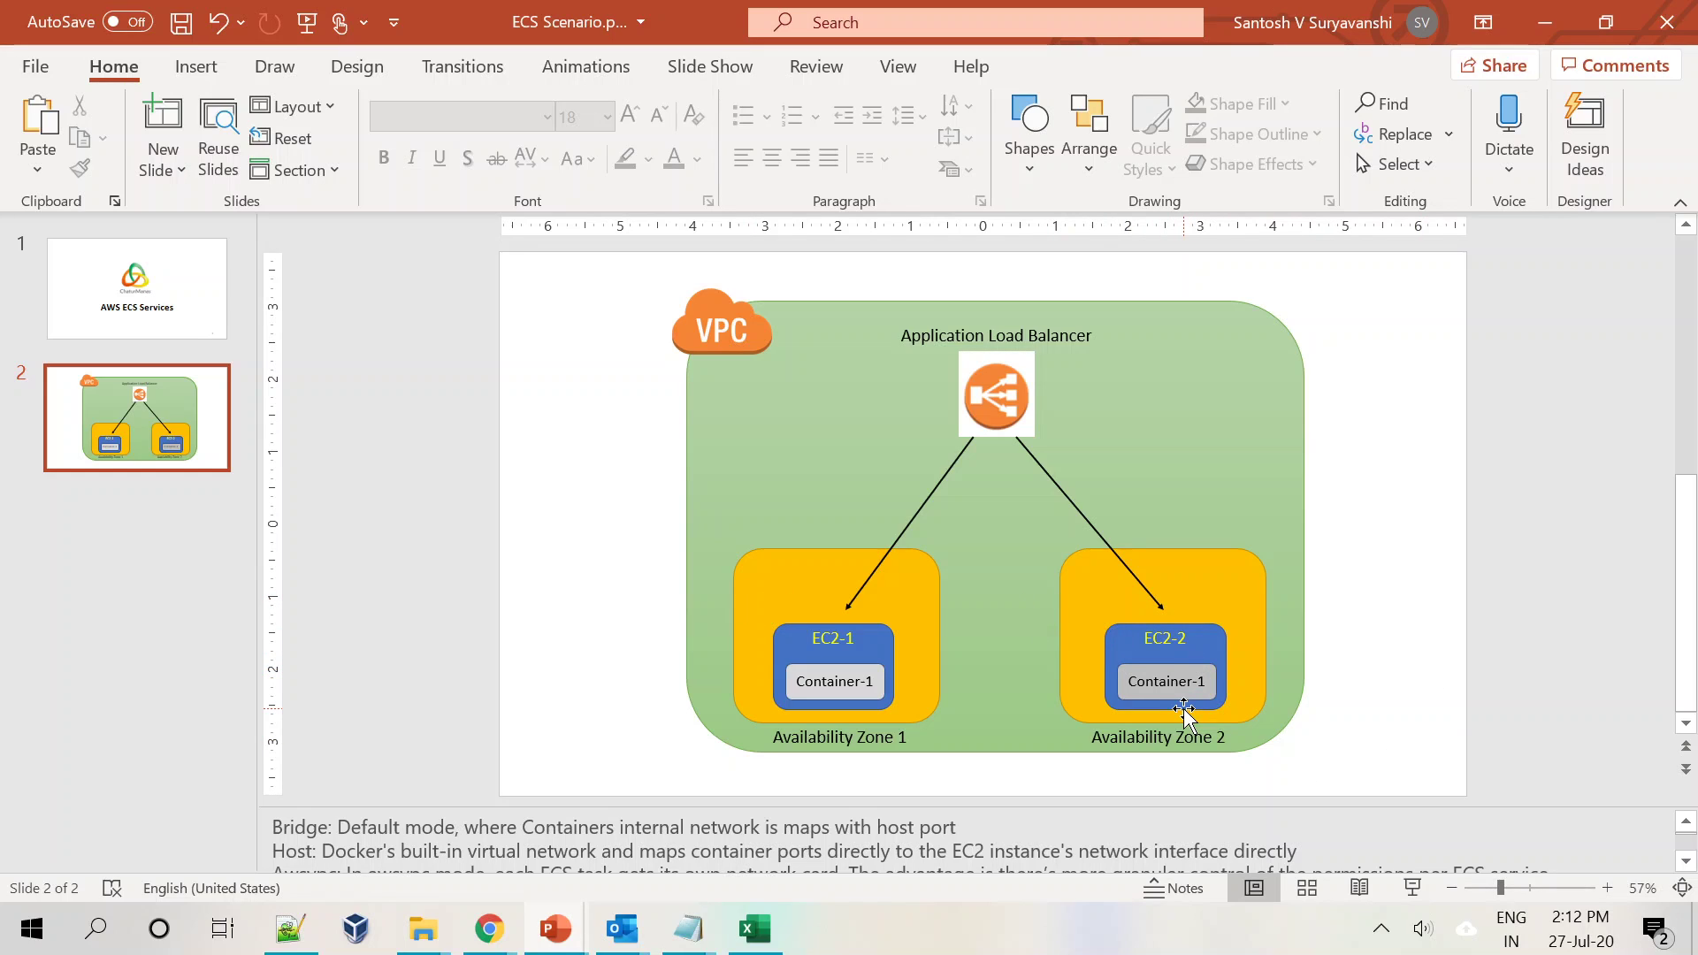
pyautogui.click(876, 644)
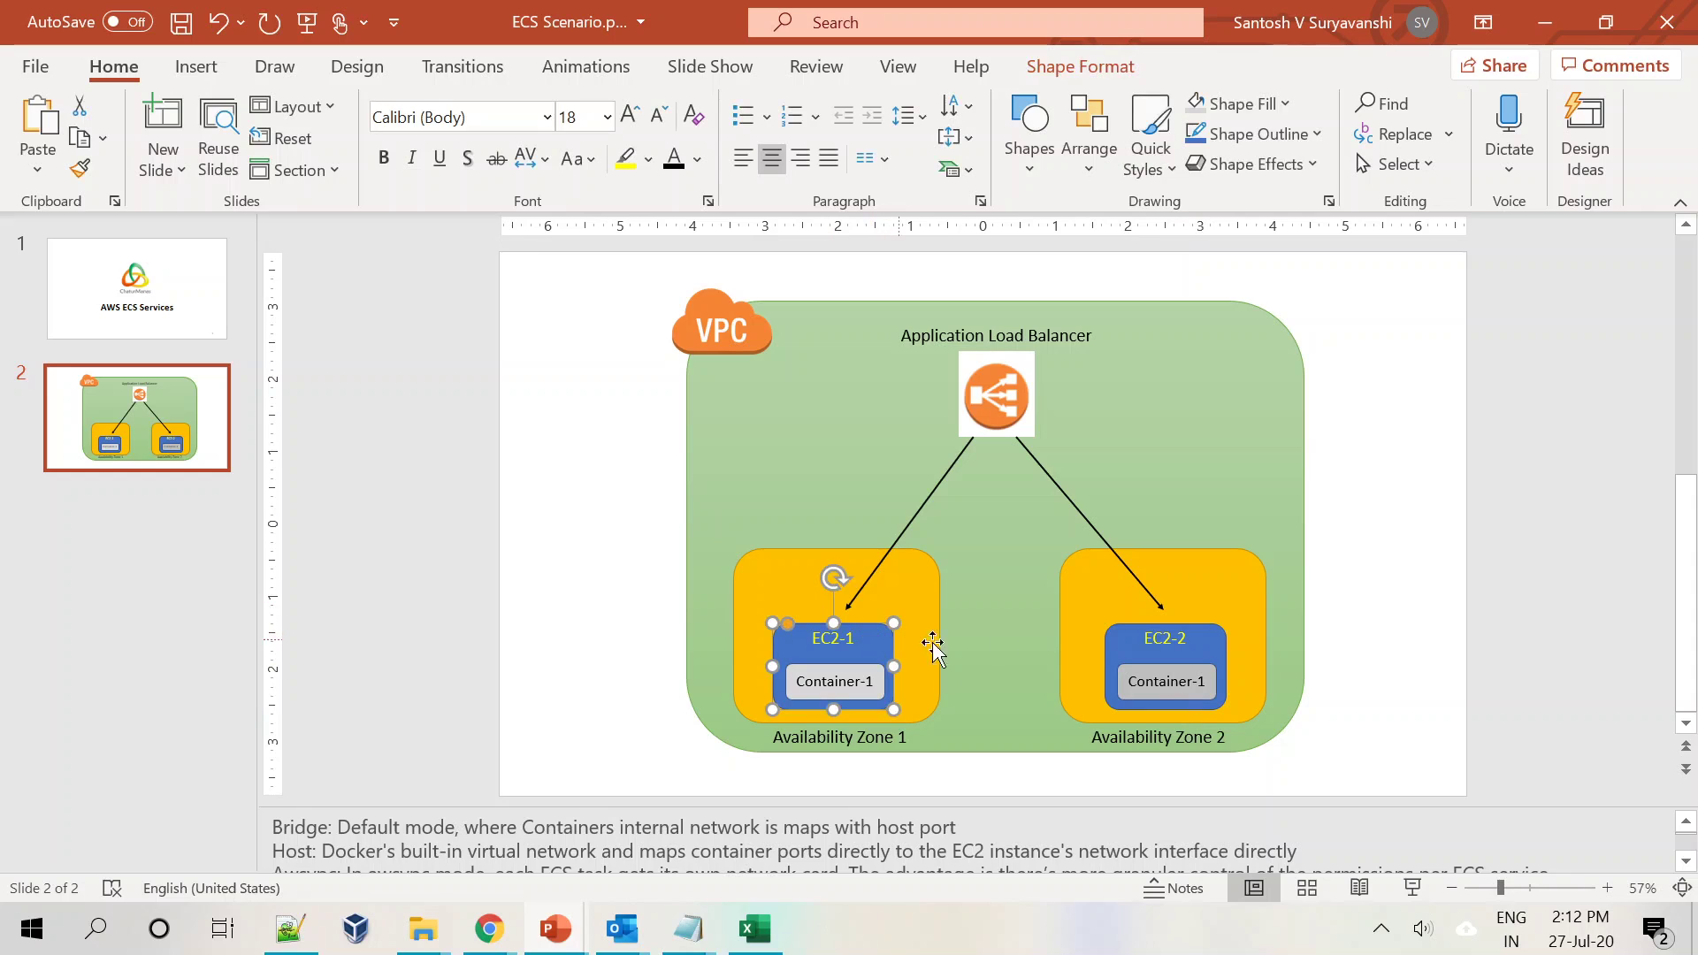
pyautogui.click(1123, 633)
pyautogui.click(1383, 739)
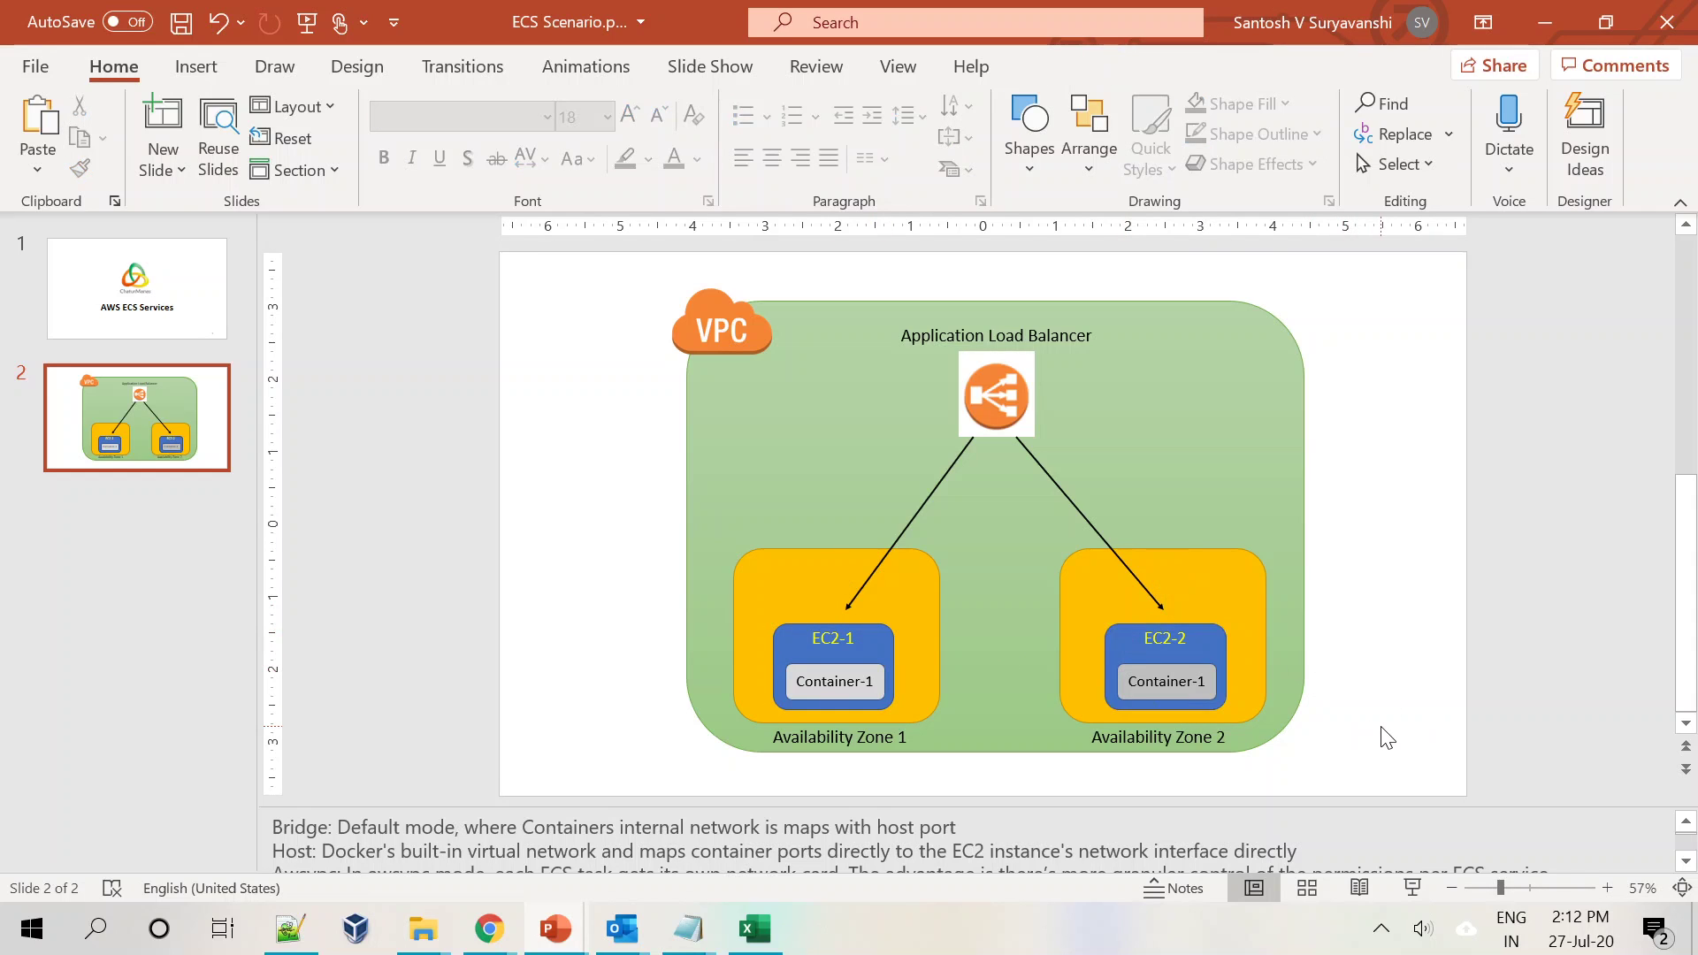
# Switch back to Chrome, go to the Amazon ECS browser tab and review the Services and Tasks sections of Demo-Cluster
pyautogui.hotkey('alt', 'Tab')
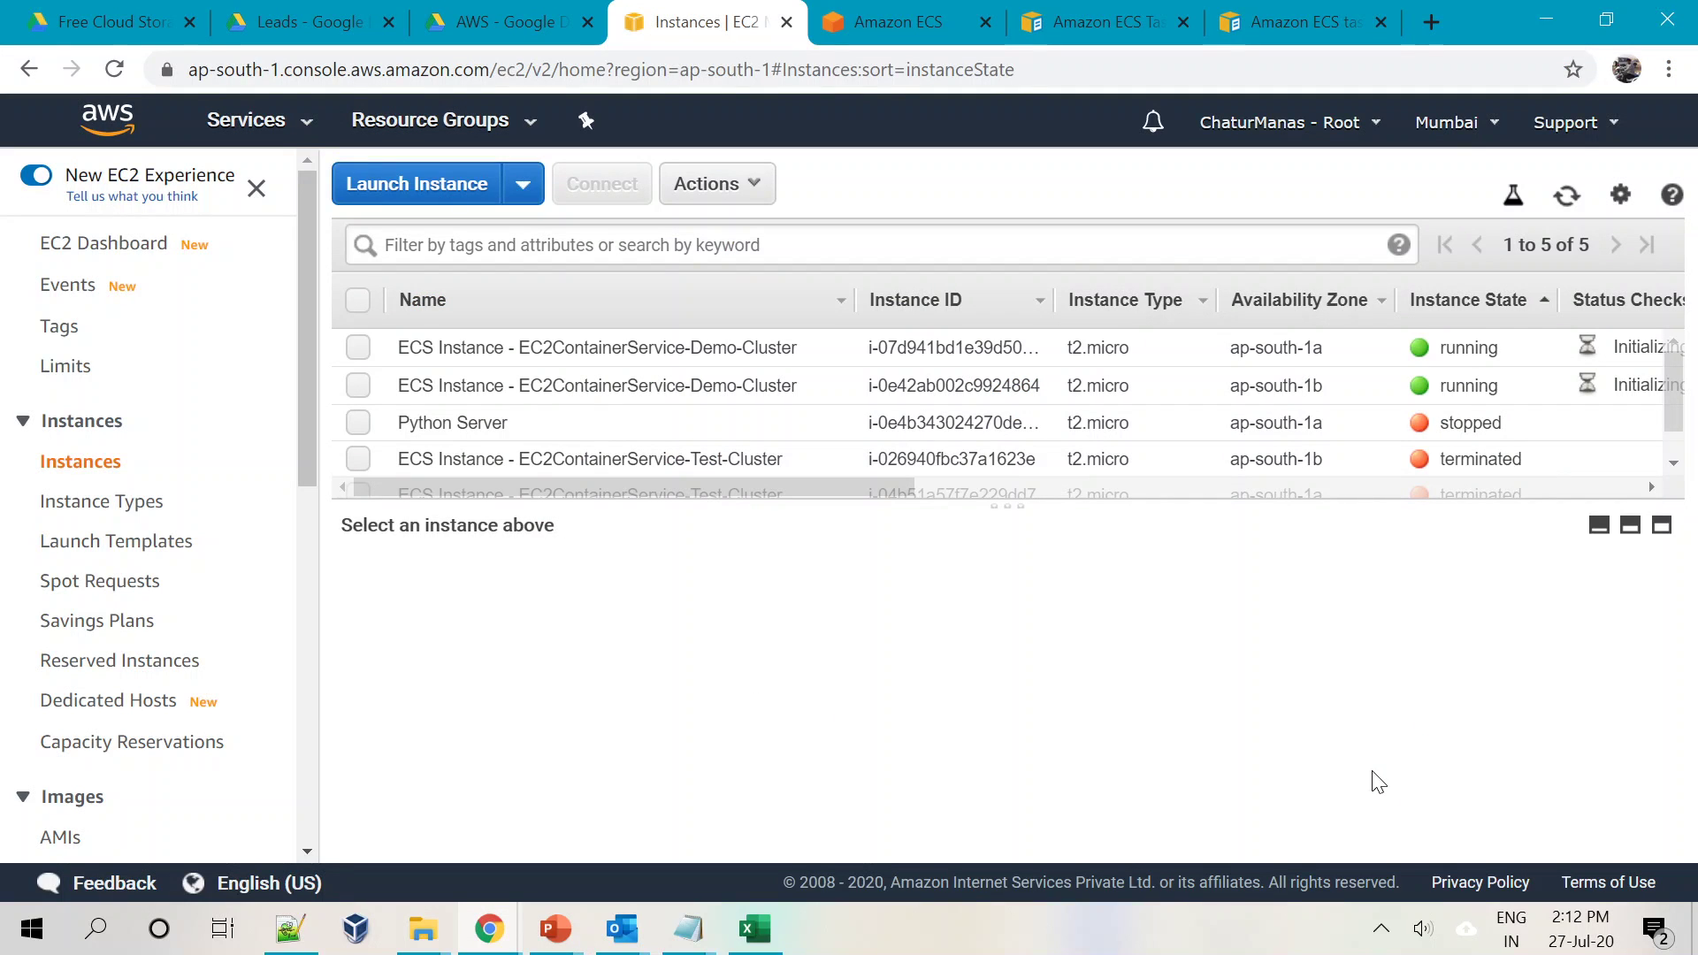
pyautogui.click(903, 22)
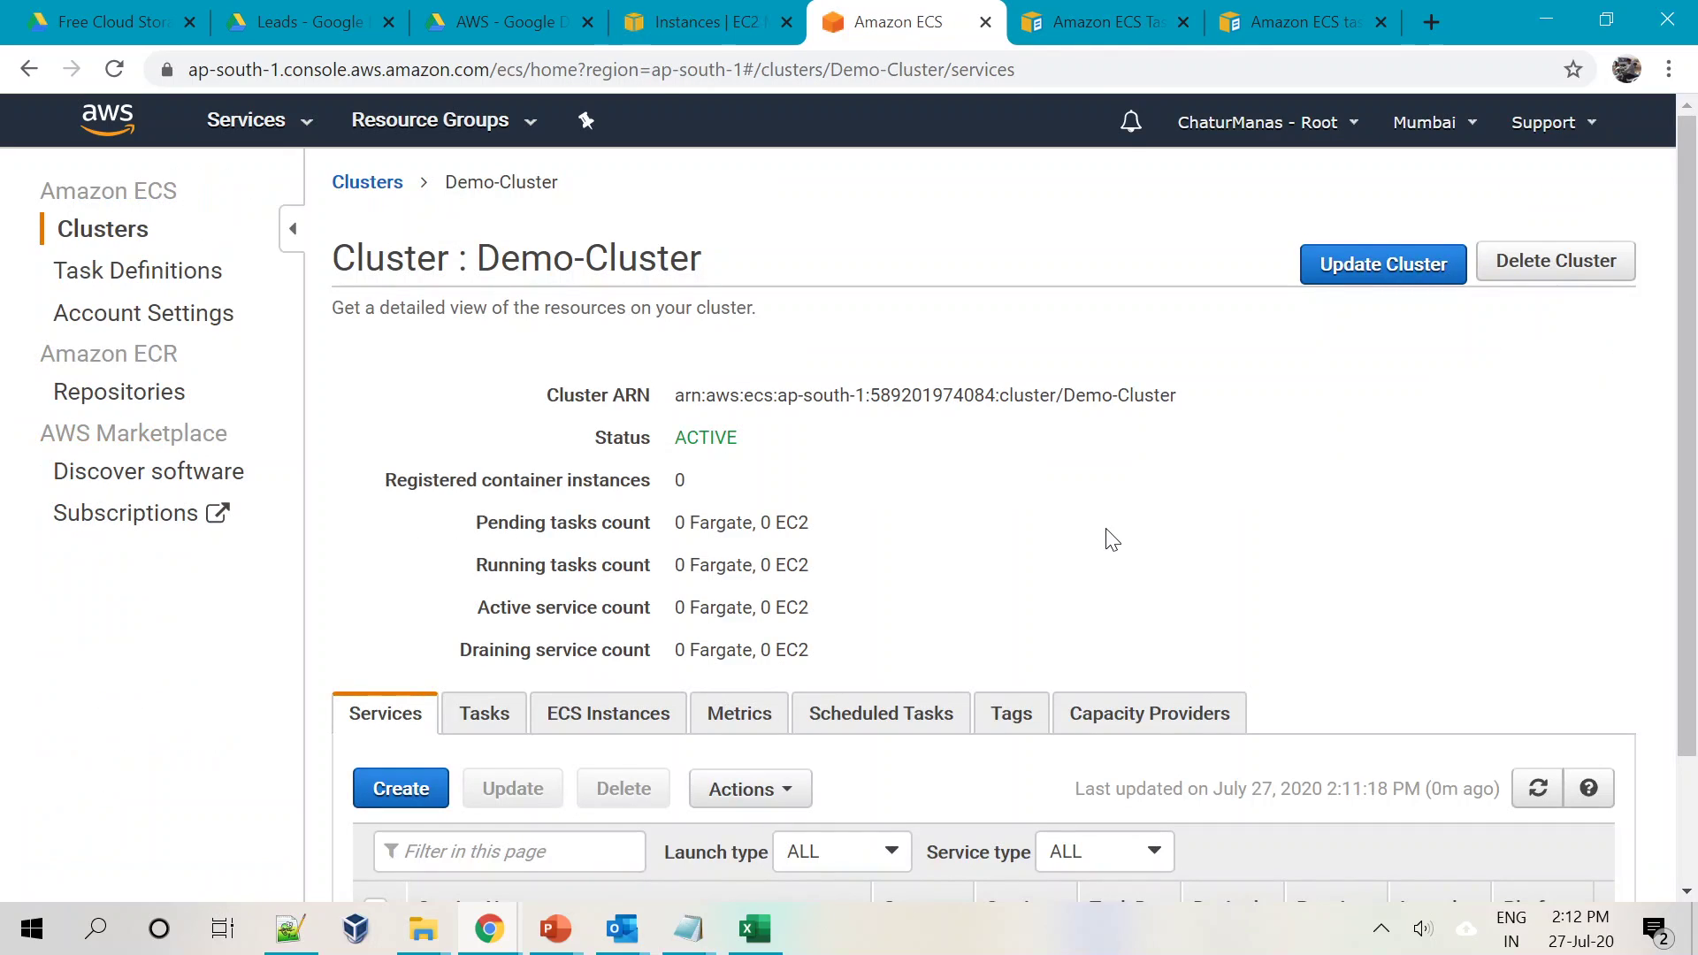
pyautogui.scroll(-3, 860, 731)
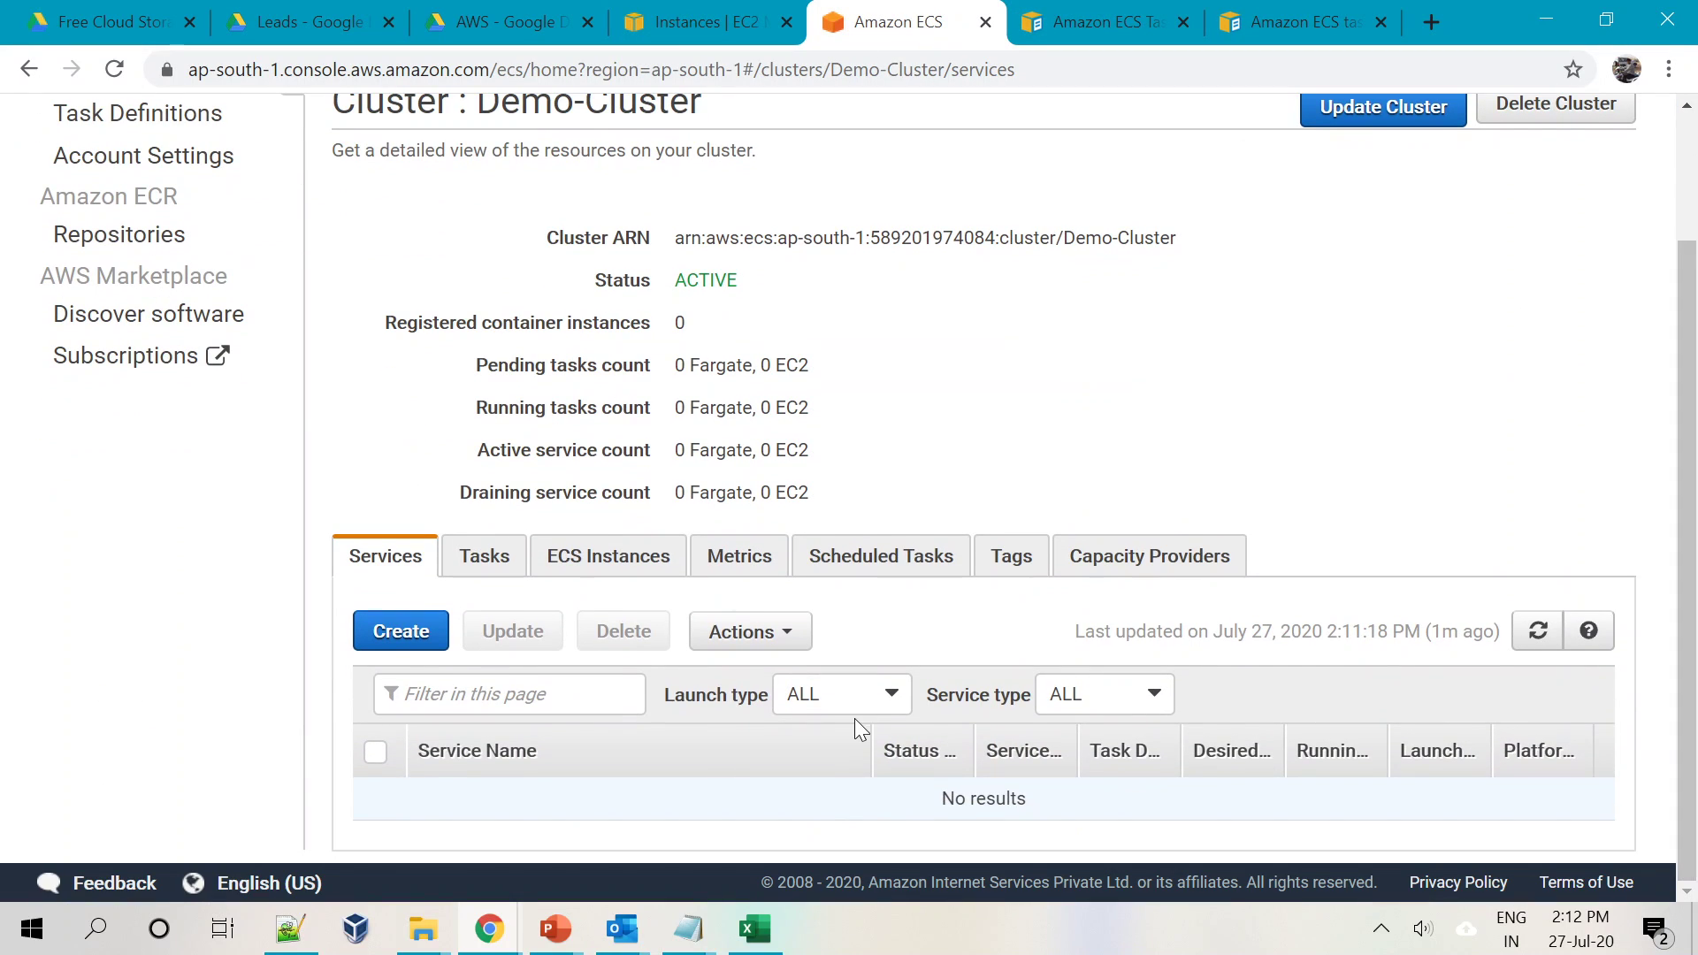
pyautogui.click(486, 566)
pyautogui.click(380, 566)
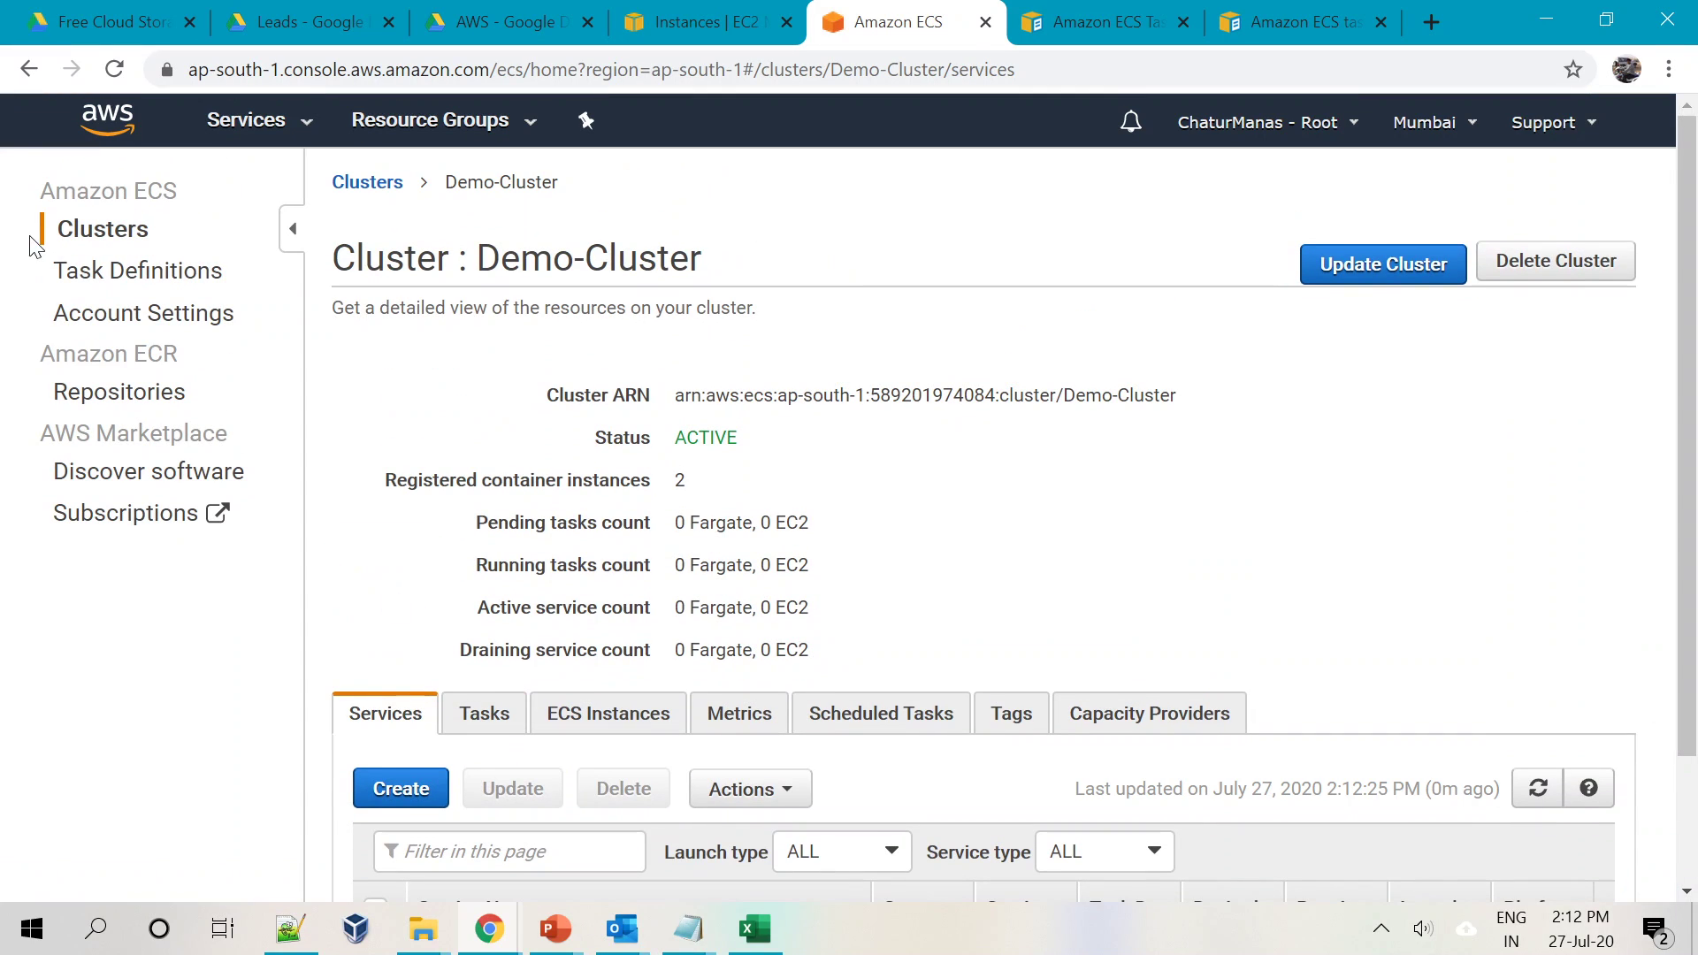
# Show Demo-Cluster's tasks and review the task list together with the cluster's status details
pyautogui.click(474, 721)
pyautogui.scroll(-2, 564, 677)
pyautogui.scroll(2, 565, 681)
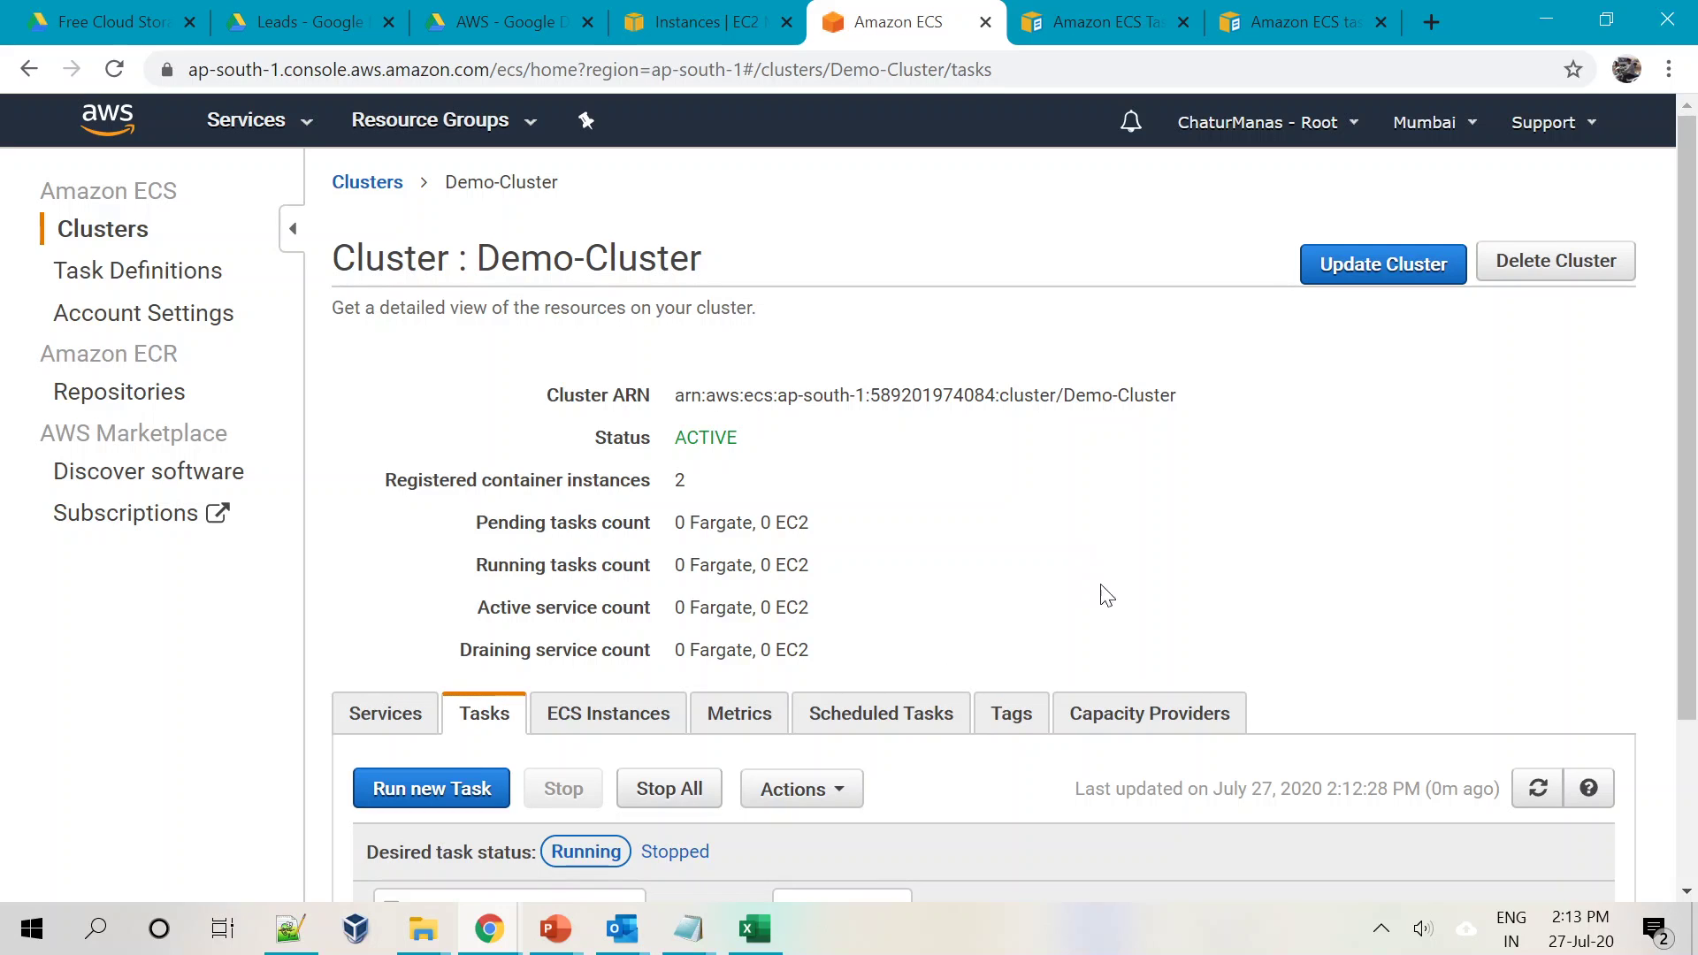
pyautogui.scroll(-3, 462, 727)
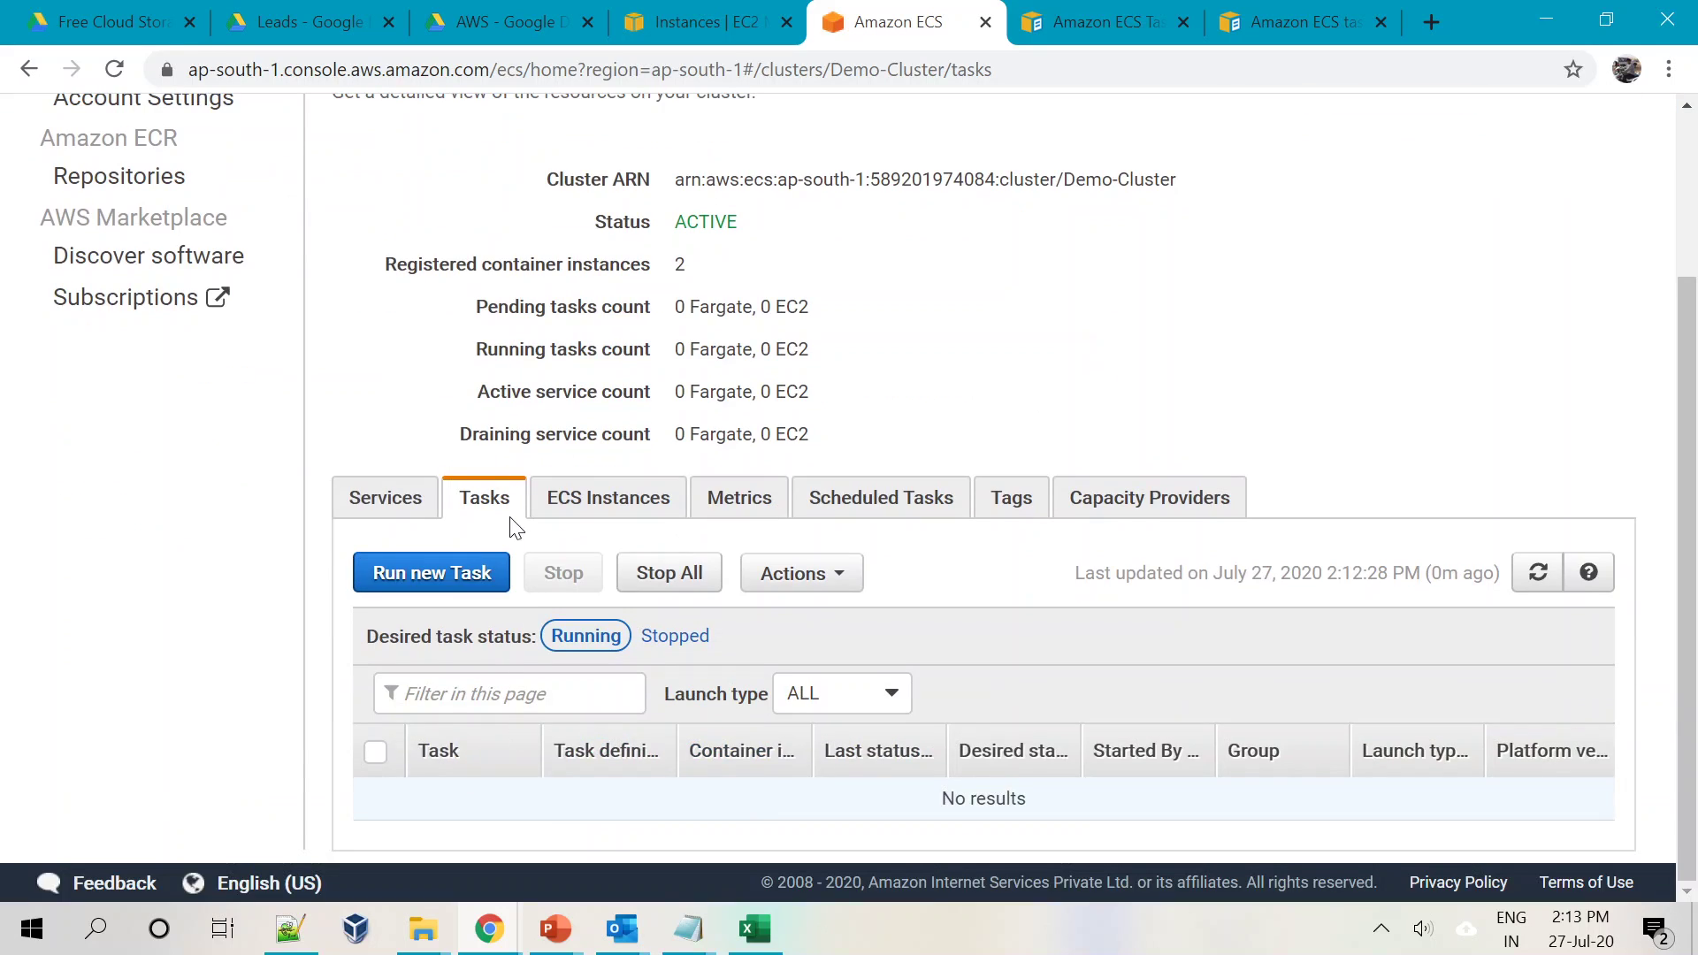
pyautogui.scroll(1, 494, 662)
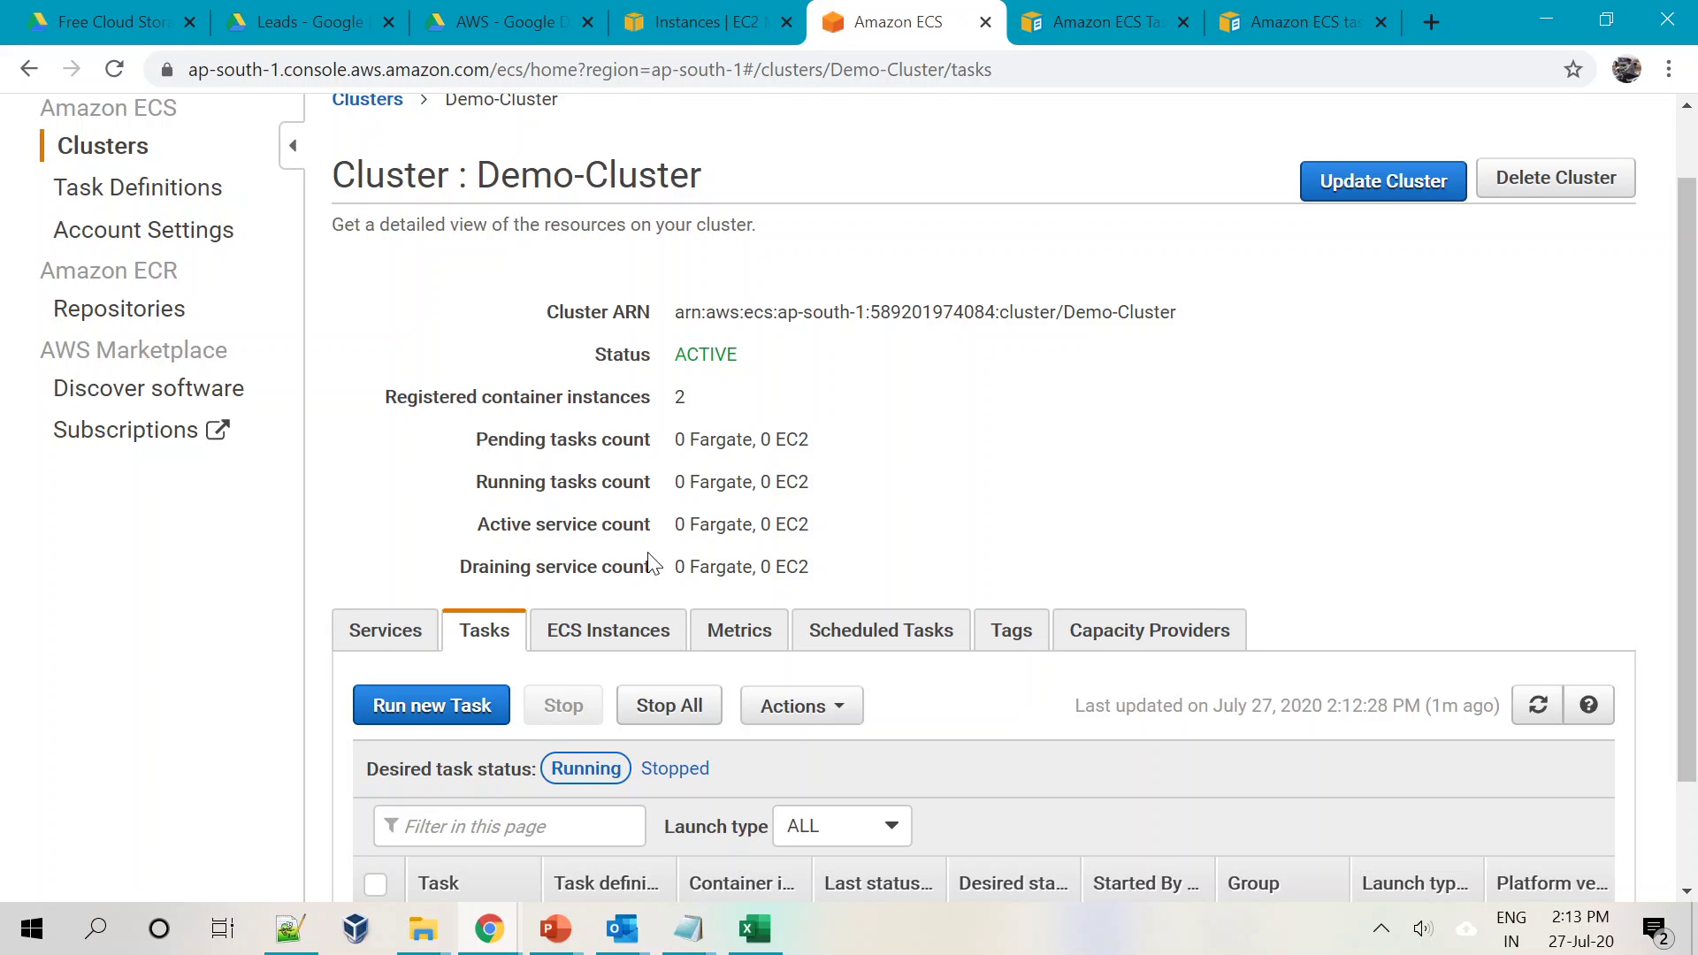
pyautogui.scroll(1, 653, 562)
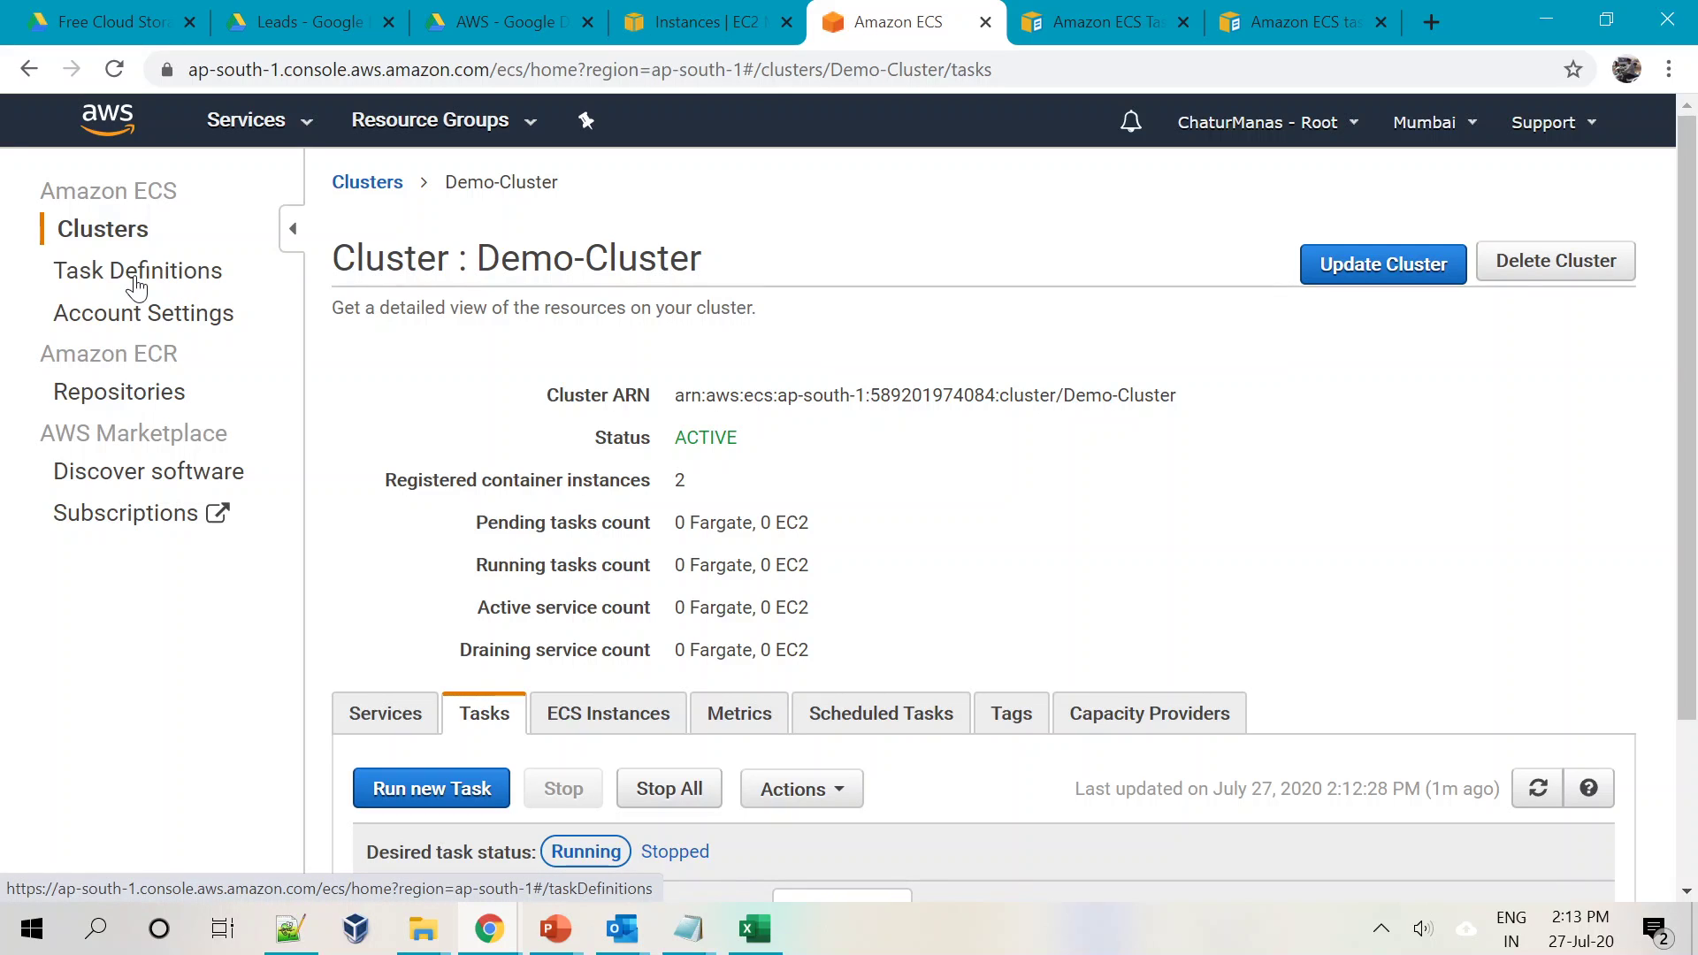
pyautogui.click(486, 807)
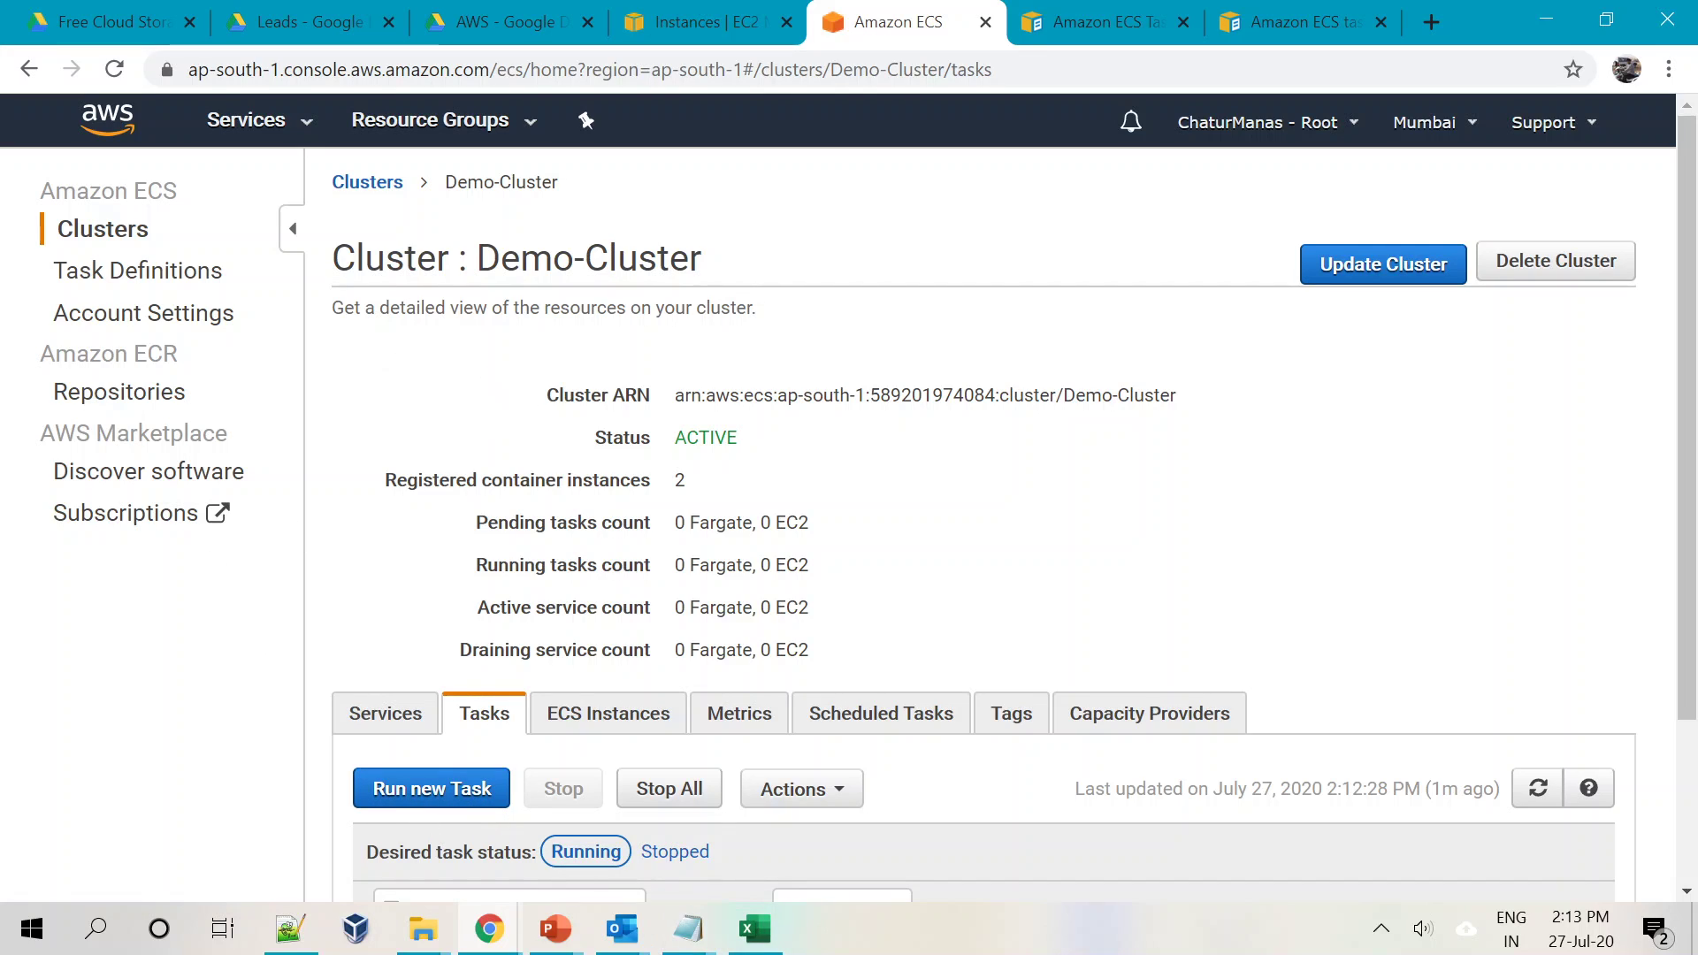
# Start a new task definition with EC2 launch type compatibility and proceed to its task and container configuration
pyautogui.click(115, 281)
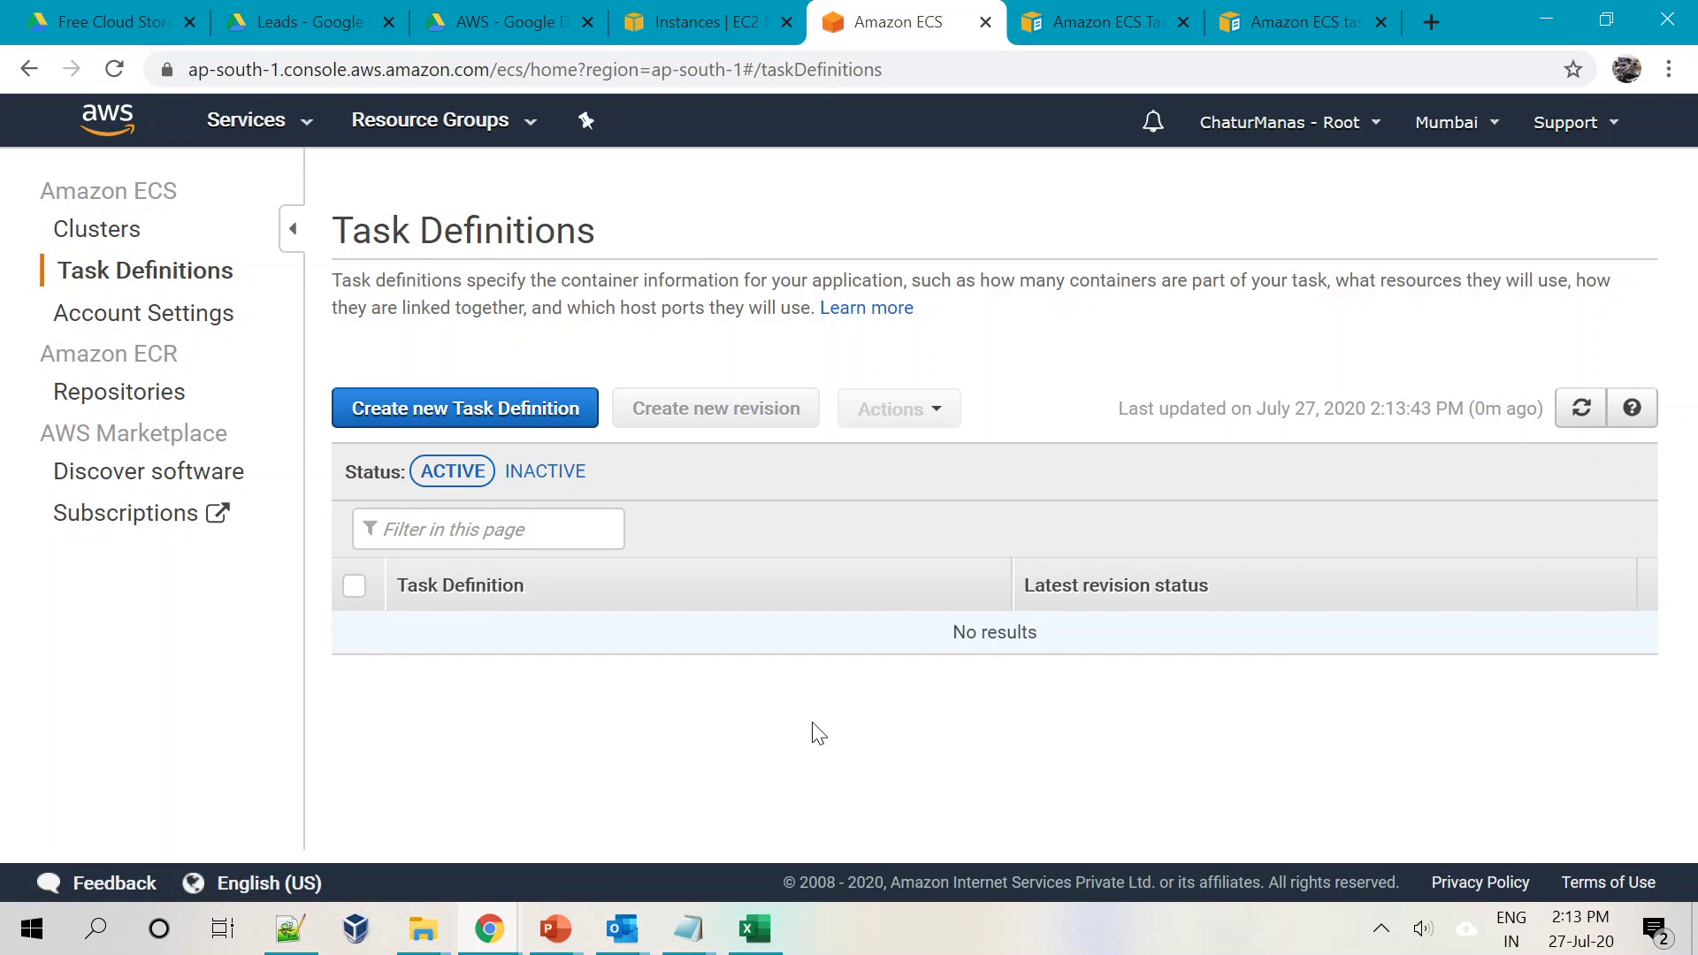
pyautogui.click(411, 407)
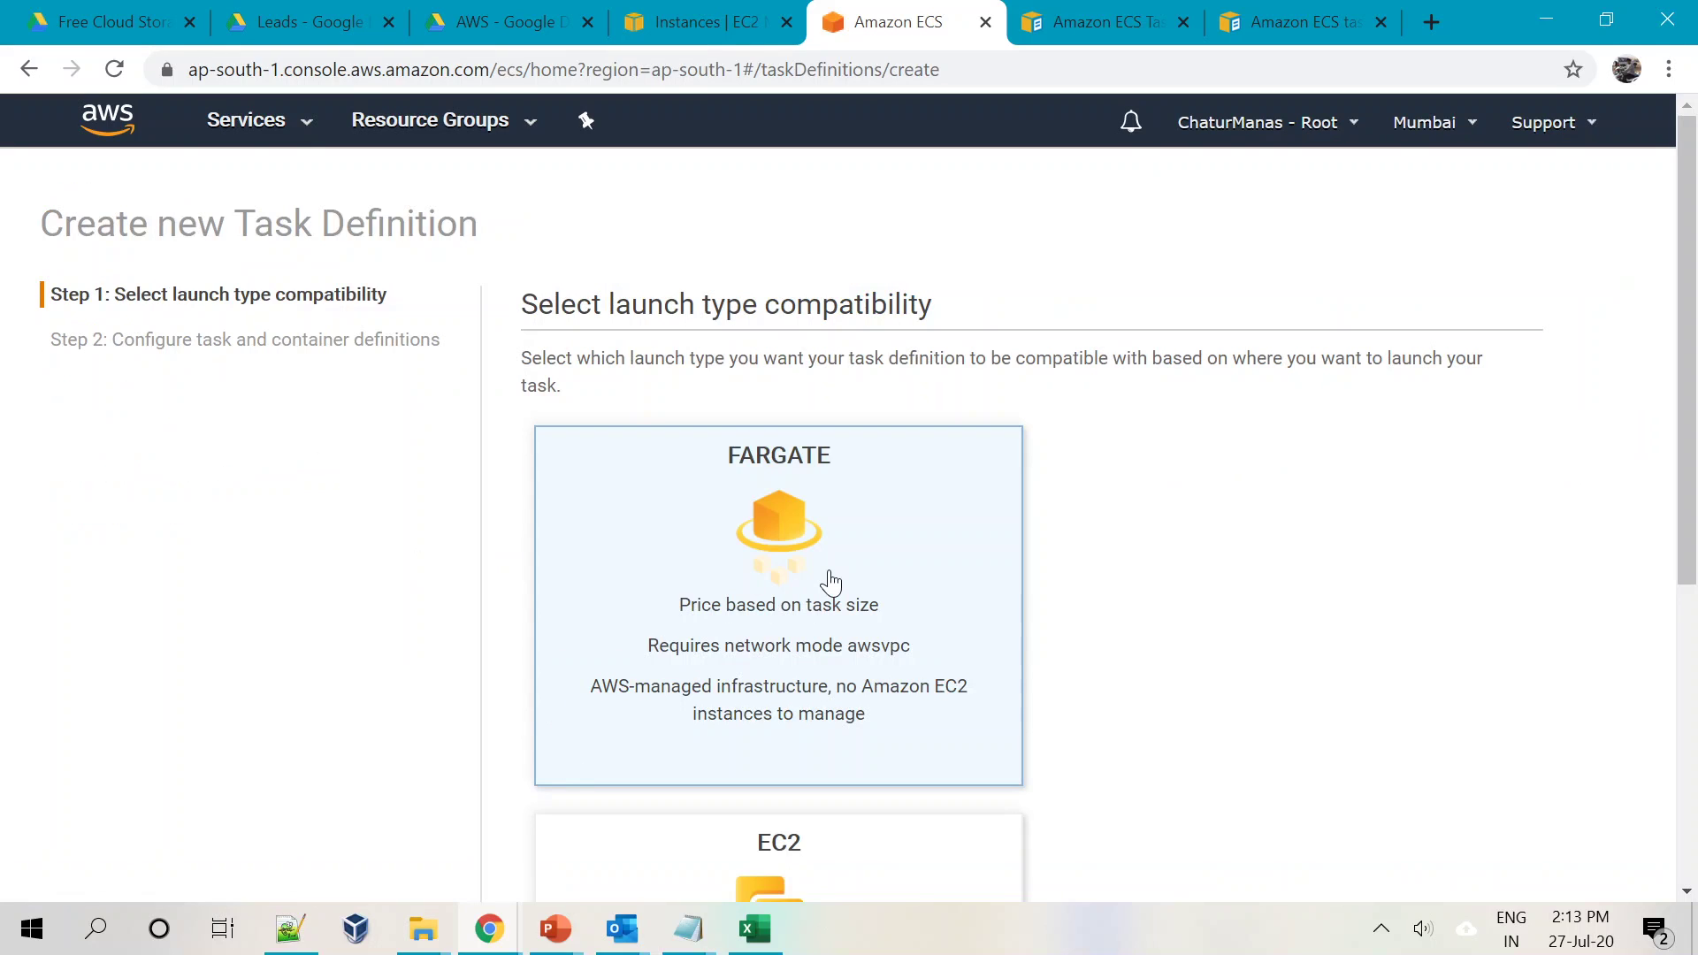
pyautogui.scroll(-1, 831, 582)
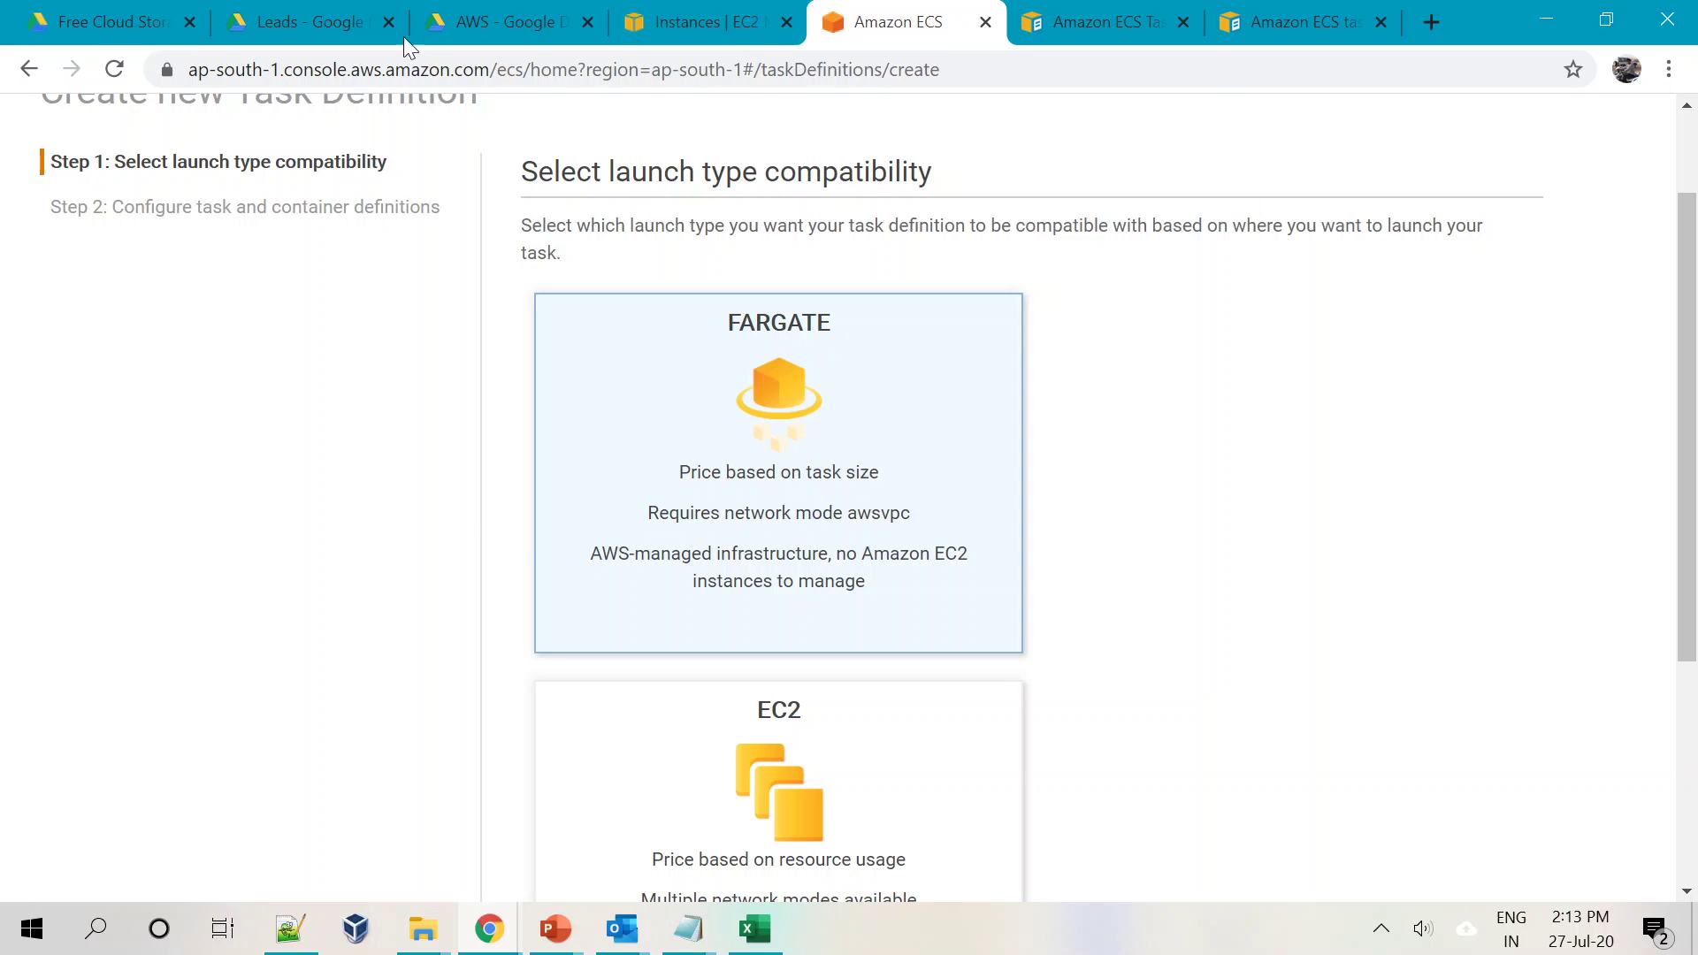
pyautogui.scroll(-1, 609, 503)
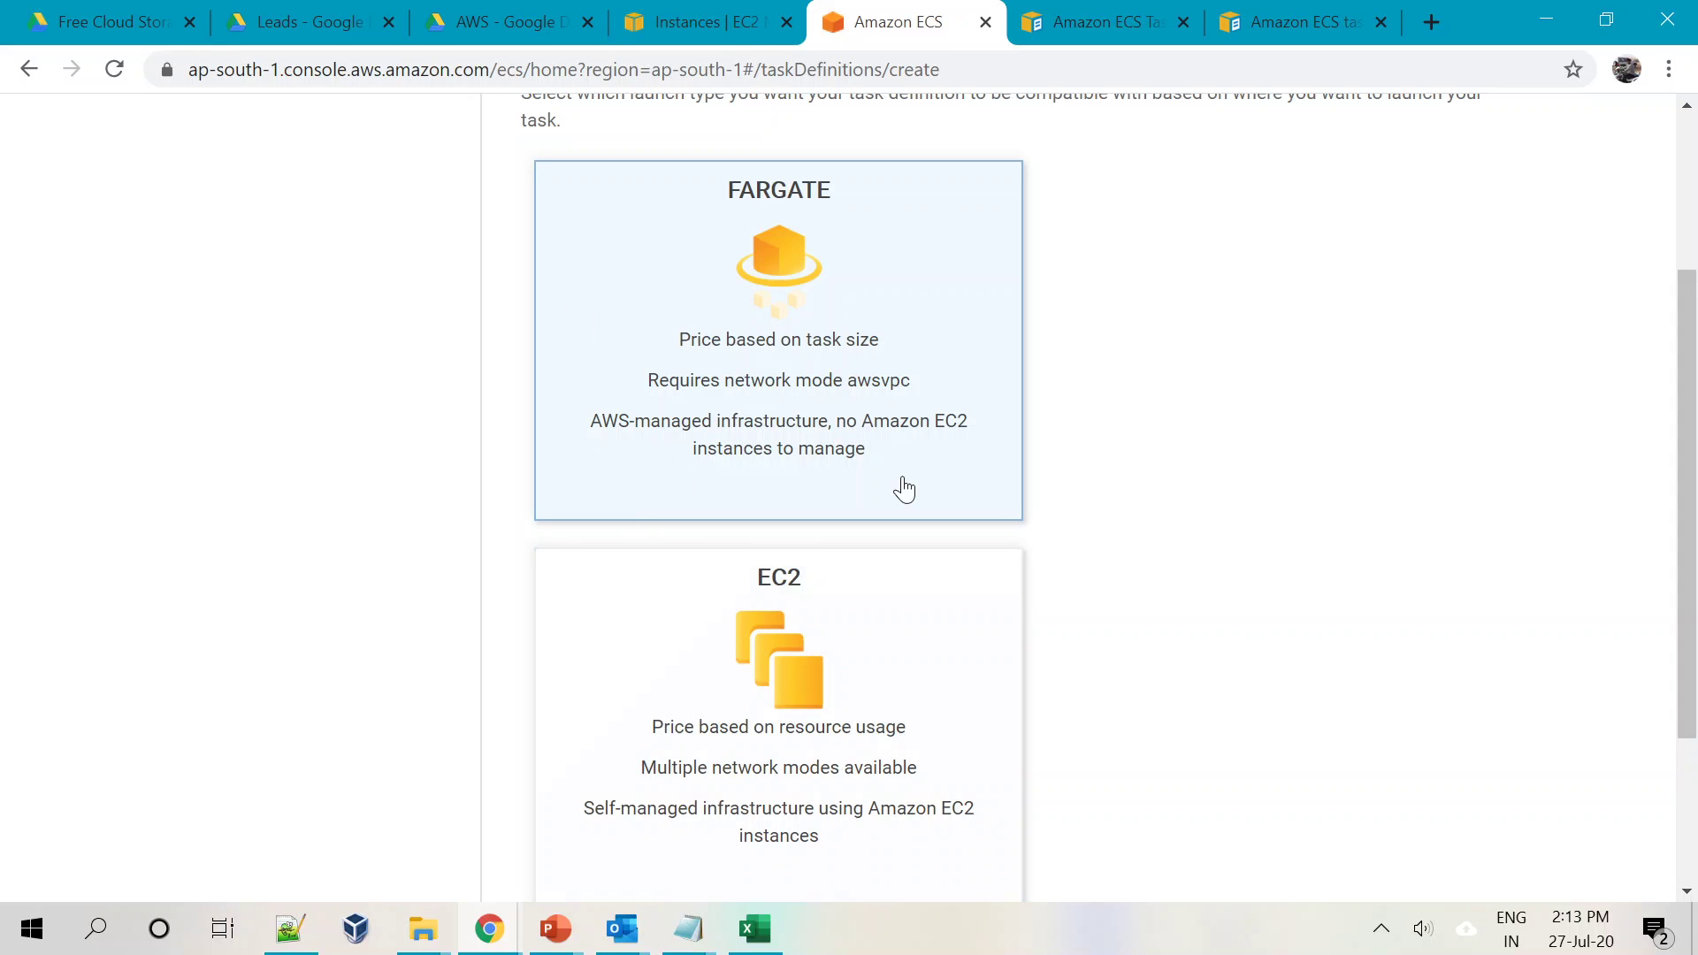
pyautogui.scroll(-1, 778, 695)
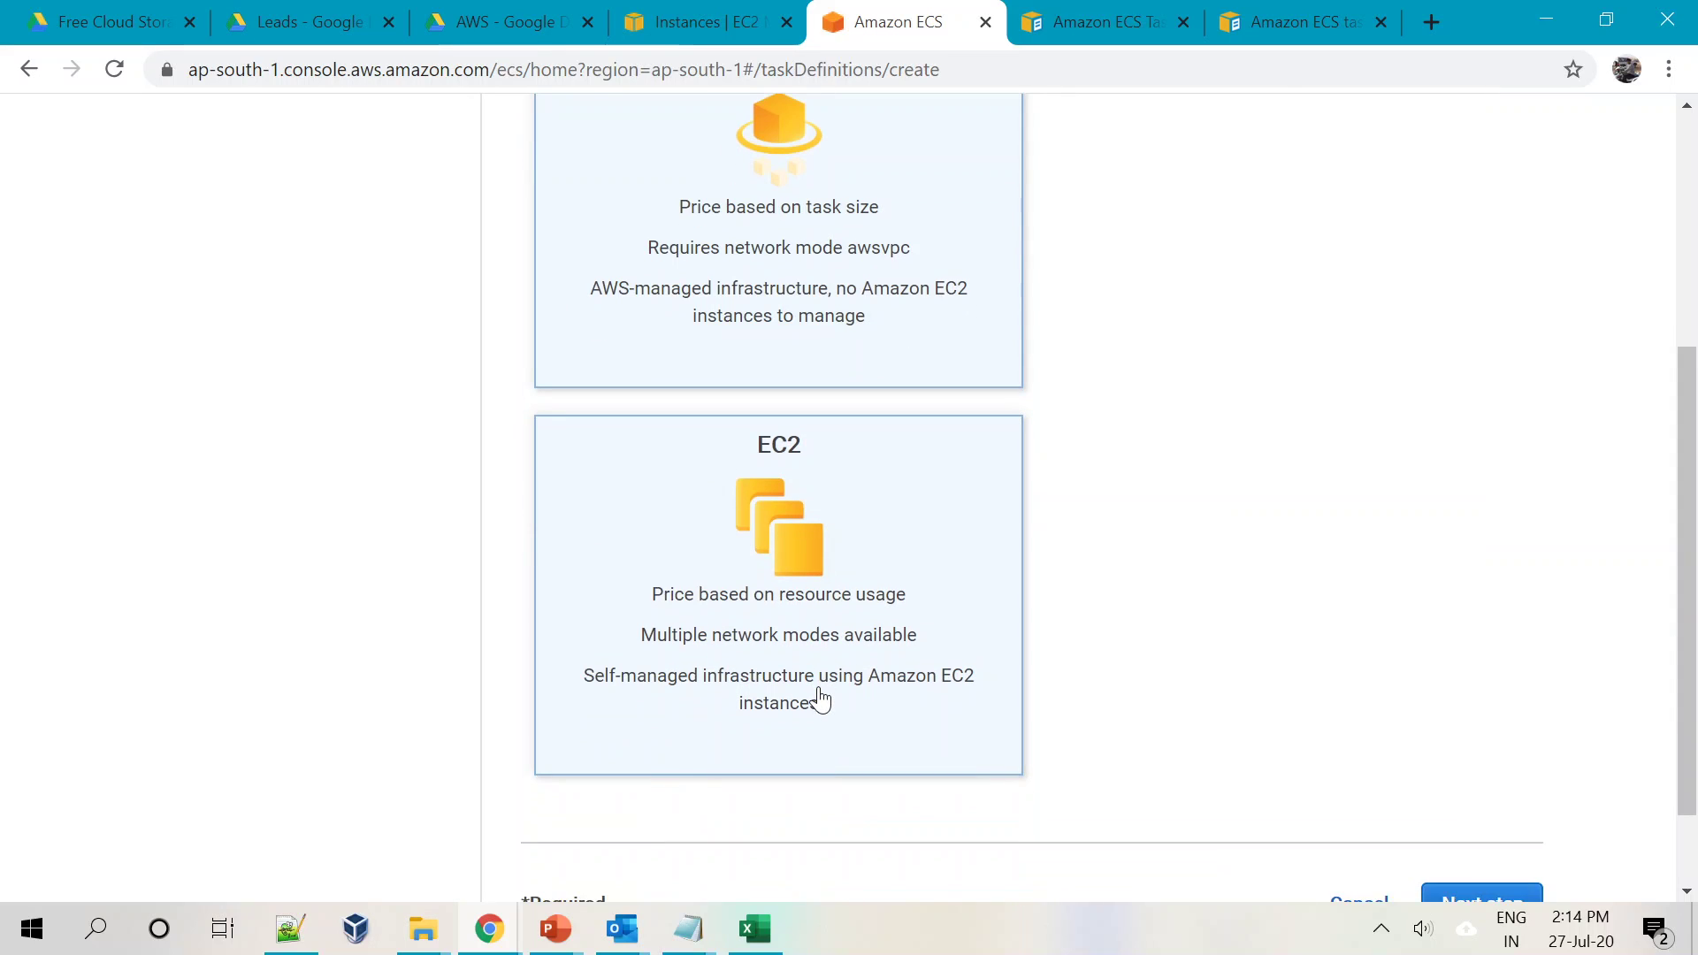
pyautogui.click(858, 562)
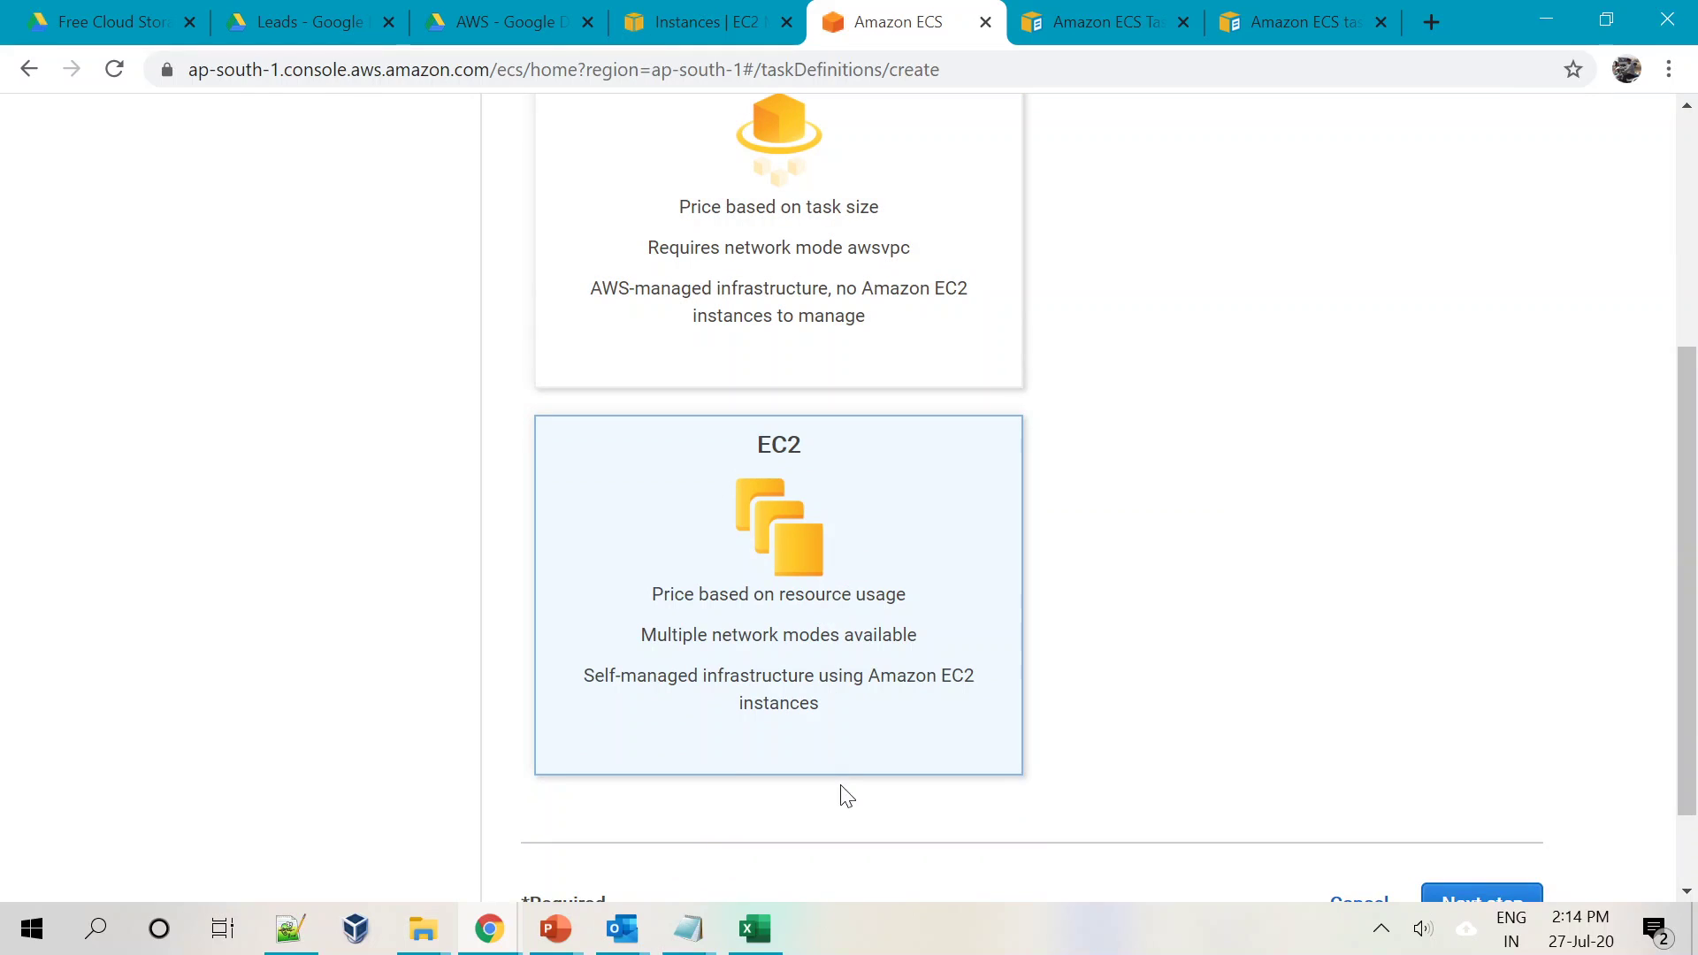
pyautogui.scroll(-1, 1327, 819)
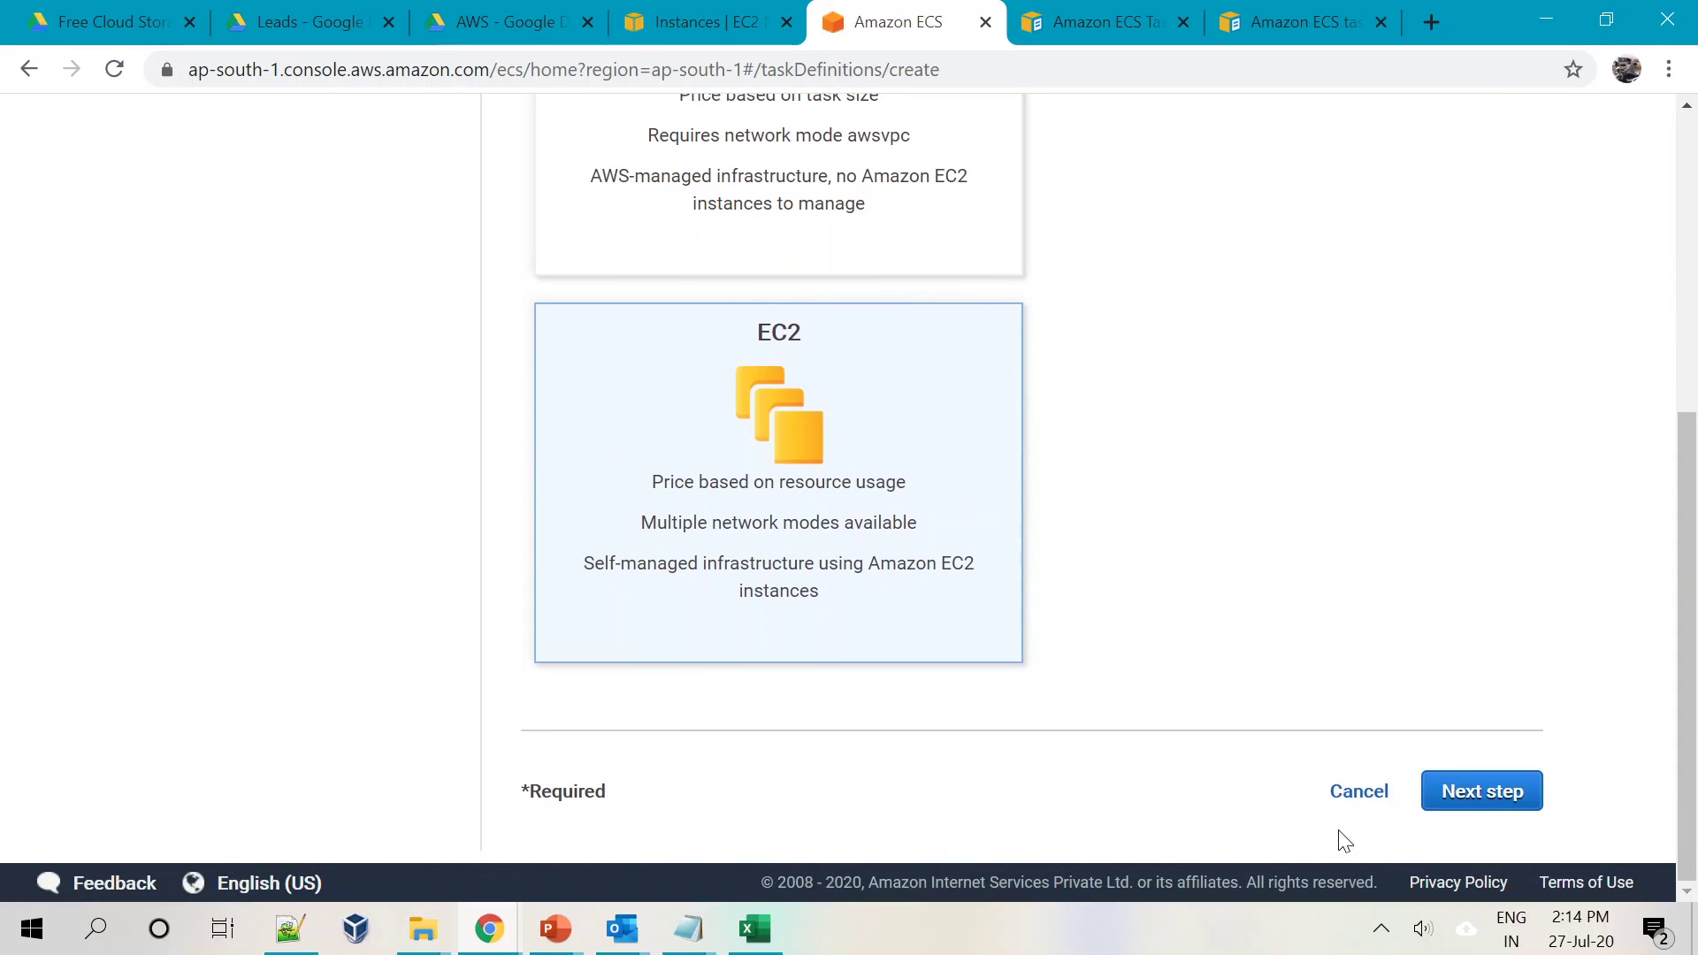
pyautogui.click(1468, 792)
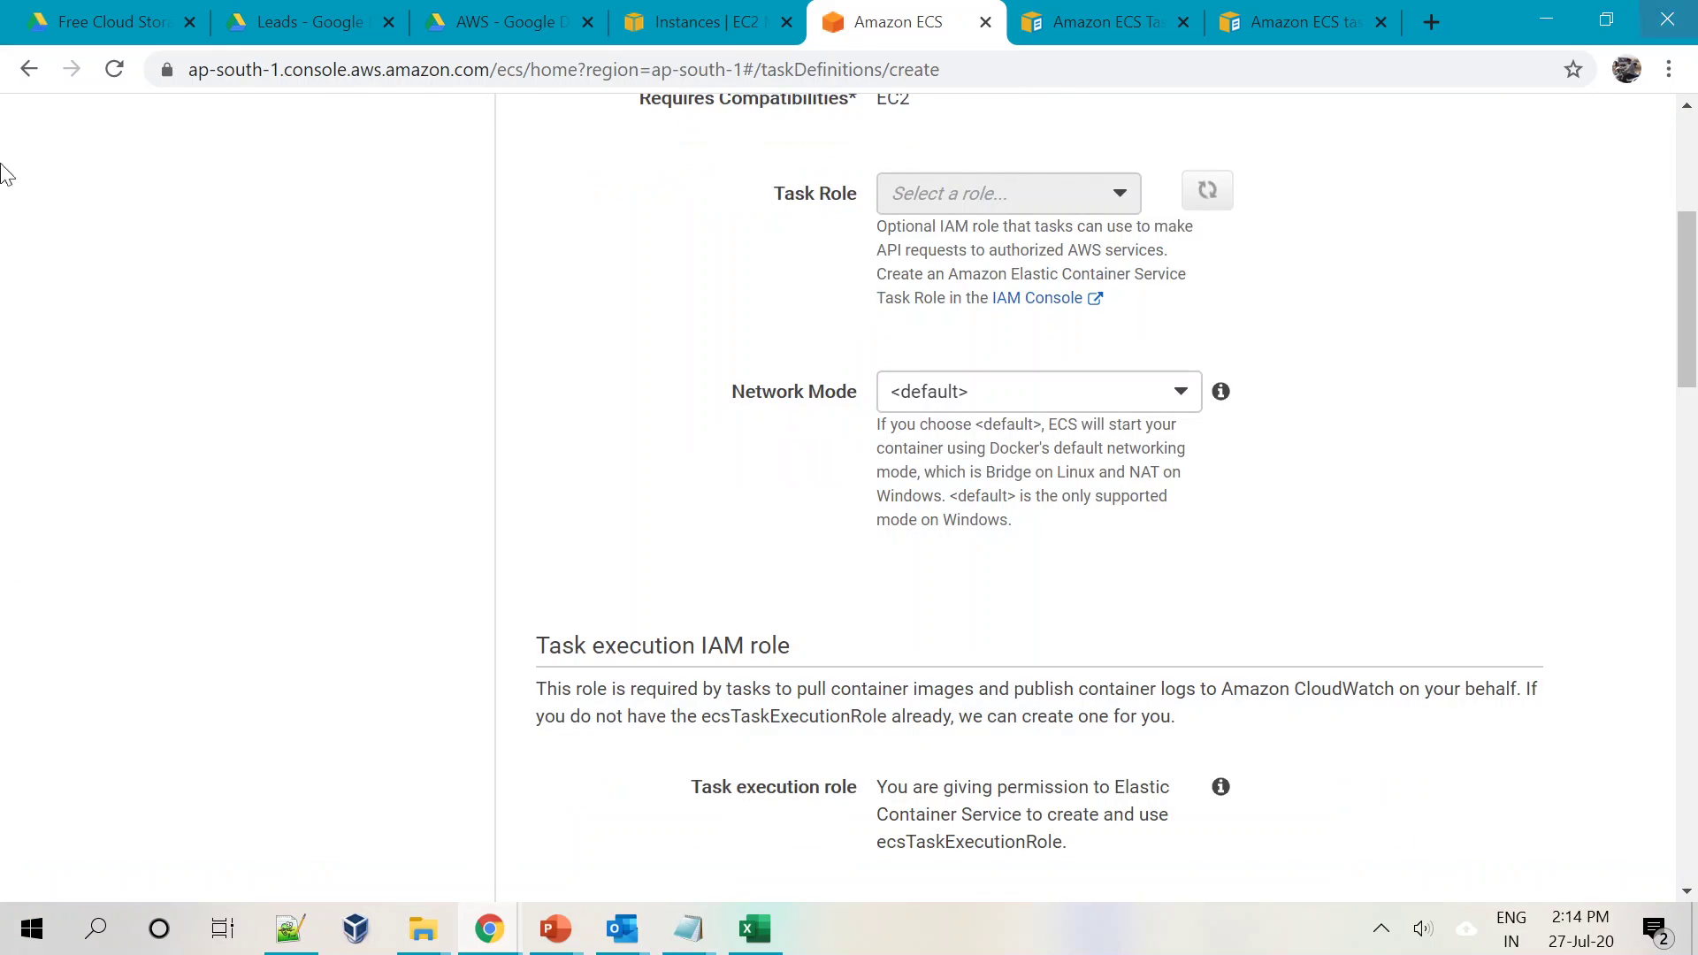
# Name the task definition Demo-Task
pyautogui.scroll(5, 927, 630)
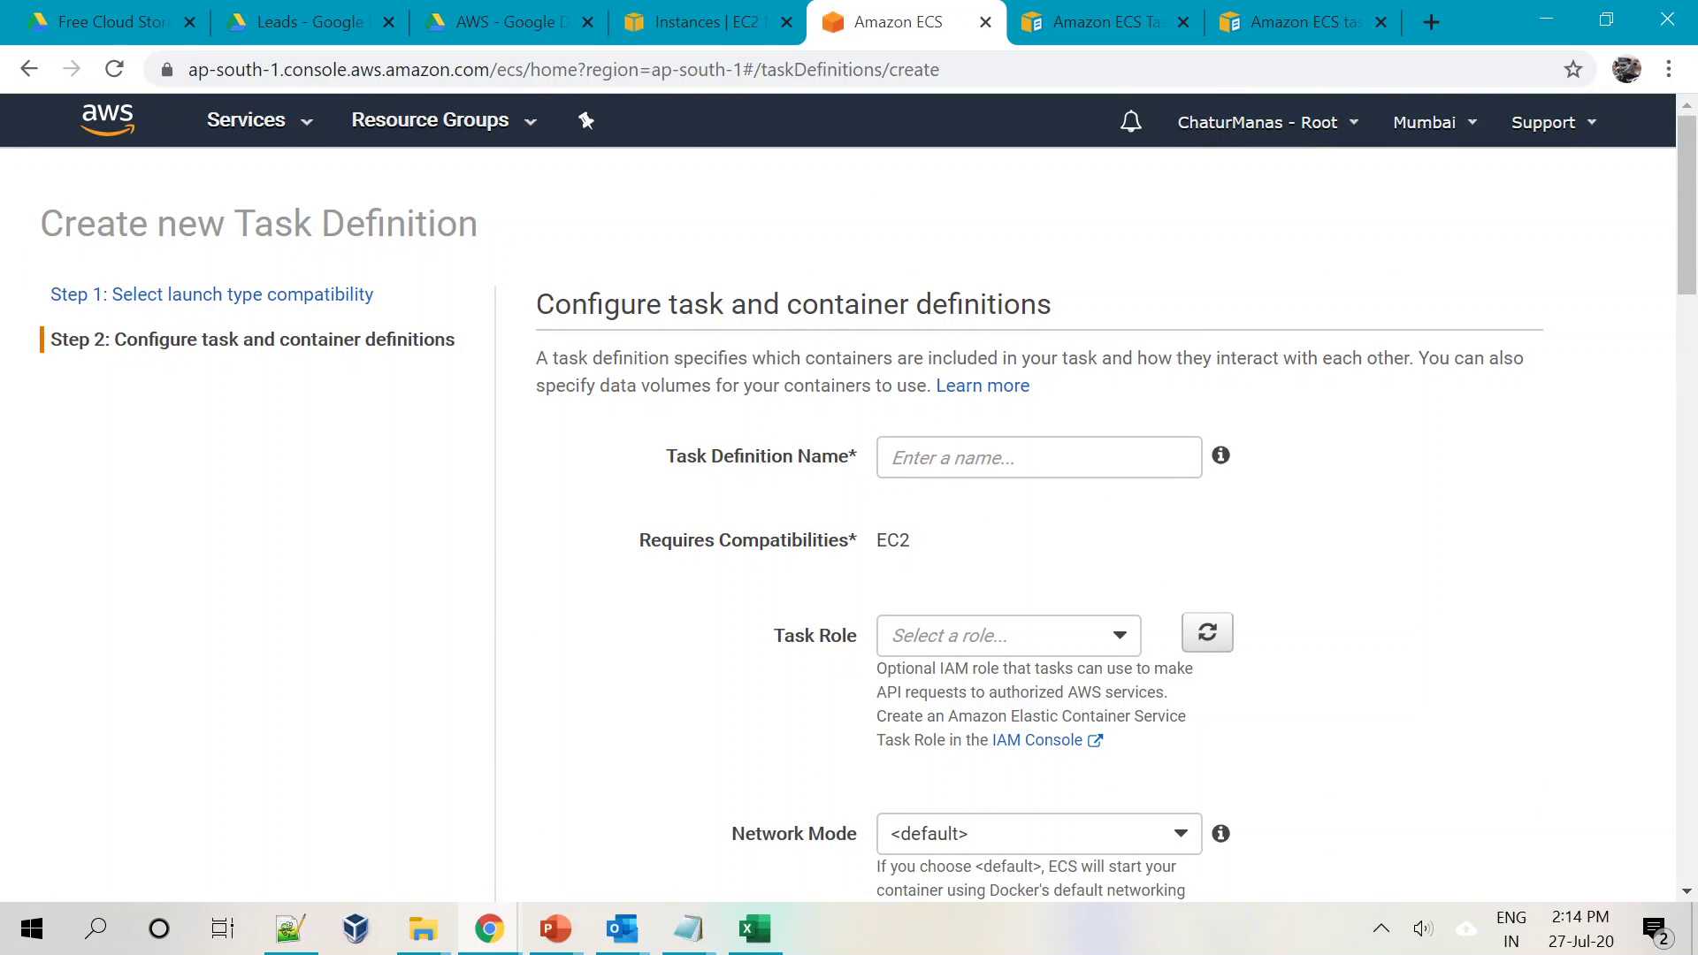
pyautogui.click(936, 457)
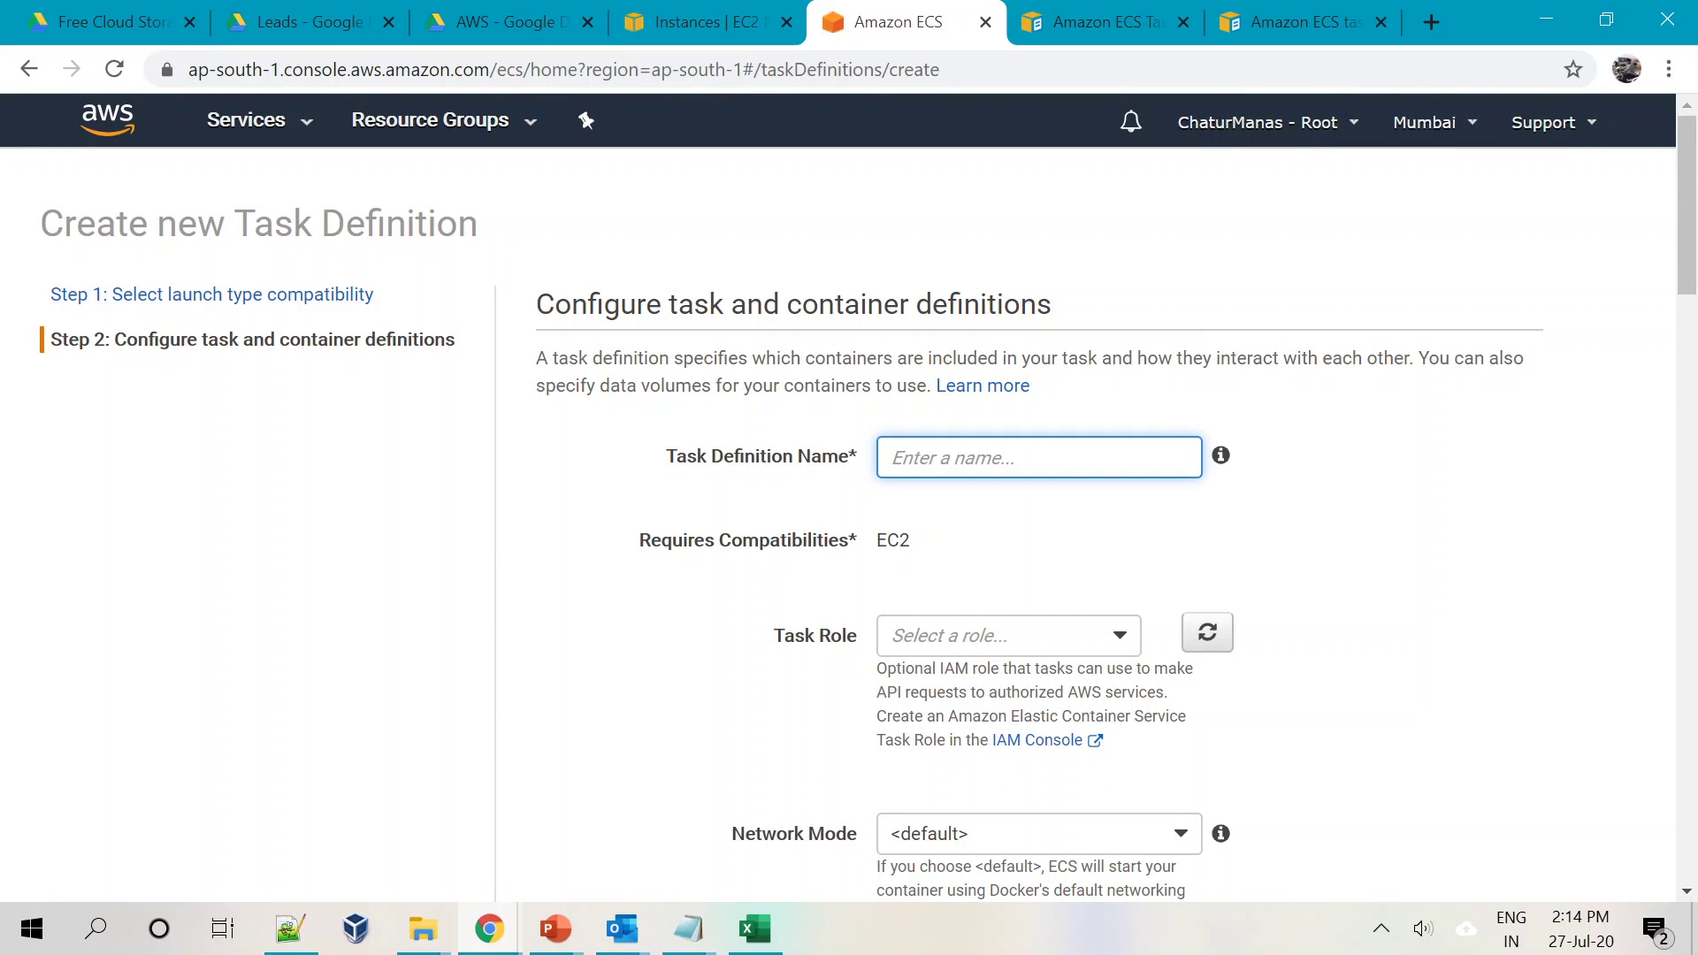
pyautogui.write('Demo-Task')
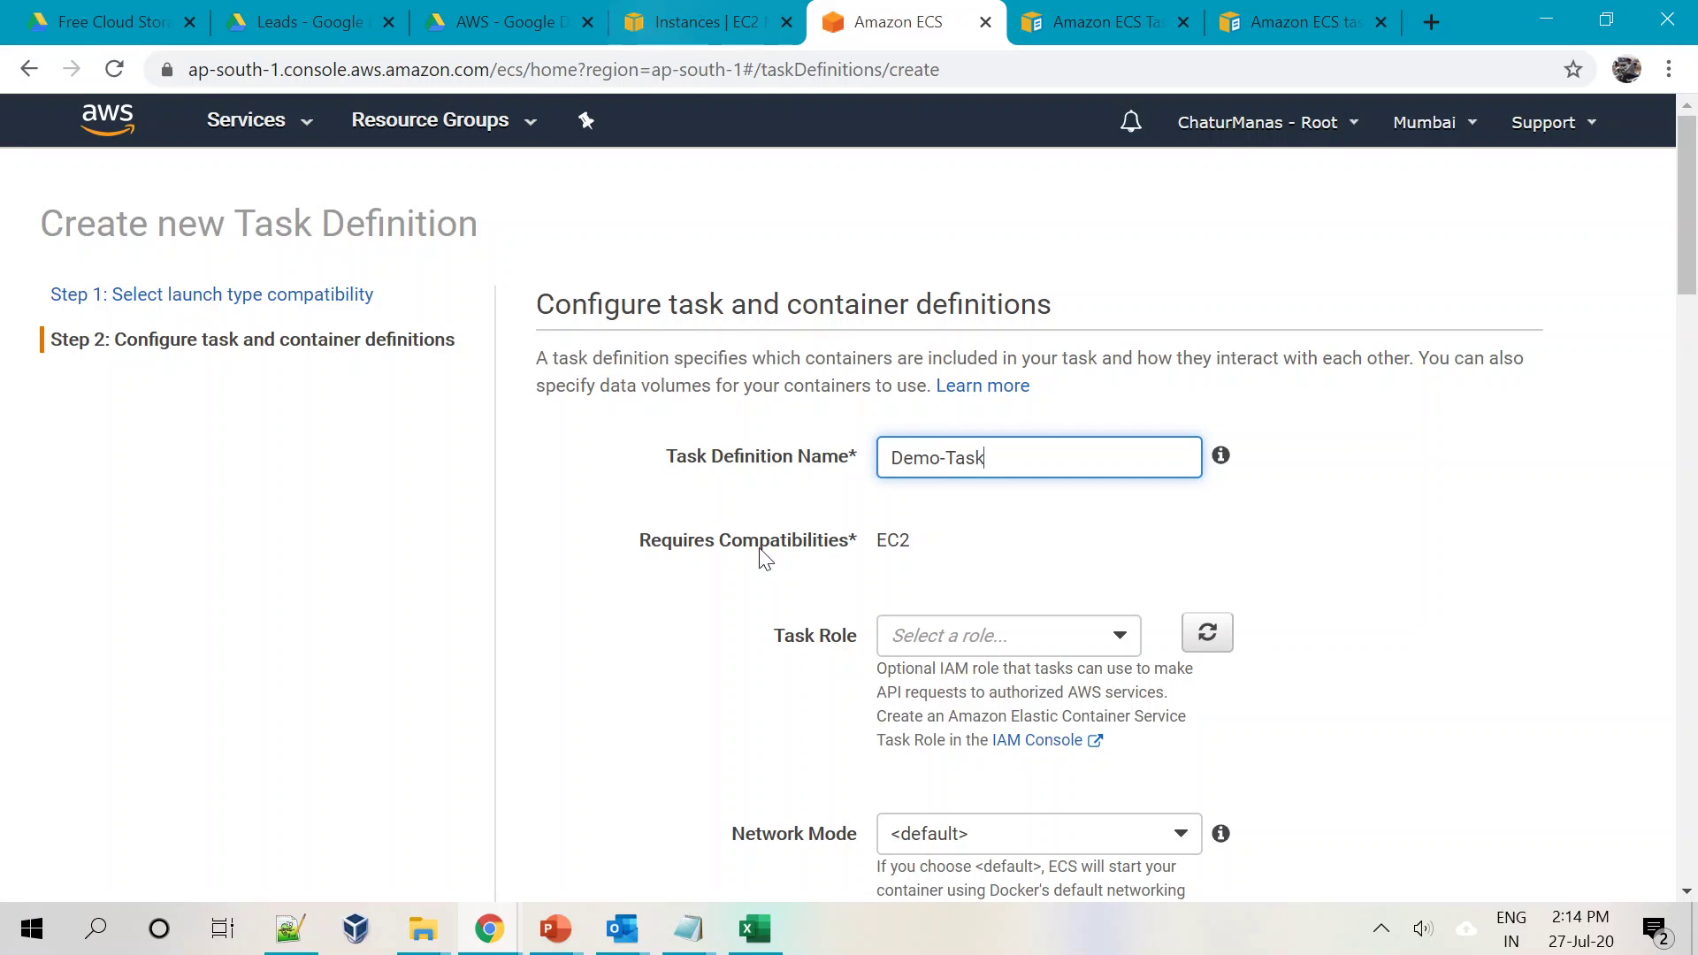
pyautogui.click(1445, 641)
pyautogui.scroll(-3, 940, 599)
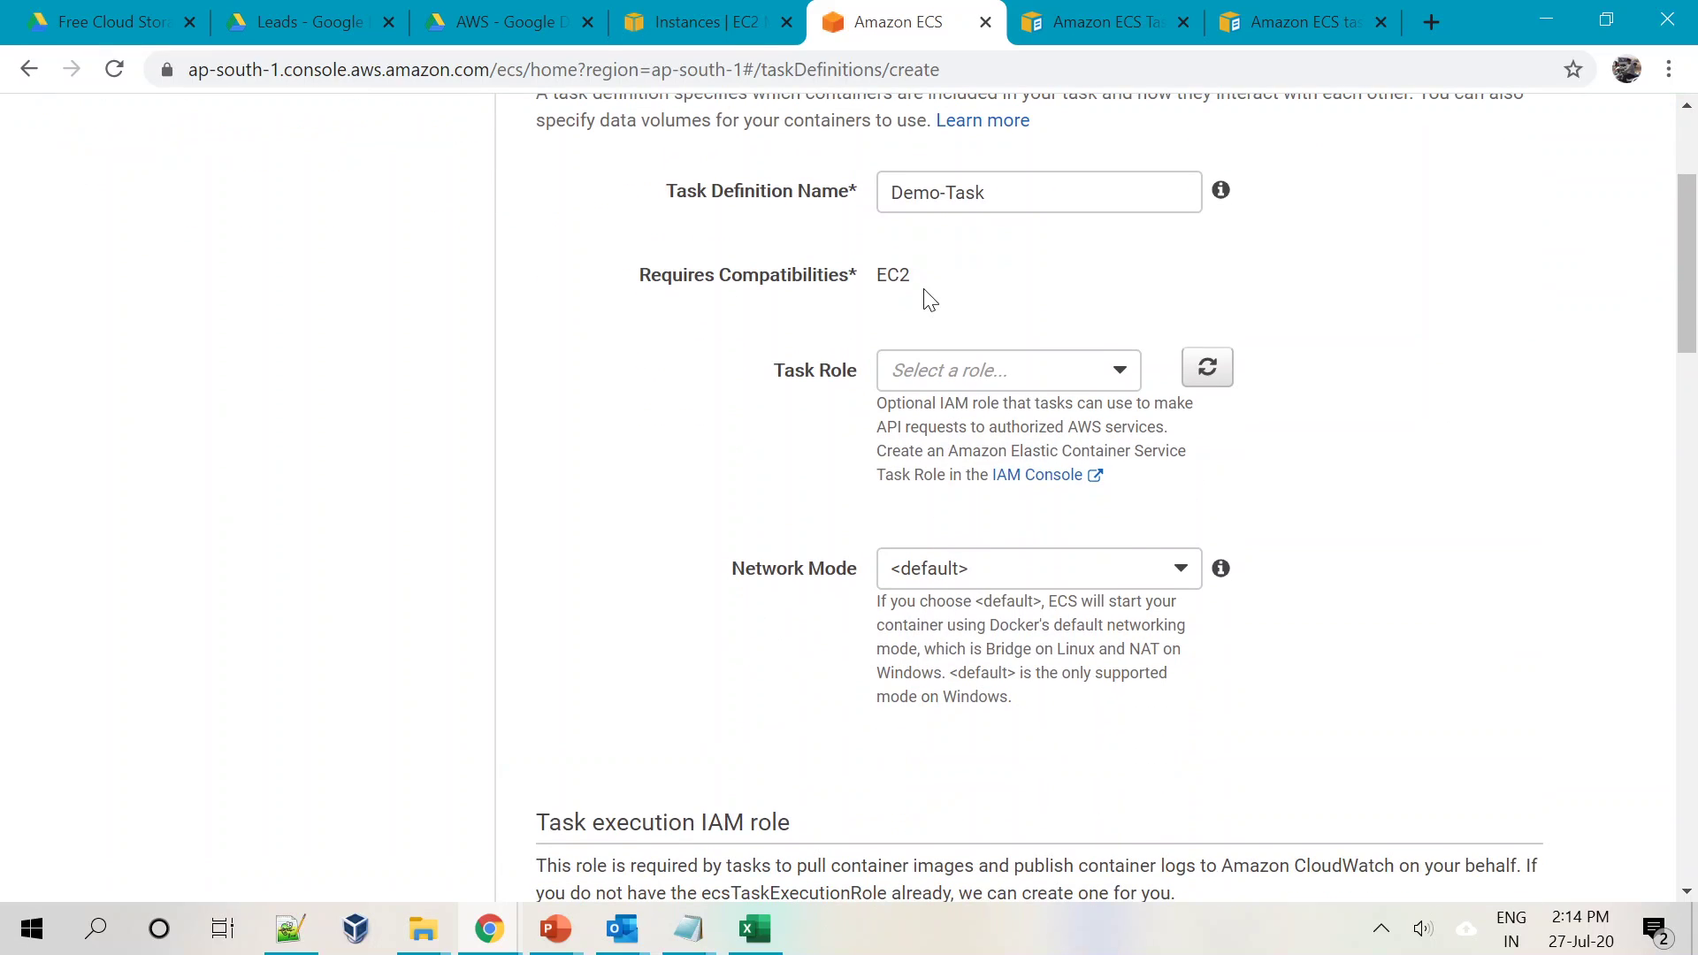
# Look through the available Task Role options without choosing one, and examine the Task Role setting
pyautogui.click(1111, 383)
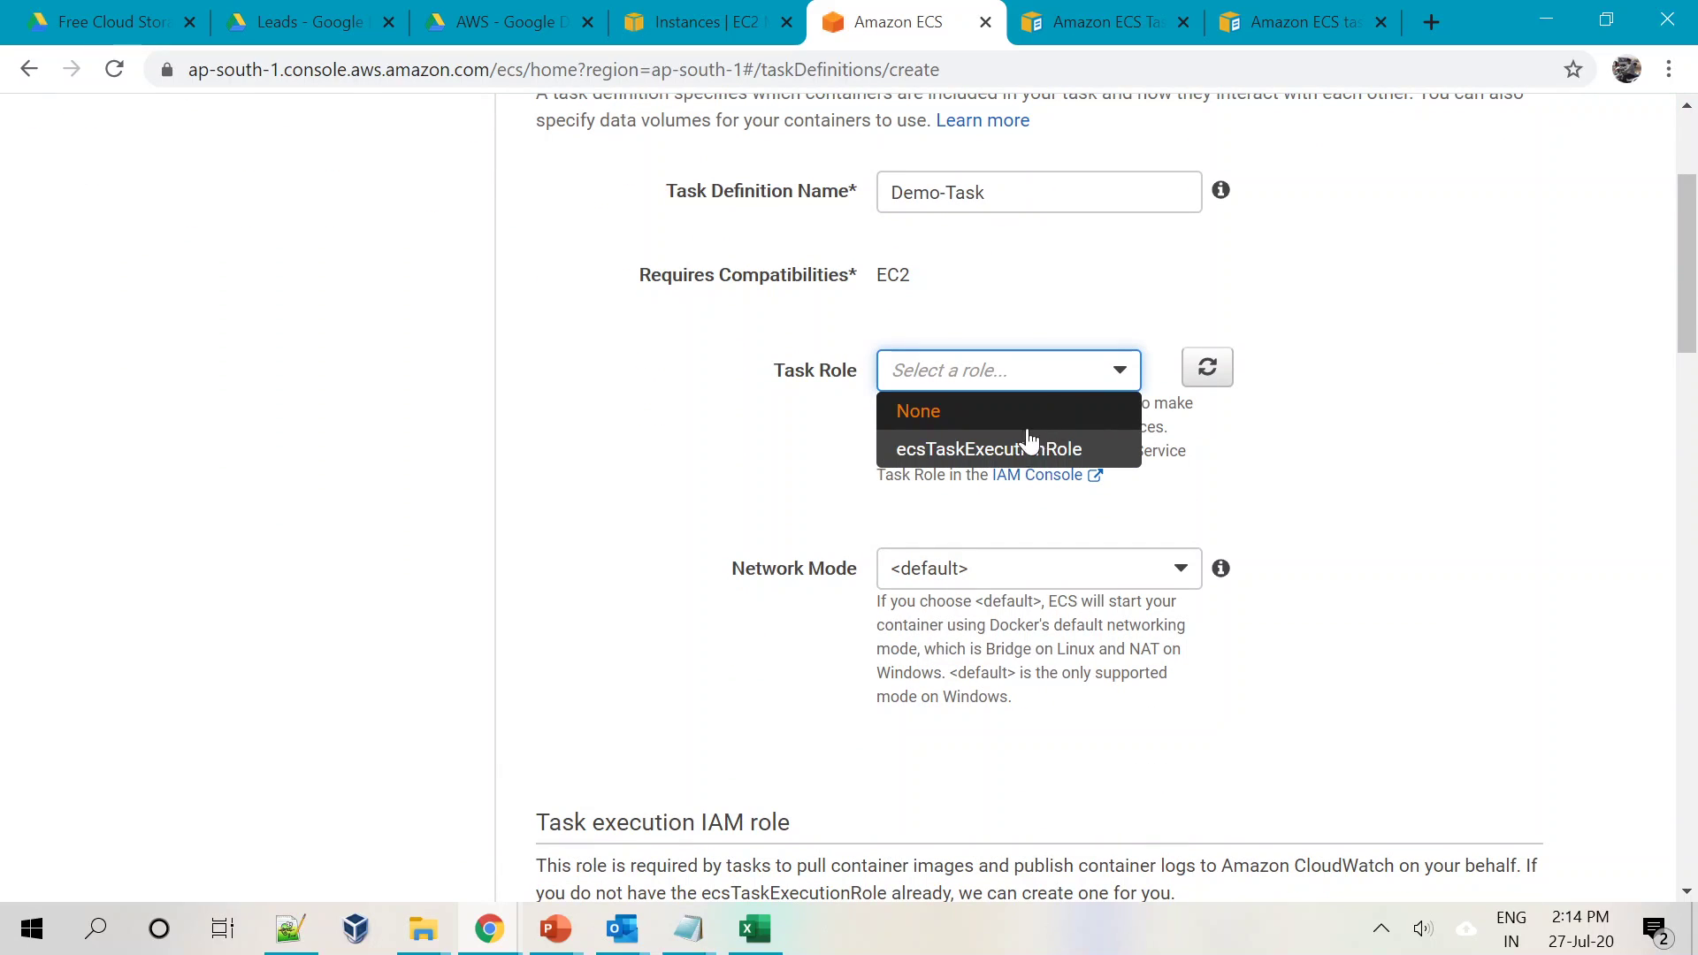
pyautogui.click(809, 451)
pyautogui.moveTo(784, 369); pyautogui.dragTo(831, 369)
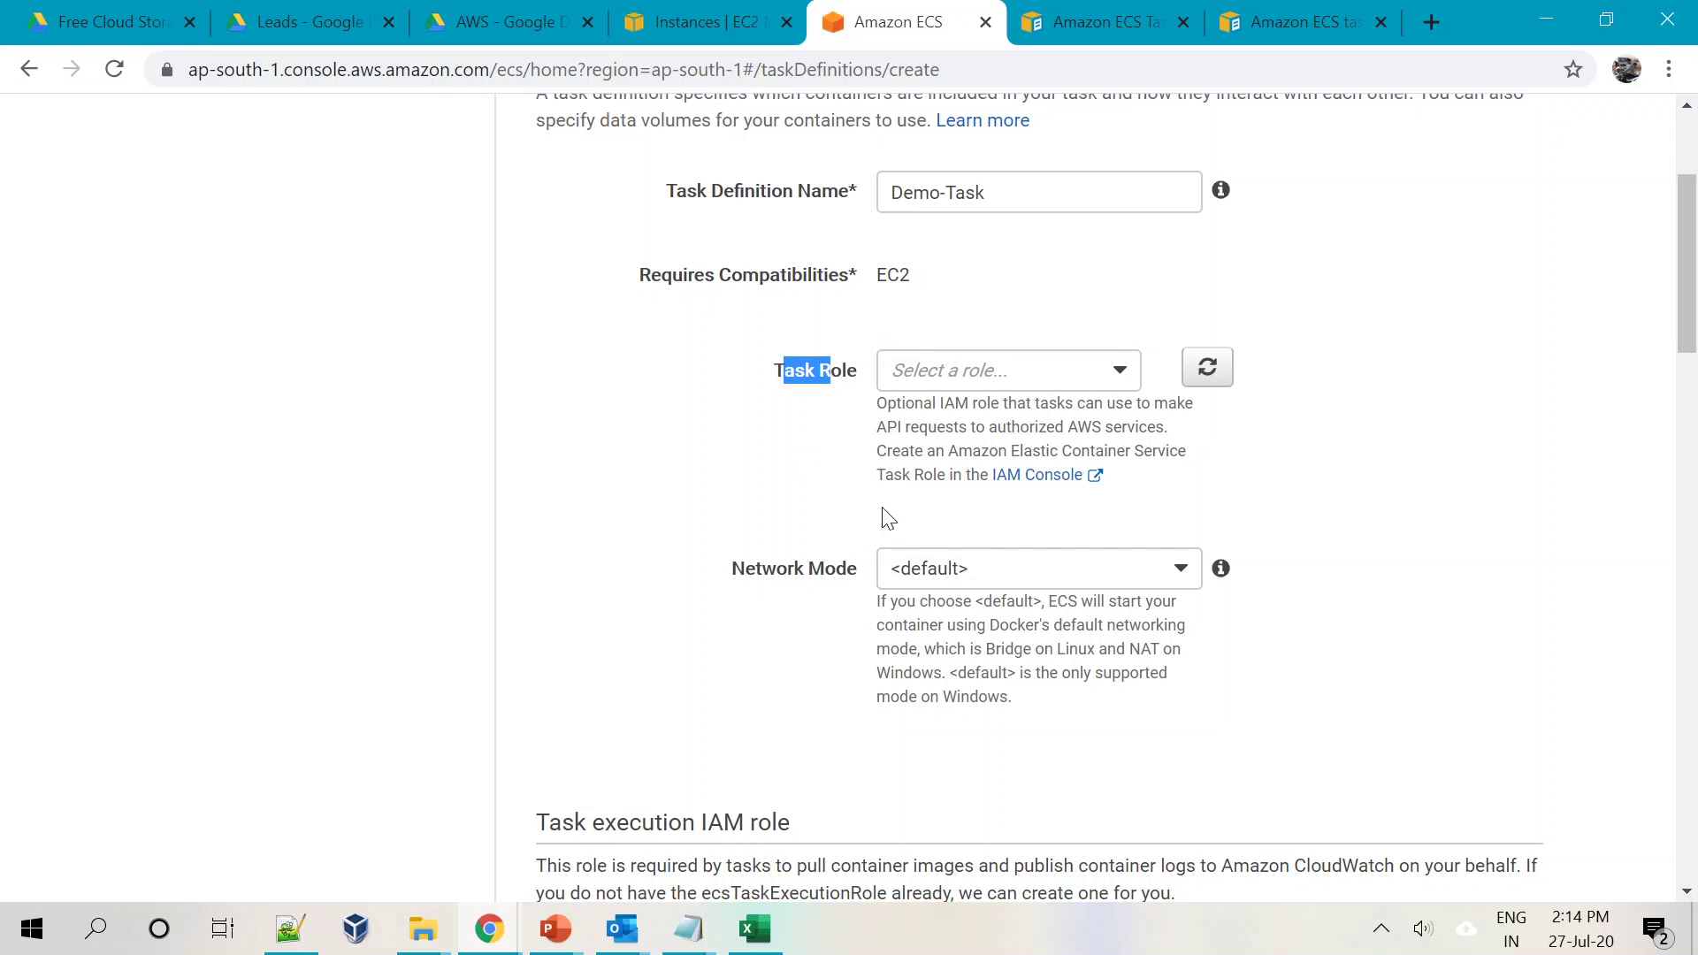
pyautogui.scroll(1, 879, 502)
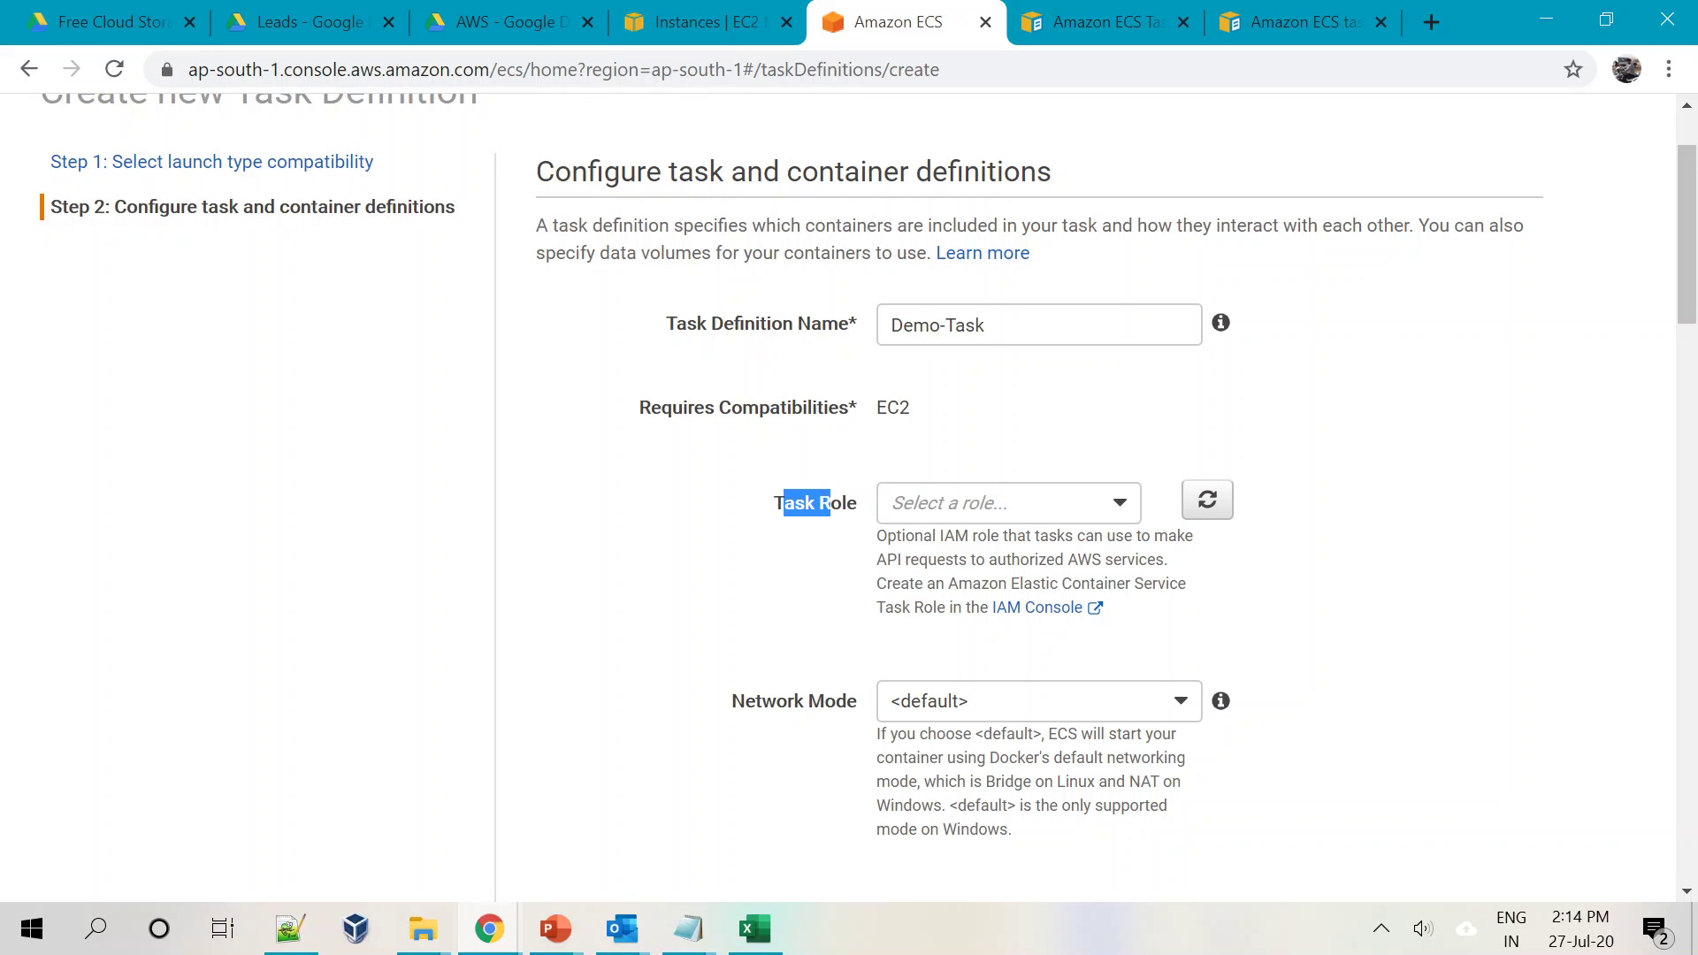
pyautogui.click(827, 485)
# Switch to the ECS Scenario presentation in PowerPoint and examine Container-1 inside EC2-2 and its surrounding availability zone box
pyautogui.moveTo(558, 924)
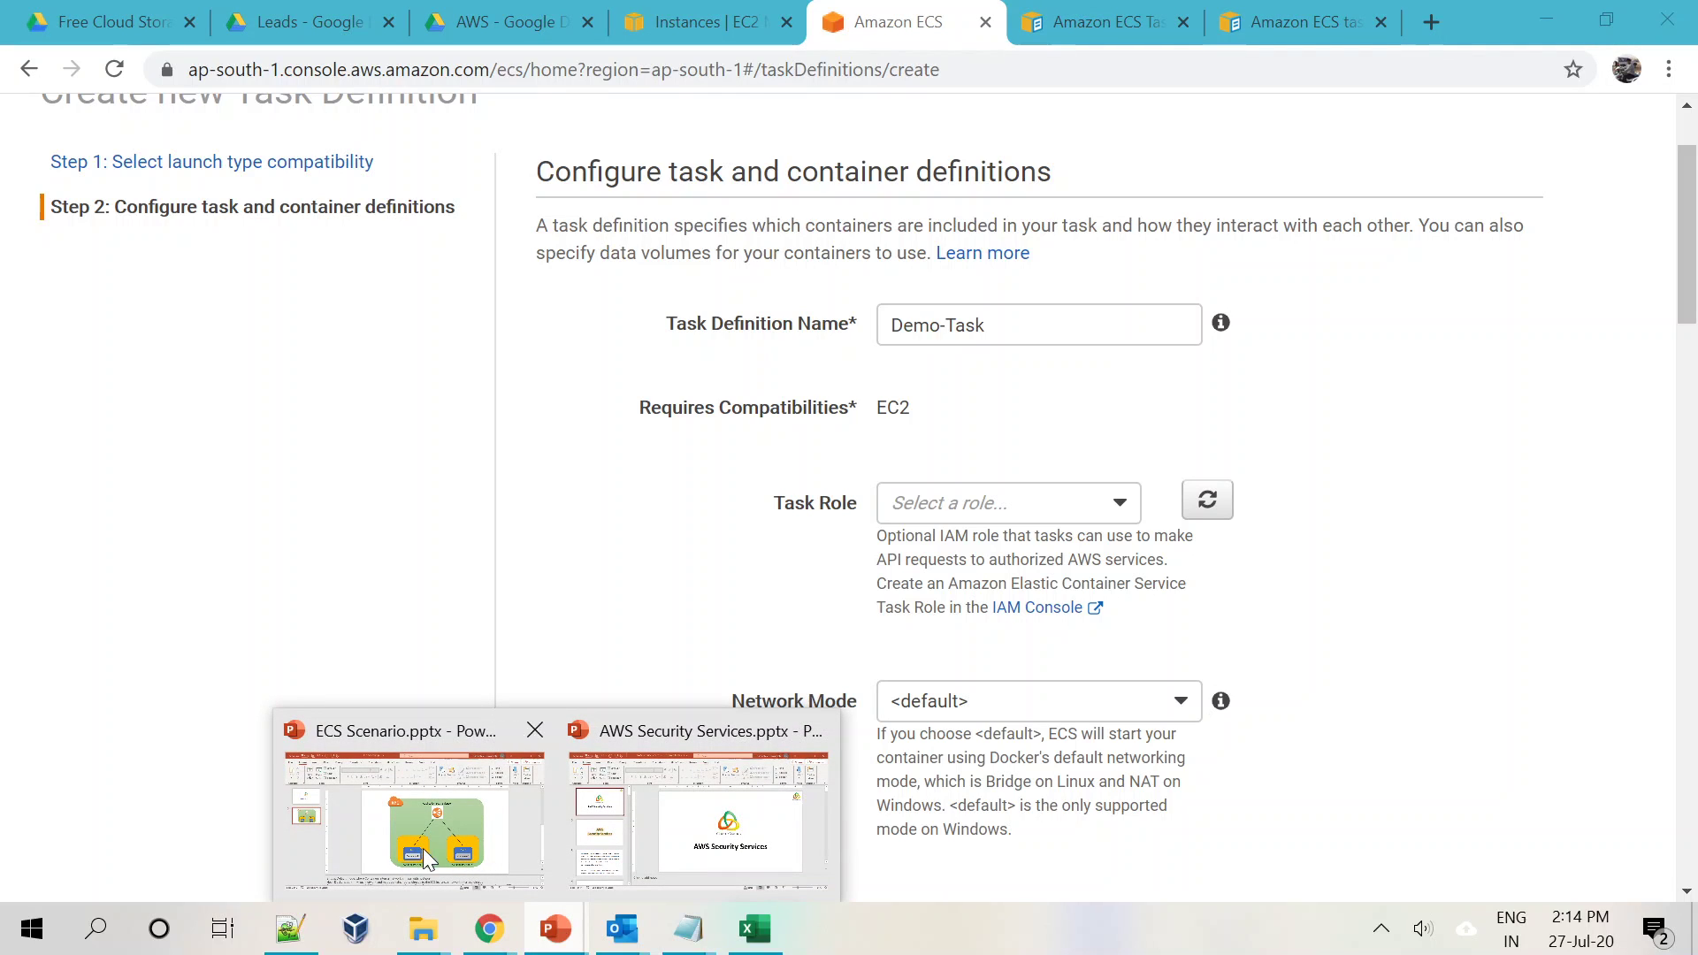
pyautogui.click(416, 796)
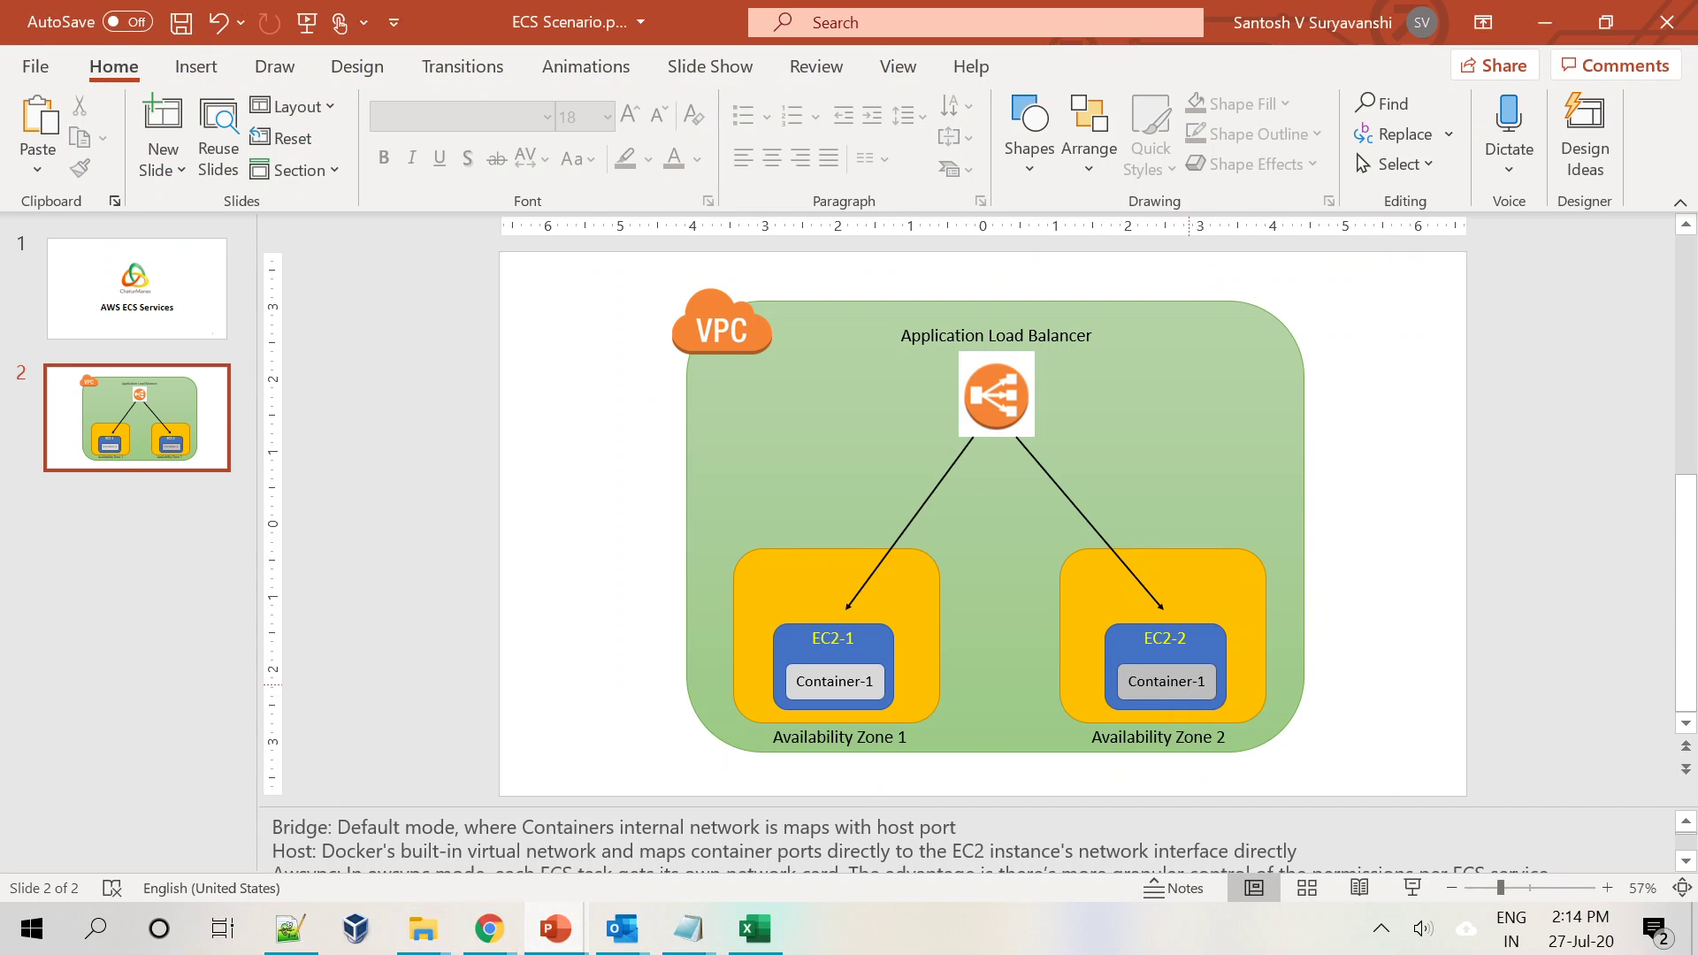
pyautogui.click(1183, 678)
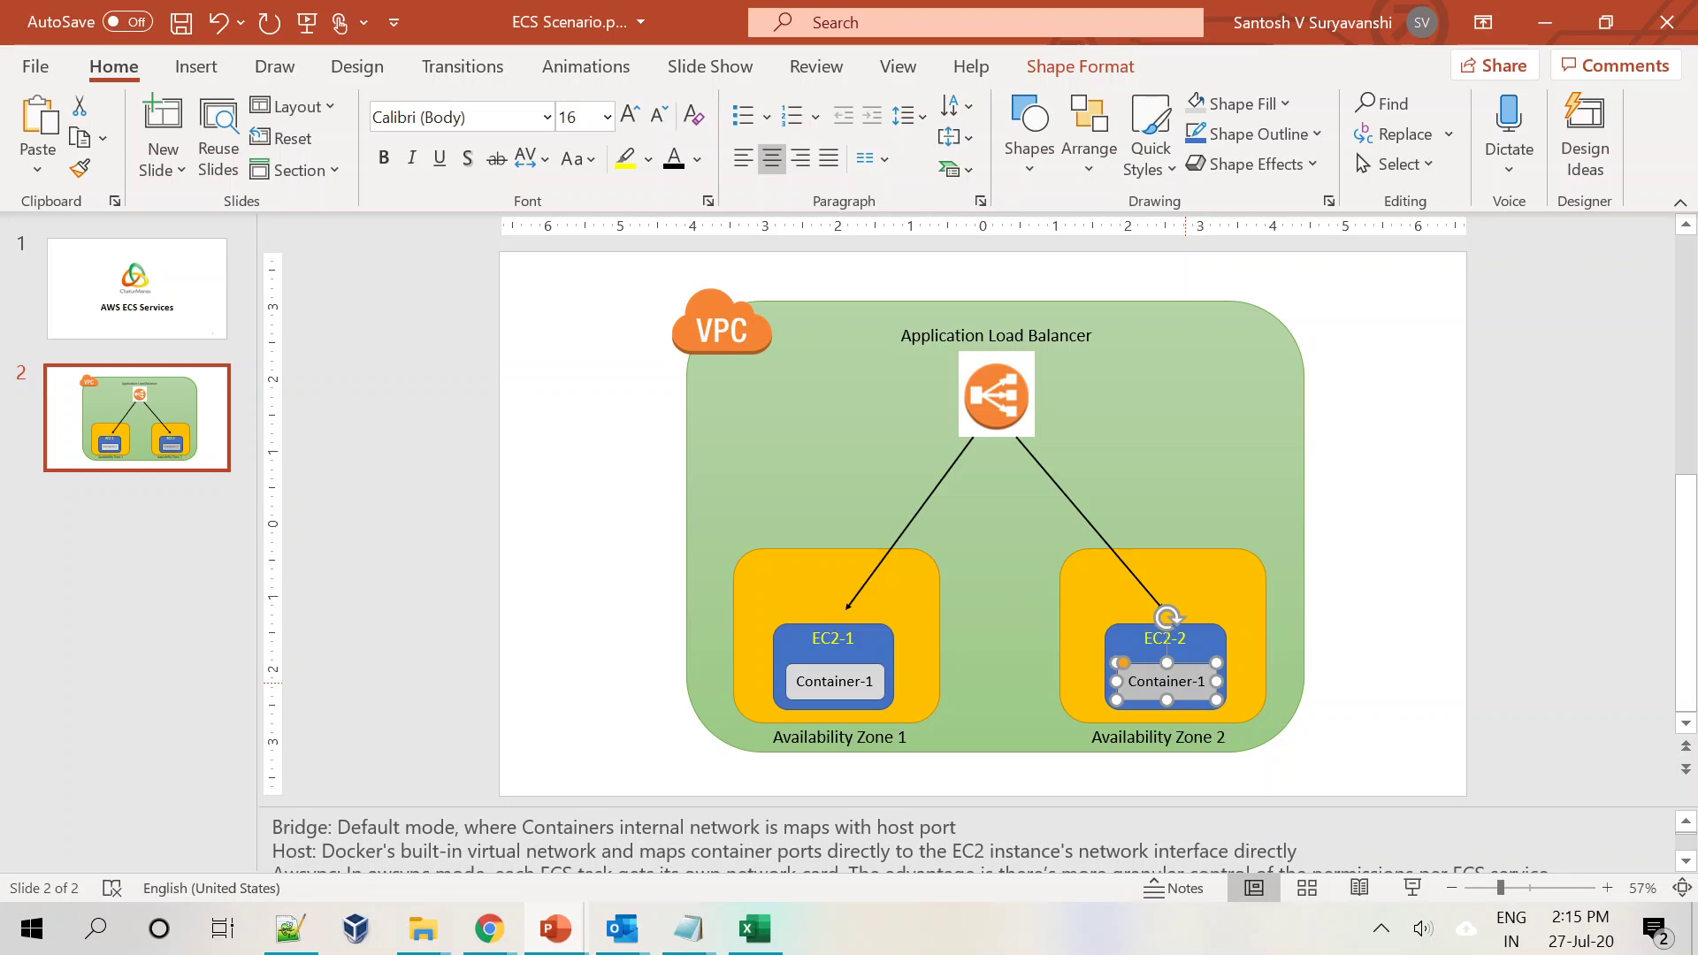
pyautogui.click(1232, 639)
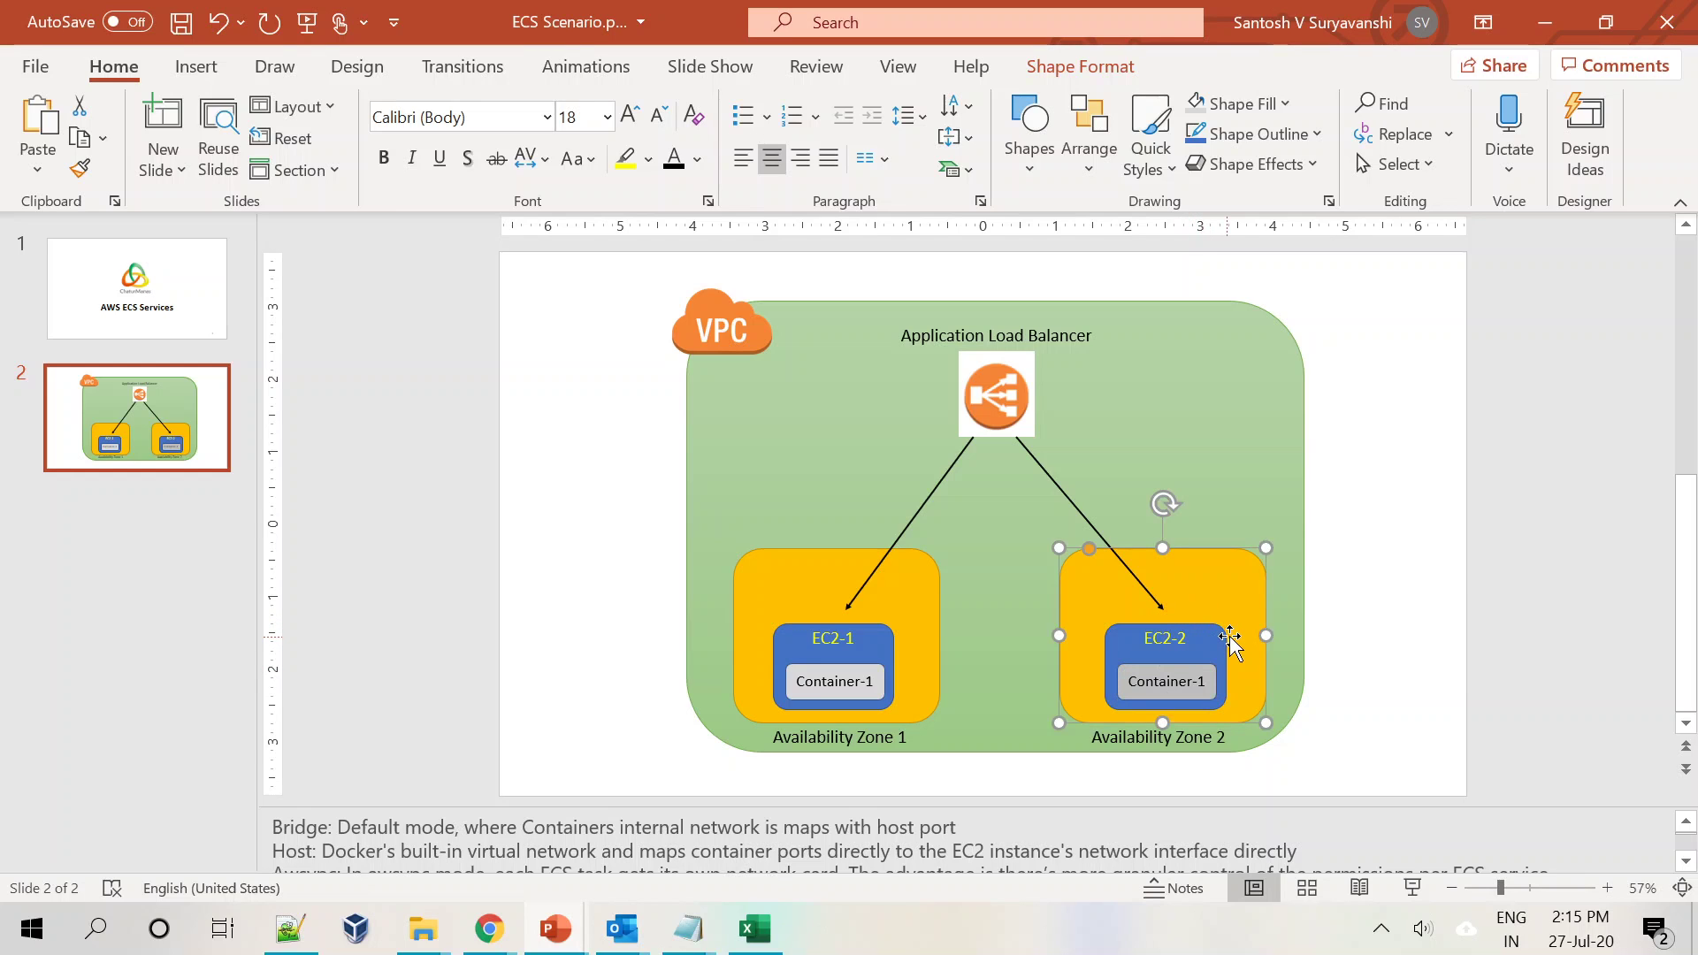
# Return to the Demo-Task definition form in Chrome and examine its Task Role setting
pyautogui.hotkey('alt', 'Tab')
pyautogui.hotkey('alt', 'Tab')
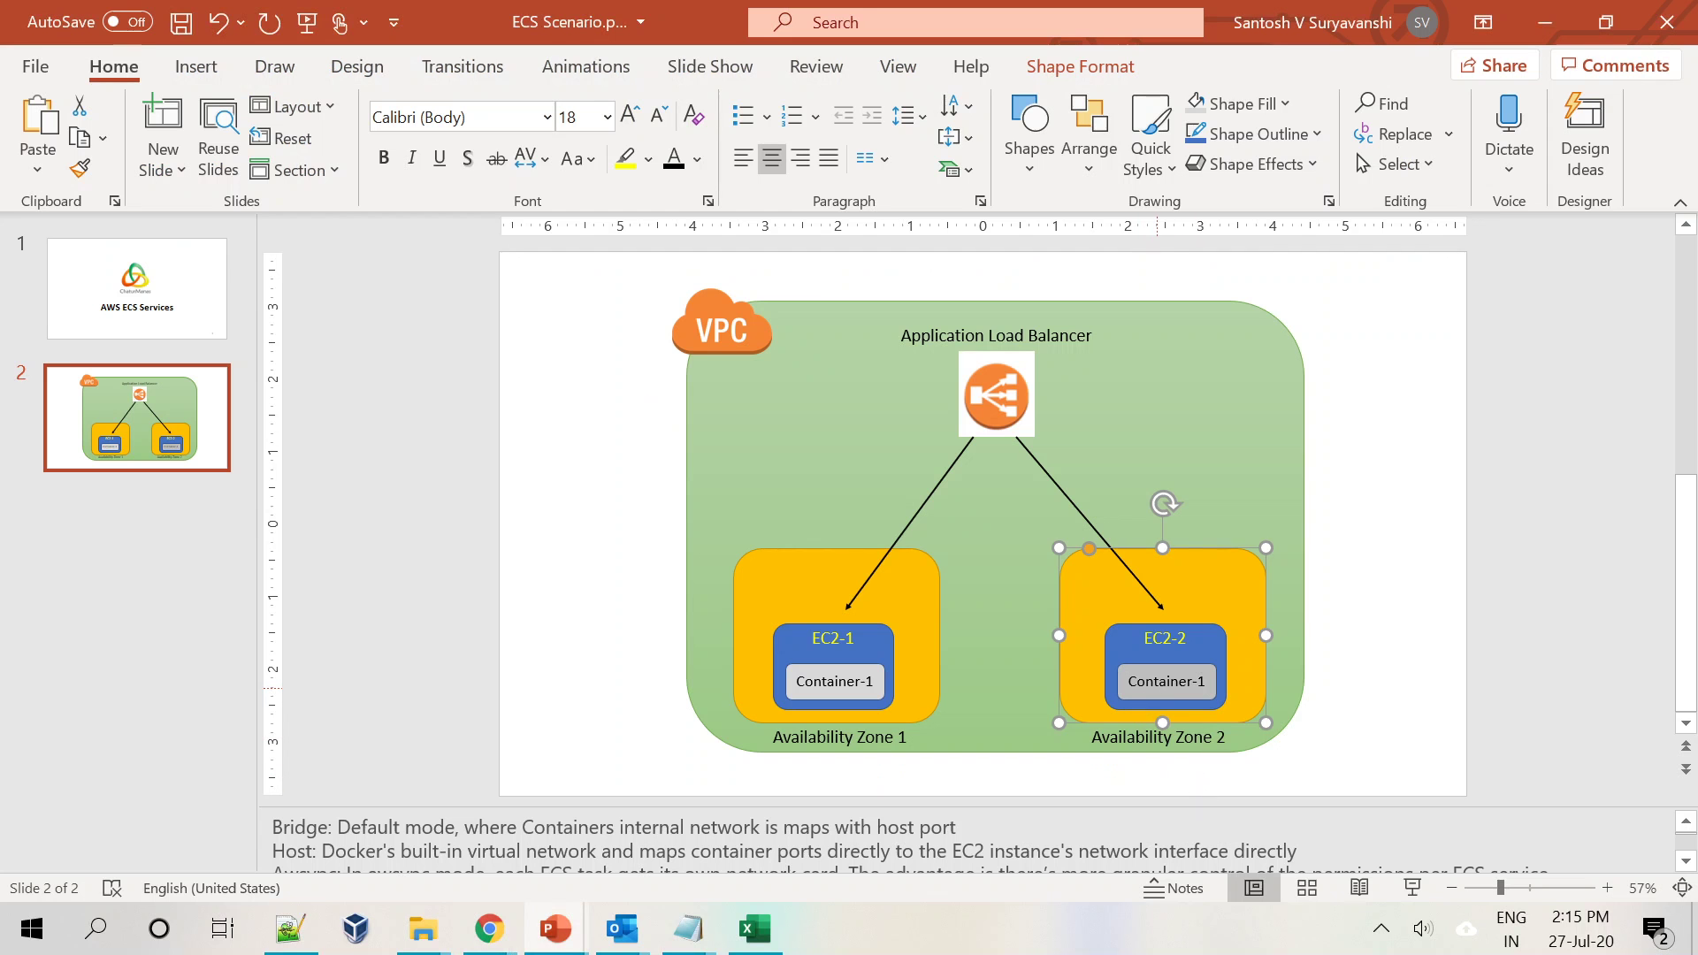
pyautogui.hotkey('alt', 'Tab')
pyautogui.scroll(-1, 849, 497)
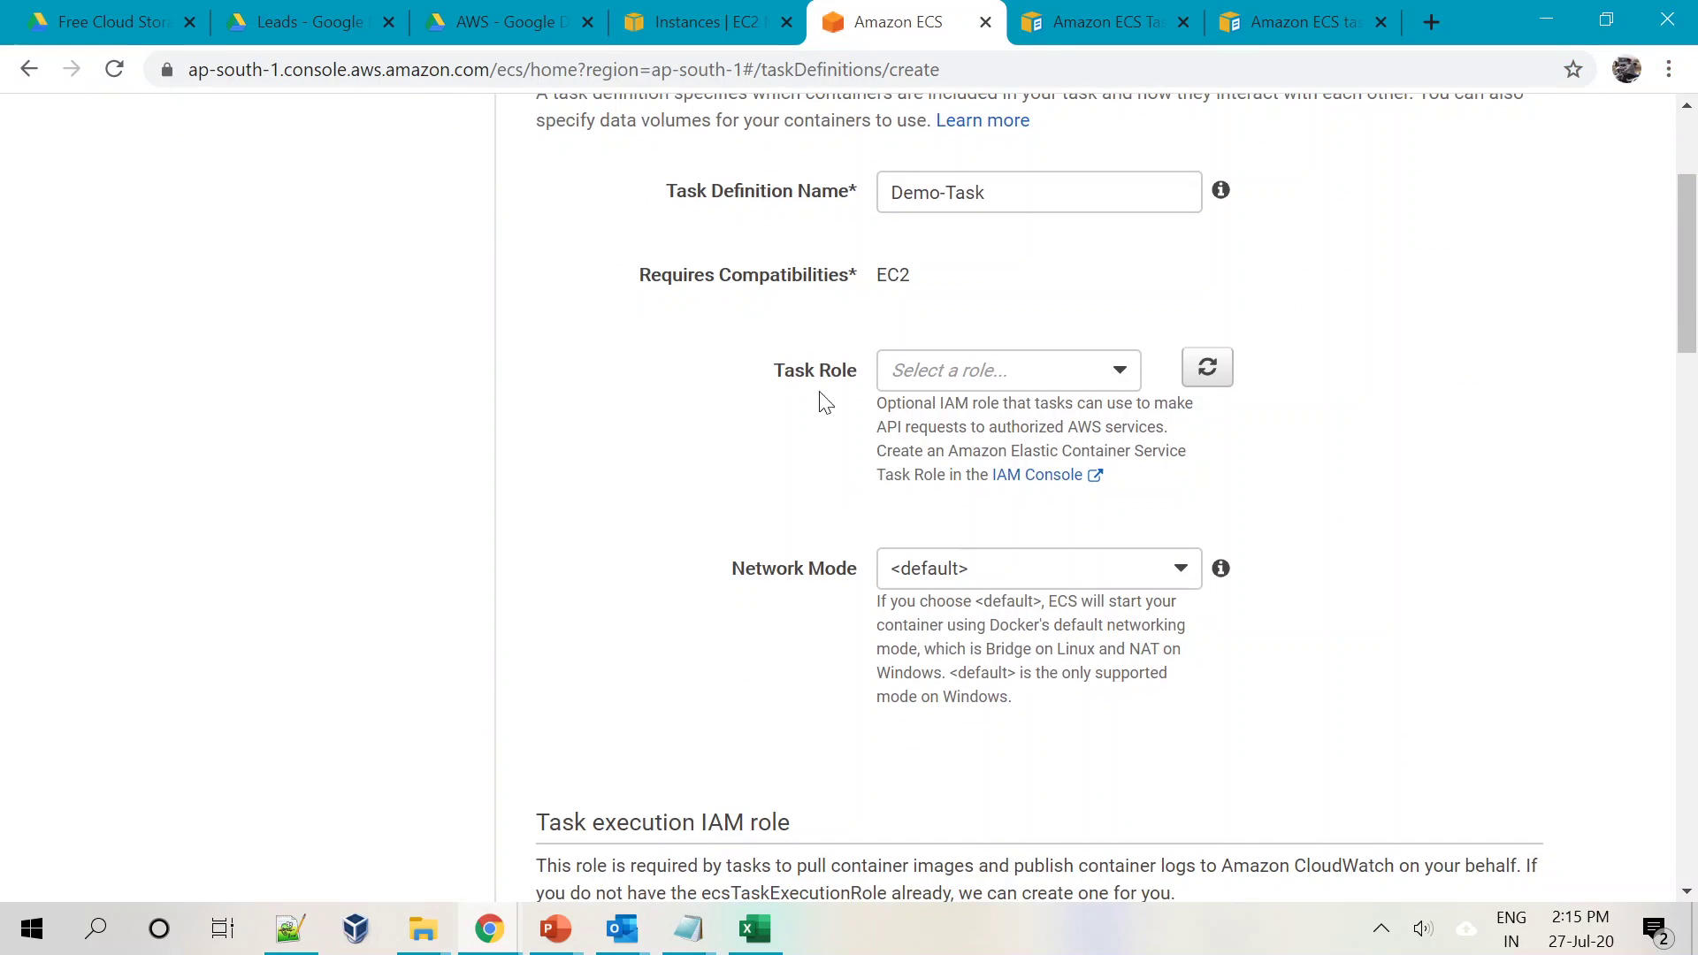
pyautogui.moveTo(784, 371); pyautogui.dragTo(847, 372)
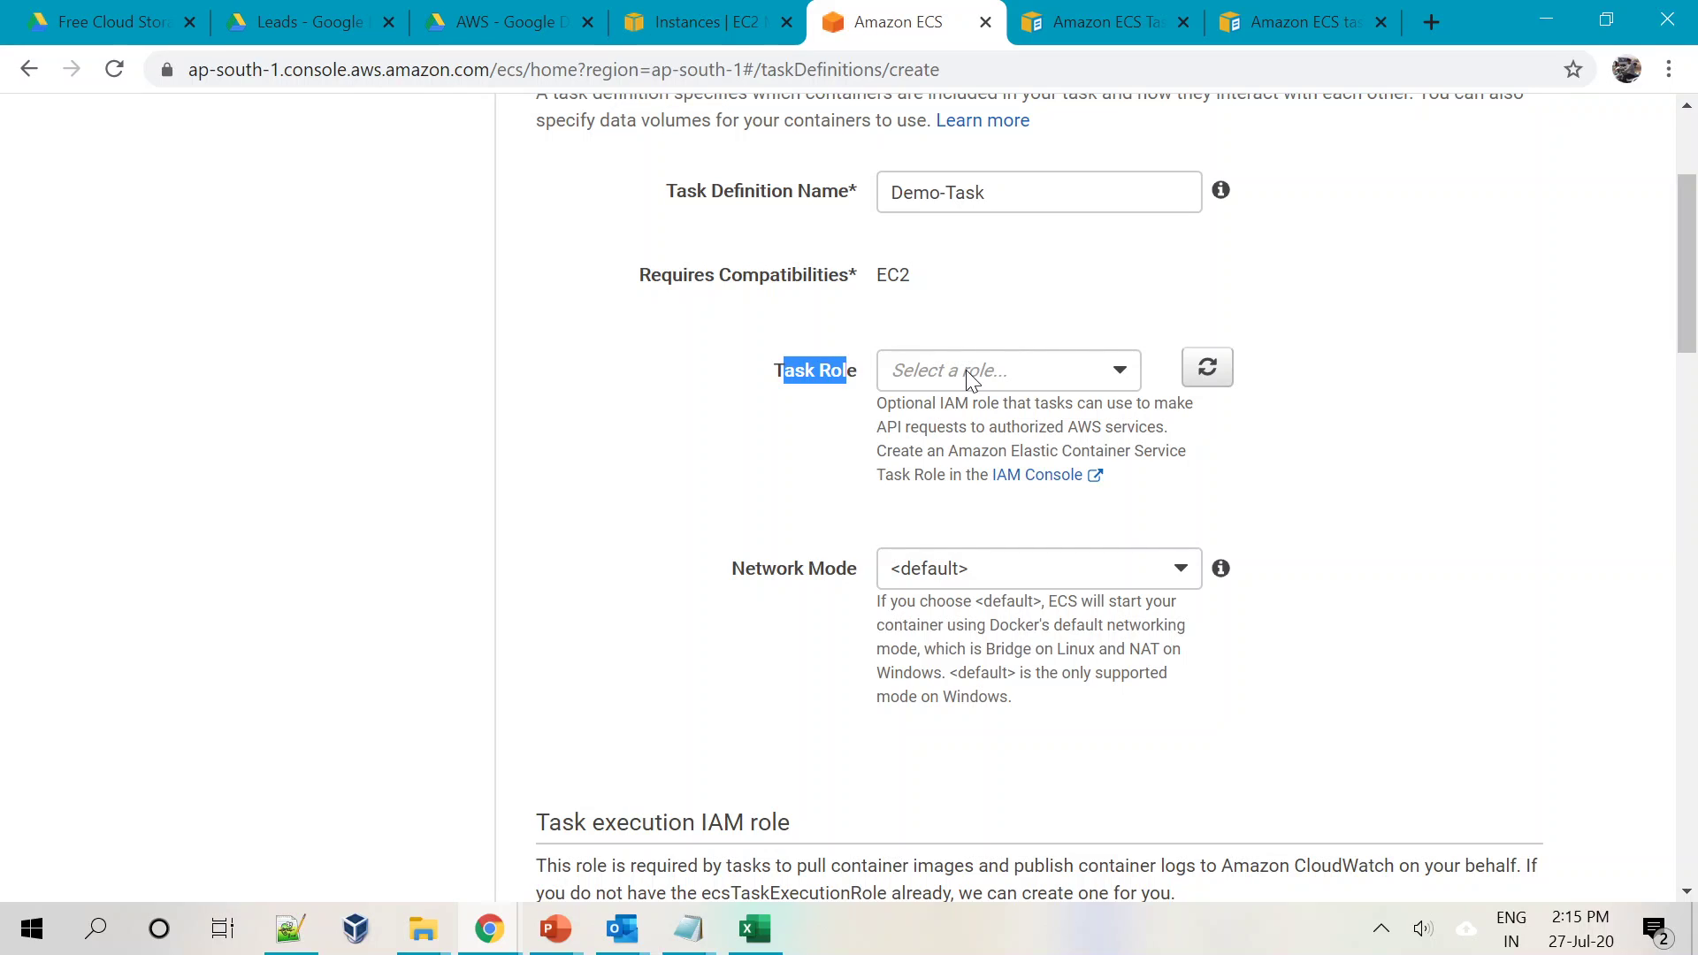
# Look through the available Network Mode options for the task definition without choosing one
pyautogui.click(1531, 481)
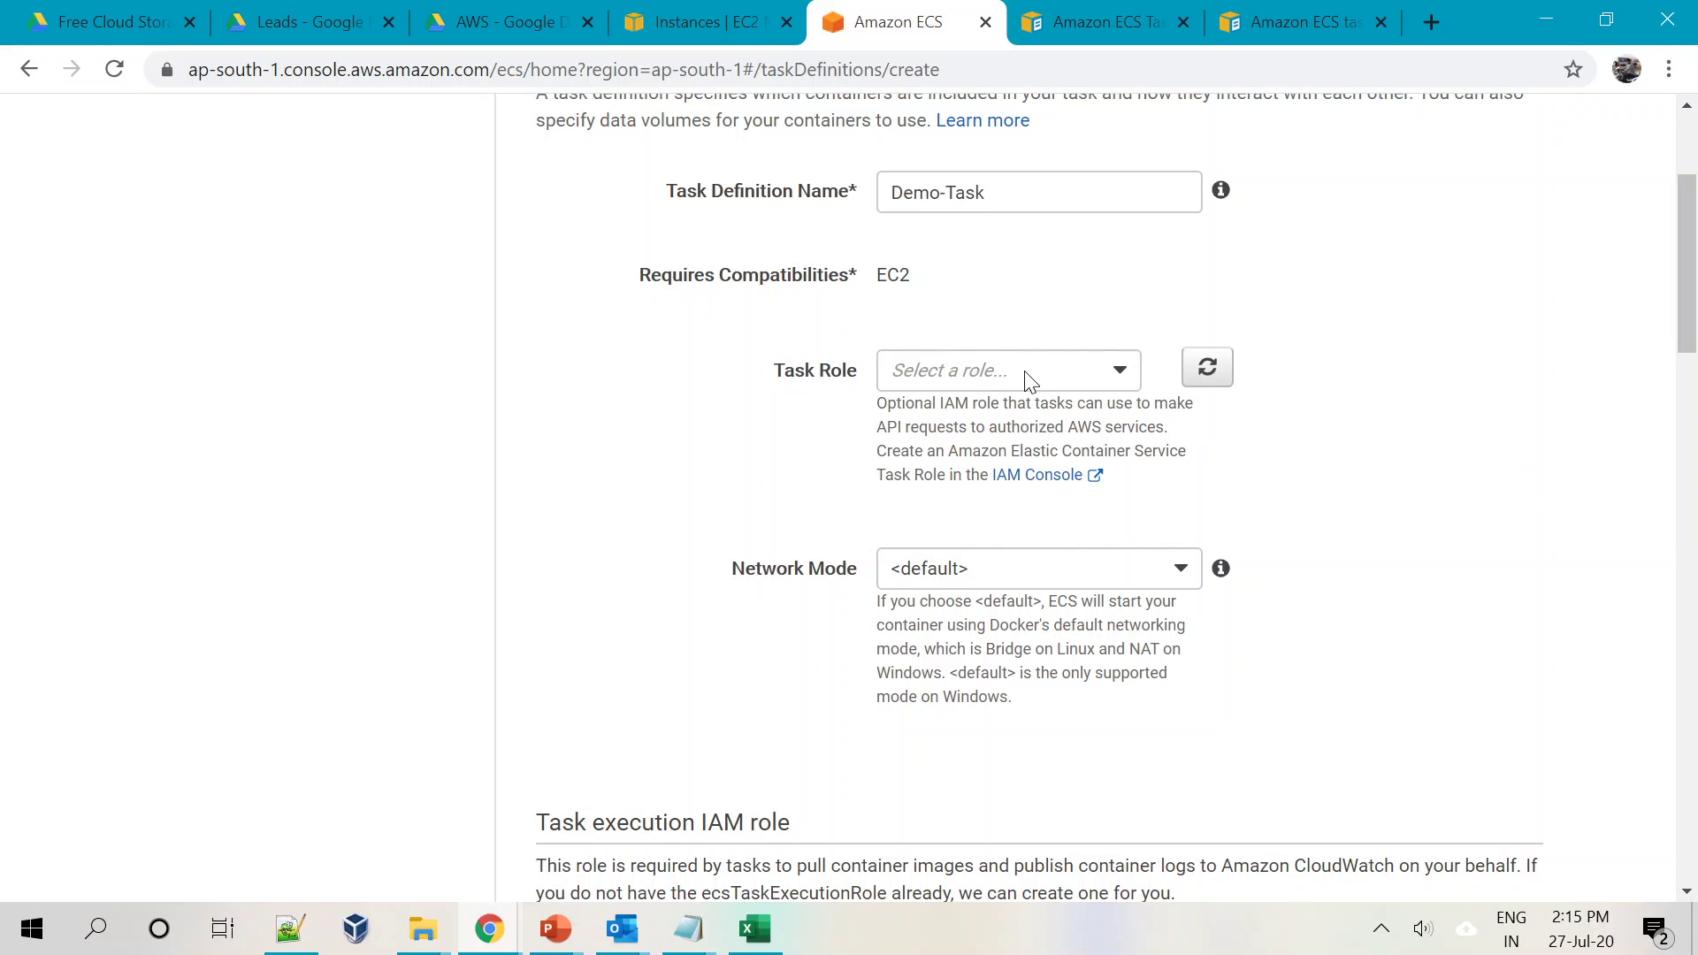
pyautogui.scroll(-2, 1017, 495)
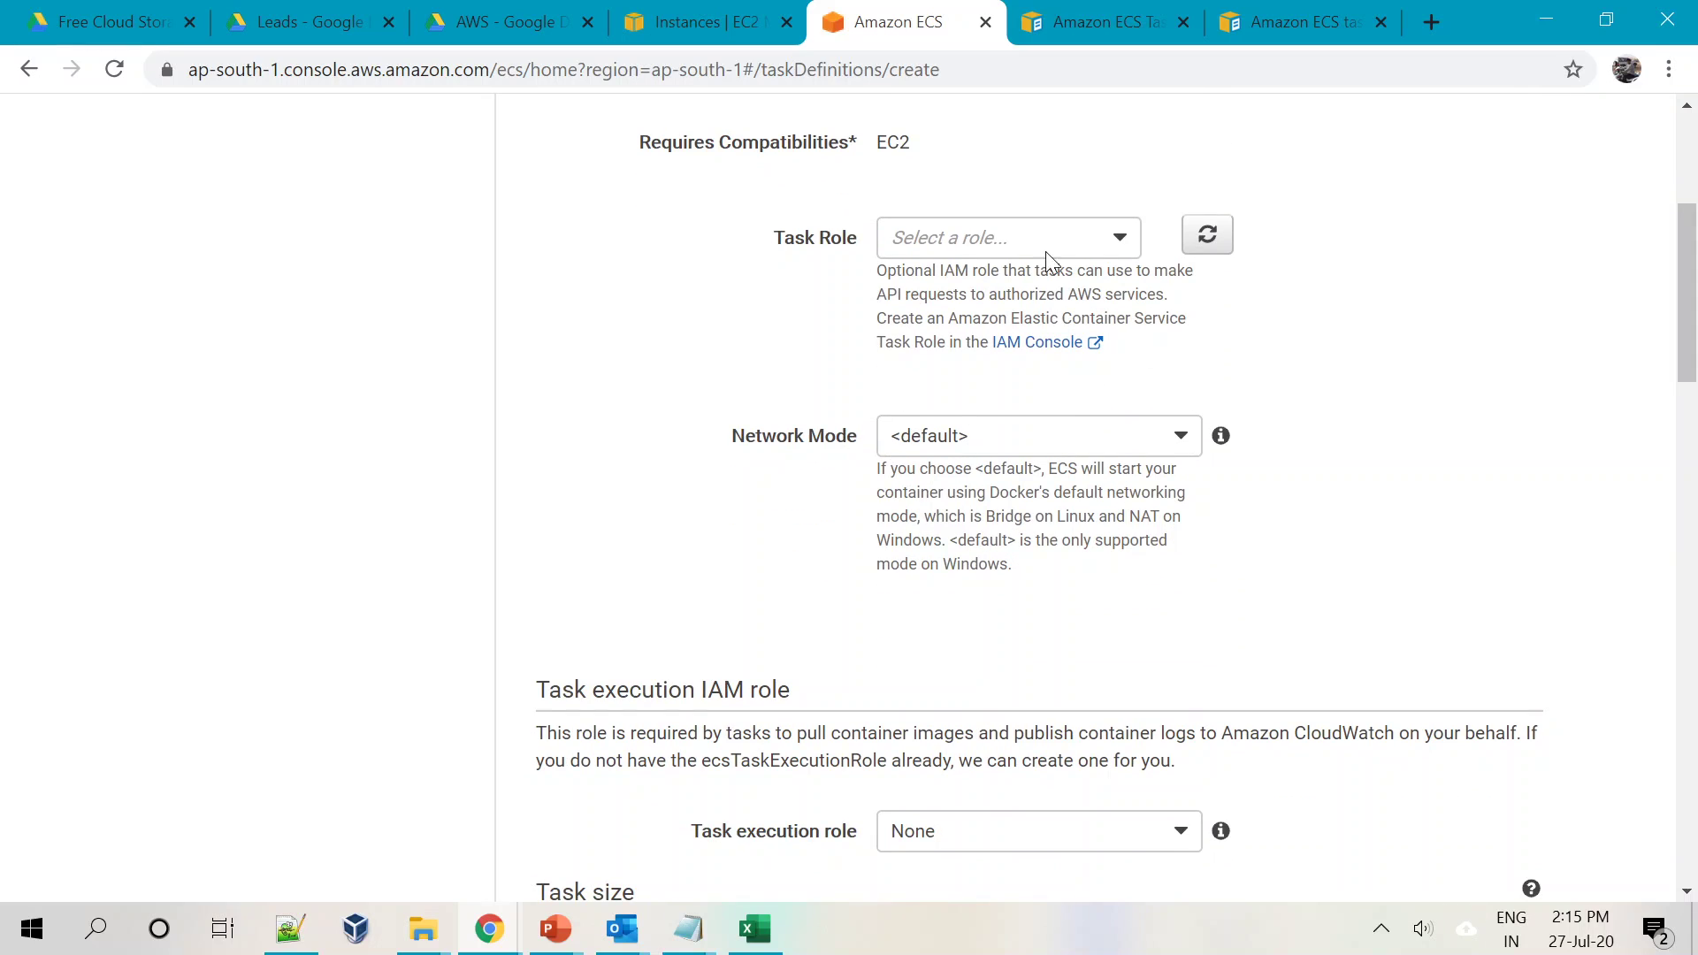
pyautogui.scroll(-2, 842, 610)
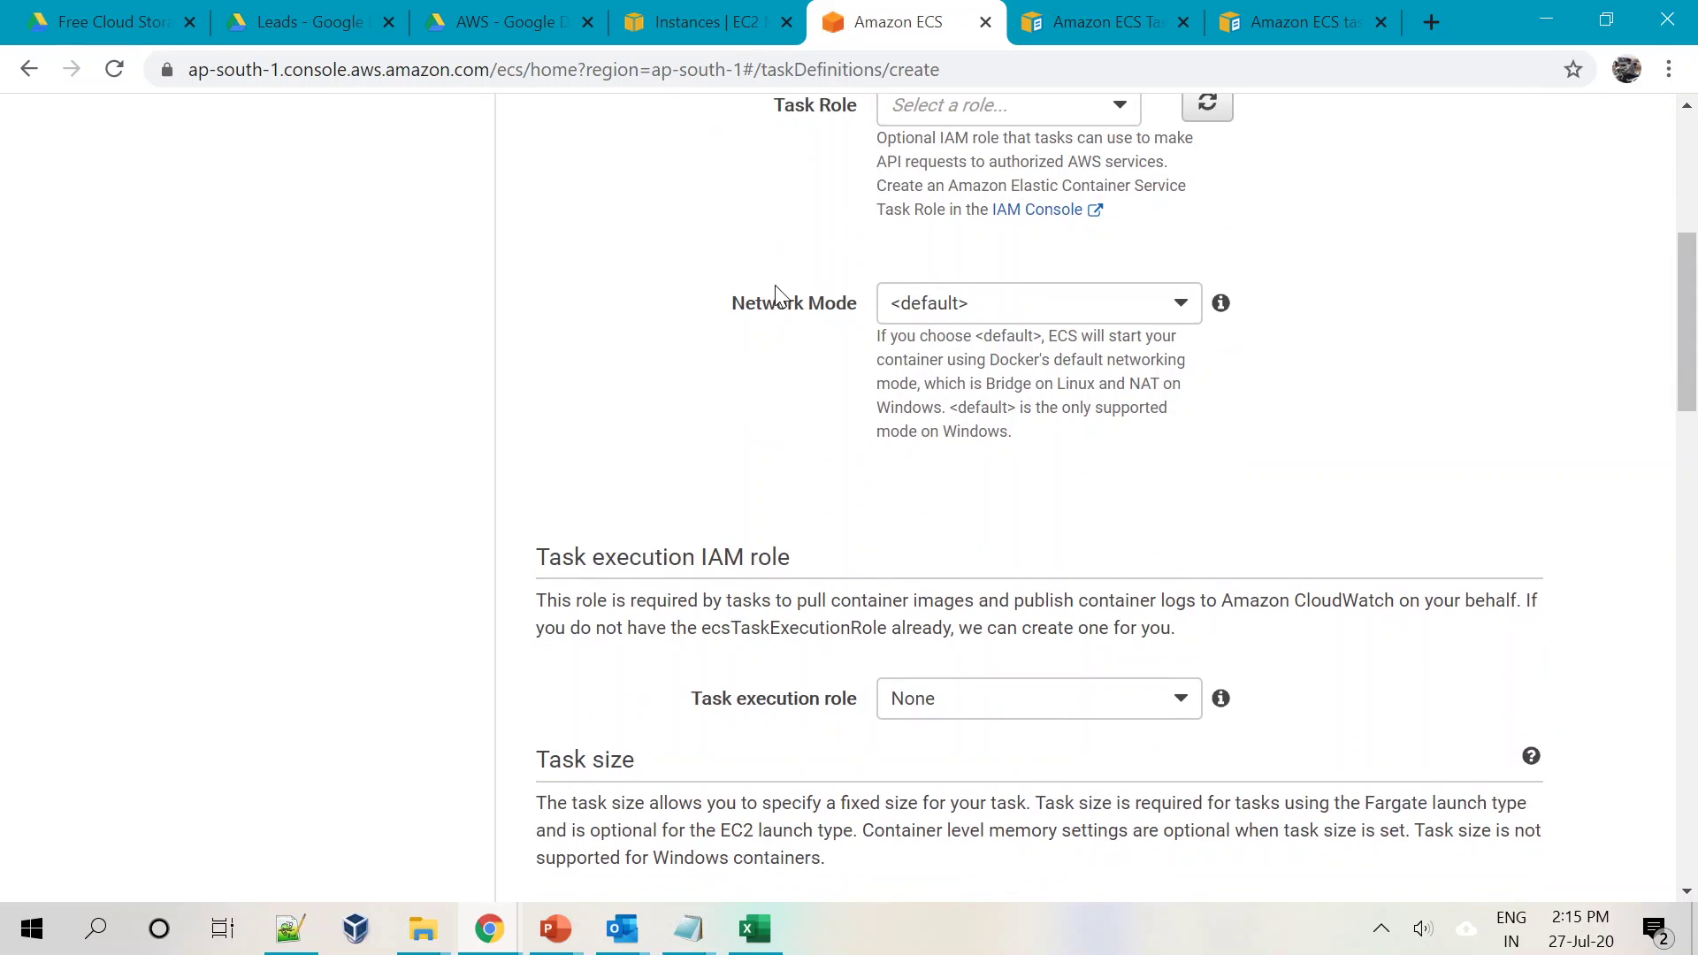
pyautogui.click(1125, 308)
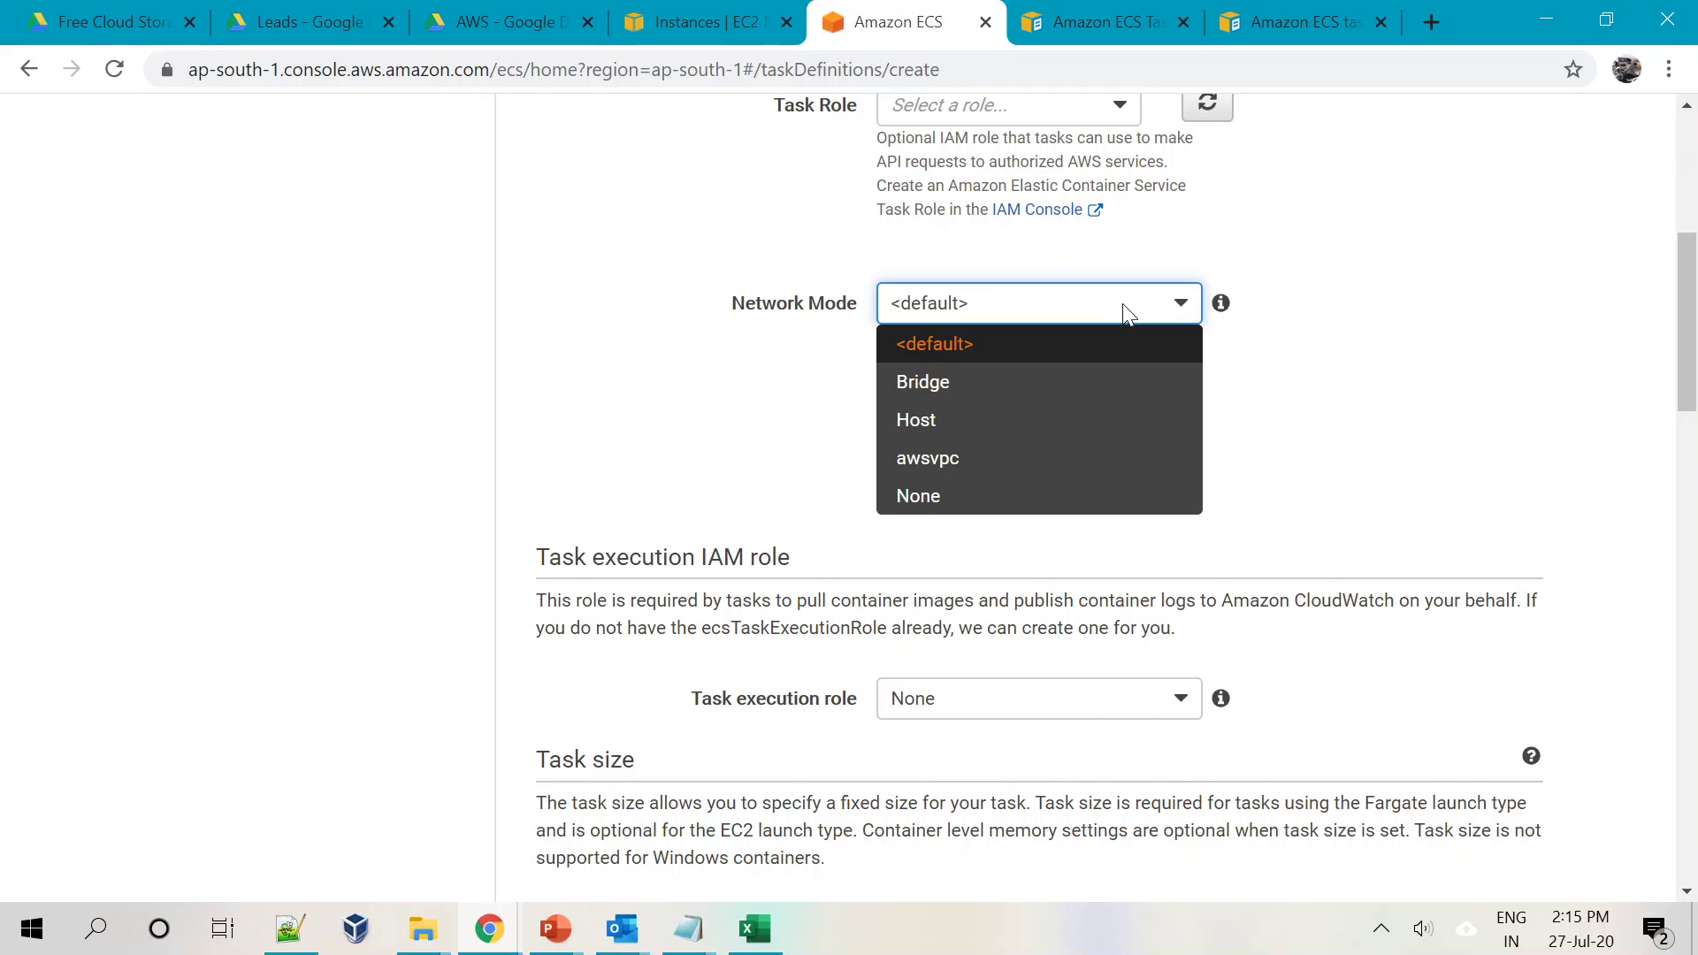
pyautogui.click(1539, 493)
# Switch to the ECS Scenario presentation in PowerPoint and examine the EC2-2 box and its Container-1
pyautogui.hotkey('alt', 'Tab')
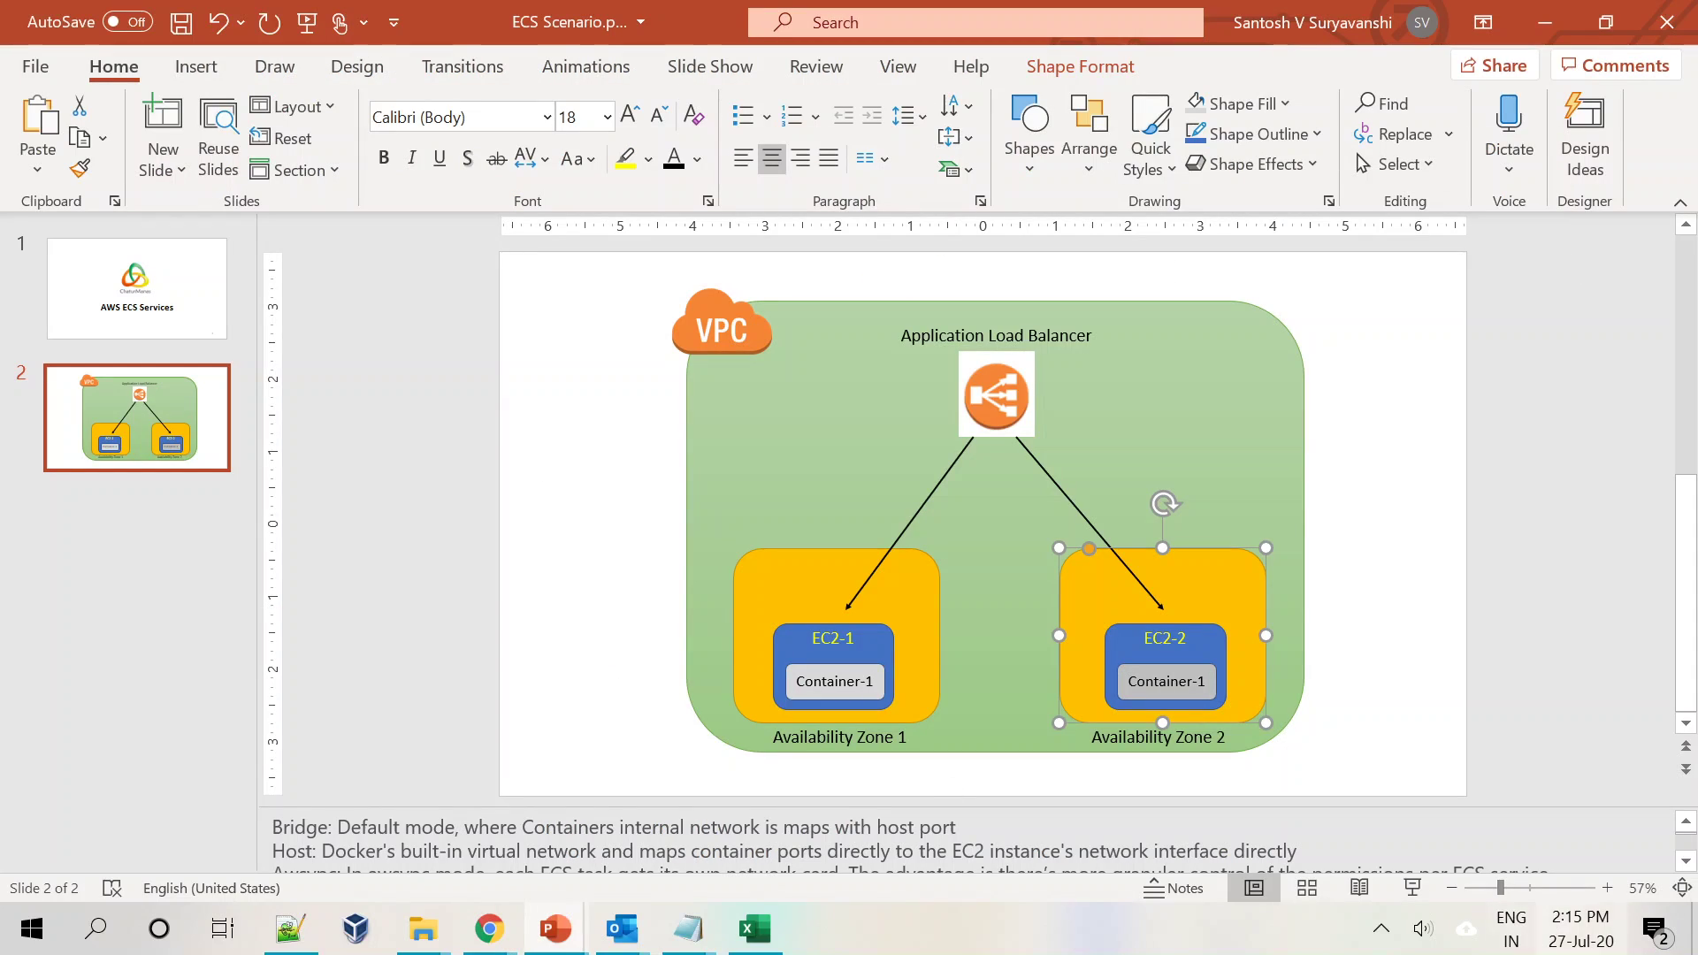
pyautogui.click(1190, 639)
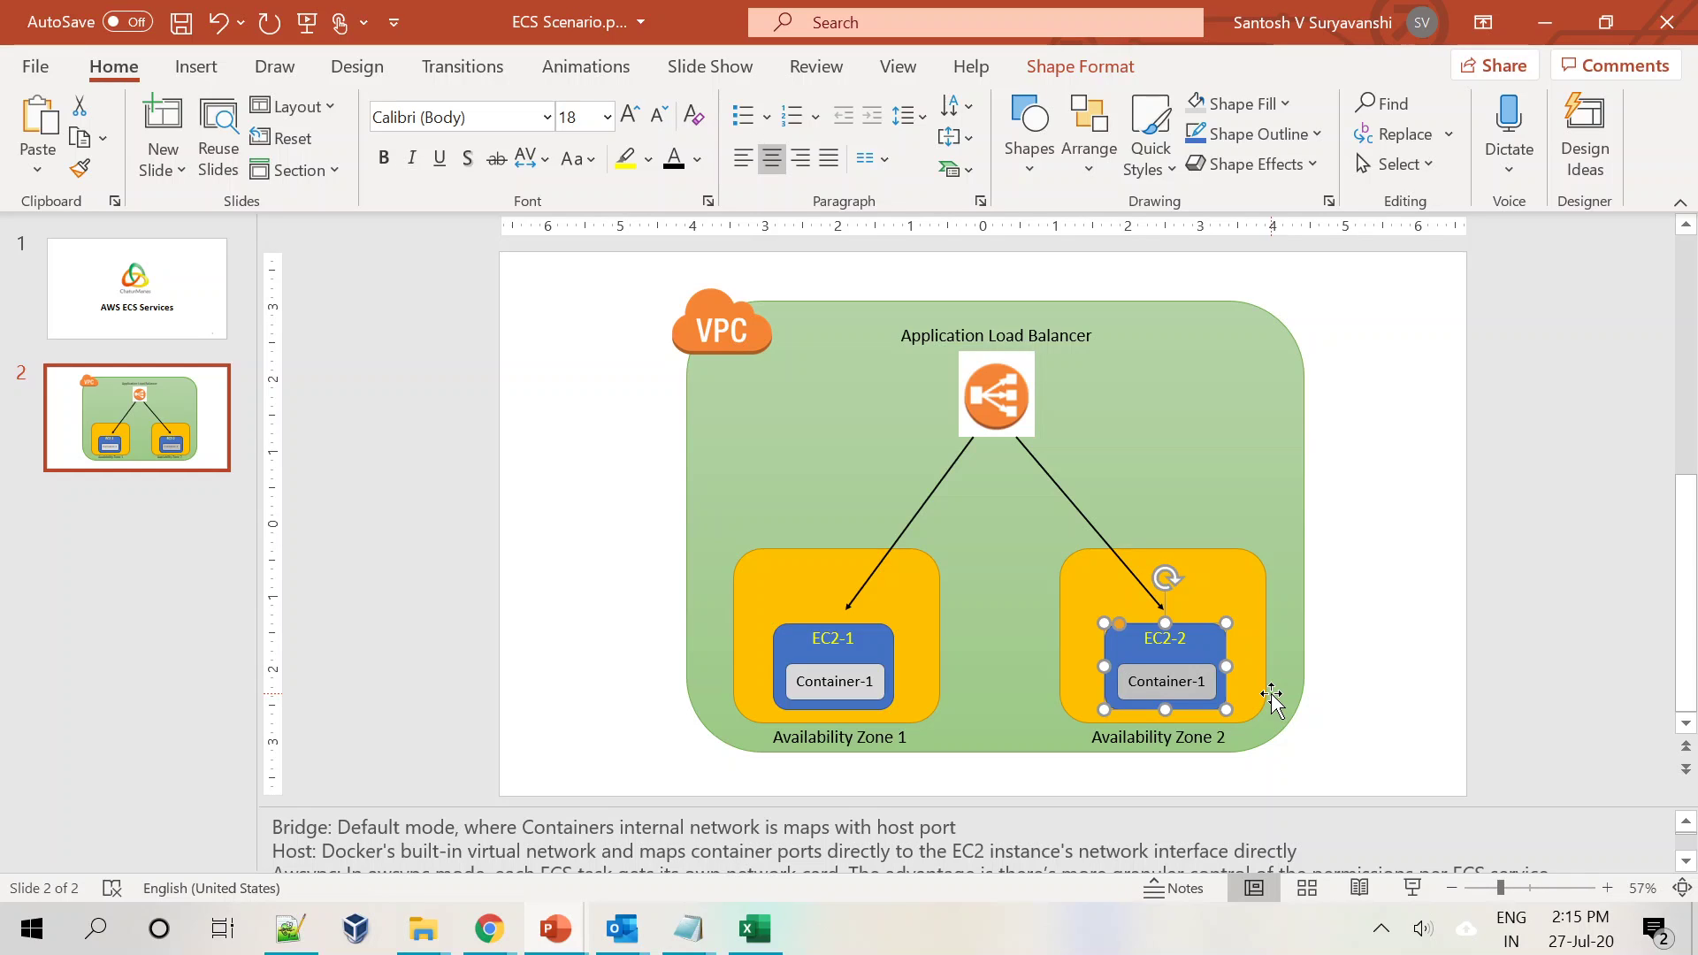
pyautogui.click(1205, 677)
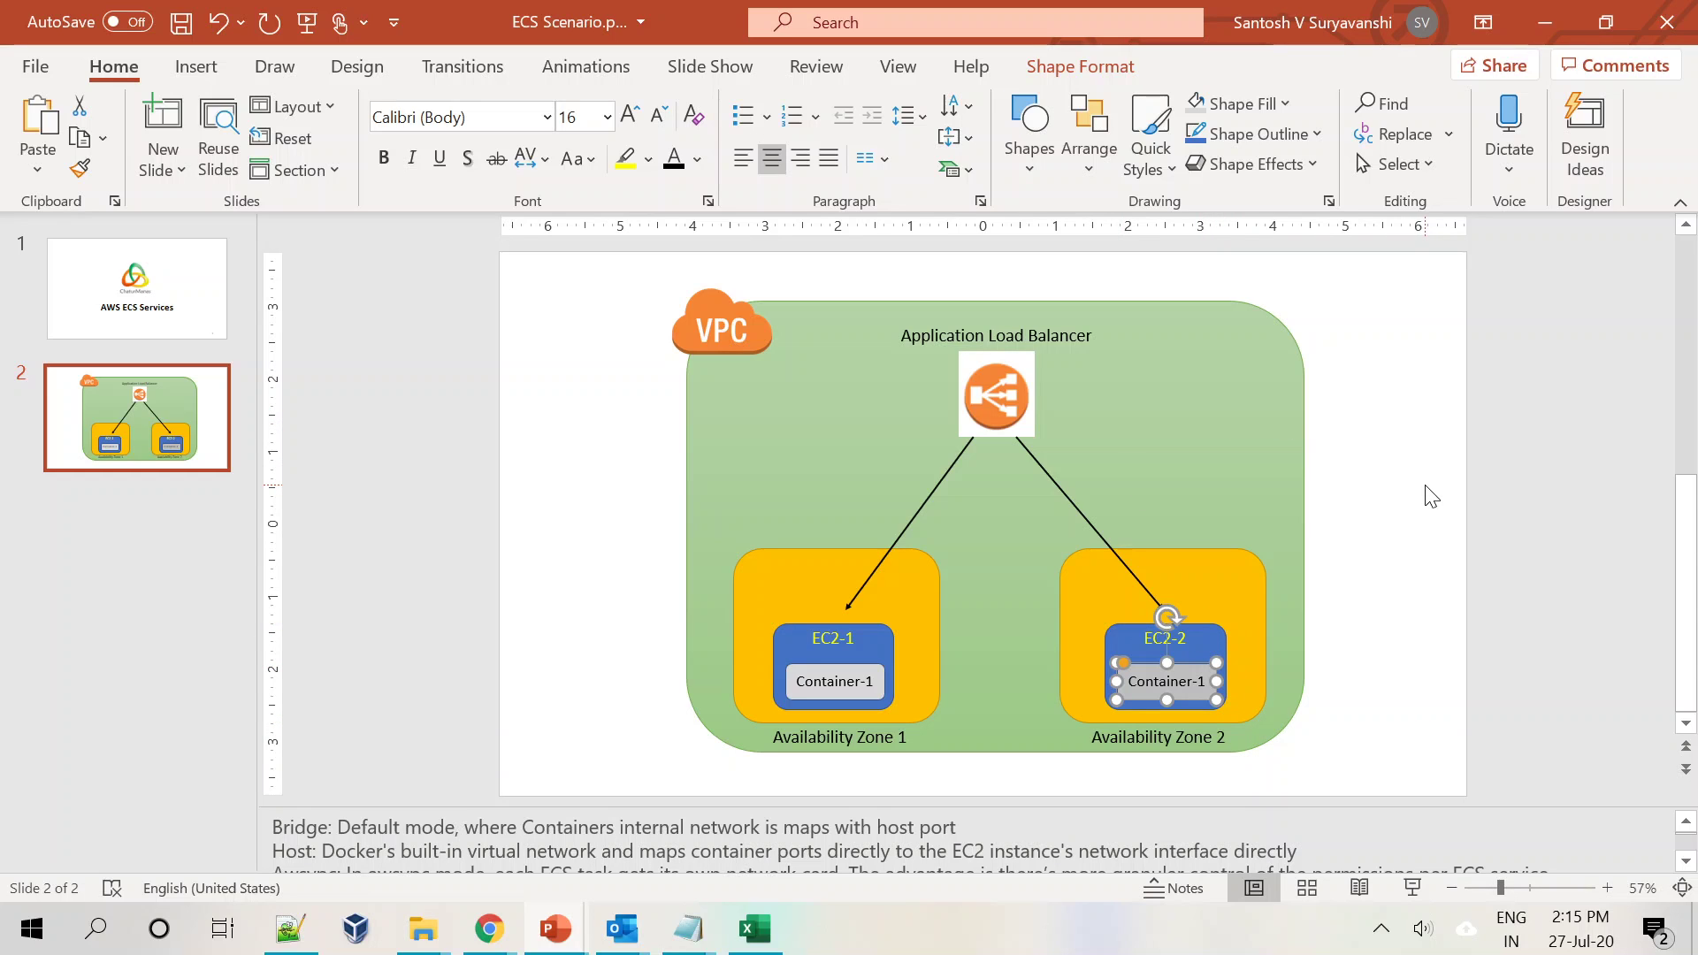
# Compare the PowerPoint diagram with the task definition form in Chrome, and open the Network Mode options there
pyautogui.hotkey('alt', 'Tab')
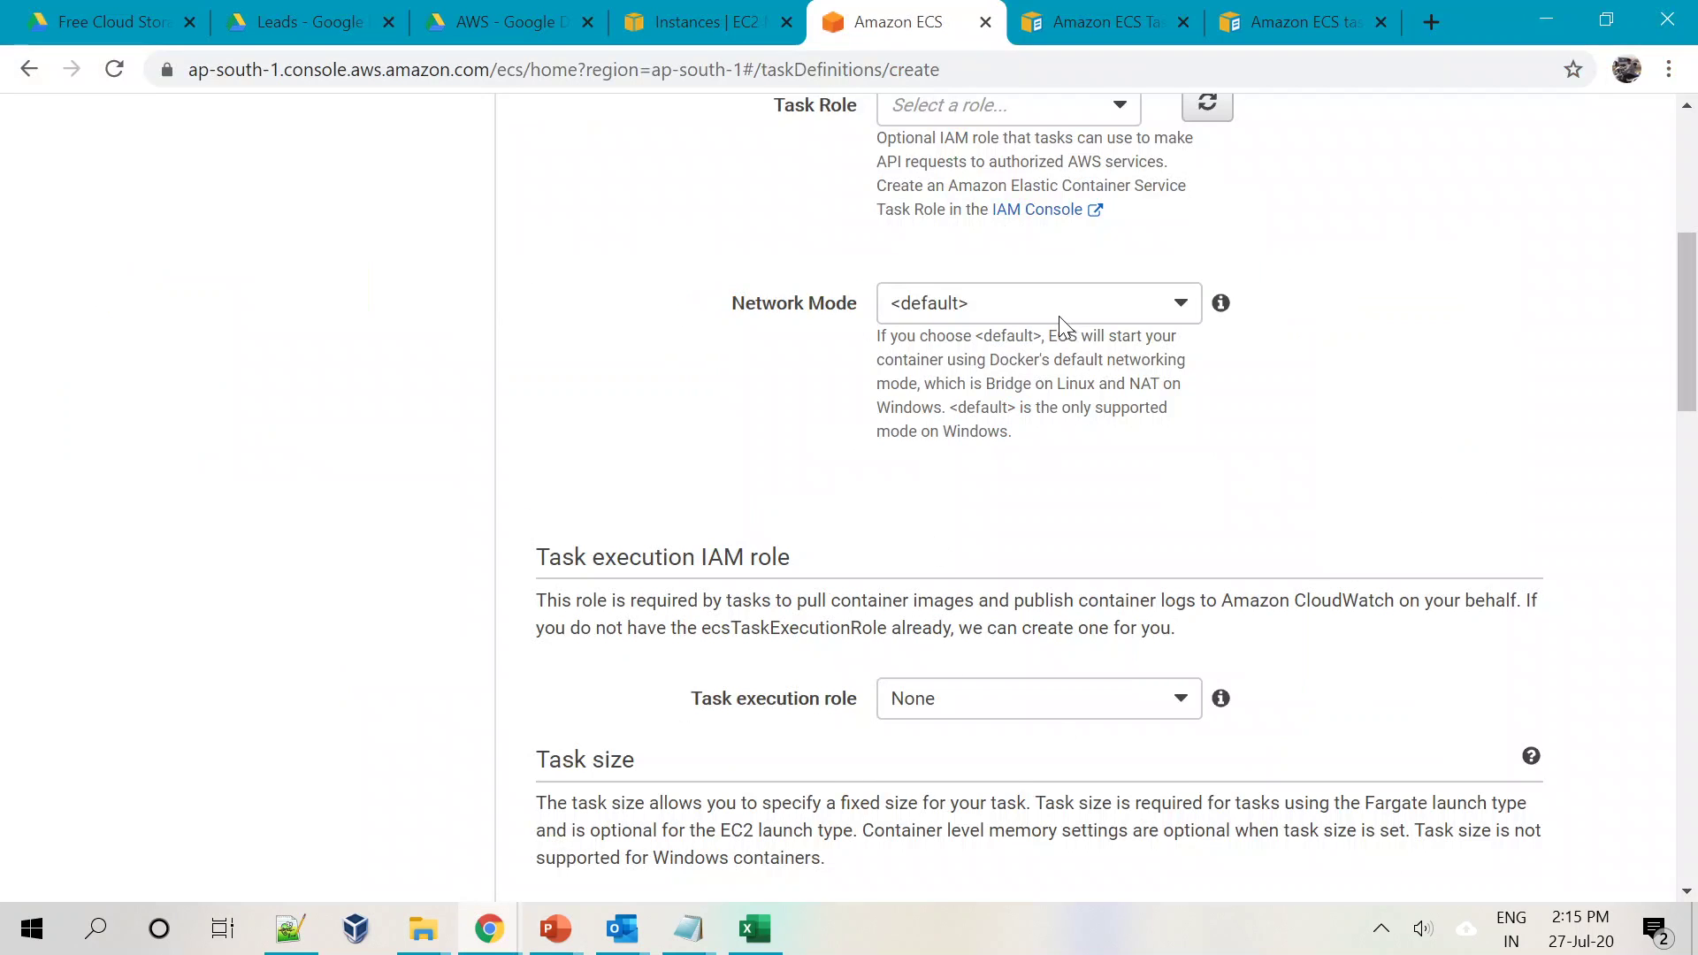
pyautogui.hotkey('alt', 'Tab')
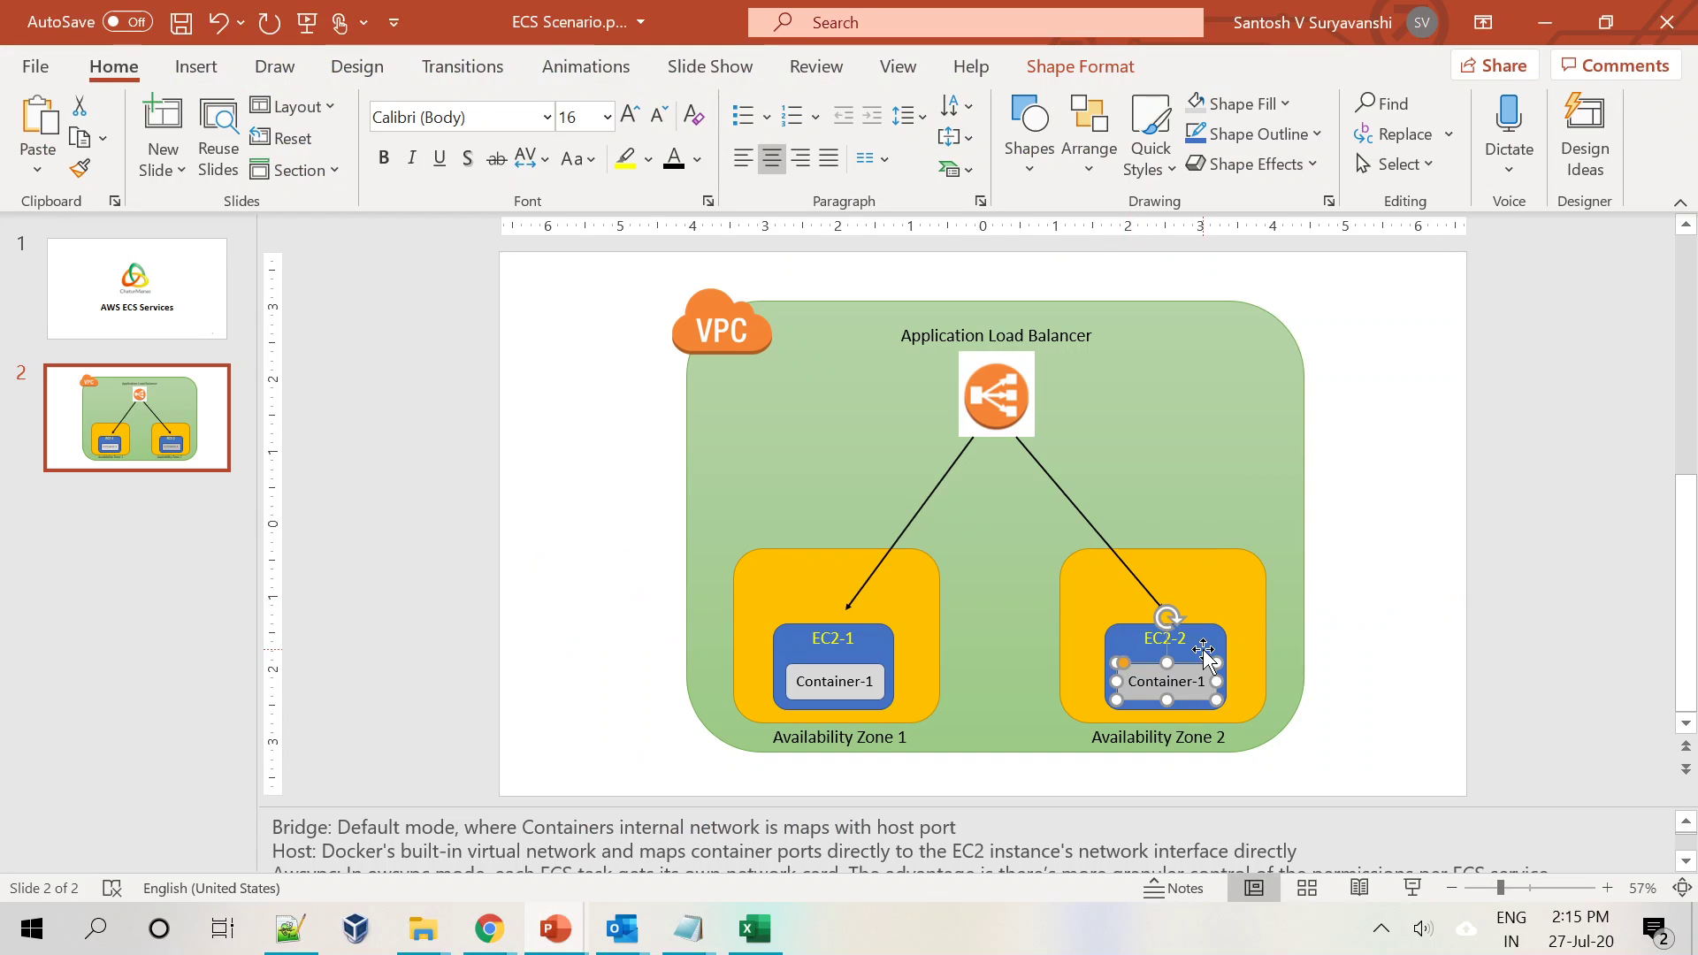
pyautogui.hotkey('alt', 'Tab')
pyautogui.click(1002, 312)
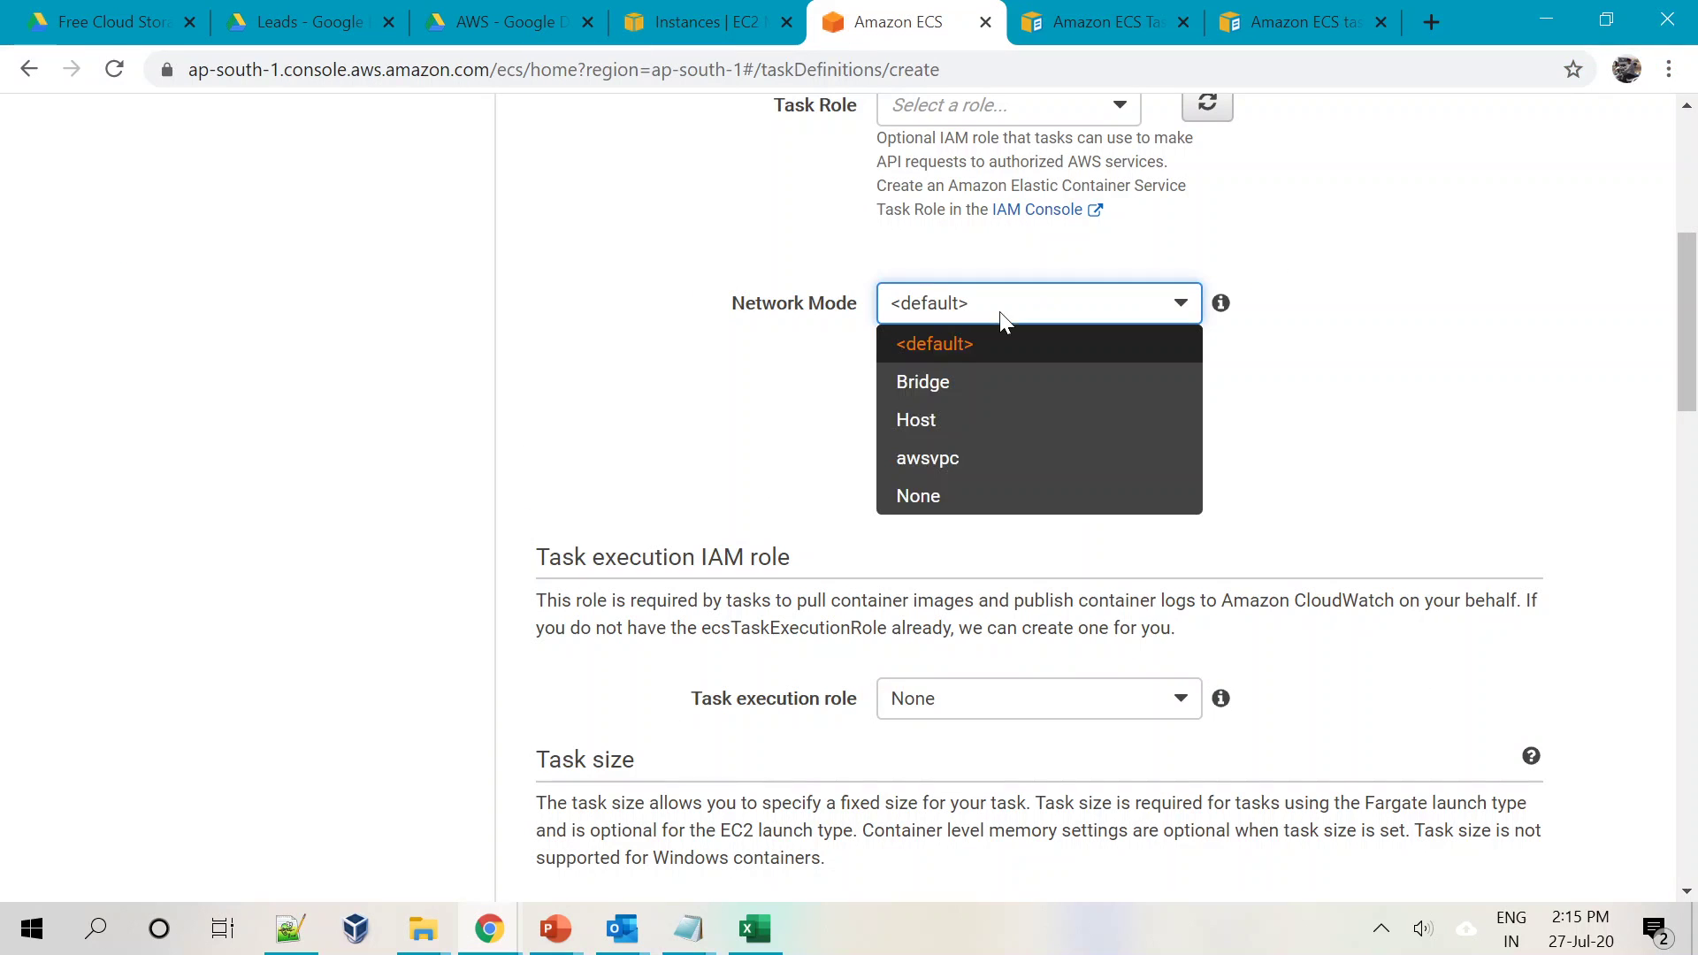
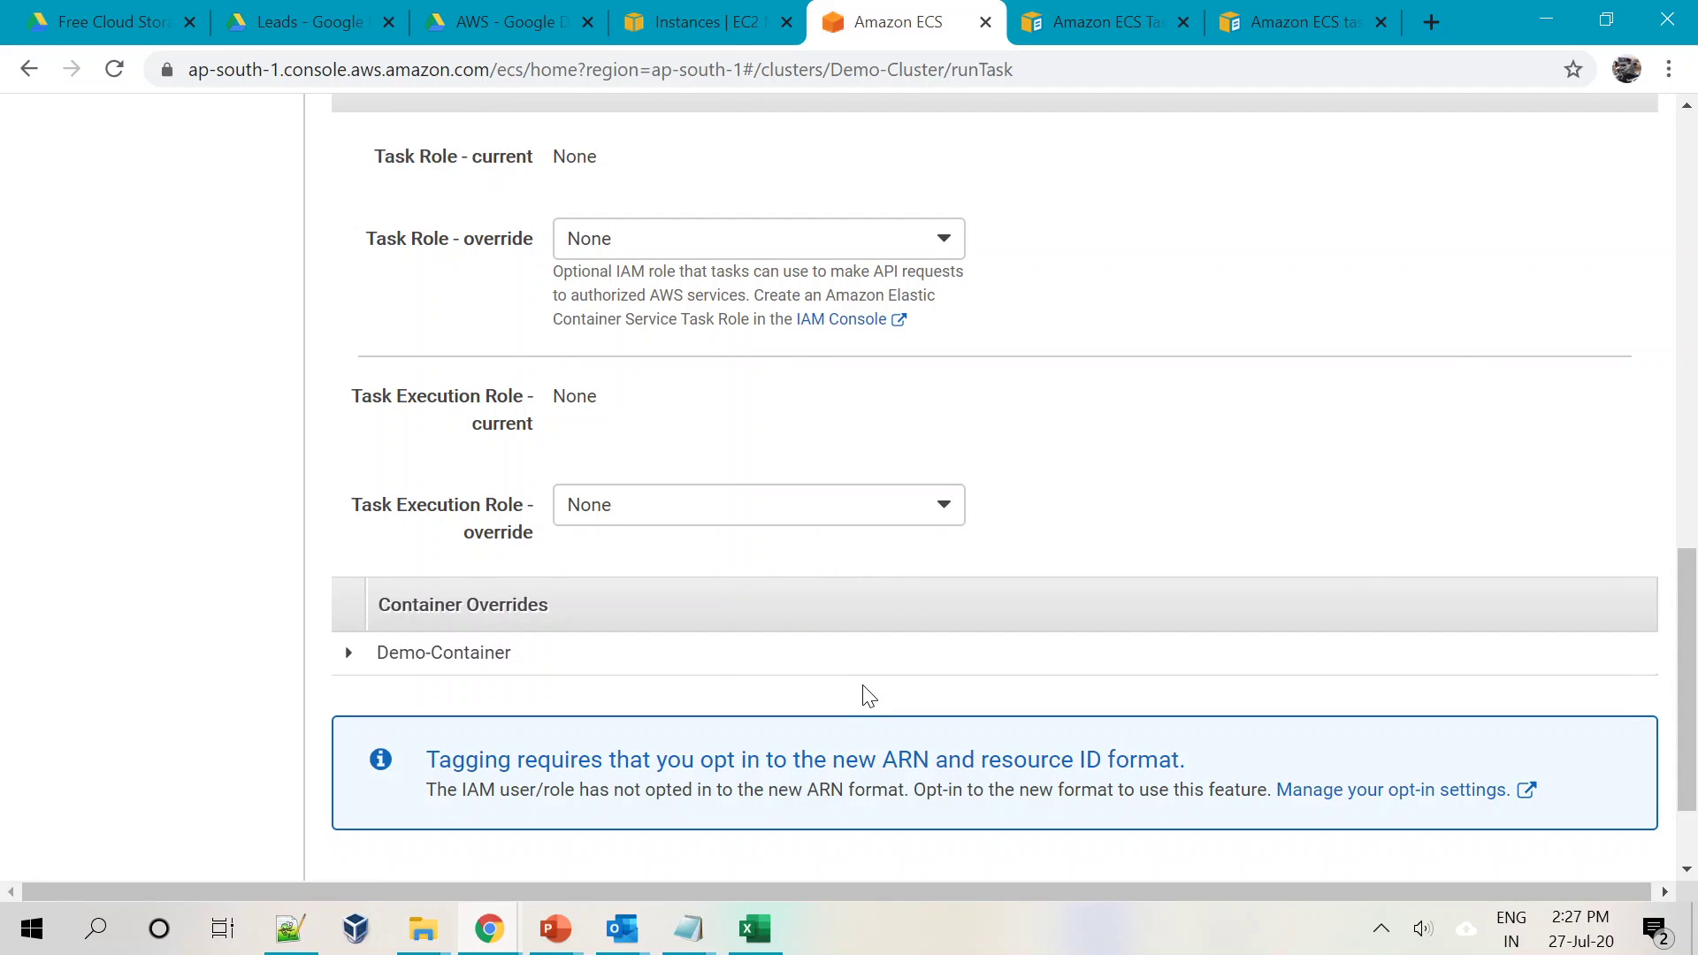
# Review the role and container override settings for the new task and run it on Demo-Cluster
pyautogui.scroll(-2, 870, 696)
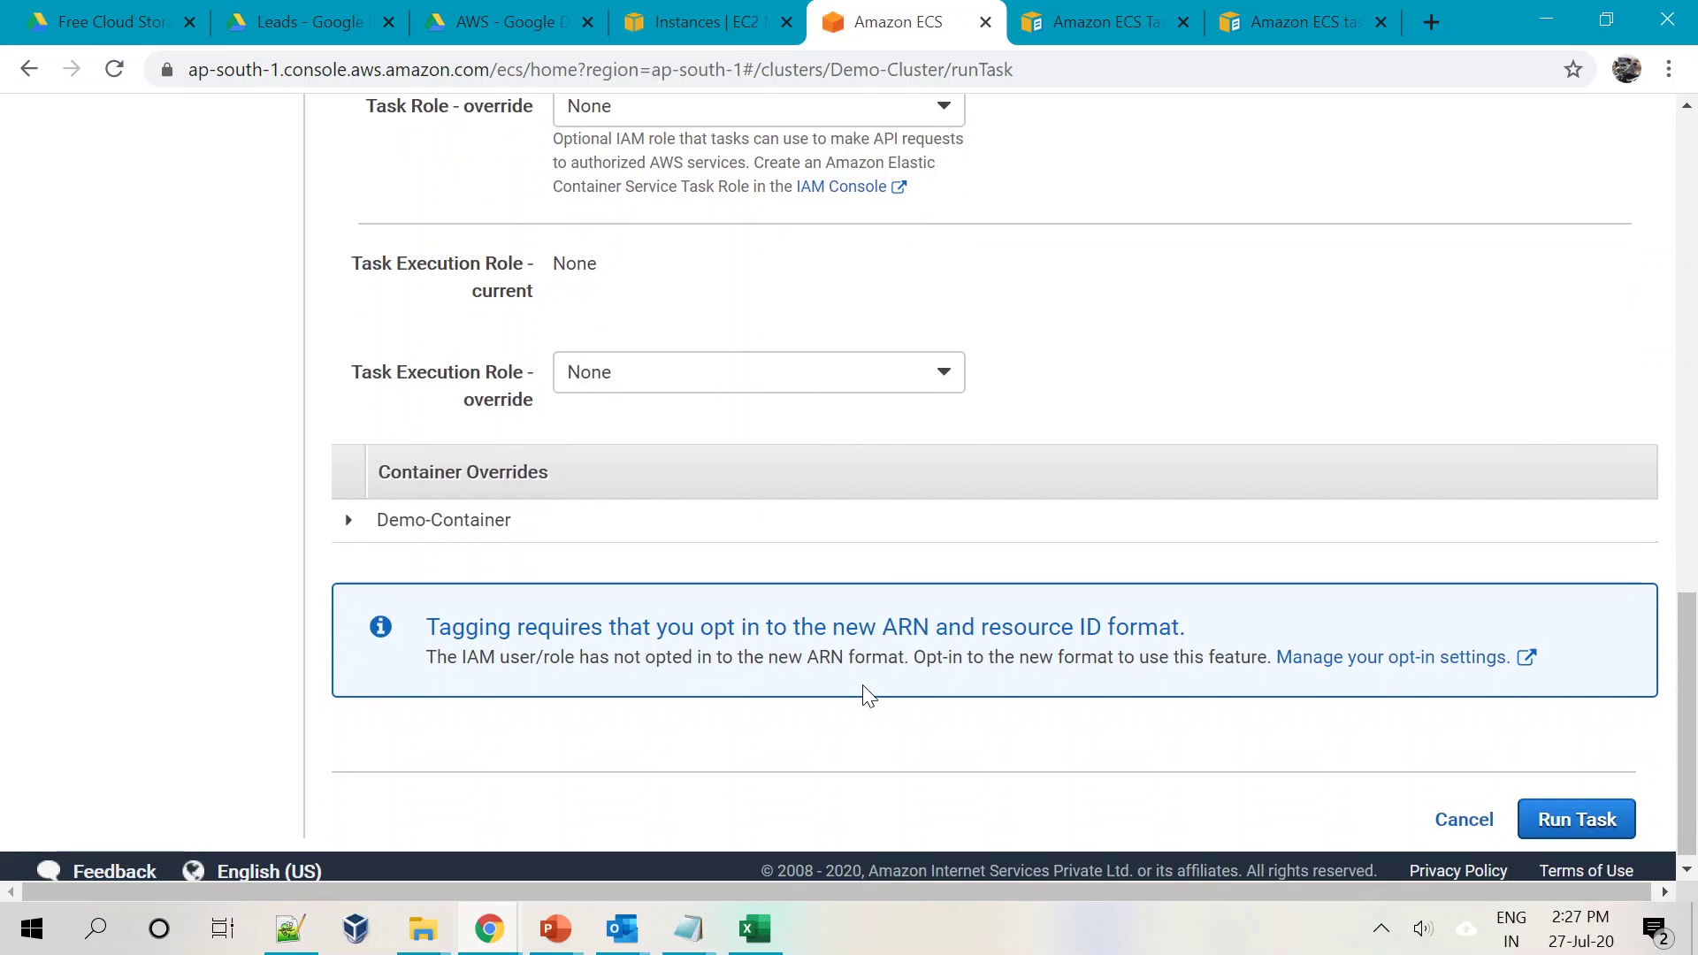
pyautogui.scroll(8, 870, 696)
pyautogui.scroll(-7, 864, 690)
pyautogui.scroll(3, 884, 713)
pyautogui.scroll(-2, 907, 774)
pyautogui.scroll(-3, 907, 774)
pyautogui.click(1579, 818)
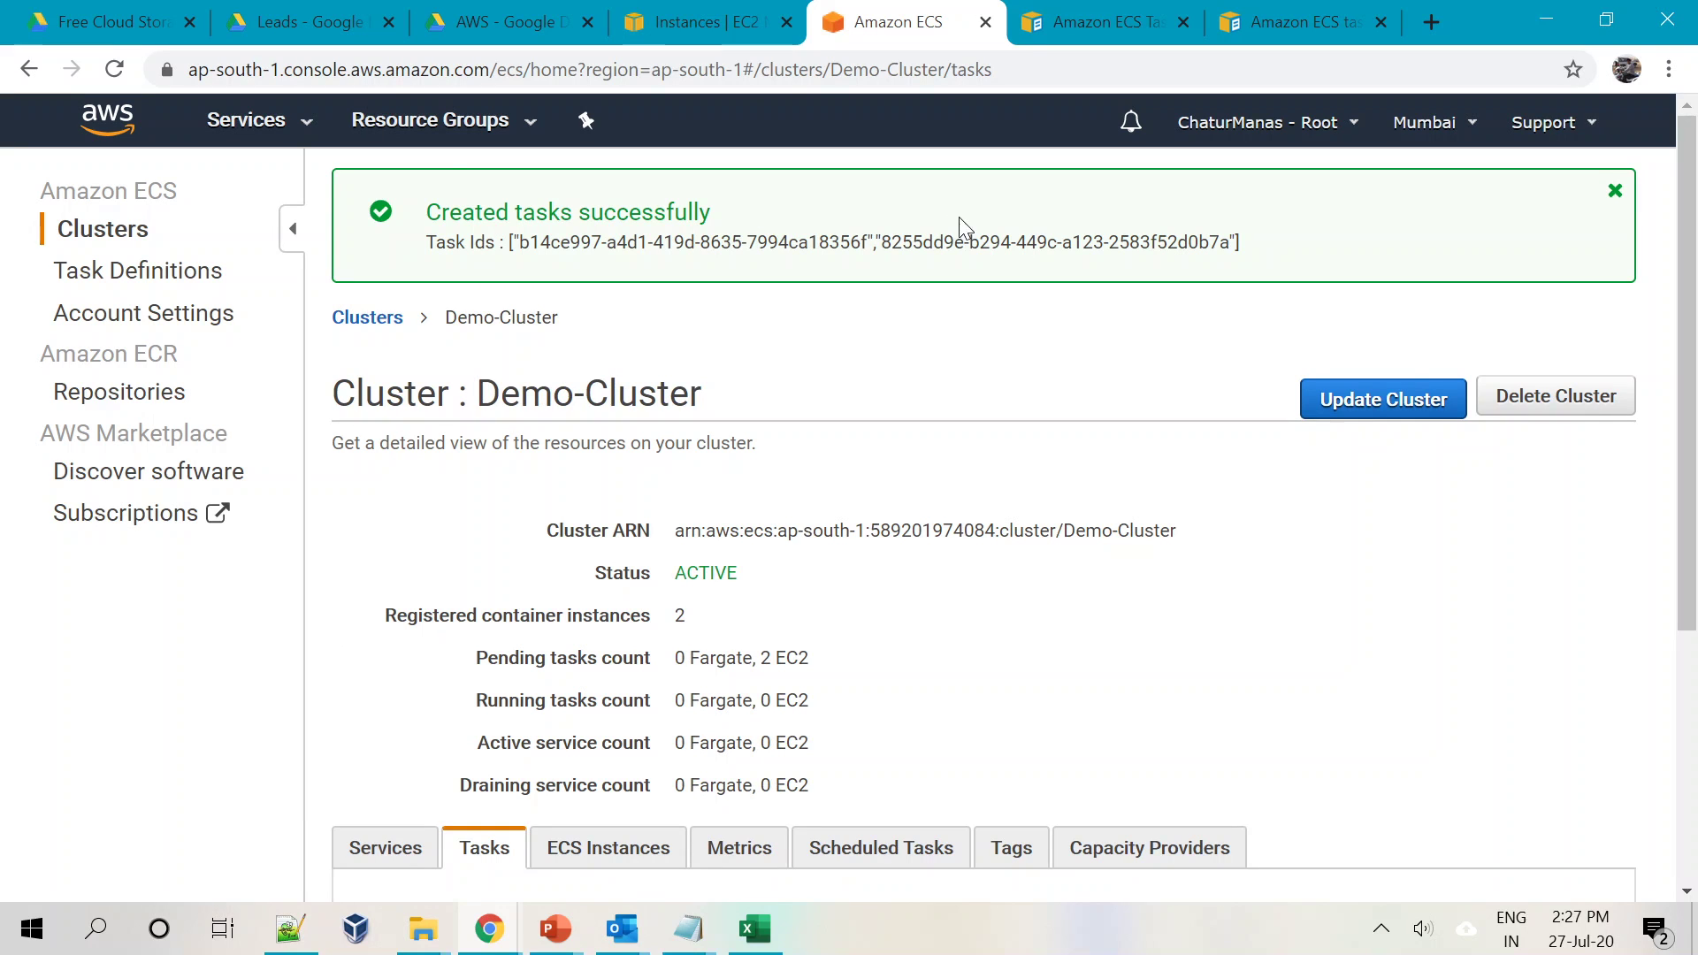
# Refresh Demo-Cluster's task list, open the first listed task and expand its Demo-Container details to inspect the network bindings
pyautogui.scroll(-5, 958, 215)
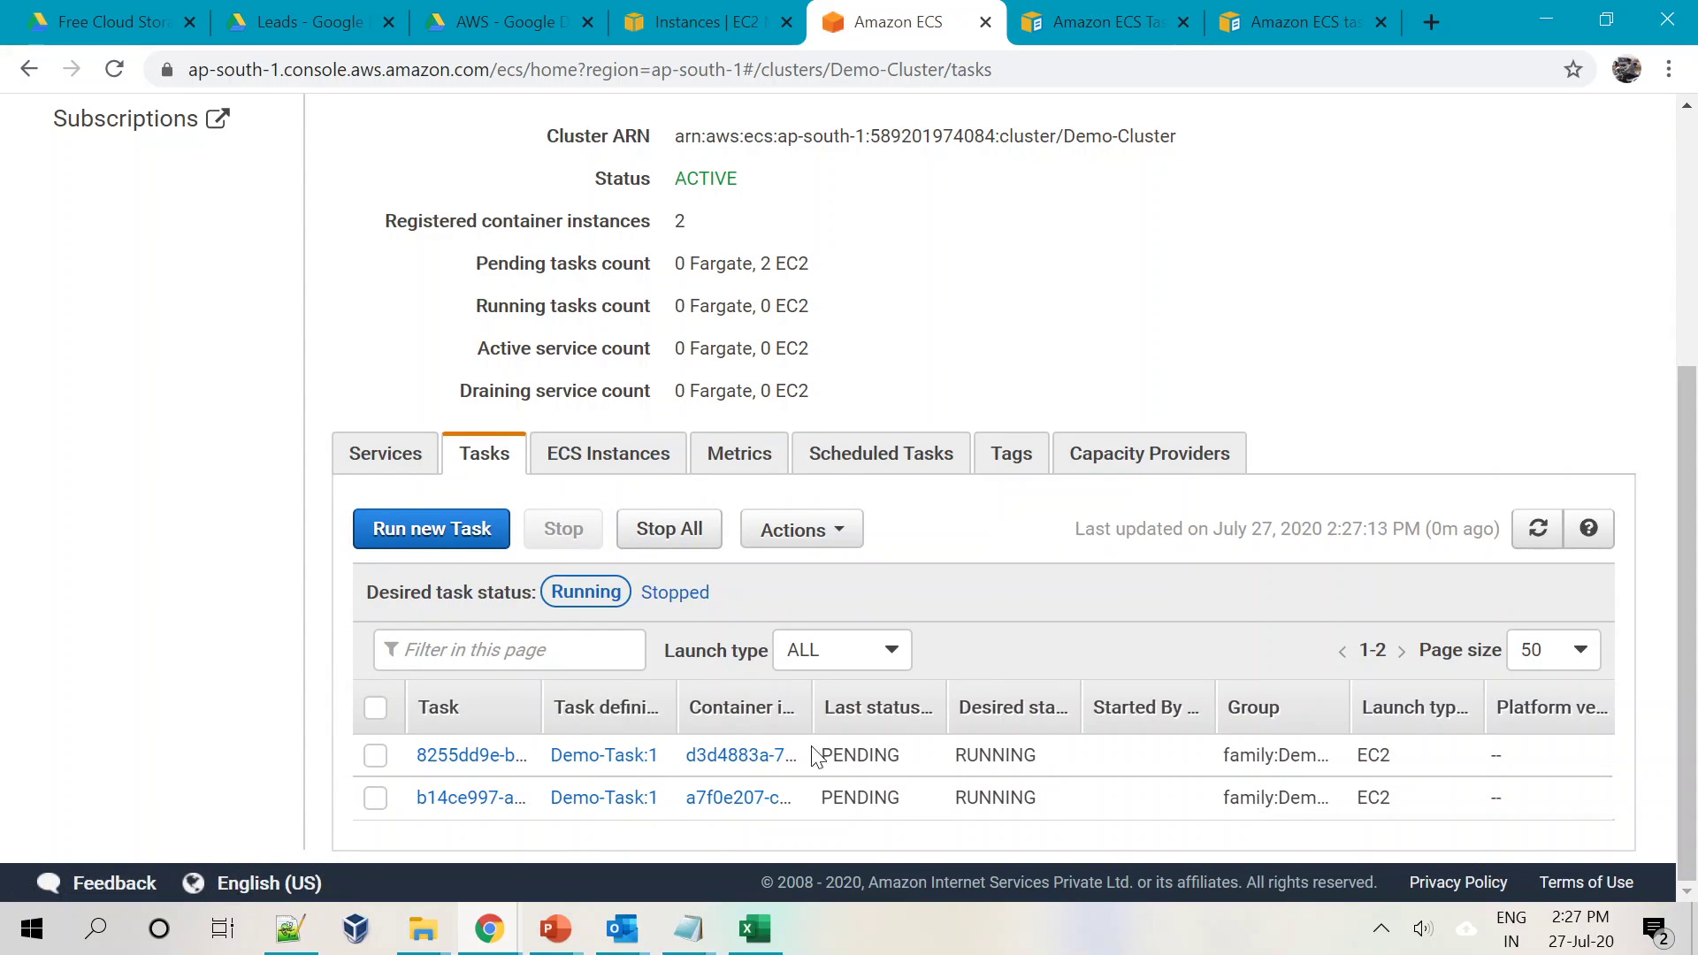
pyautogui.click(1539, 528)
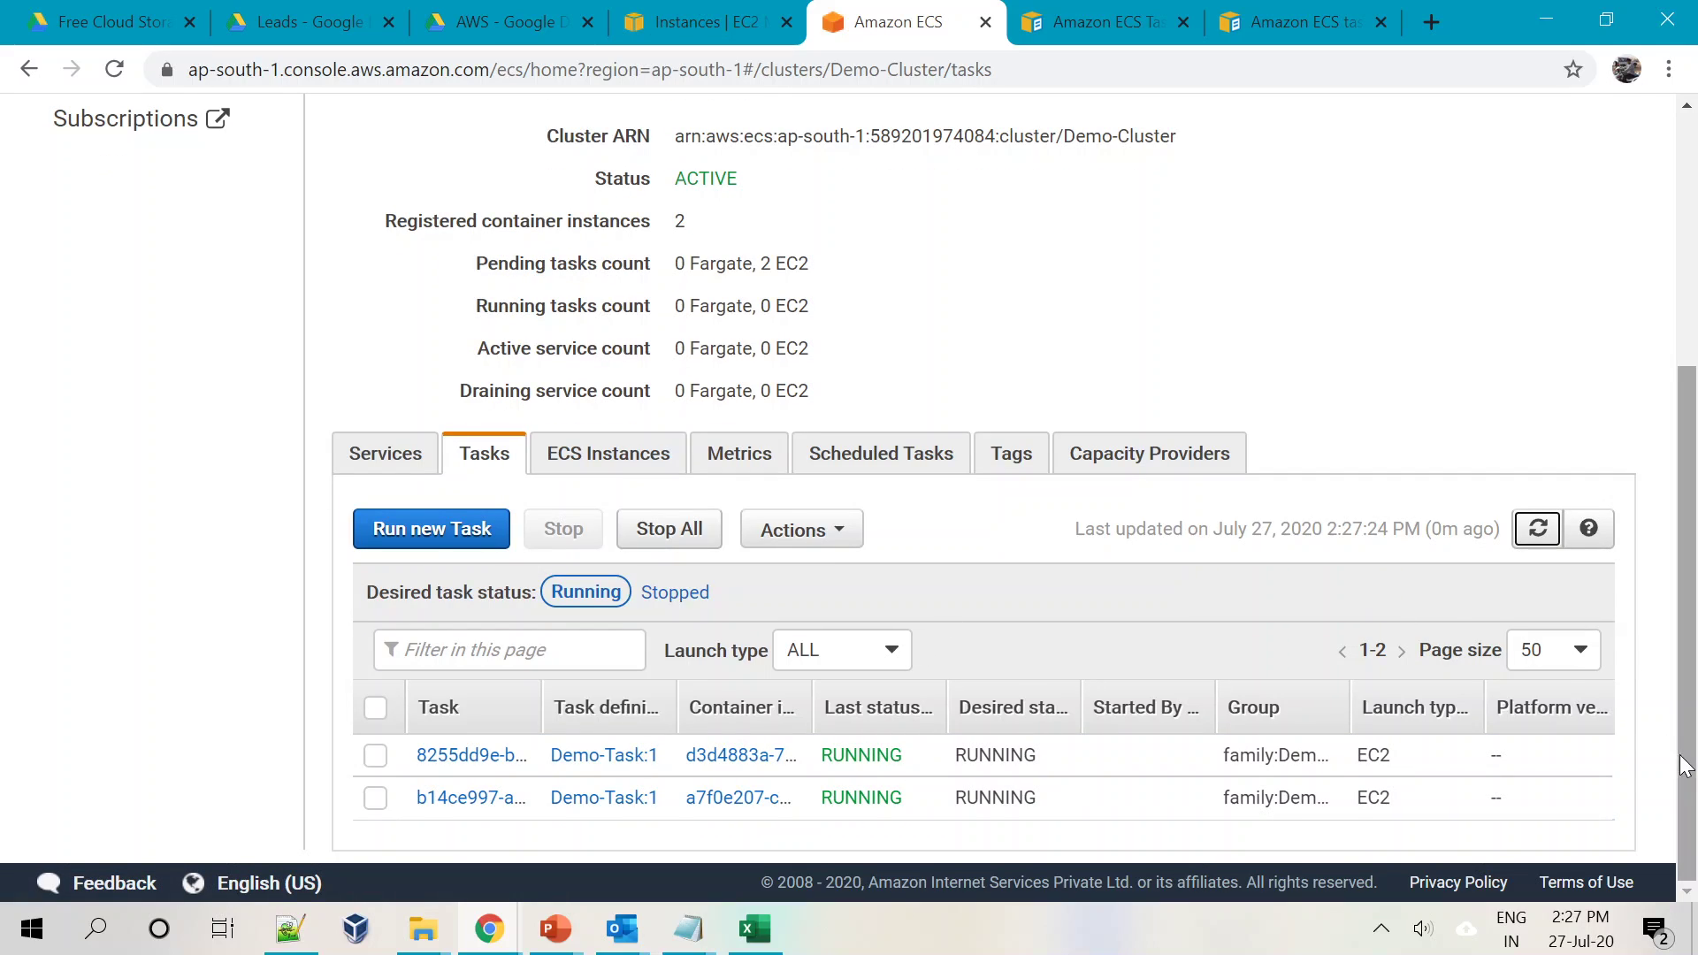
pyautogui.click(485, 758)
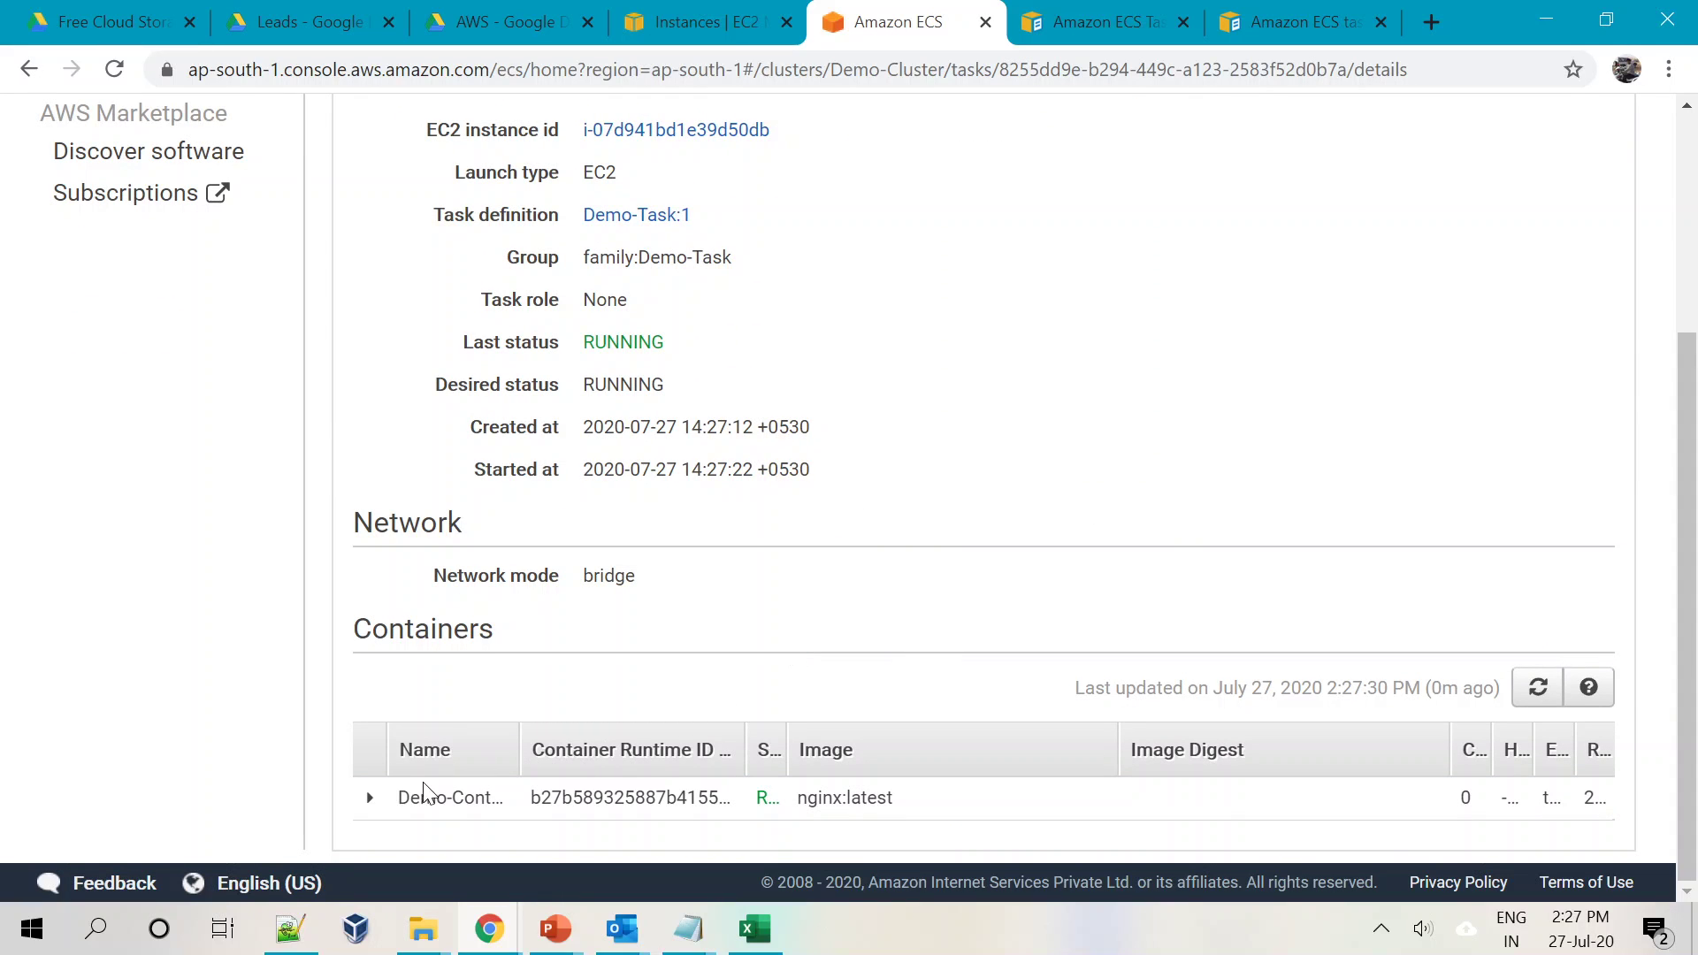
pyautogui.click(370, 797)
pyautogui.scroll(-5, 406, 800)
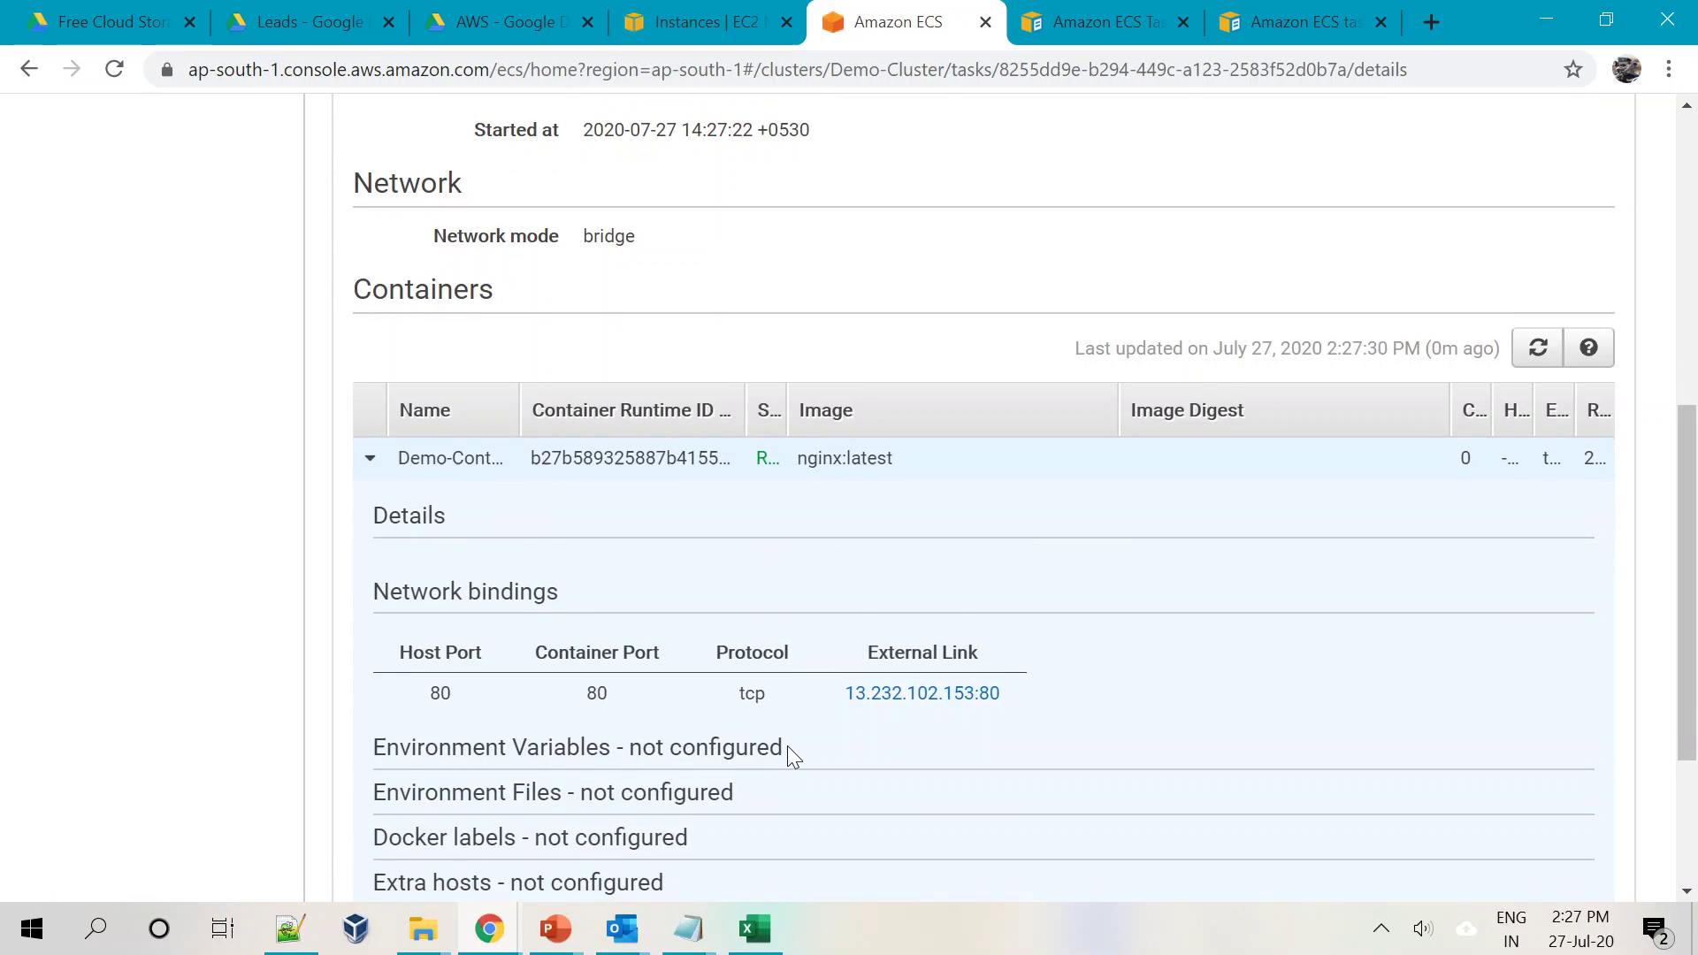
# Open the first task's external container link in a new browser tab and view the page it serves
pyautogui.rightClick(920, 567)
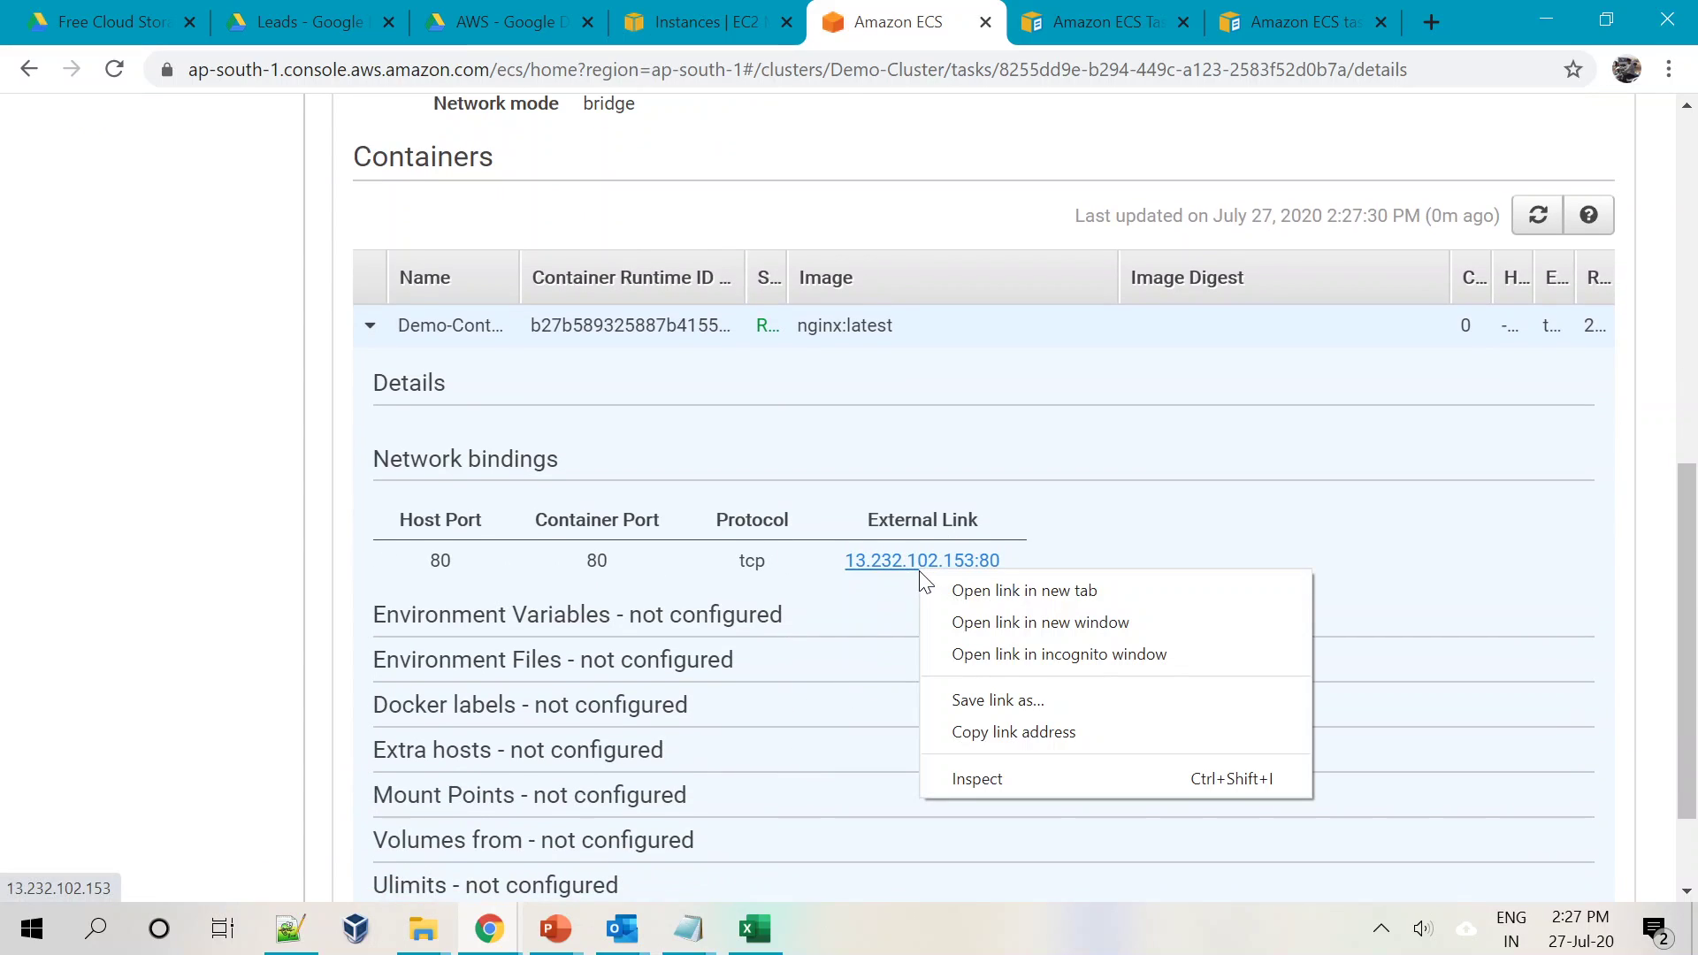
pyautogui.click(990, 592)
pyautogui.hotkey('ctrl', 'Tab')
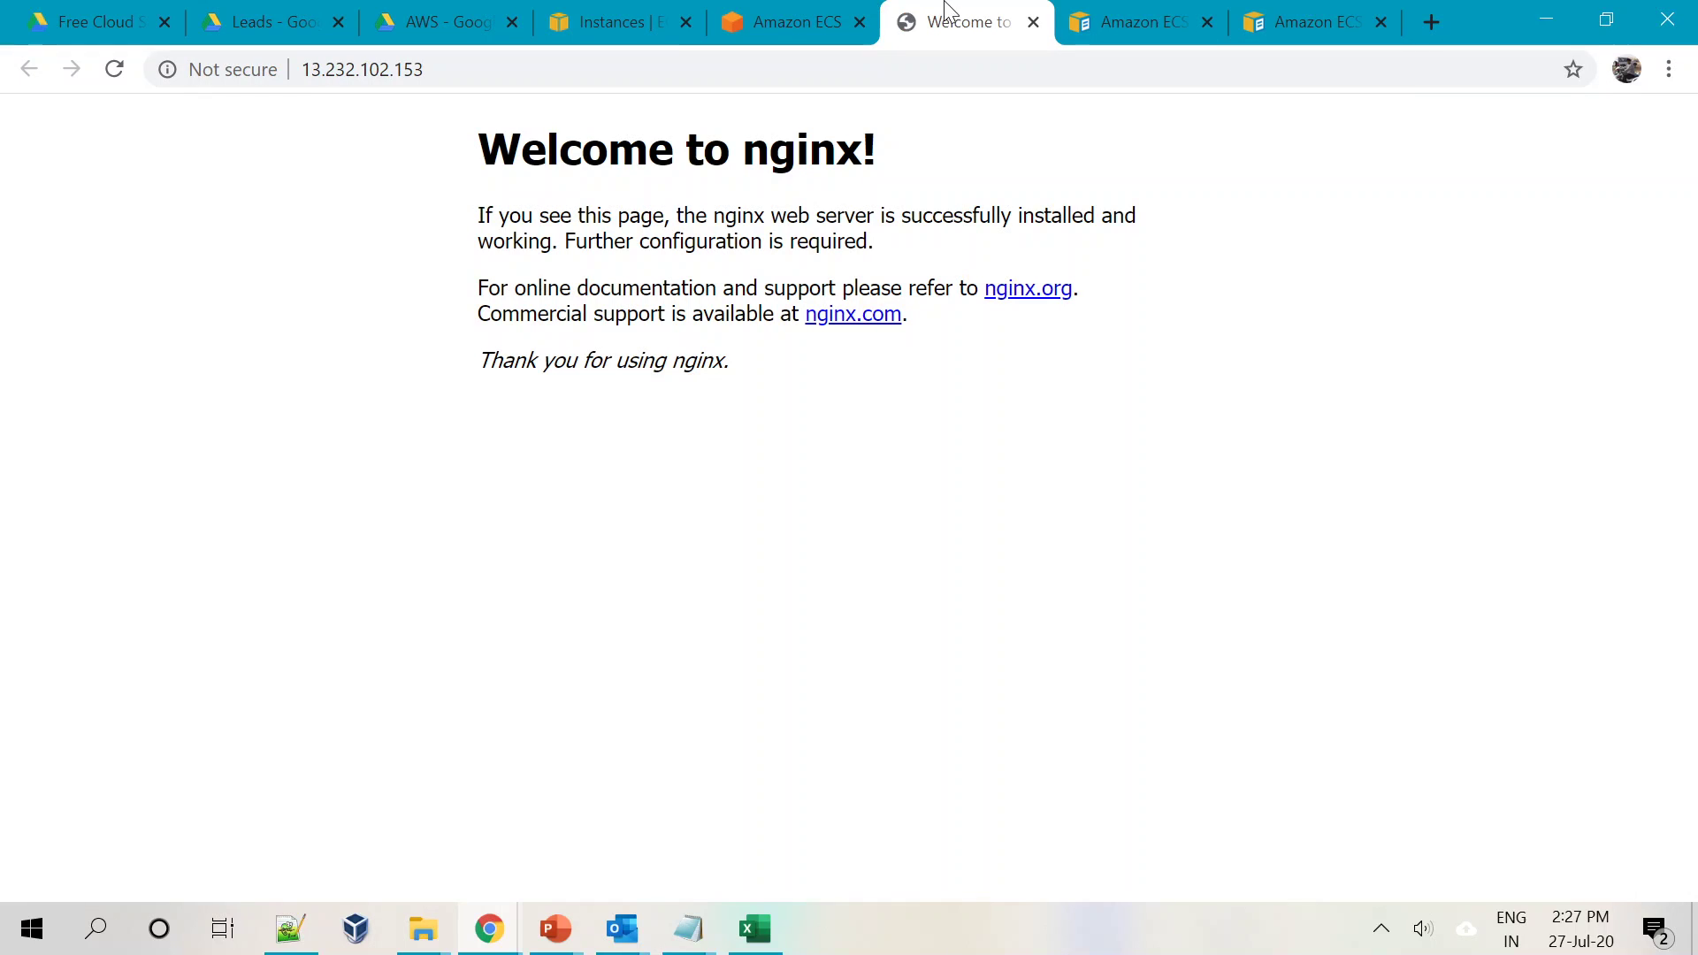
# Switch to the ECS Scenario presentation in PowerPoint and point out Container-1 inside EC2-2
pyautogui.click(563, 943)
pyautogui.click(430, 814)
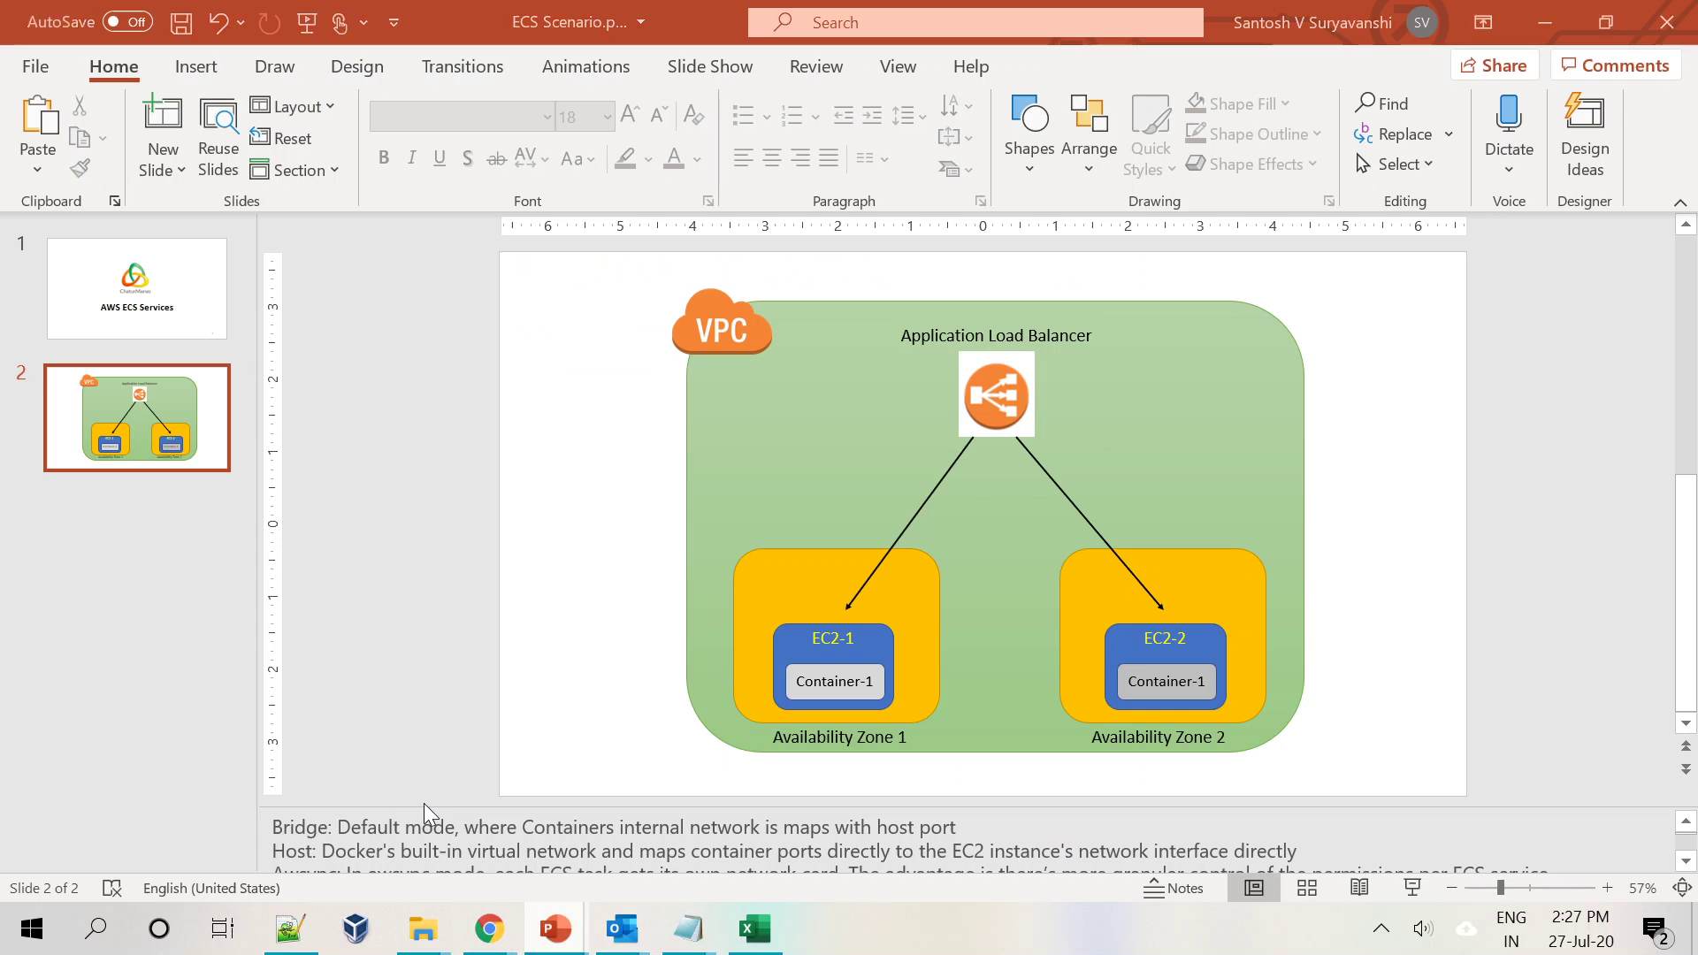
pyautogui.click(1213, 645)
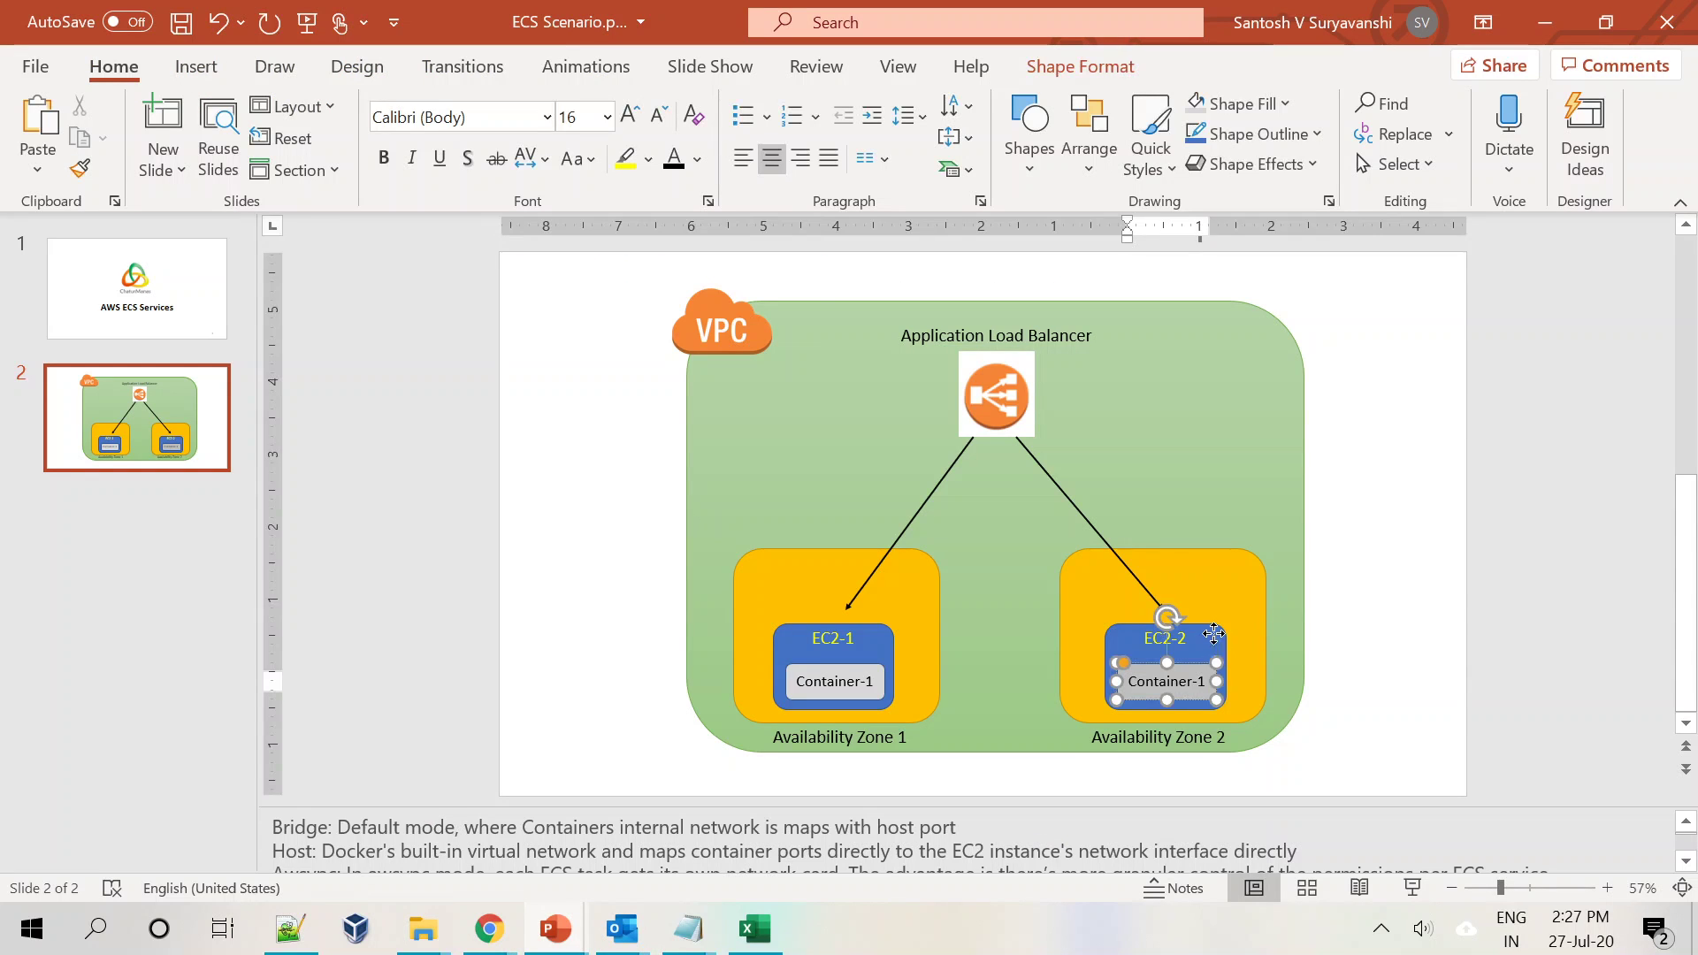
pyautogui.click(1357, 701)
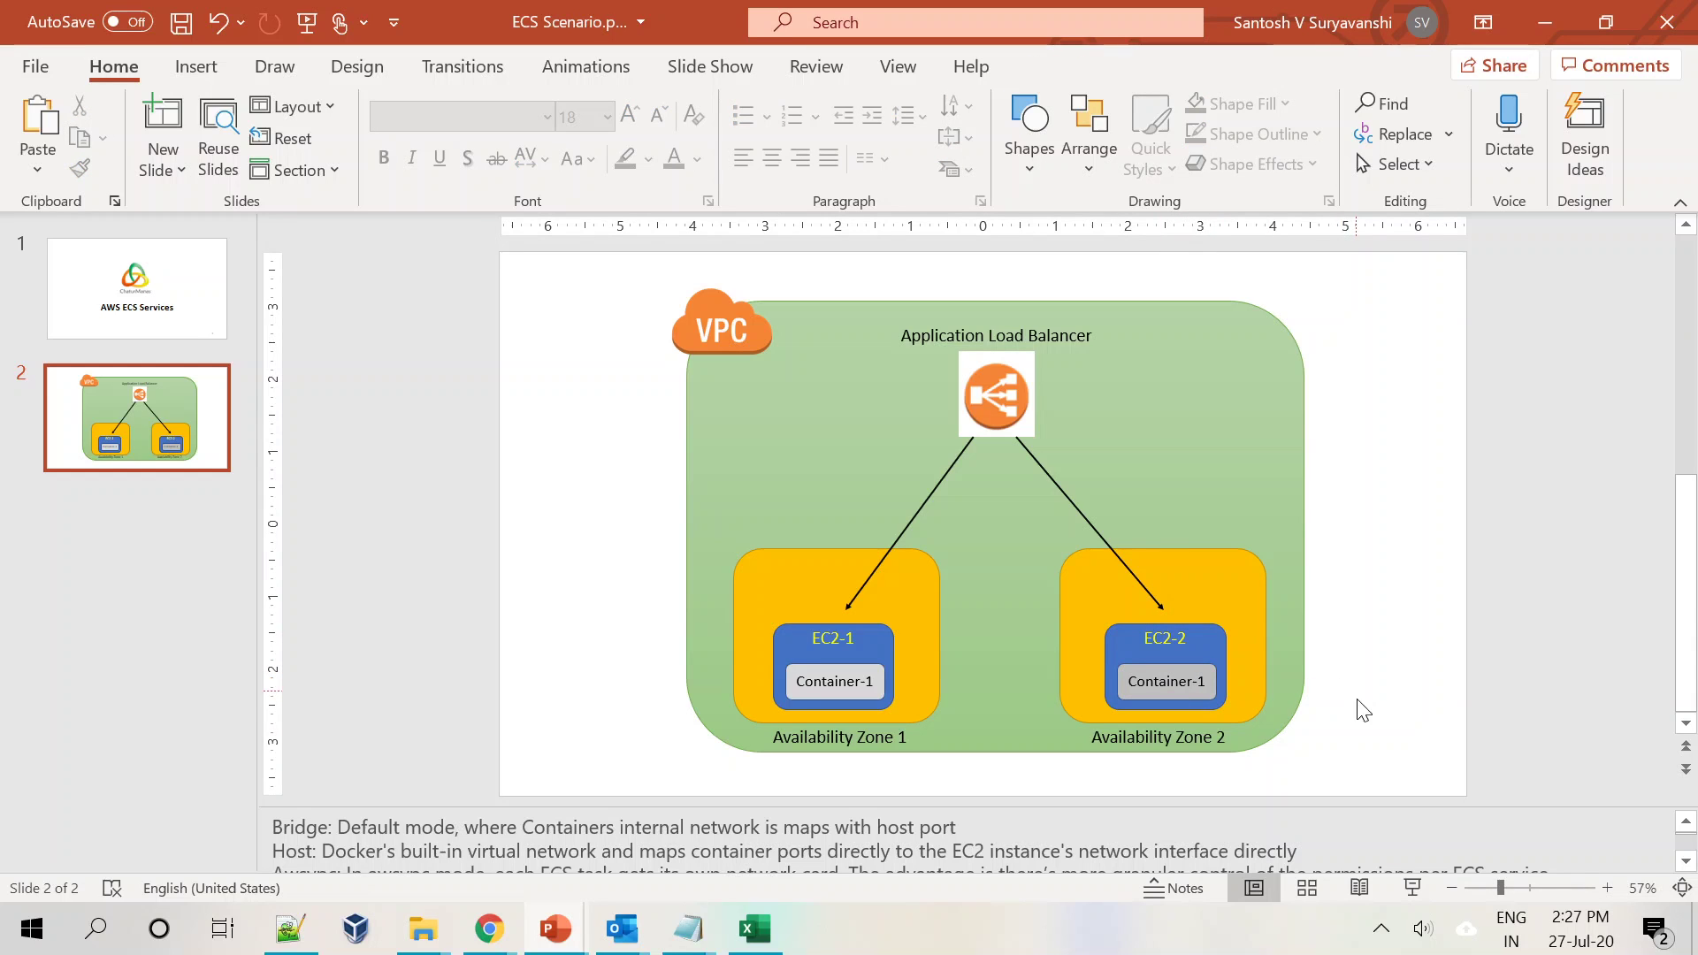
# Return to Demo-Cluster's tasks in Chrome, open the second listed task and expand its Demo-Container network bindings
pyautogui.hotkey('alt', 'Tab')
pyautogui.click(793, 12)
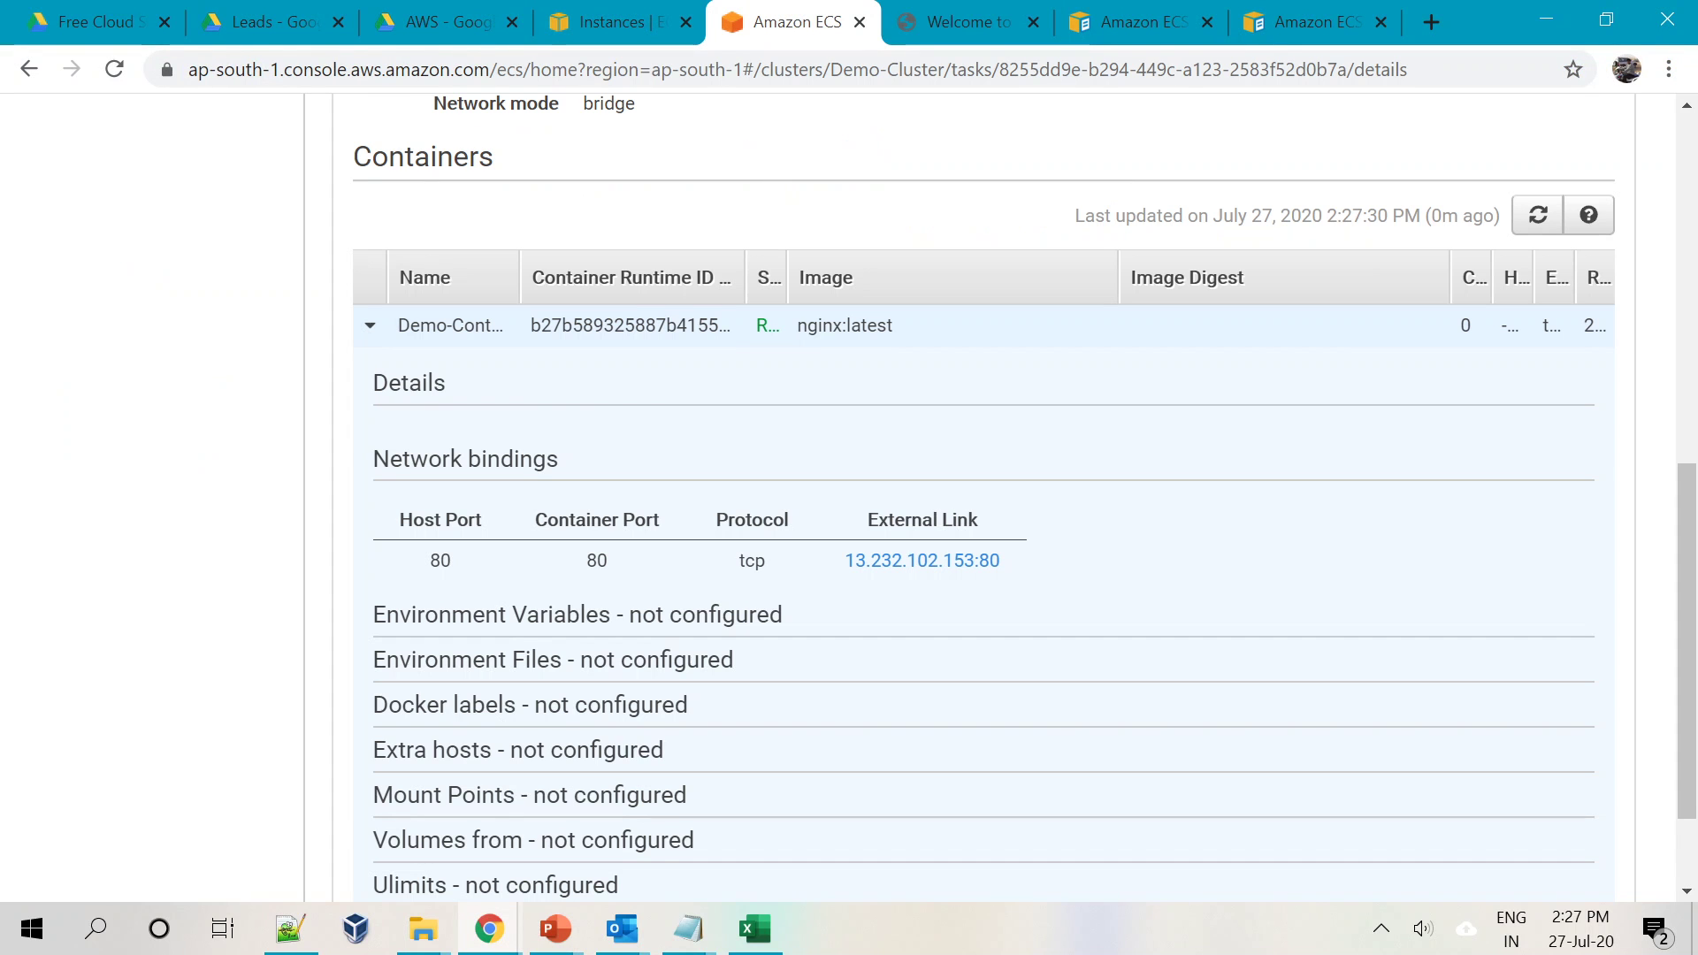
pyautogui.scroll(8, 607, 425)
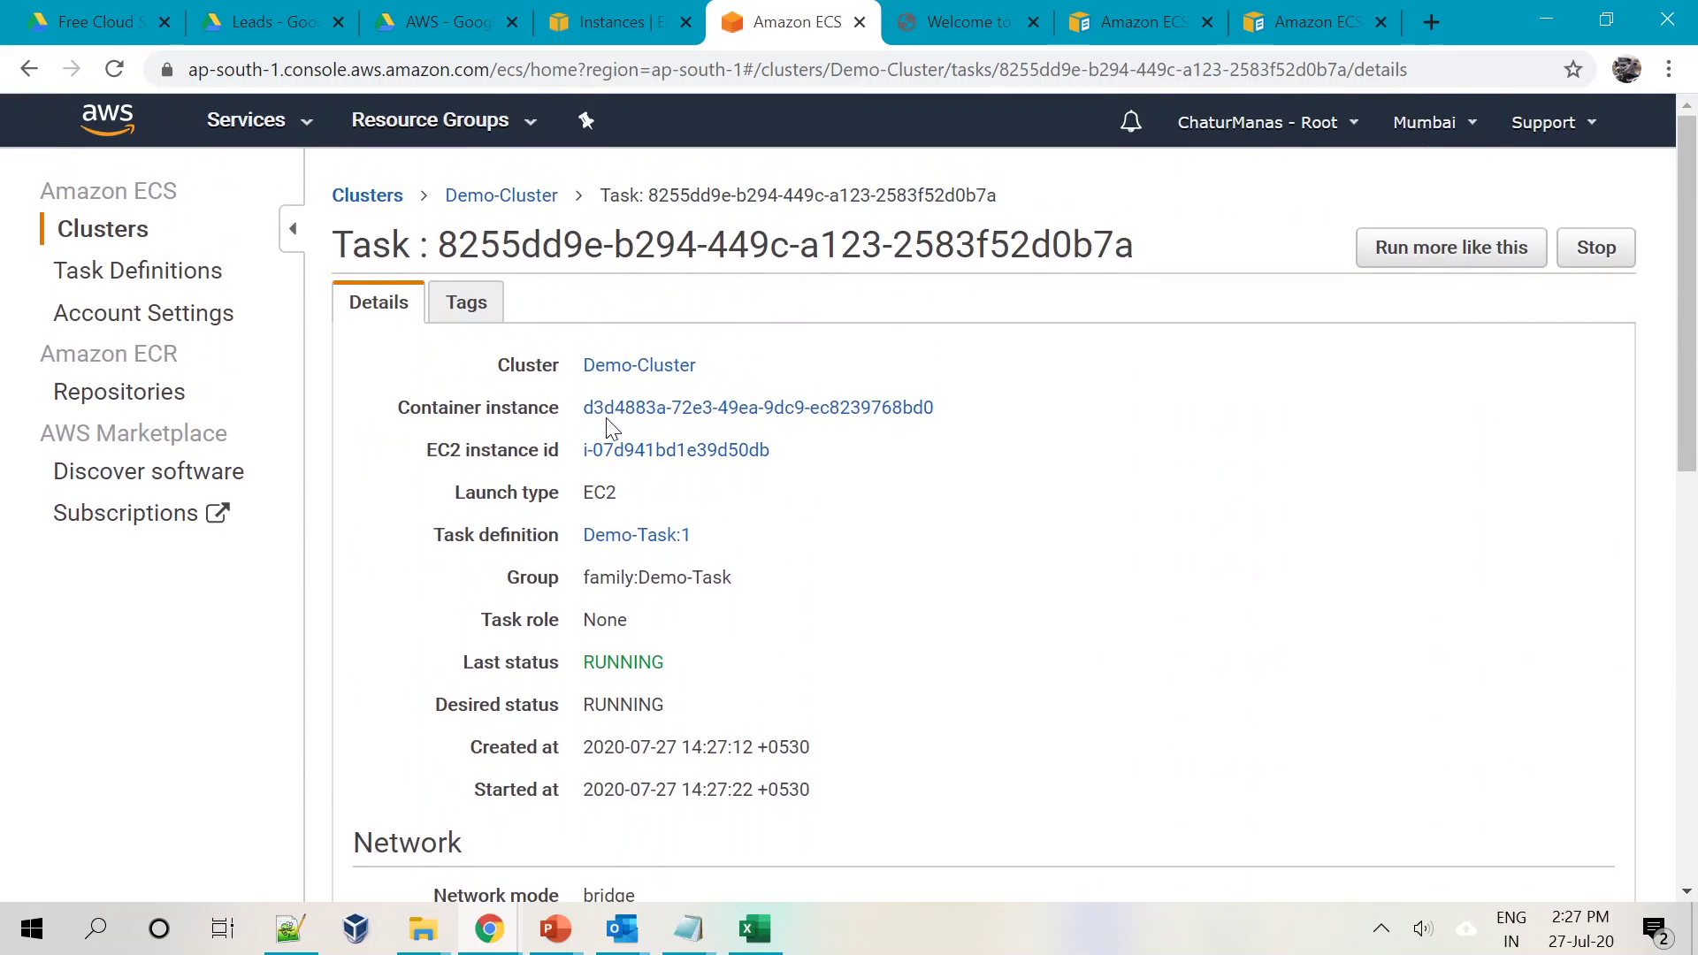
pyautogui.click(496, 206)
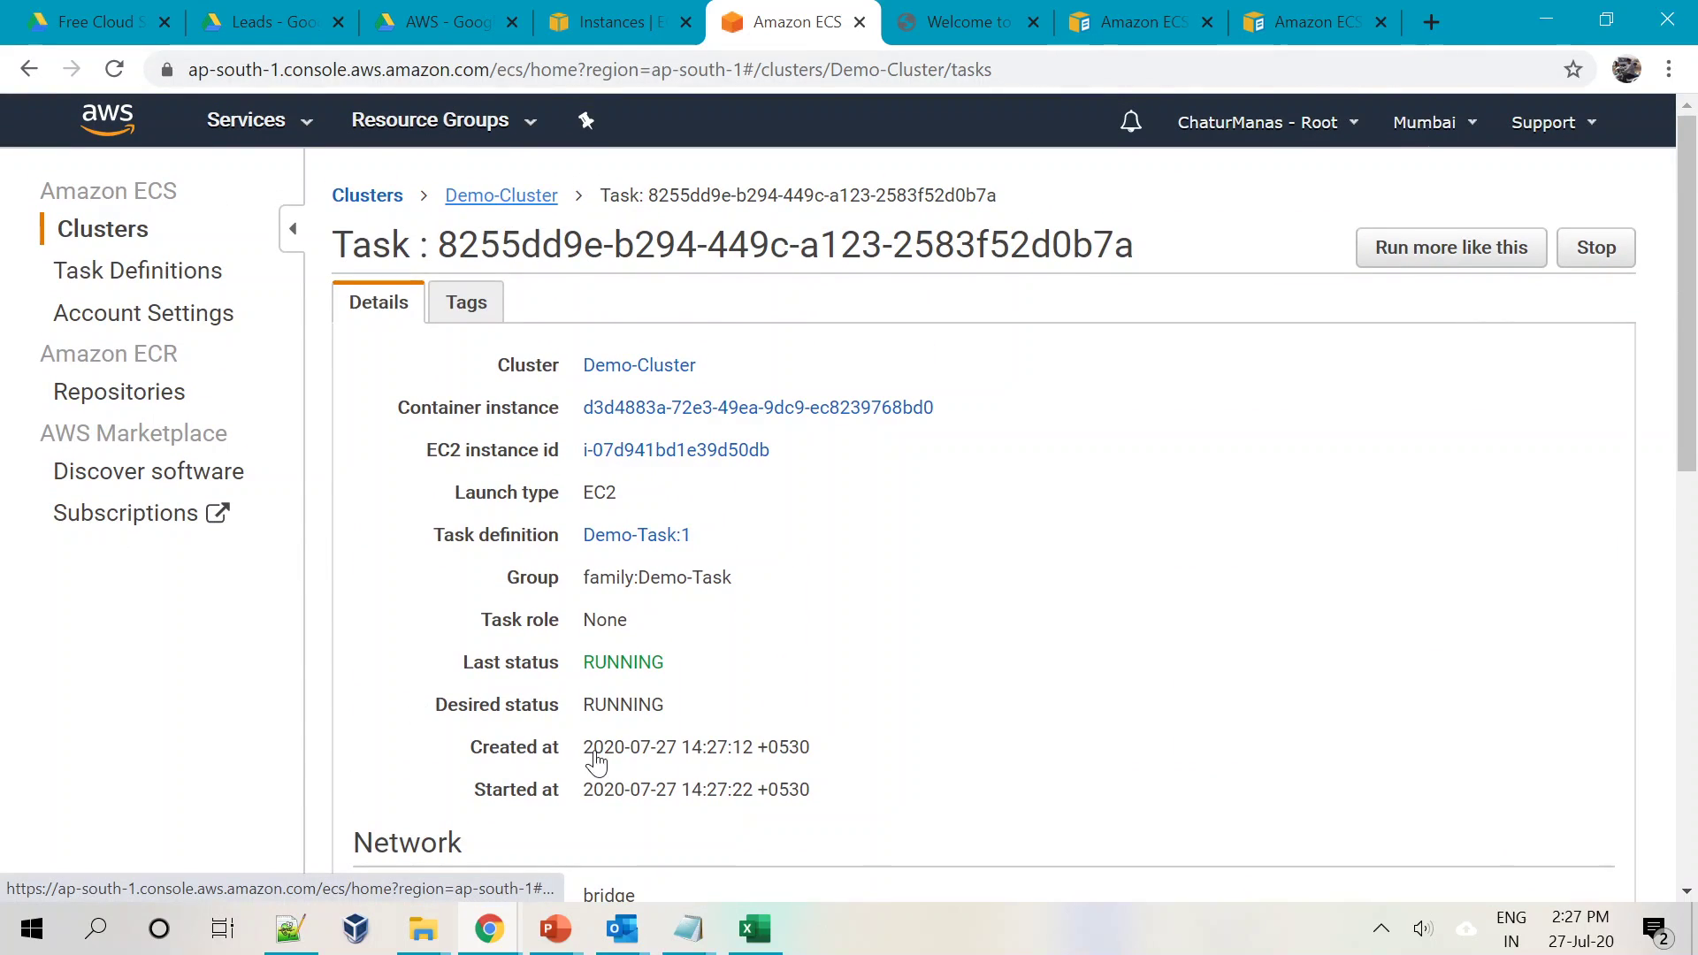
pyautogui.scroll(-3, 586, 757)
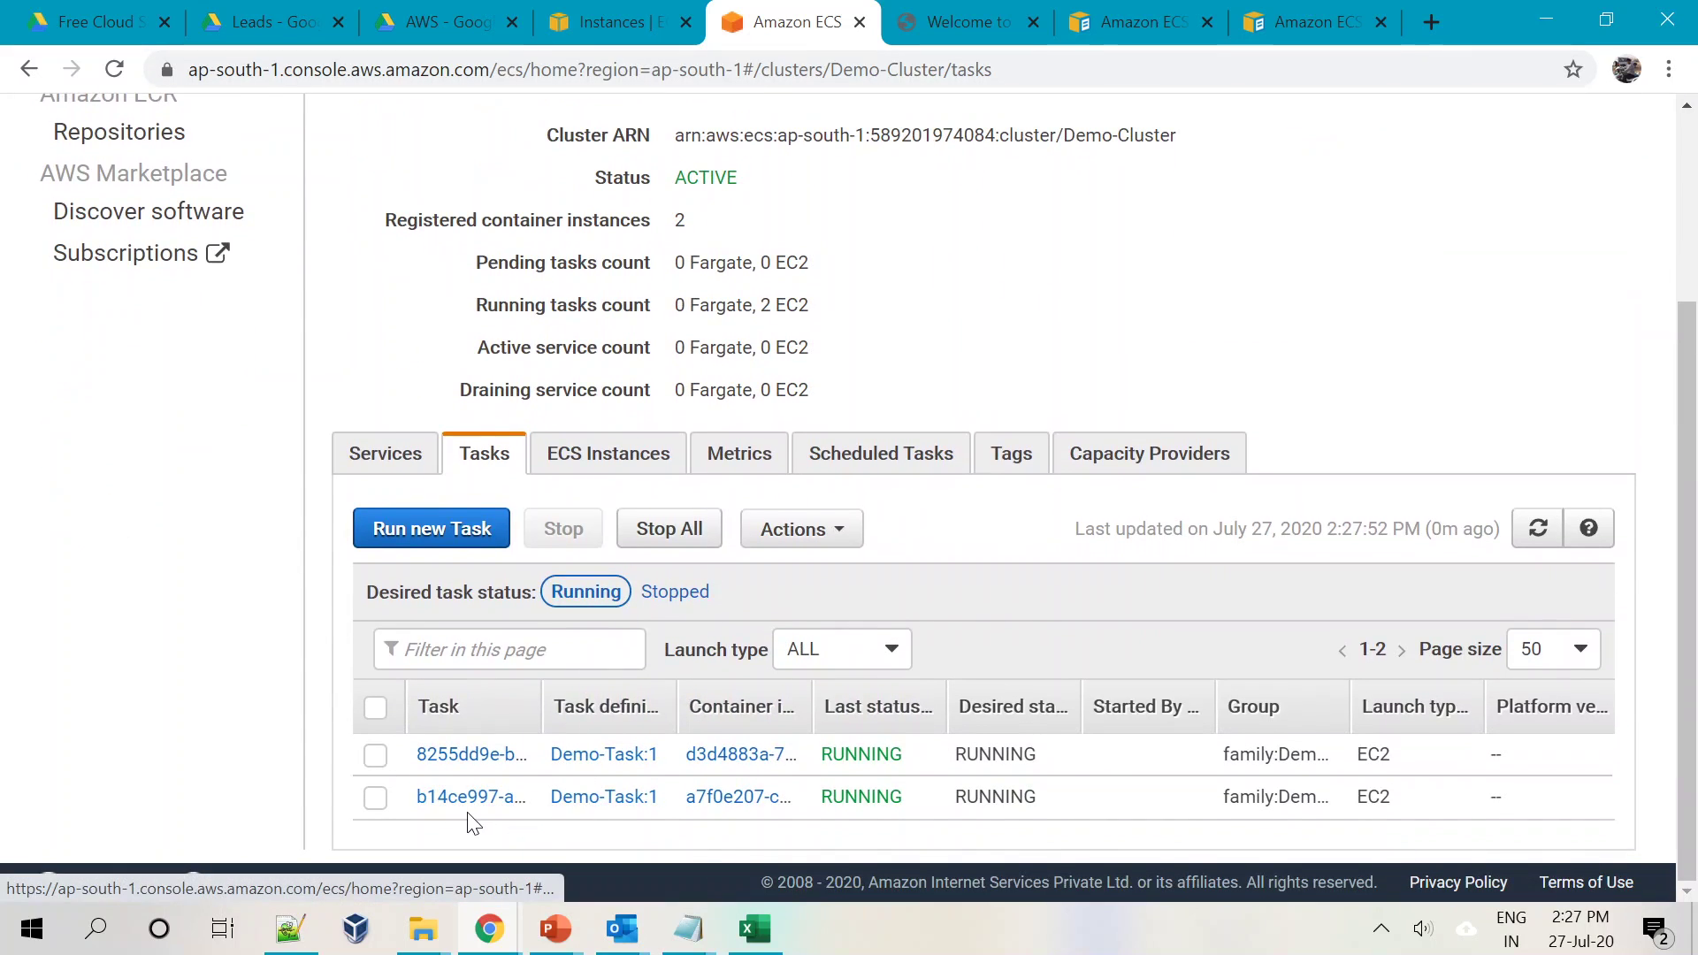
pyautogui.click(451, 797)
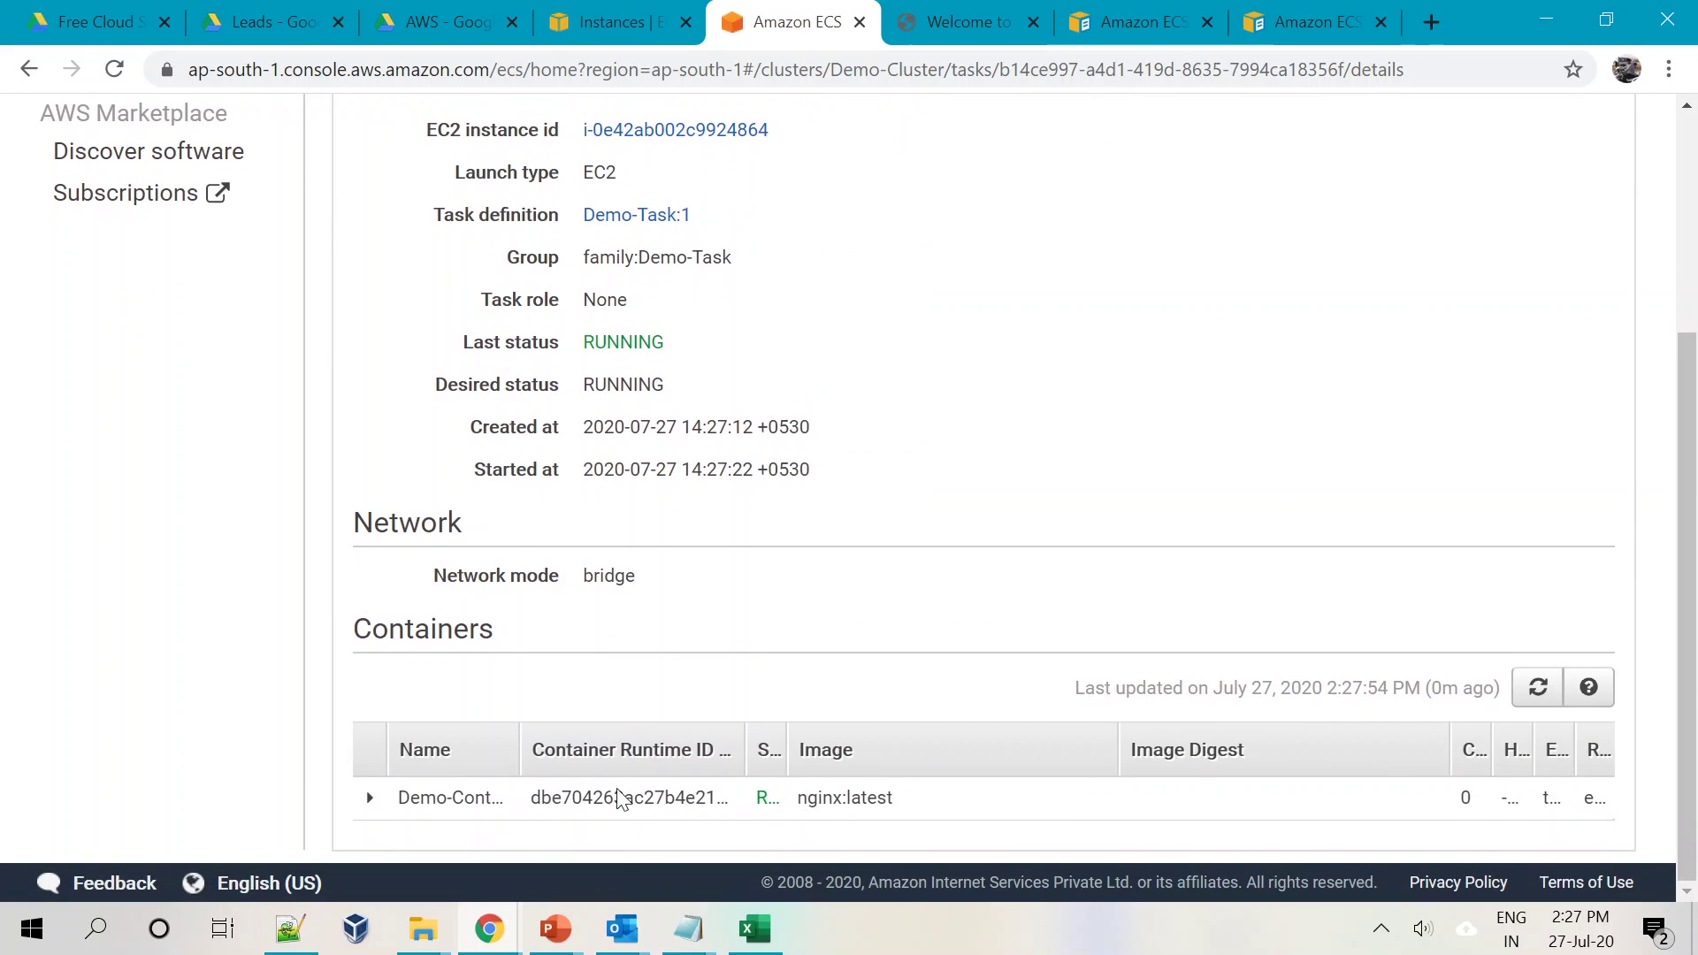
pyautogui.click(358, 803)
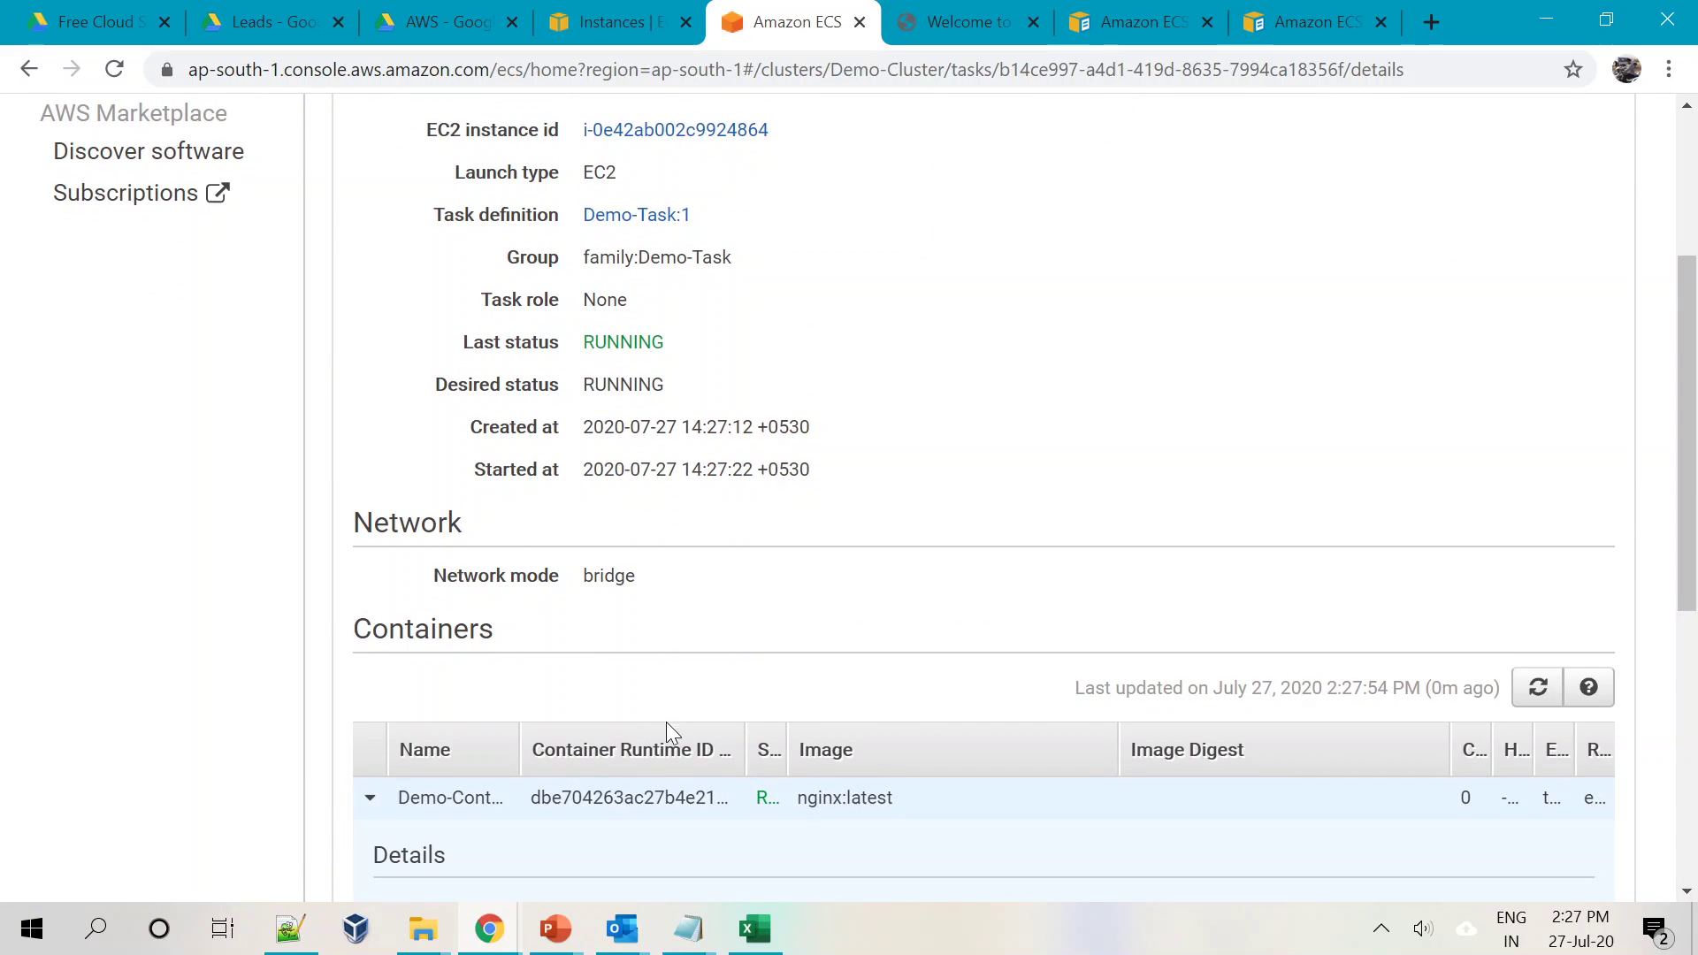
pyautogui.scroll(-3, 672, 734)
pyautogui.scroll(-2, 677, 757)
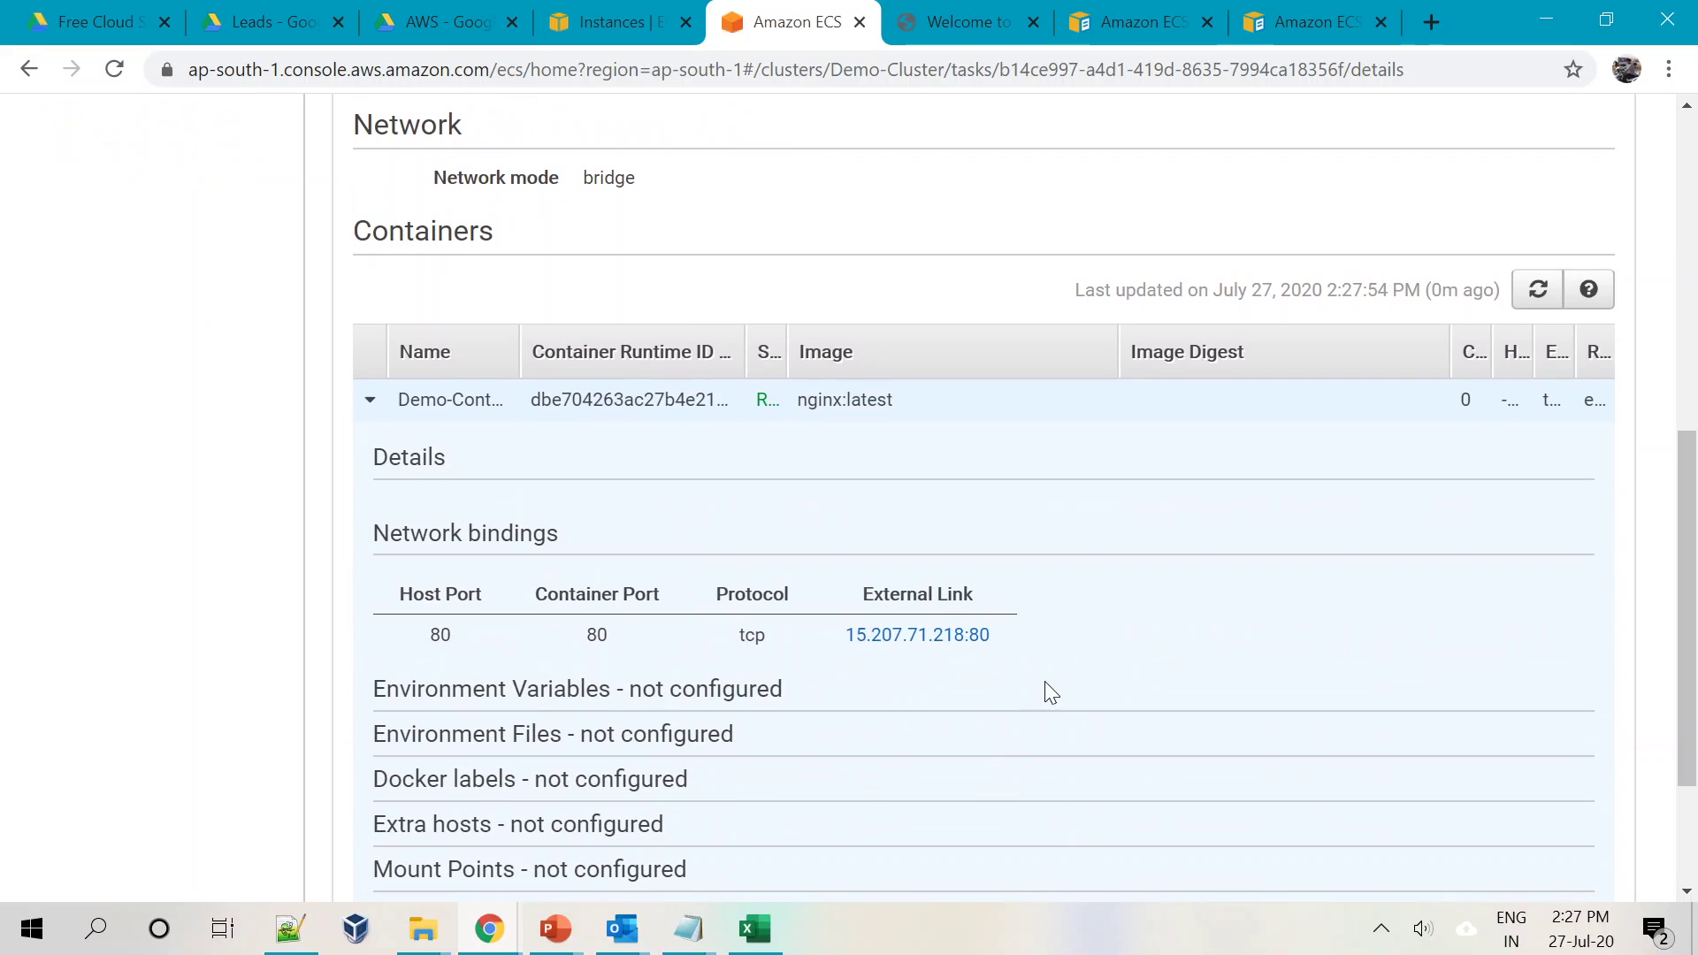
# Open the second task's external container link in a new browser tab and compare the pages served by both tasks
pyautogui.rightClick(880, 633)
pyautogui.click(996, 650)
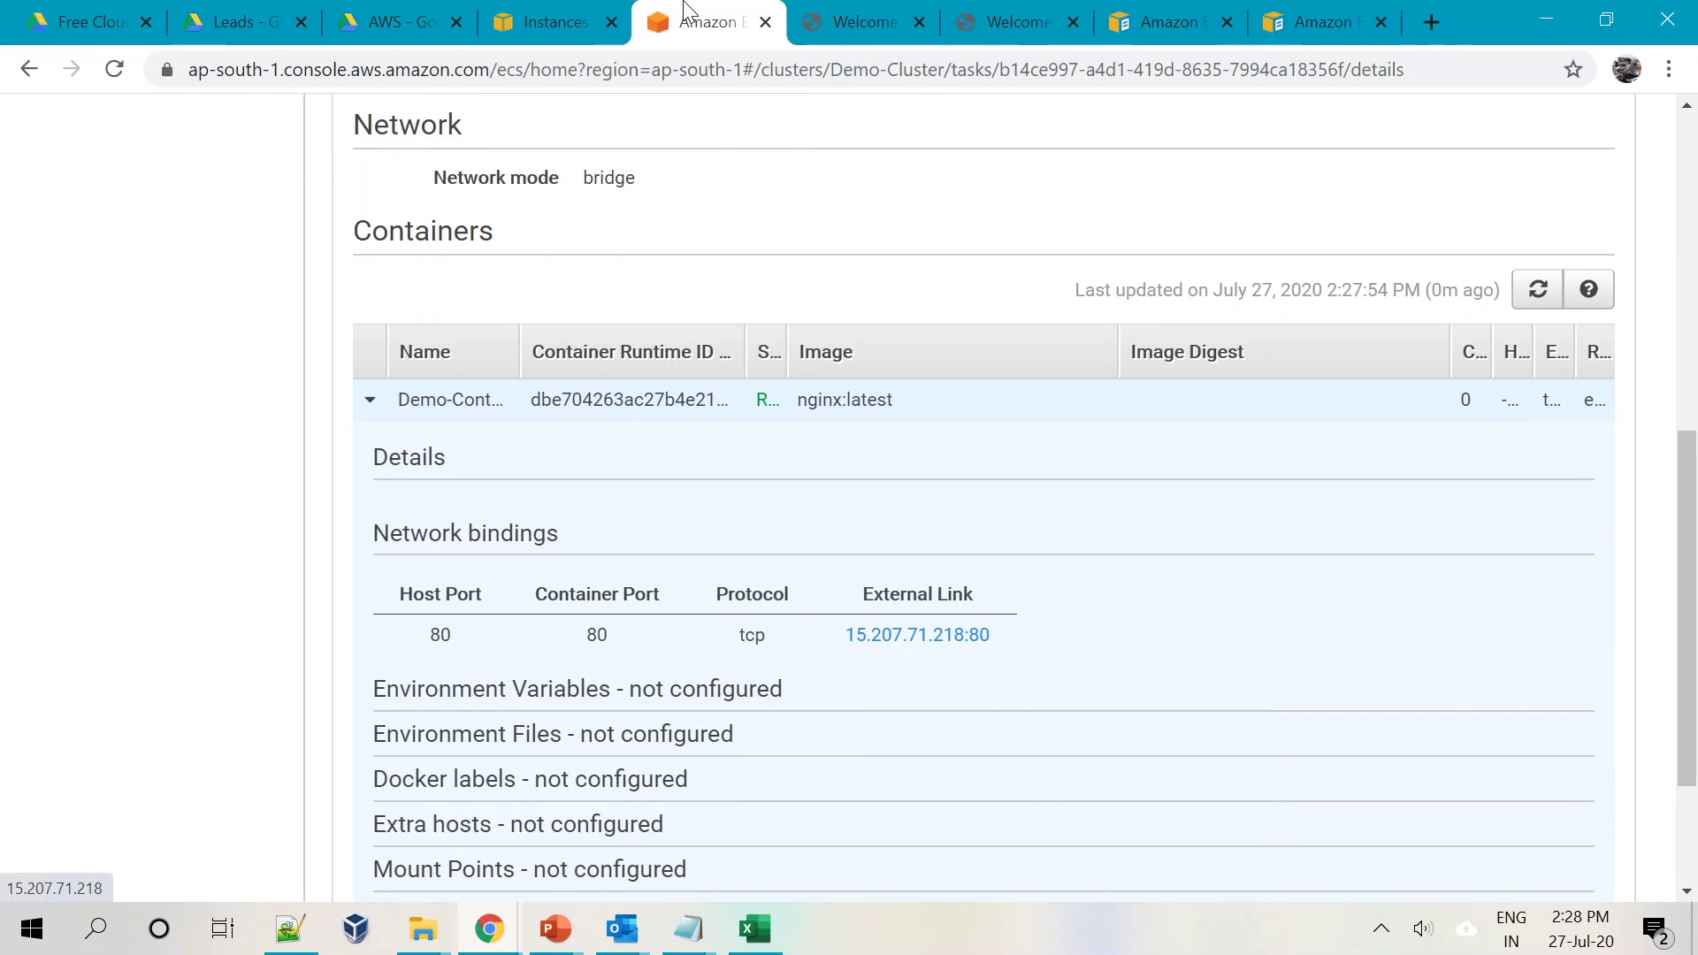
pyautogui.click(1000, 21)
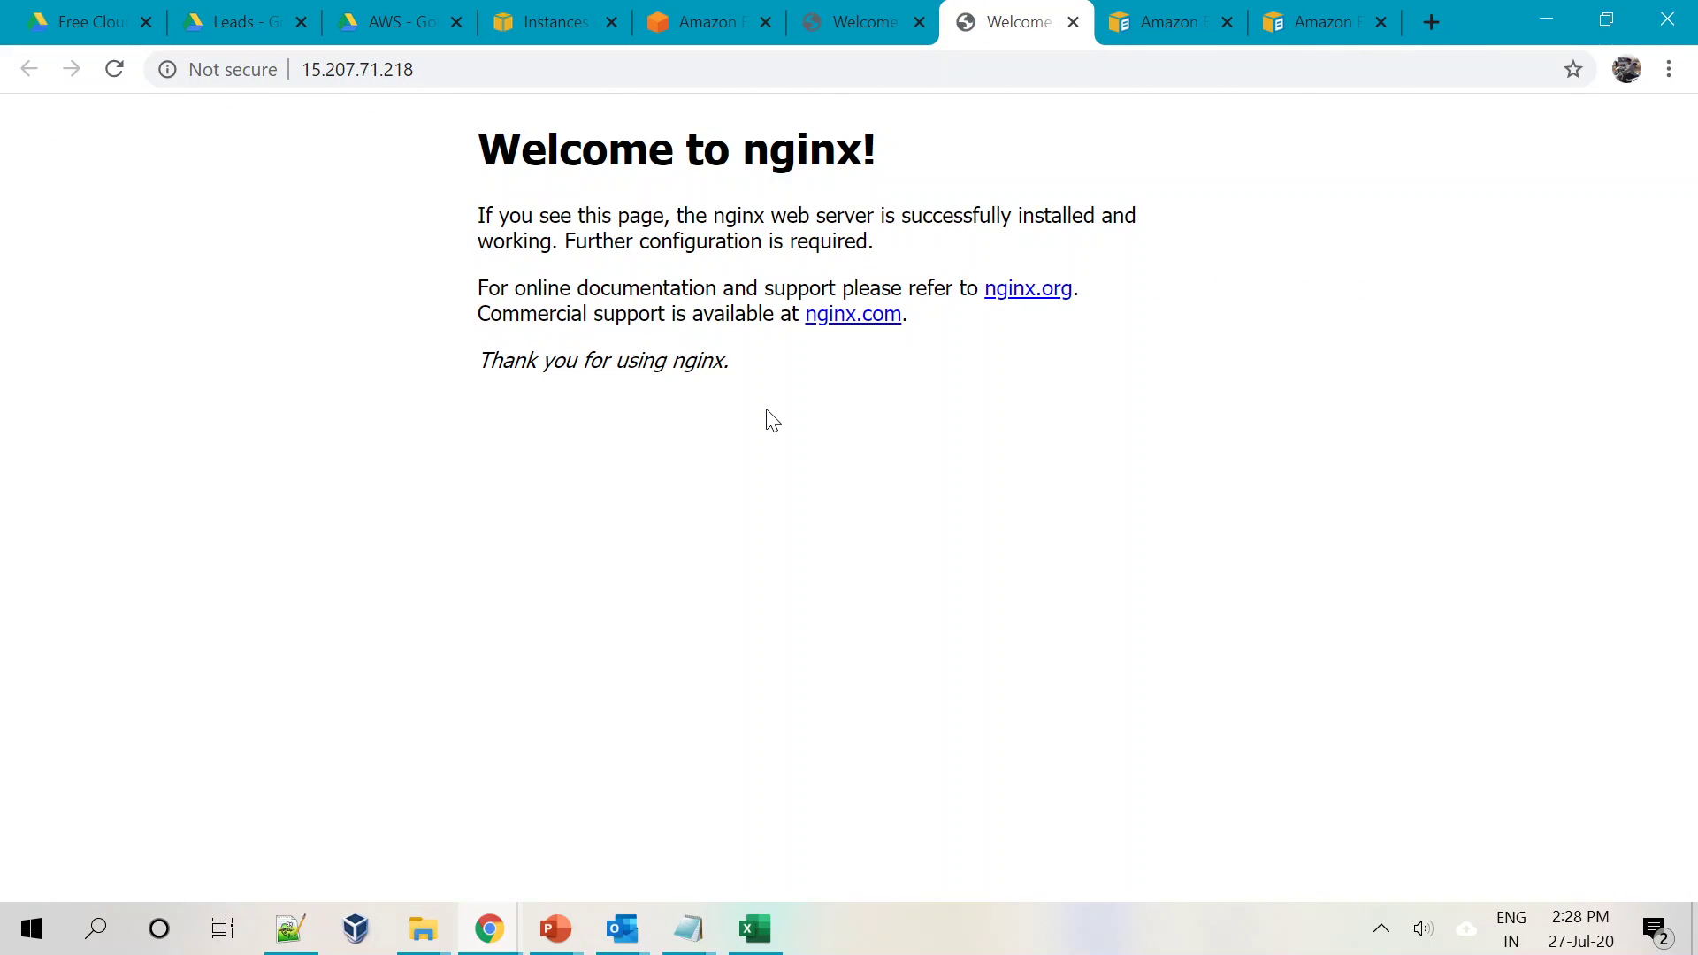
pyautogui.click(864, 12)
pyautogui.click(974, 13)
# Compare the public IP addresses and availability zones of the two Demo-Cluster instances in the EC2 Instances list
pyautogui.click(549, 23)
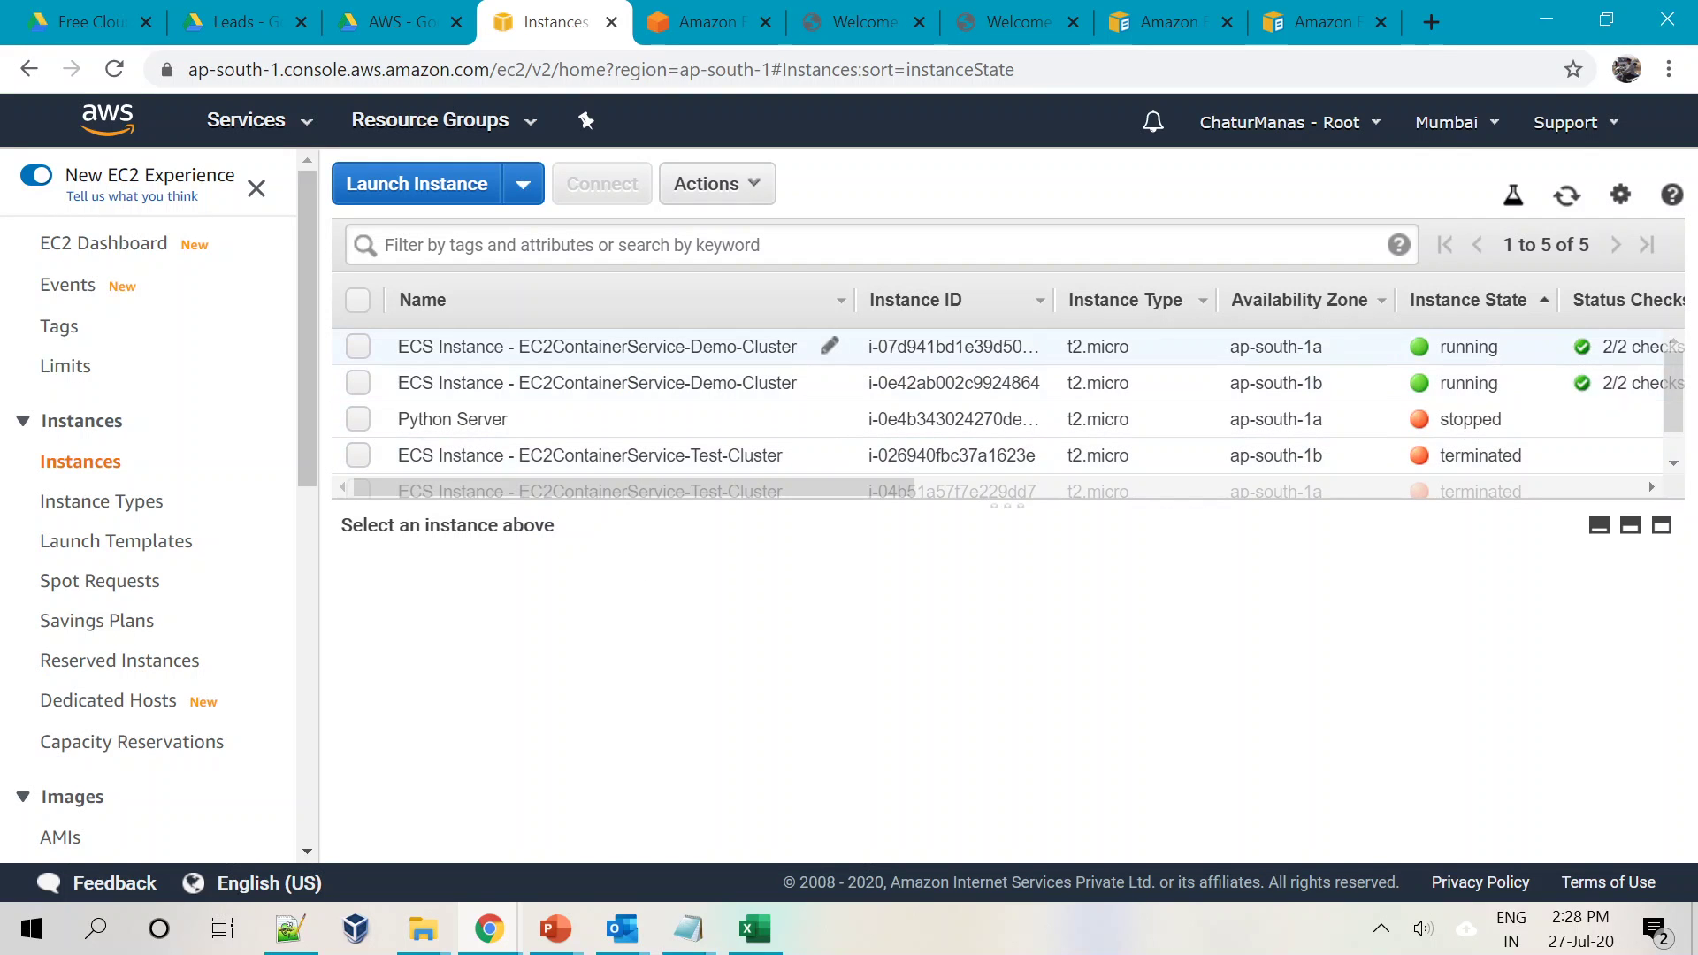
pyautogui.click(619, 346)
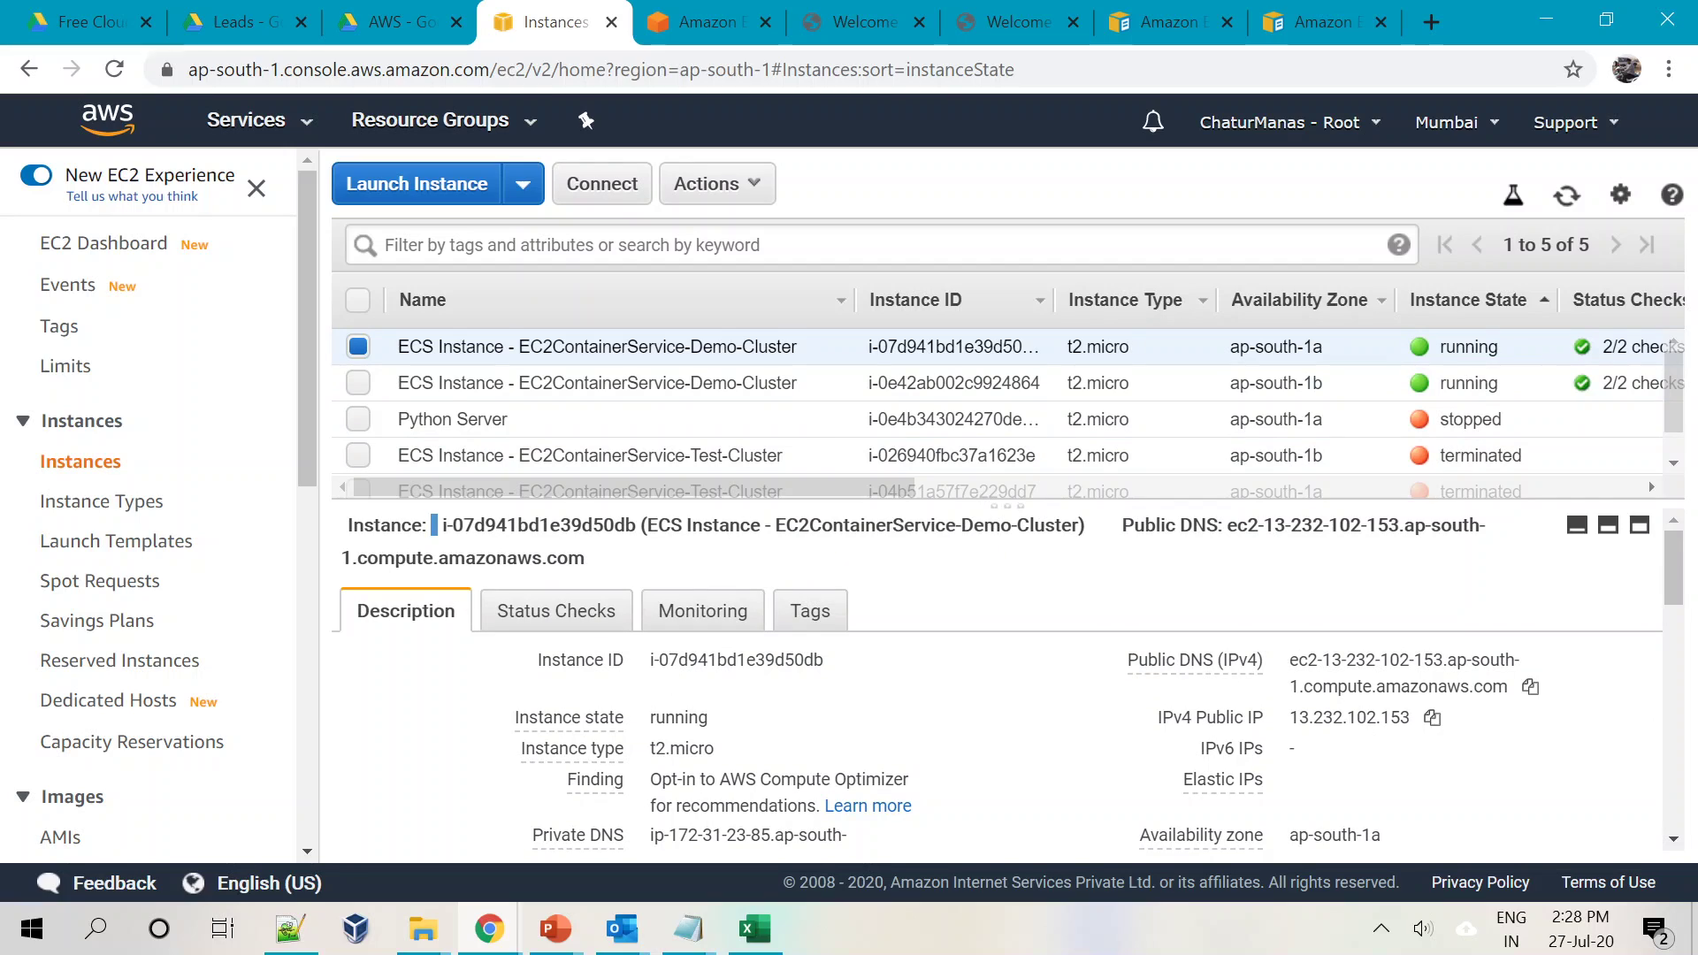
pyautogui.click(619, 382)
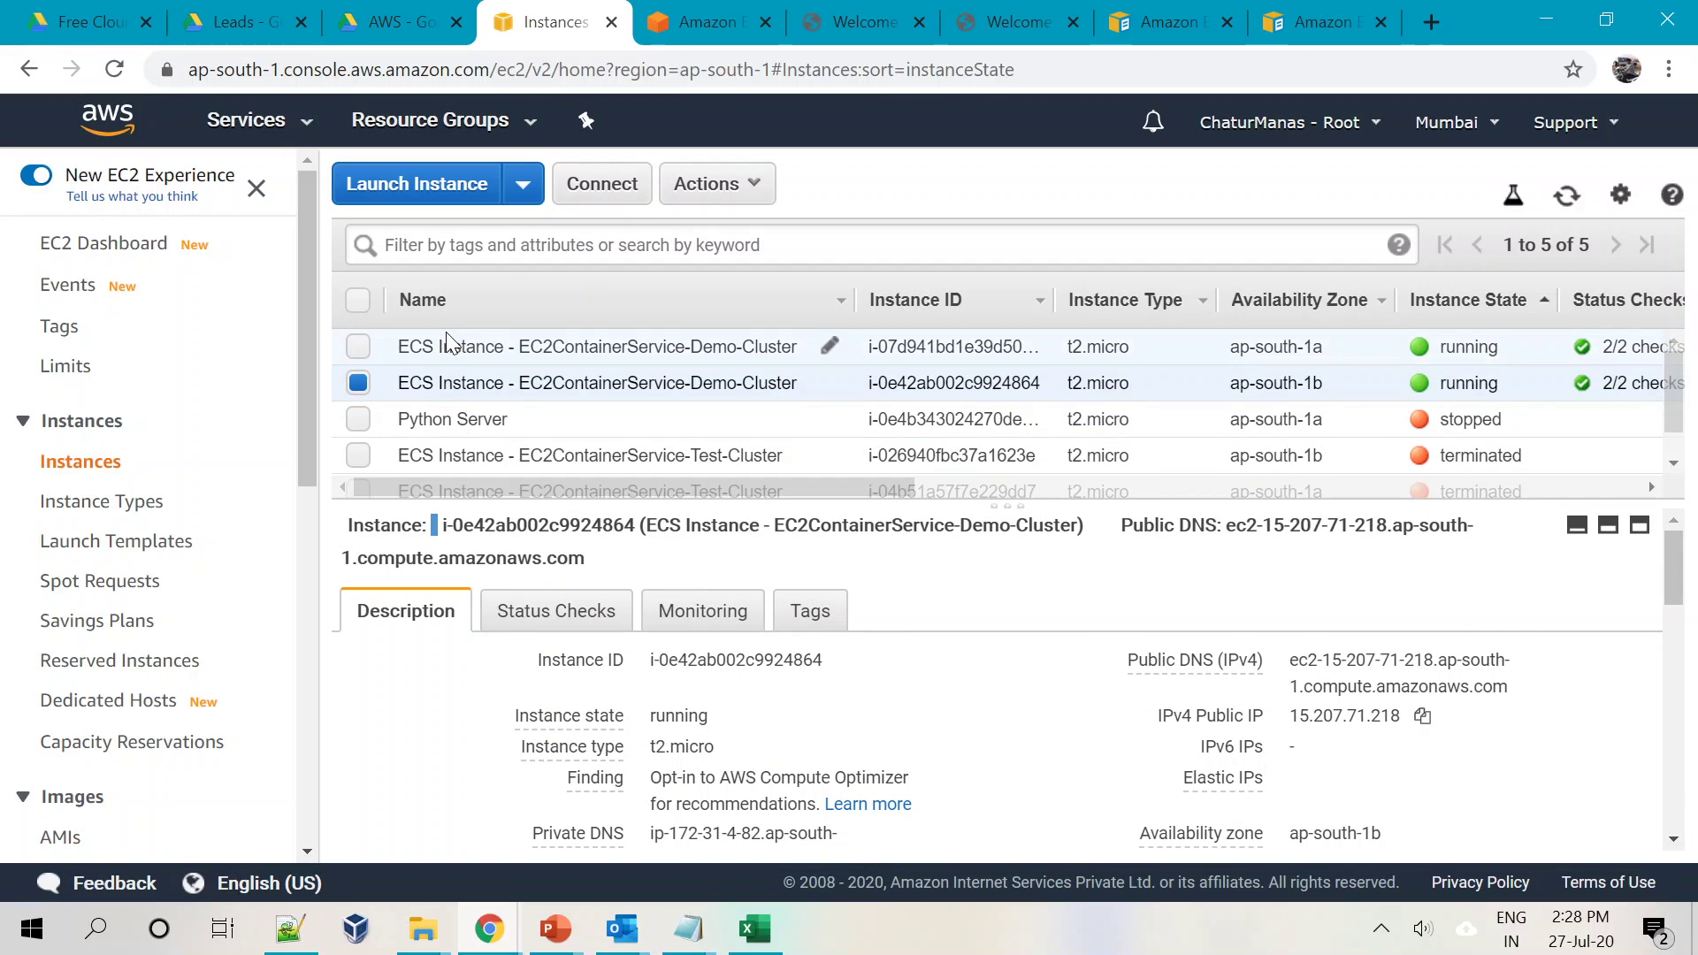
pyautogui.click(566, 347)
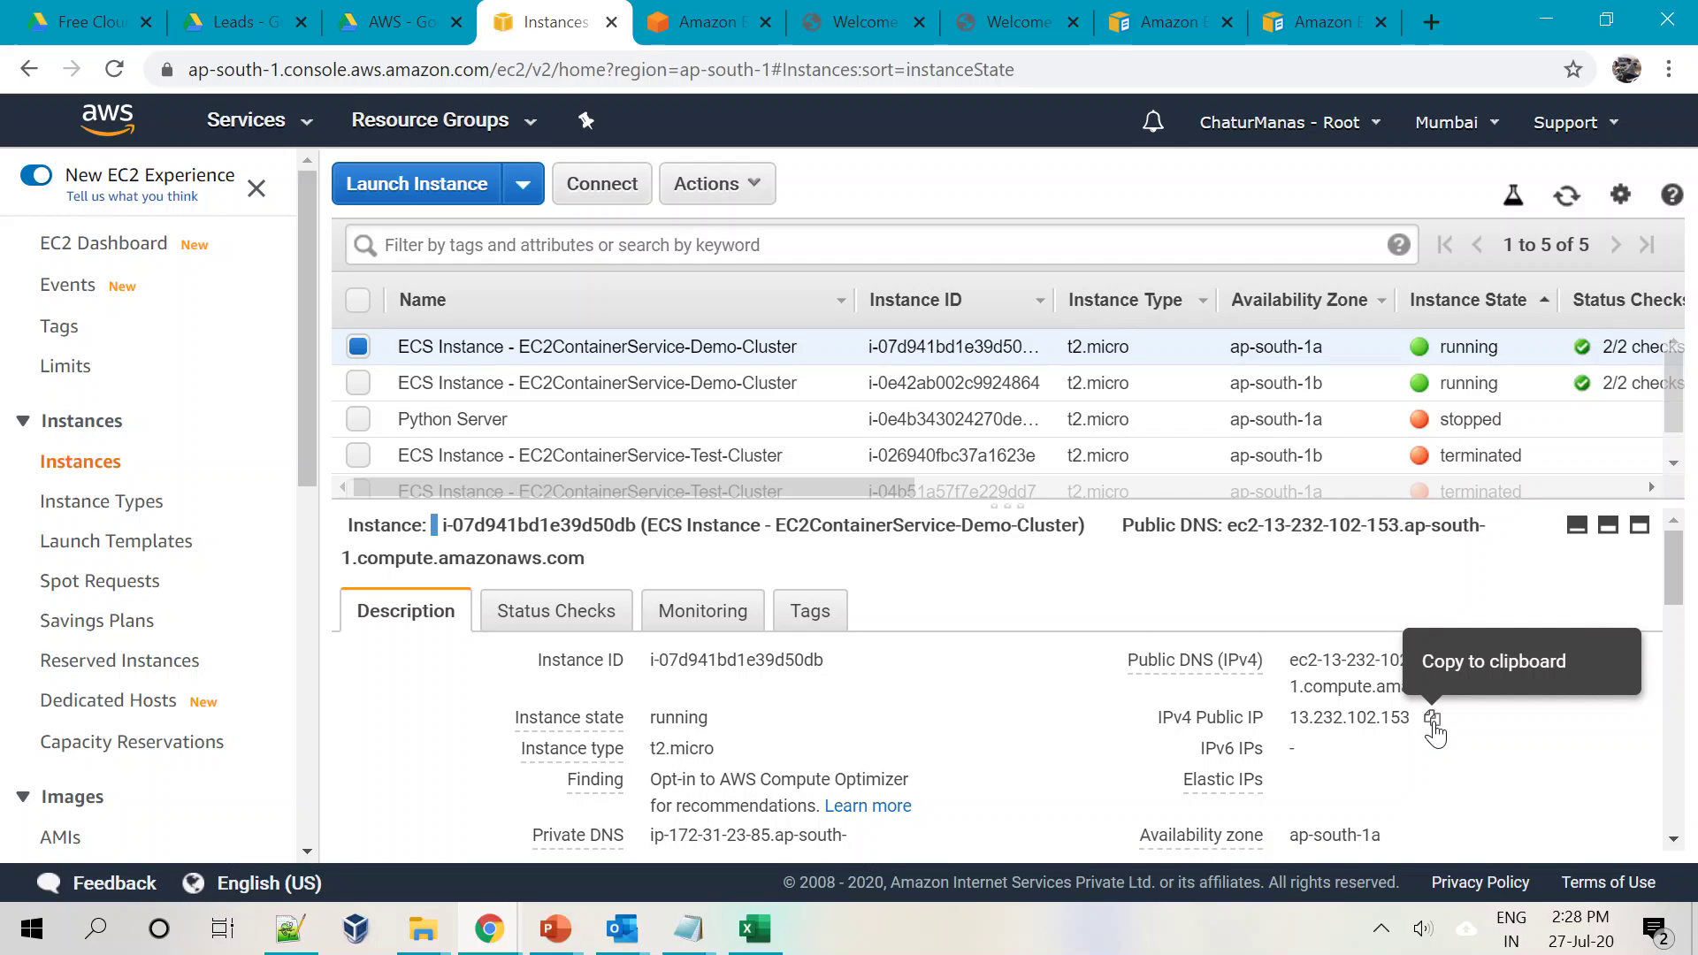
# Copy the public IP of Demo-Cluster's ap-south-1a instance and load it with port 80 in the first nginx browser tab
pyautogui.click(1432, 717)
pyautogui.click(841, 11)
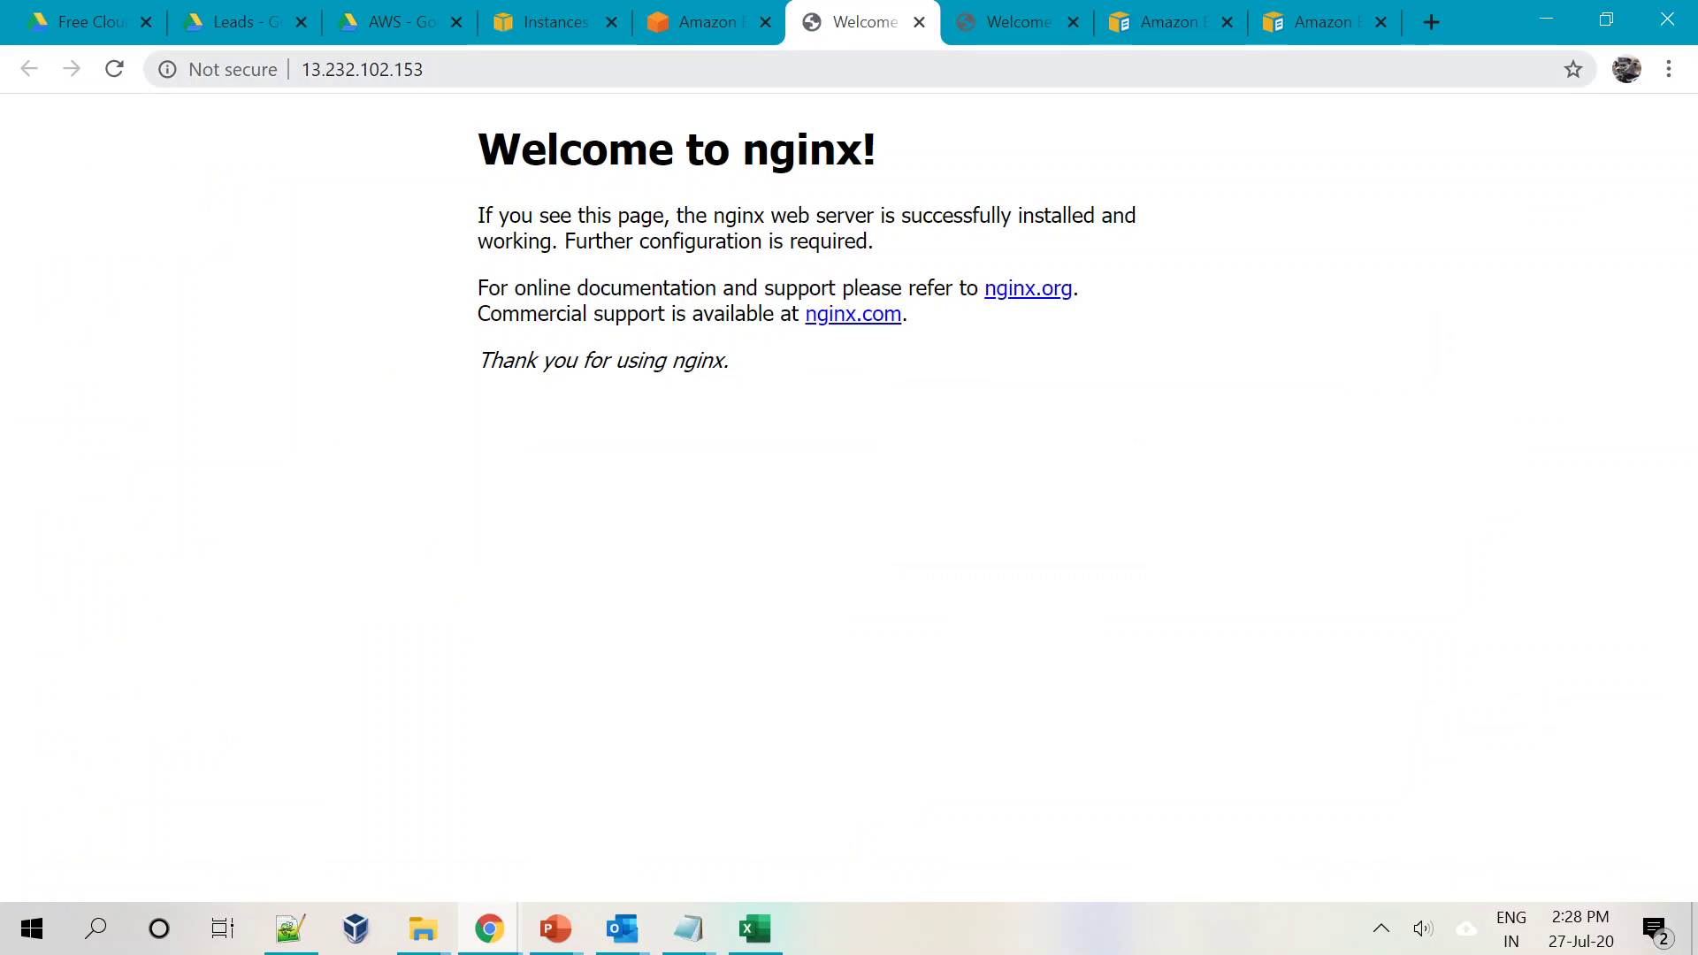
pyautogui.click(250, 69)
pyautogui.hotkey('ctrl', 'v')
pyautogui.press('Return')
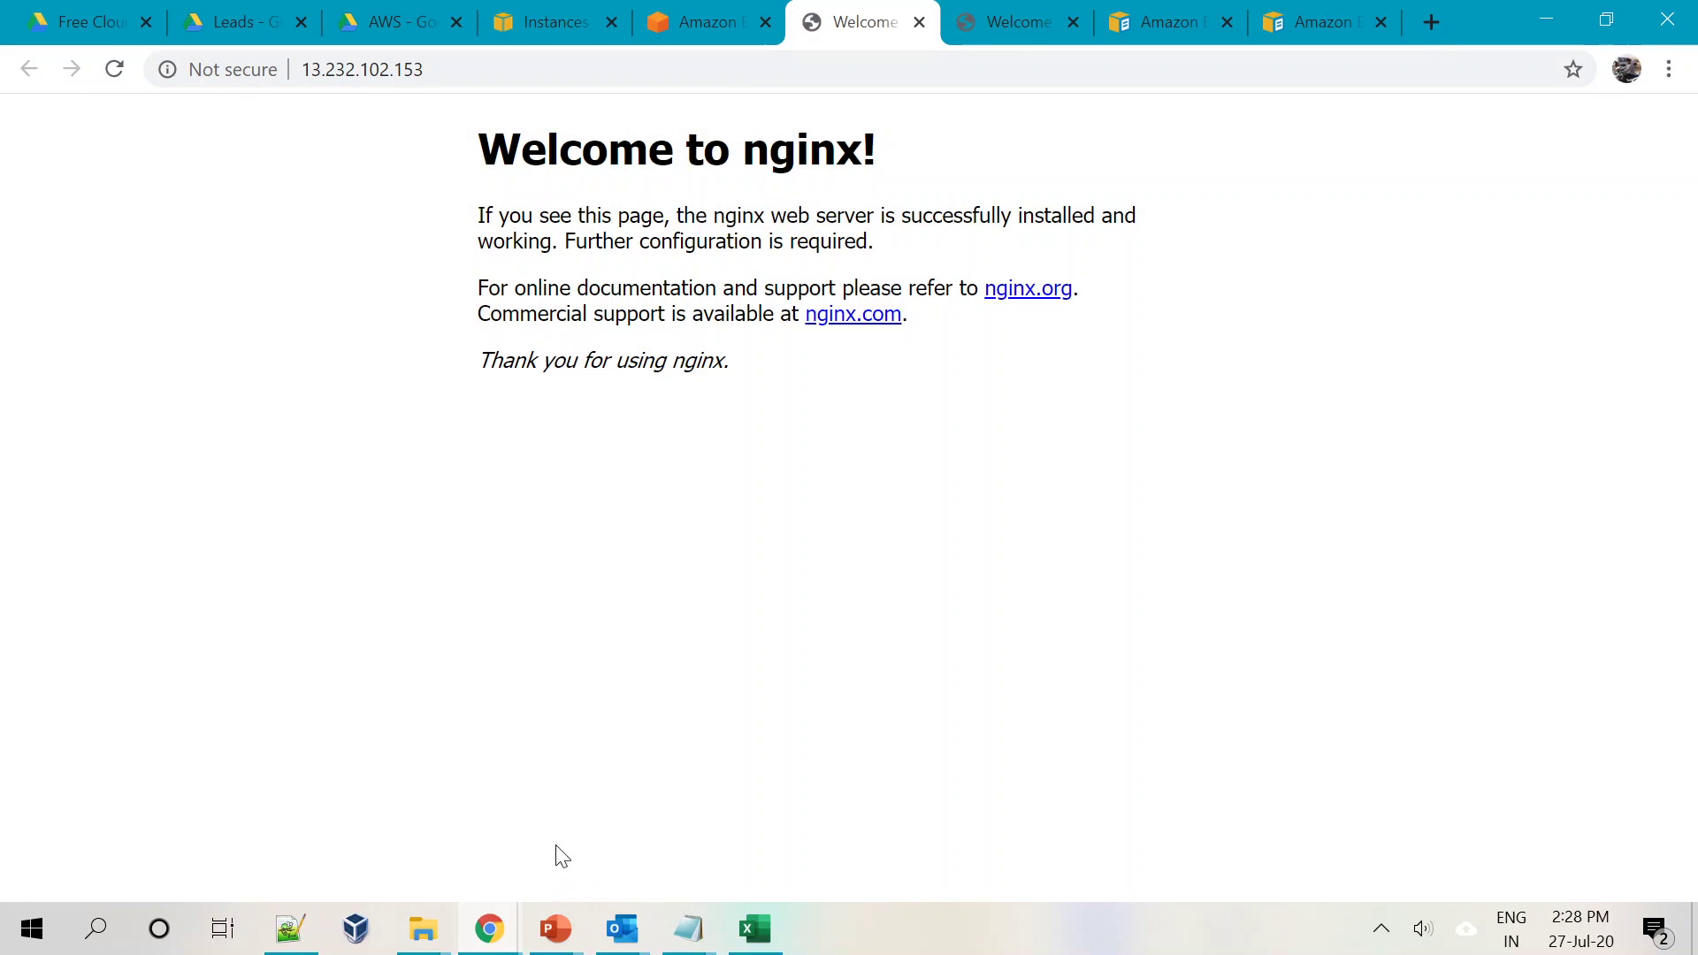
pyautogui.hotkey('ctrl', 'l')
pyautogui.click(425, 69)
pyautogui.write(':80')
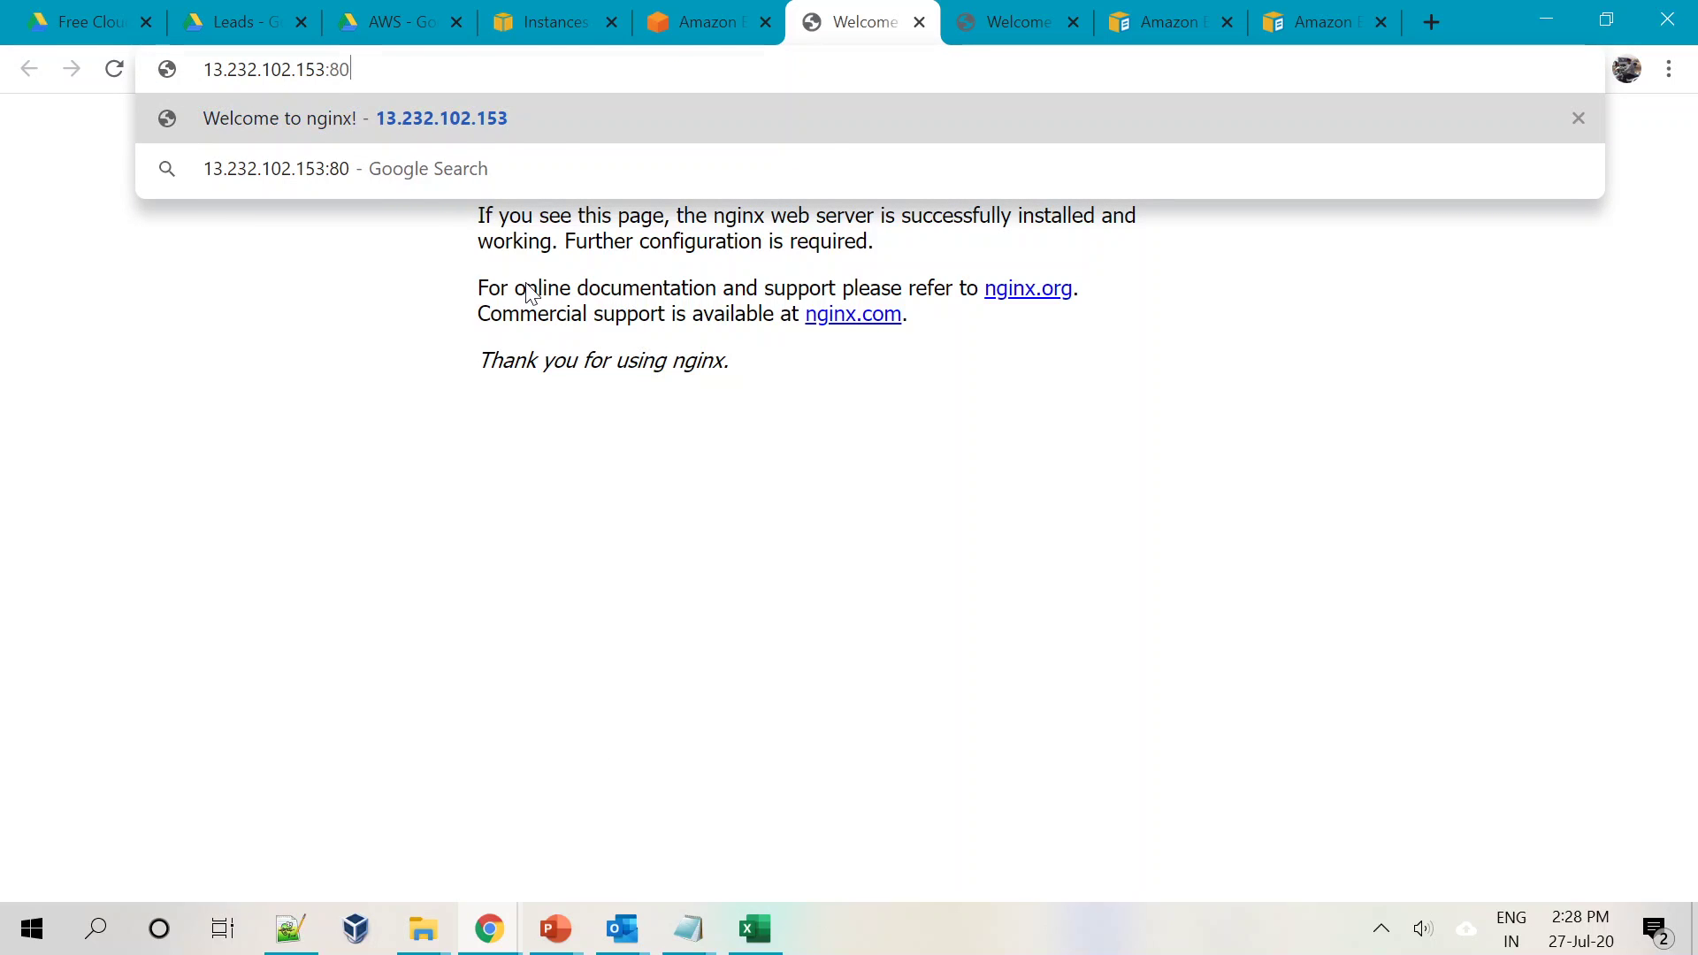
pyautogui.press('Return')
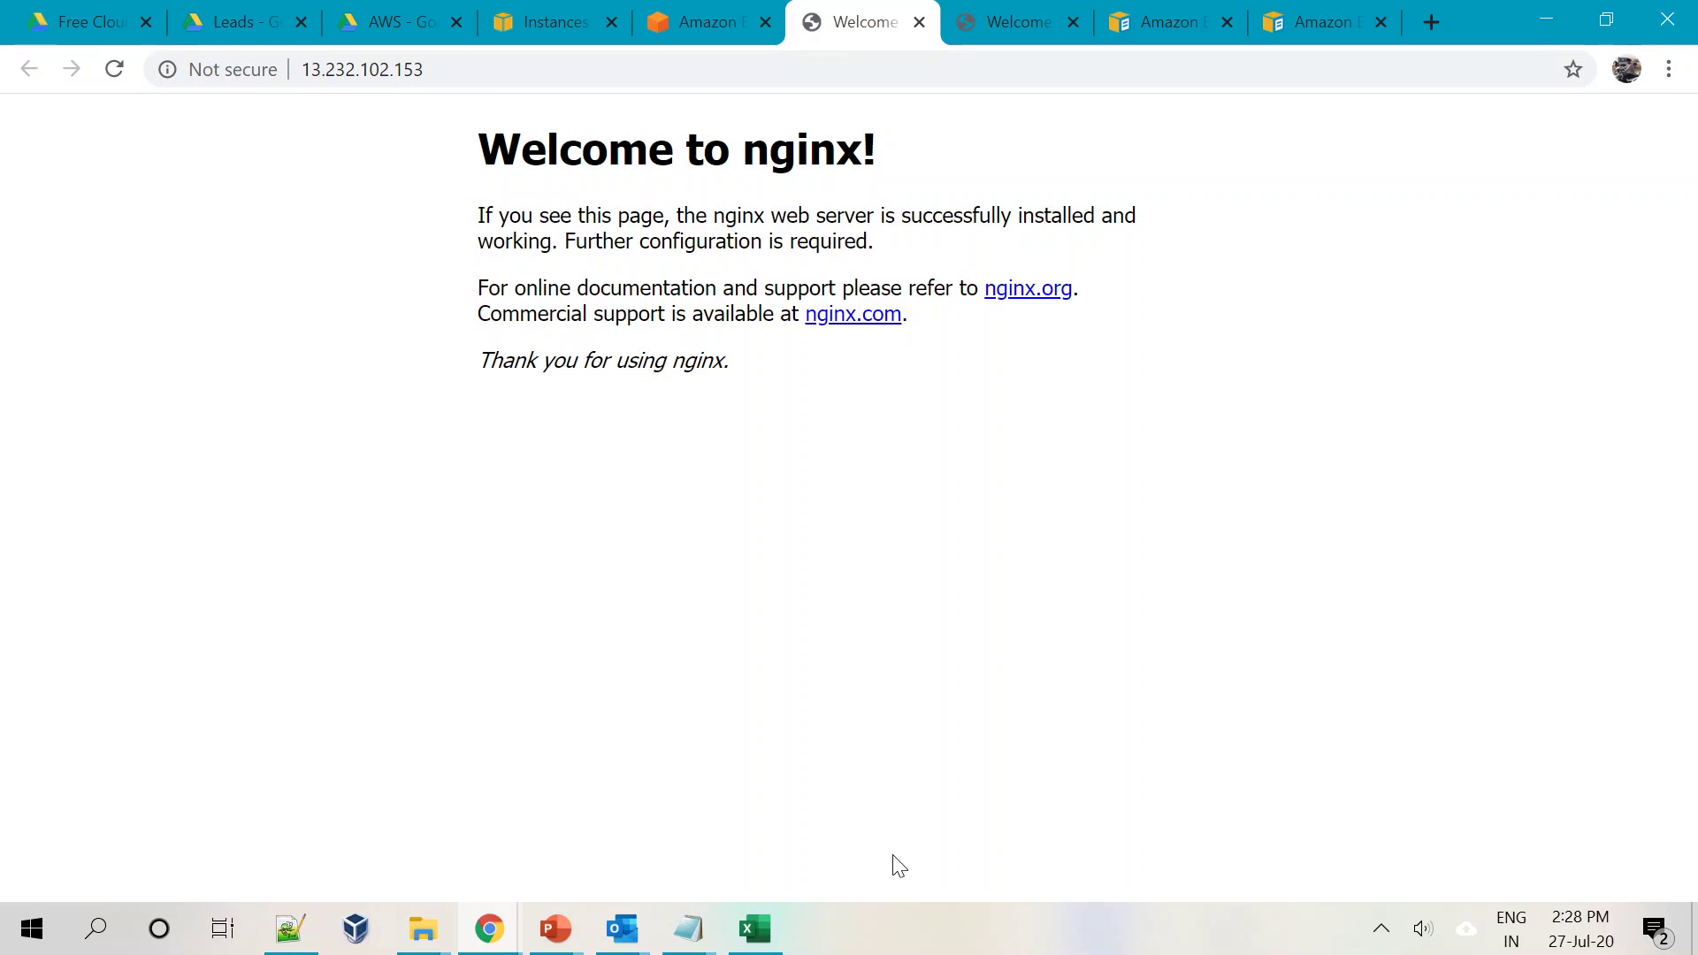
# Stop the first listed running Demo-Task task in Demo-Cluster, whose ID starts with 8255dd9e, and refresh the task list
pyautogui.click(527, 21)
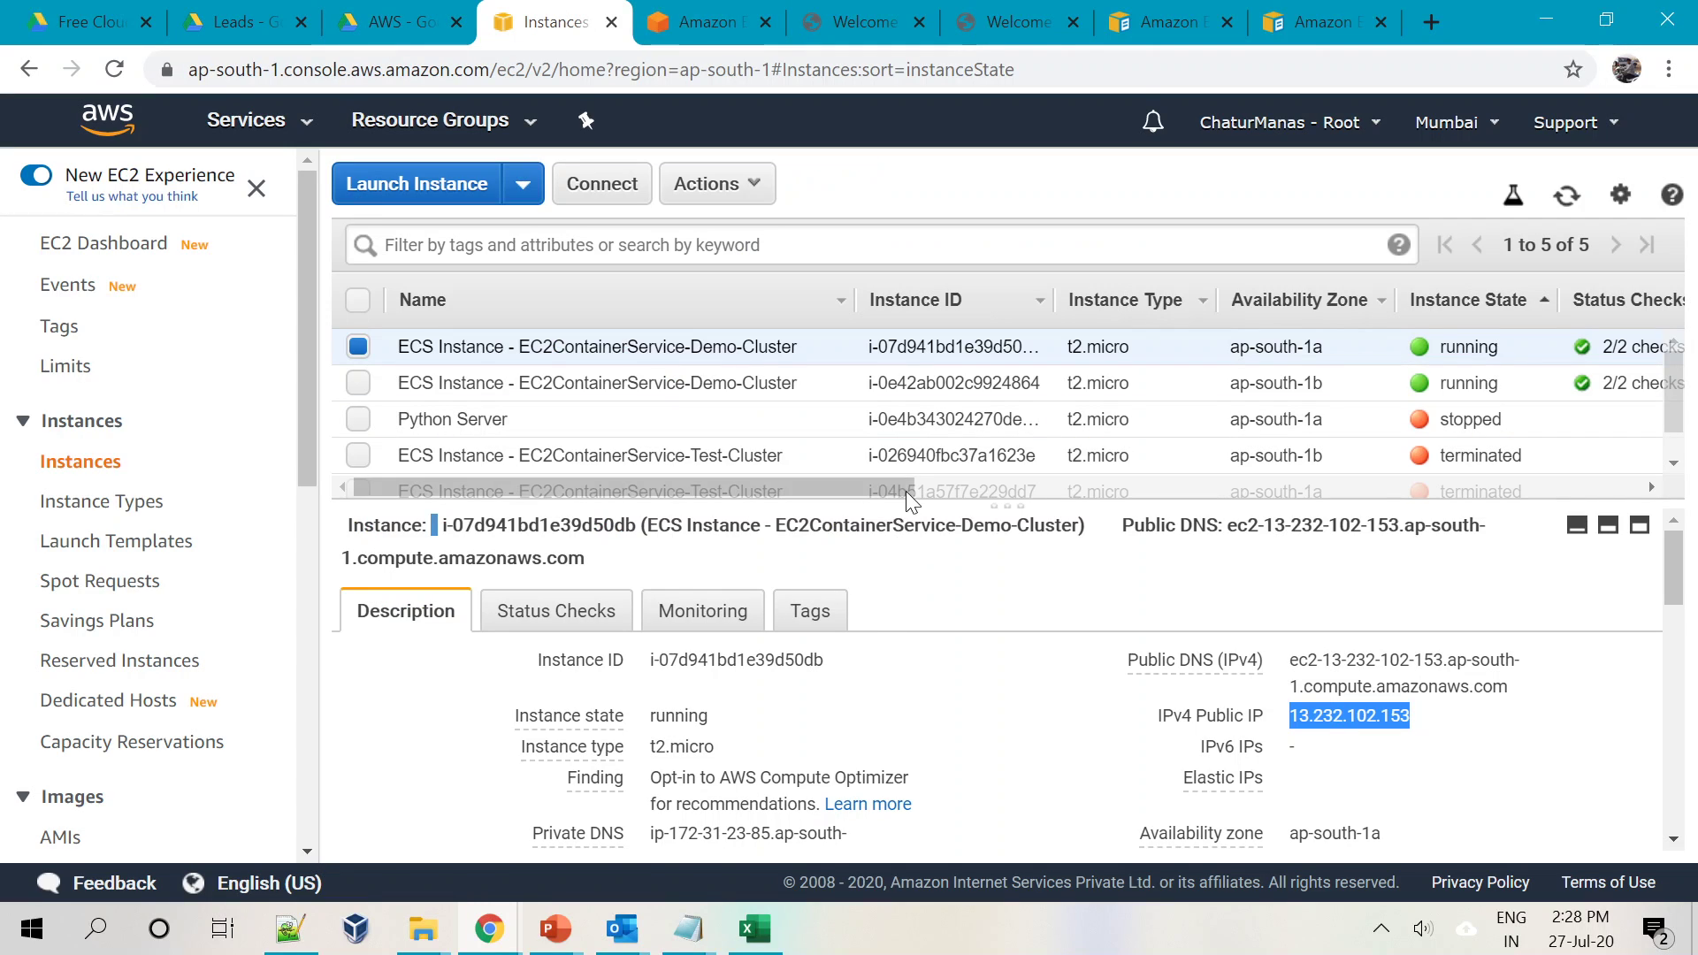
pyautogui.moveTo(929, 497); pyautogui.dragTo(929, 502)
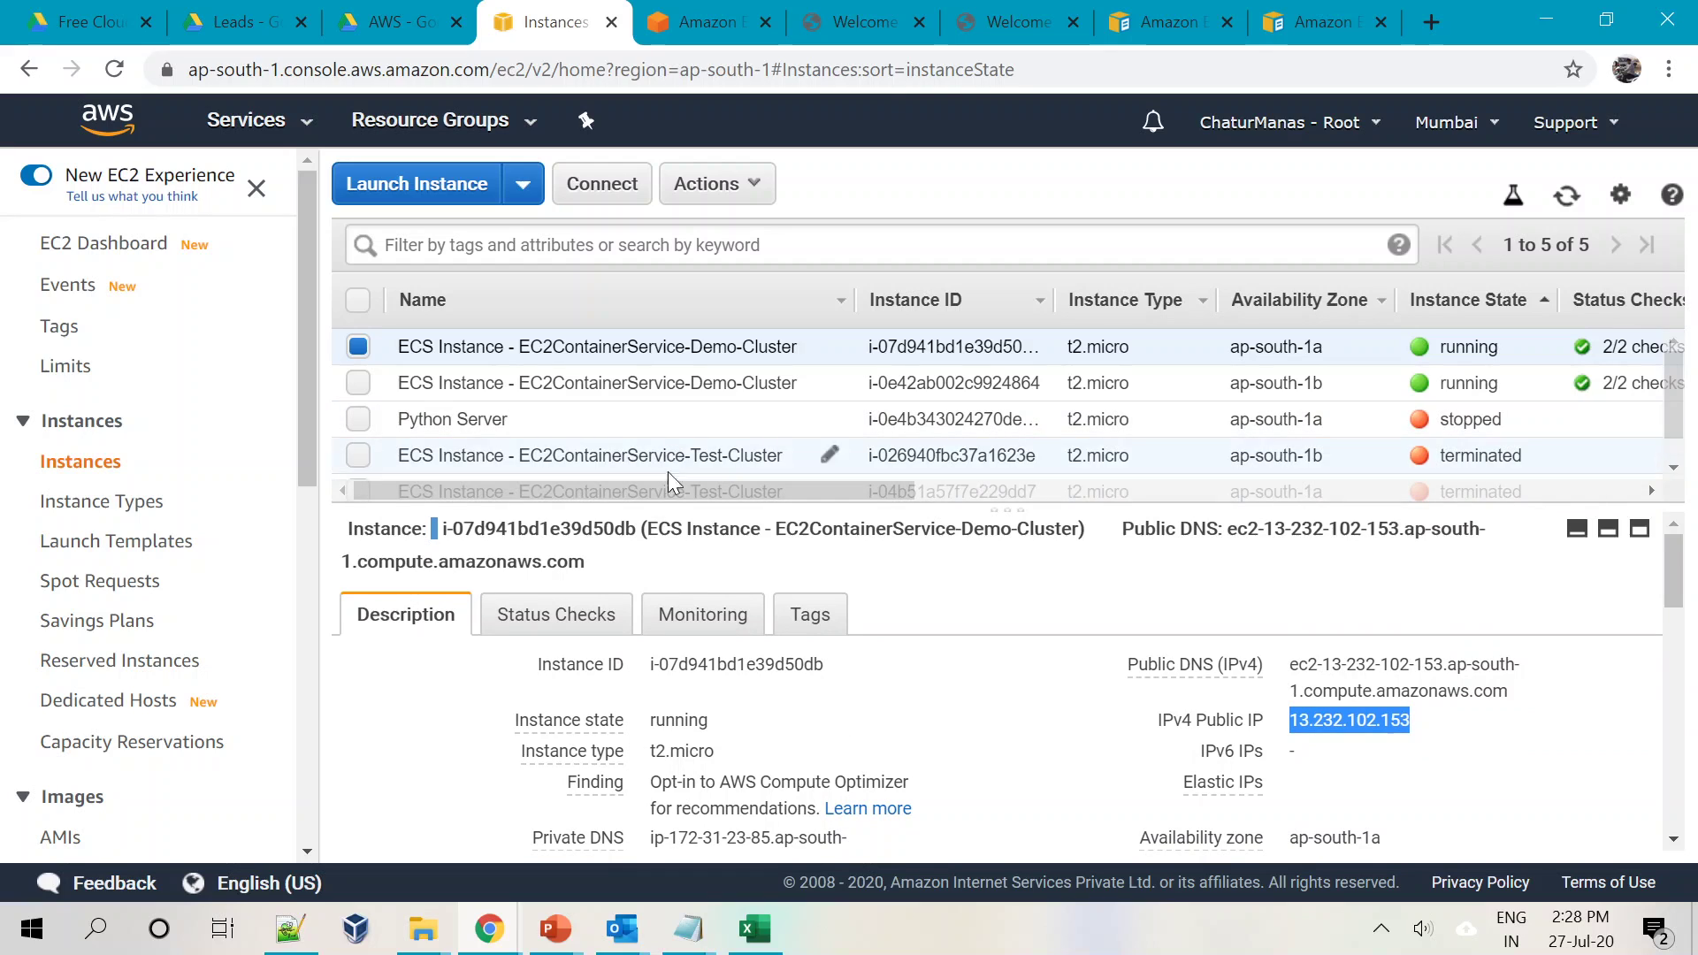
pyautogui.click(699, 21)
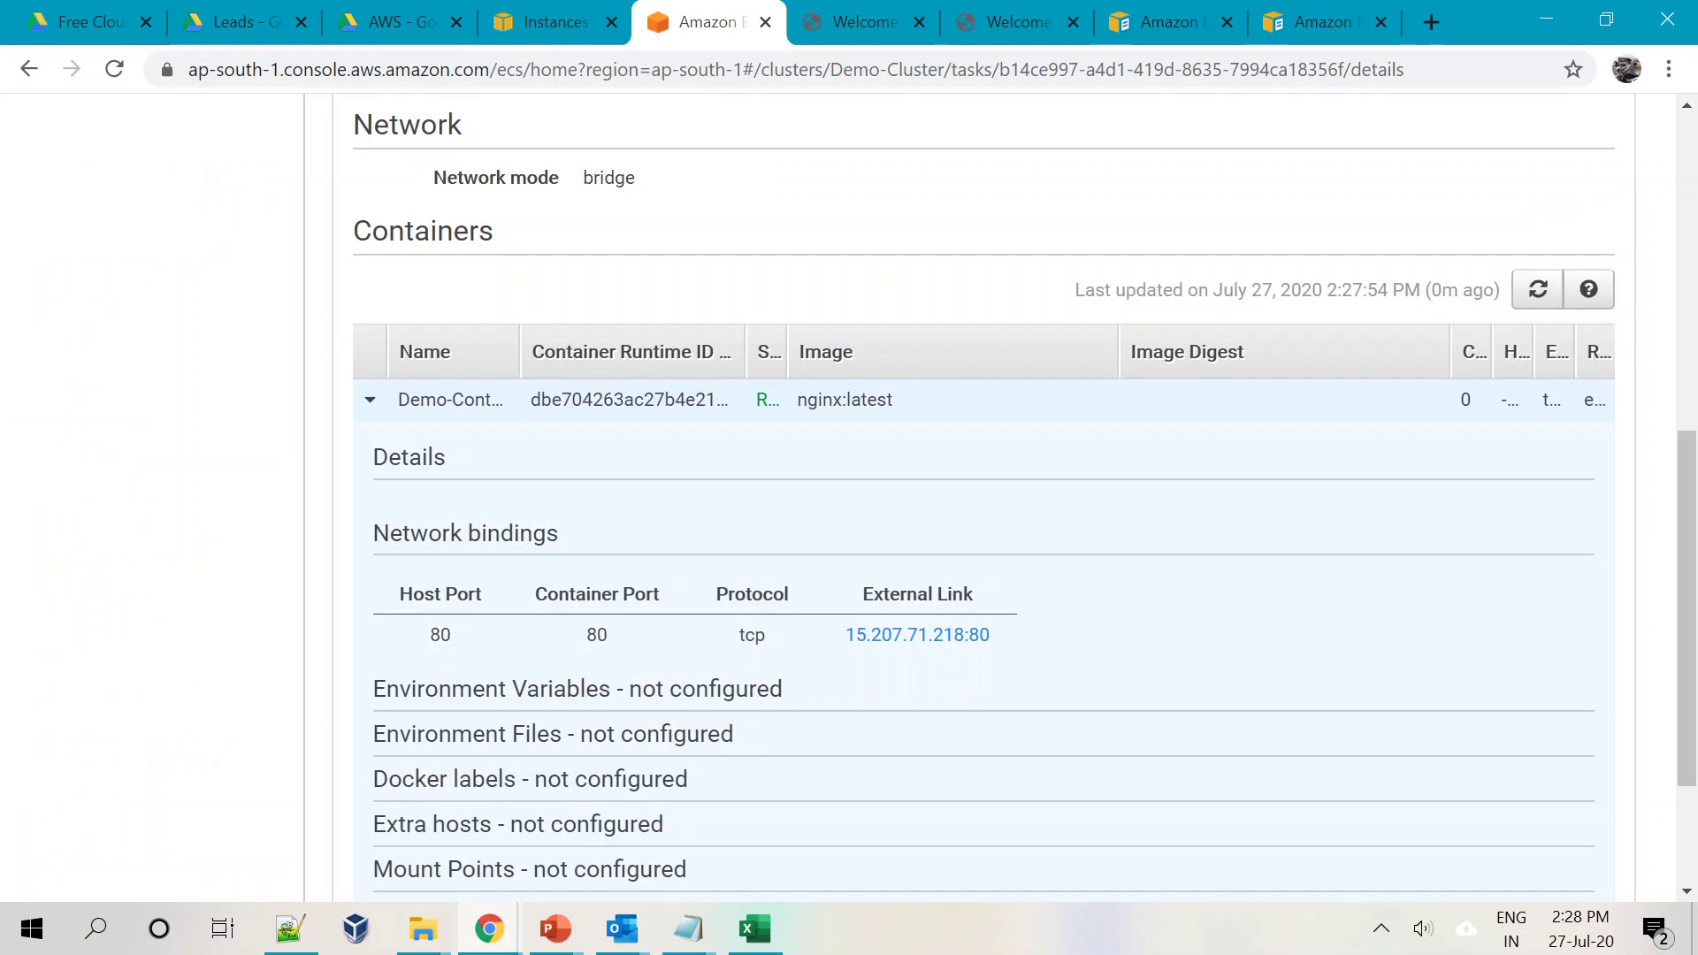
pyautogui.scroll(8, 485, 189)
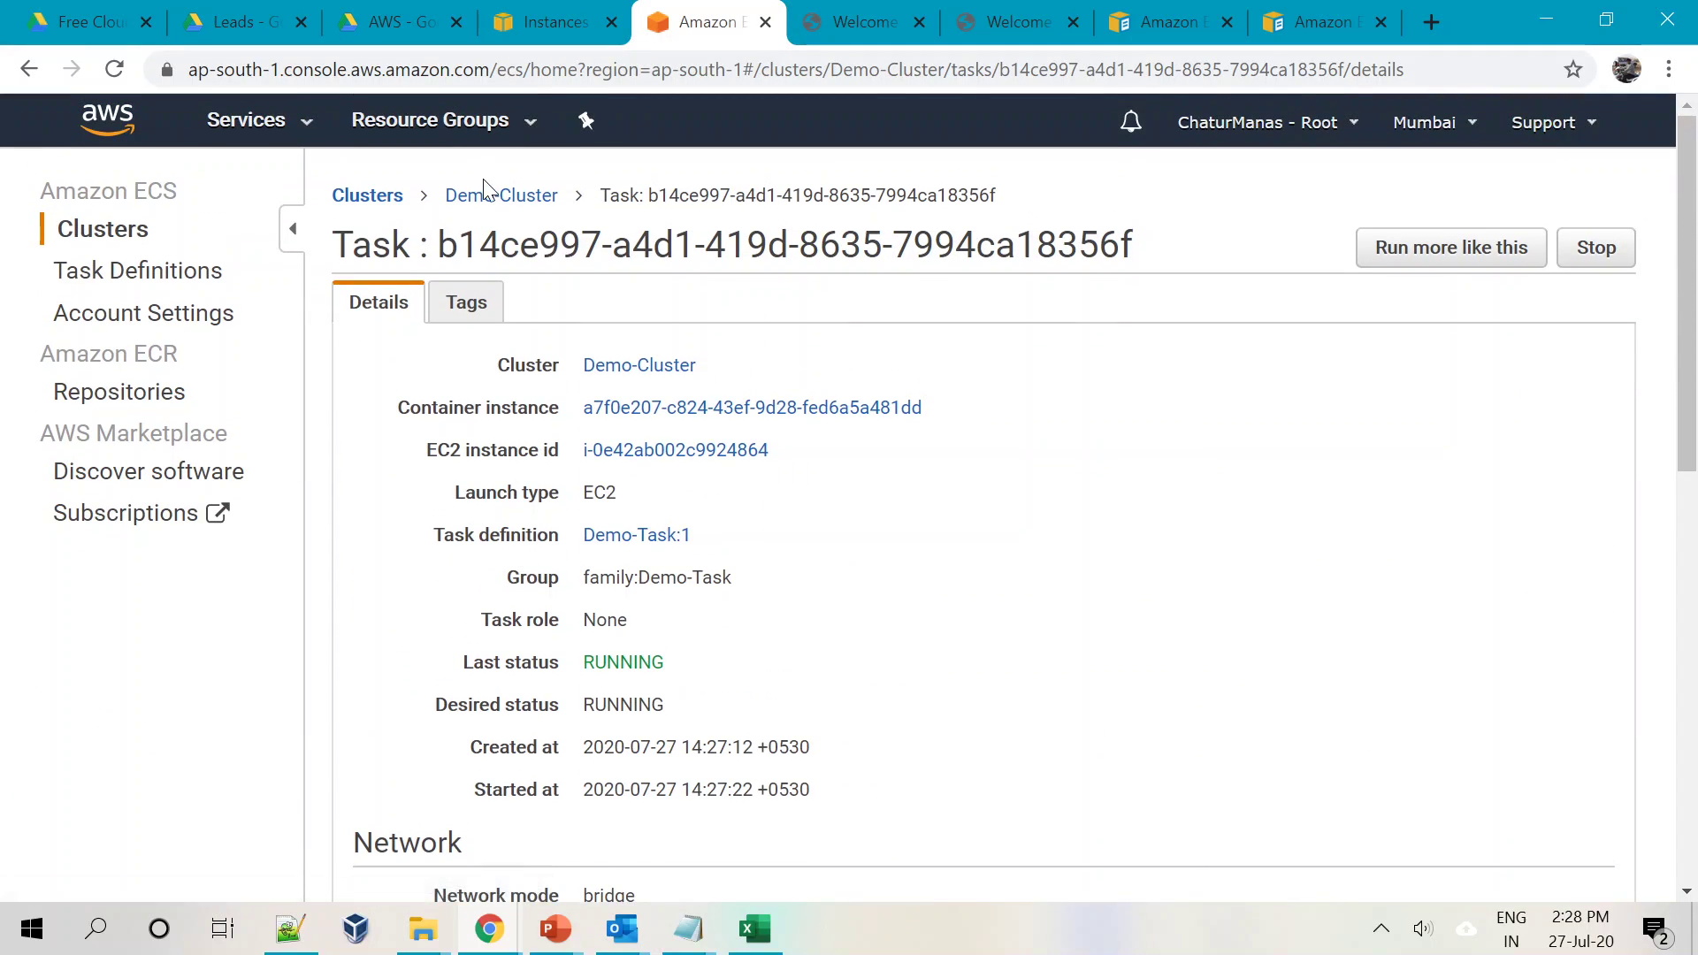
pyautogui.click(485, 189)
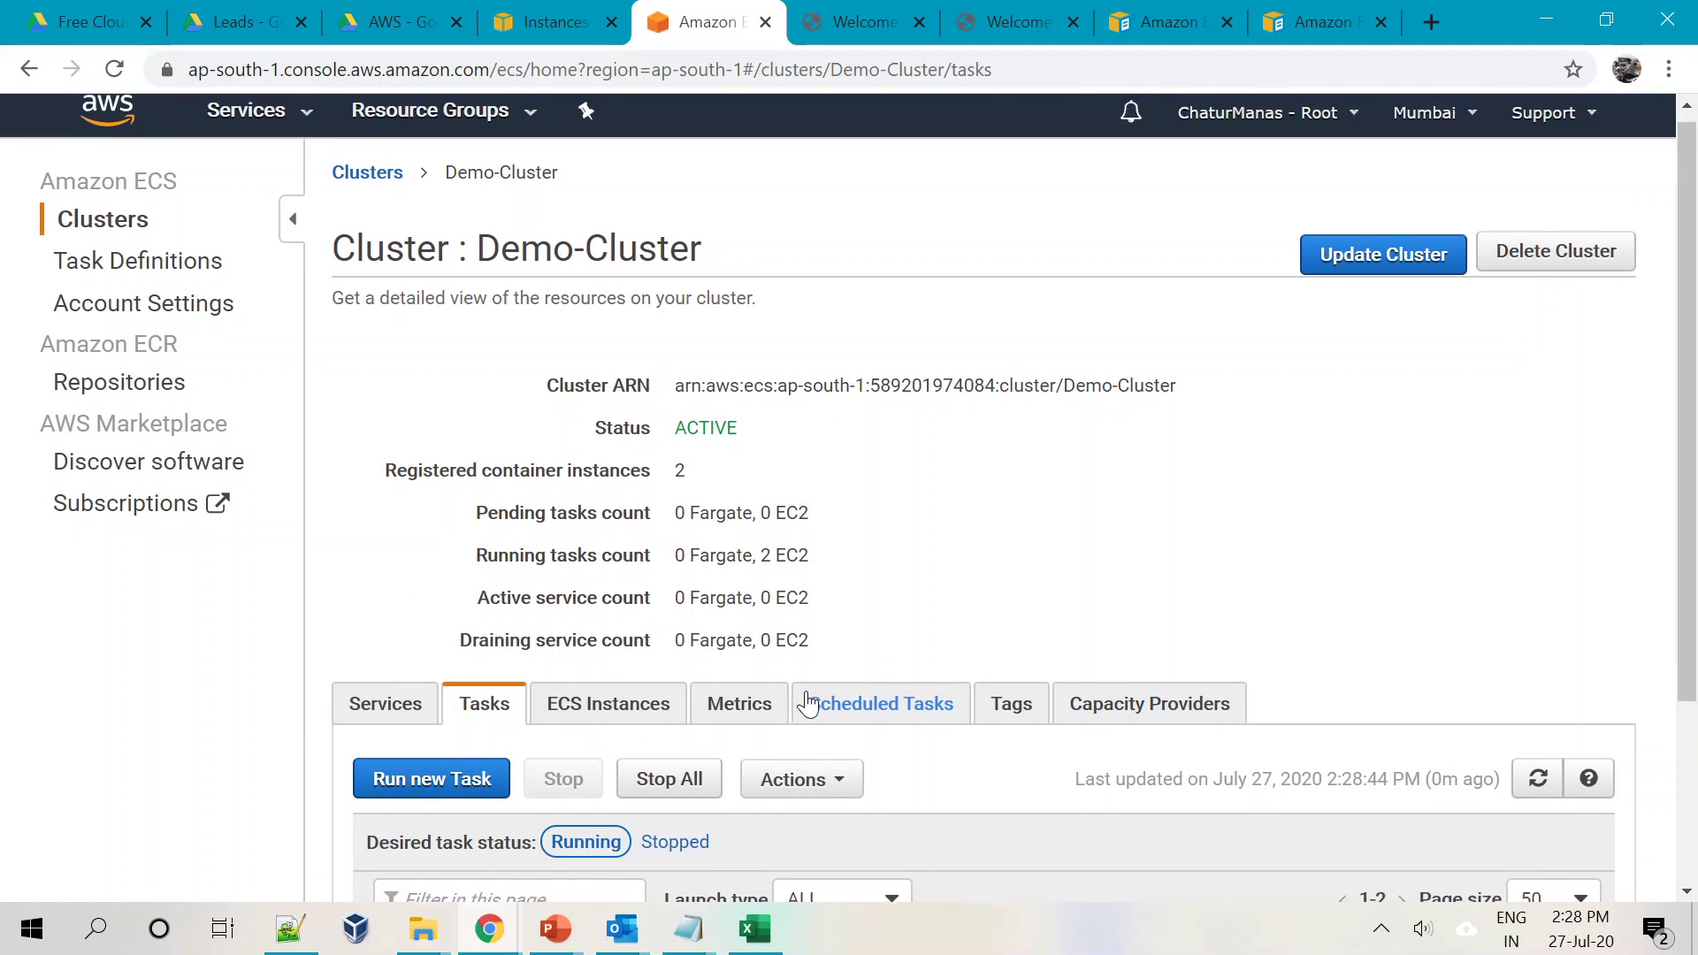
pyautogui.scroll(-3, 807, 704)
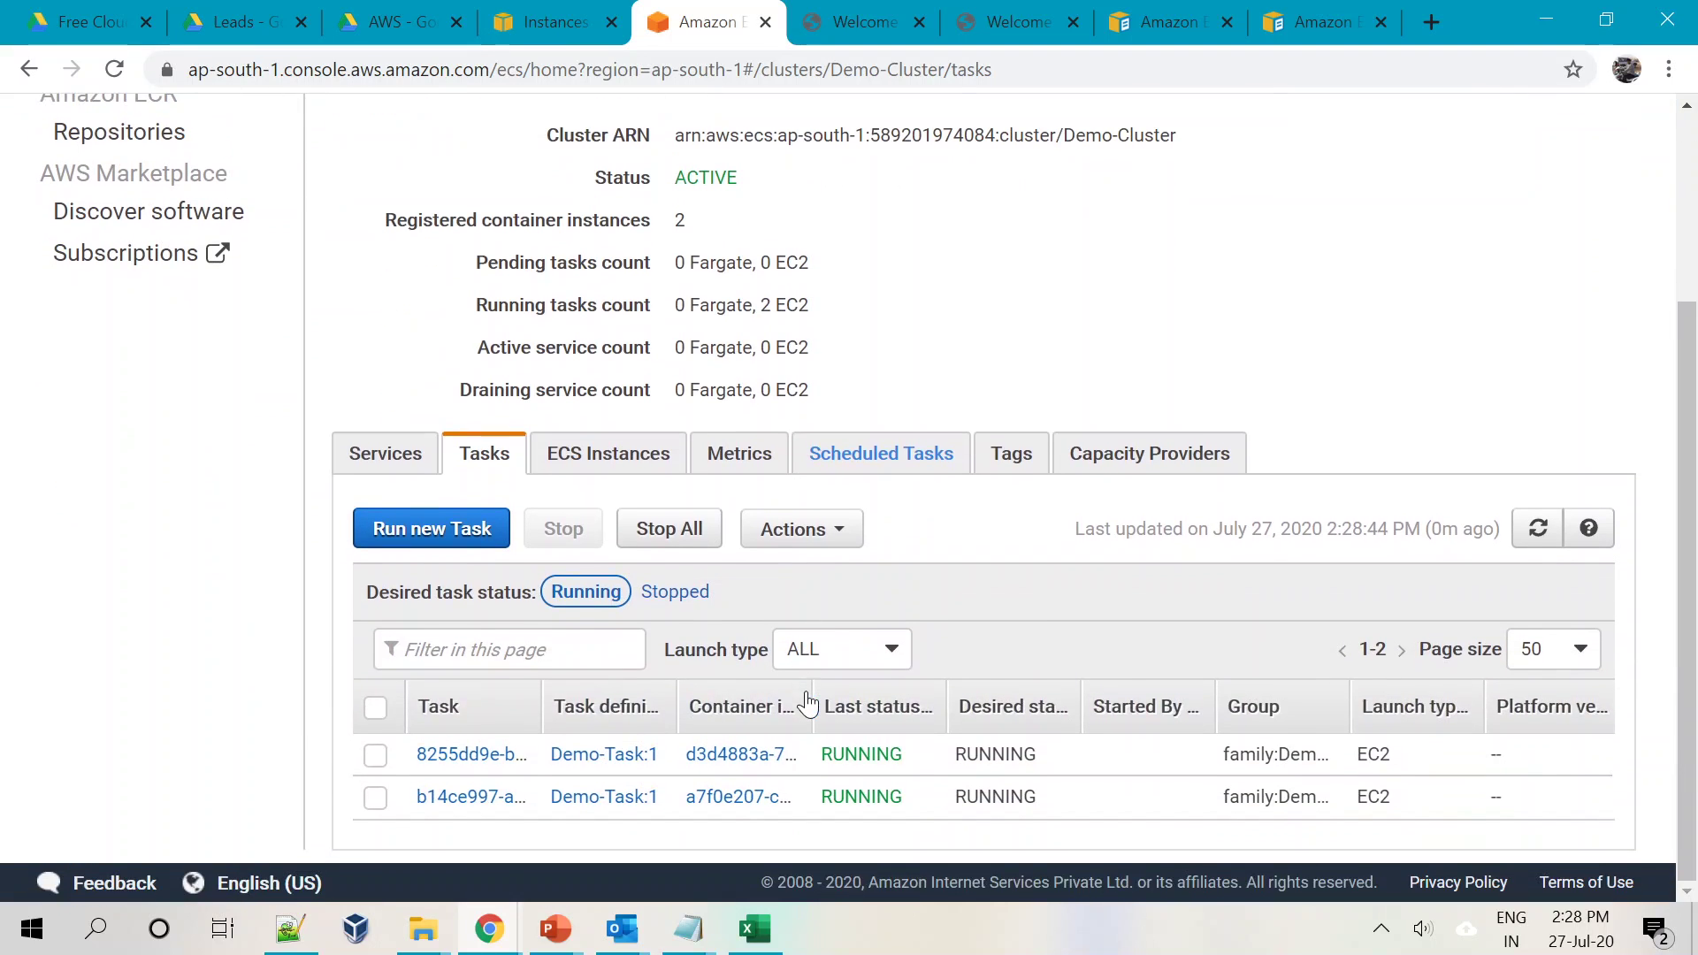
pyautogui.click(375, 757)
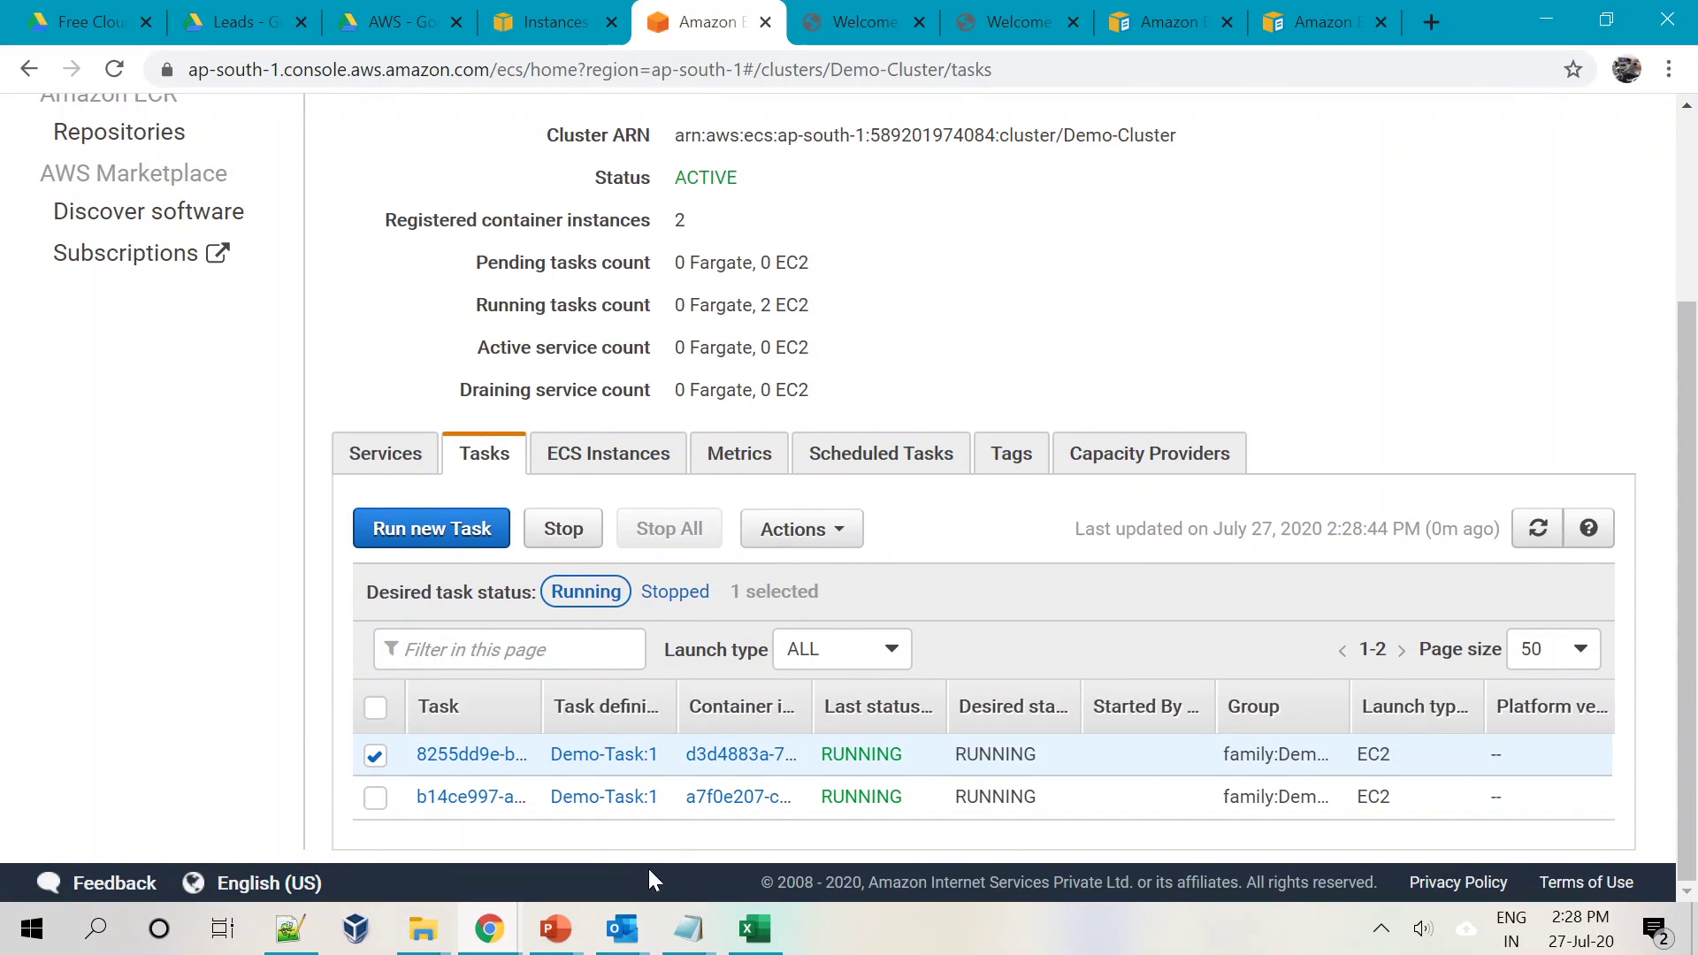
pyautogui.click(564, 529)
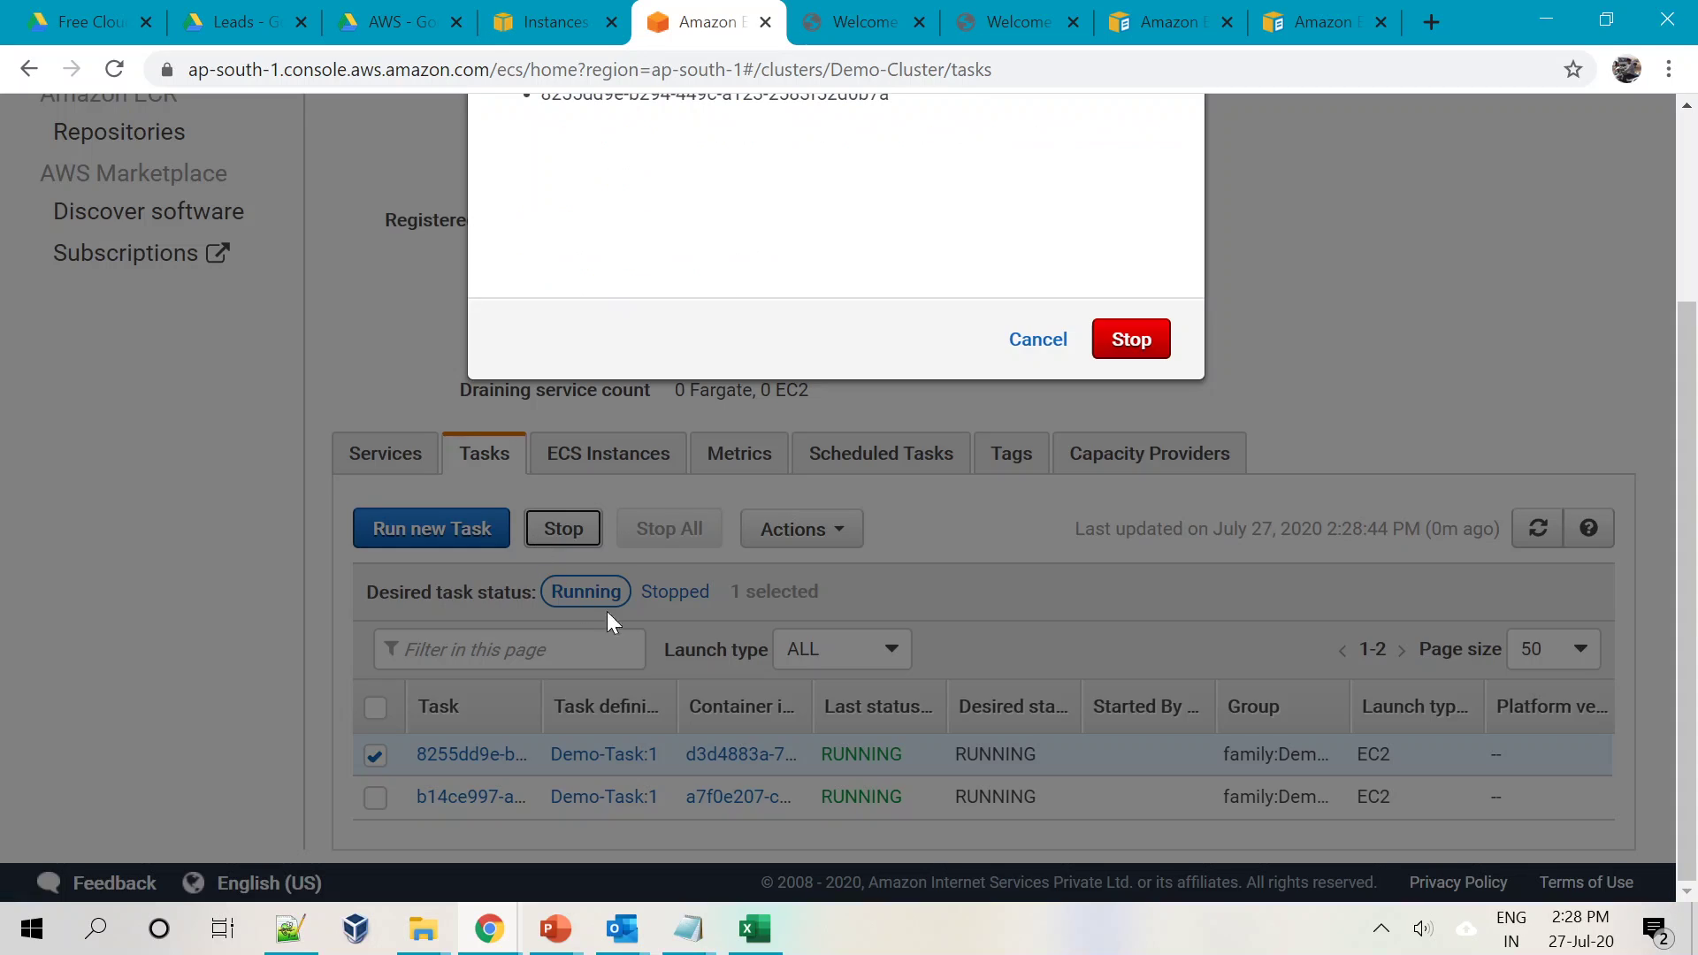
pyautogui.click(1132, 340)
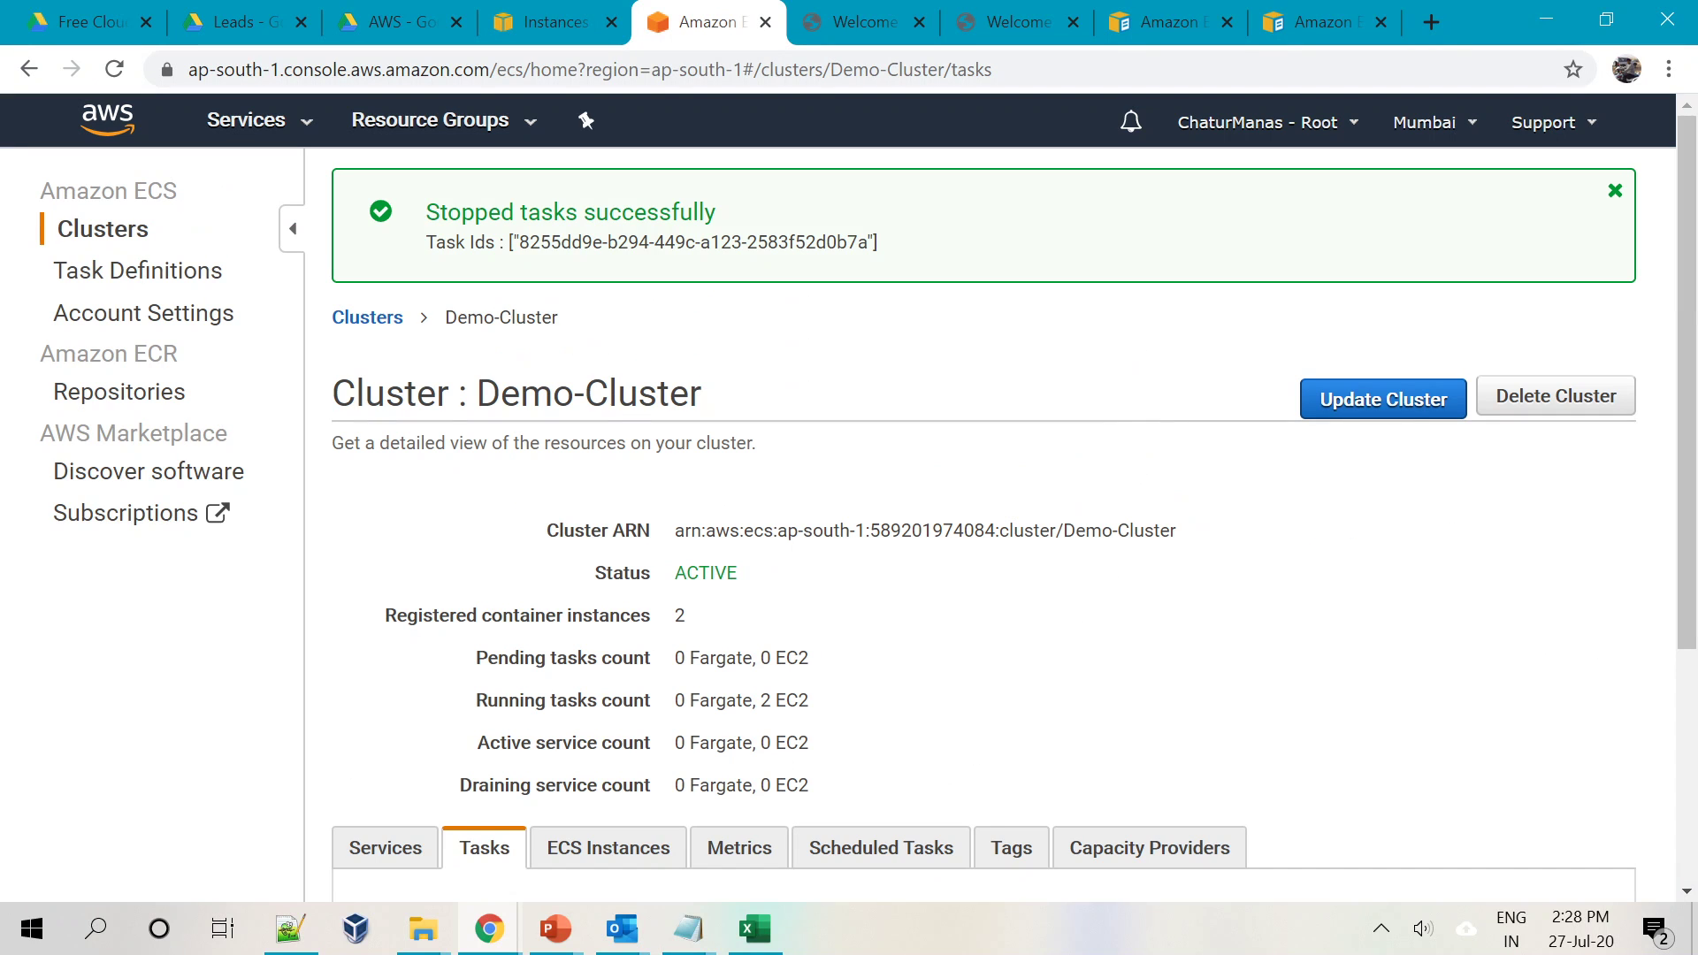
pyautogui.scroll(-3, 782, 714)
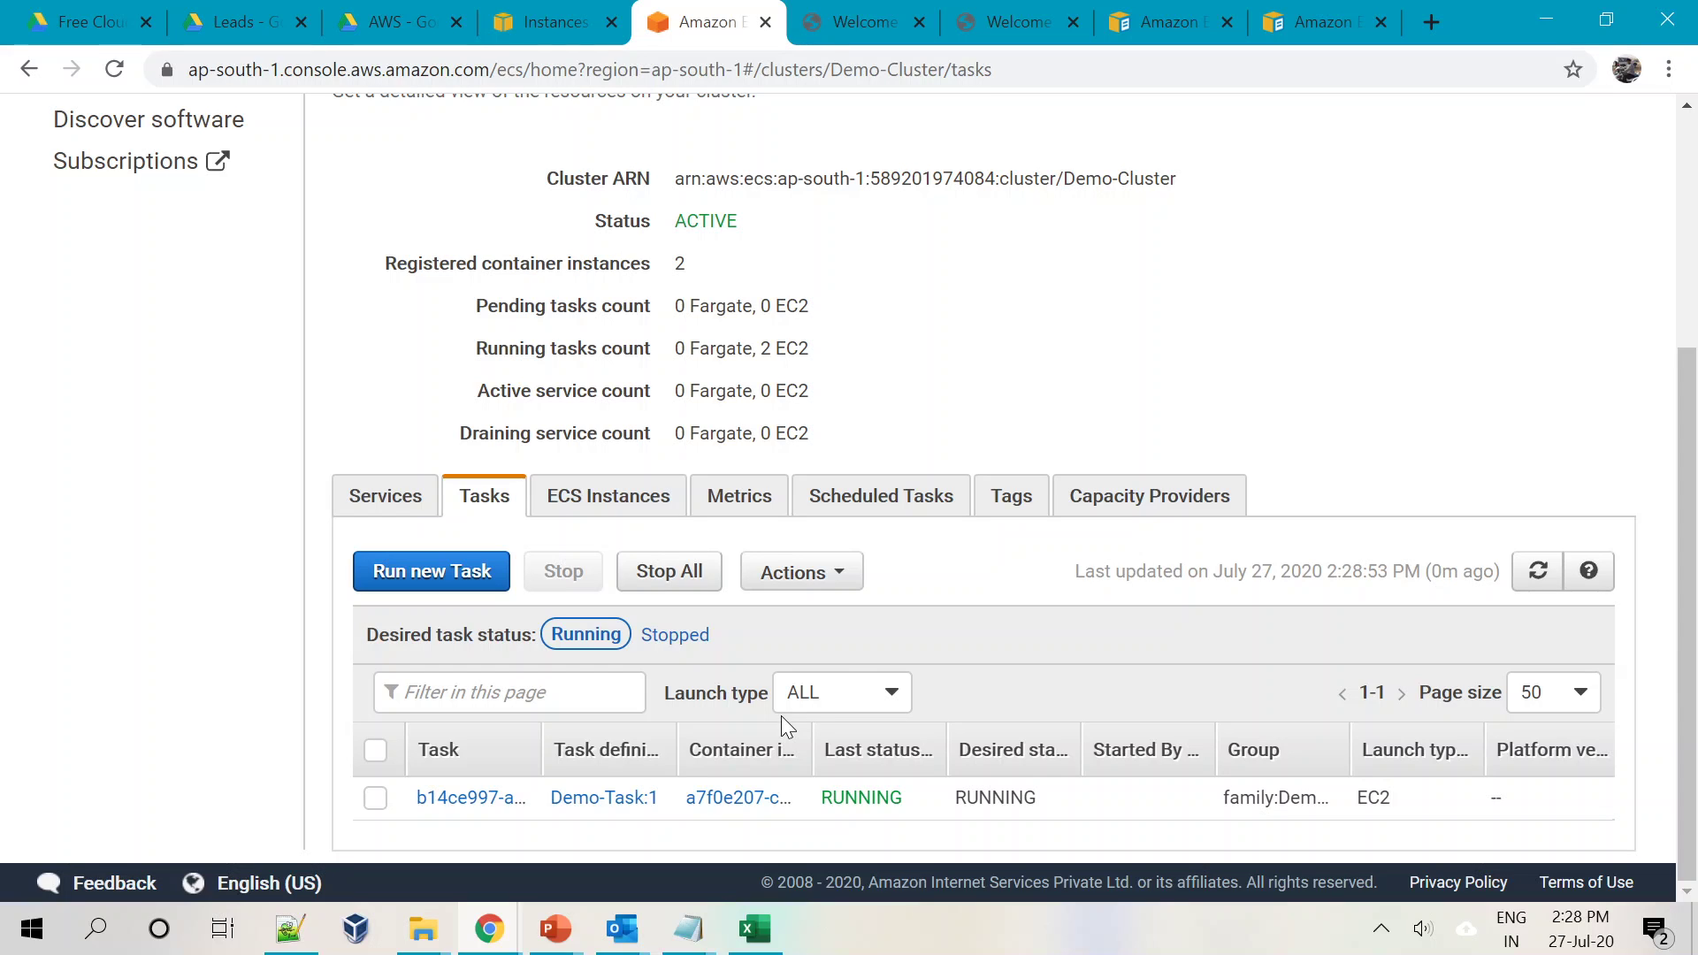
pyautogui.click(1538, 572)
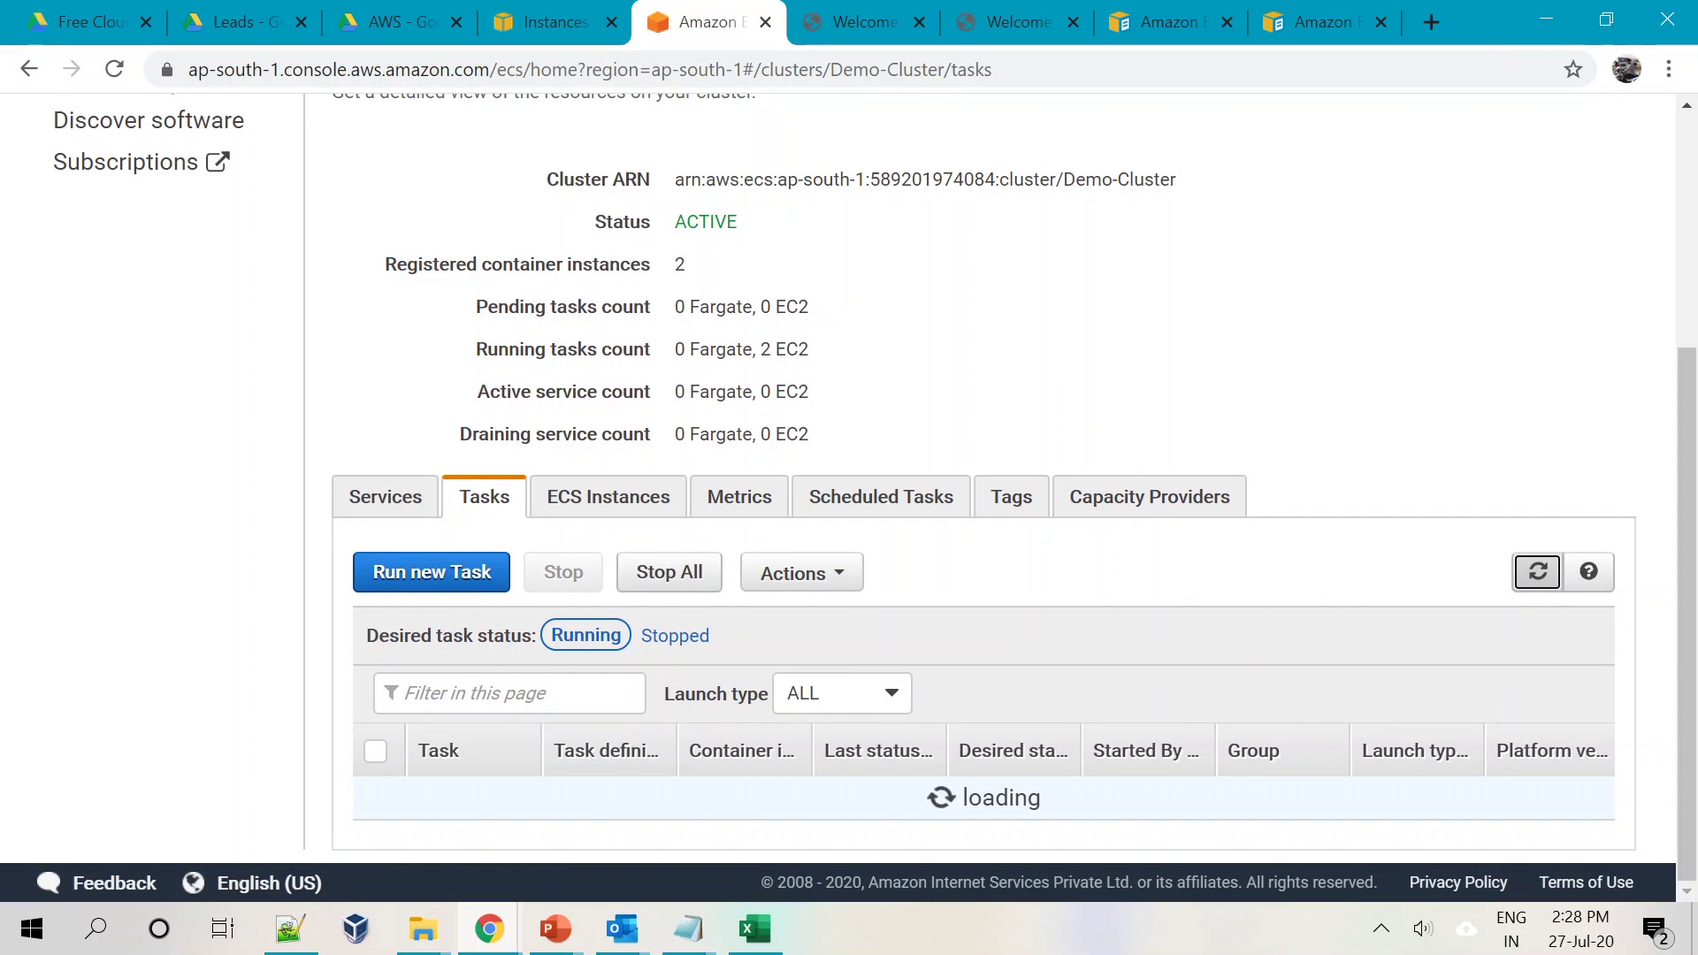
# Switch to the ECS Scenario presentation in PowerPoint and select Container-1 inside EC2-2 to point it out
pyautogui.moveTo(555, 929)
pyautogui.click(398, 796)
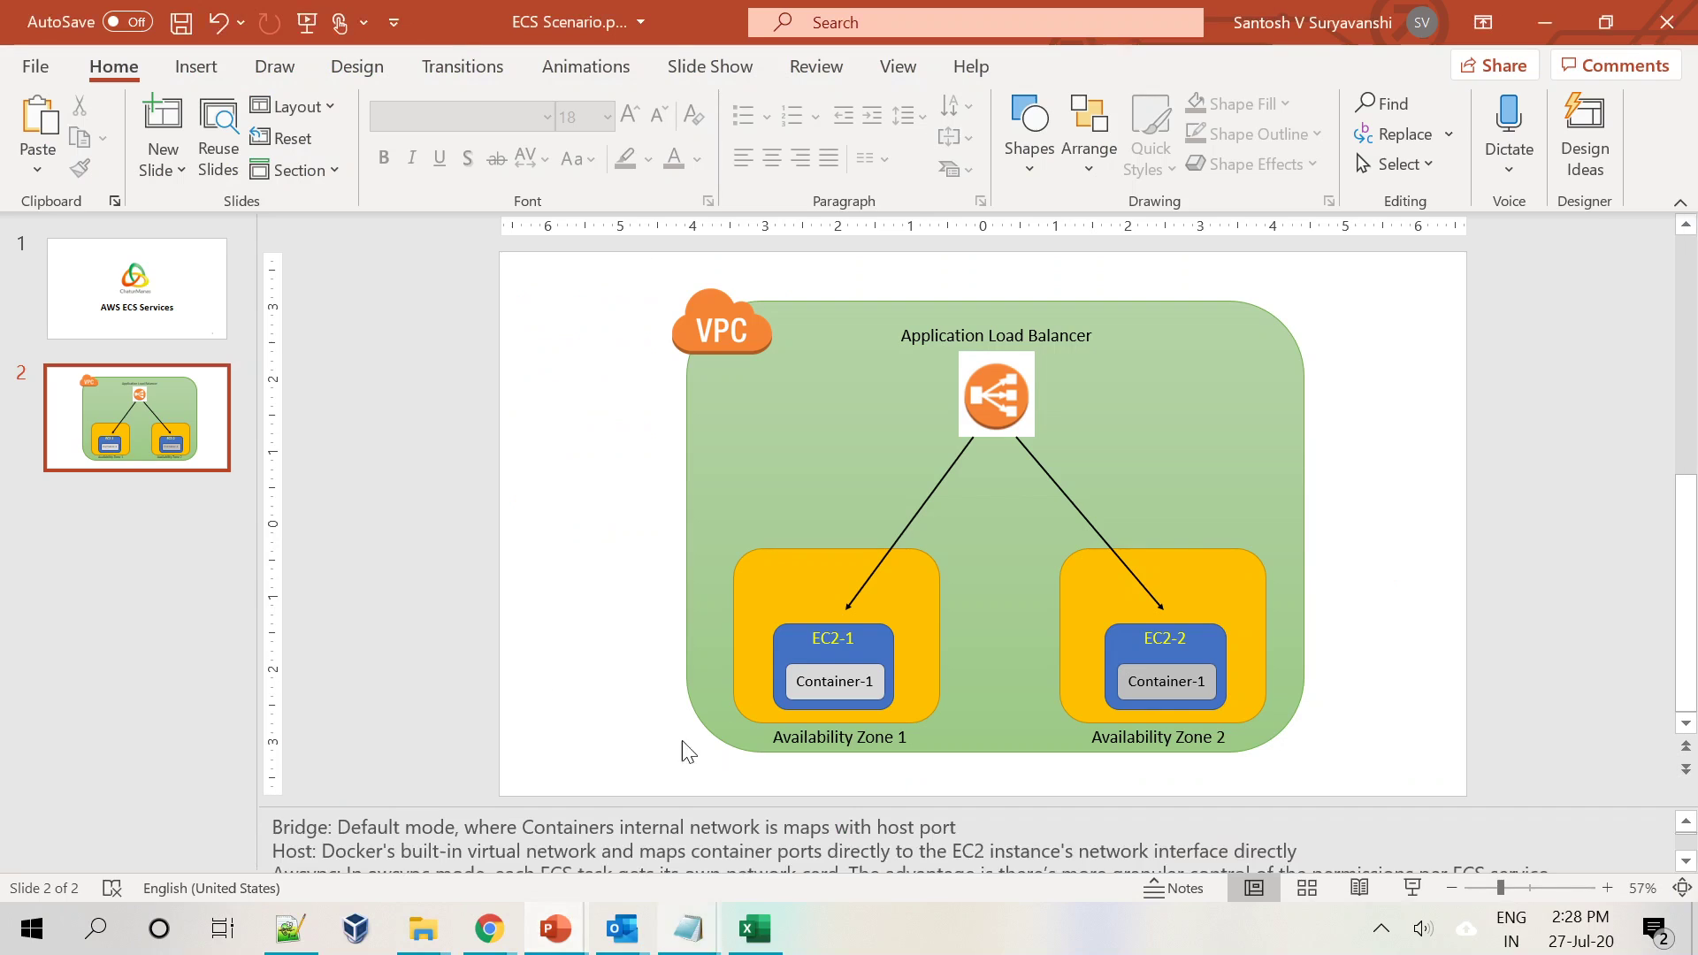
pyautogui.click(1200, 673)
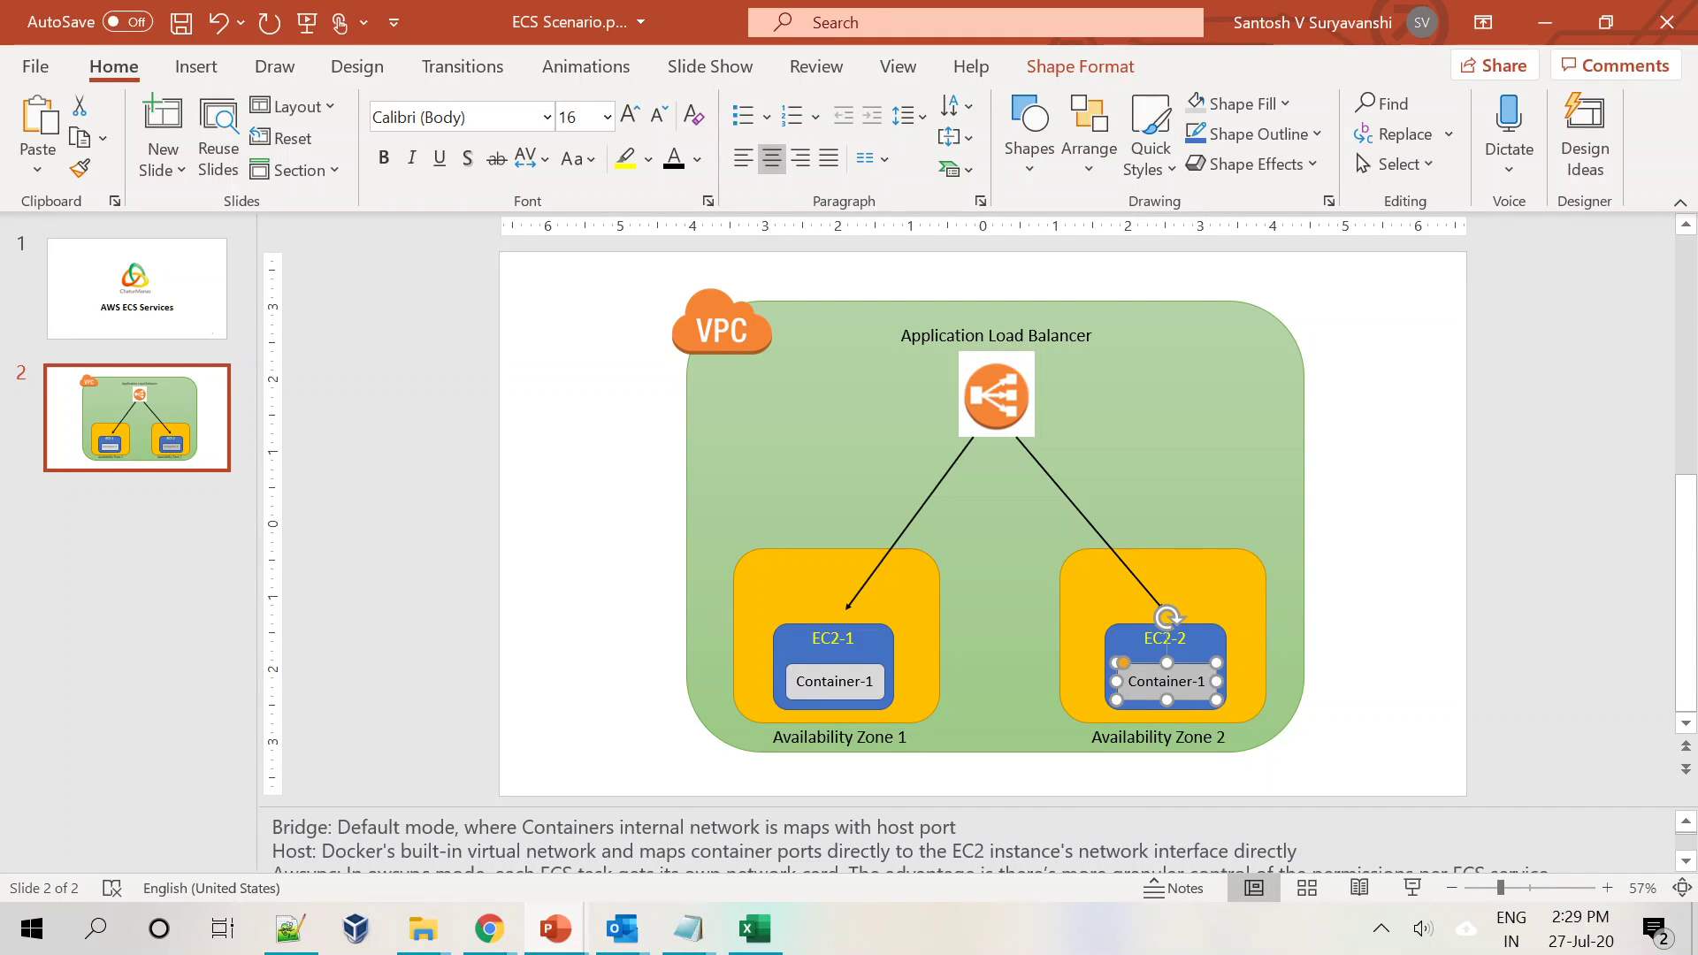
# Return to Chrome, copy the ap-south-1a instance's public IPv4 address and test whether its page loads in the first nginx tab
pyautogui.hotkey('alt', 'Tab')
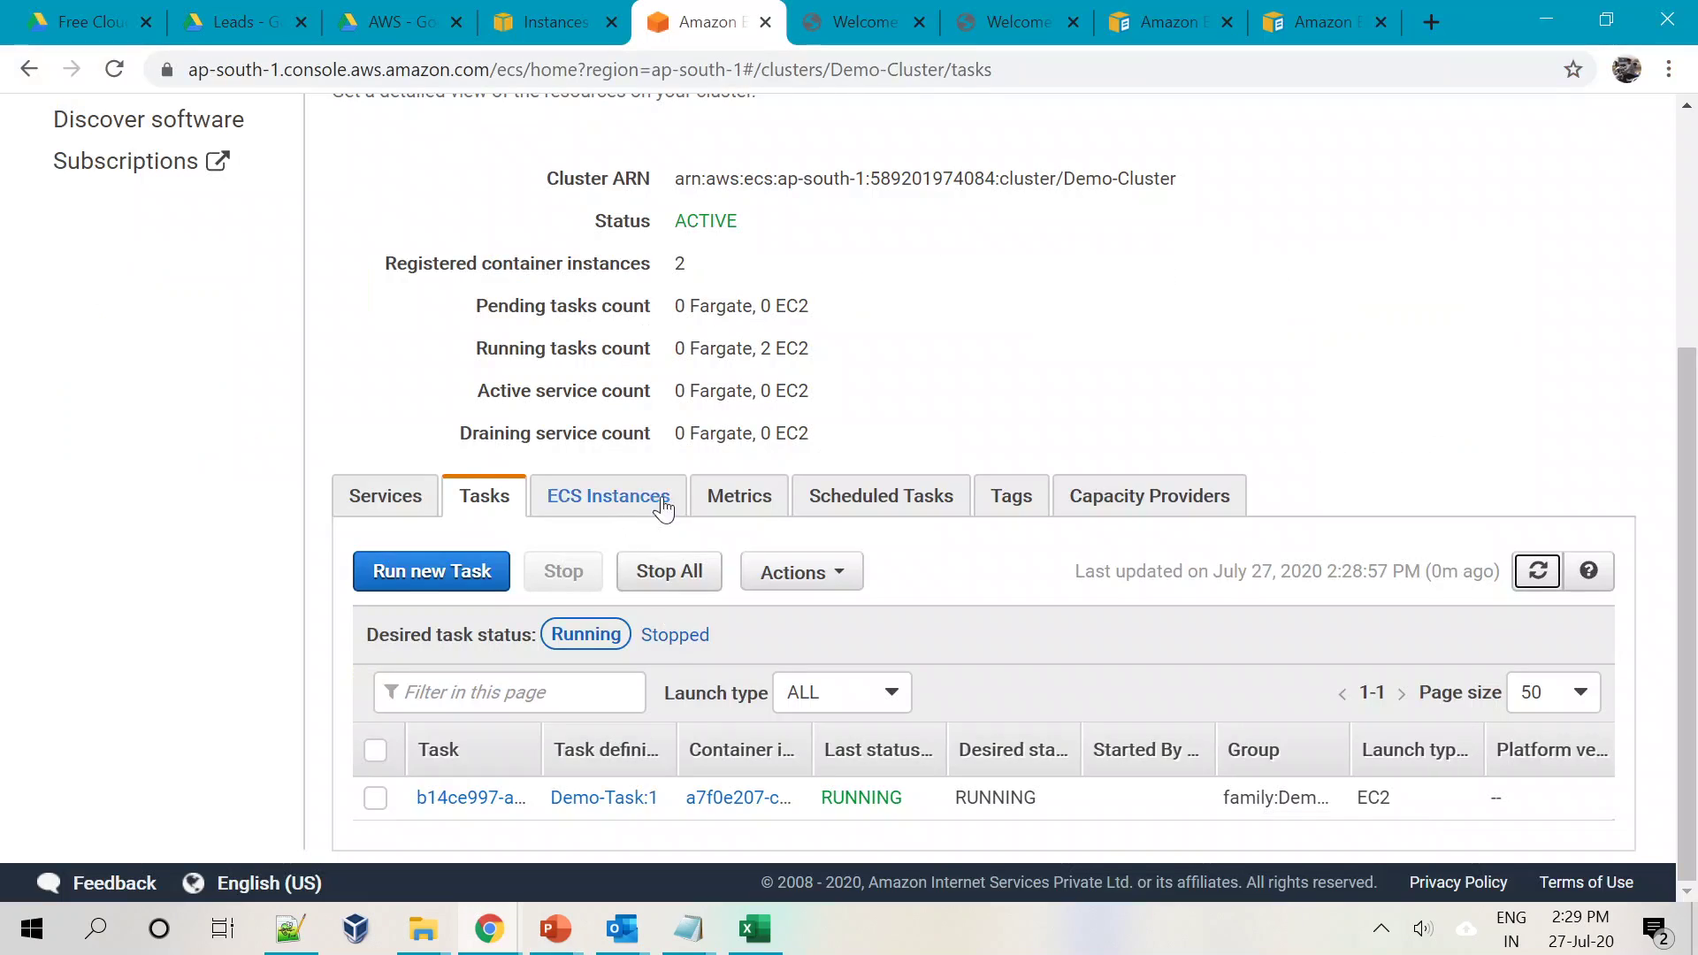
pyautogui.click(550, 21)
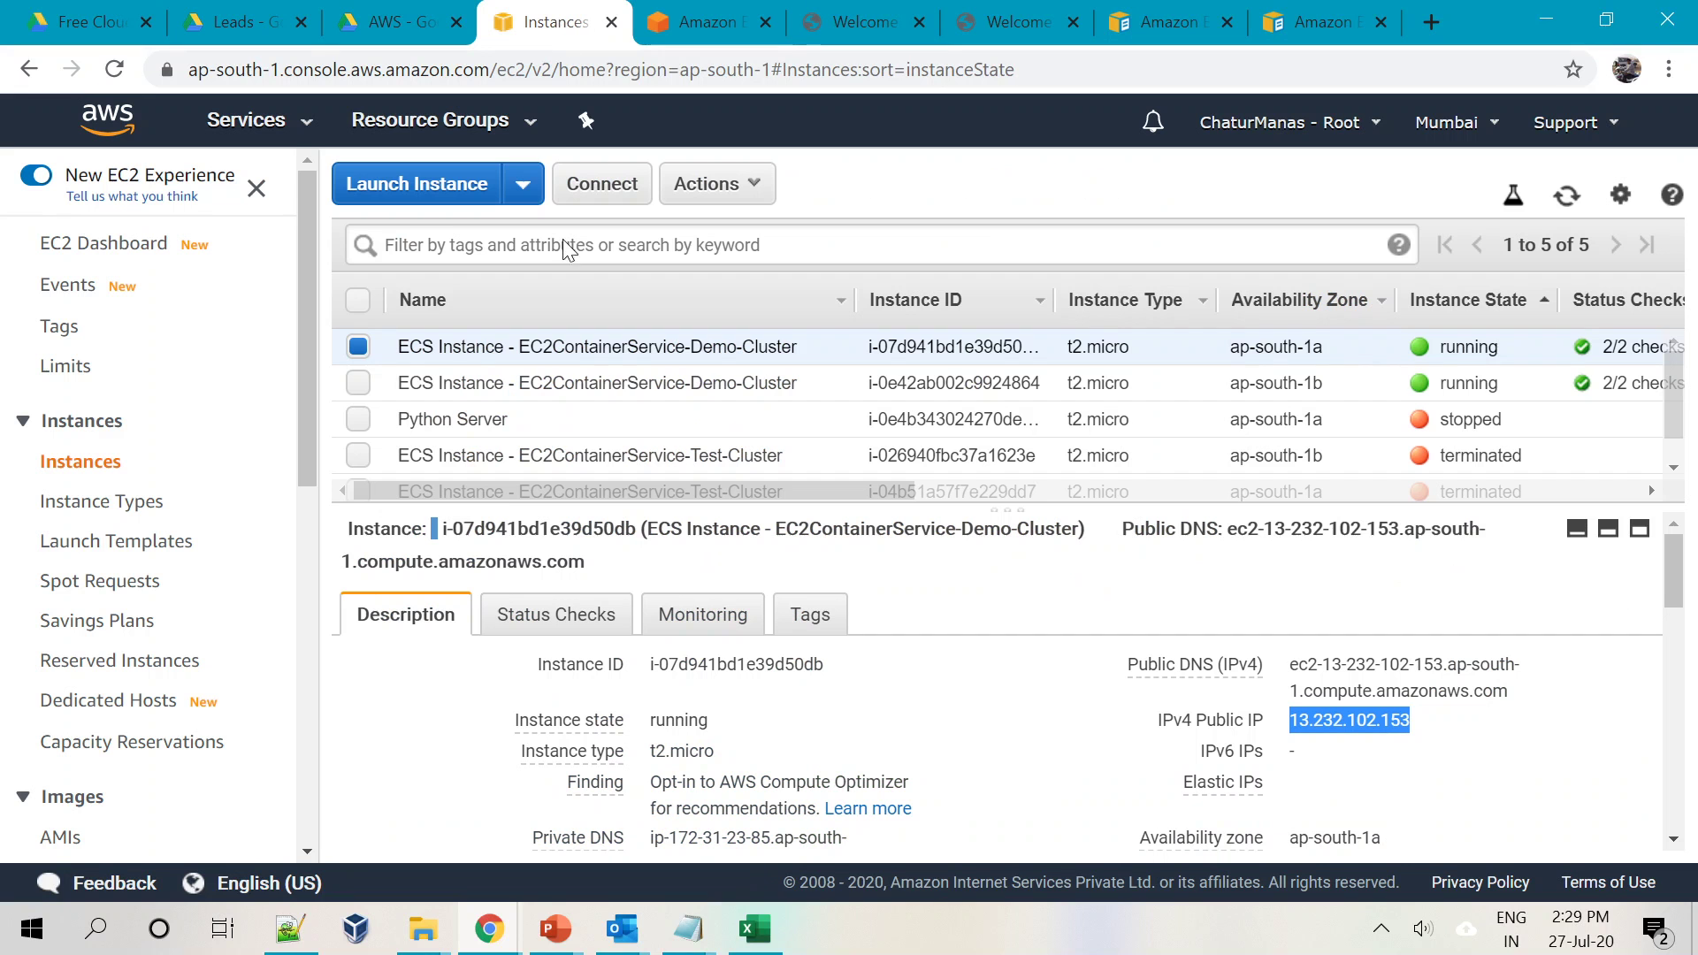
pyautogui.click(1442, 737)
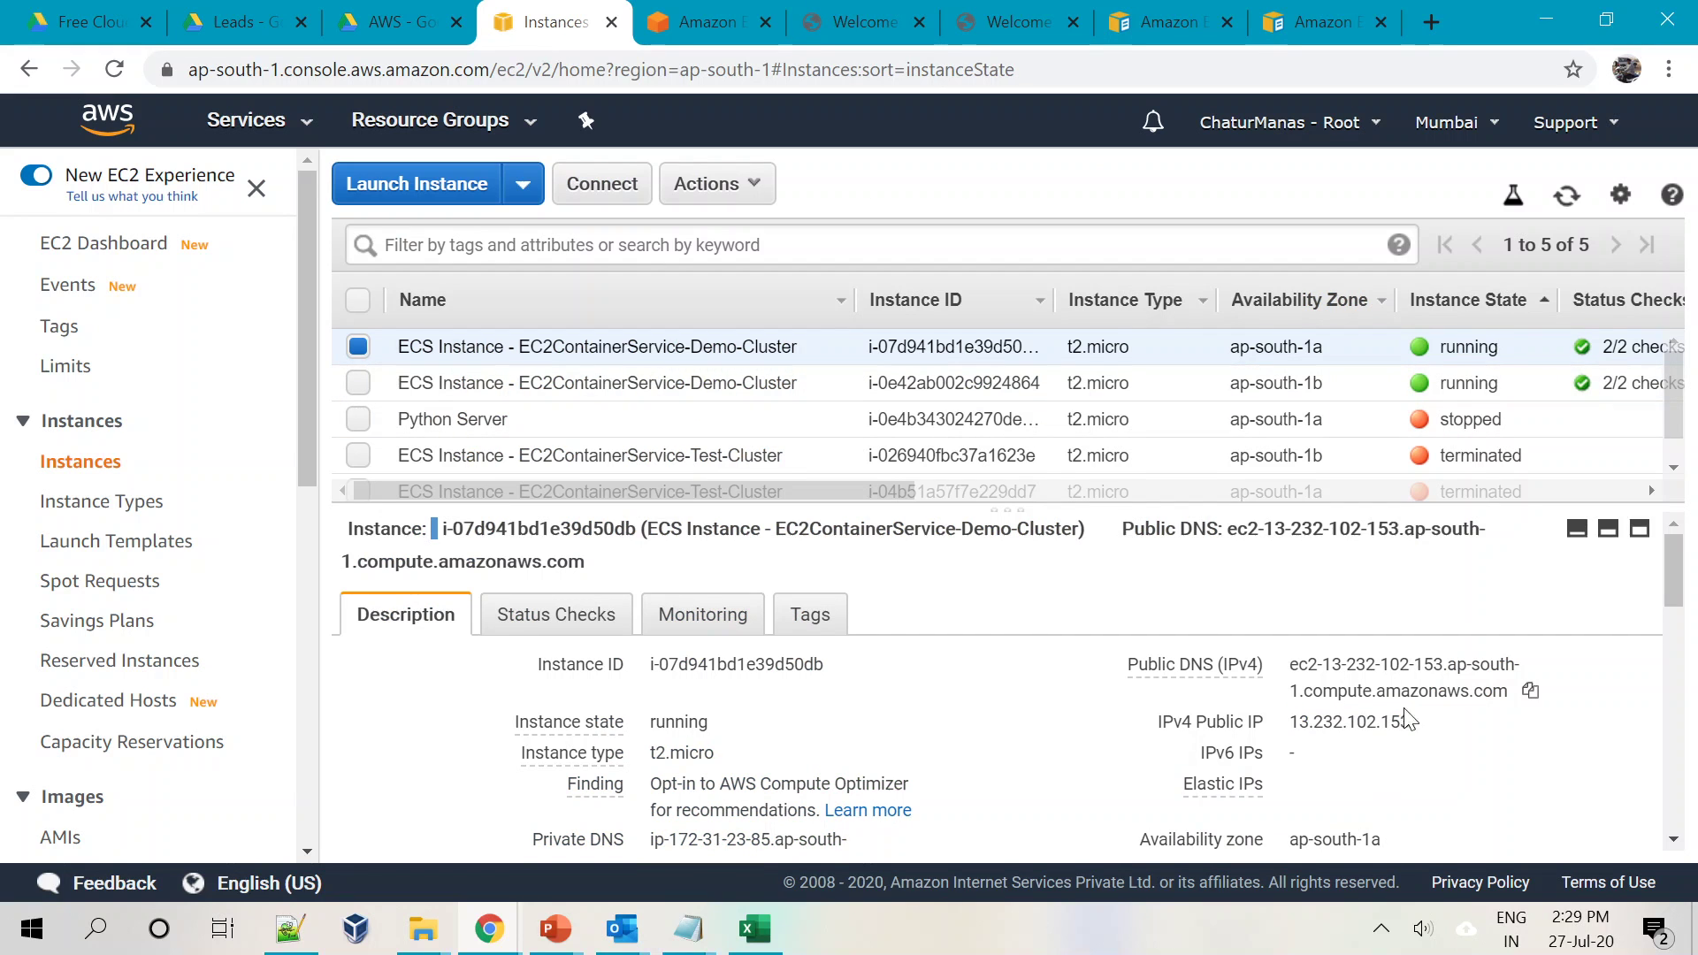
pyautogui.click(1433, 720)
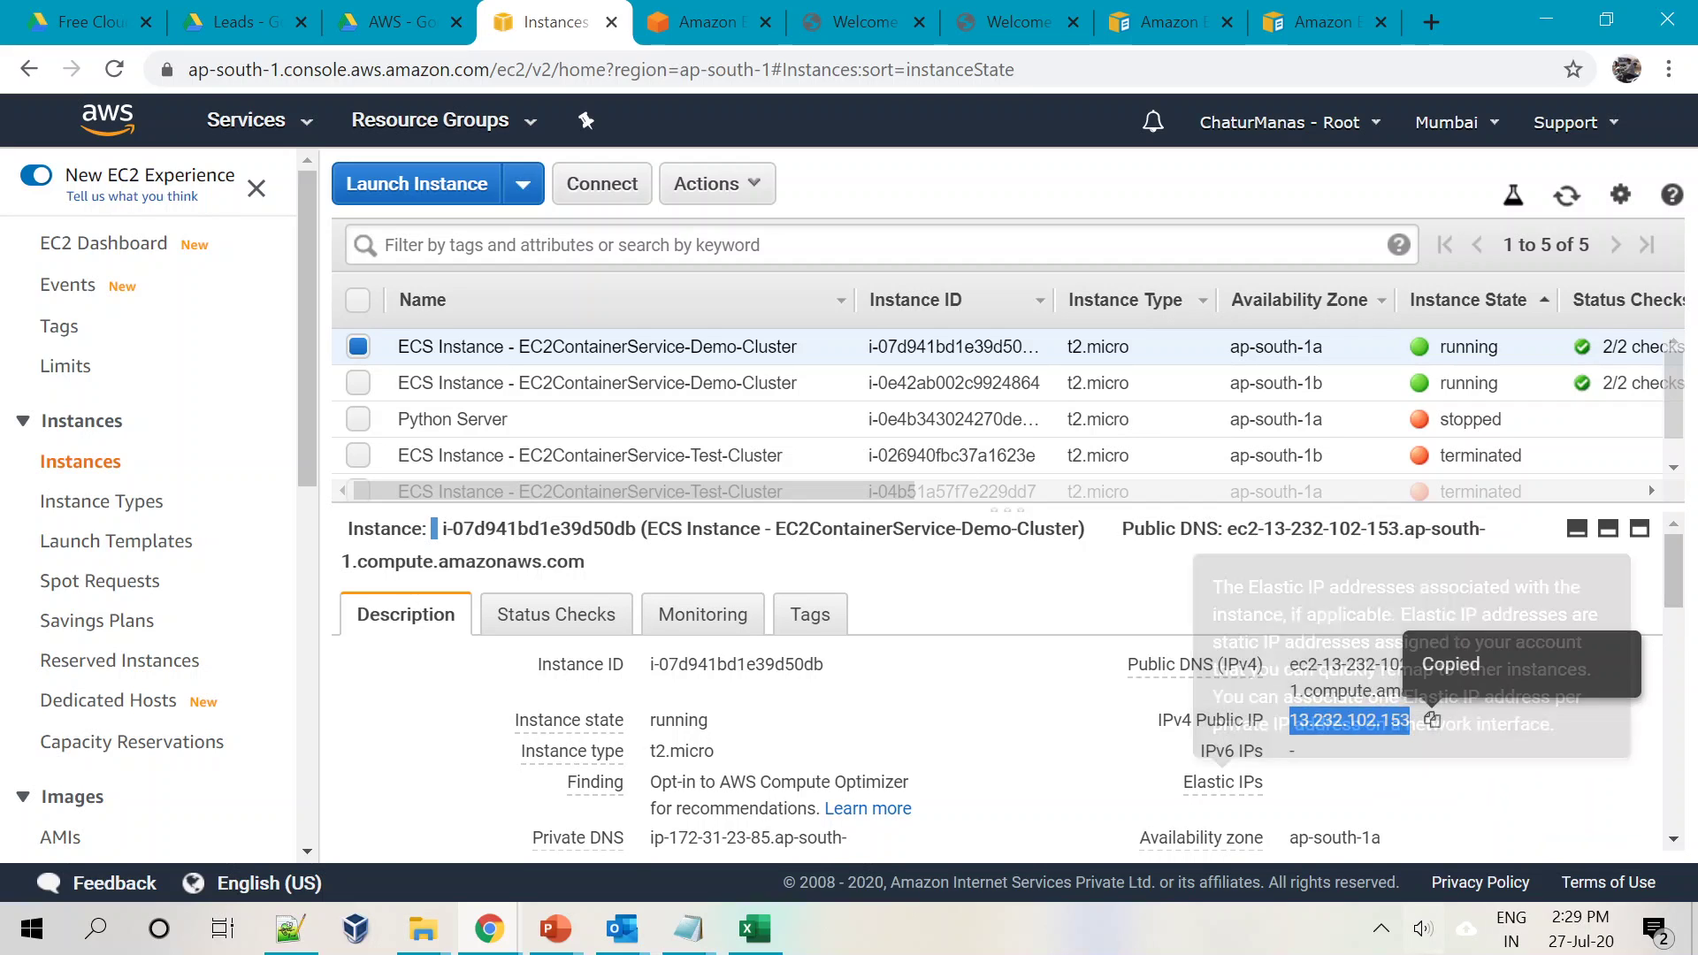
pyautogui.click(717, 21)
pyautogui.click(862, 21)
pyautogui.click(265, 69)
pyautogui.hotkey('ctrl', 'v')
pyautogui.press('Return')
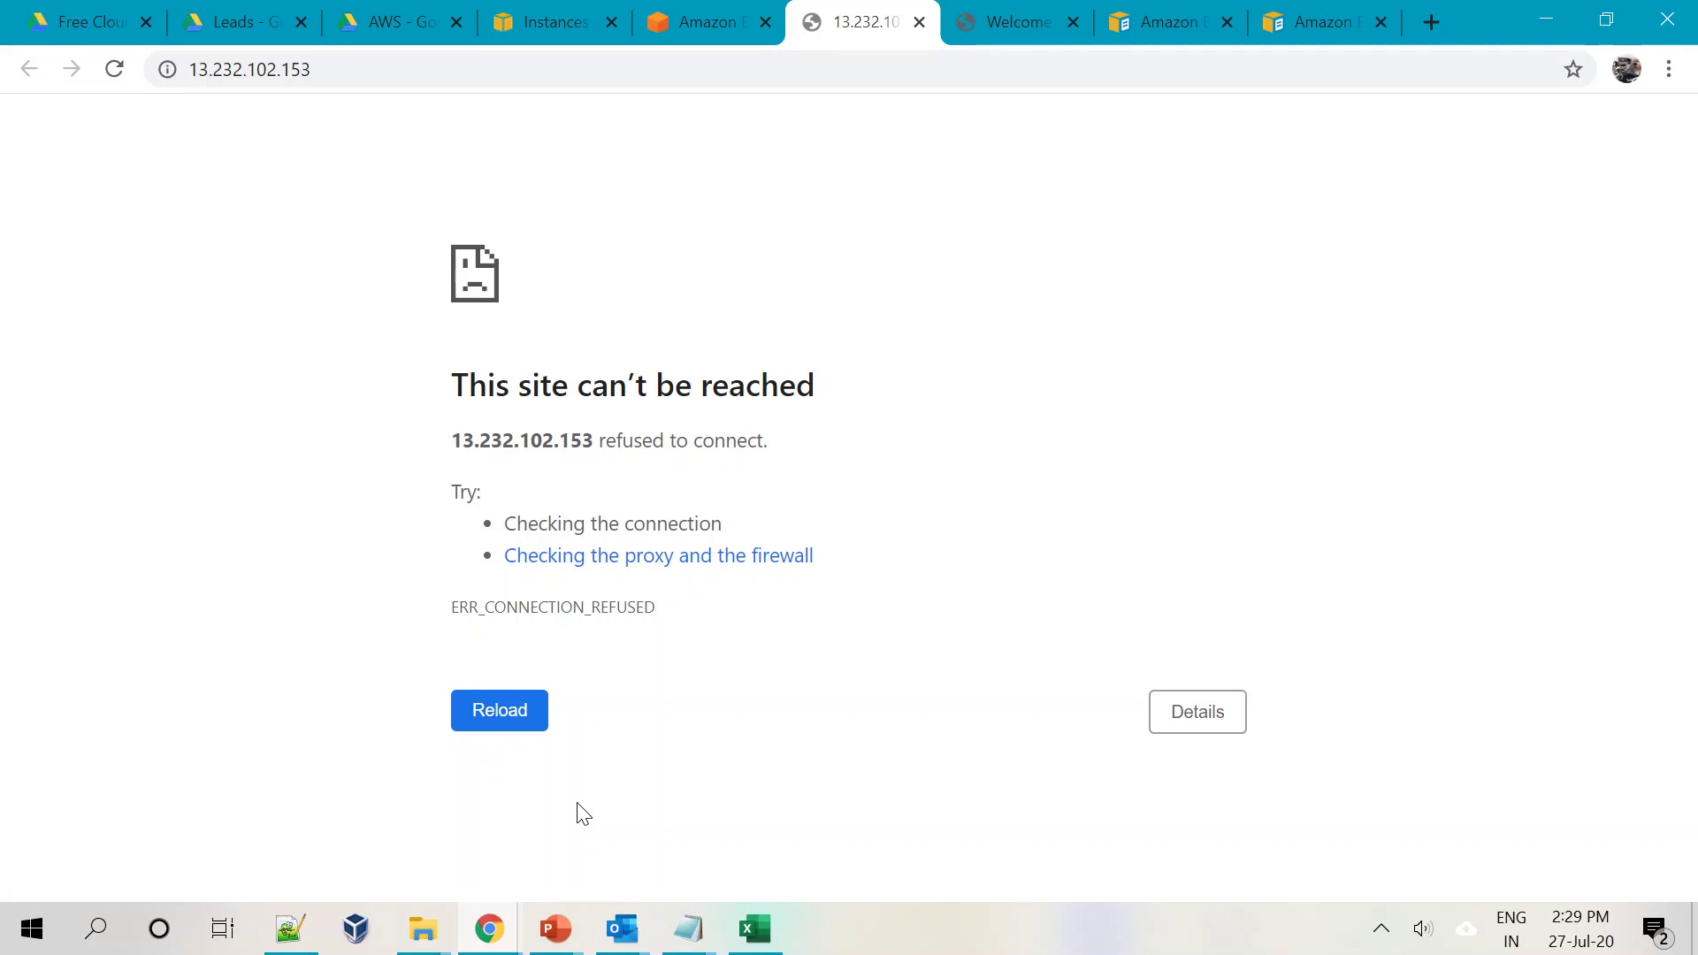
pyautogui.press('F5')
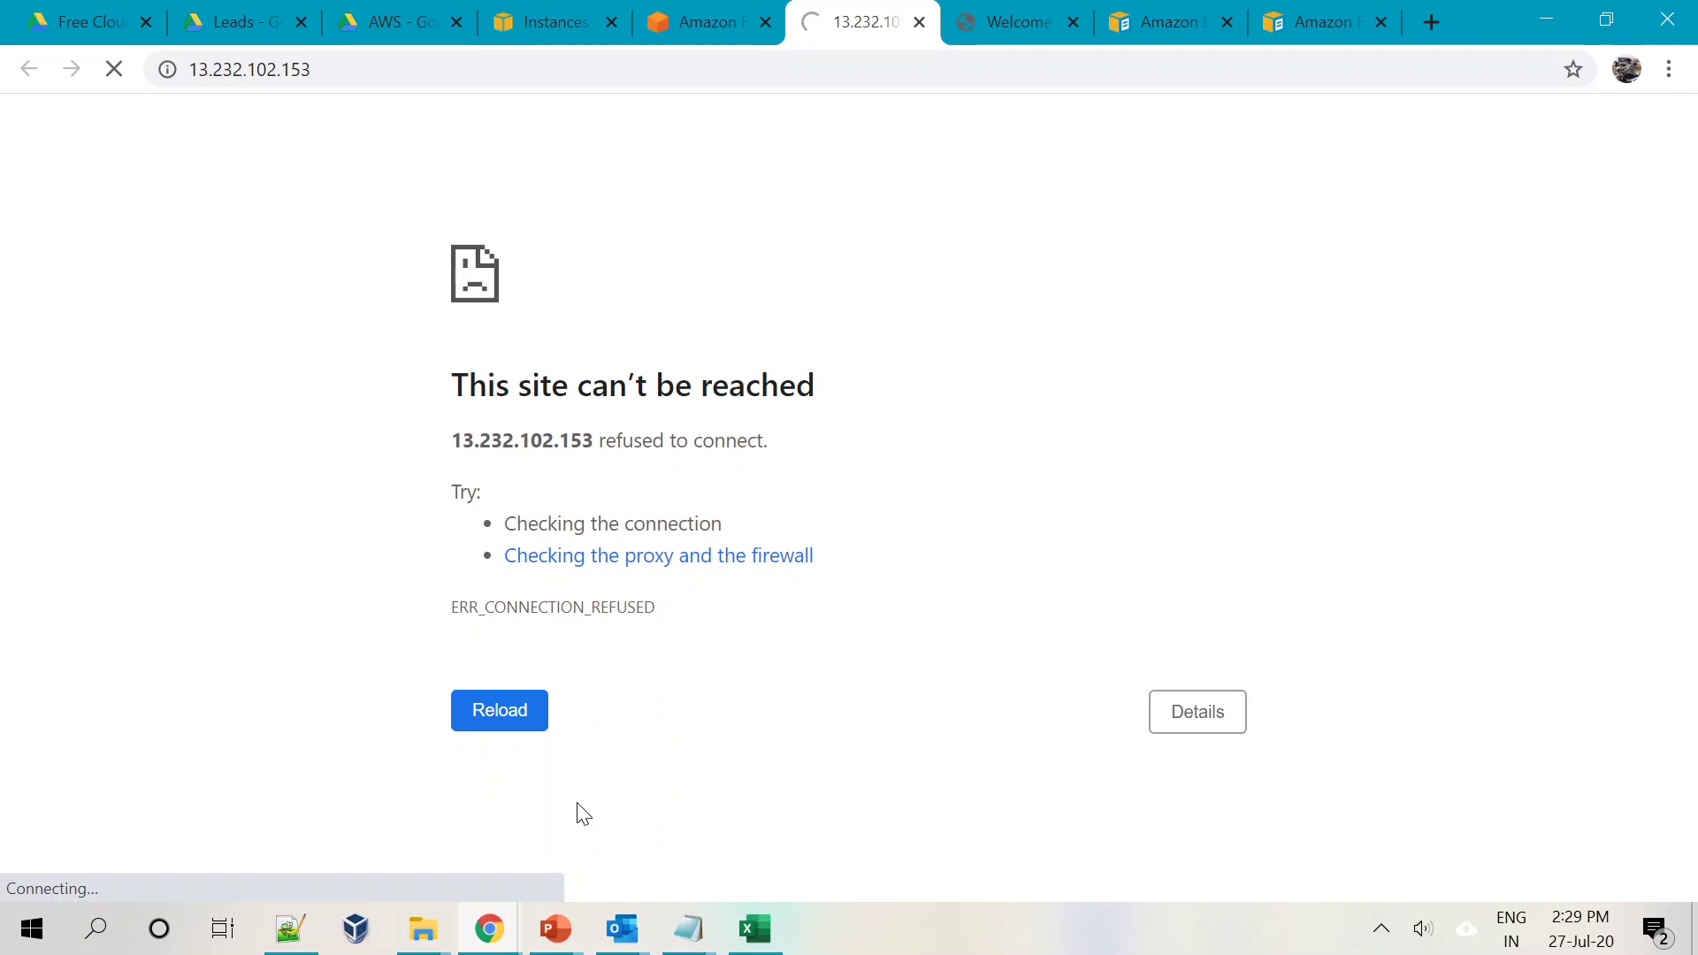
# Review the Run Task settings and placement template for Demo-Cluster, then leave the form without running a task
pyautogui.click(658, 35)
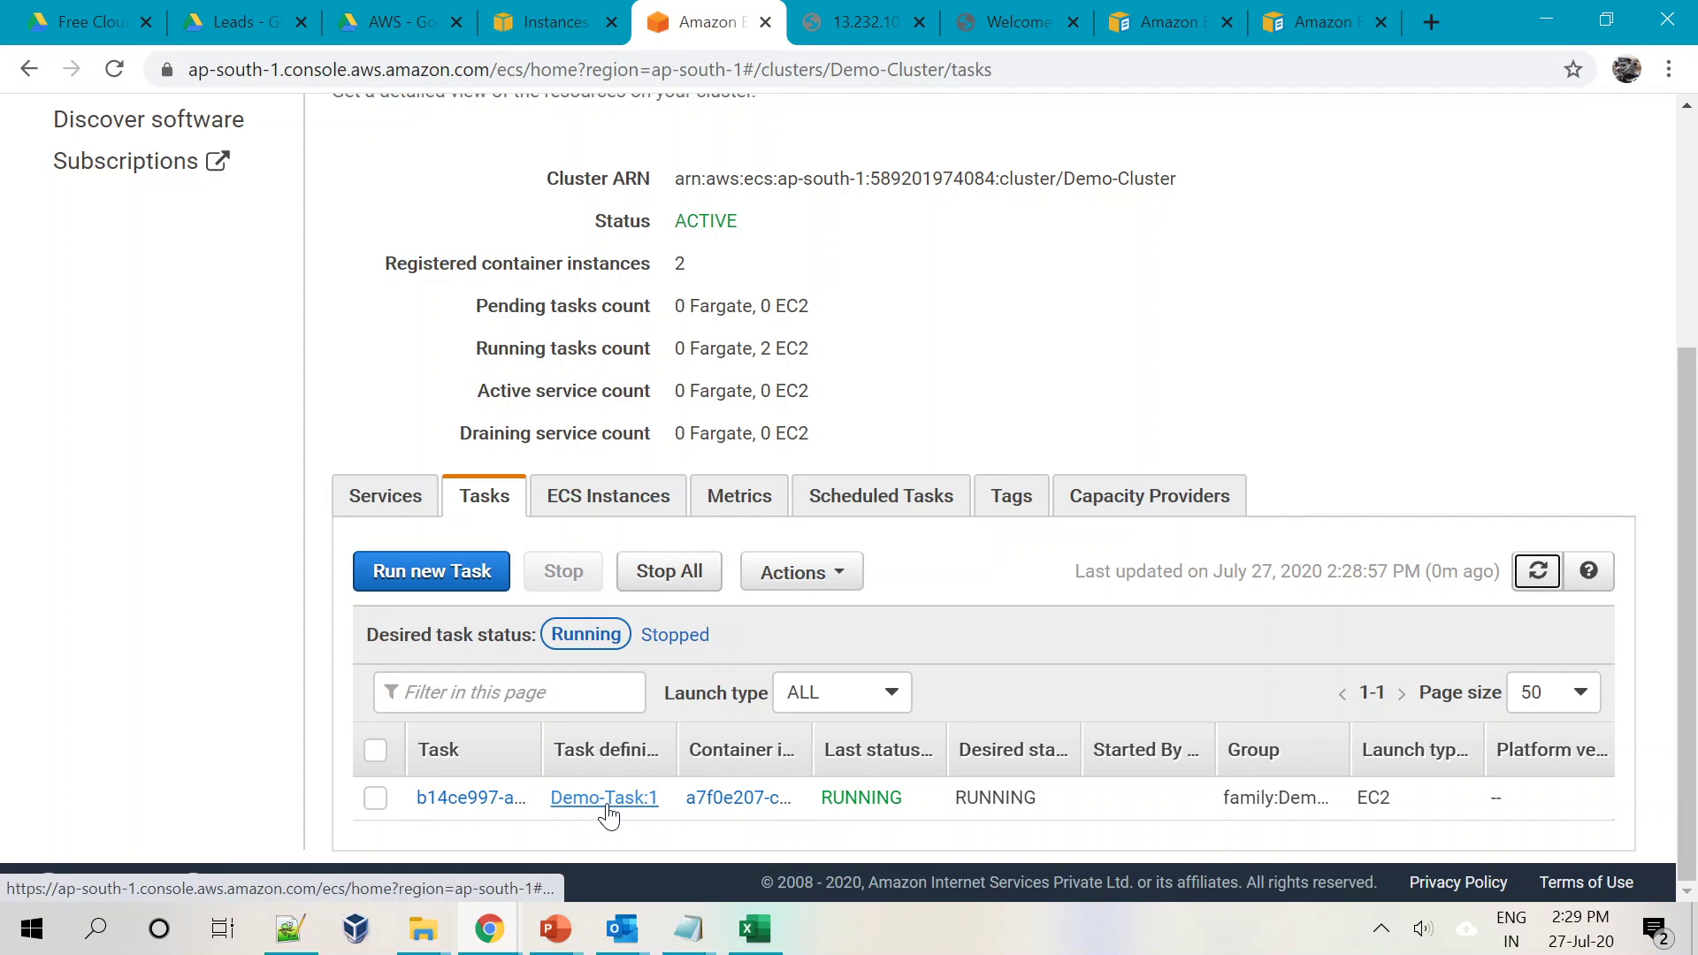
pyautogui.click(433, 600)
pyautogui.scroll(-3, 705, 531)
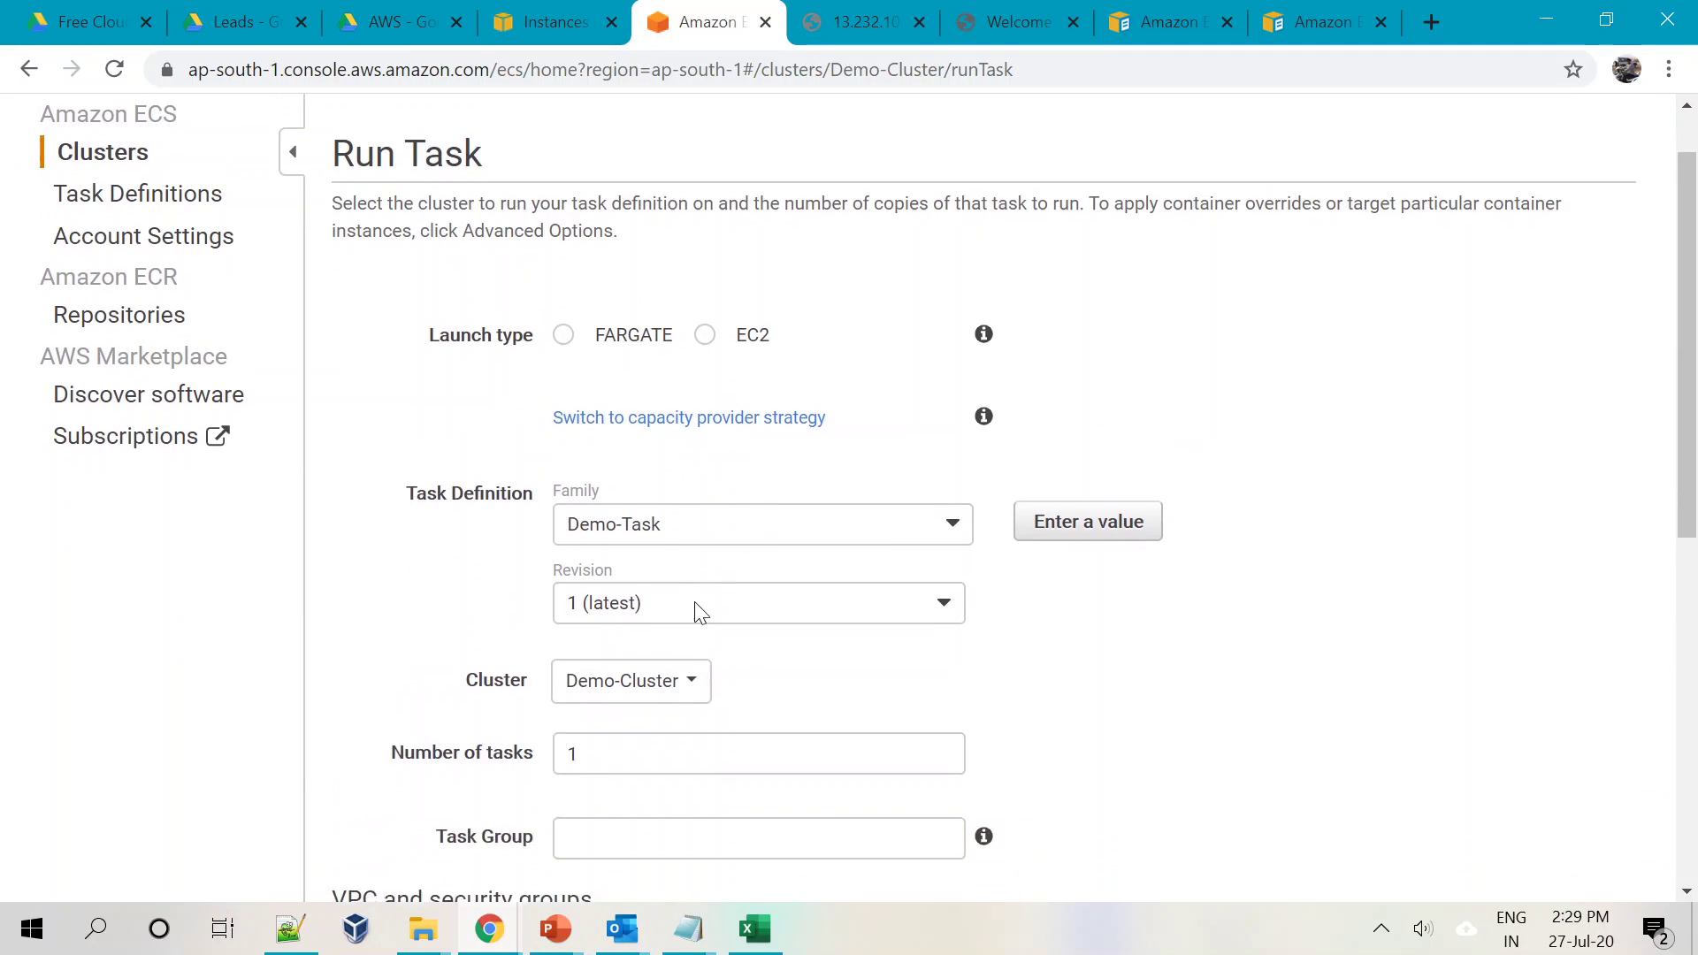
pyautogui.scroll(-5, 743, 453)
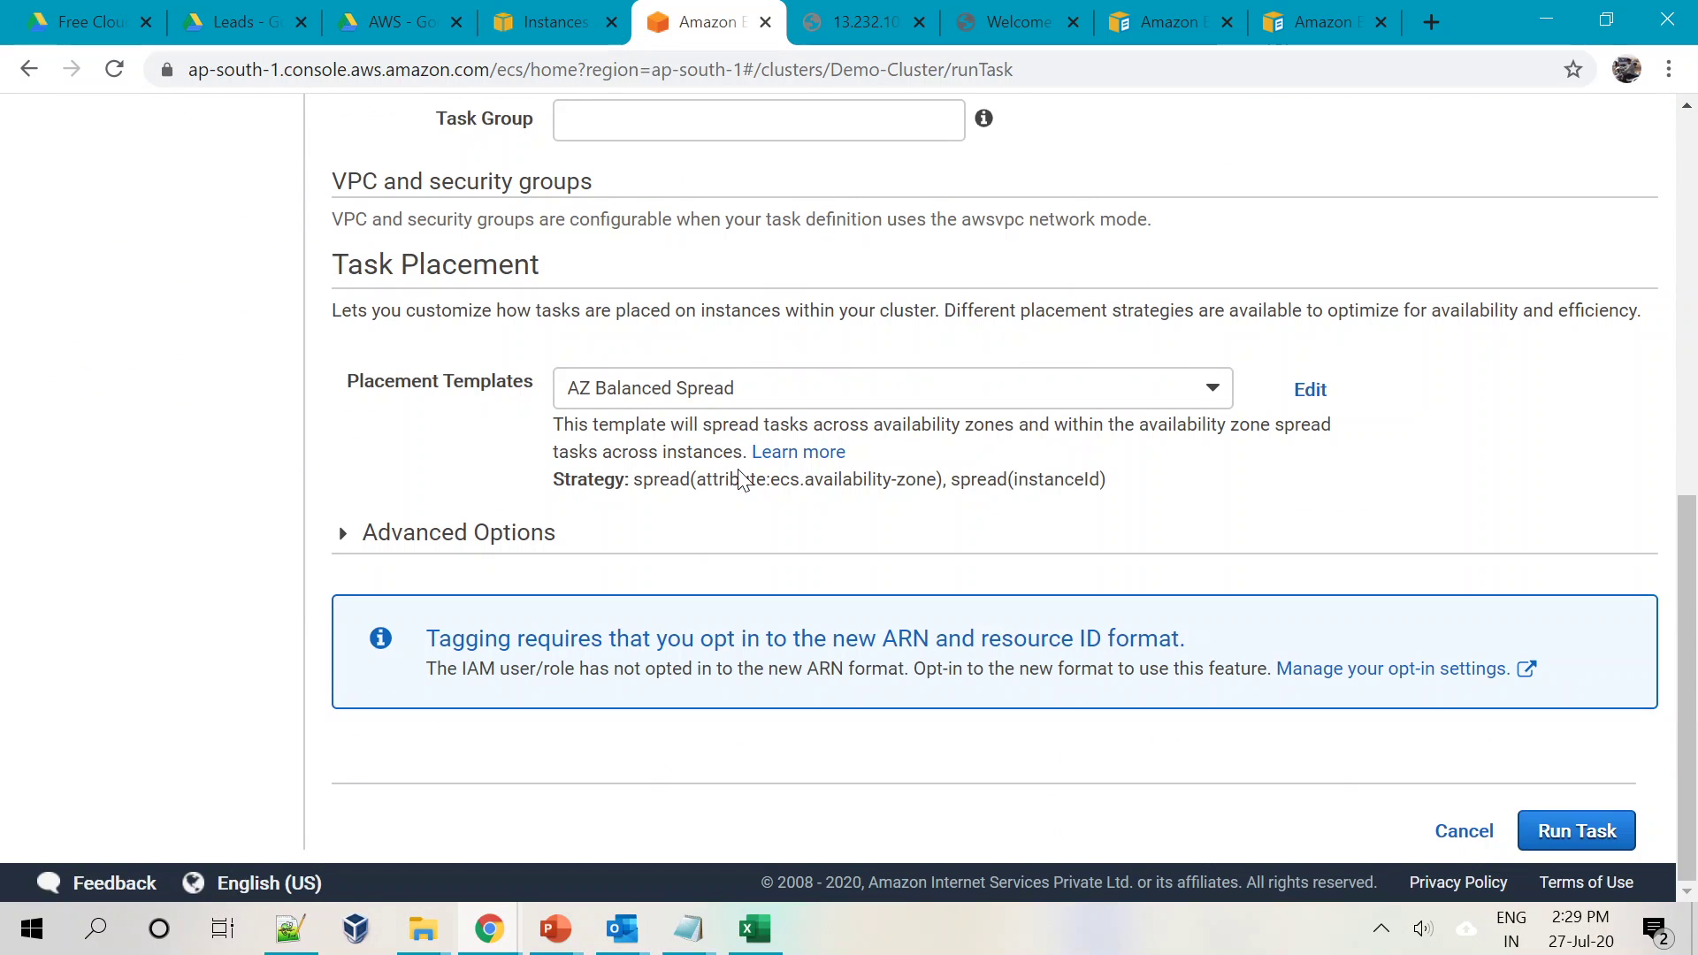
pyautogui.click(1461, 836)
pyautogui.scroll(-2, 629, 588)
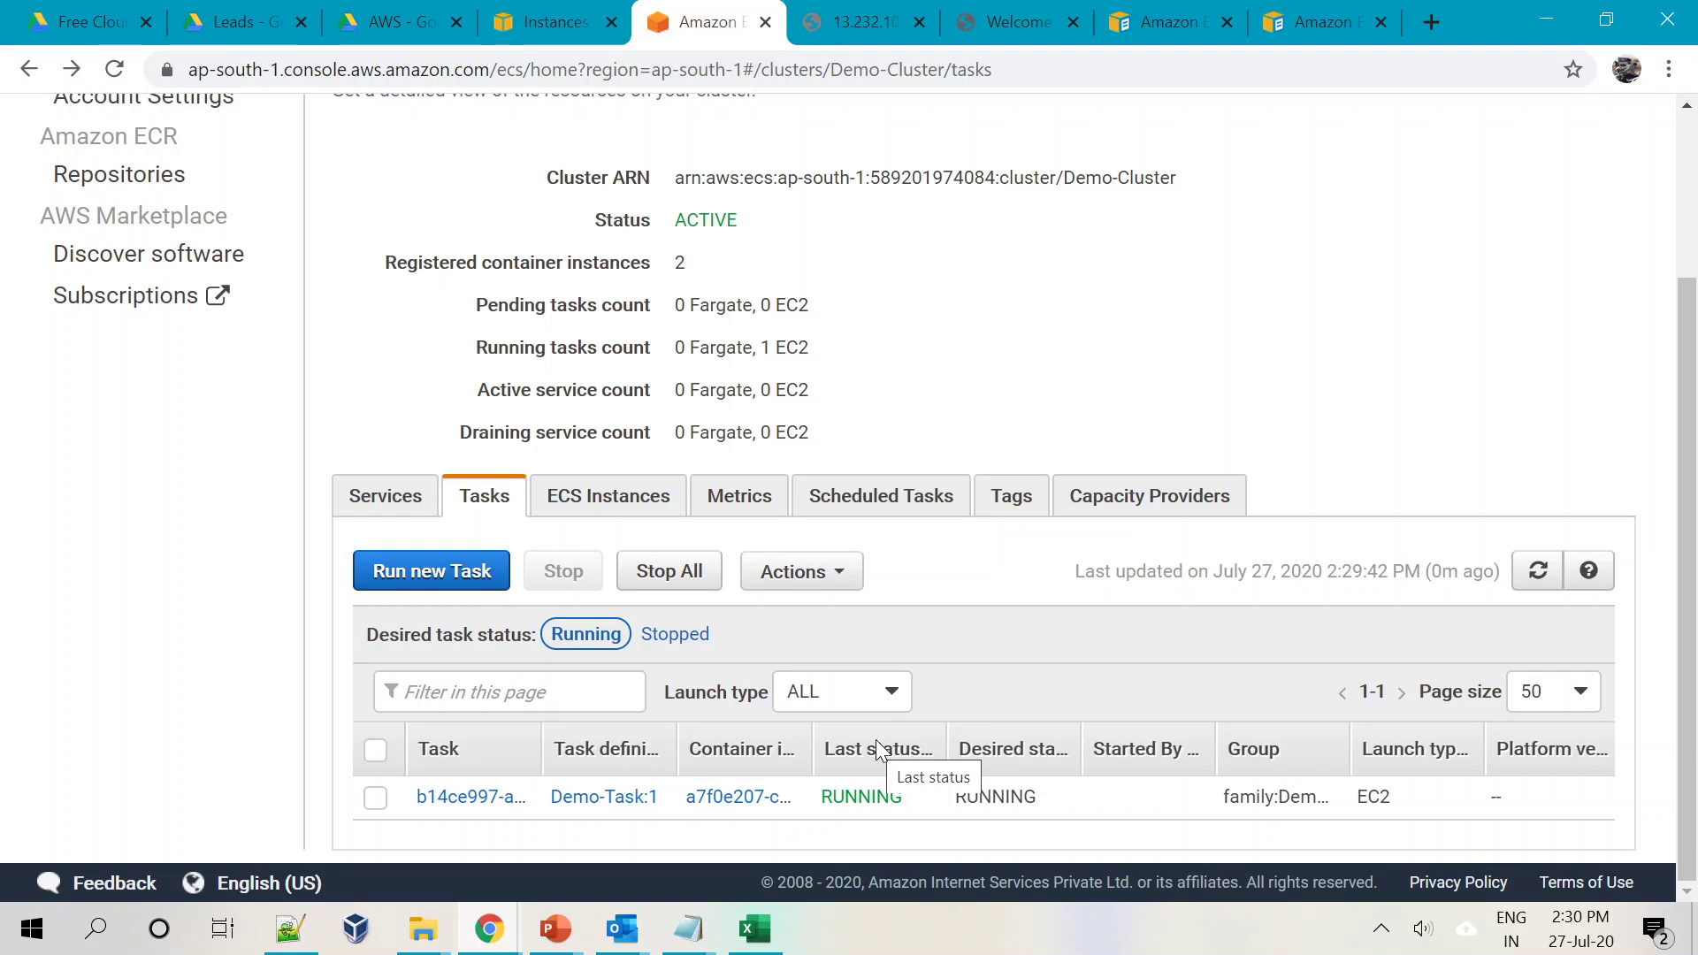
# Switch back to the ECS Scenario presentation in PowerPoint, point out Container-1 inside EC2-1 and clear the shape selection
pyautogui.click(556, 929)
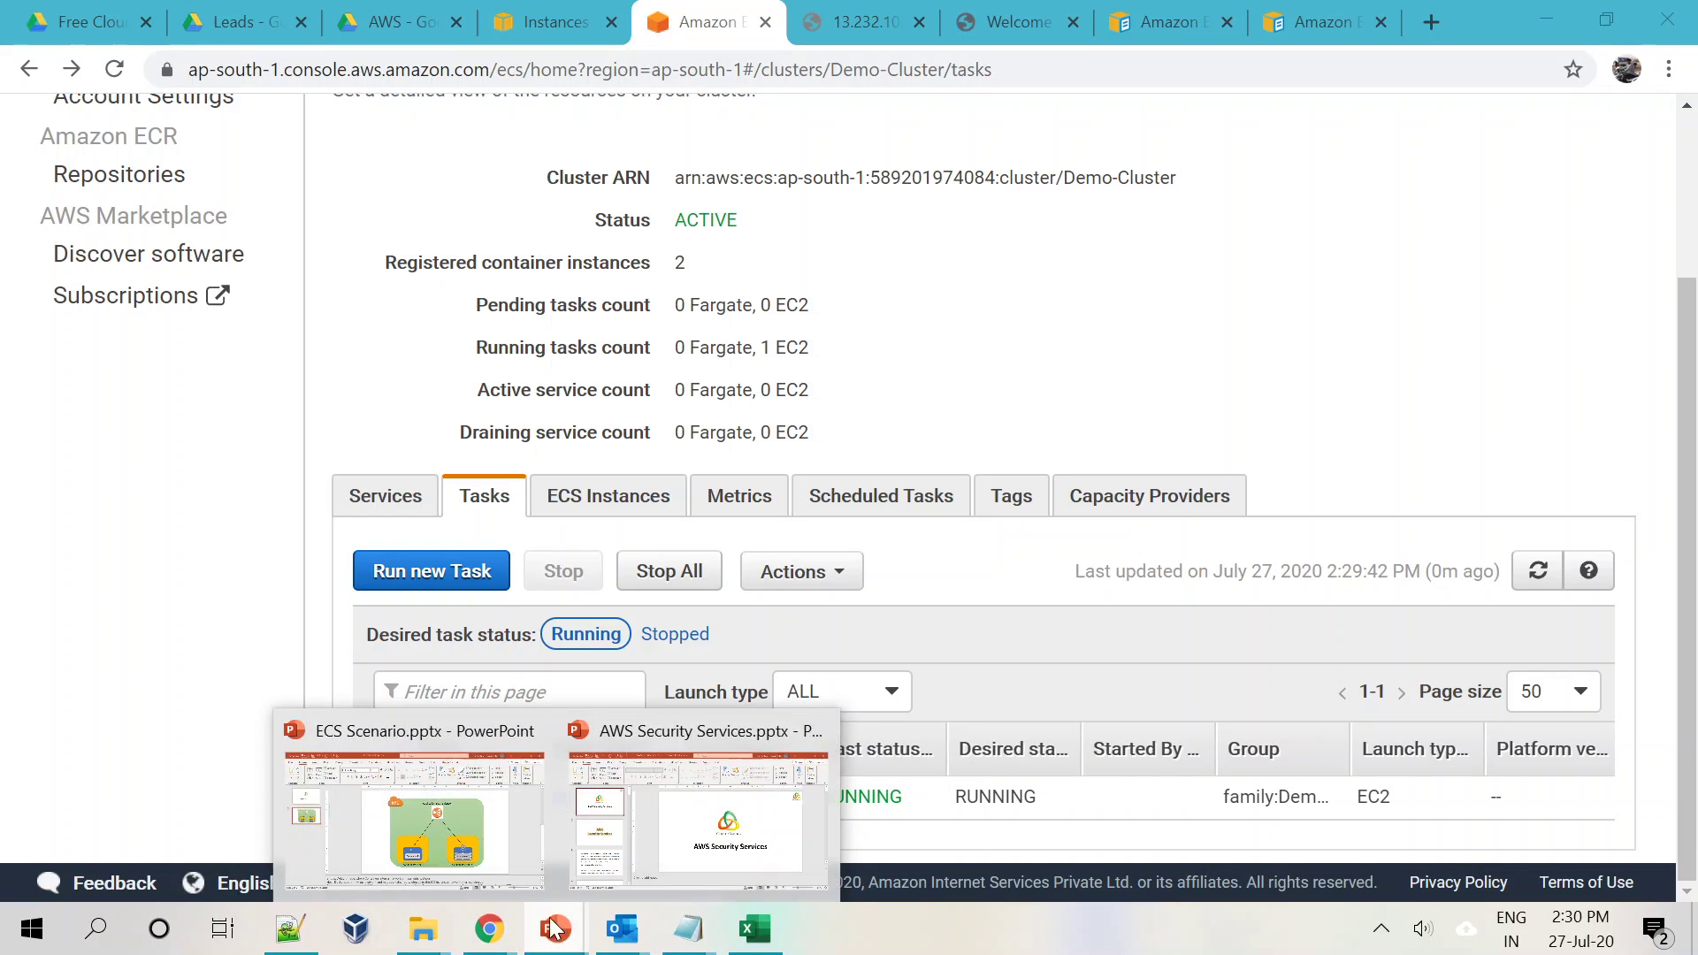
pyautogui.click(414, 818)
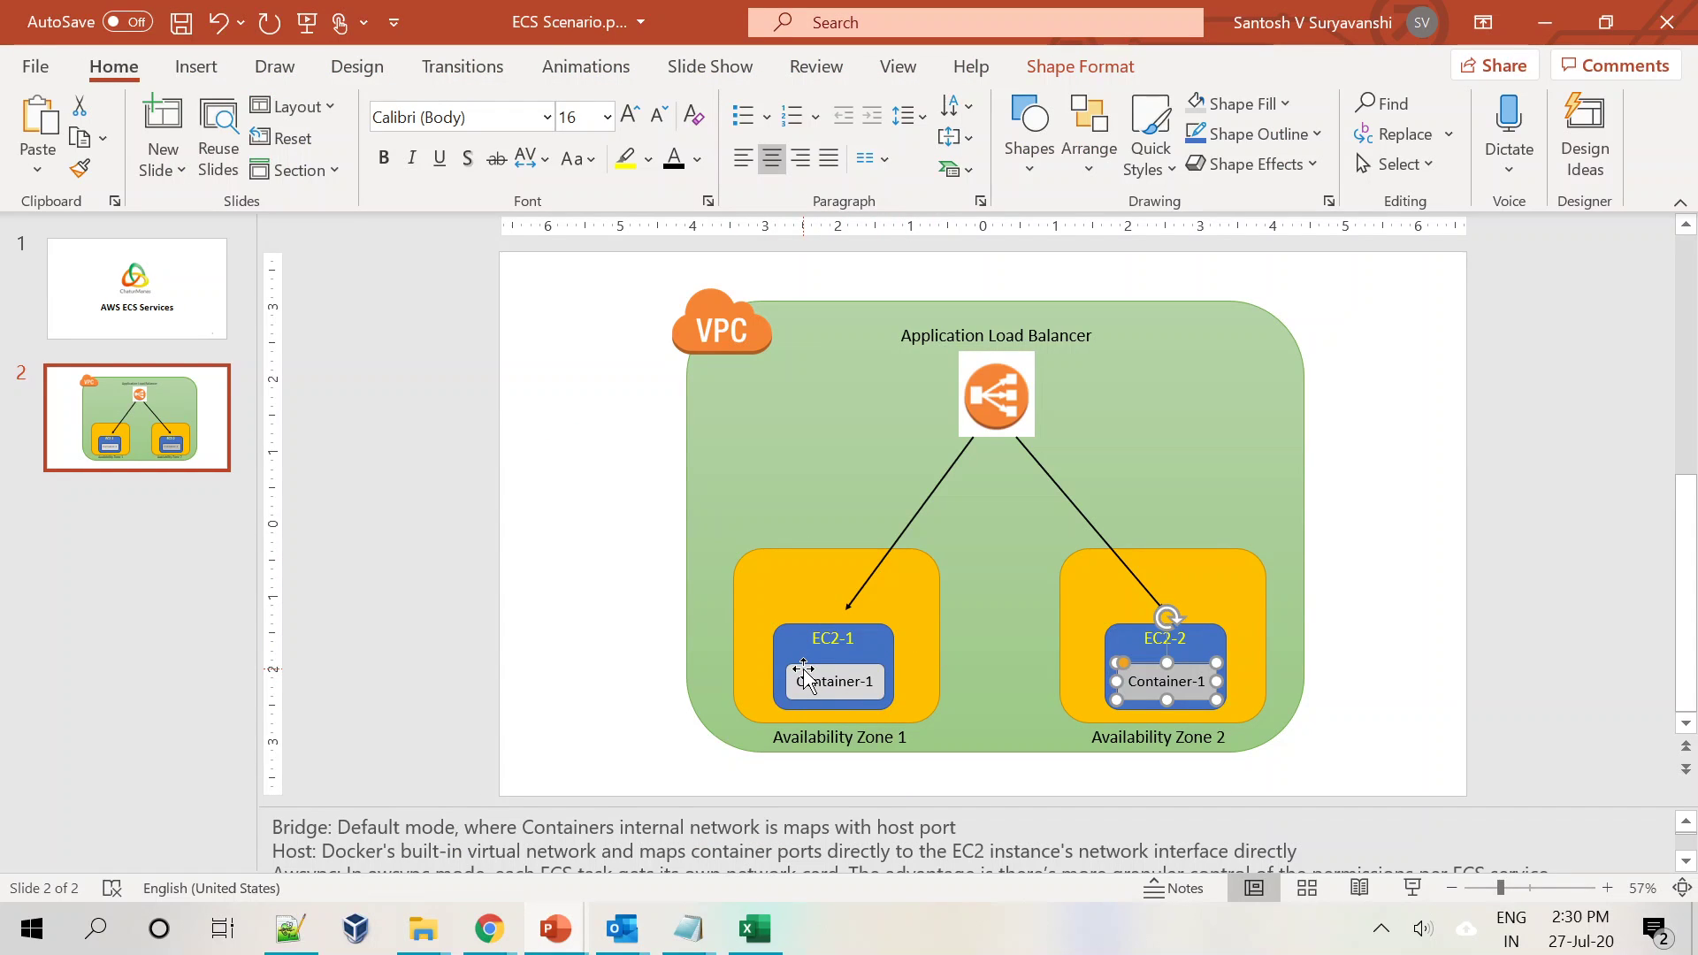
pyautogui.click(639, 729)
# Return to Chrome and compare Demo-Cluster's services list with its running tasks
pyautogui.hotkey('alt', 'Tab')
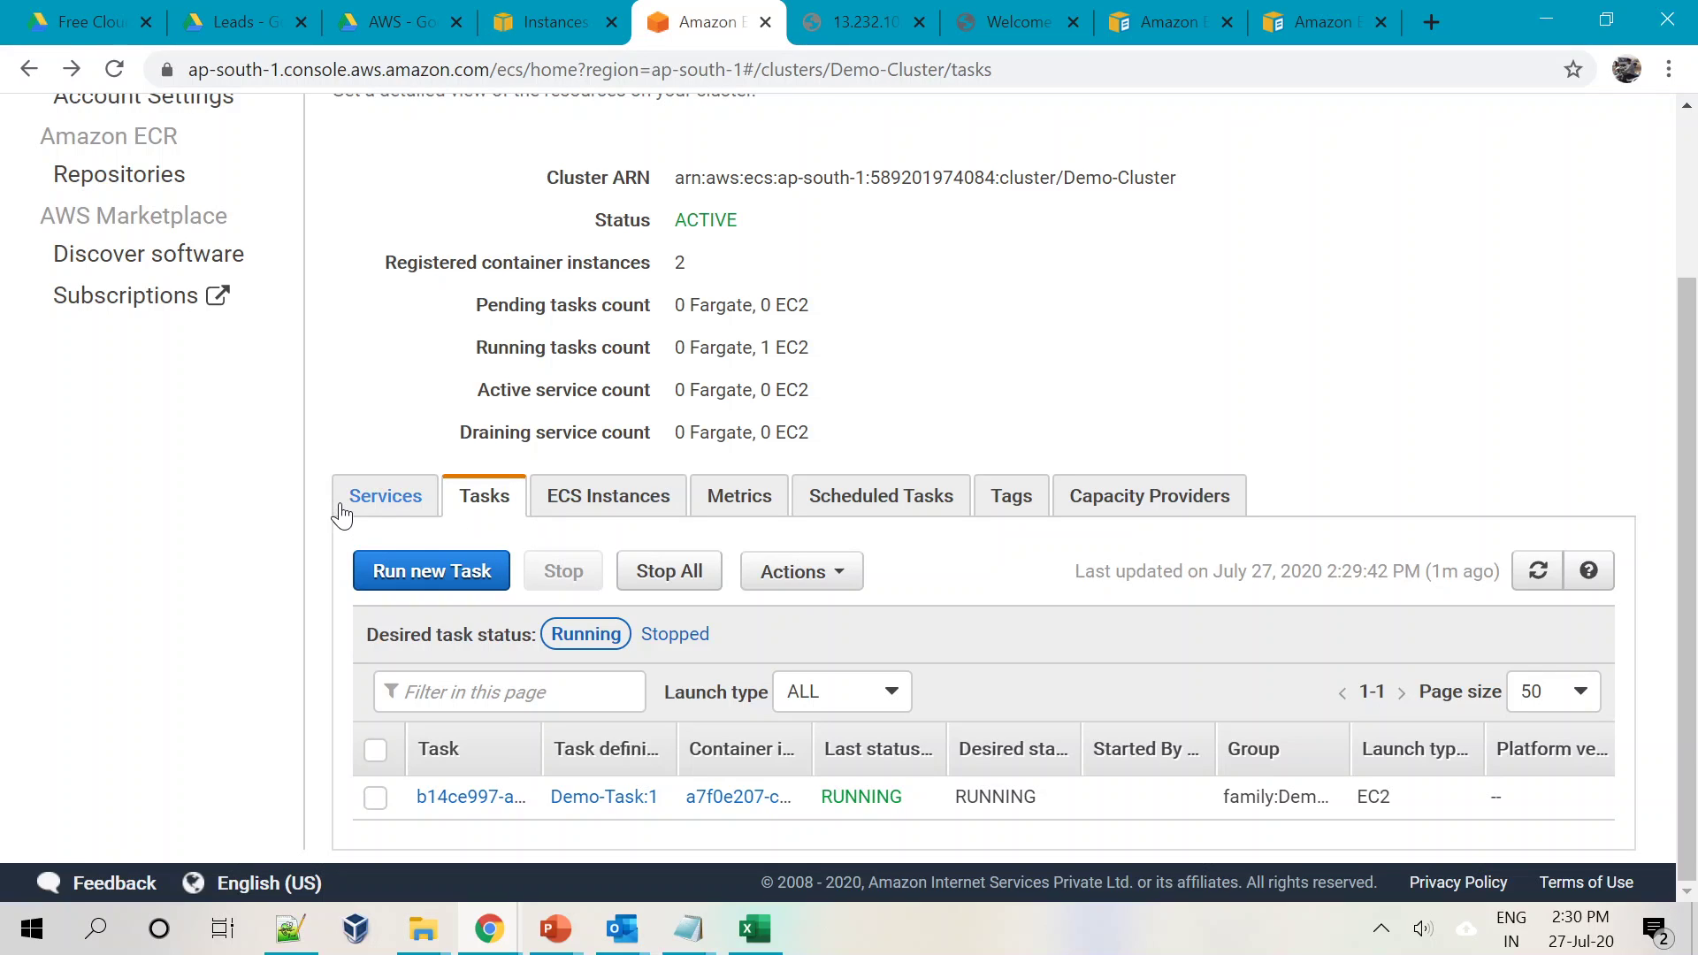
pyautogui.click(380, 502)
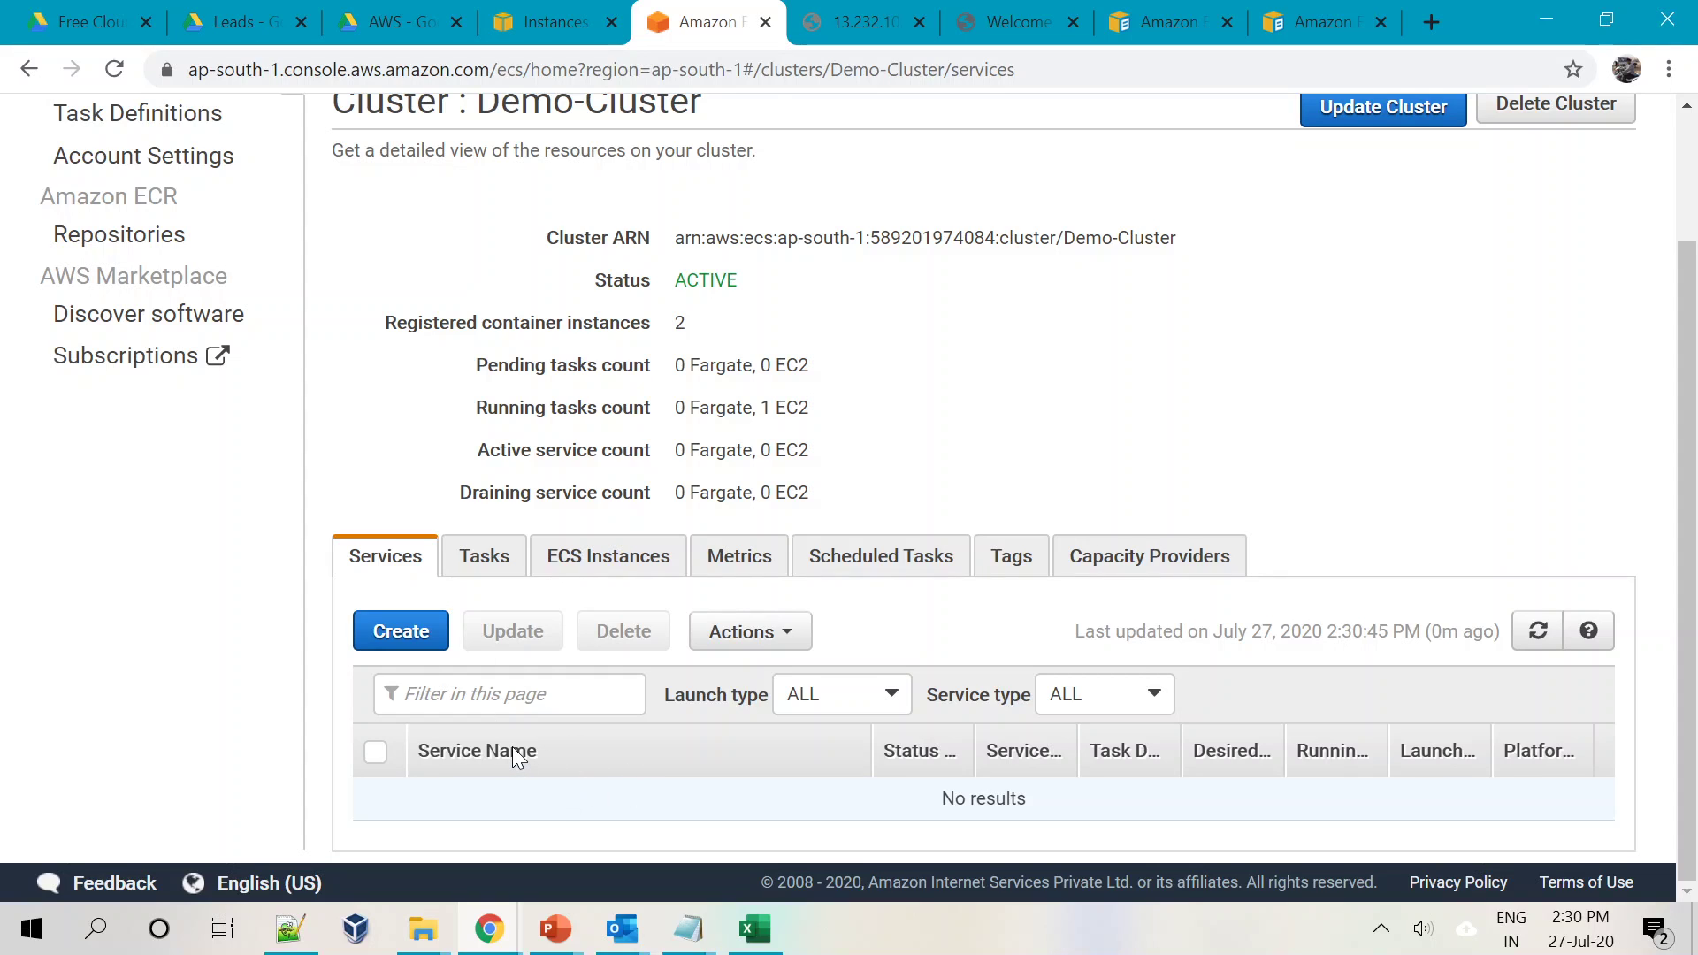
pyautogui.click(483, 558)
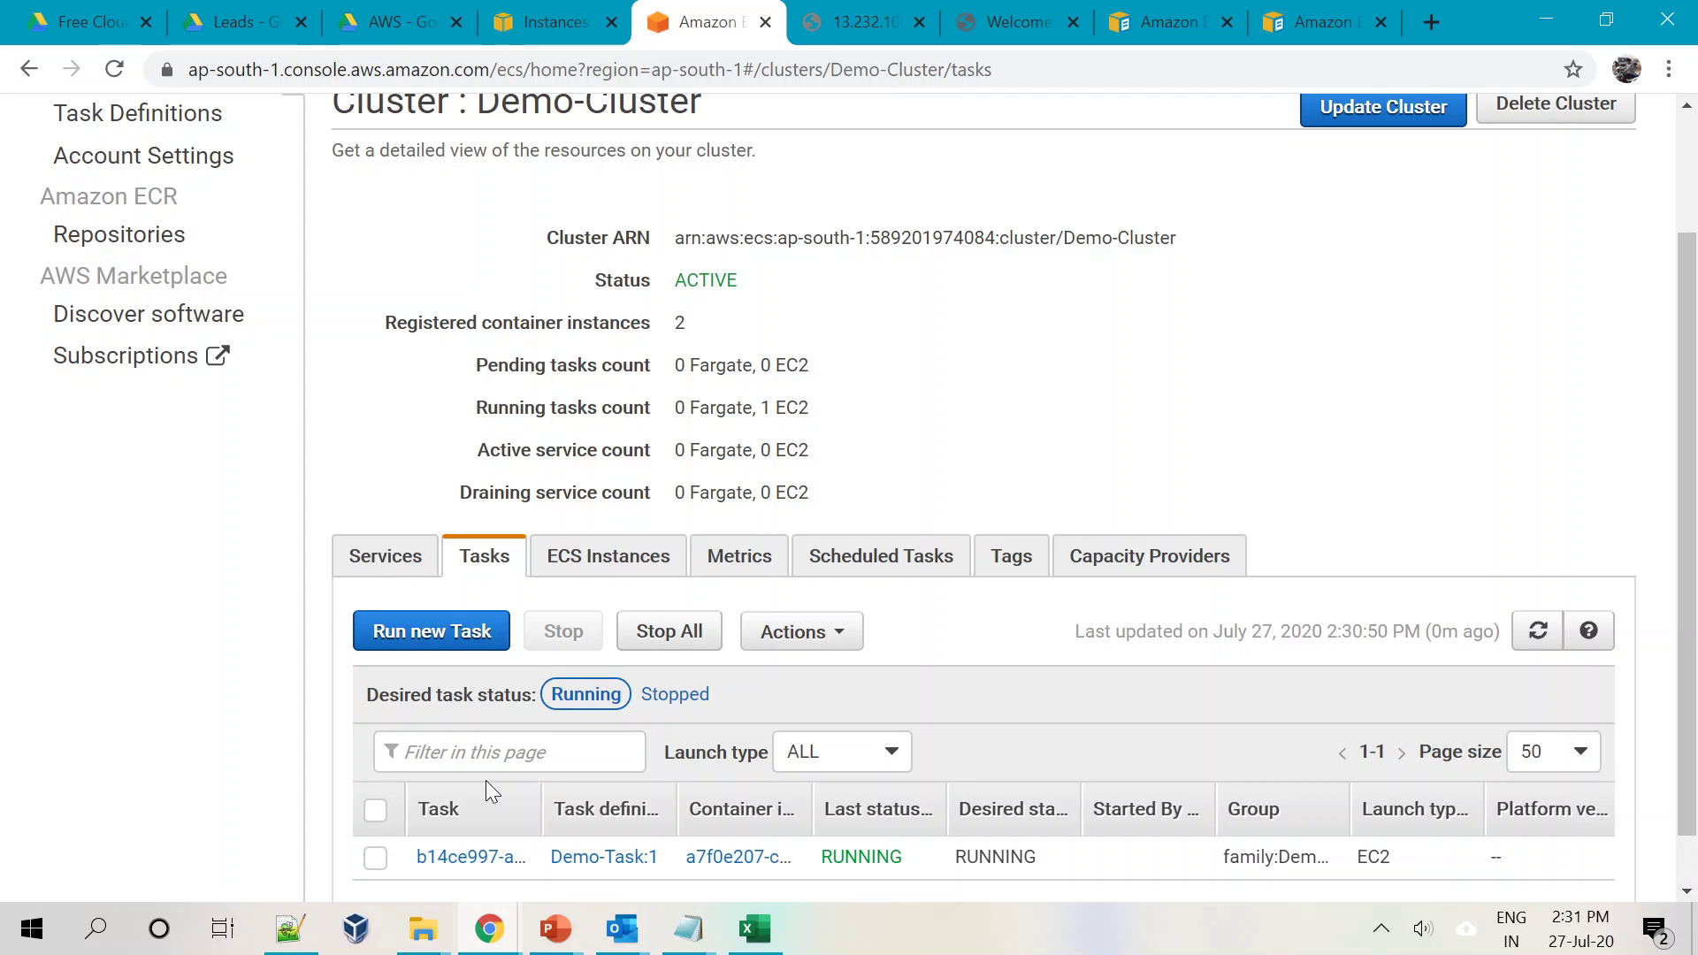
pyautogui.click(372, 573)
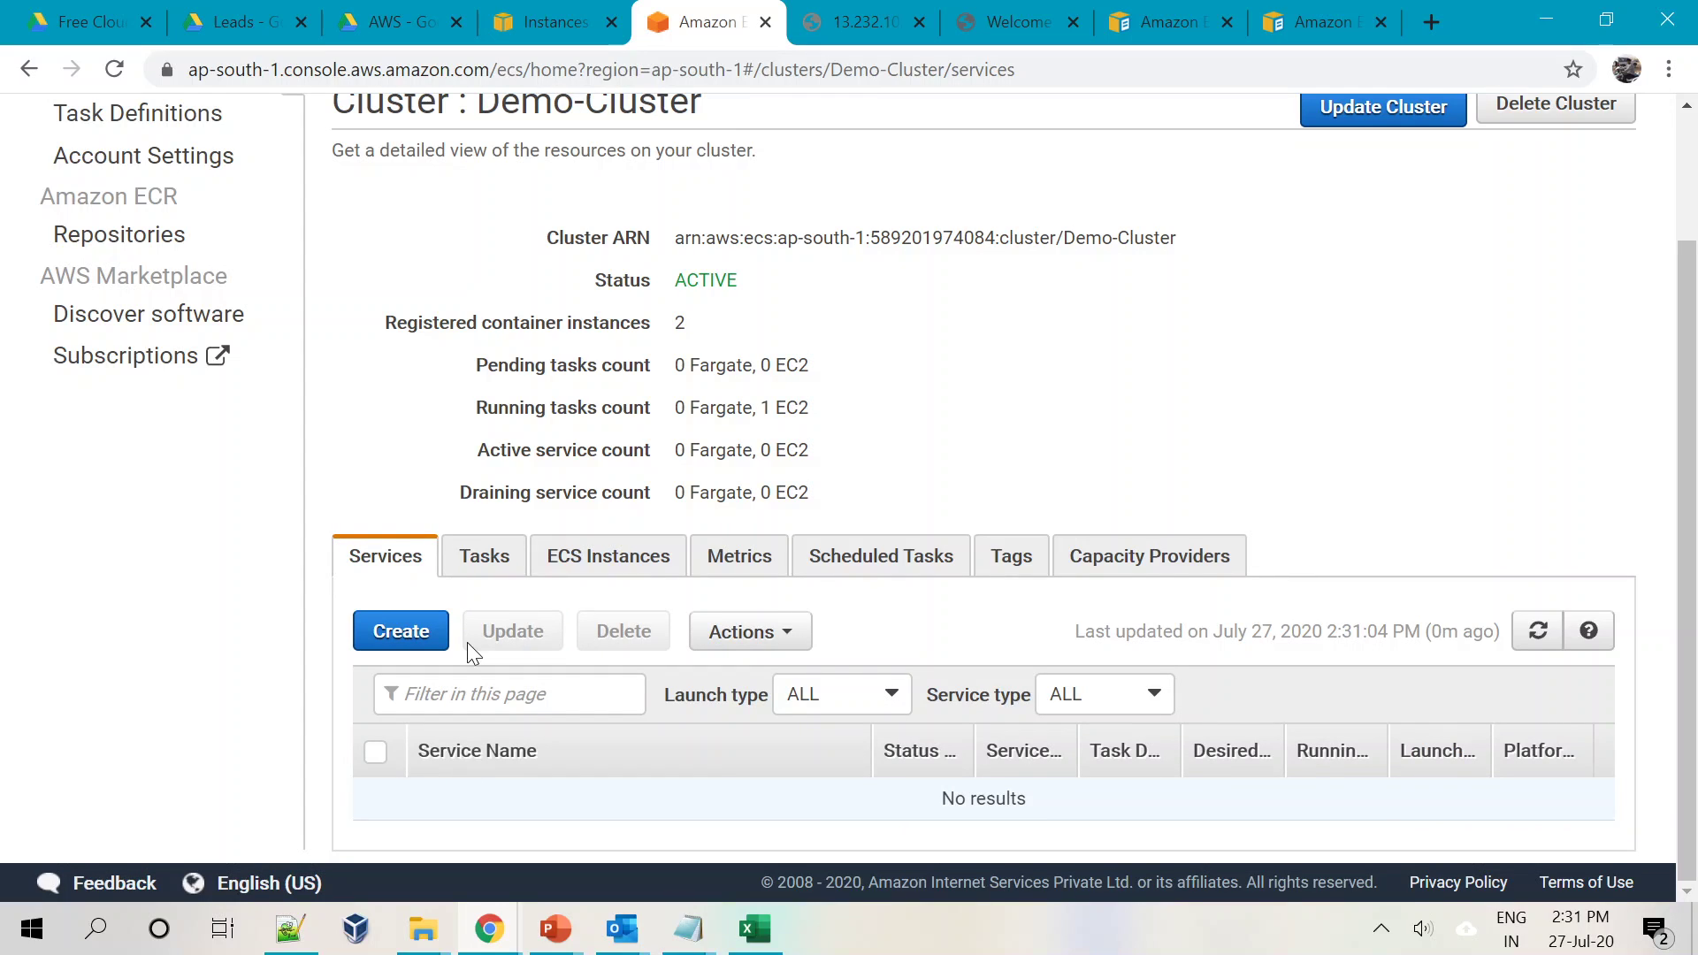
# Stop the remaining running Demo-Task:1 task in Demo-Cluster and confirm the stop
pyautogui.click(485, 557)
pyautogui.scroll(-1, 446, 761)
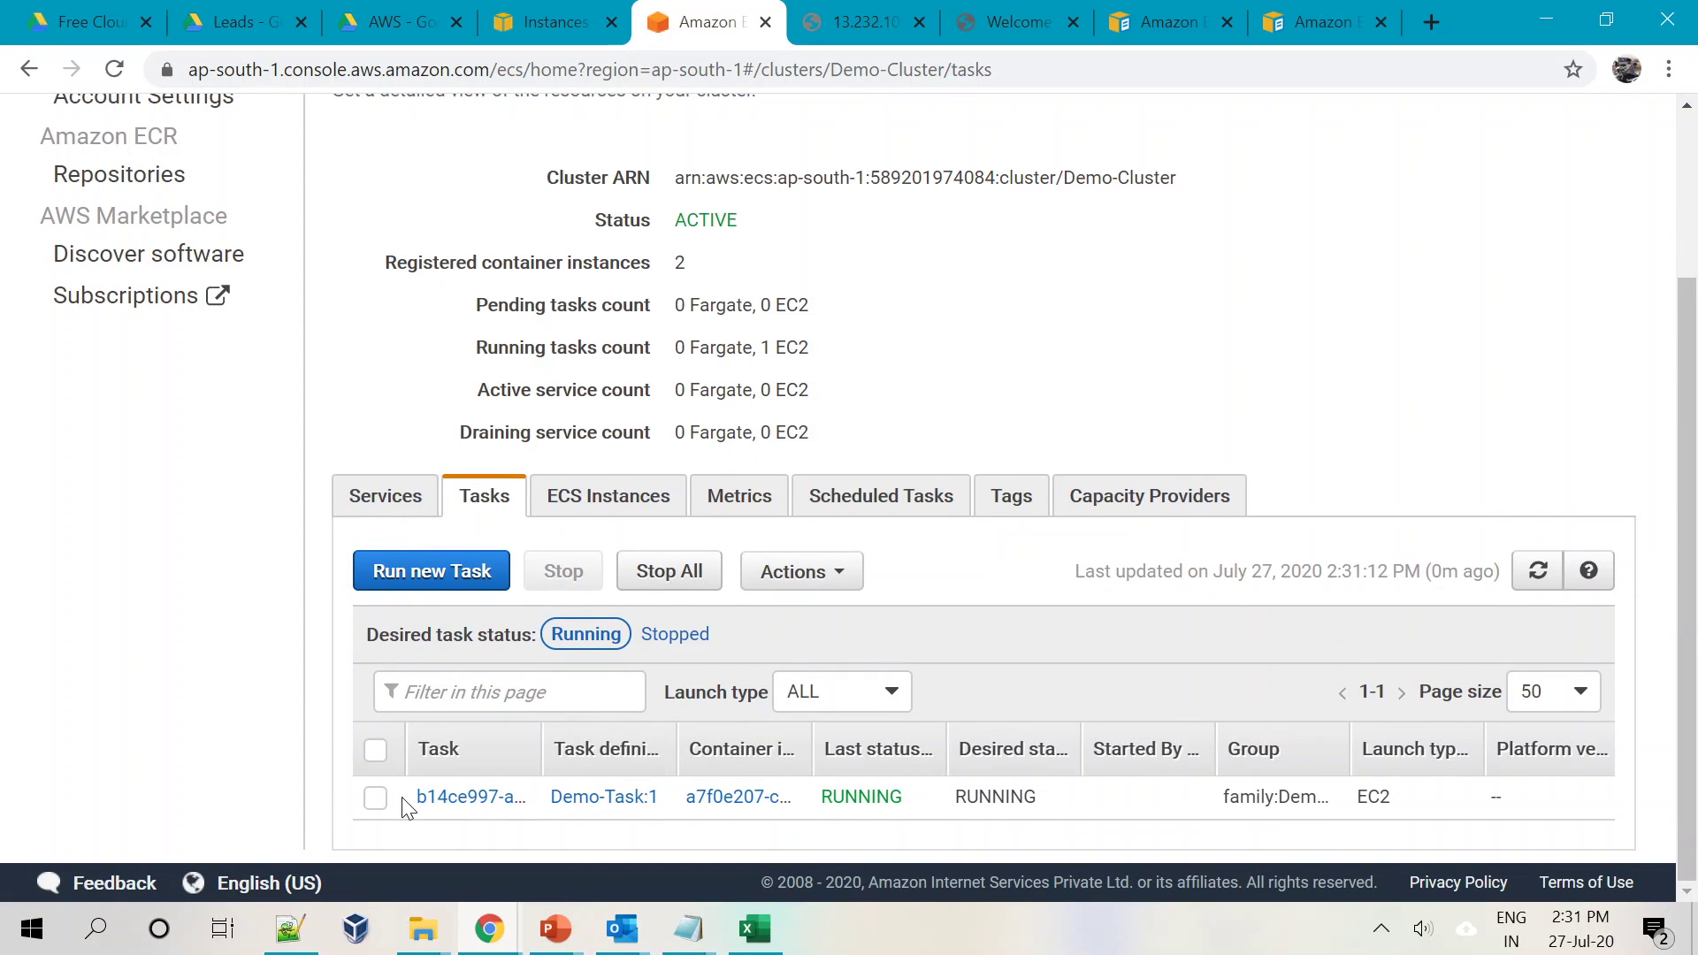
pyautogui.click(375, 798)
pyautogui.click(563, 570)
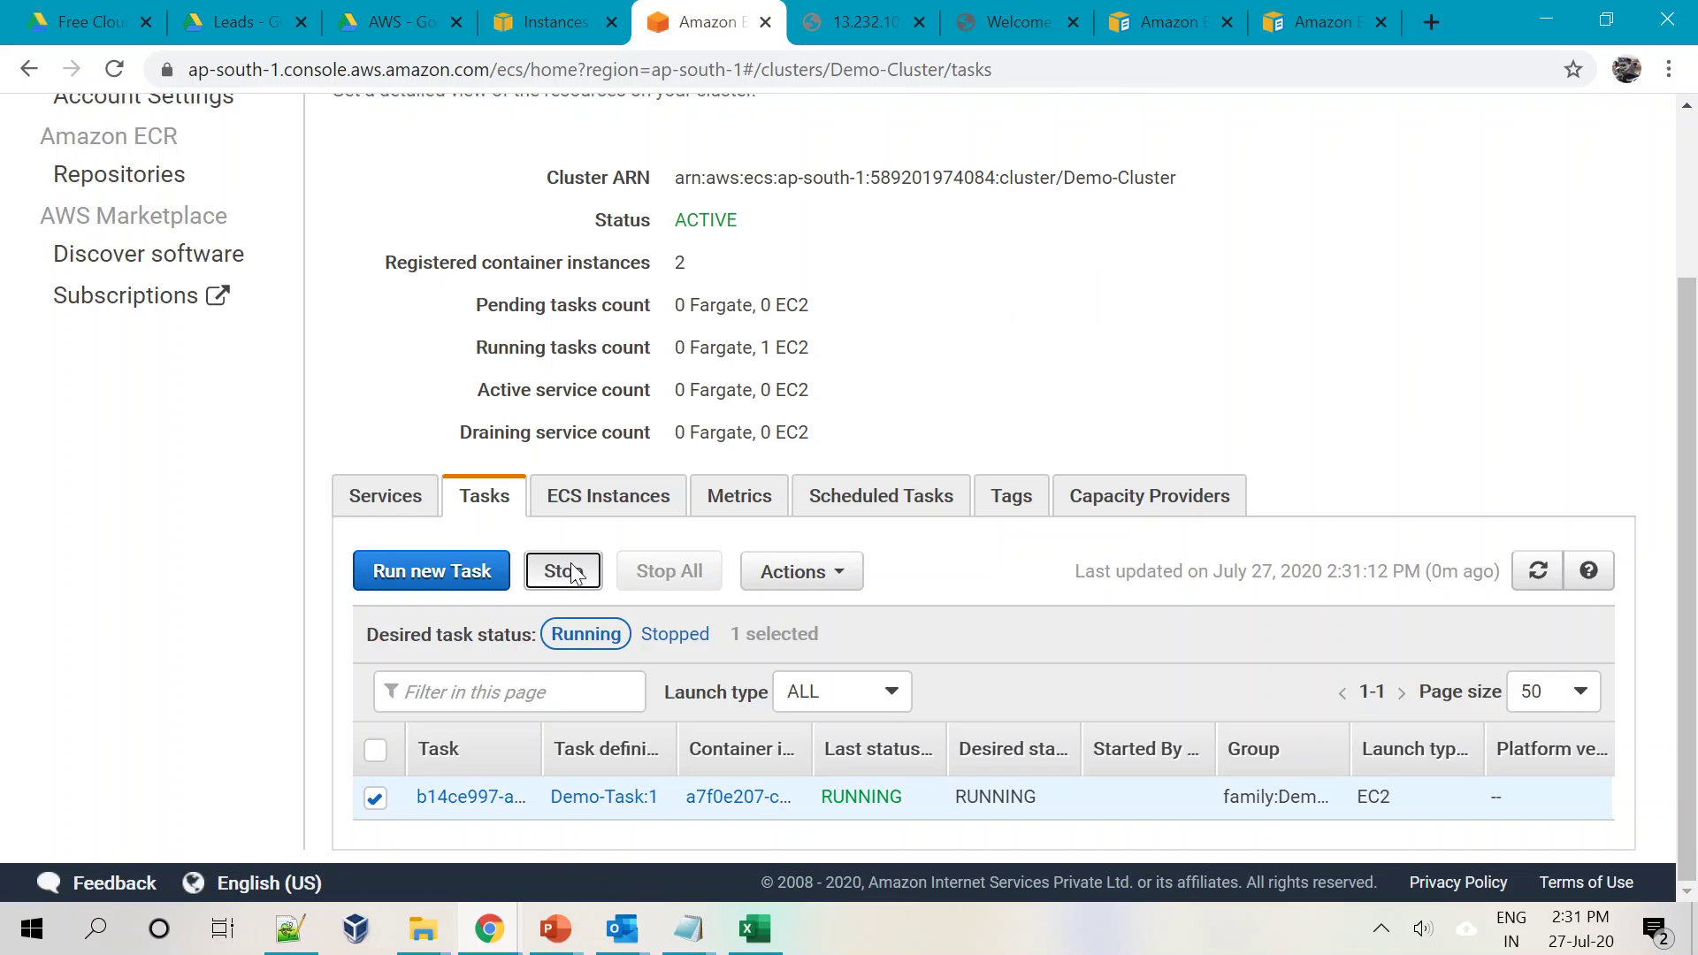
pyautogui.click(1142, 378)
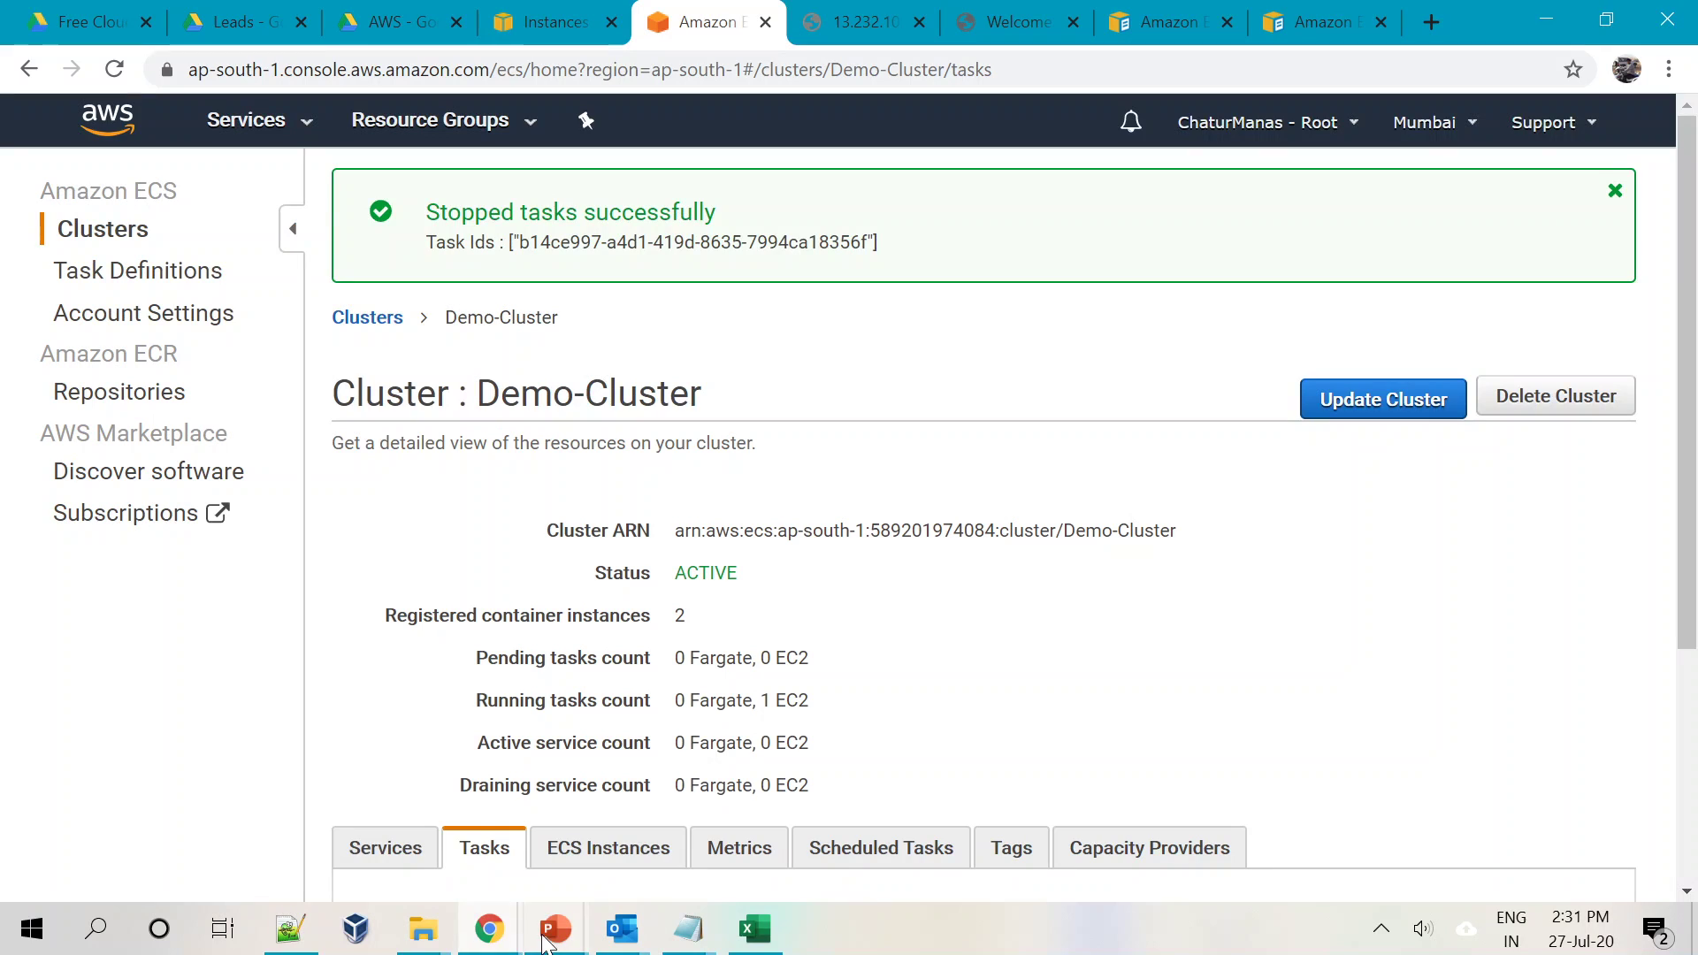
# Look at the ECS Scenario slide in PowerPoint, then return to Chrome and refresh Demo-Cluster's running task list
pyautogui.moveTo(555, 928)
pyautogui.click(424, 796)
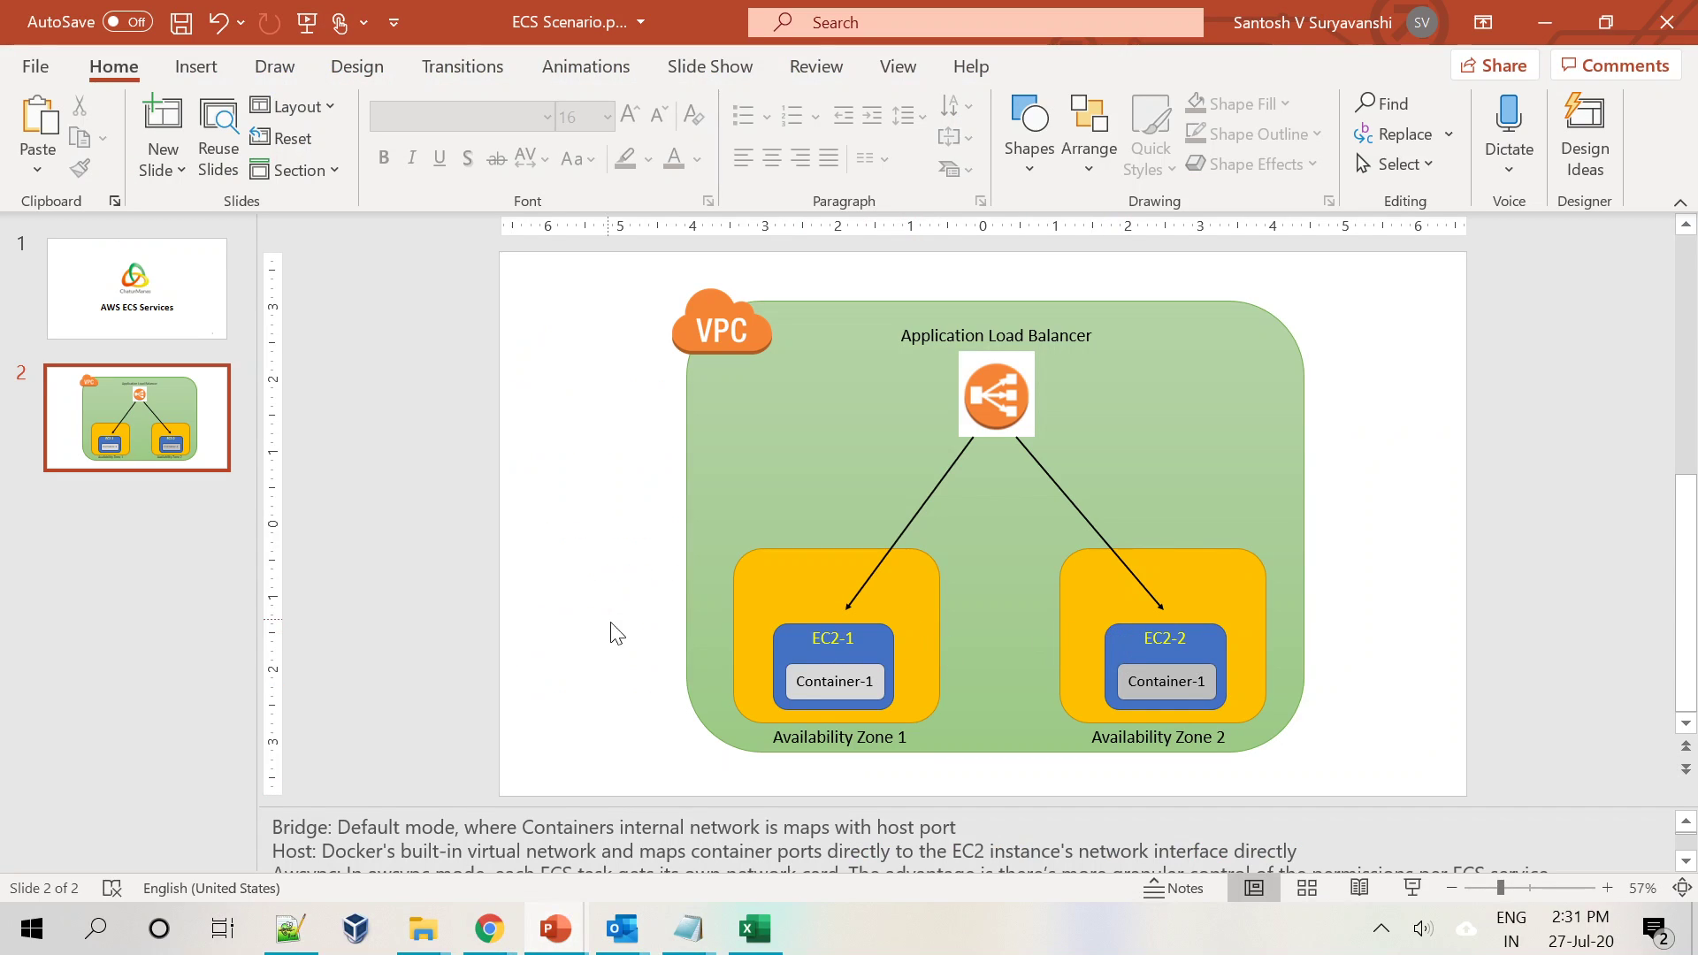
pyautogui.scroll(2, 1641, 760)
pyautogui.hotkey('alt', 'Tab')
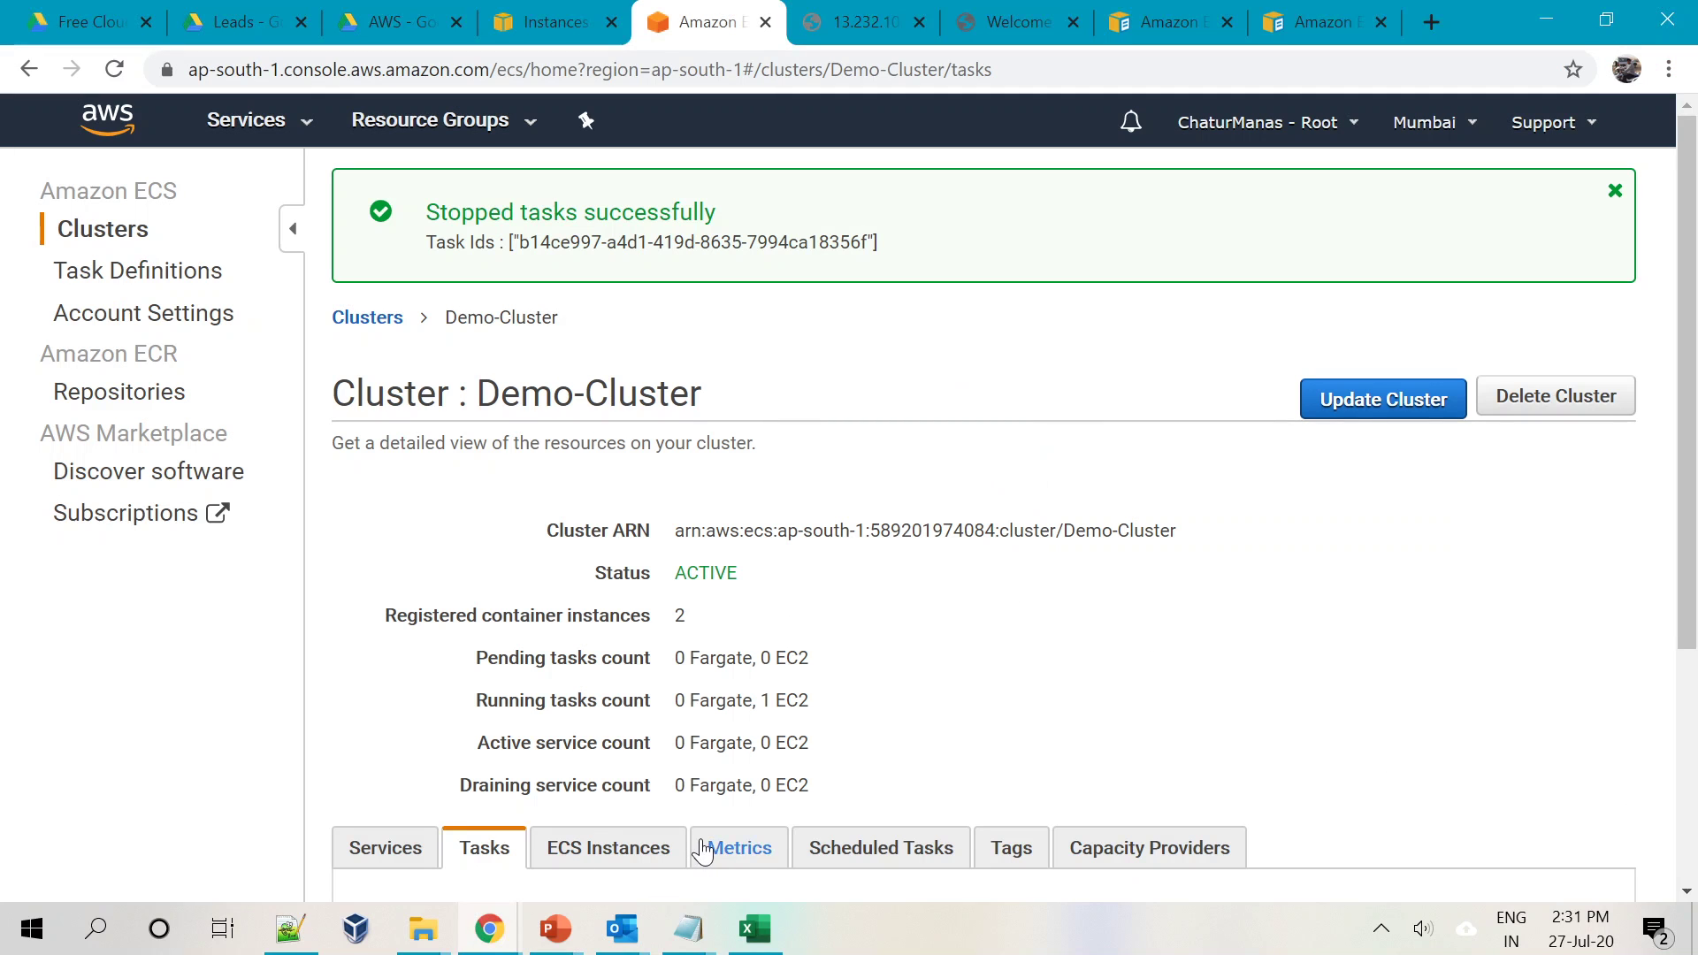
pyautogui.scroll(-4, 701, 852)
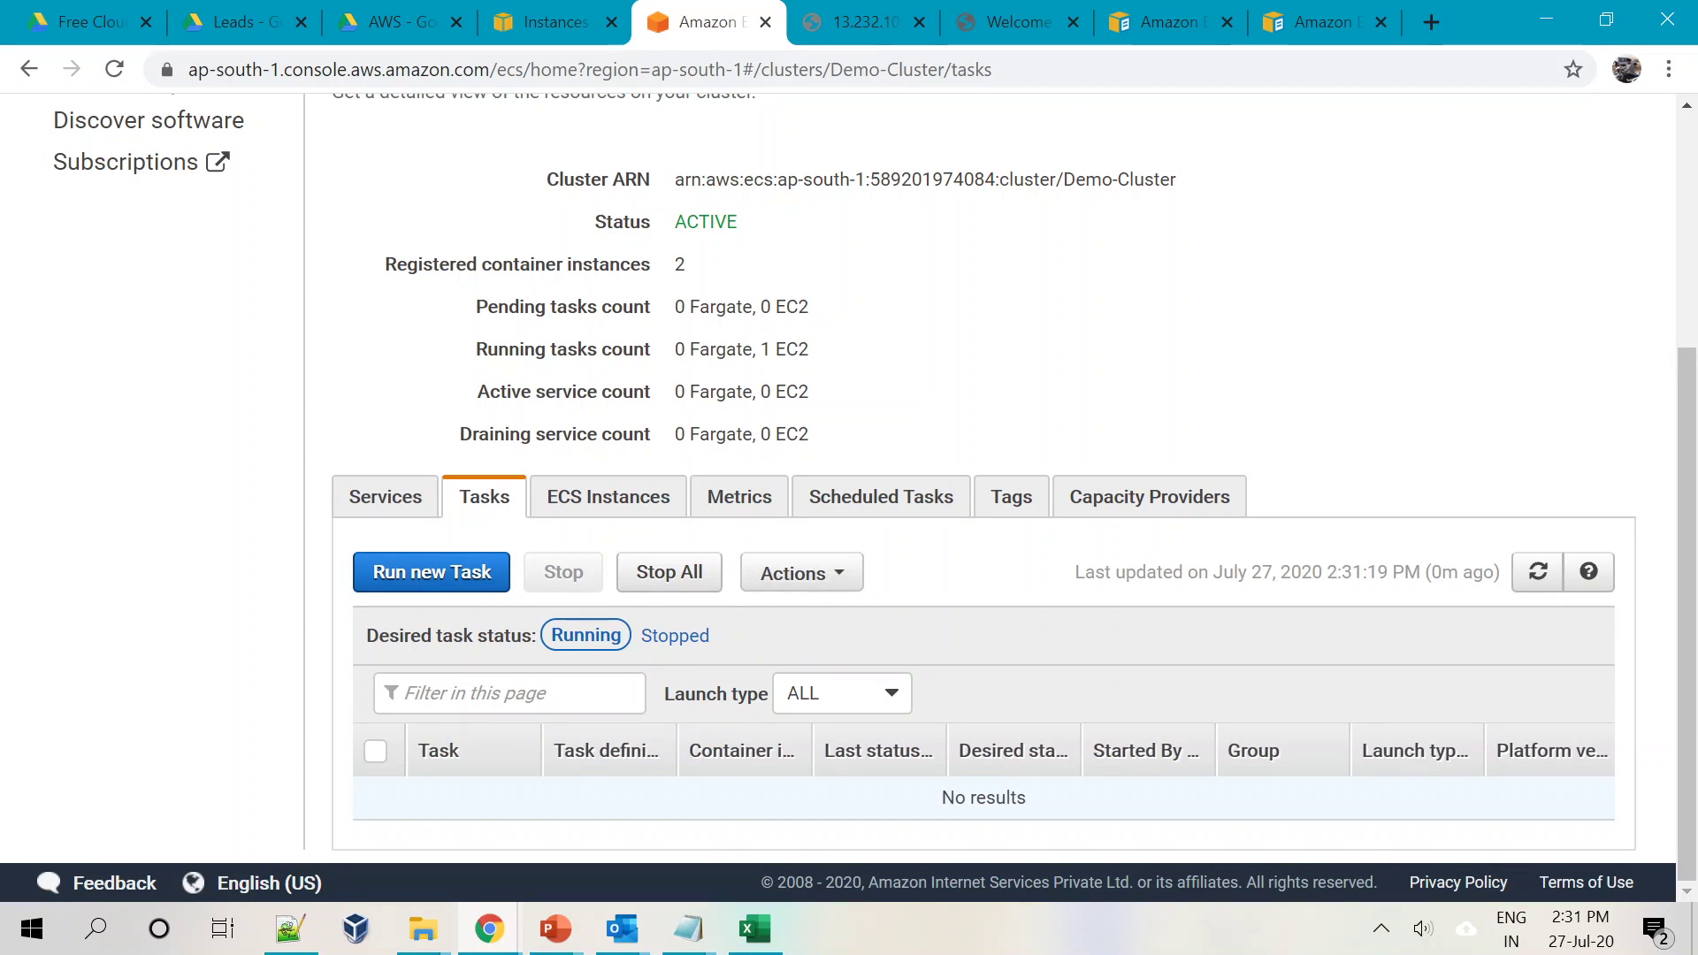
pyautogui.click(1523, 575)
# Start a new service on Demo-Cluster with the EC2 launch type, keeping task definition Demo-Task at revision 1 (latest)
pyautogui.click(394, 496)
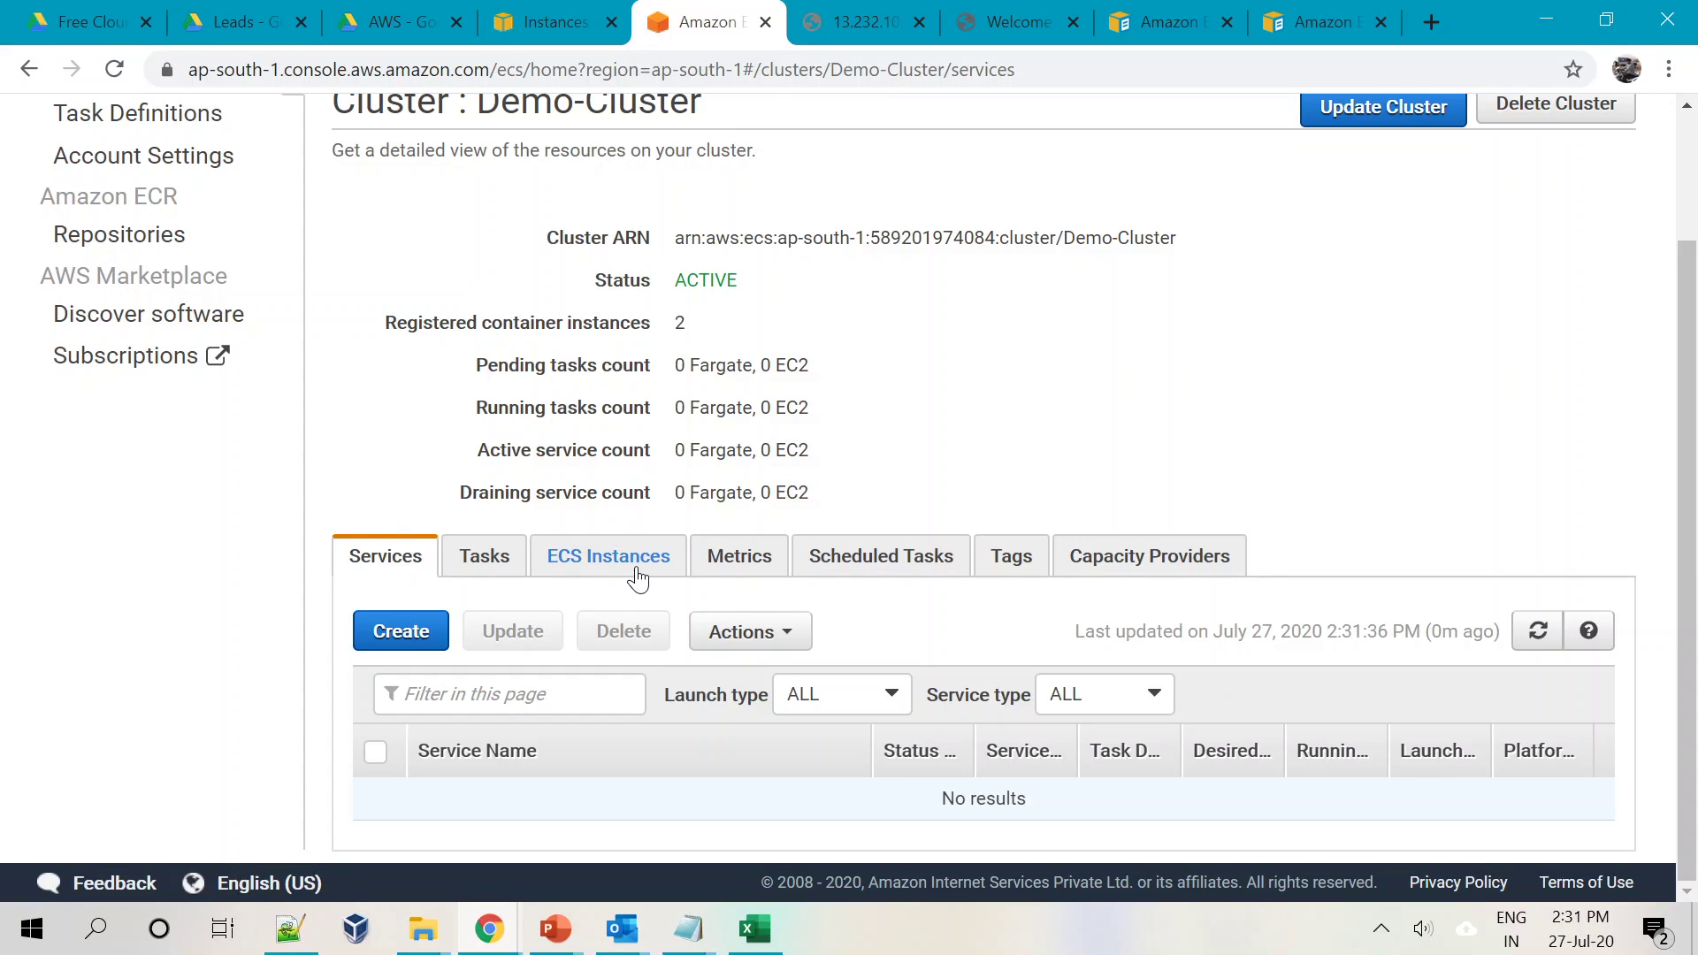
pyautogui.click(400, 633)
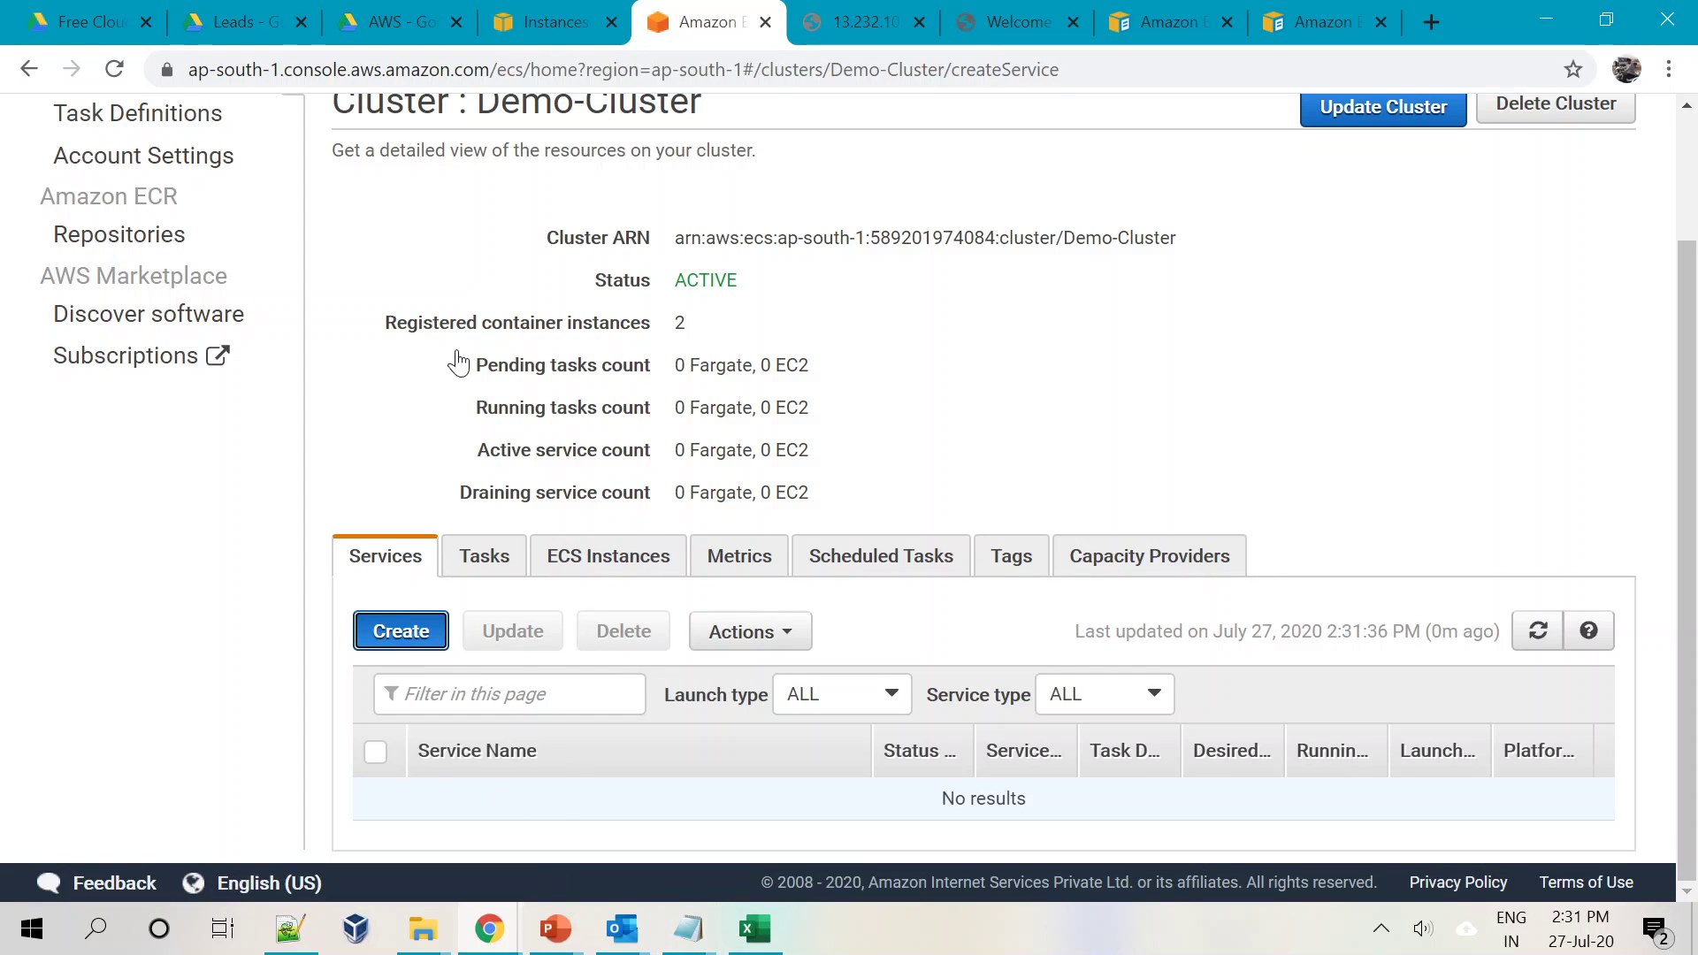
pyautogui.click(946, 348)
pyautogui.scroll(-1, 894, 681)
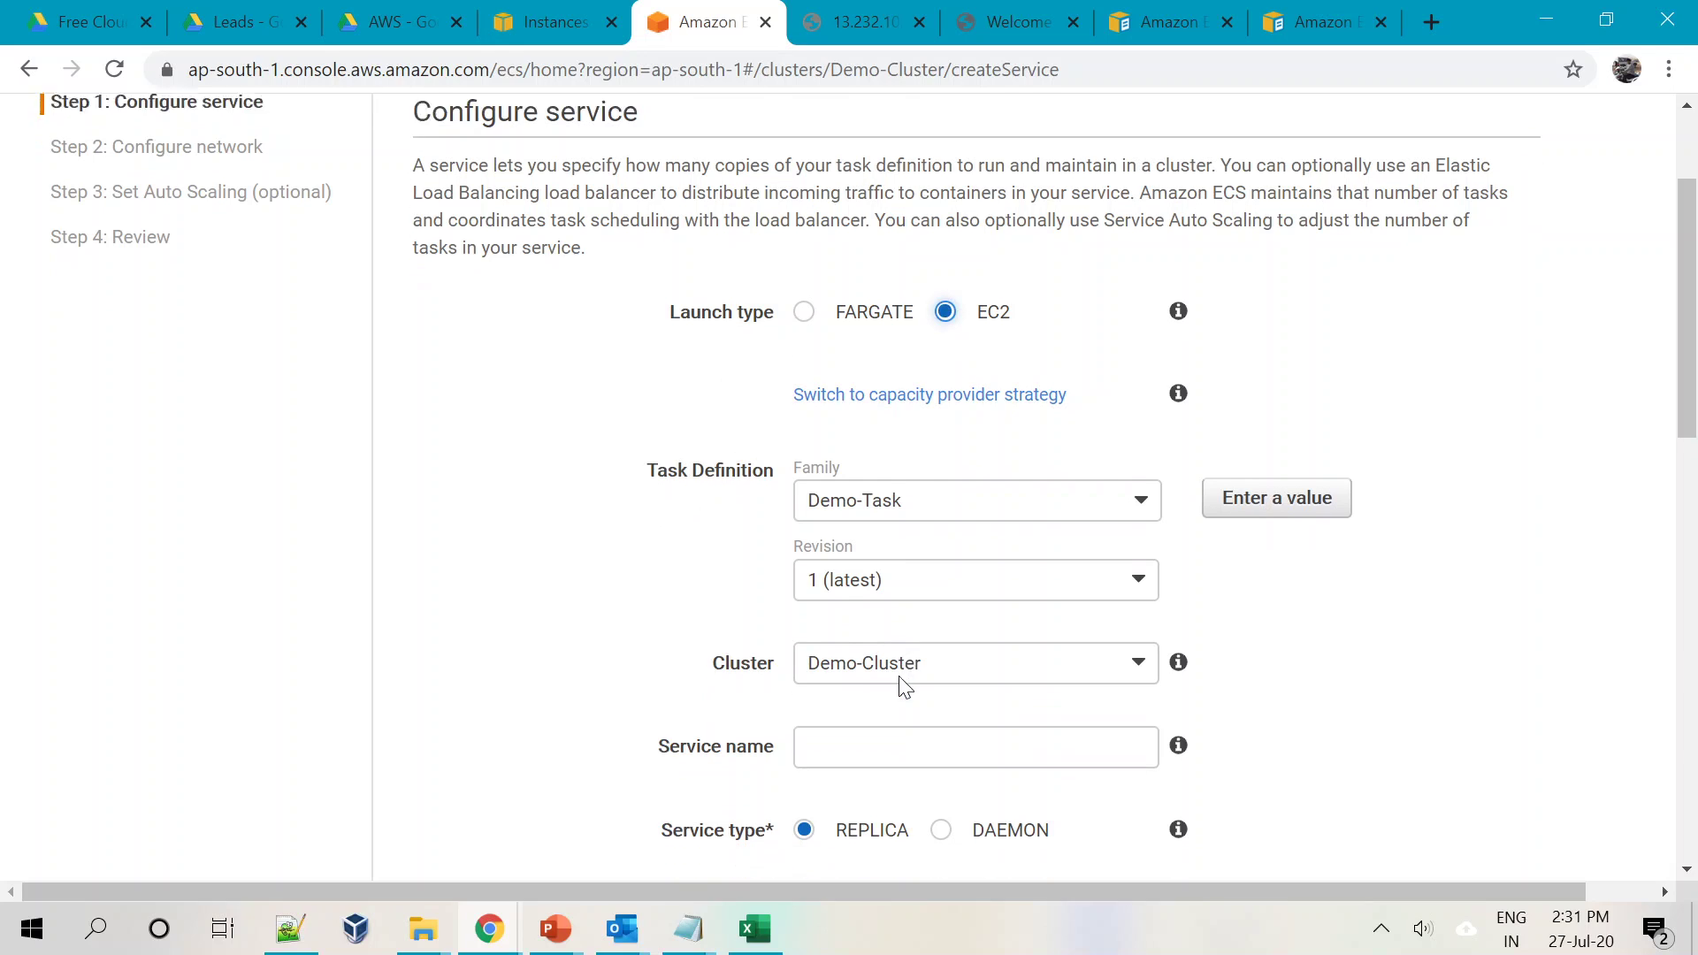
pyautogui.click(927, 403)
pyautogui.click(926, 403)
pyautogui.click(853, 485)
pyautogui.click(851, 489)
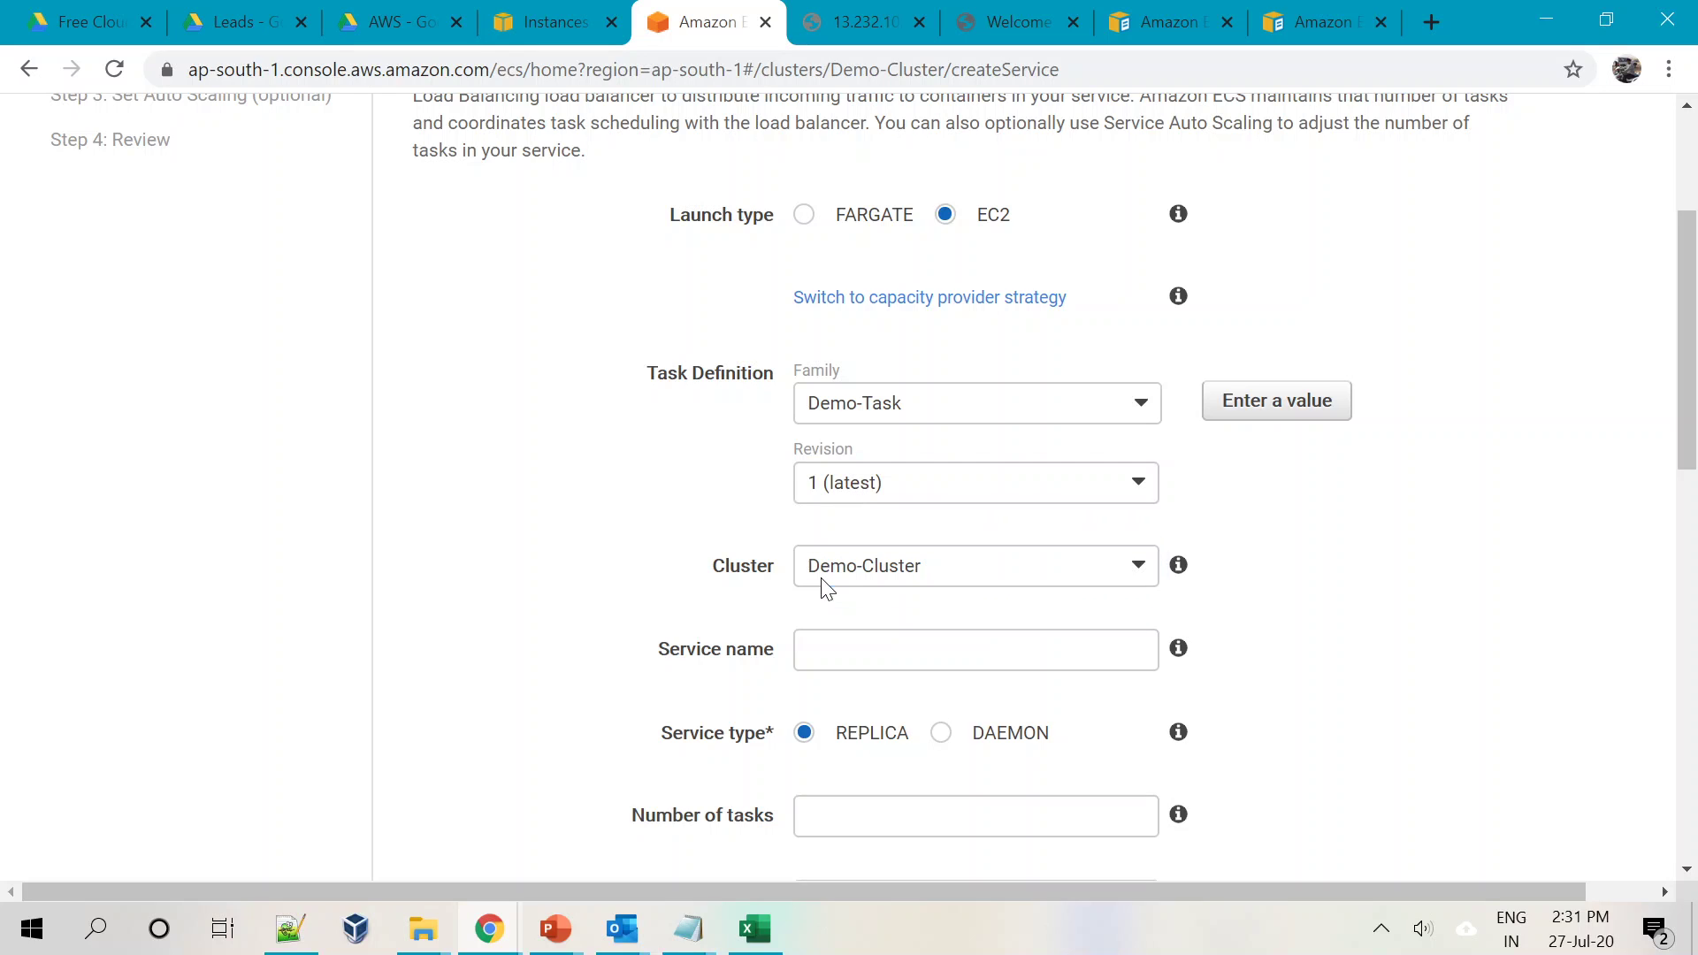
# Name the service Demo-Service and set its number of tasks to 2, keeping the REPLICA service type
pyautogui.click(810, 653)
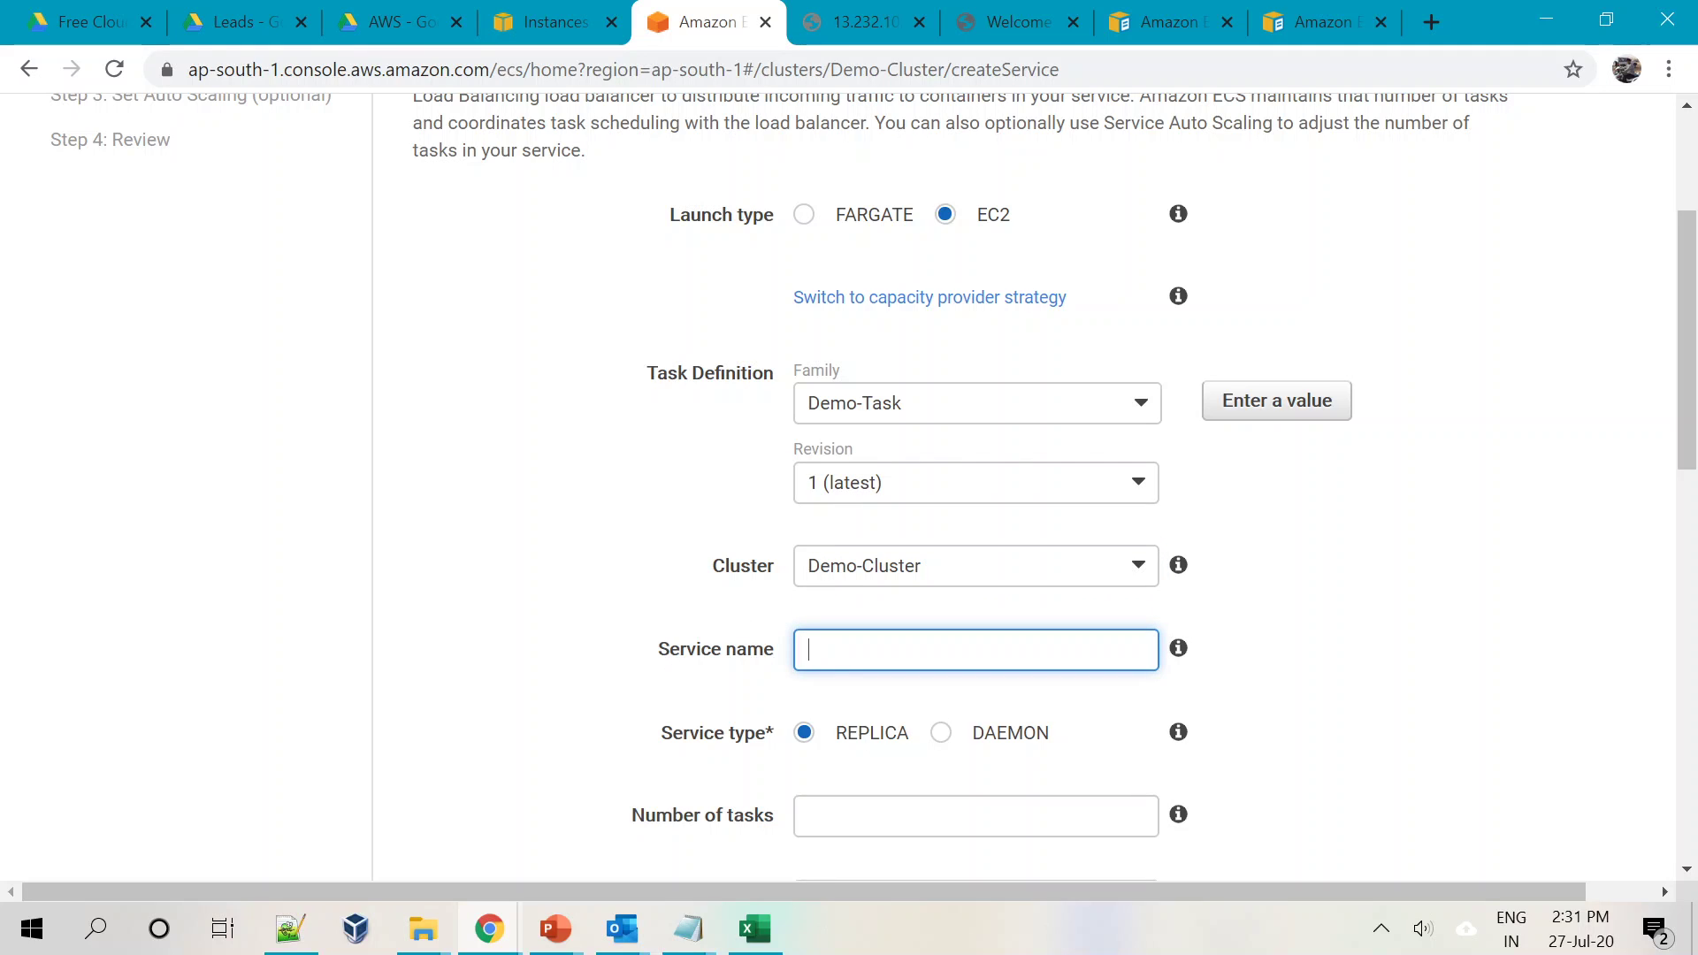
pyautogui.write('Demo-Service')
pyautogui.click(1567, 653)
pyautogui.scroll(-1, 683, 622)
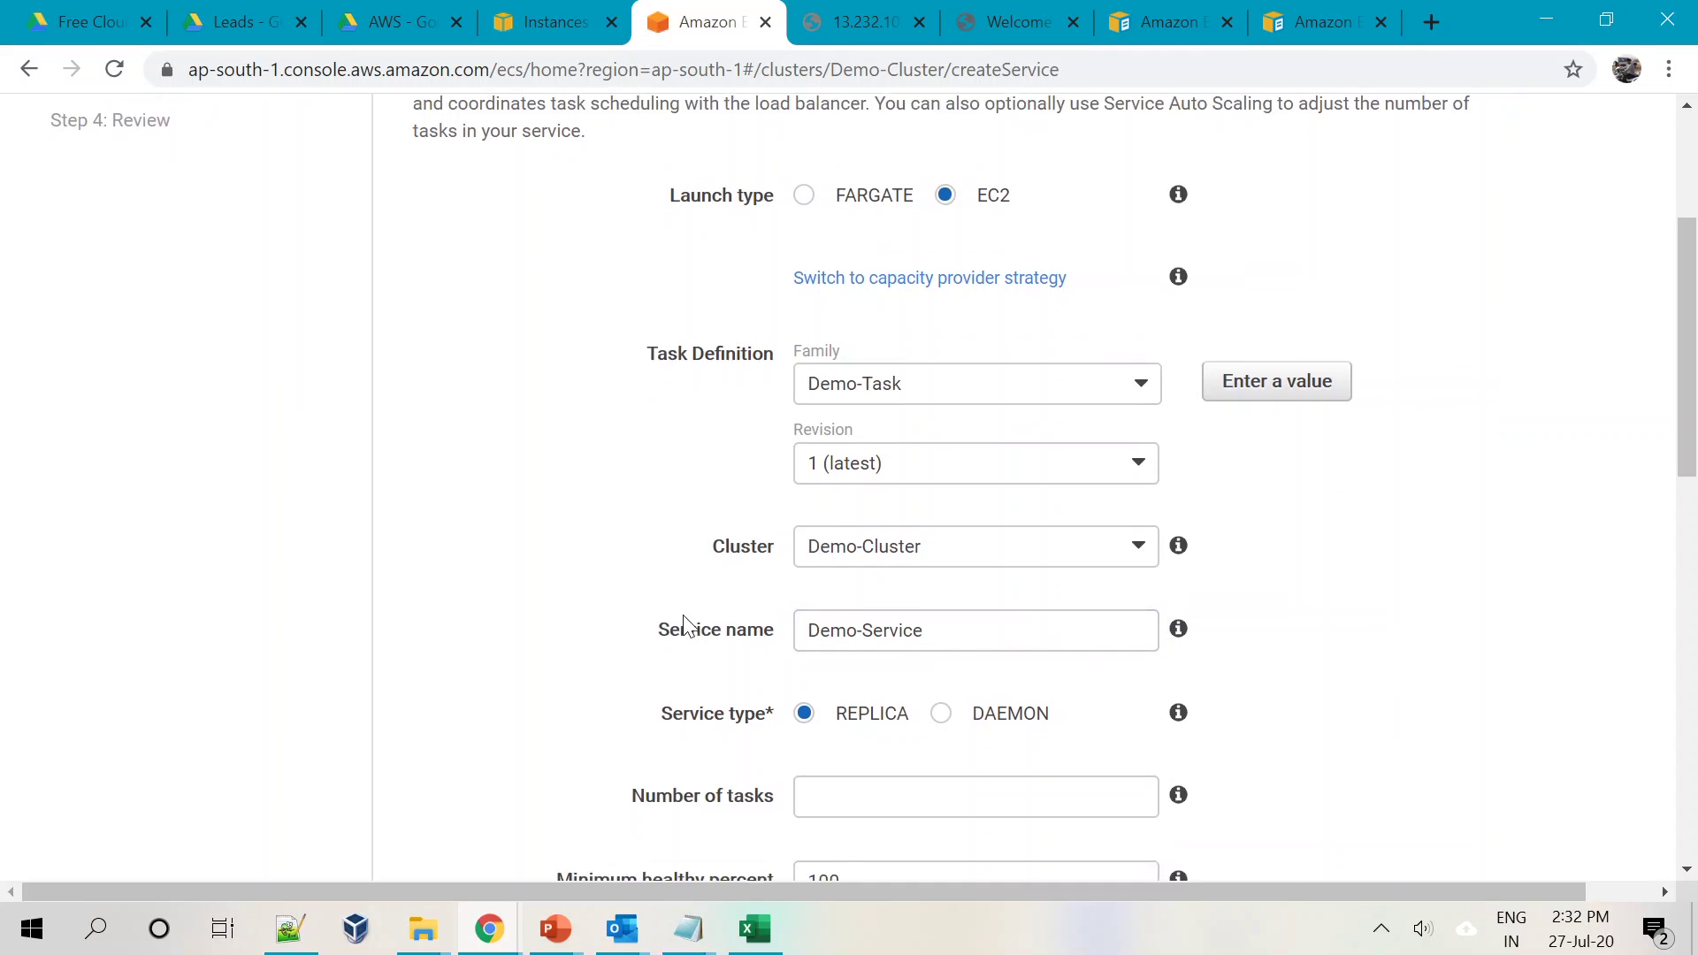
pyautogui.scroll(-3, 688, 618)
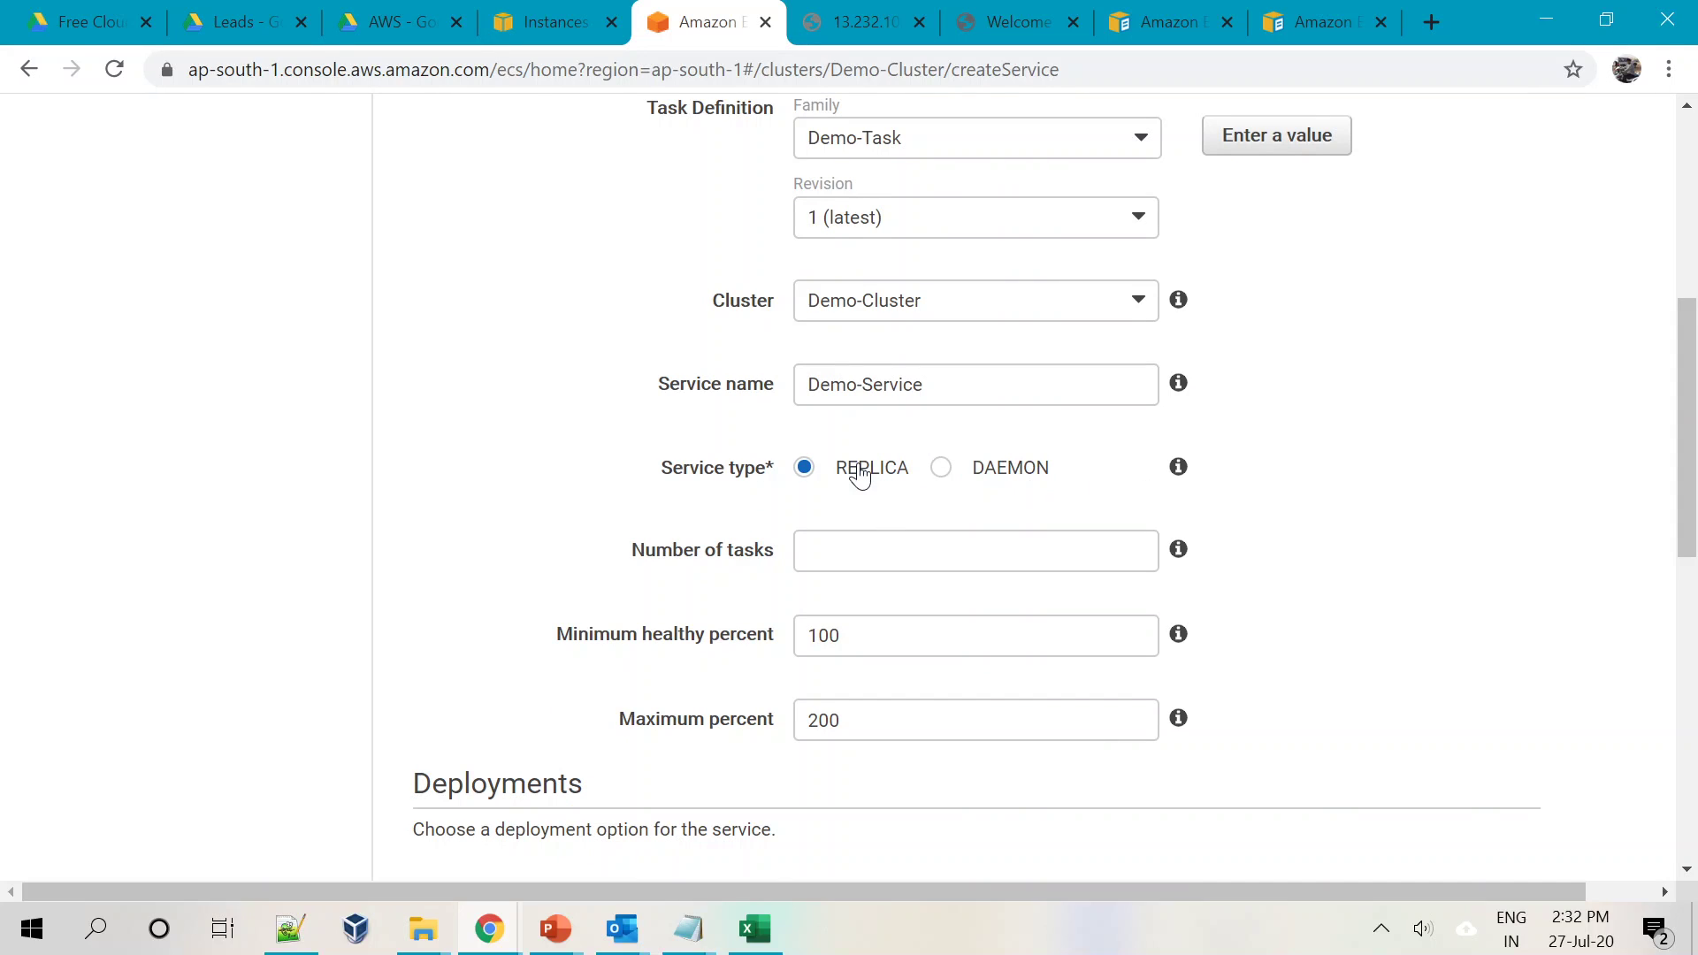
pyautogui.moveTo(1178, 469)
pyautogui.scroll(-1, 719, 378)
pyautogui.click(885, 417)
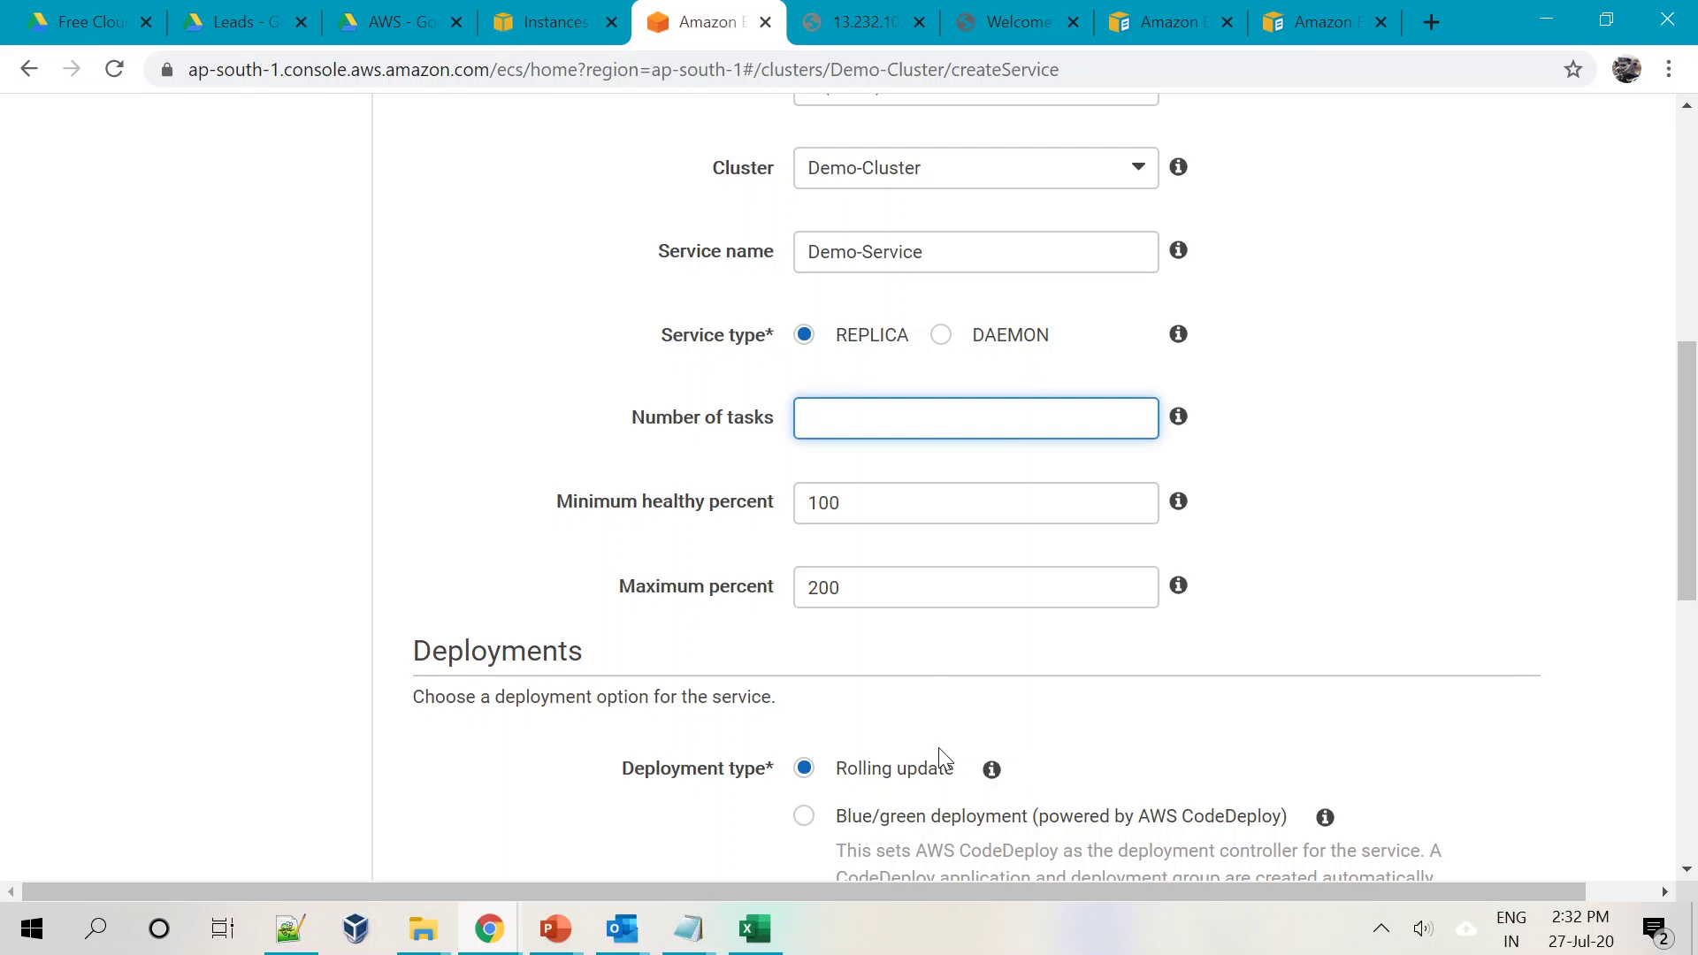
pyautogui.click(1490, 555)
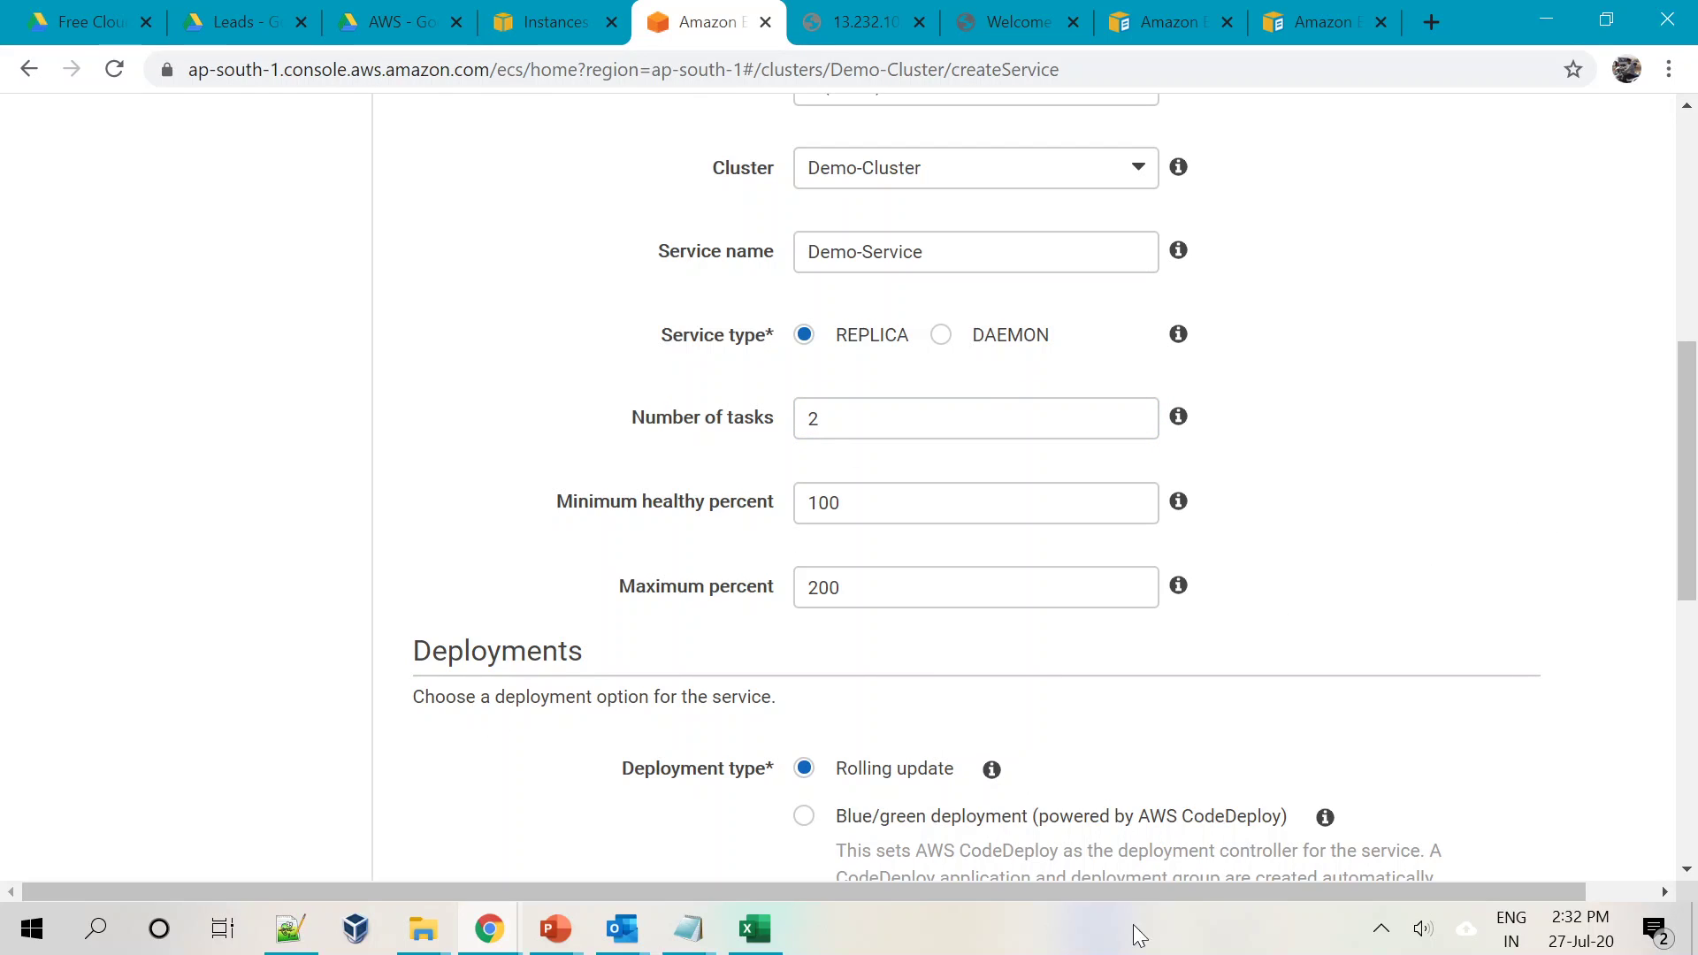
# Examine the service's deployment options, trying Blue/green deployment, returning to Rolling update and reading the rolling update explanation
pyautogui.scroll(-1, 923, 536)
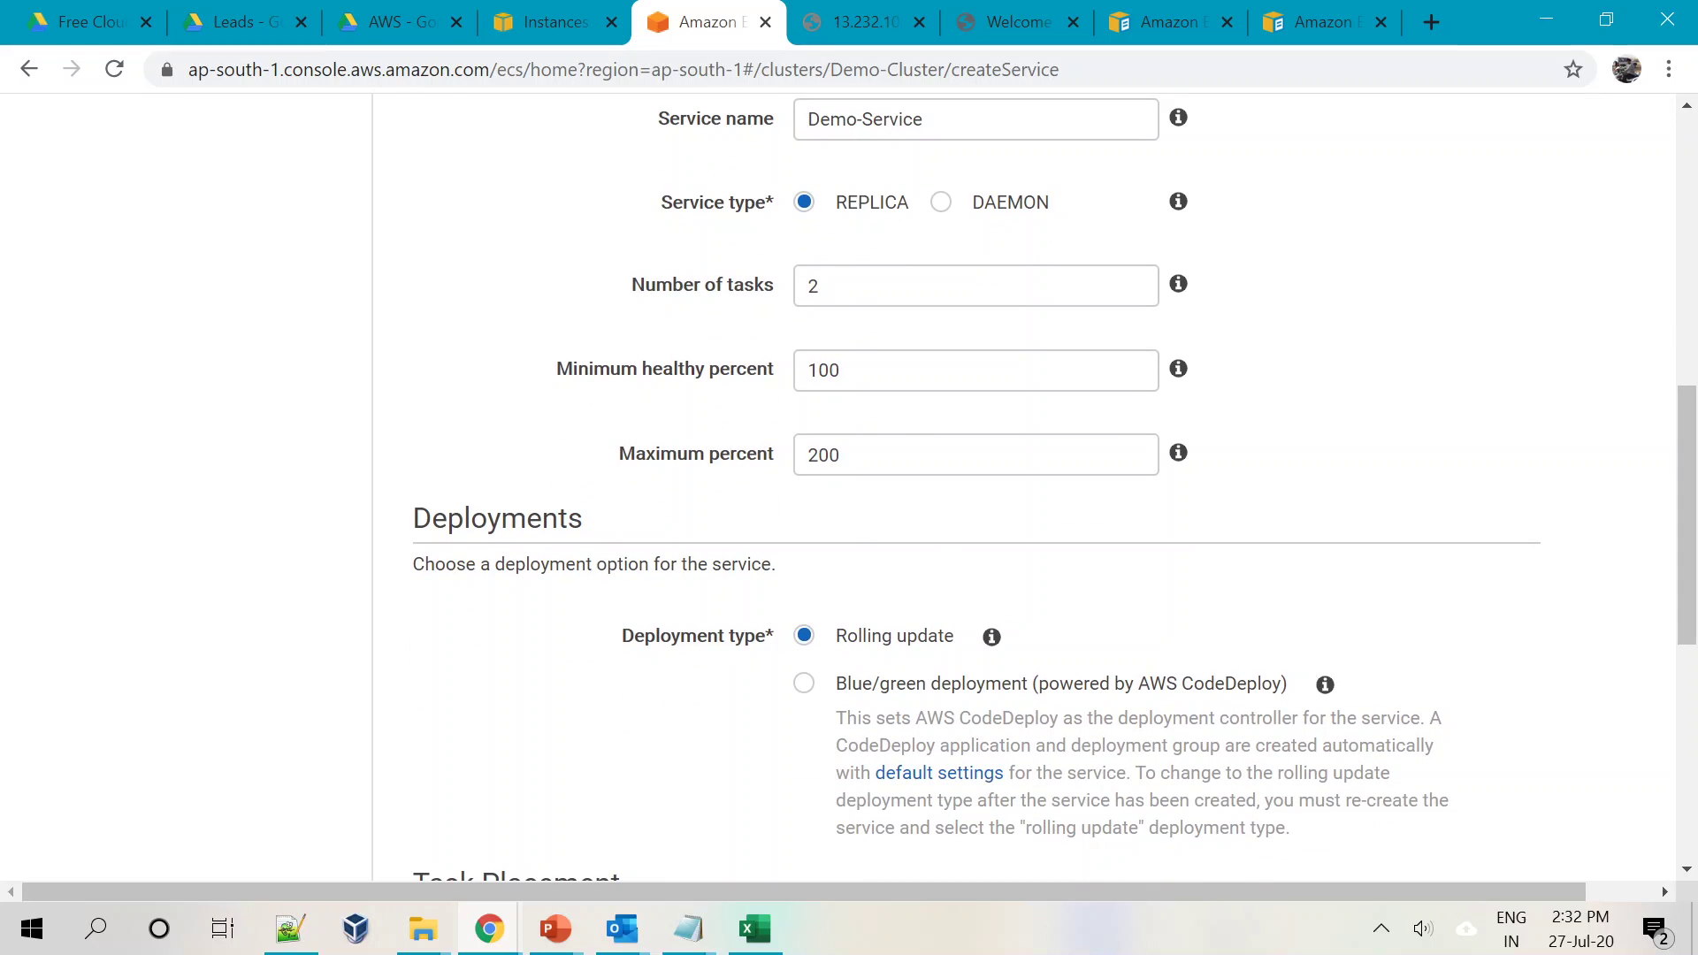
pyautogui.scroll(-1, 903, 644)
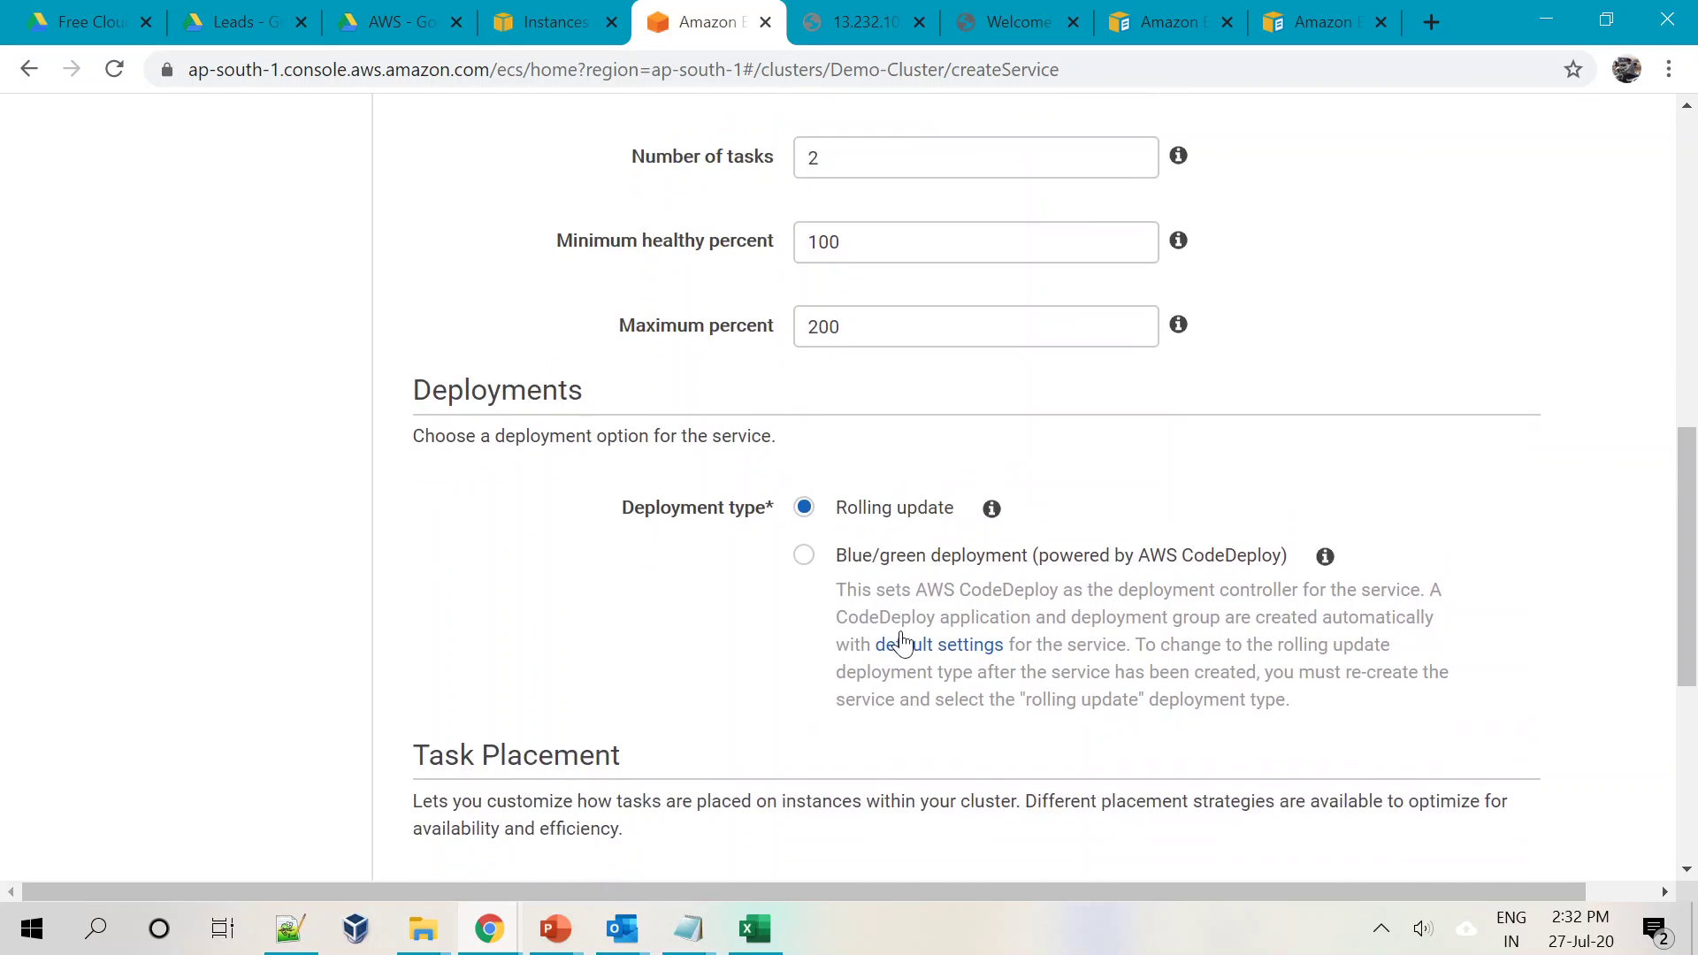
pyautogui.scroll(-2, 902, 644)
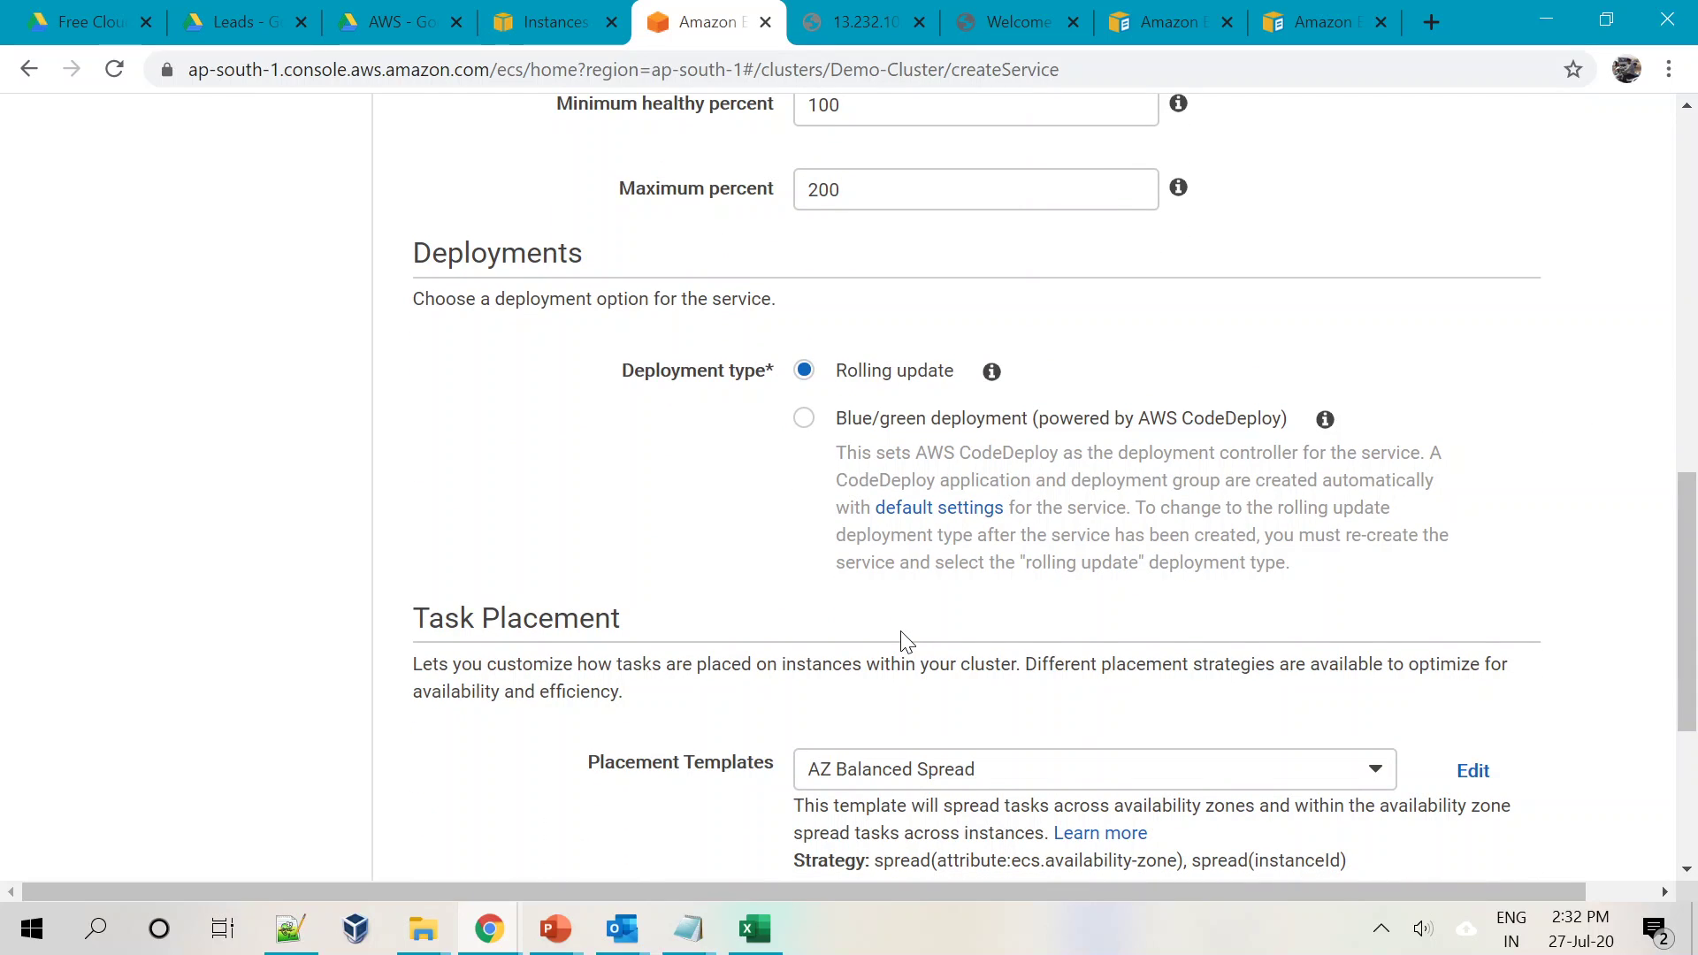
pyautogui.scroll(-1, 901, 631)
pyautogui.scroll(3, 900, 630)
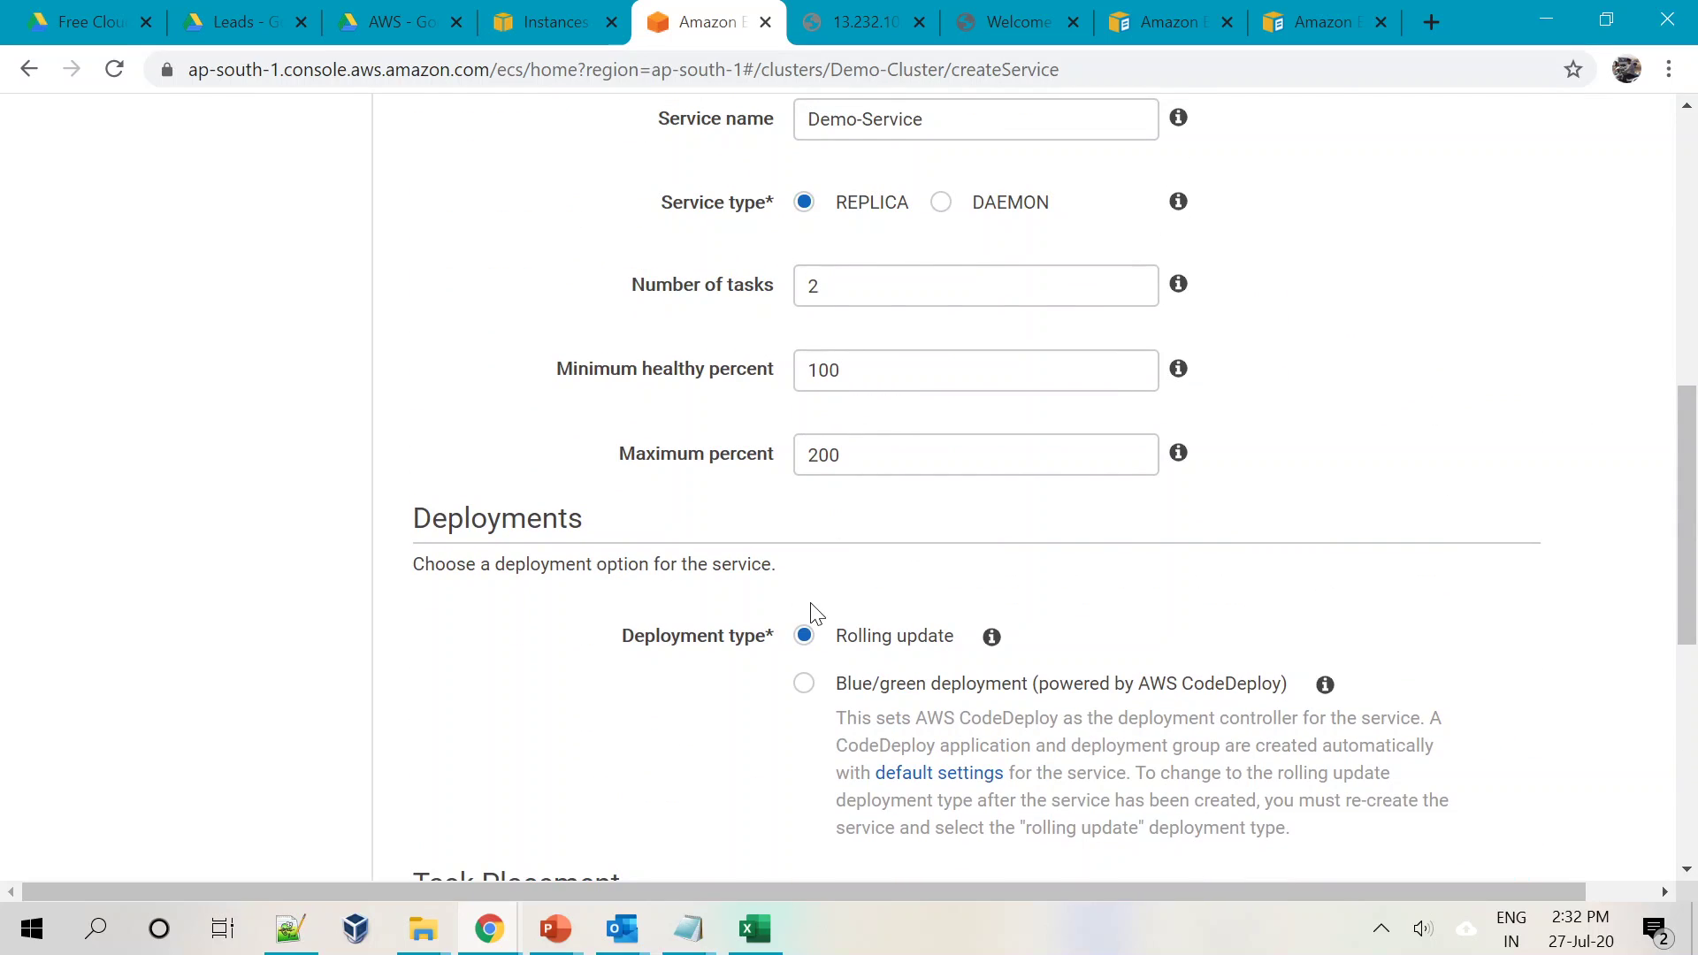
pyautogui.scroll(-3, 815, 614)
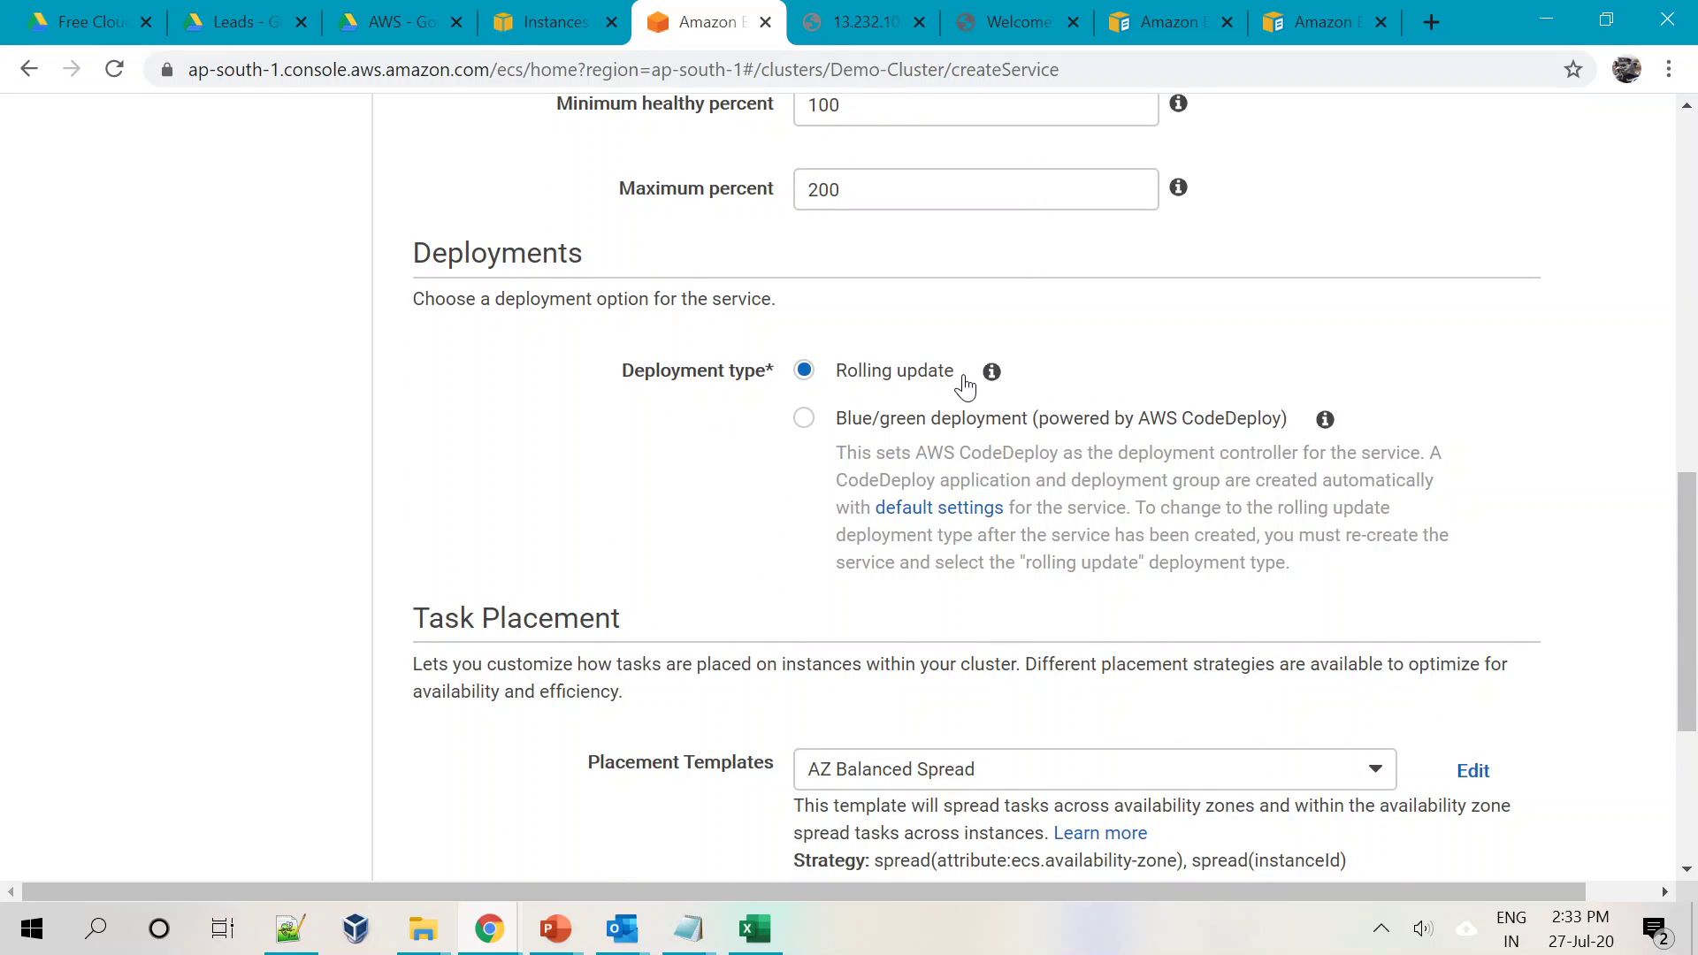
pyautogui.click(805, 421)
pyautogui.click(805, 371)
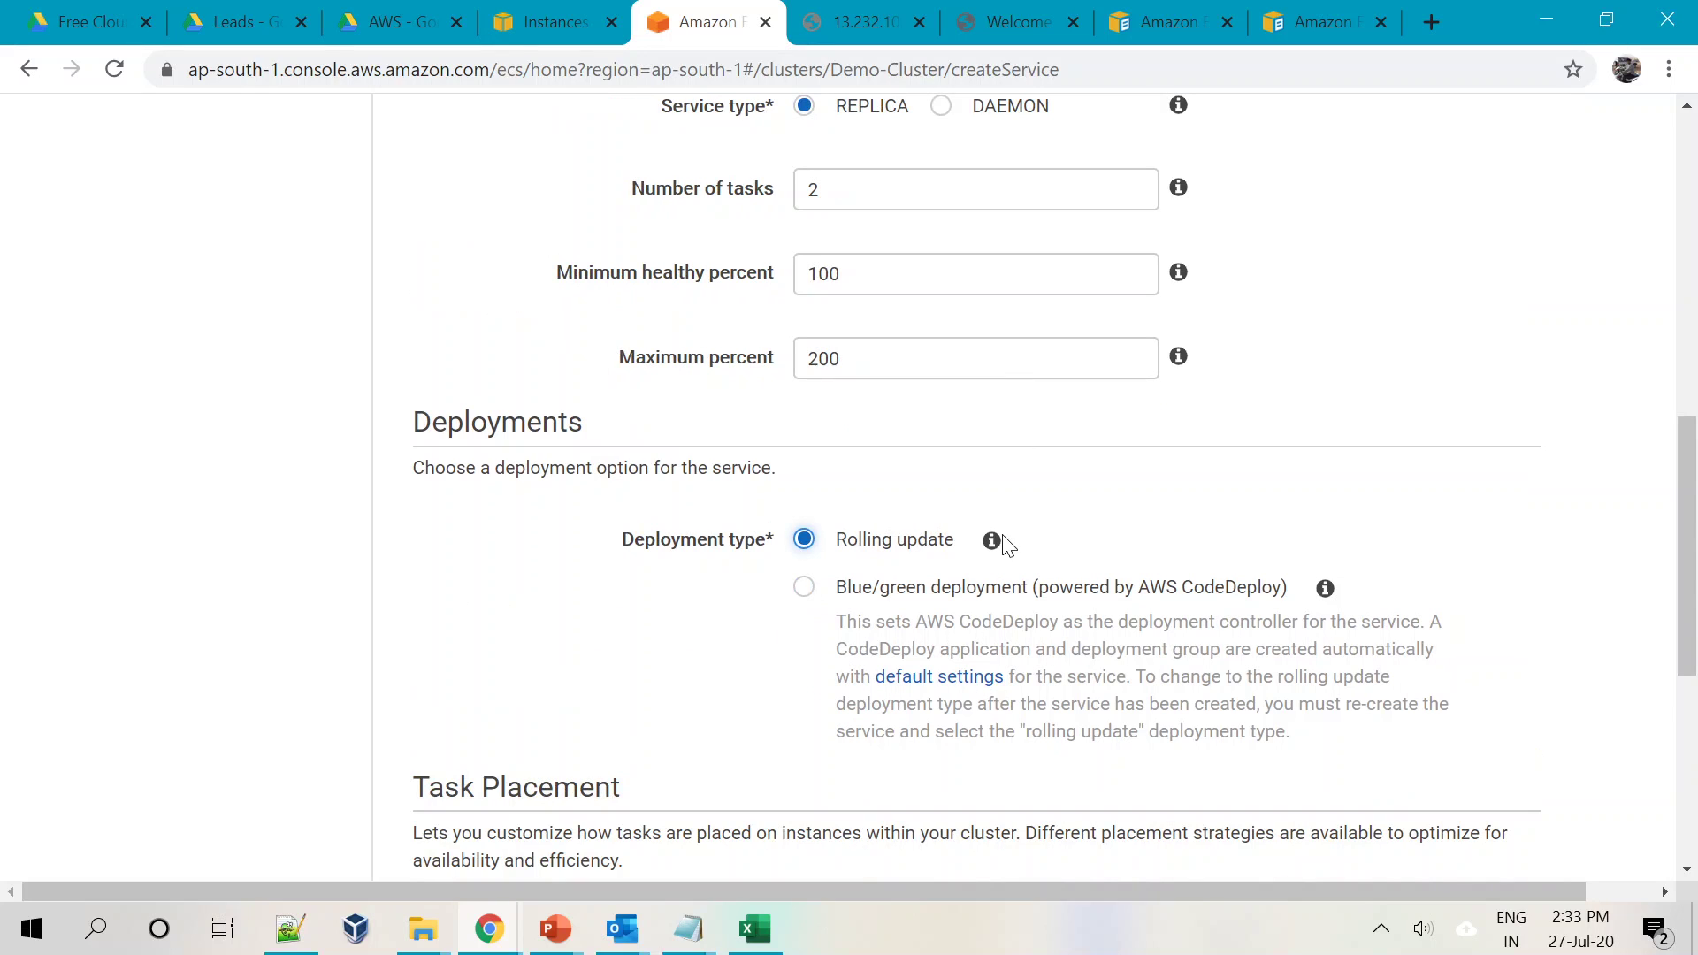
pyautogui.moveTo(998, 547)
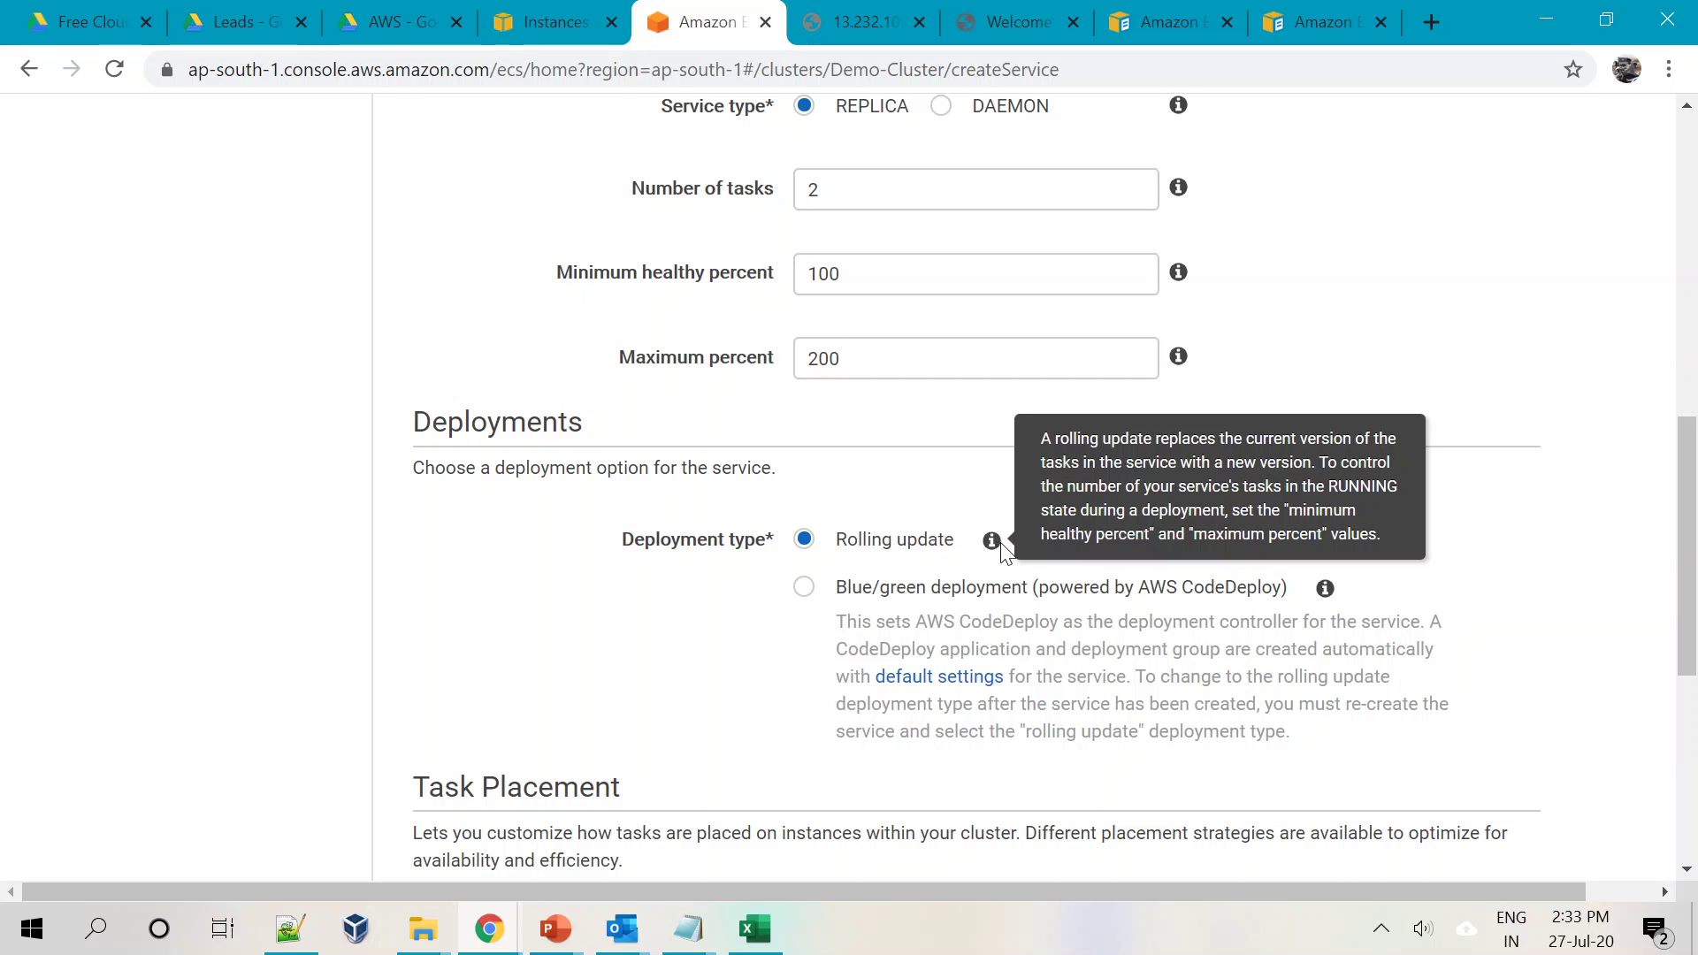
# Check which Demo-Task revisions are available for the service, then go back over the task count and deployment settings
pyautogui.scroll(6, 1054, 440)
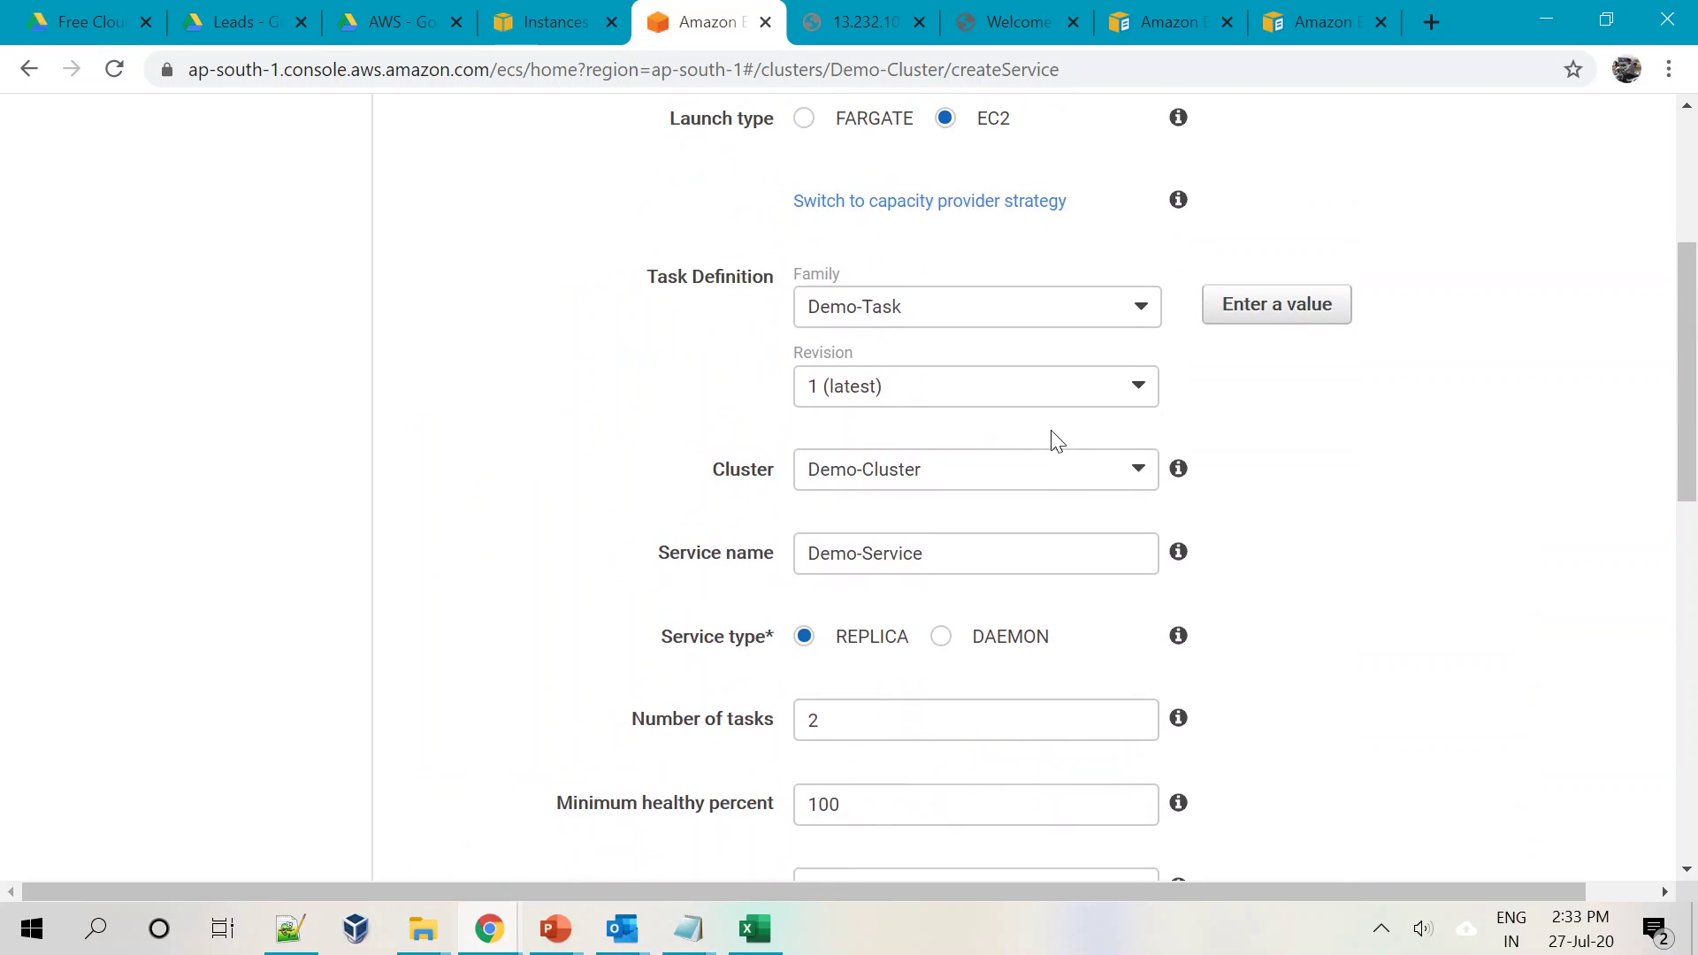
pyautogui.click(929, 398)
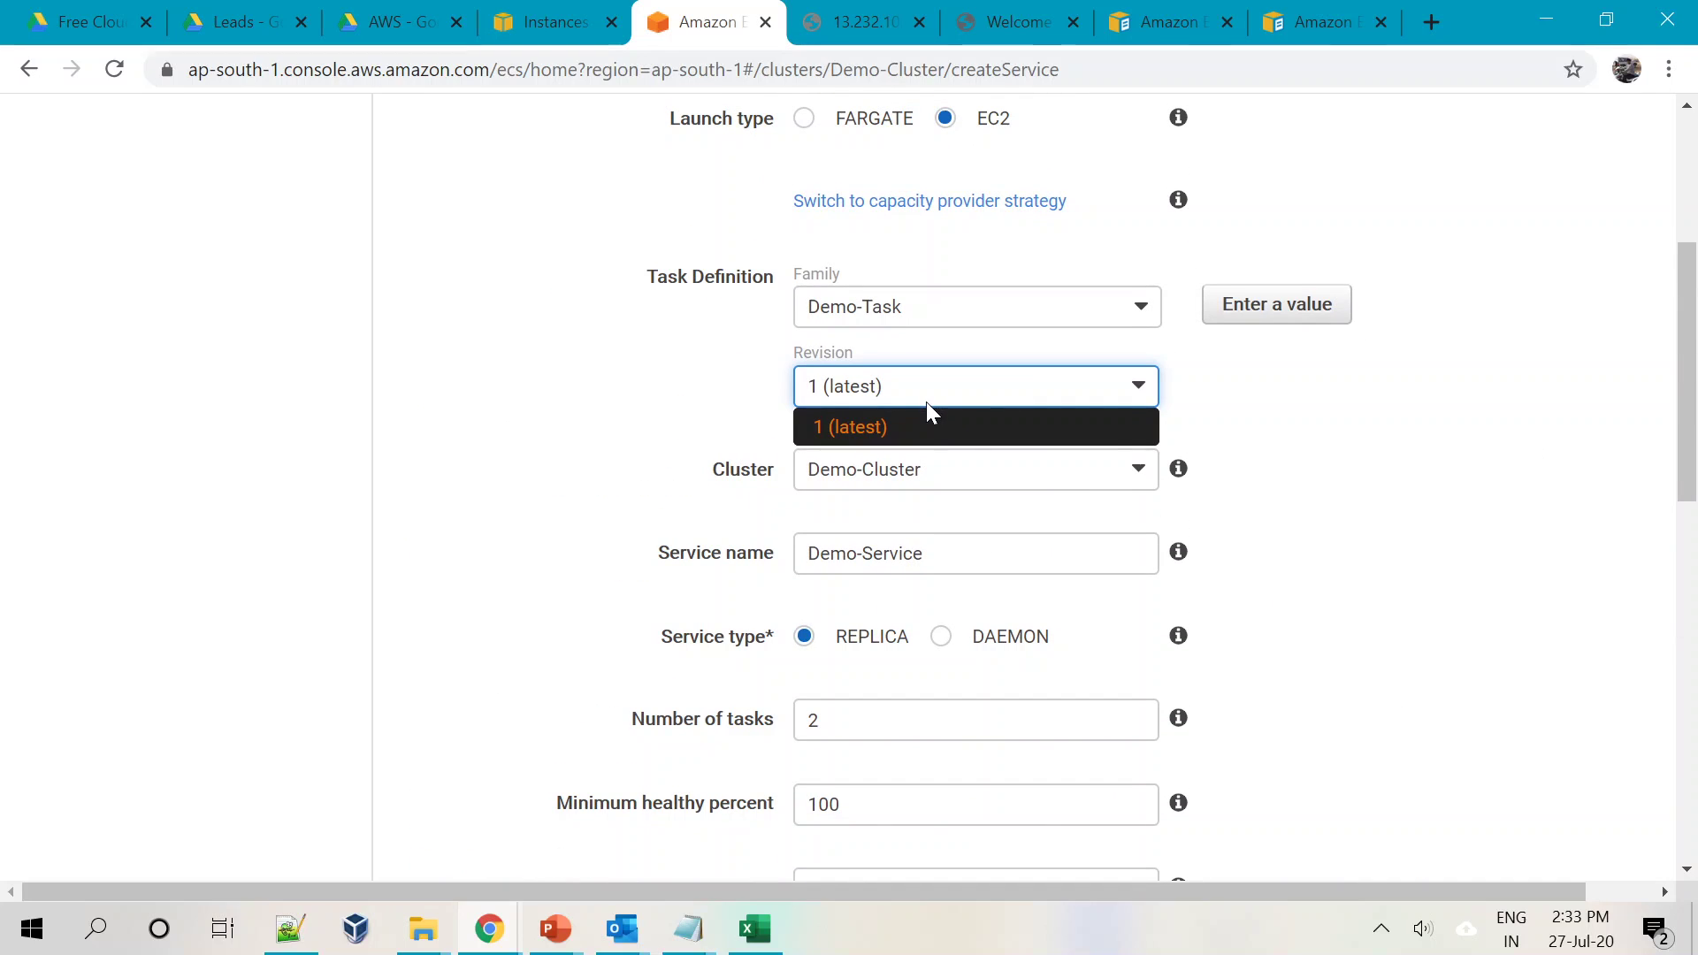
pyautogui.click(1539, 507)
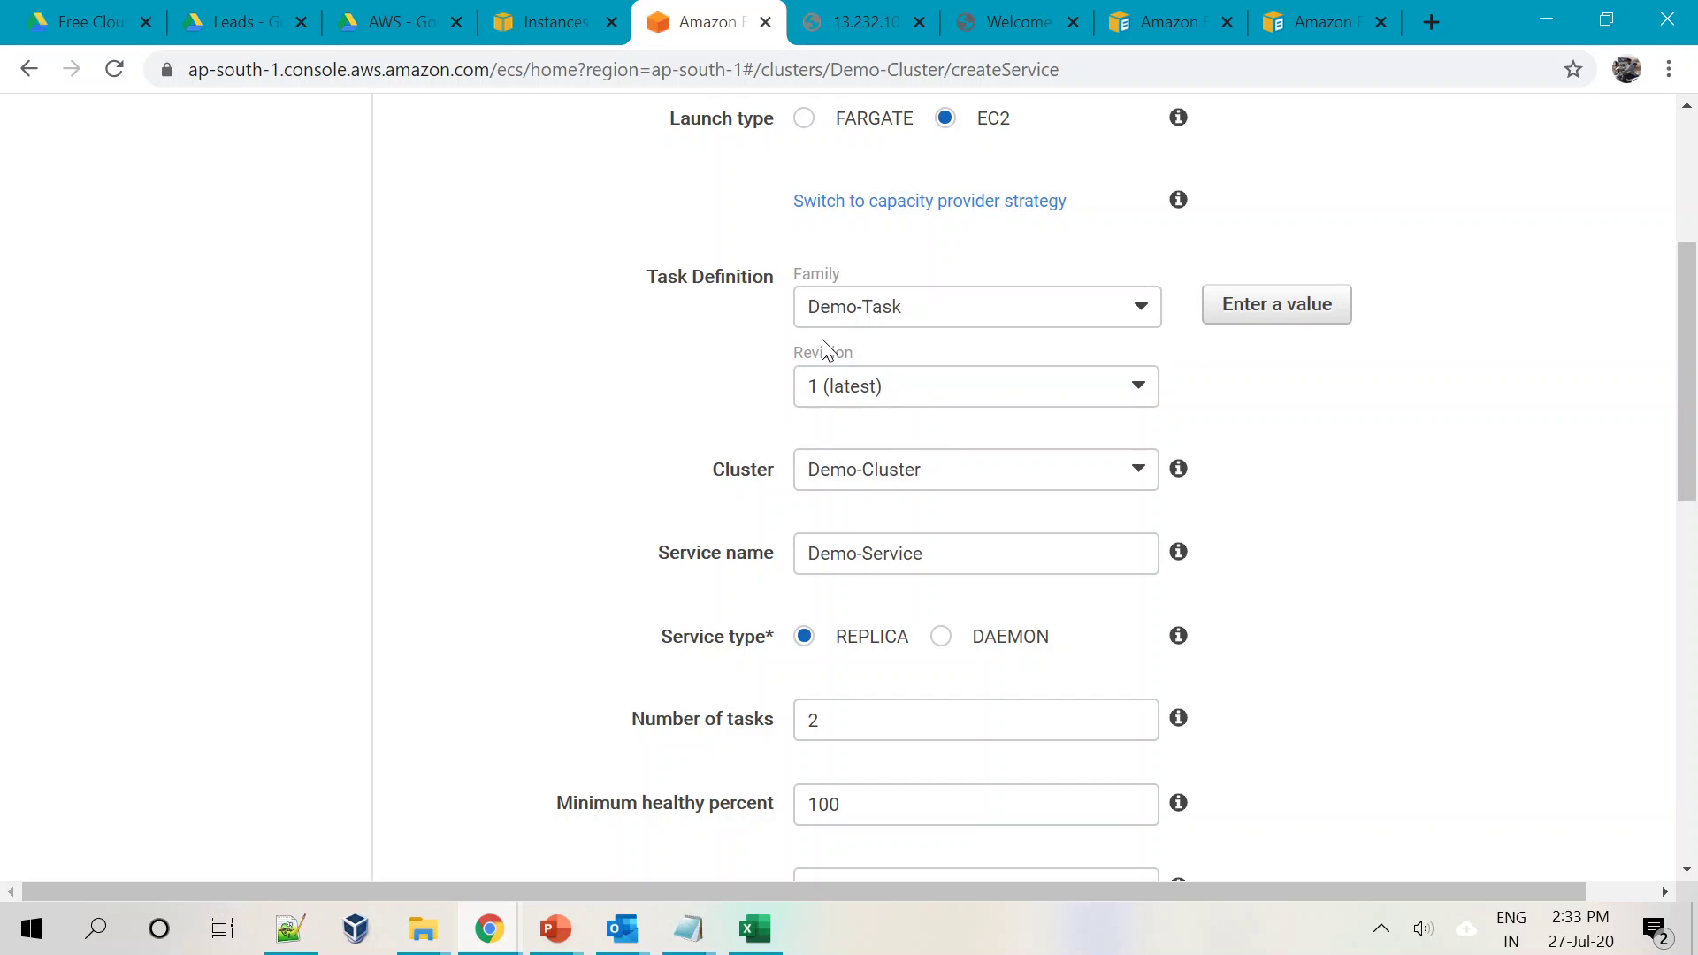
pyautogui.click(889, 387)
pyautogui.click(891, 388)
pyautogui.scroll(-1, 1691, 433)
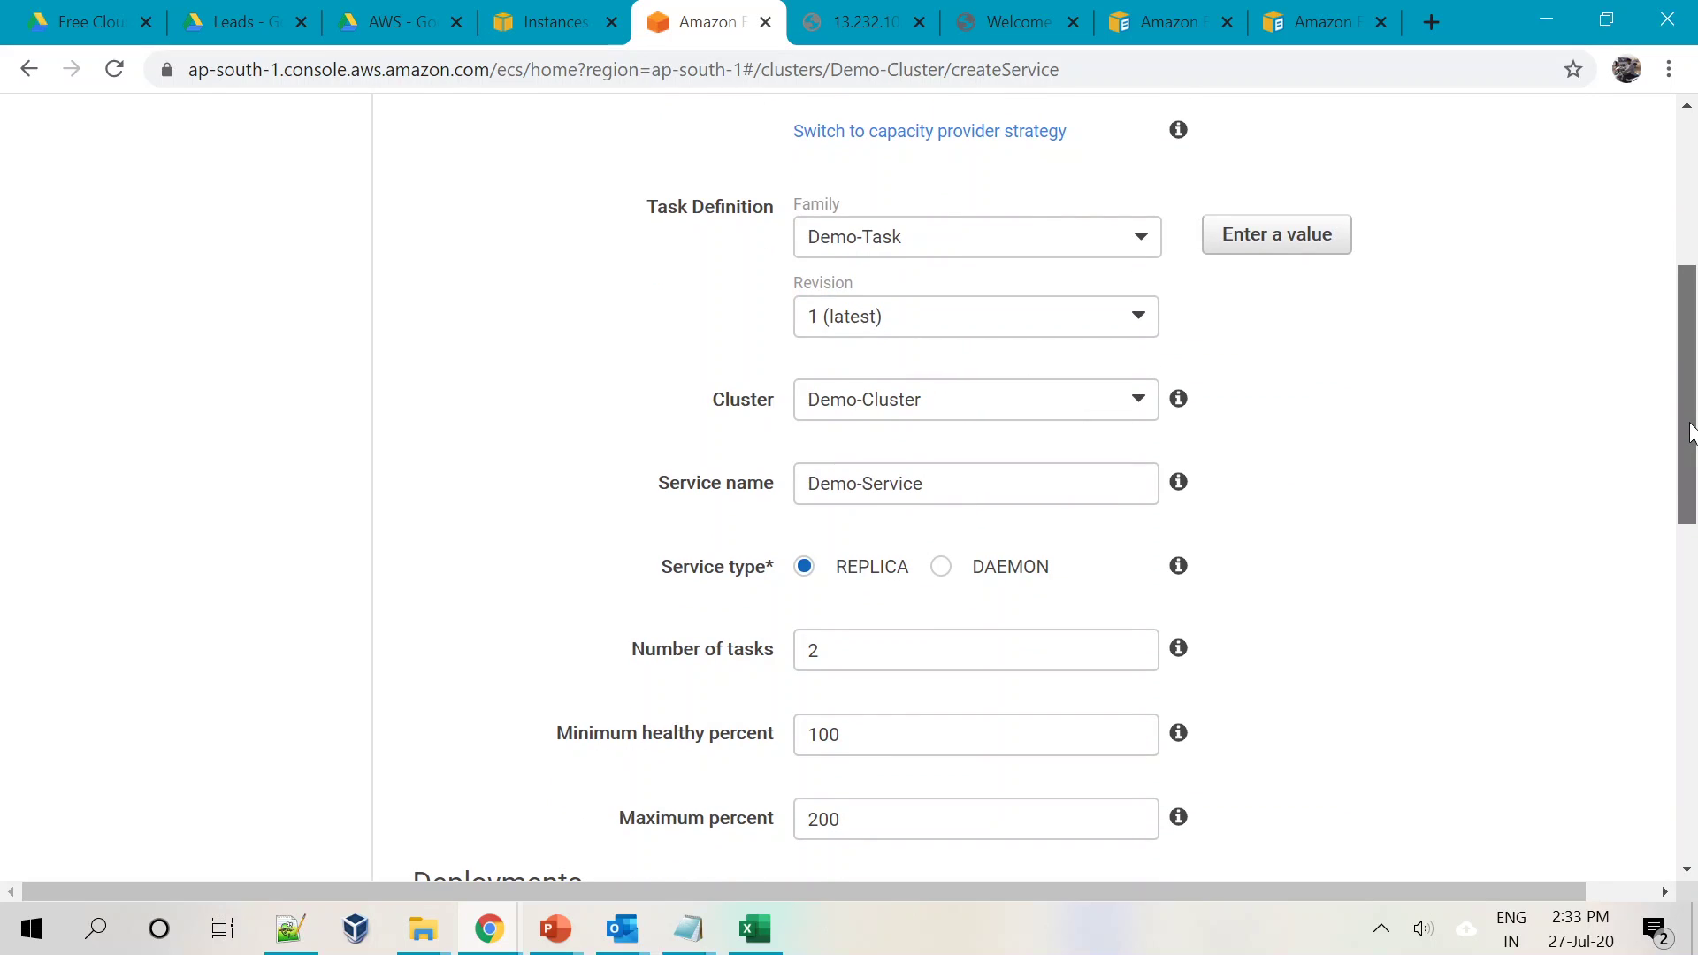
pyautogui.scroll(-5, 1691, 434)
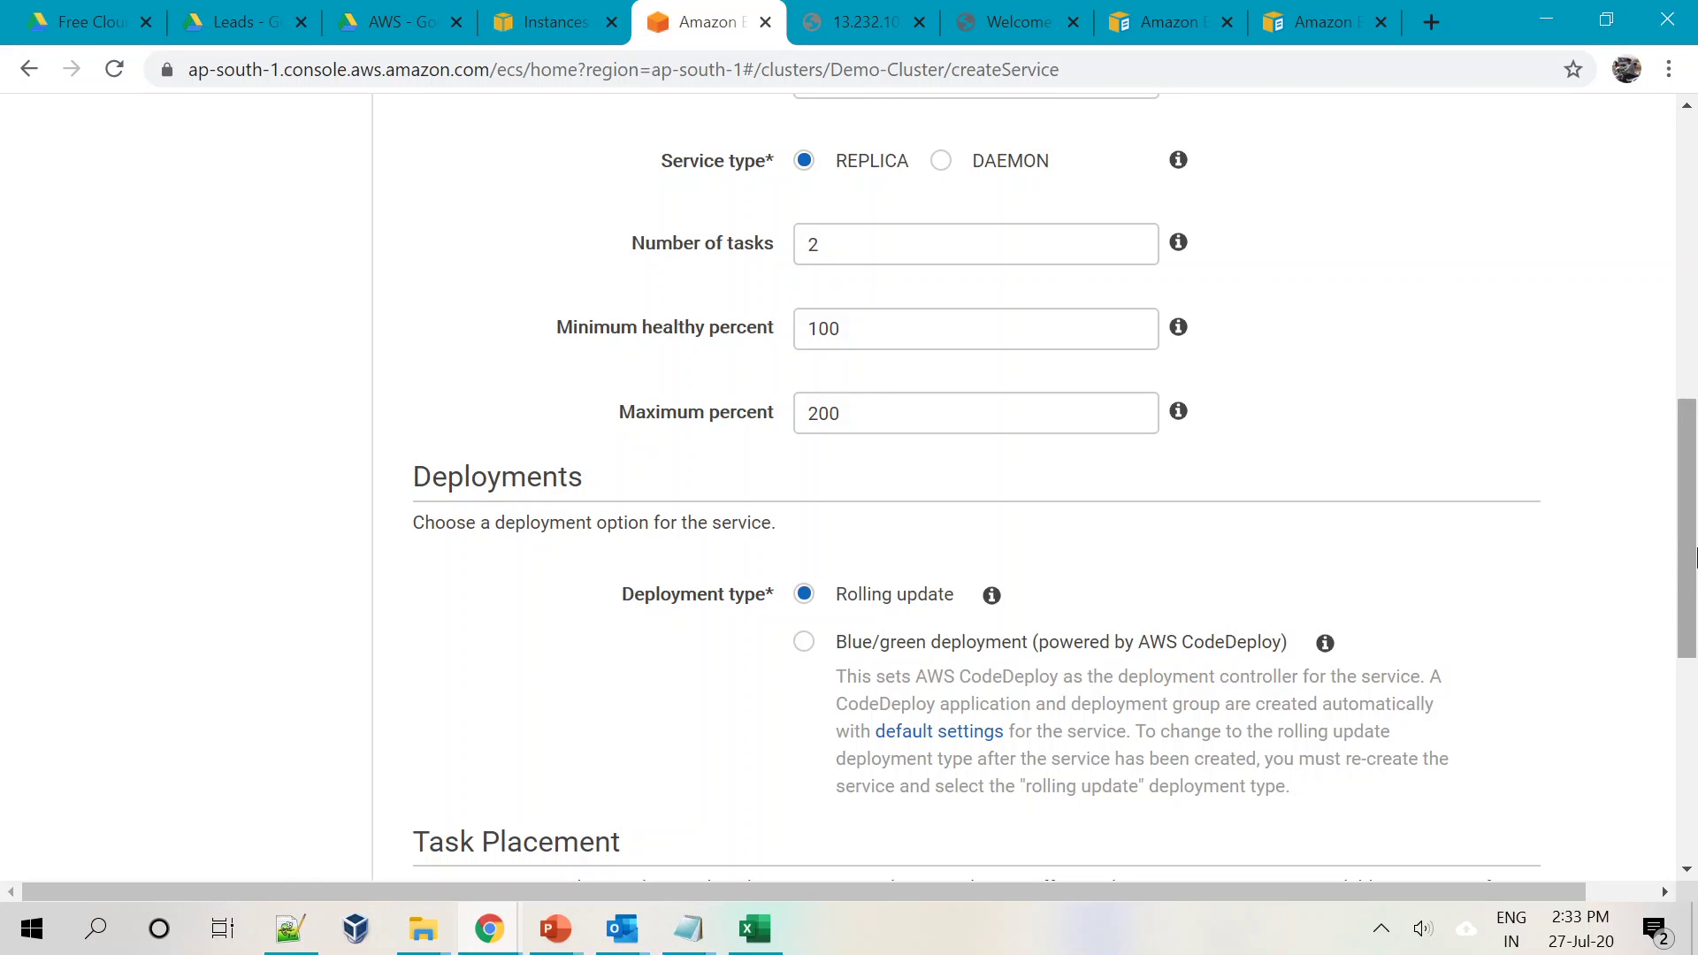
# Review the placement templates, keep AZ Balanced Spread and proceed to the service's network configuration
pyautogui.moveTo(1691, 577); pyautogui.dragTo(1691, 694)
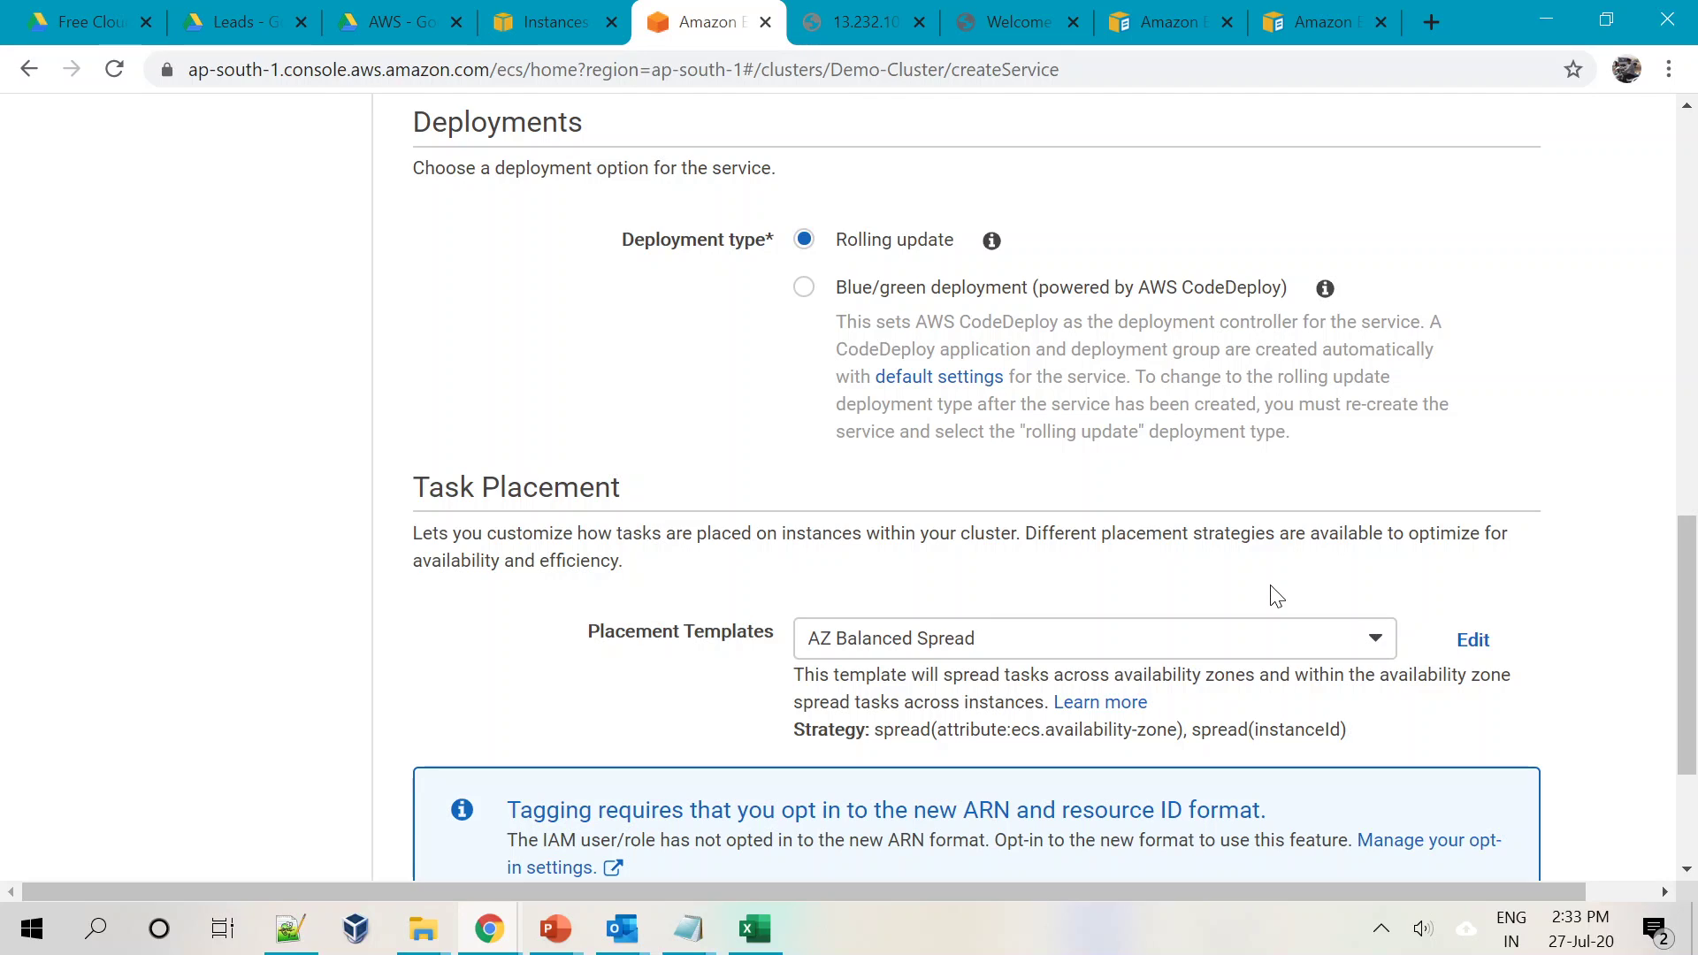
pyautogui.scroll(-3, 784, 580)
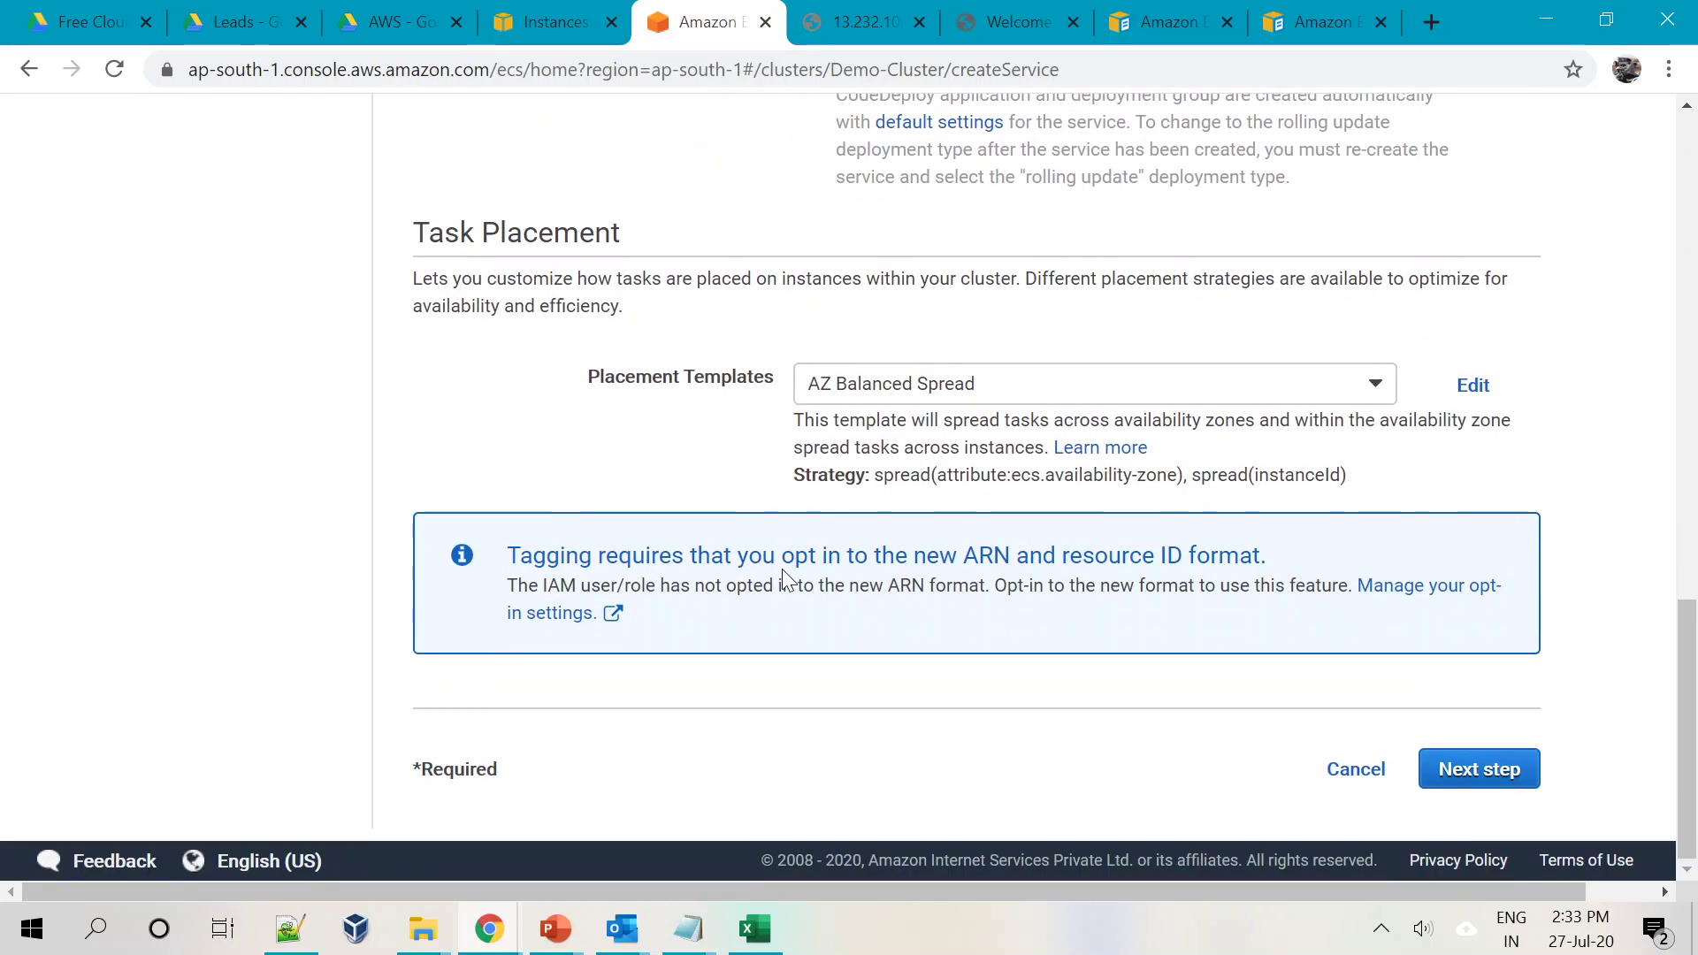
pyautogui.click(1002, 382)
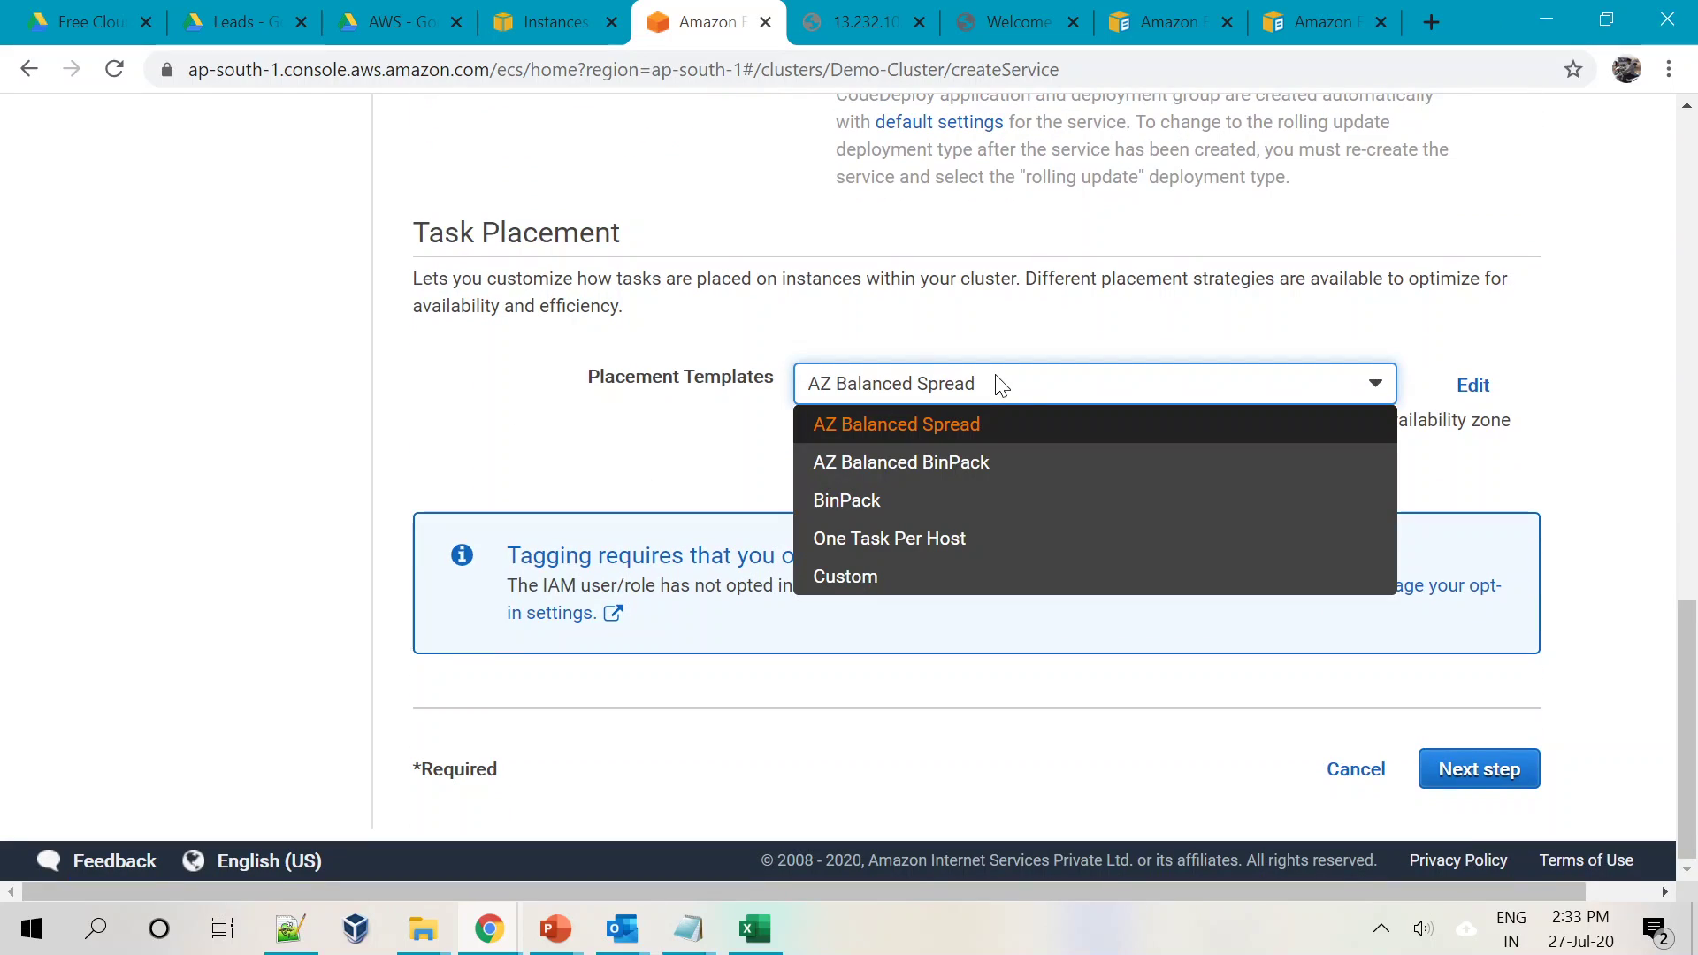
pyautogui.click(496, 434)
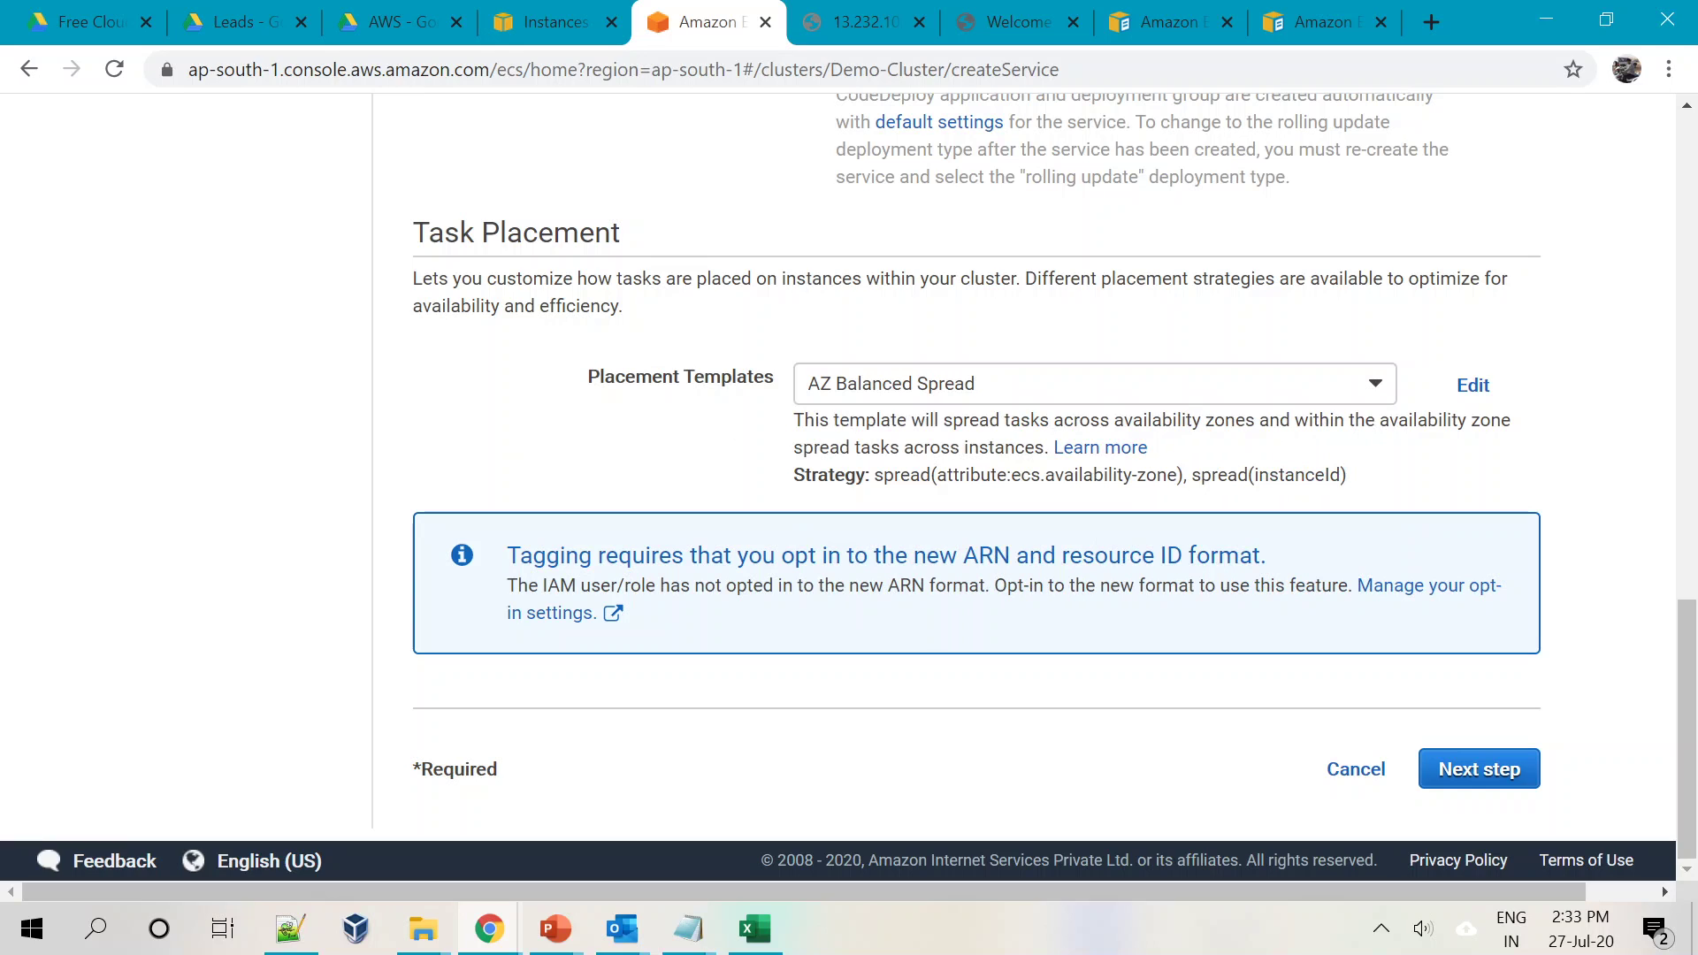
pyautogui.click(967, 386)
pyautogui.click(575, 444)
pyautogui.click(1526, 773)
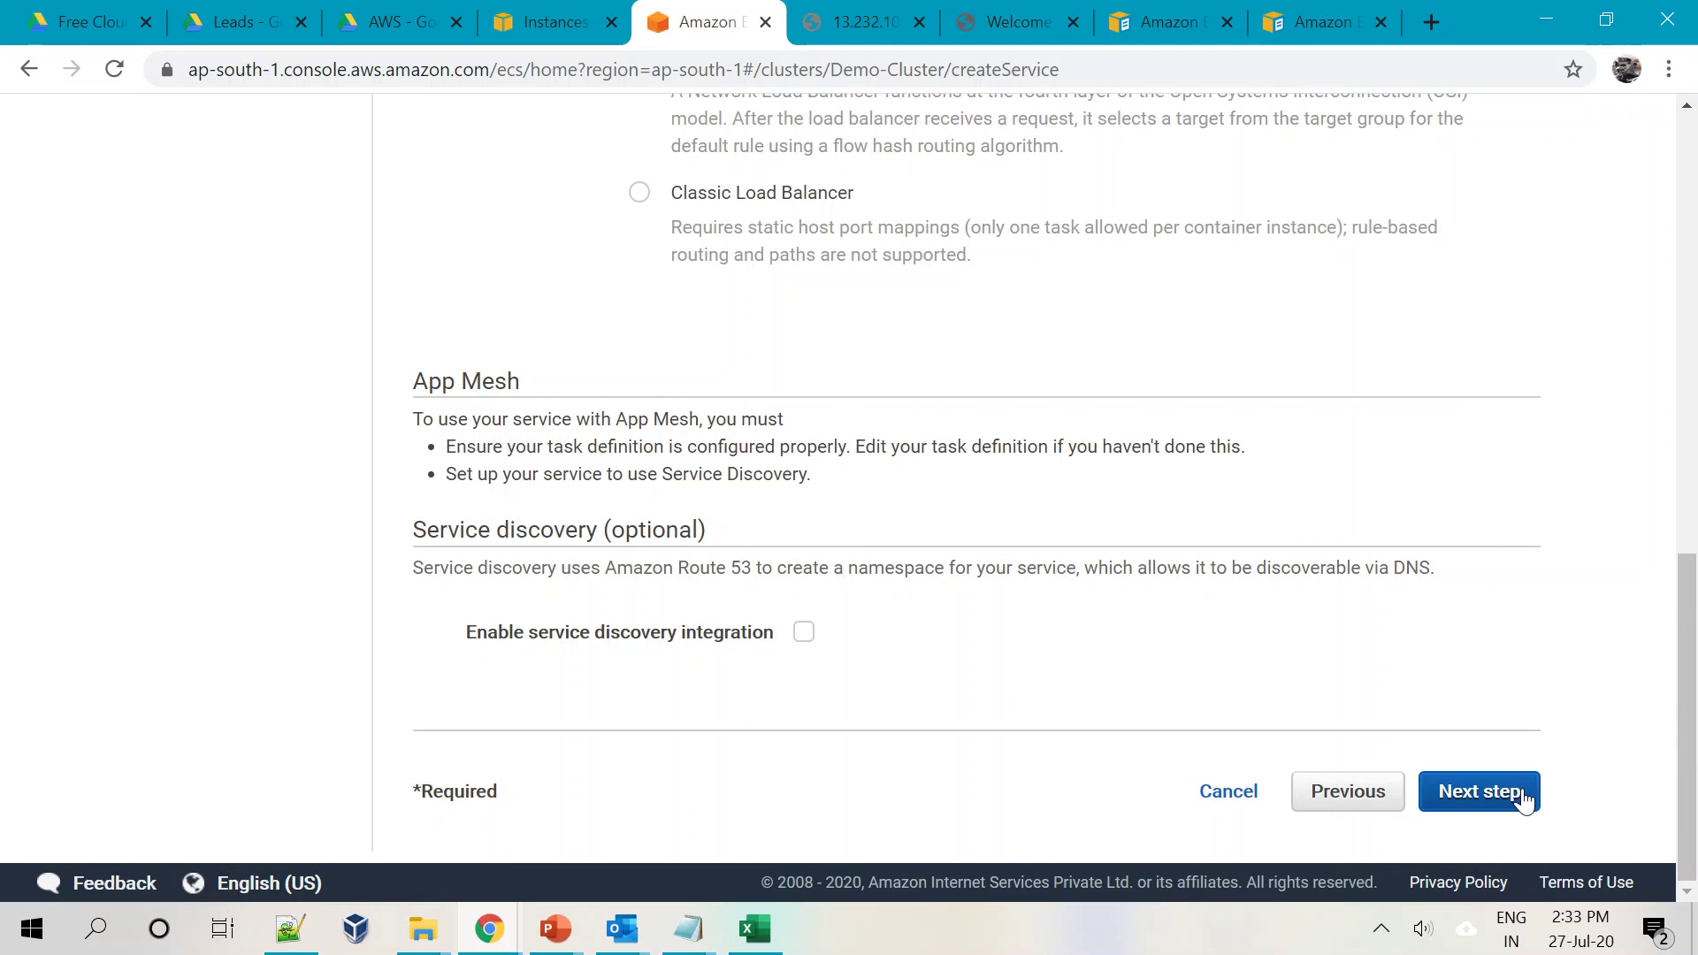
# Look over the network configuration page and choose Application Load Balancer as the service's load balancer type
pyautogui.scroll(12, 883, 677)
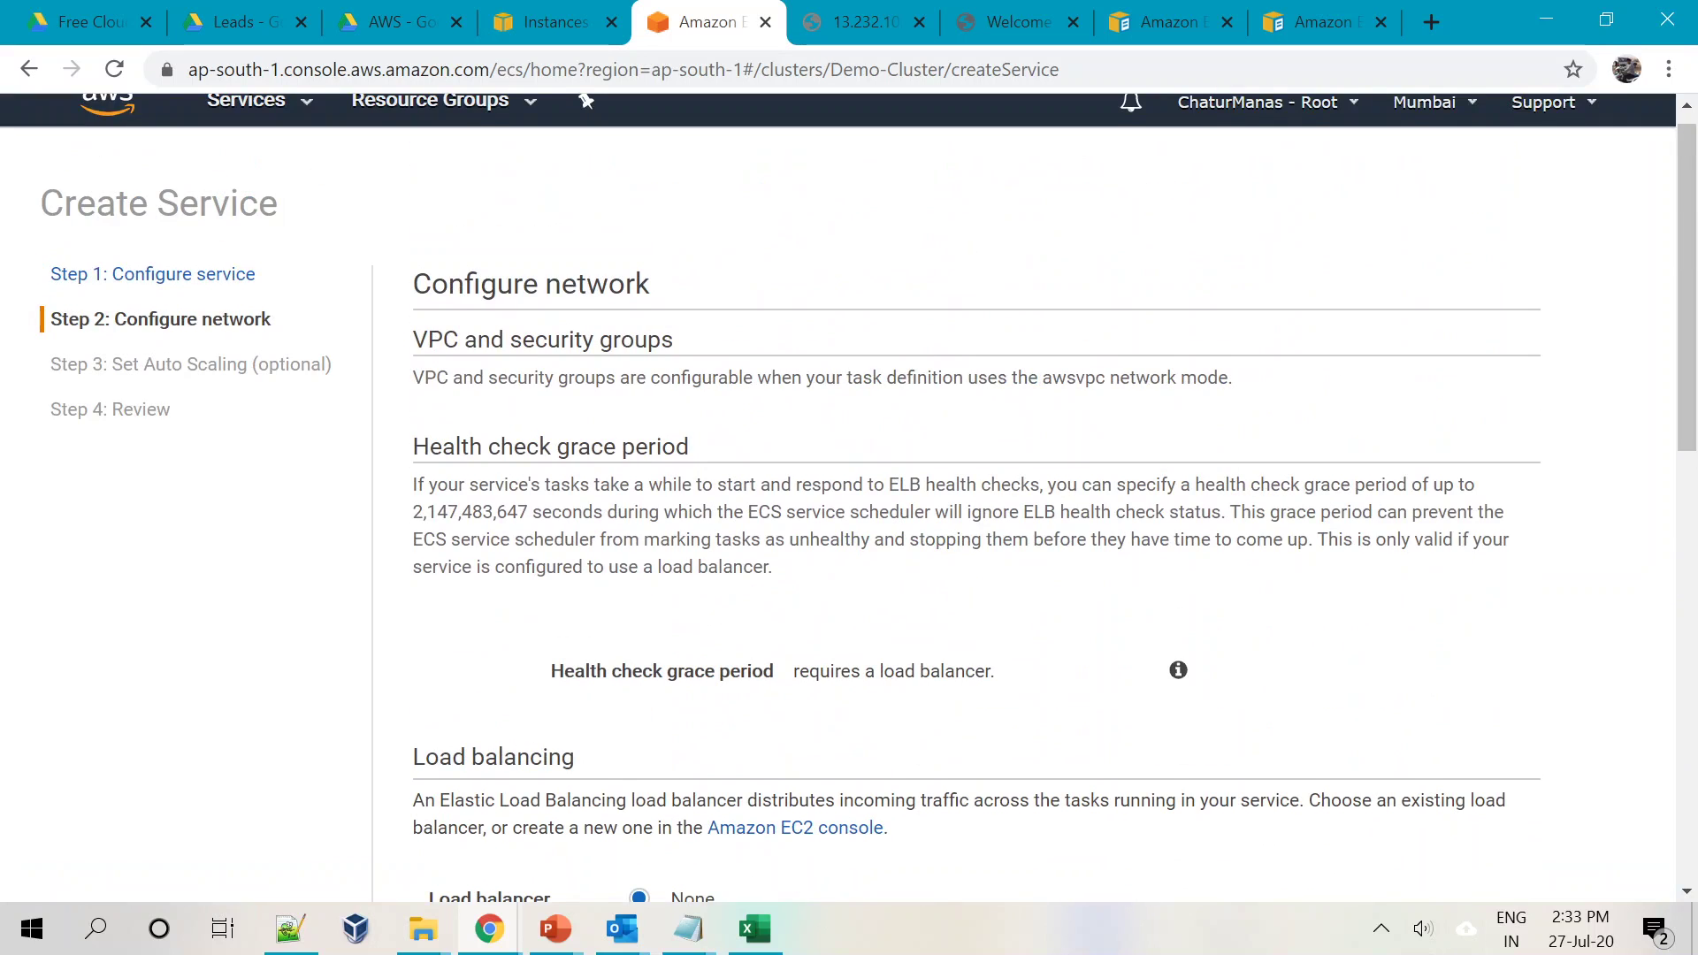
pyautogui.scroll(-4, 885, 495)
pyautogui.scroll(-3, 885, 496)
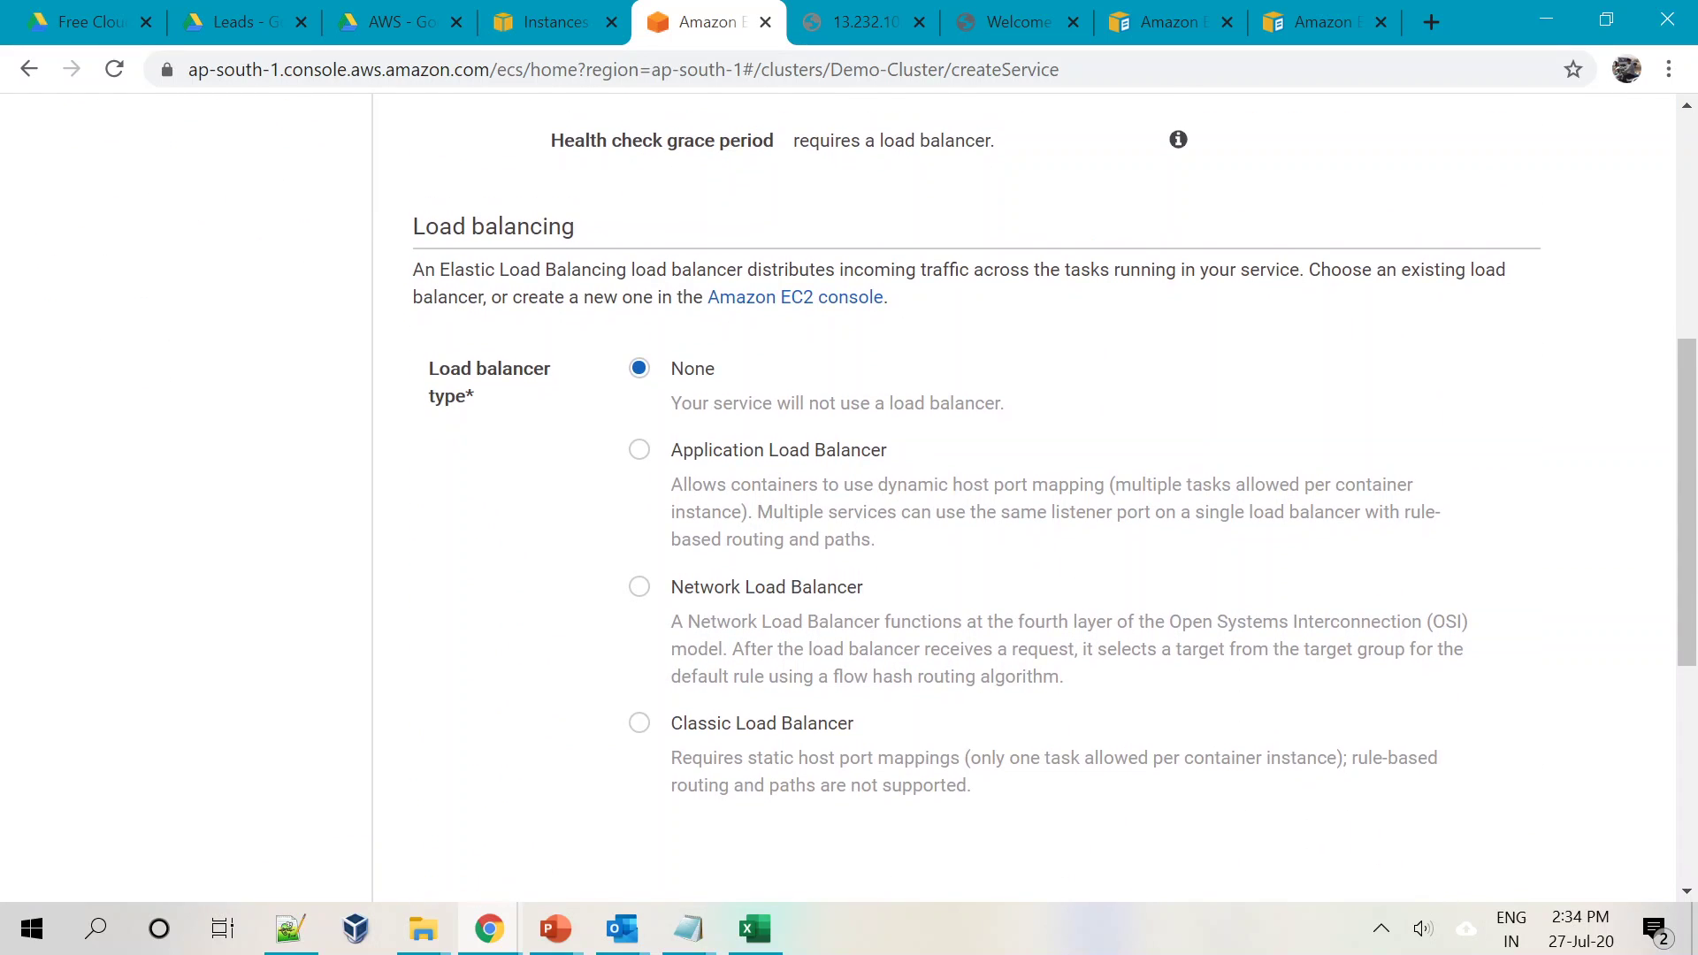
pyautogui.click(641, 453)
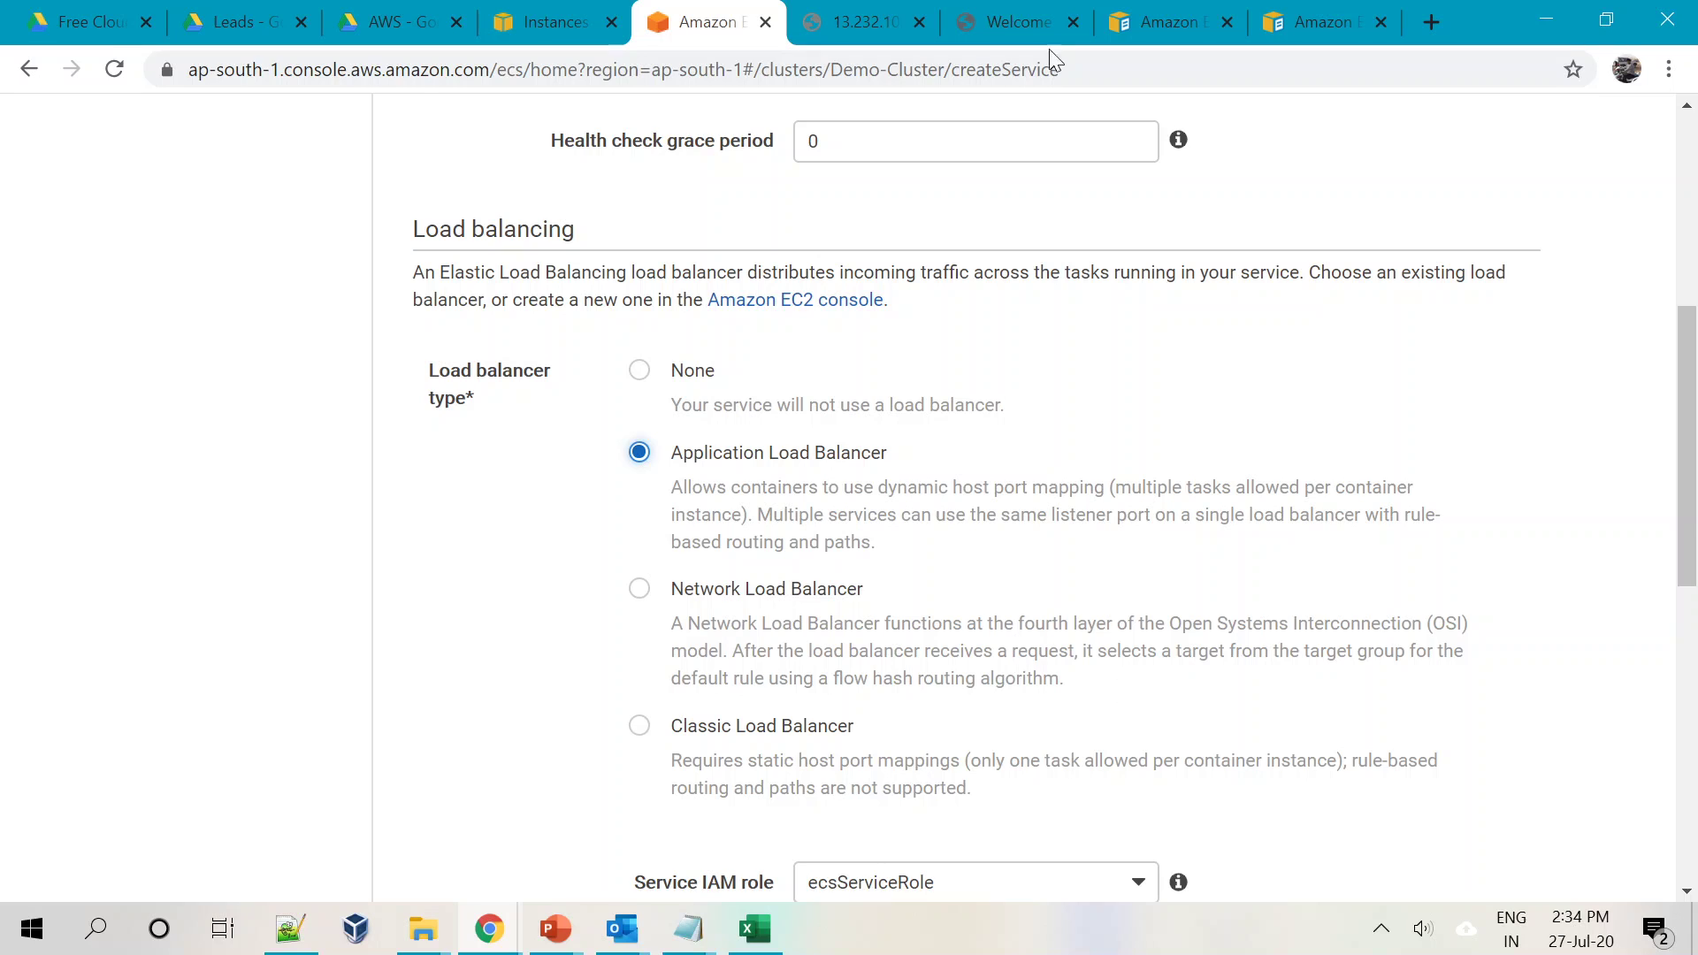
# Start creating an Application Load Balancer in the EC2 console for the ECS service to use
pyautogui.moveTo(1693, 493); pyautogui.dragTo(1693, 528)
pyautogui.scroll(-1, 859, 646)
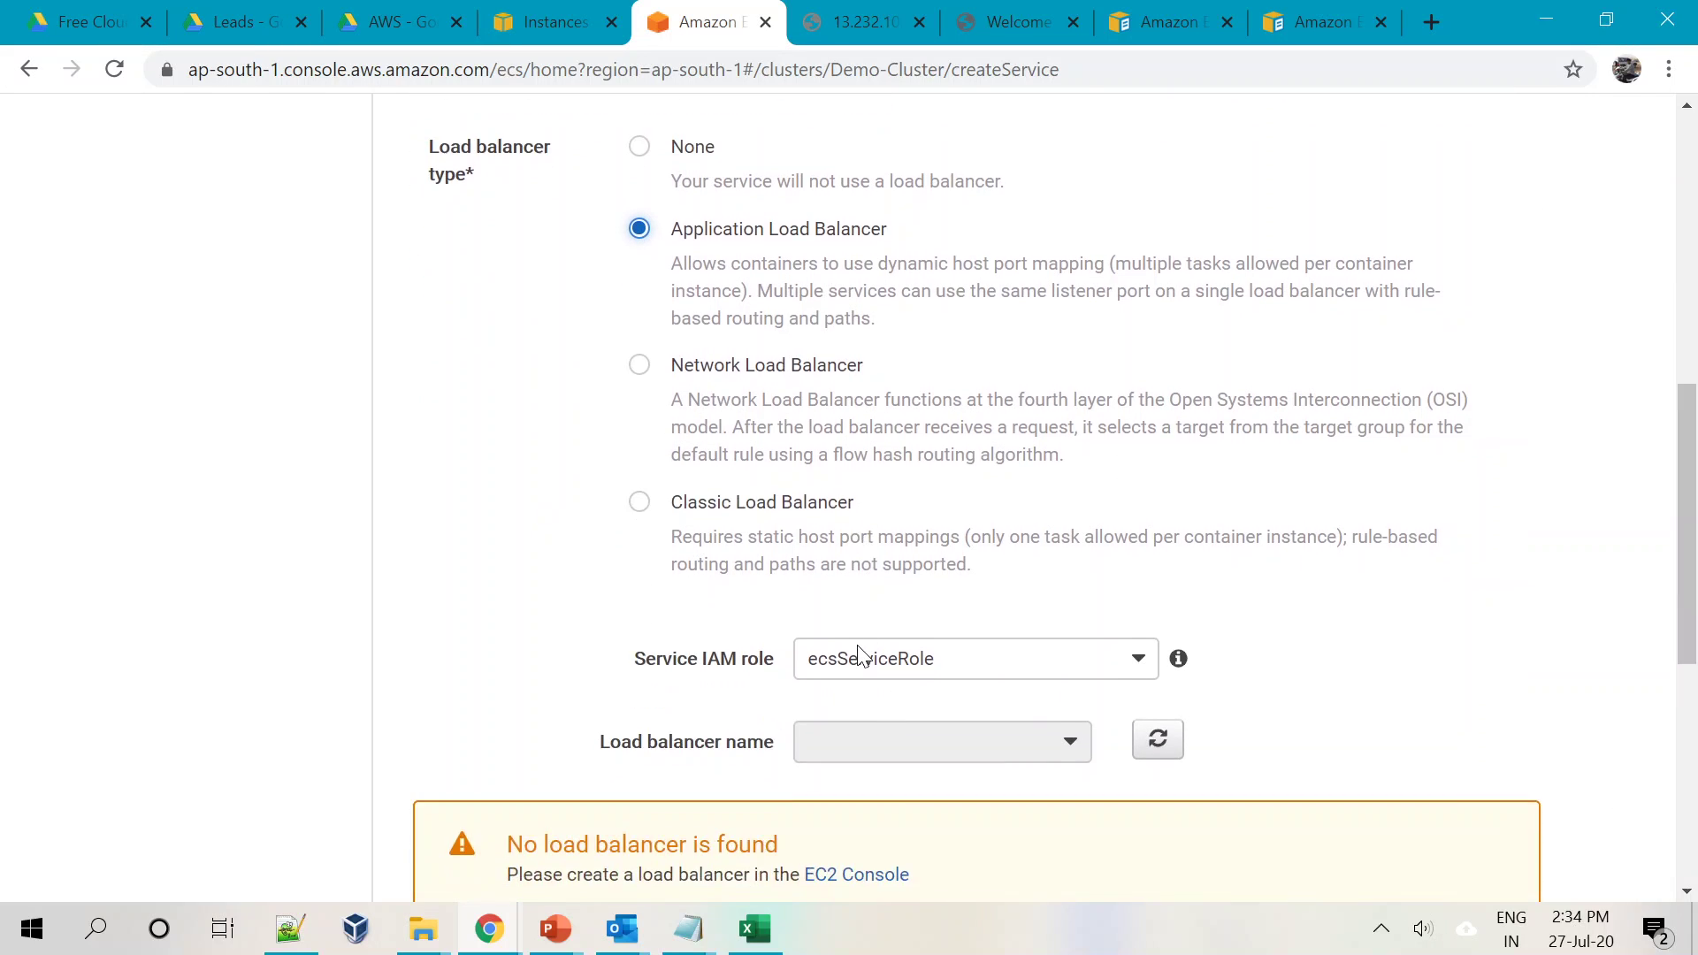
pyautogui.scroll(3, 889, 611)
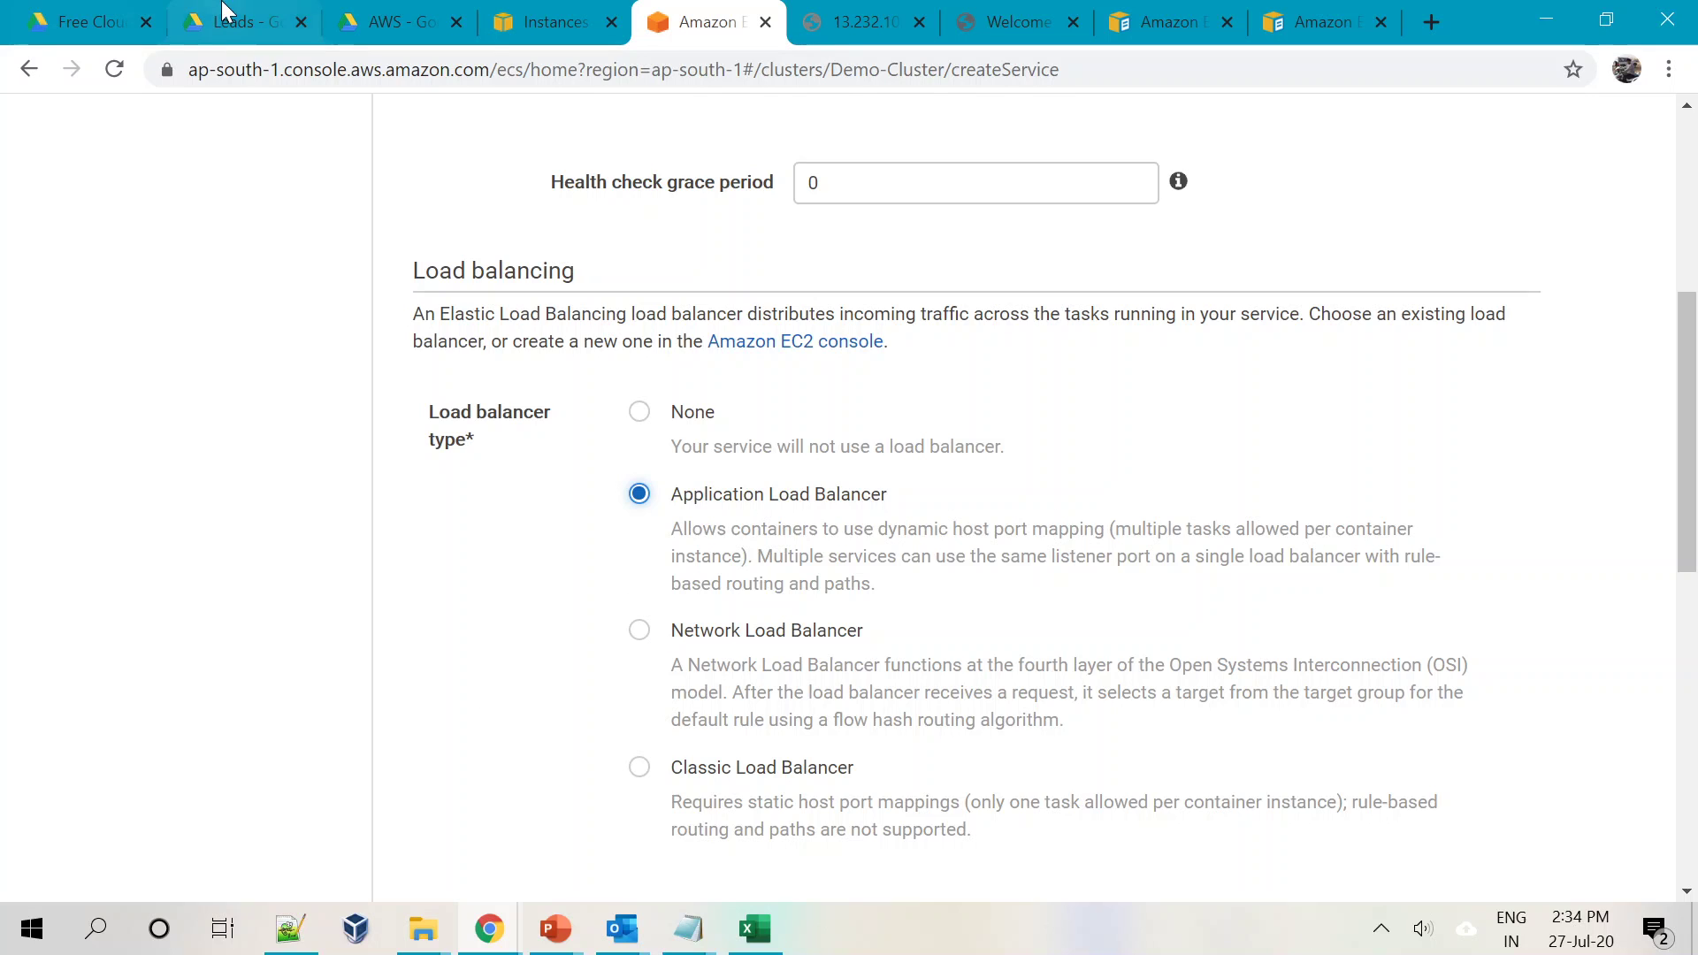
pyautogui.click(539, 21)
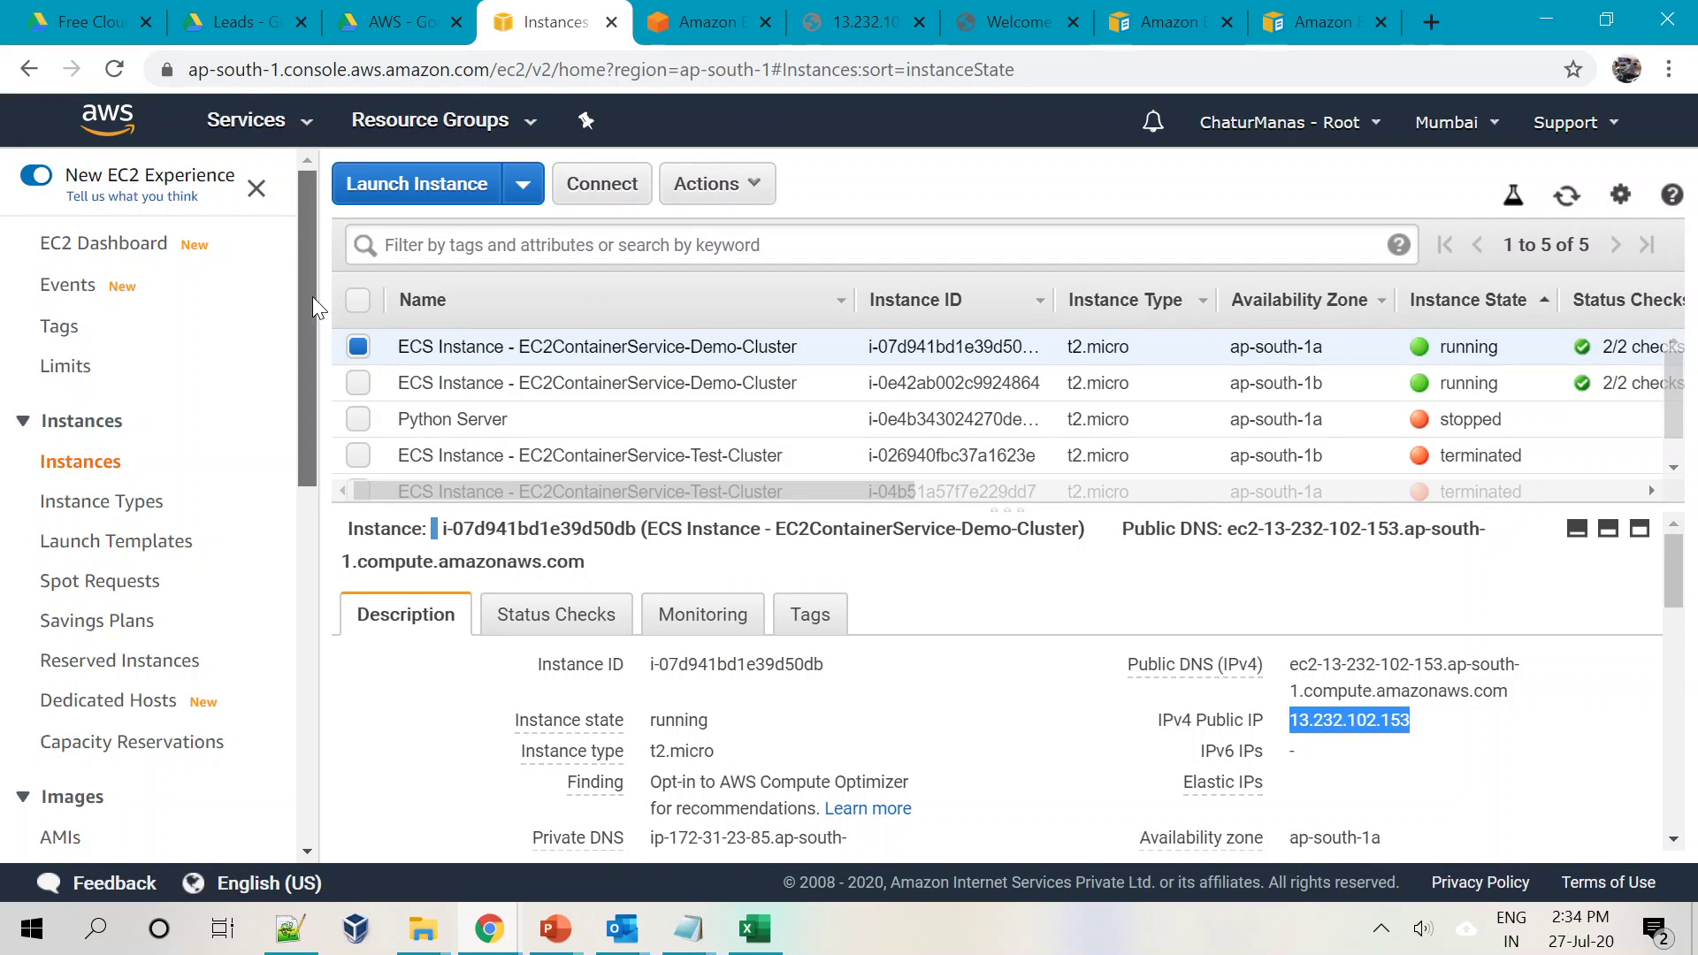
pyautogui.scroll(-8, 299, 405)
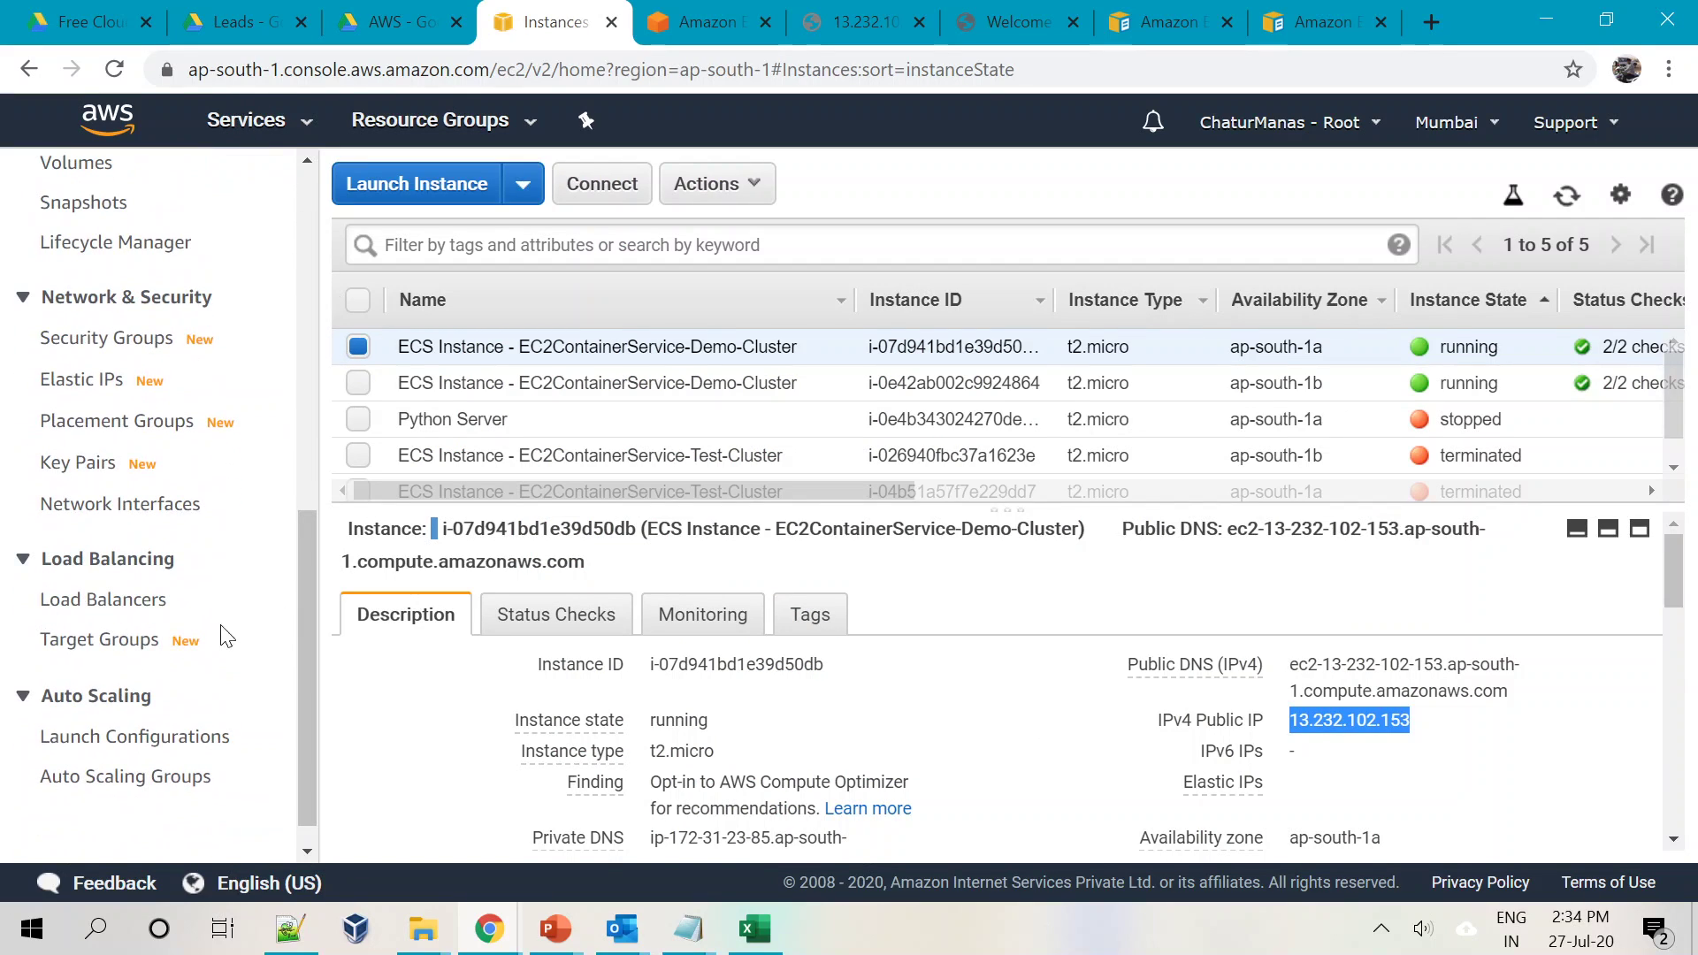
pyautogui.click(89, 600)
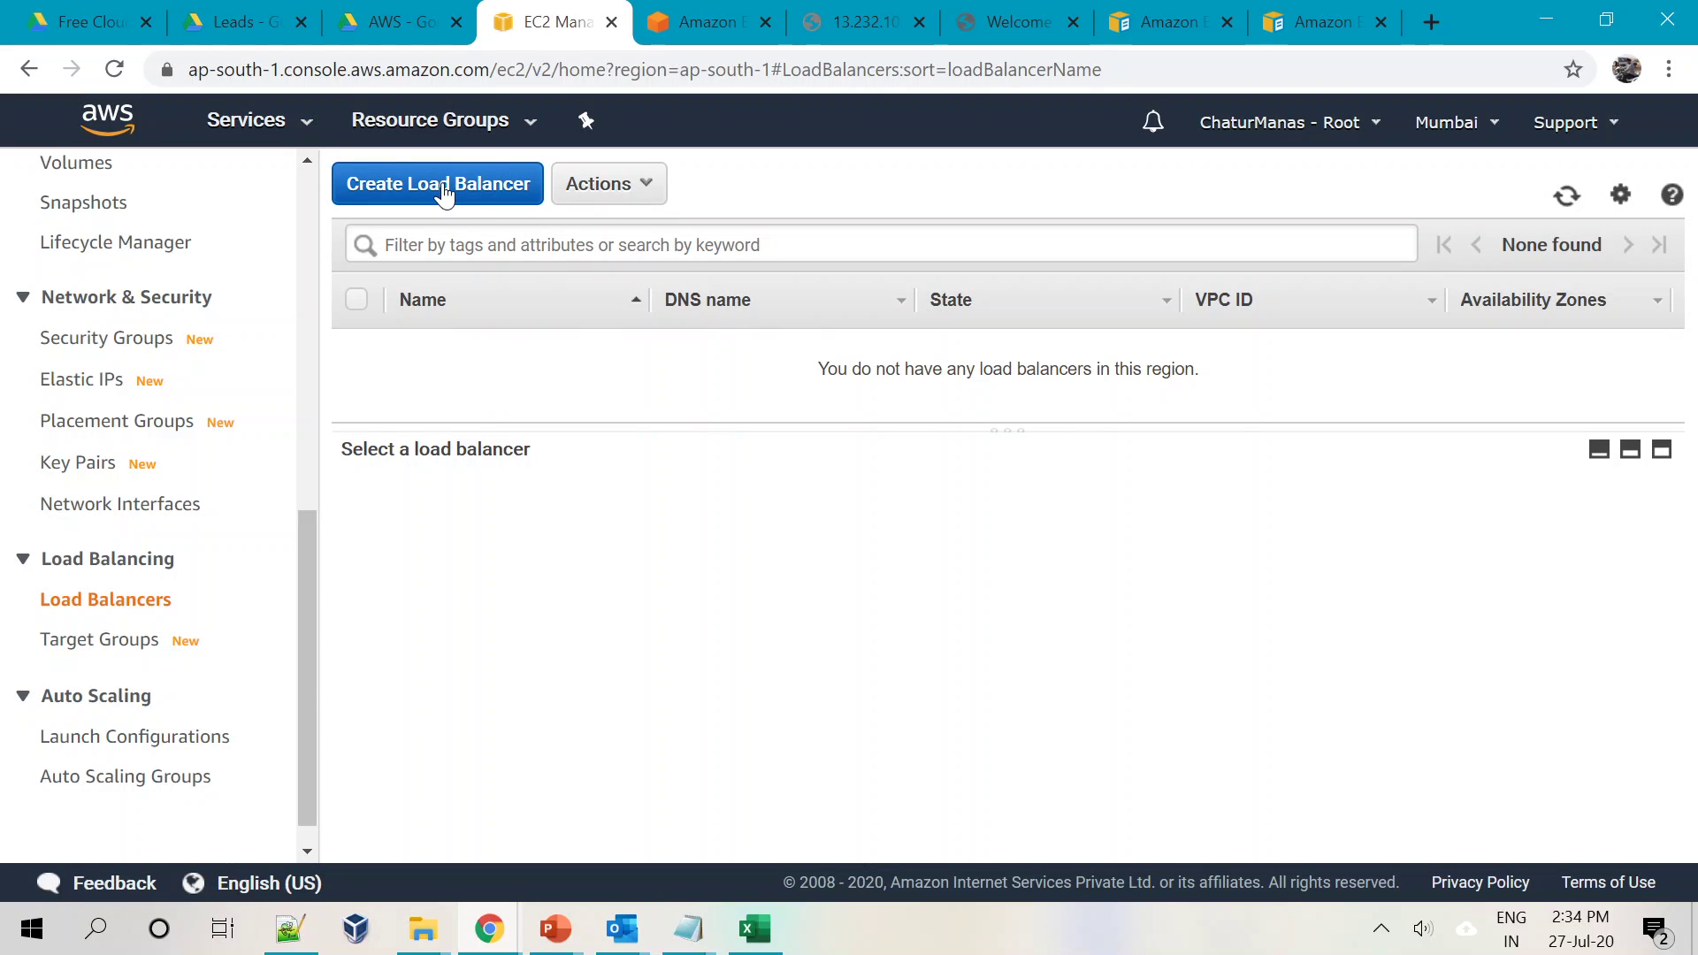
pyautogui.click(447, 182)
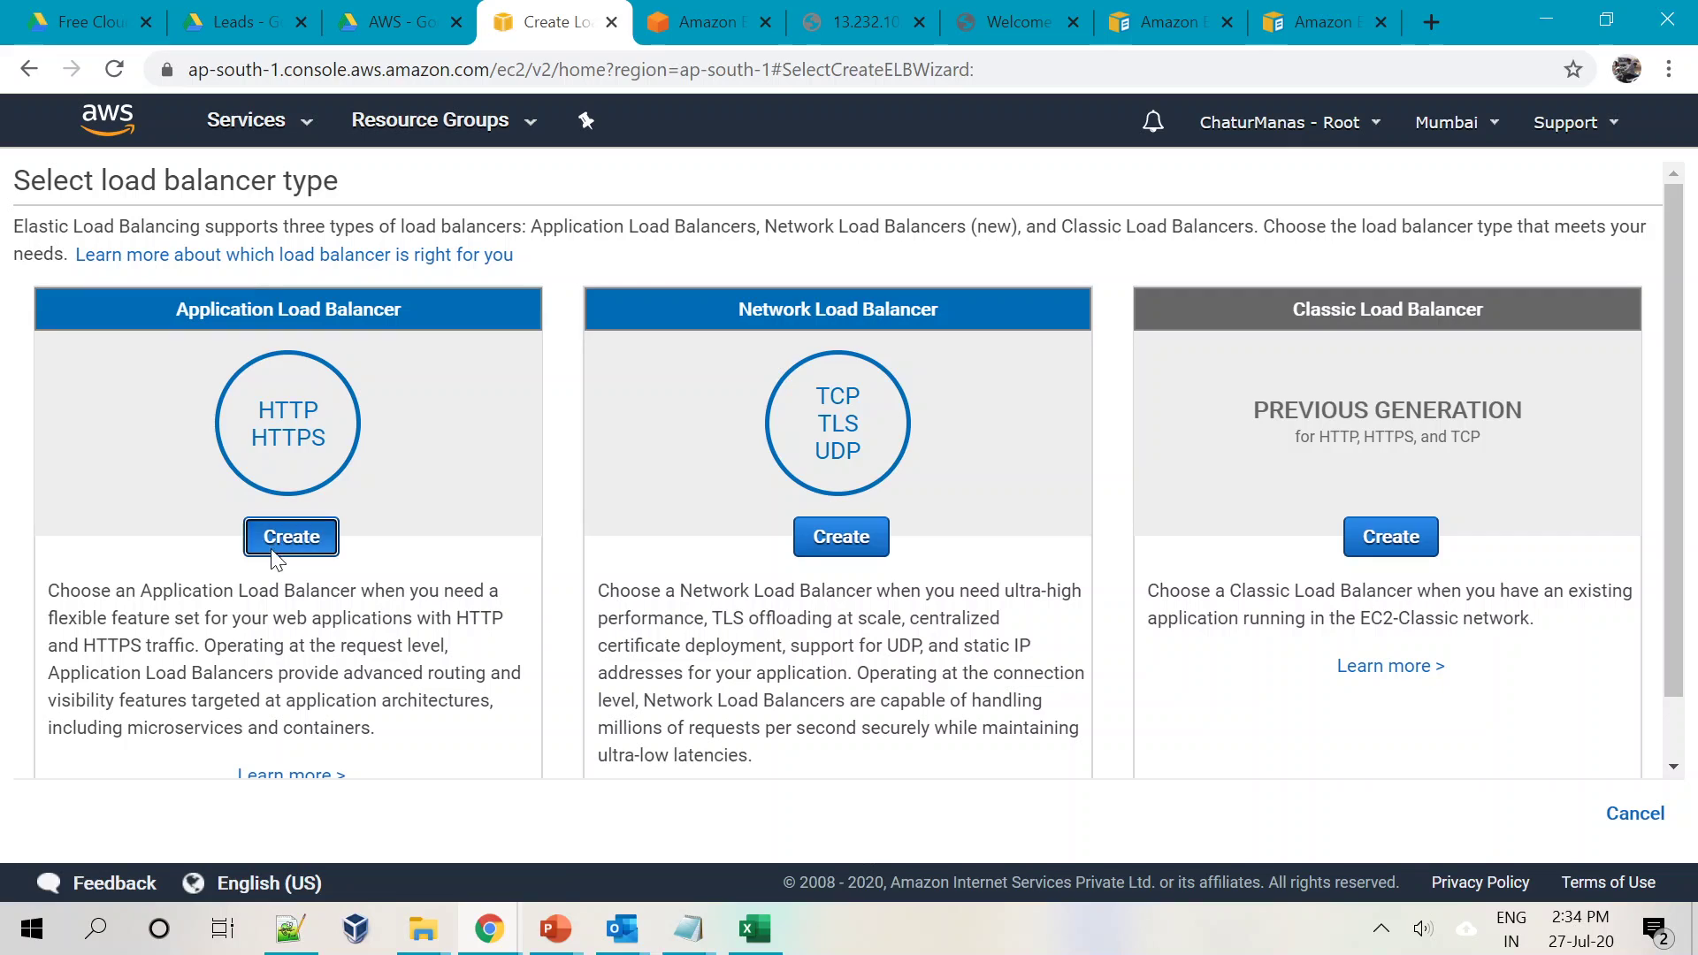
pyautogui.click(305, 542)
# Name the load balancer Demo-LB, keeping the internet-facing scheme and the ipv4 address type
pyautogui.click(292, 409)
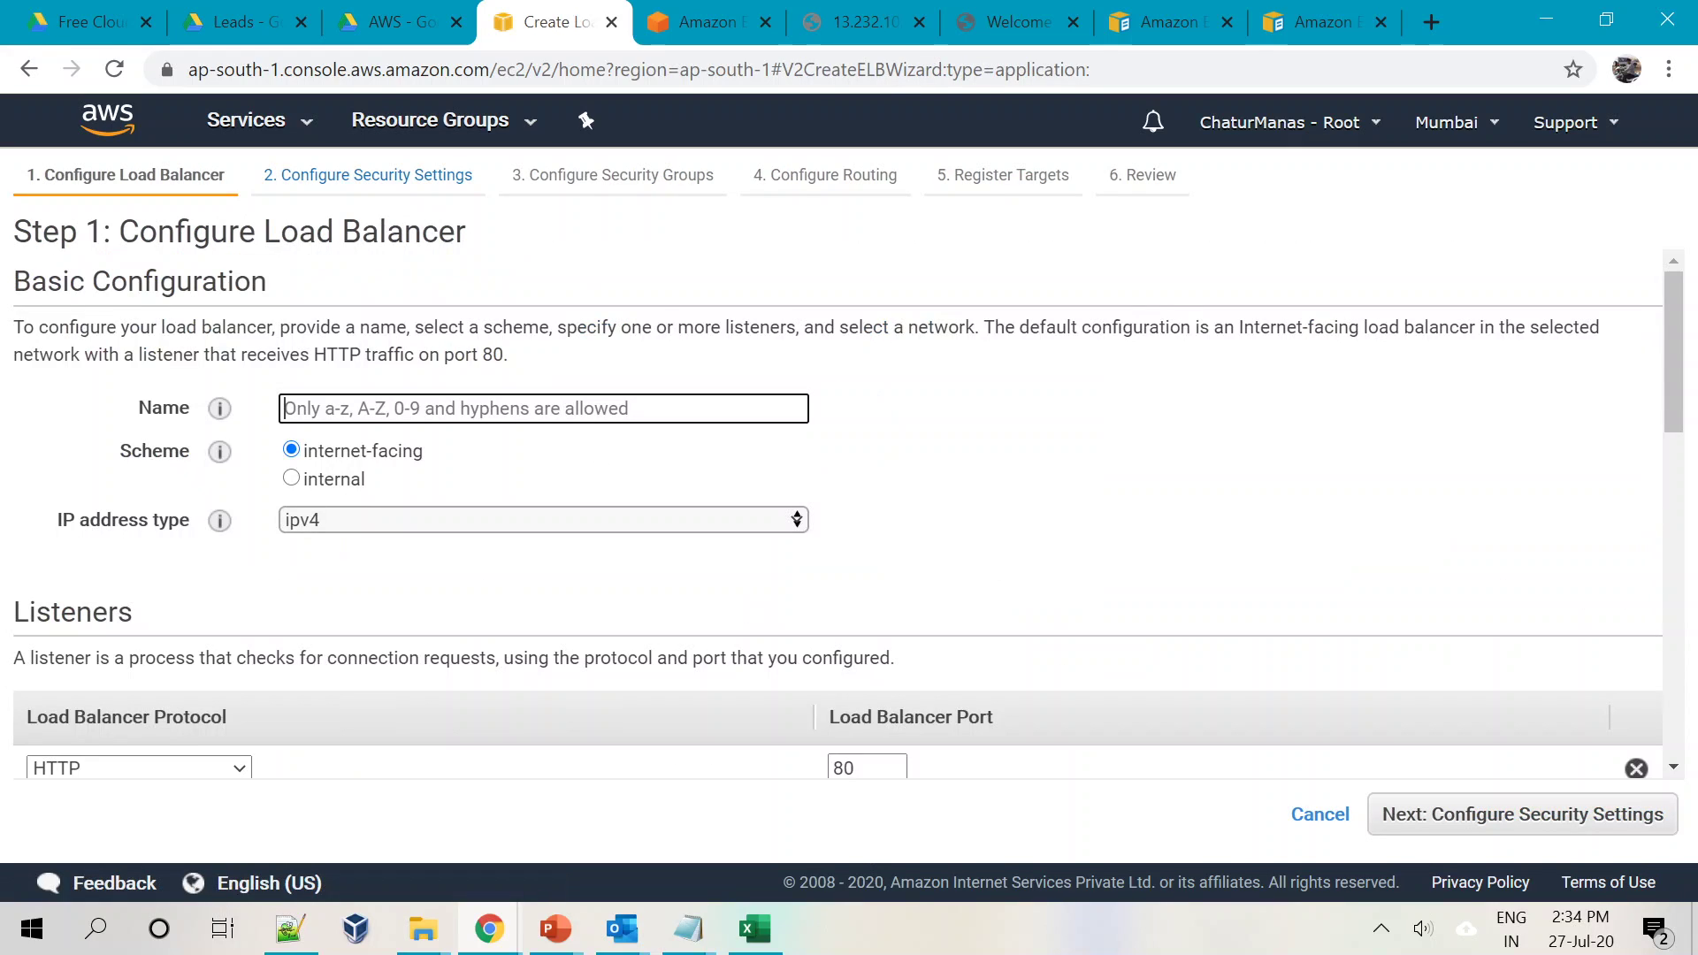
pyautogui.write('Demo-LB')
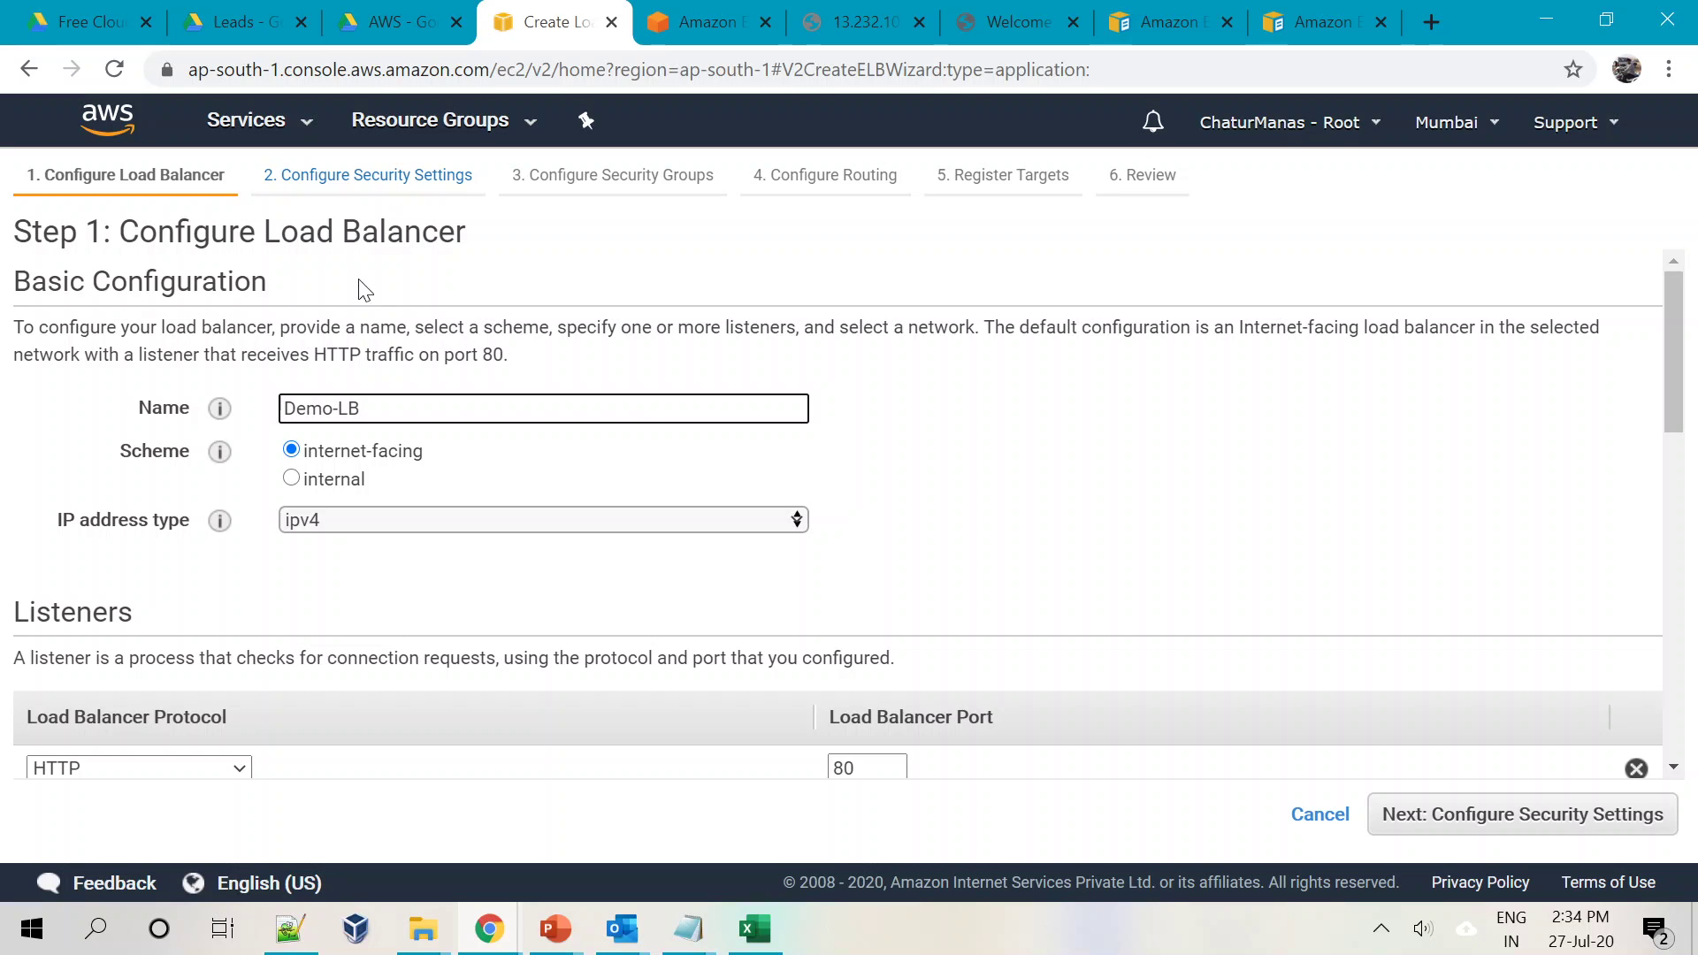
pyautogui.scroll(-3, 398, 375)
pyautogui.scroll(3, 416, 352)
# Enable the availability zones ap-south-1a and ap-south-1b in the default VPC for the load balancer and proceed to the security settings
pyautogui.scroll(-10, 884, 584)
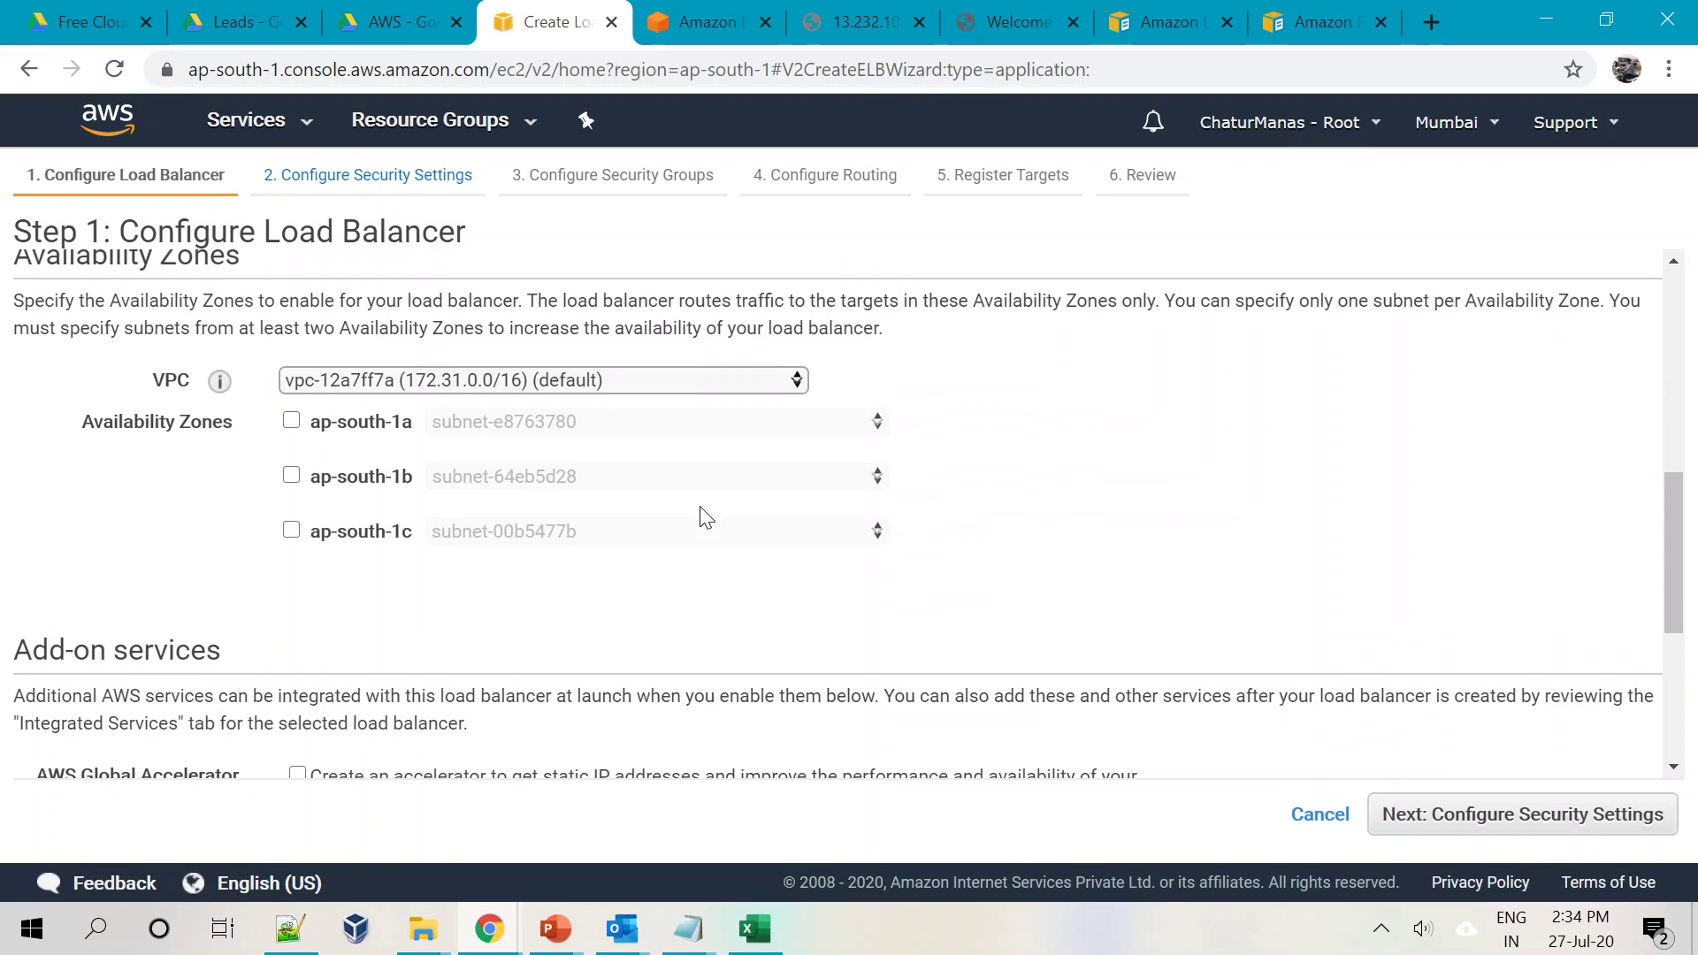
pyautogui.click(291, 420)
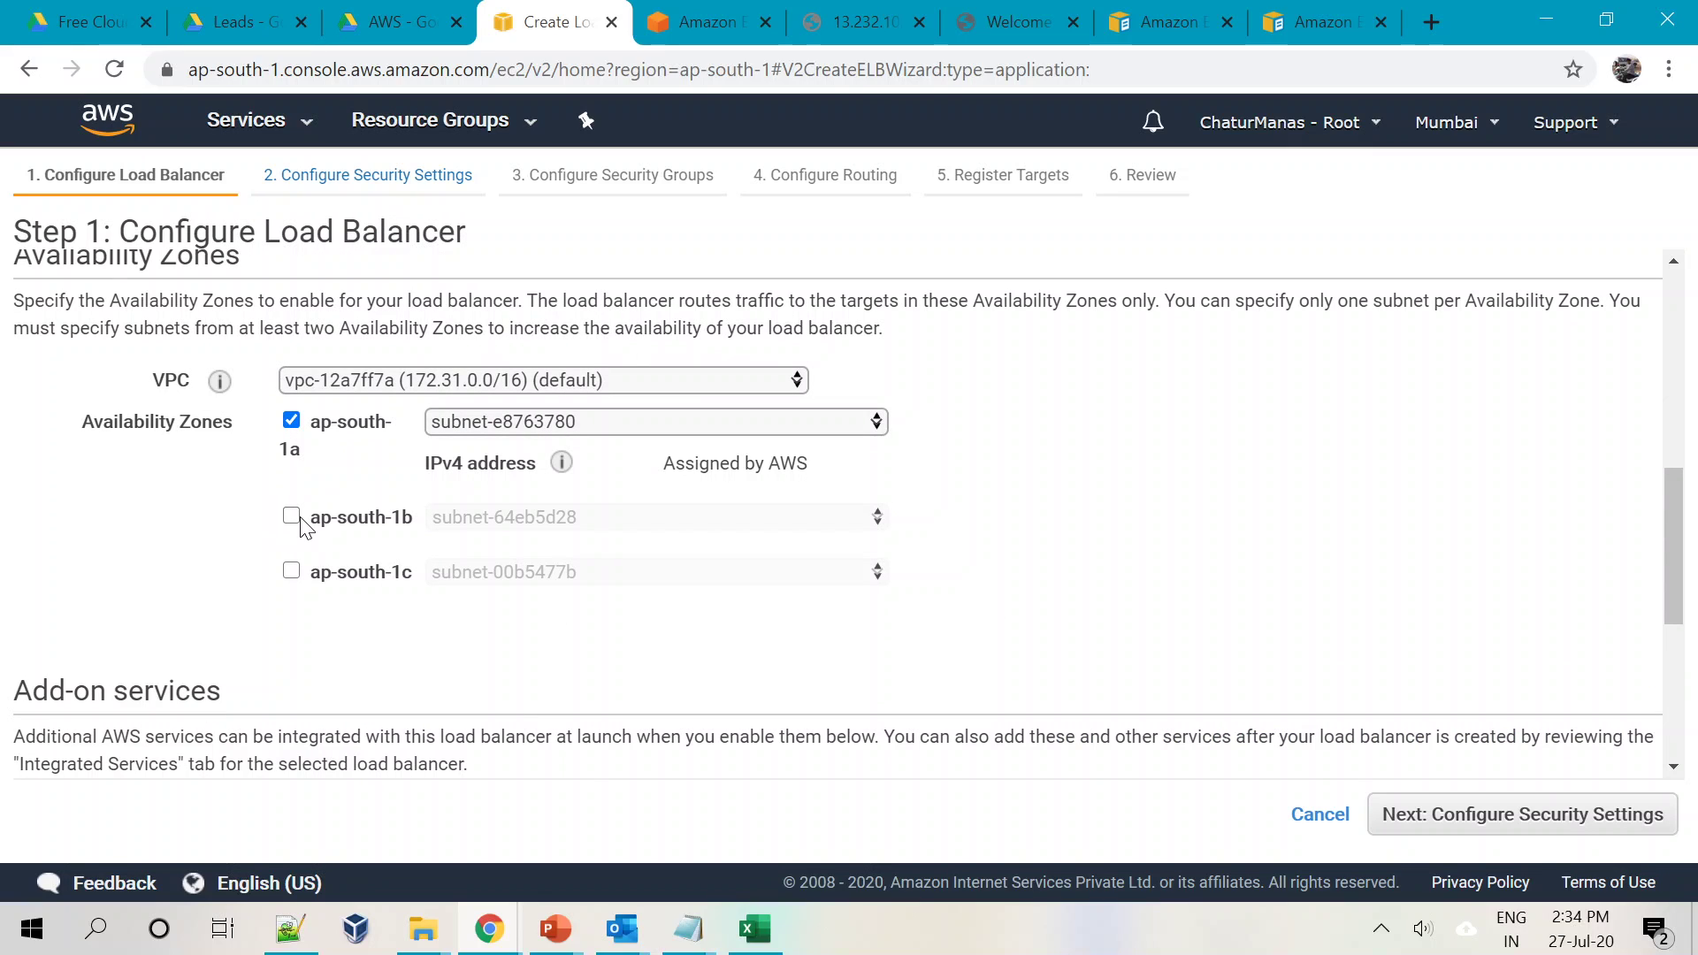
pyautogui.click(291, 516)
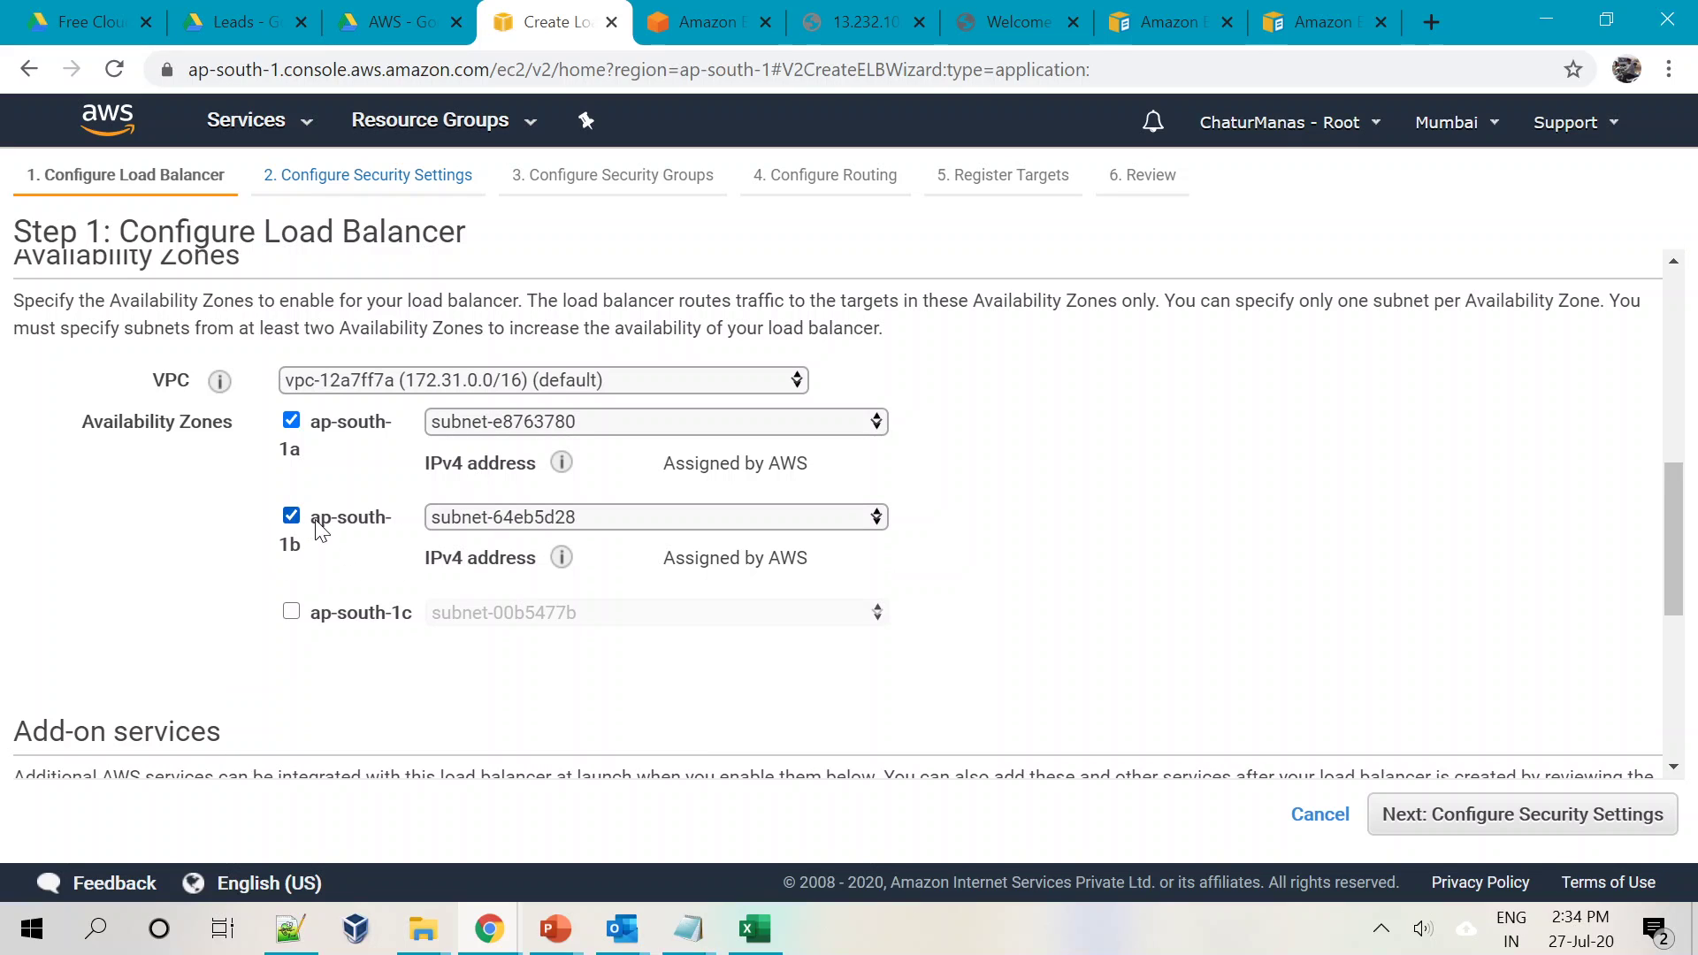
pyautogui.scroll(-2, 329, 531)
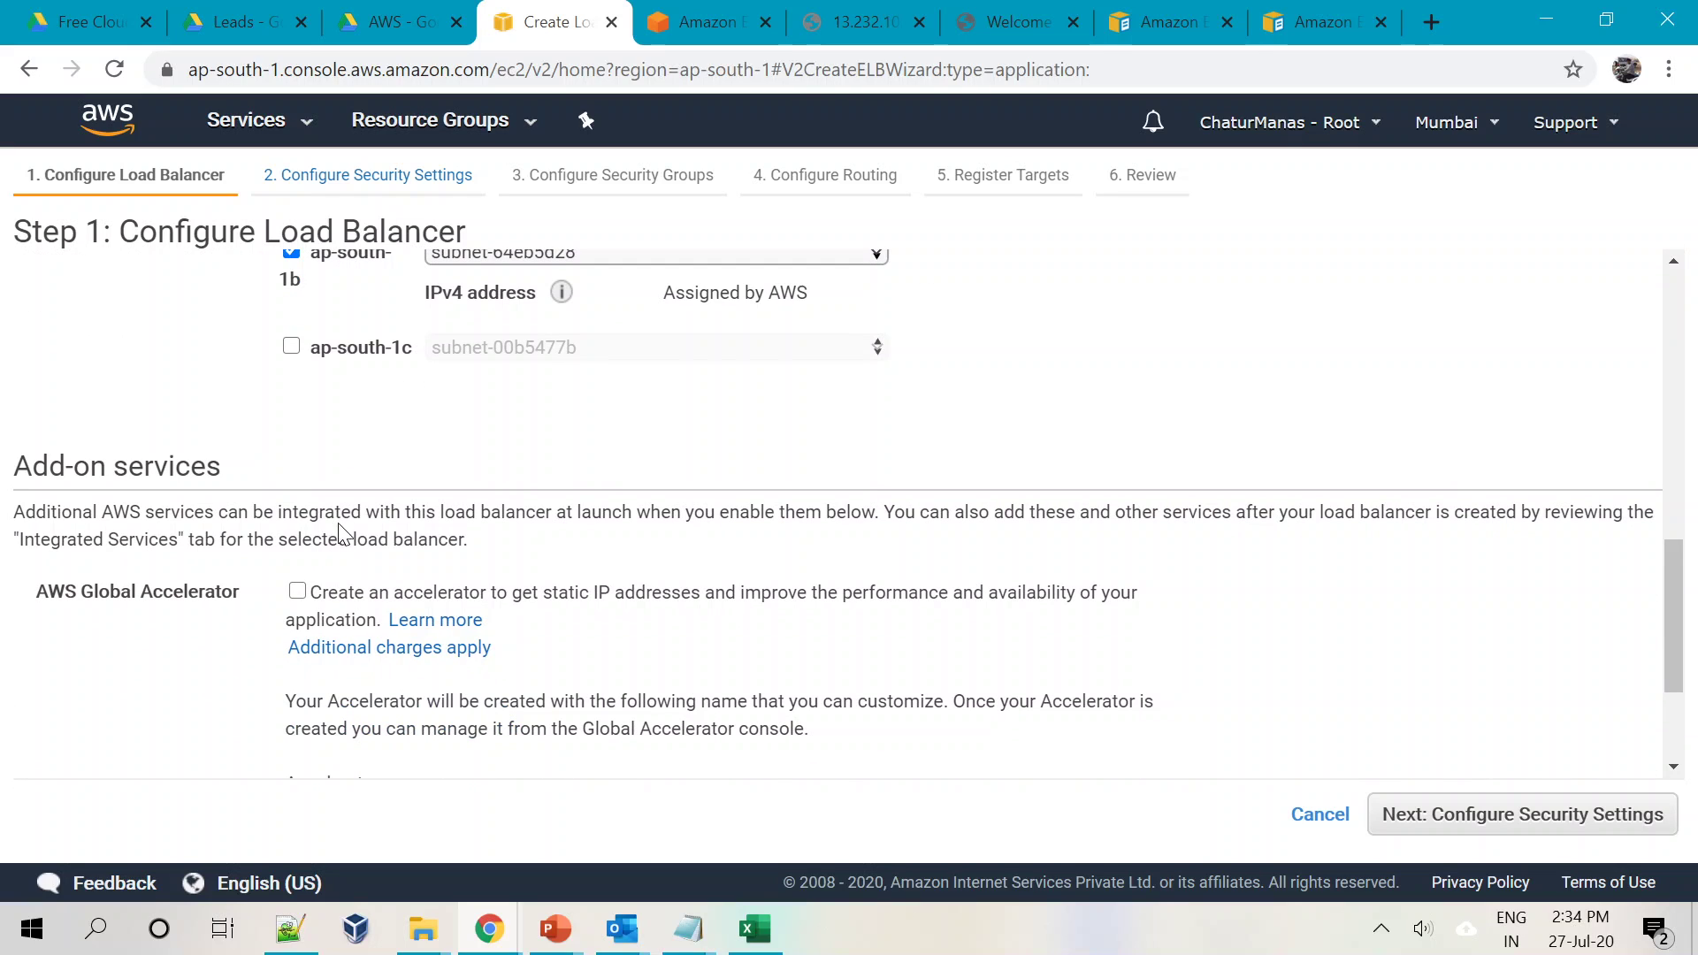
pyautogui.scroll(1, 1110, 650)
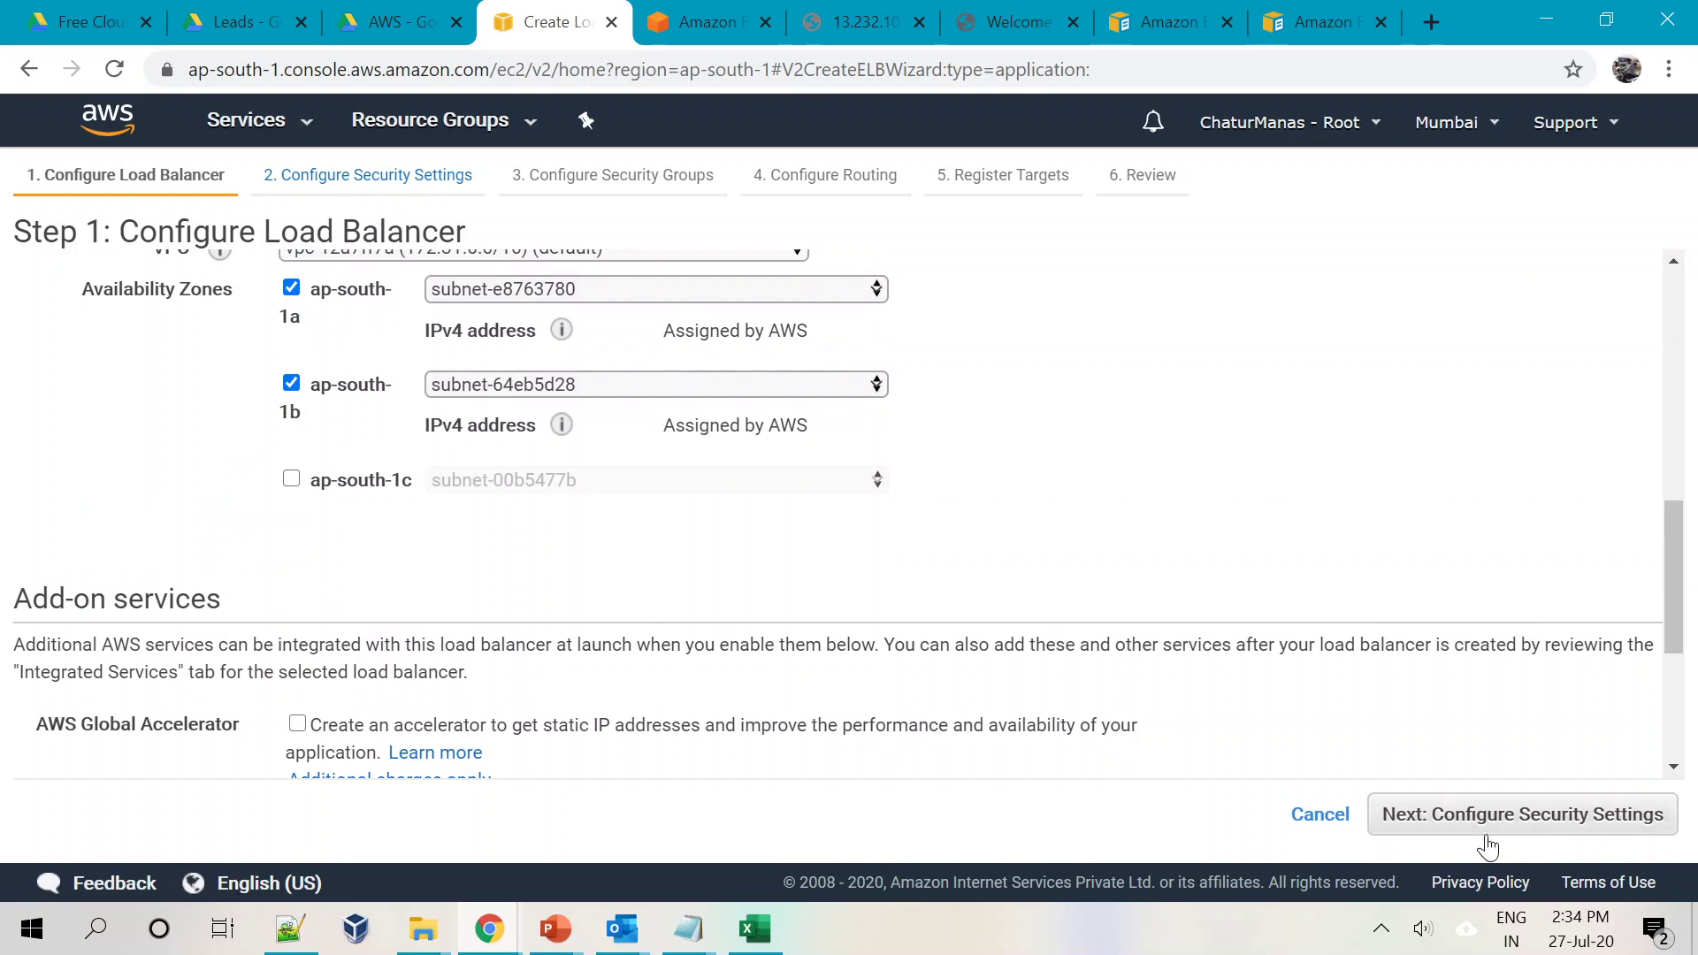
pyautogui.click(1491, 815)
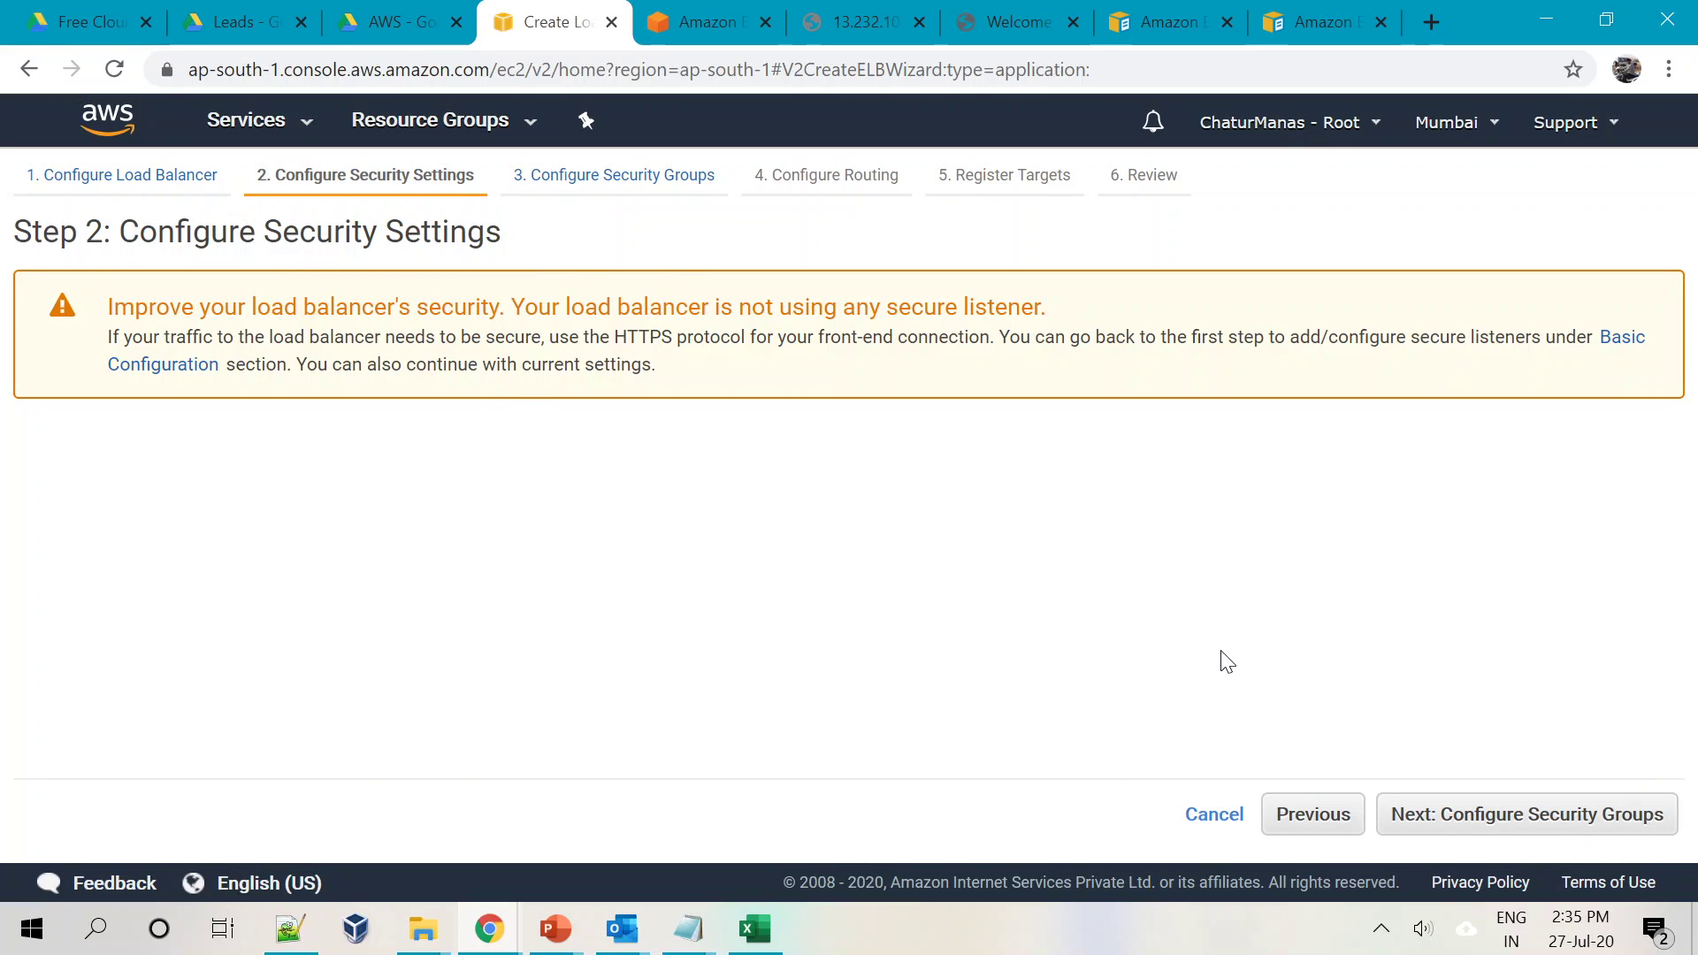
# Assign only the existing Linux security group instead of the default one to the load balancer and proceed to routing
pyautogui.click(1467, 816)
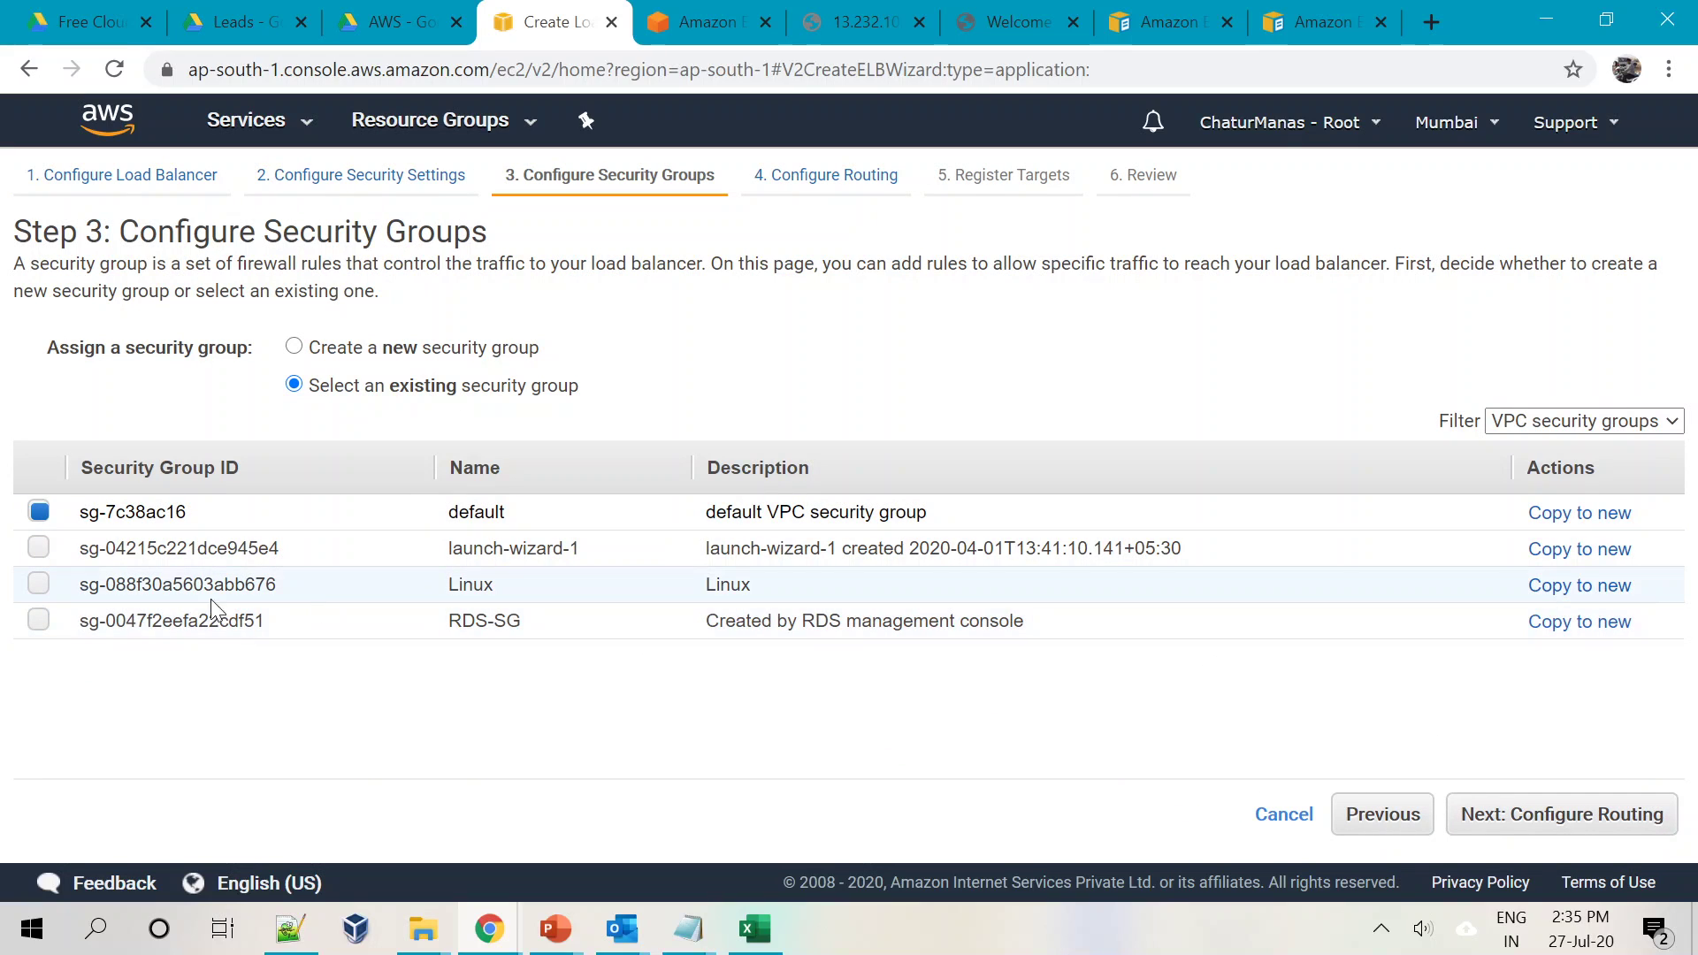
pyautogui.click(37, 587)
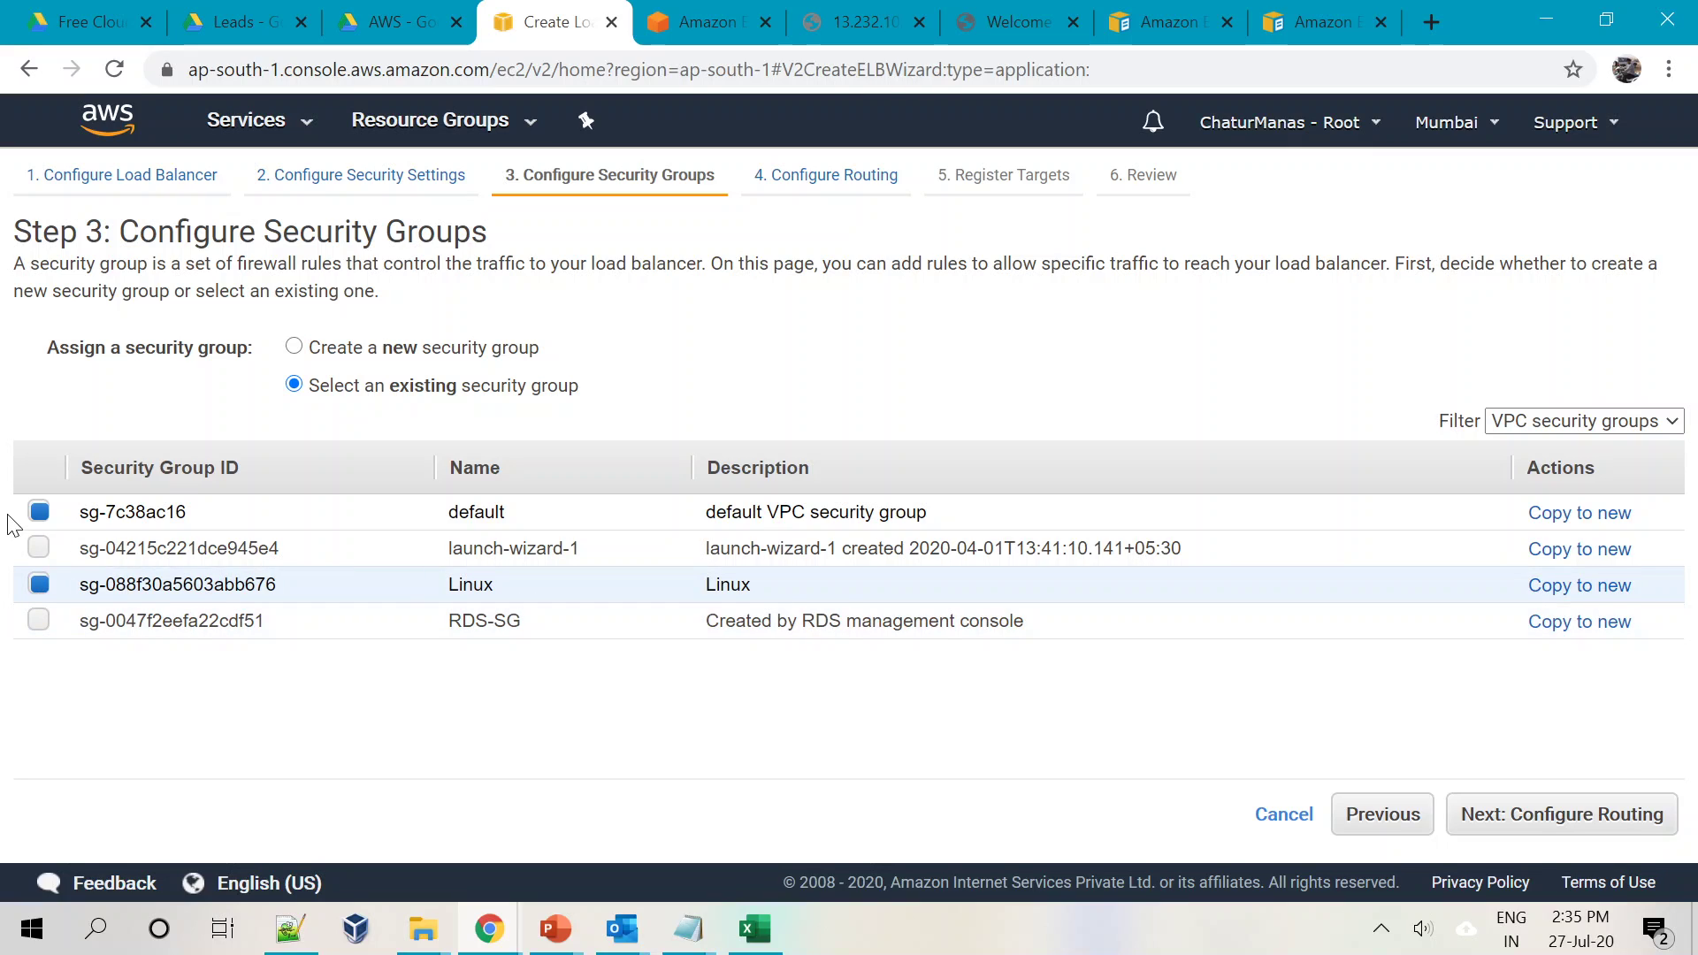
pyautogui.click(38, 513)
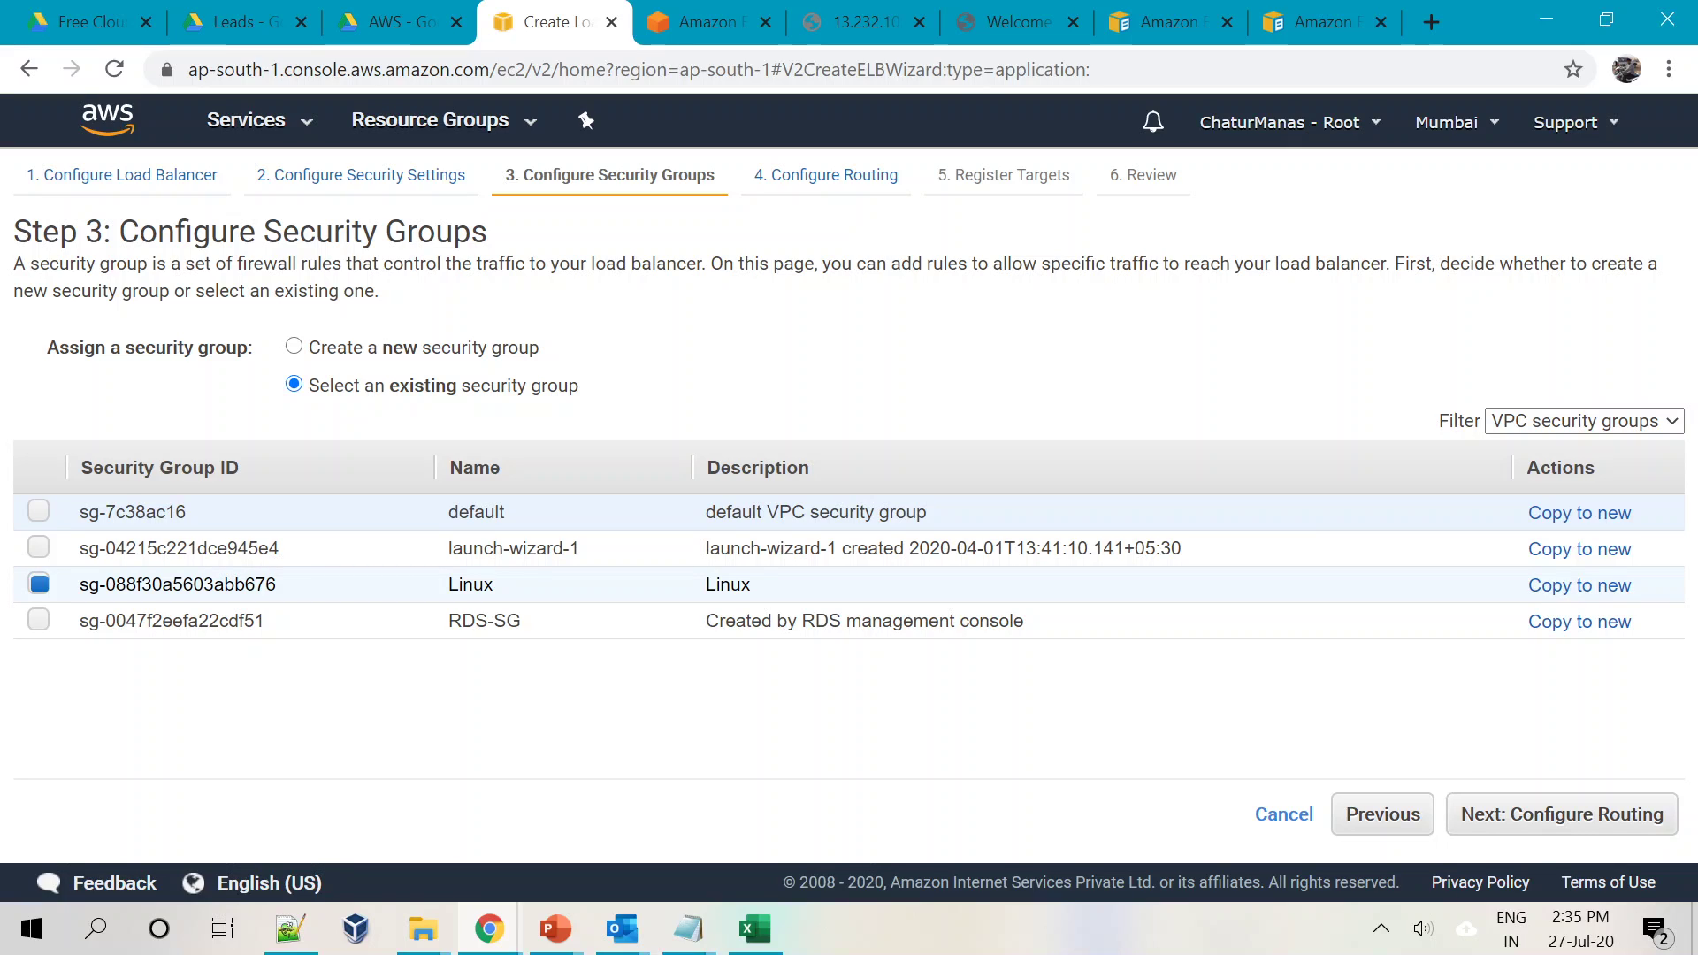
pyautogui.click(1461, 812)
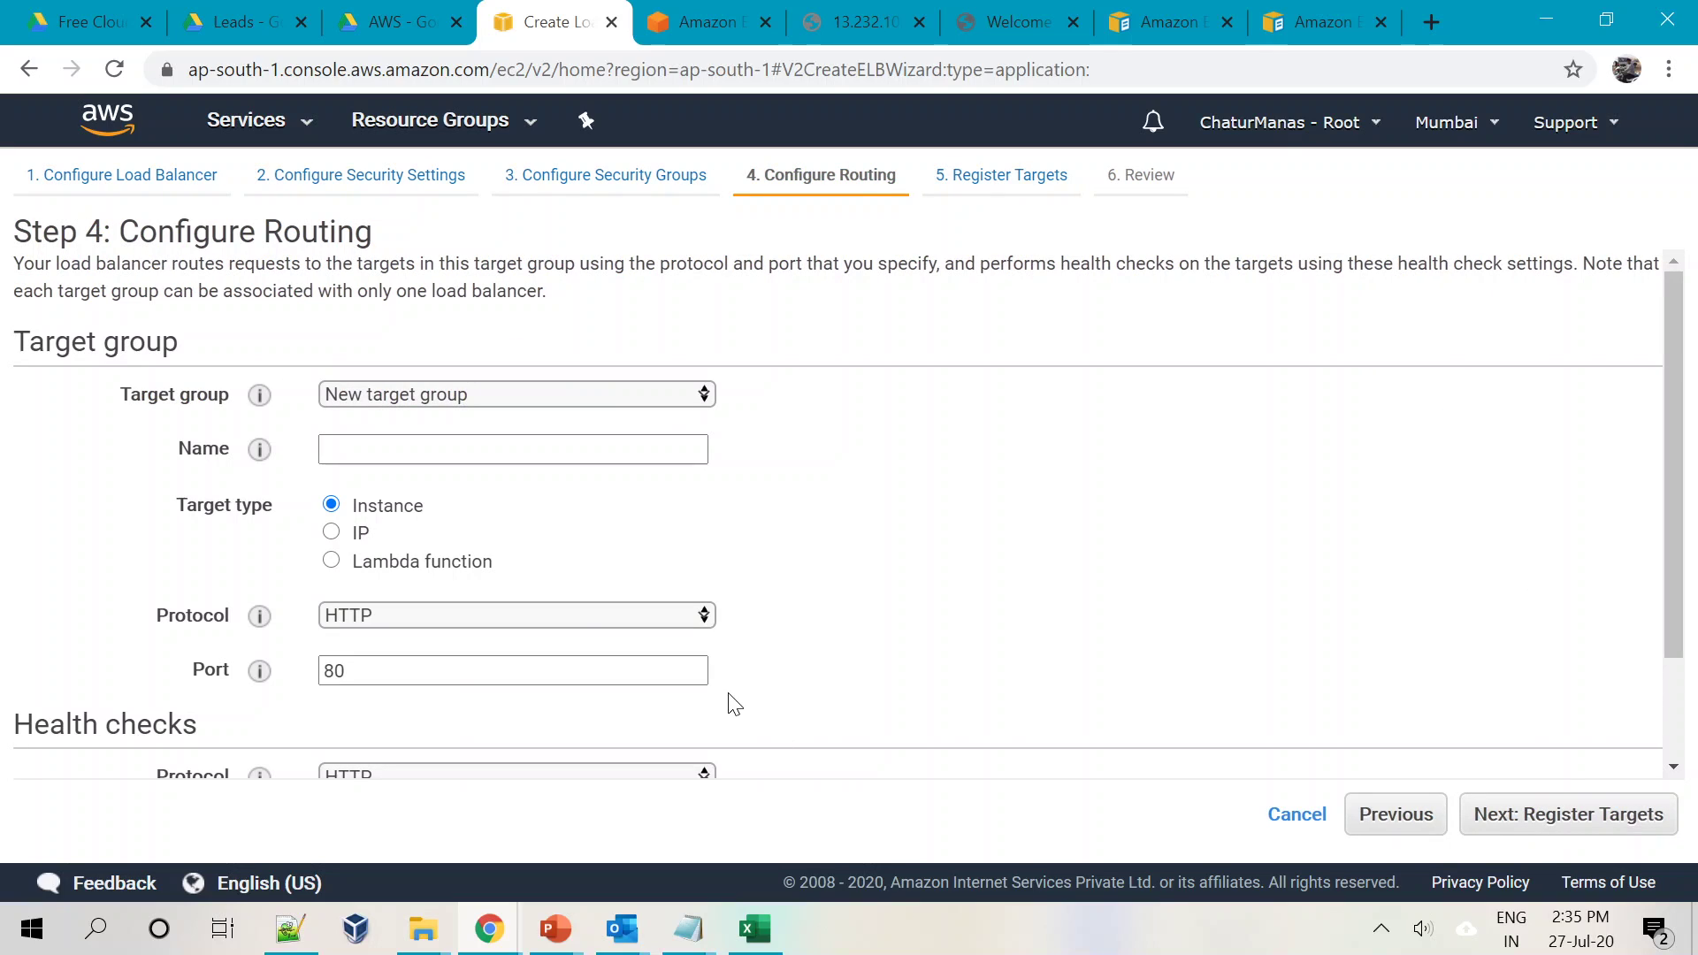
# Configure a new target group named Demo-TG with target type Instance, protocol HTTP and port 80, and continue to target registration
pyautogui.click(551, 395)
pyautogui.click(442, 430)
pyautogui.click(513, 450)
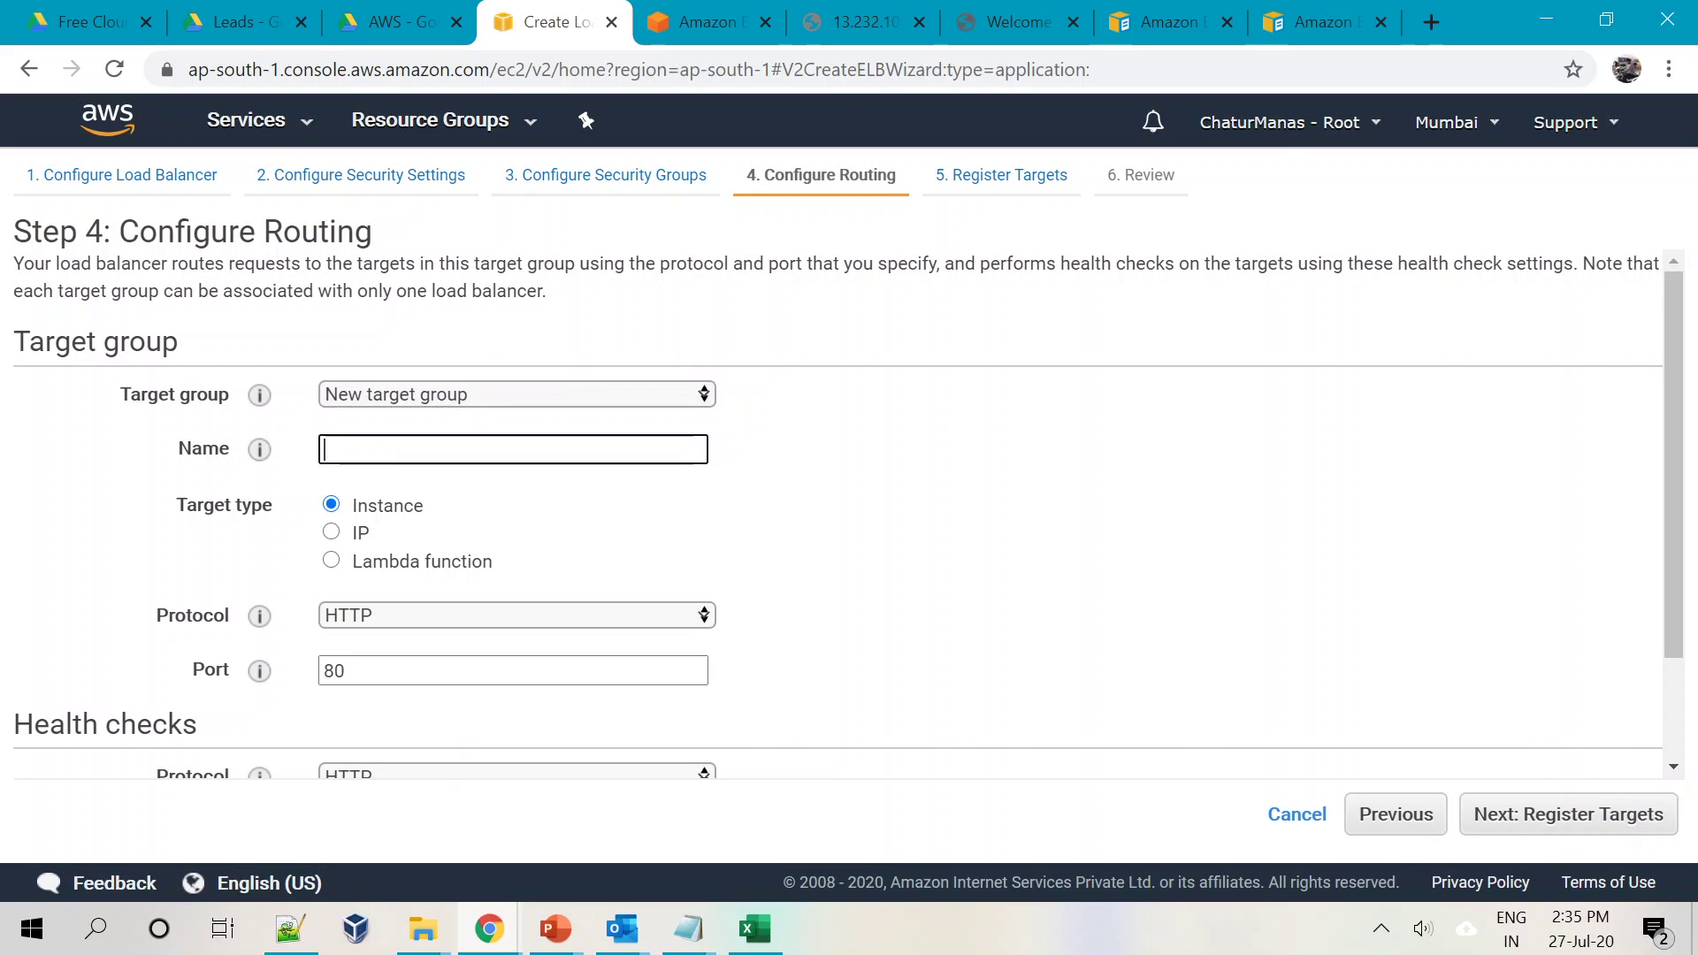
pyautogui.write('Demo-TG')
pyautogui.click(903, 566)
pyautogui.scroll(-1, 913, 573)
pyautogui.scroll(1, 914, 573)
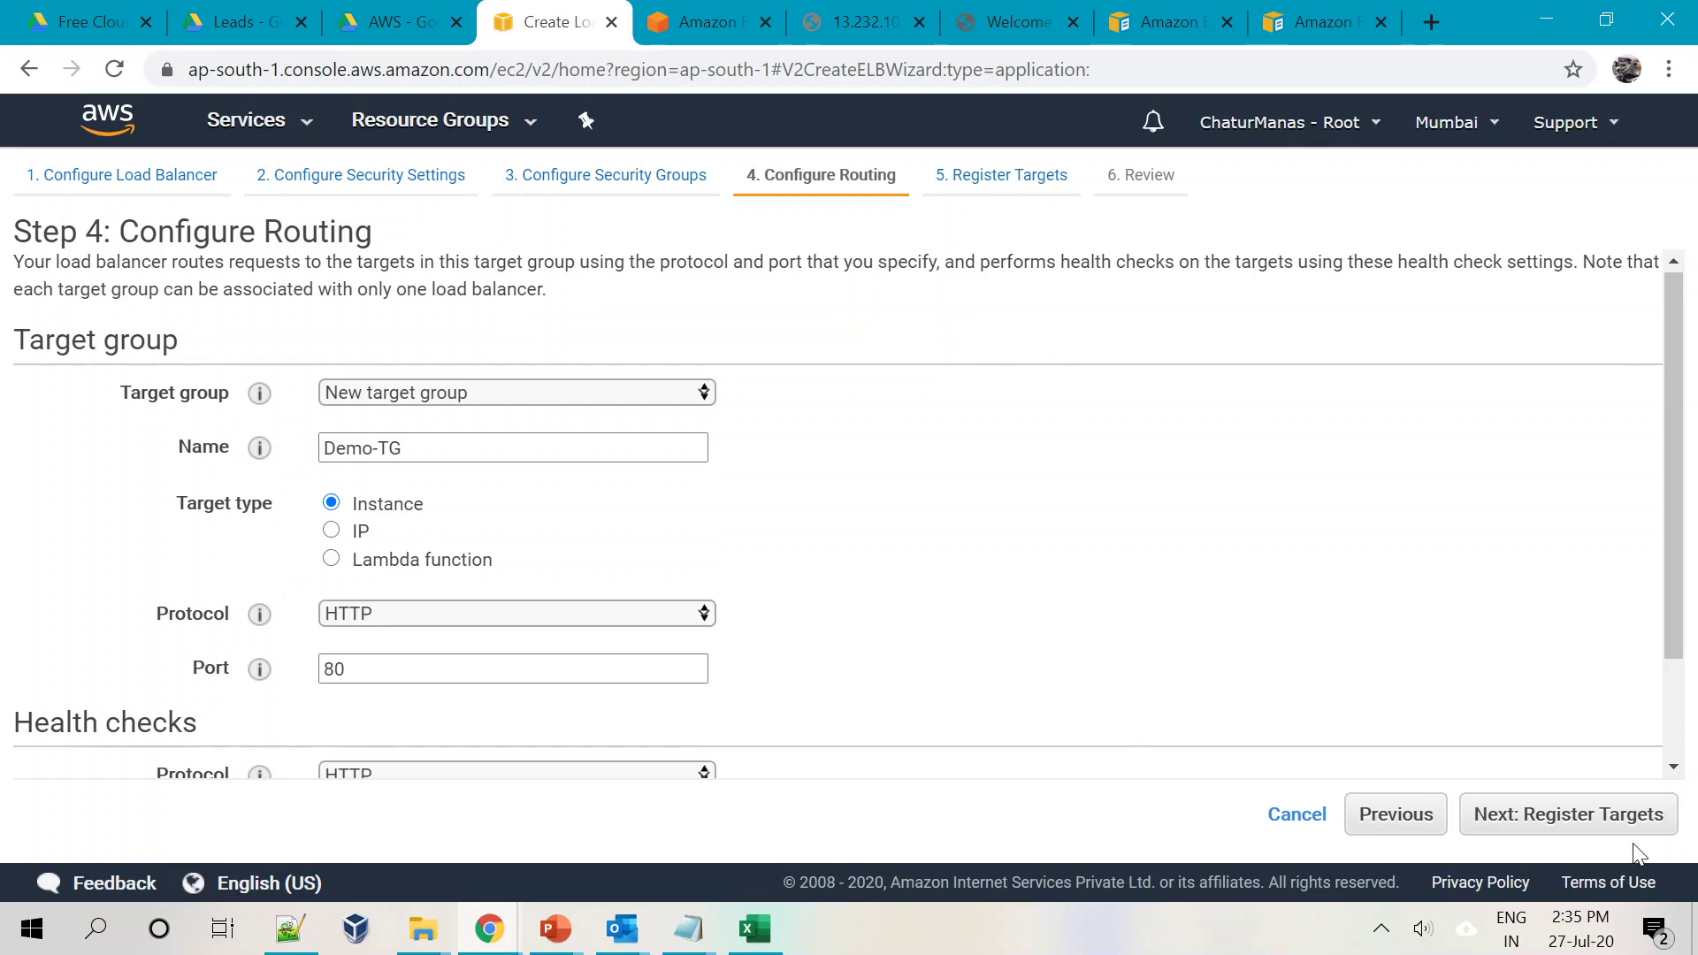
pyautogui.click(1570, 822)
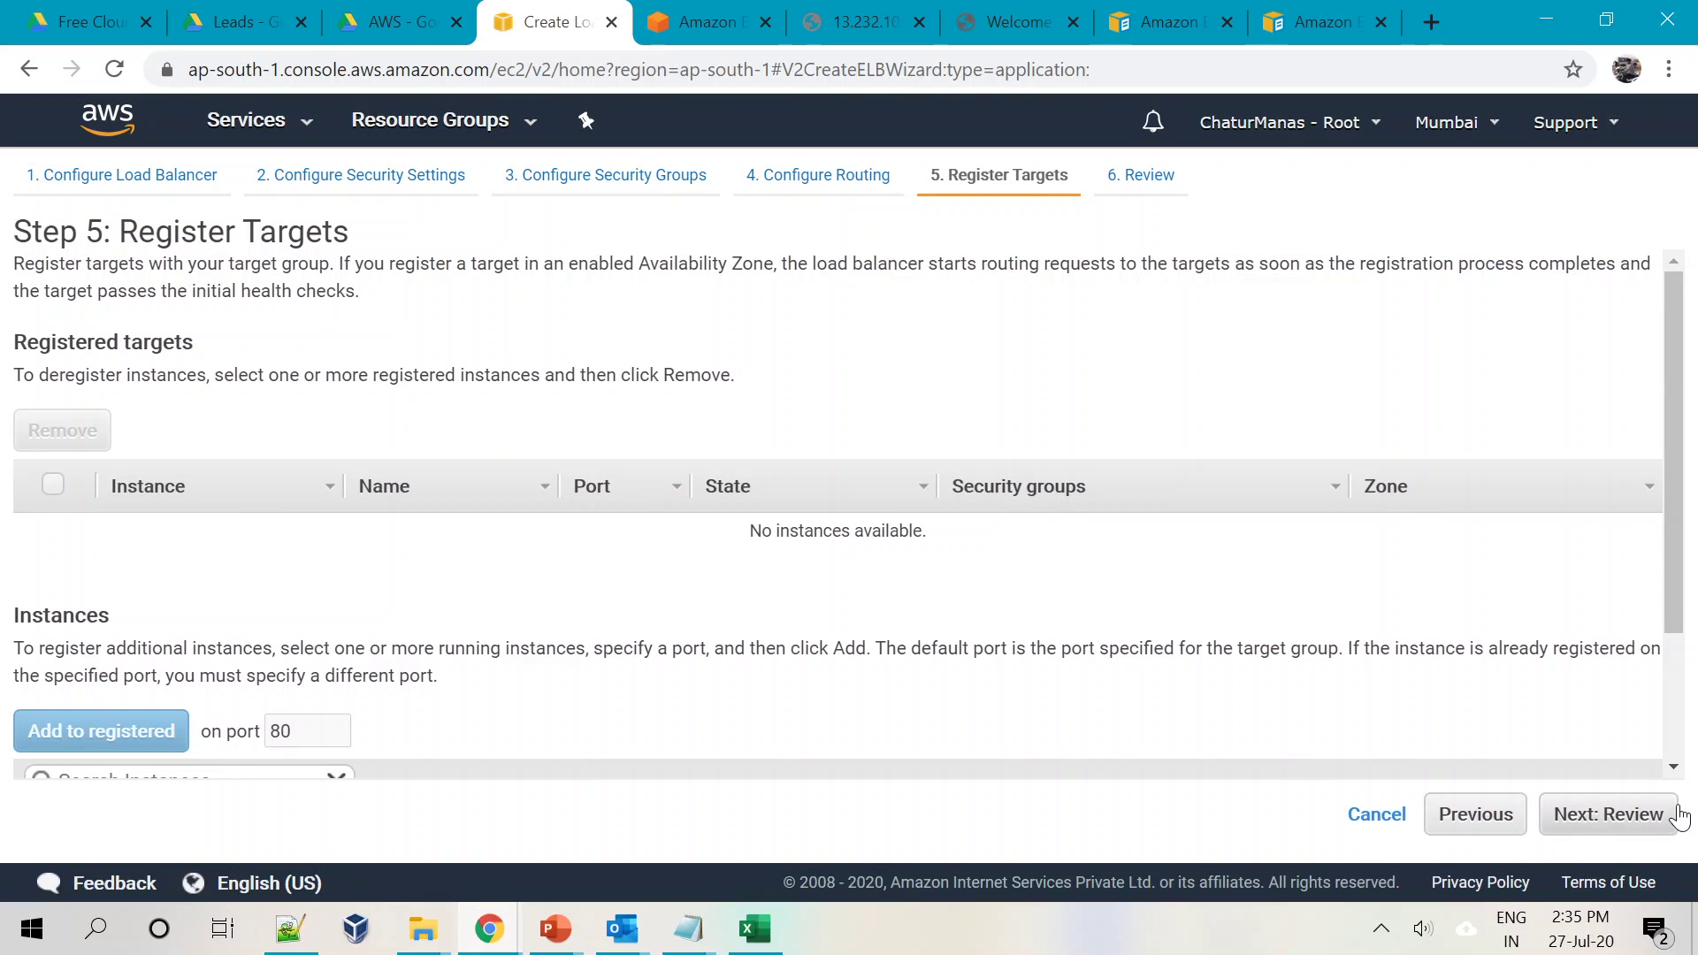
# Create the load balancer without registering any targets and close the creation status page
pyautogui.click(1648, 827)
pyautogui.click(1649, 827)
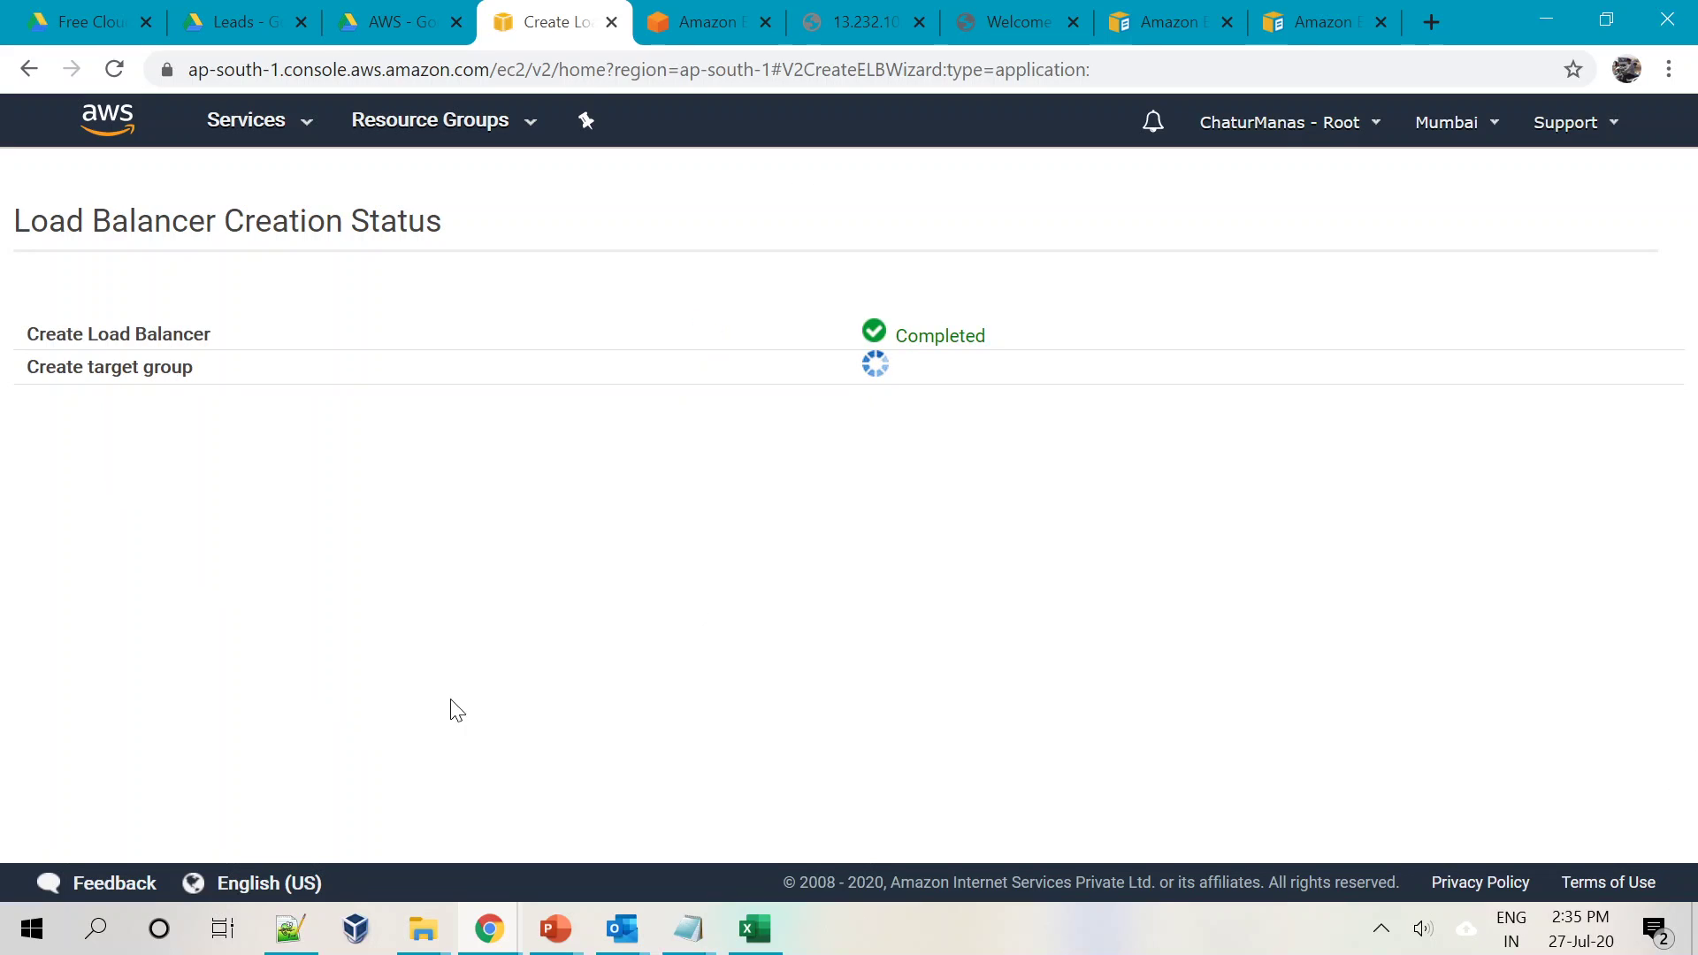
pyautogui.click(1638, 625)
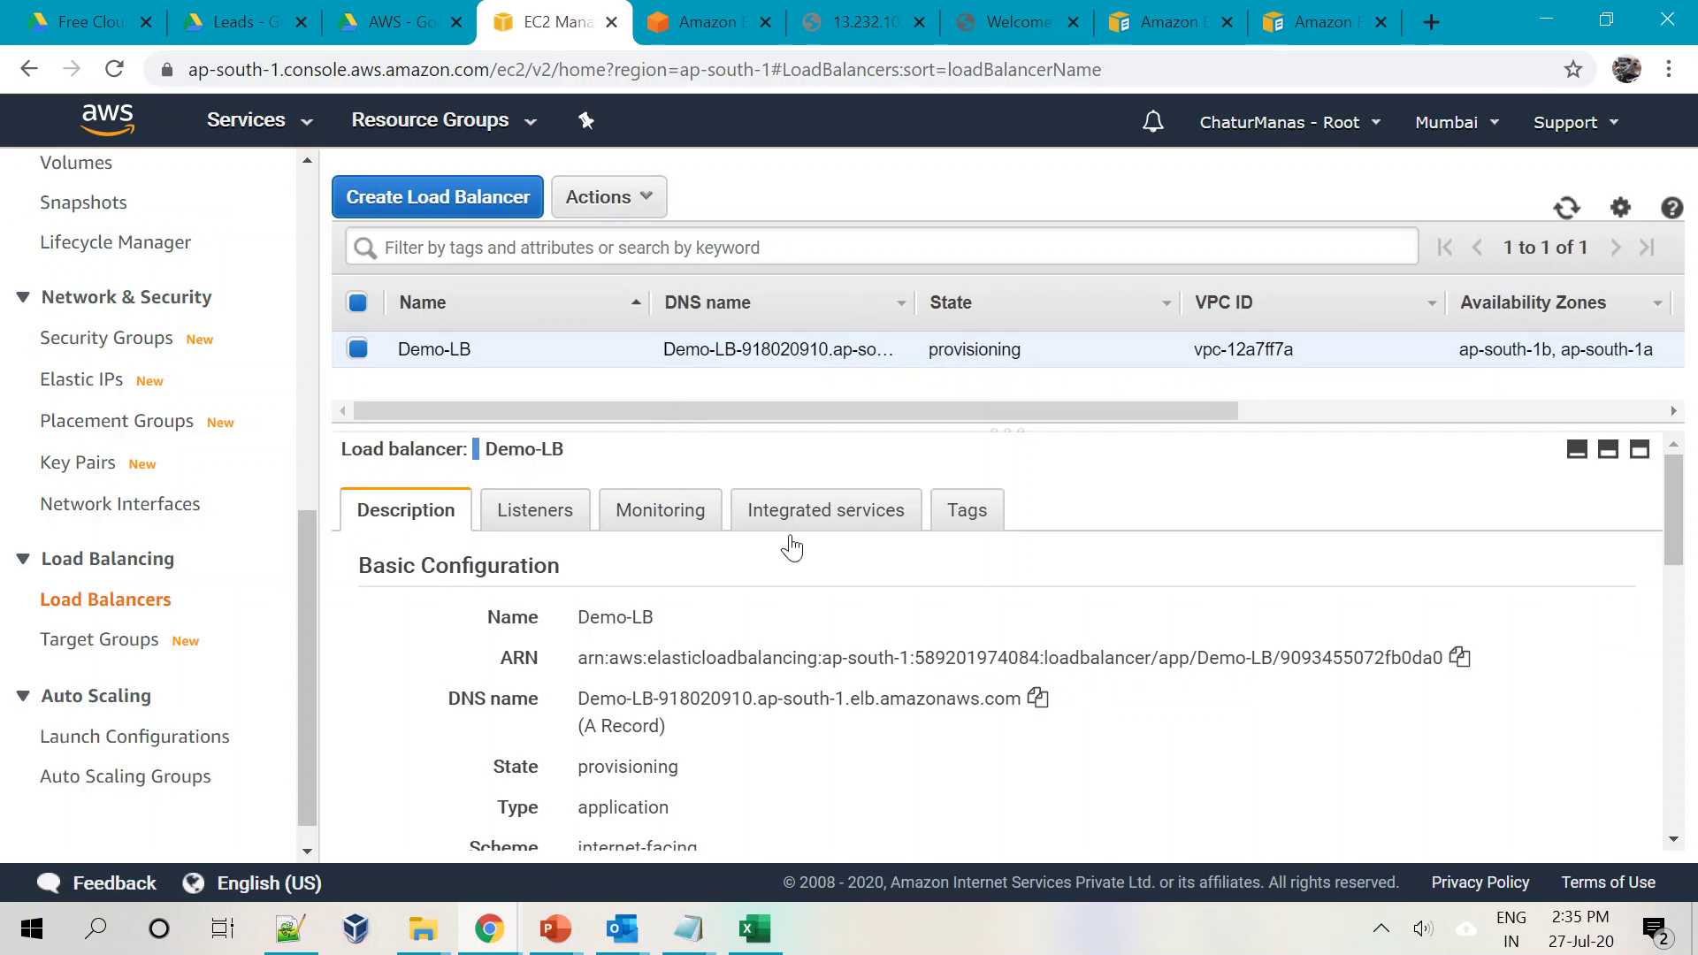
# Delete the HTTP : 80 listener from Demo-LB
pyautogui.click(512, 521)
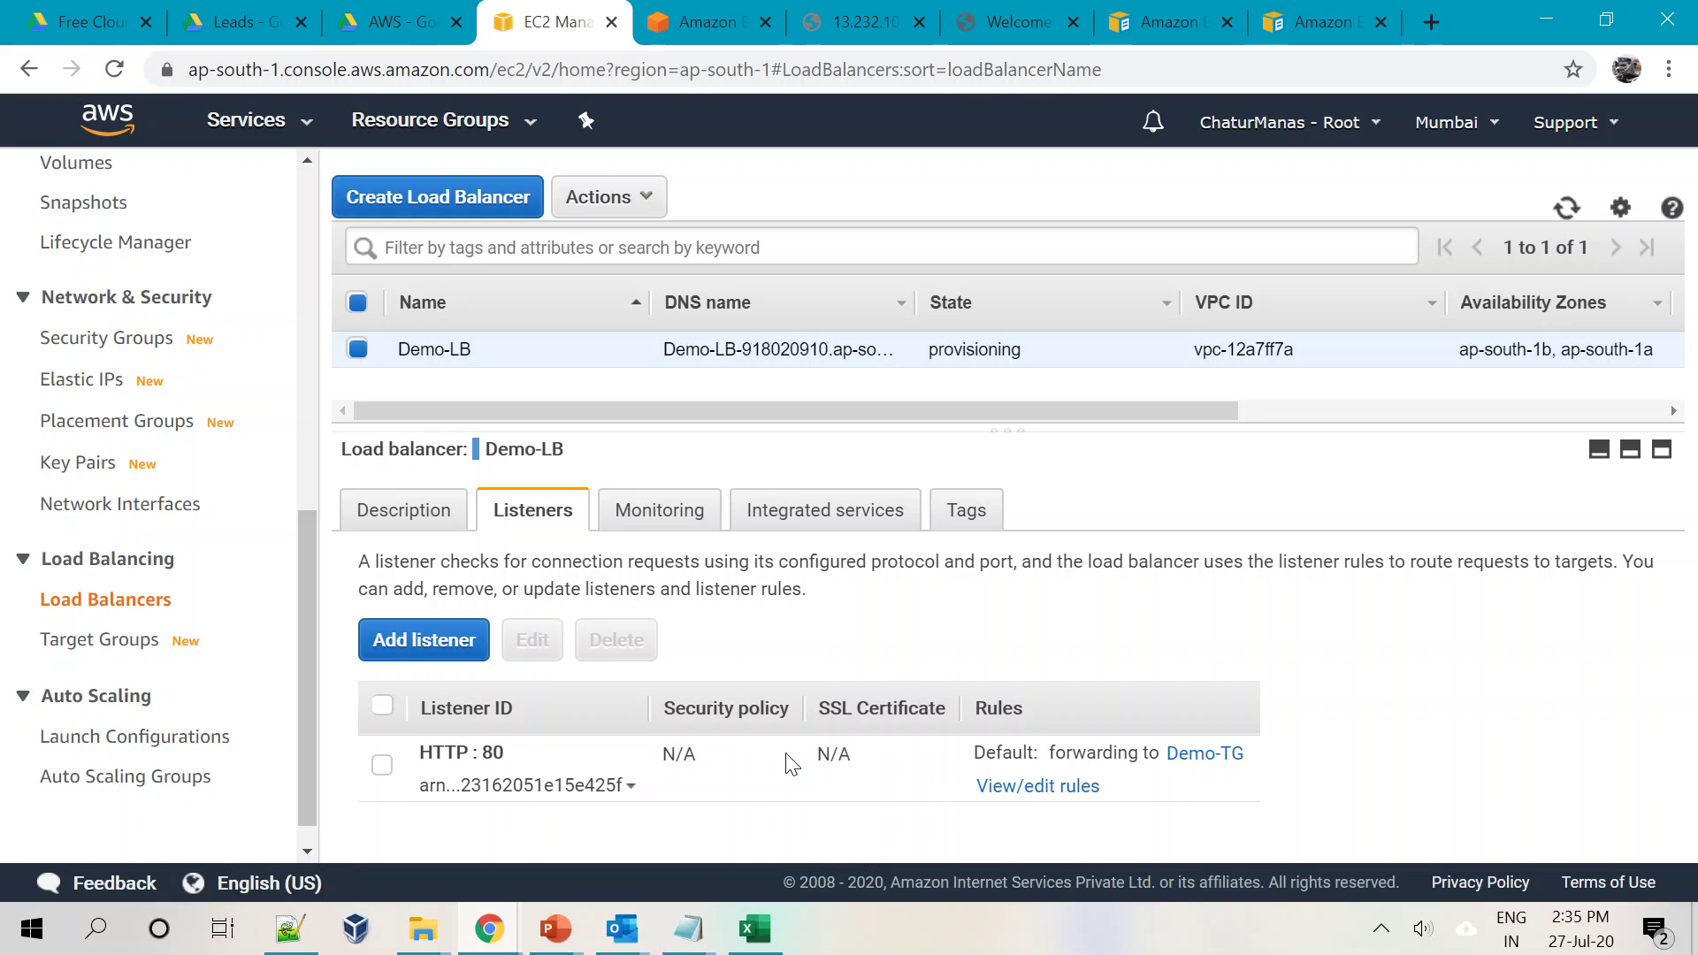
pyautogui.hotkey('ctrl', 'Tab')
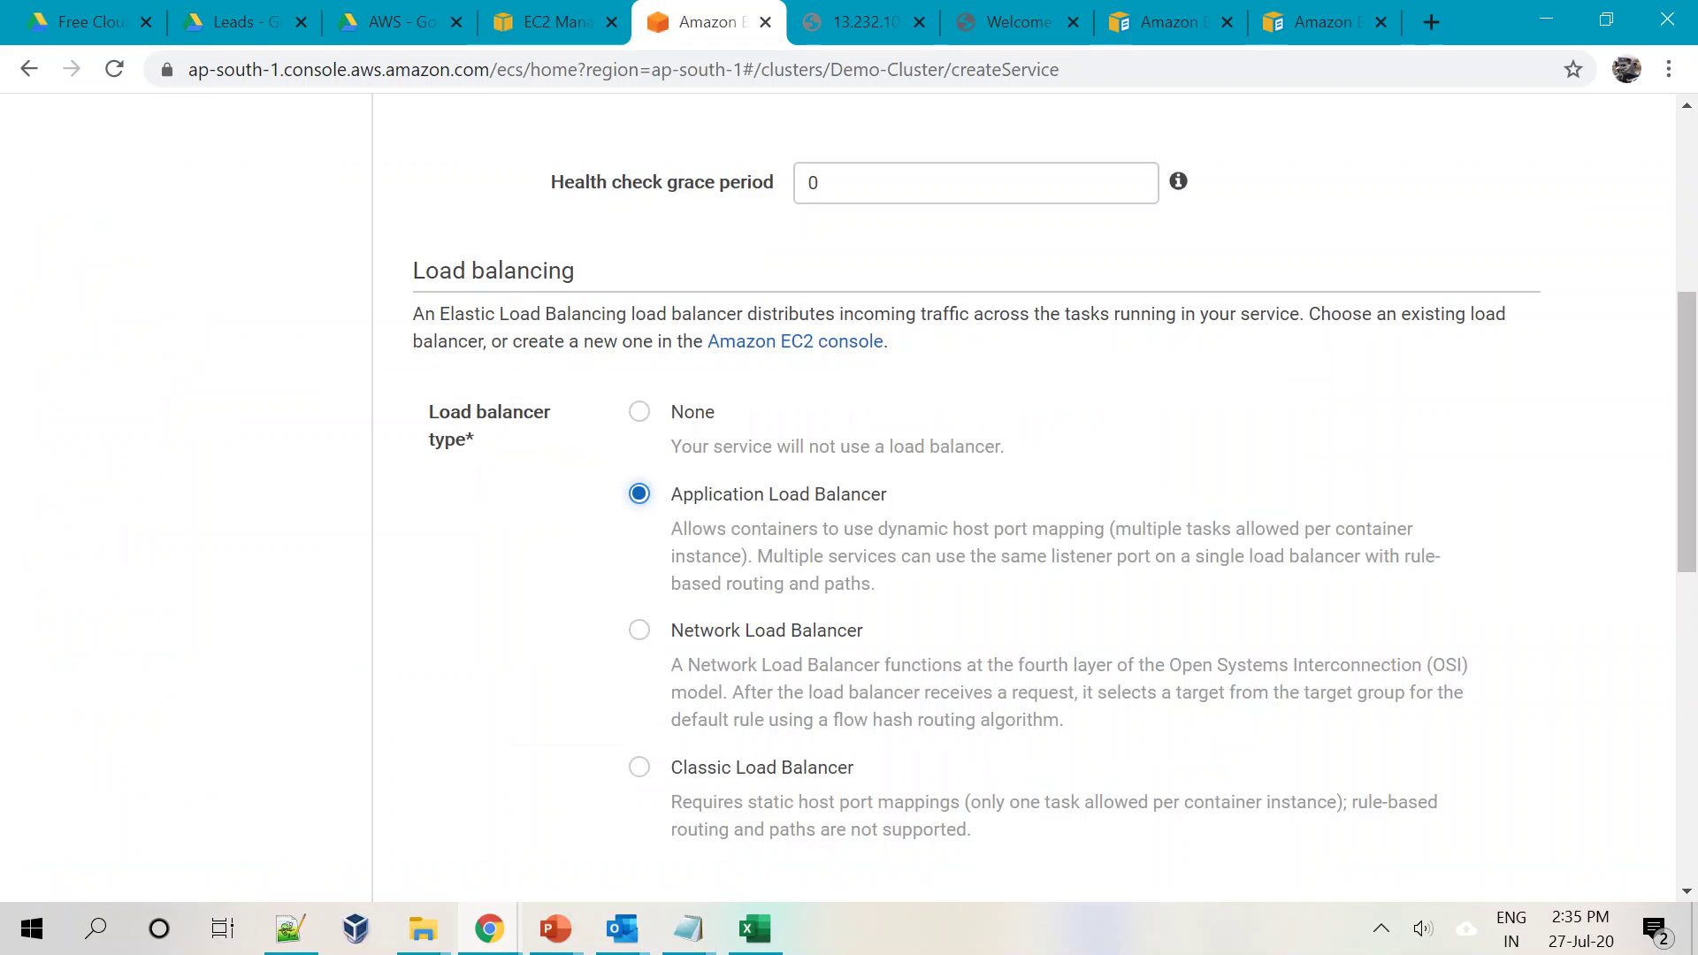
pyautogui.hotkey('ctrl', 'shift', 'Tab')
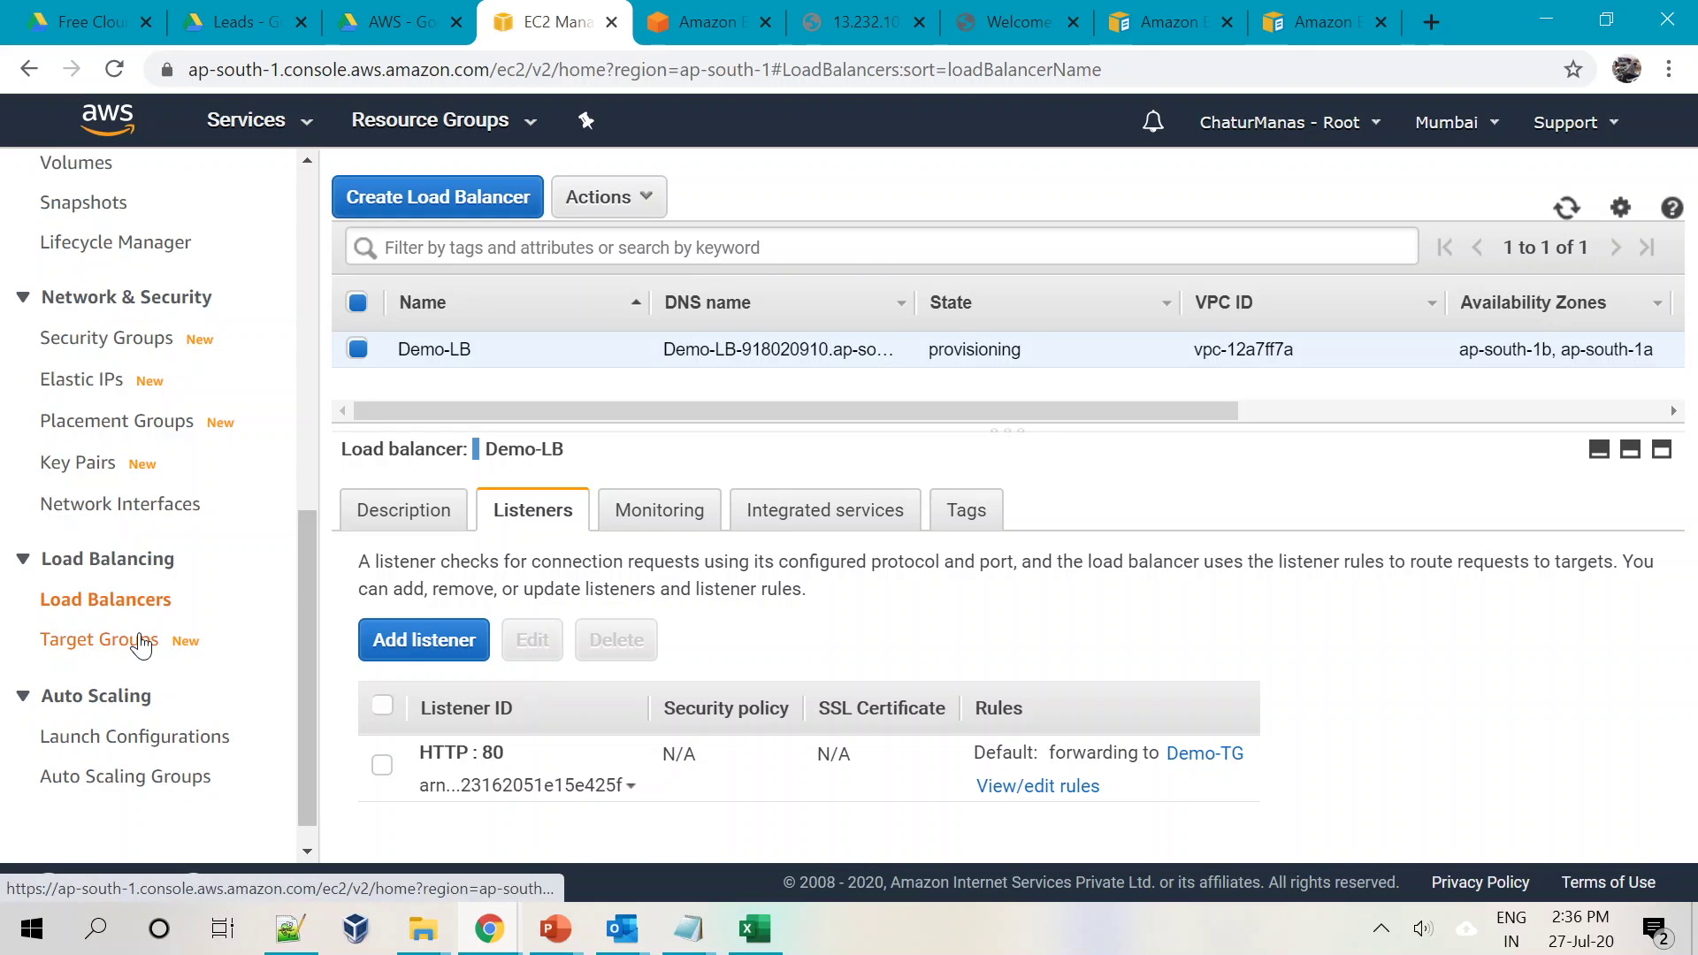
pyautogui.click(382, 765)
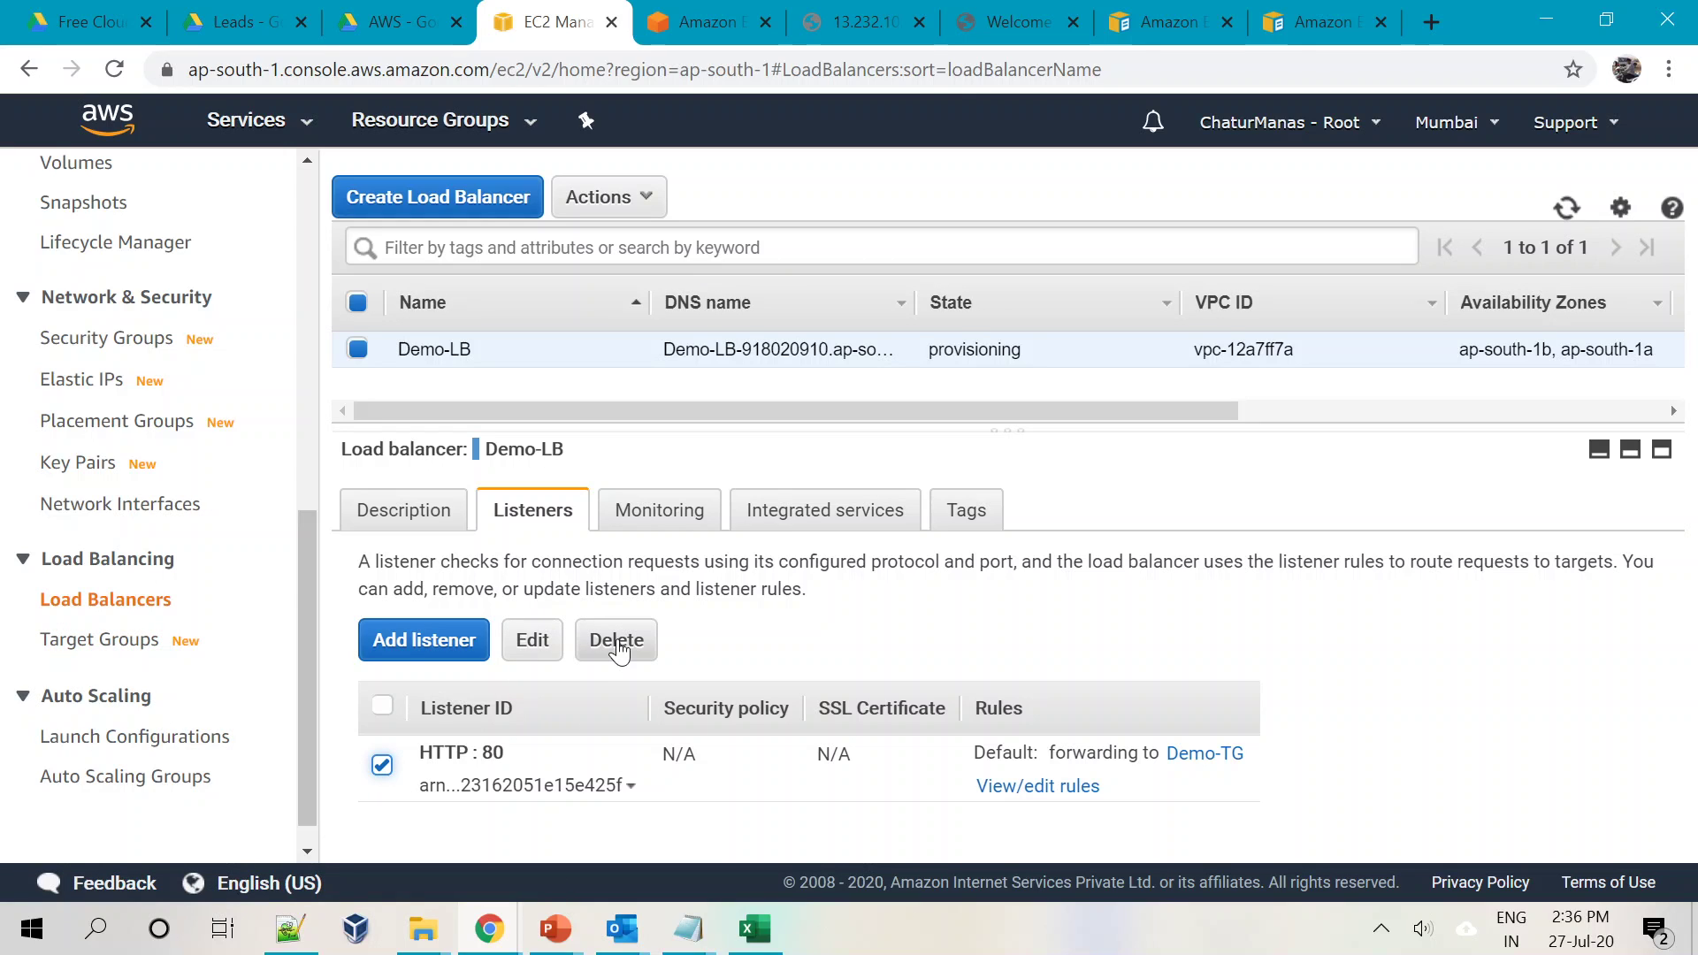
pyautogui.click(618, 636)
pyautogui.click(1145, 616)
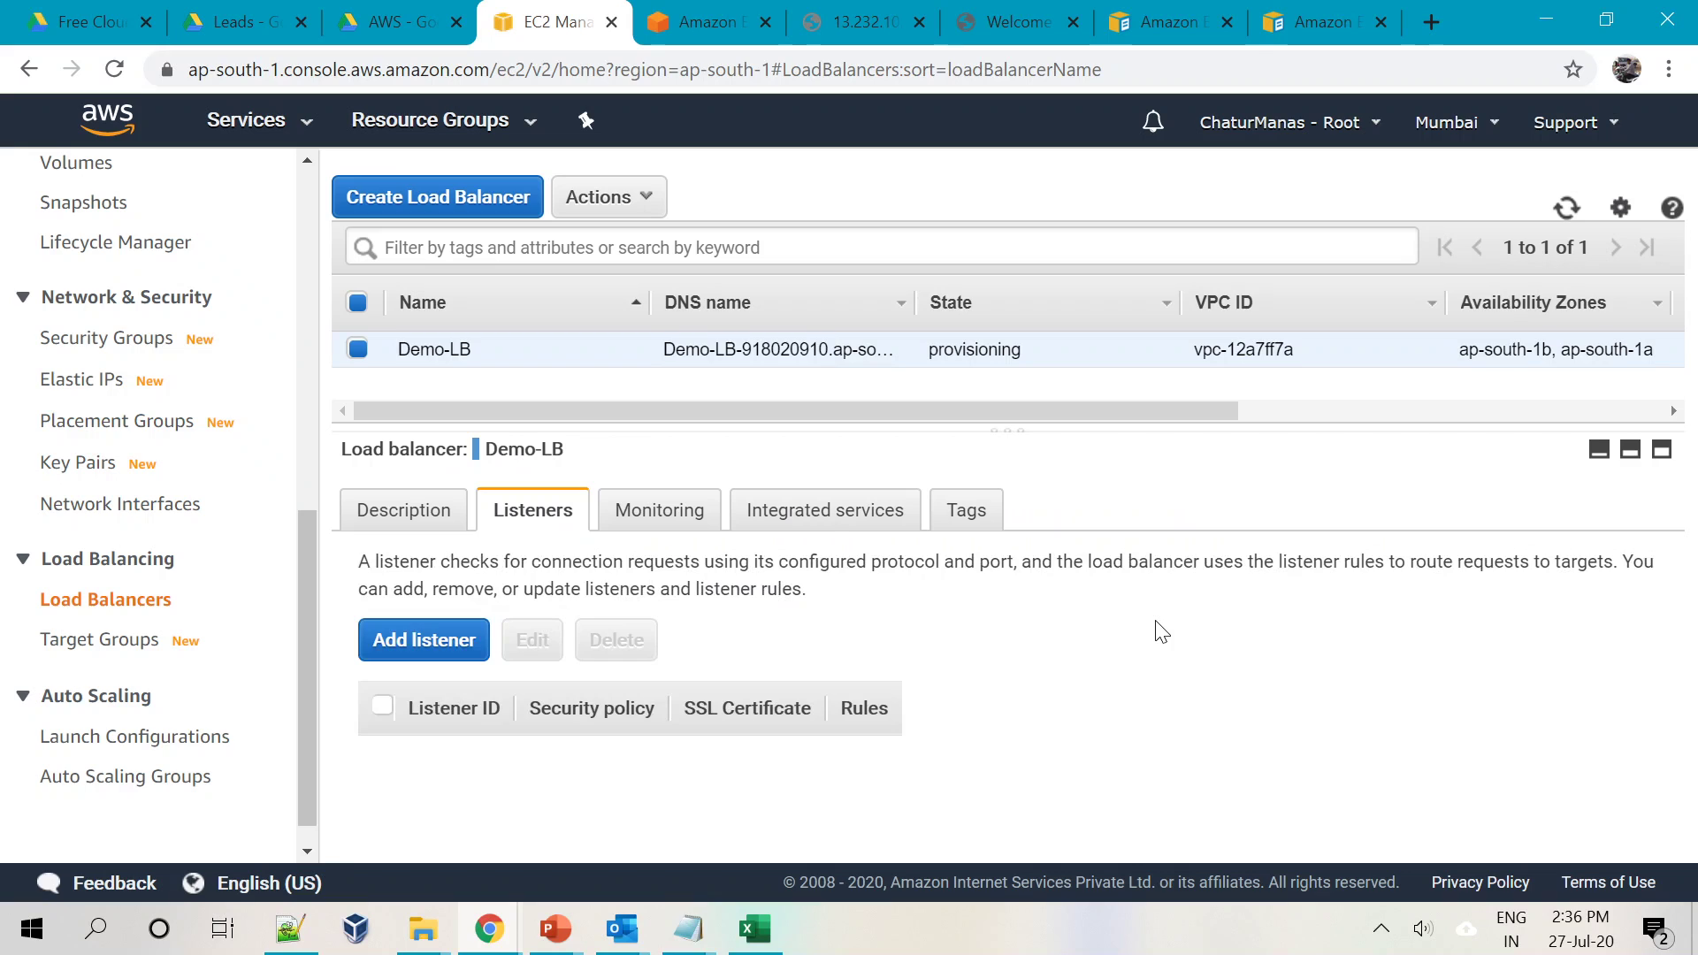
# Delete the Demo-TG target group, then recheck the load balancer's listeners and the target groups list
pyautogui.click(105, 639)
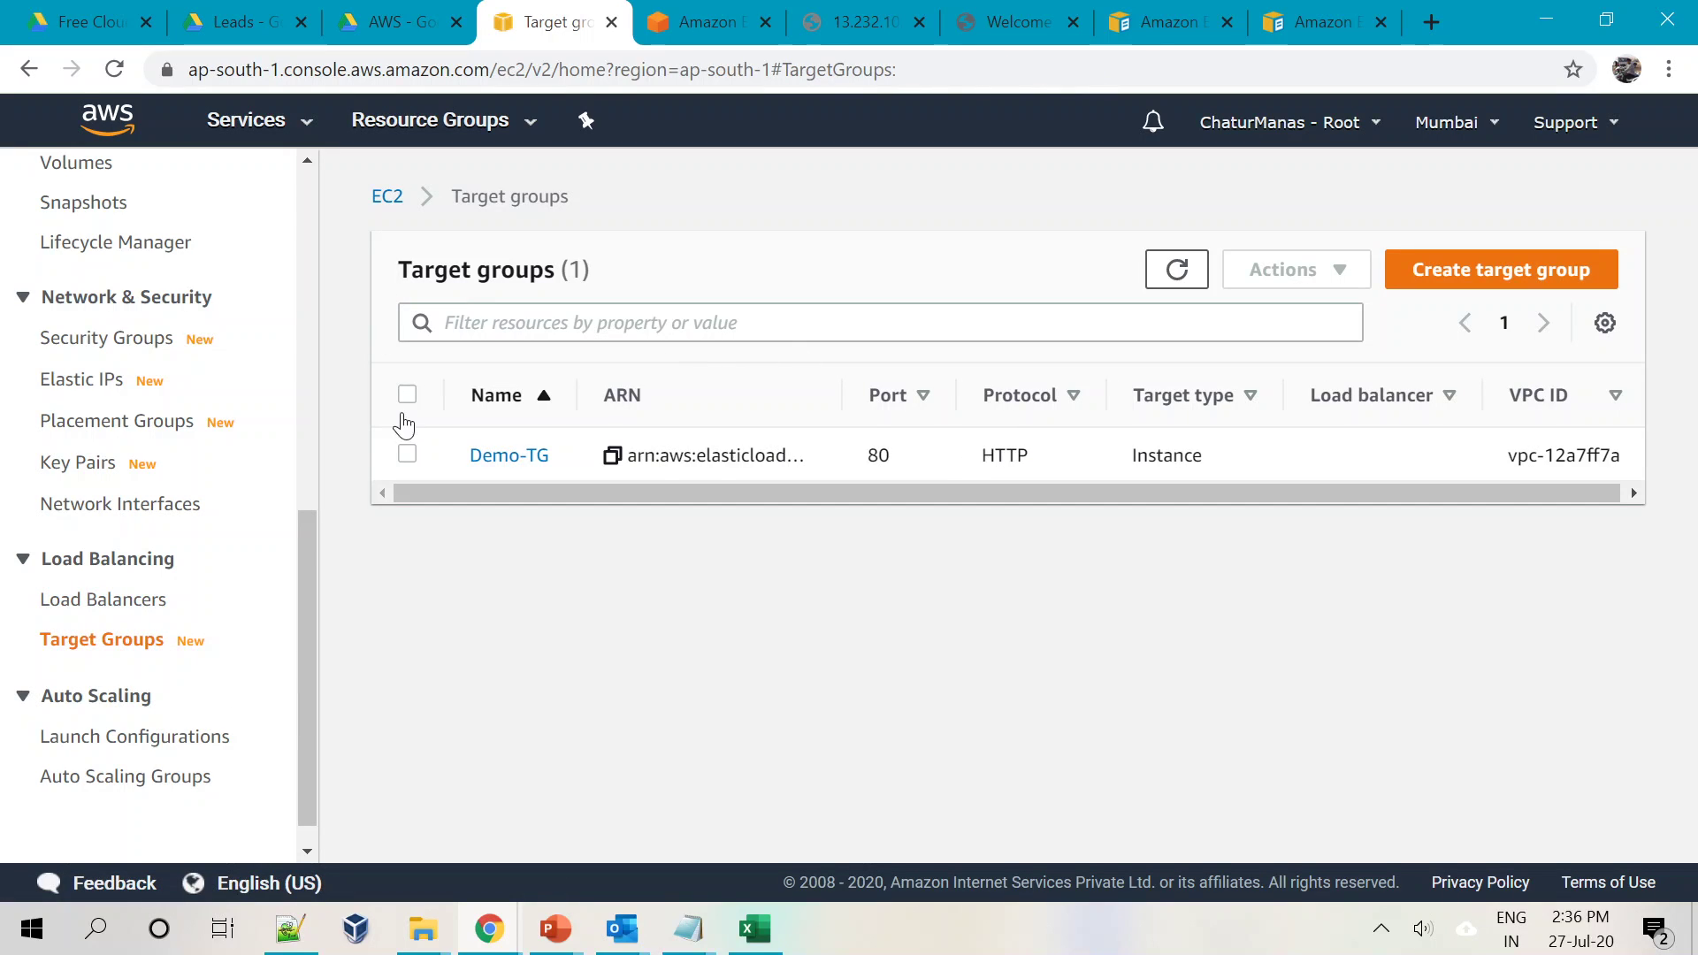
pyautogui.click(407, 454)
pyautogui.click(1260, 282)
pyautogui.click(1300, 312)
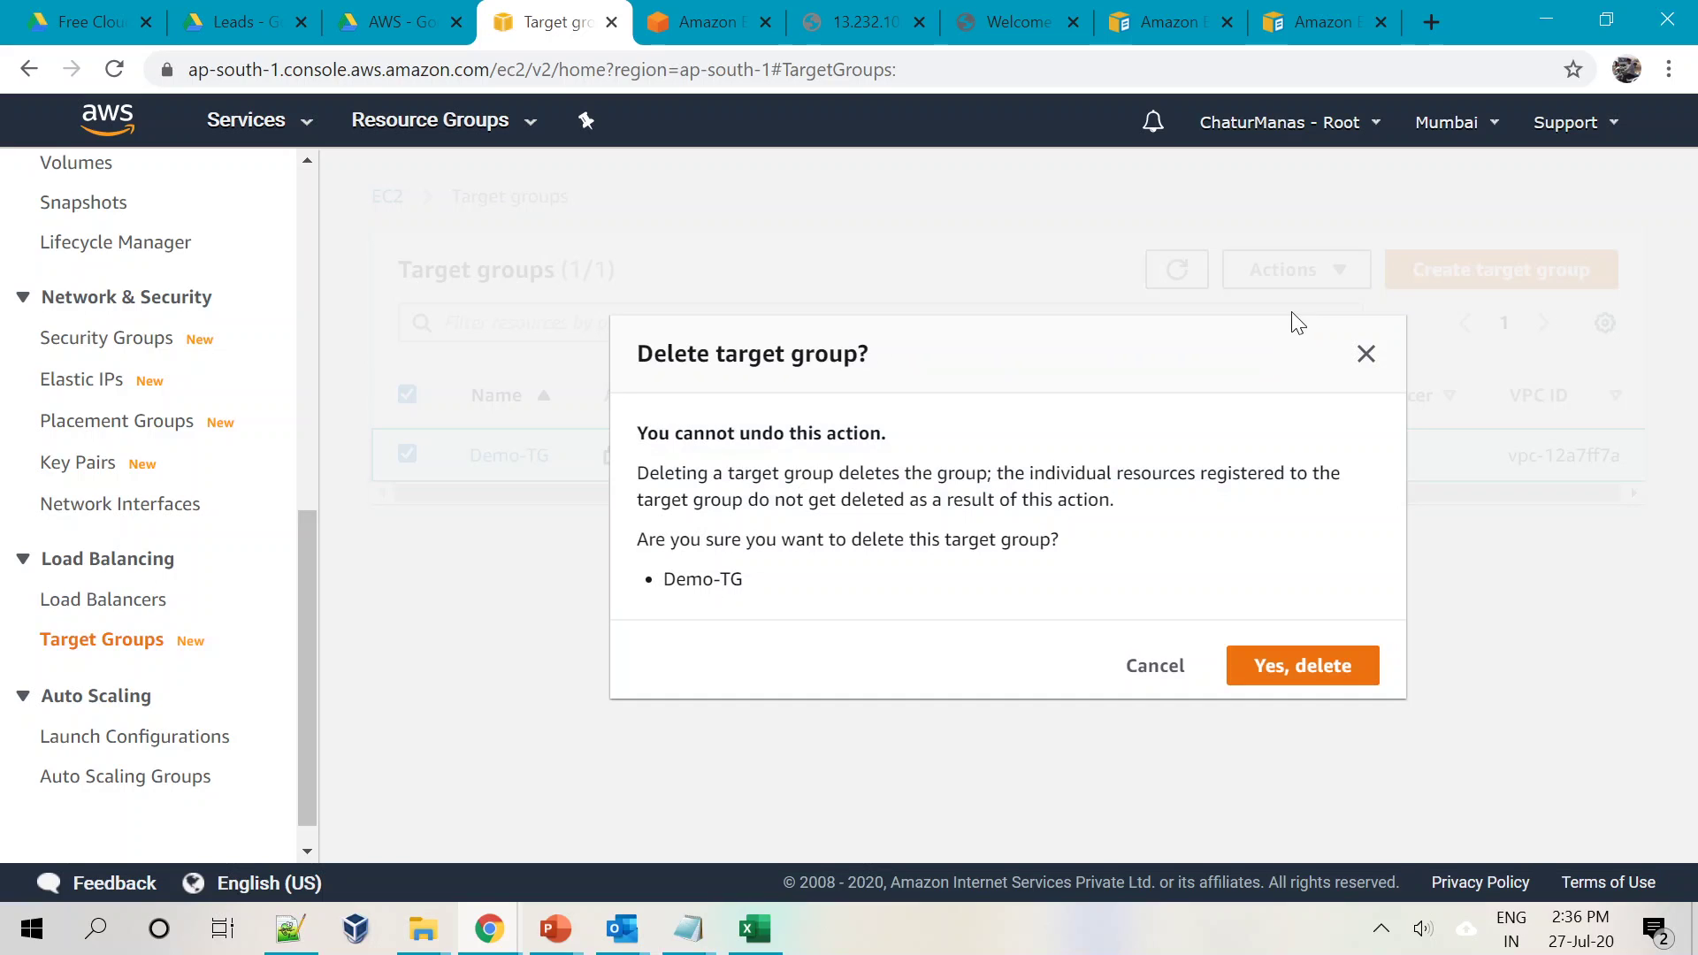
pyautogui.click(1300, 674)
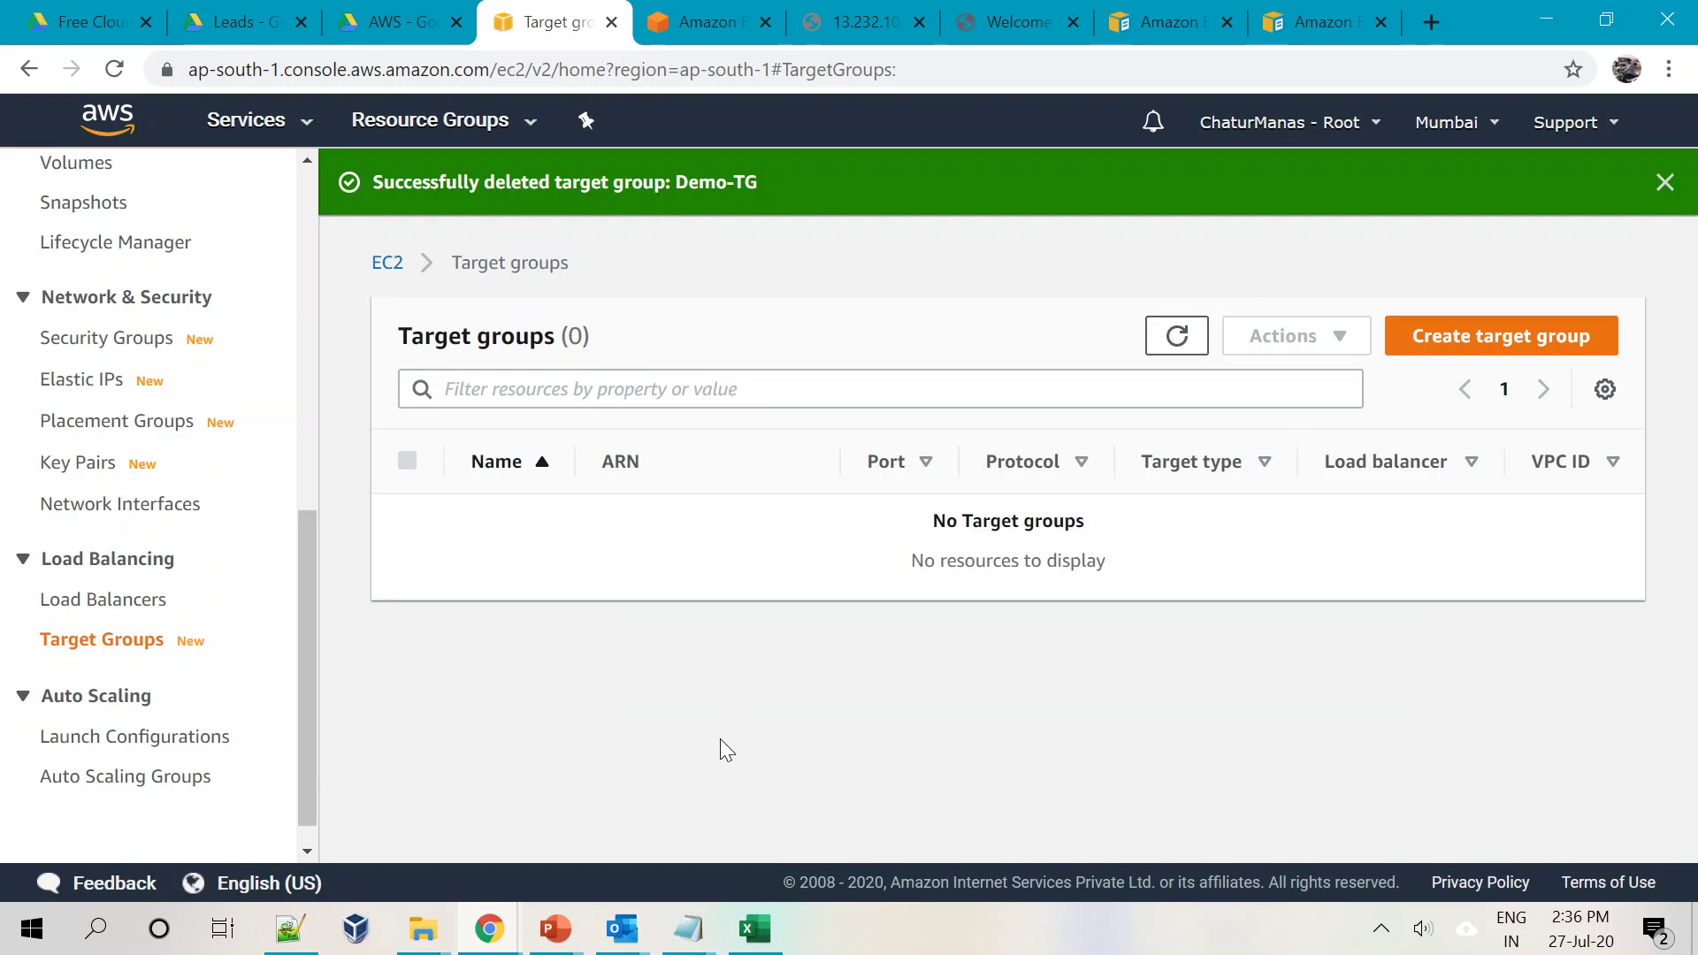
pyautogui.click(150, 612)
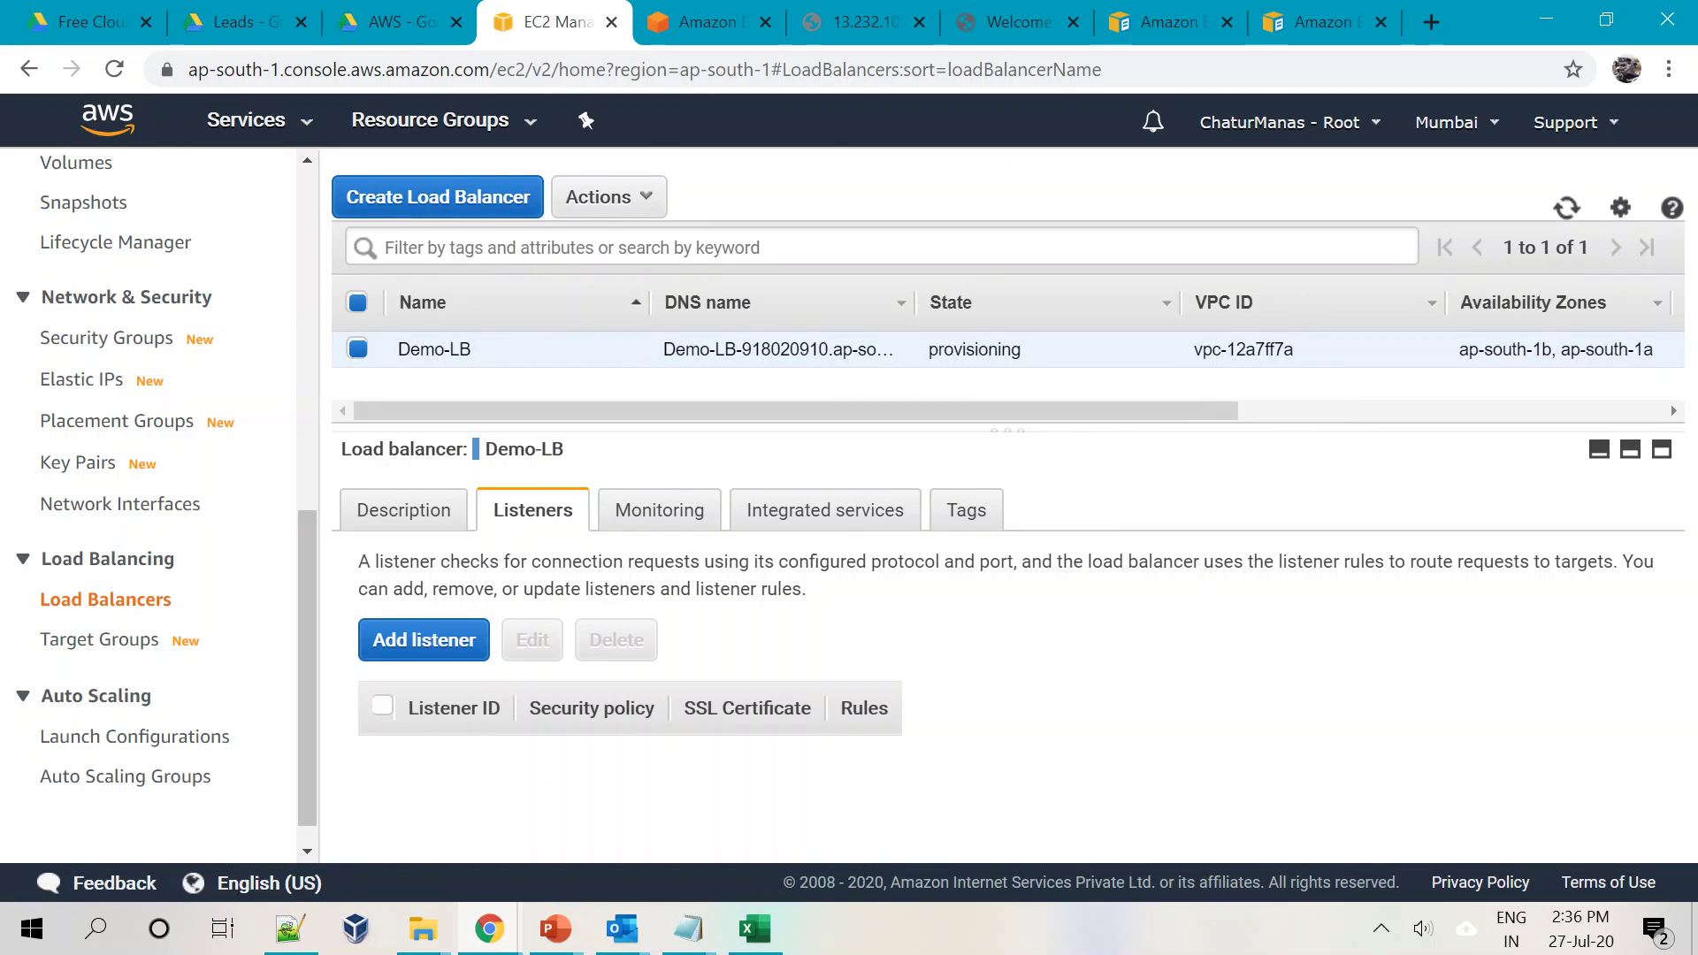
pyautogui.click(73, 641)
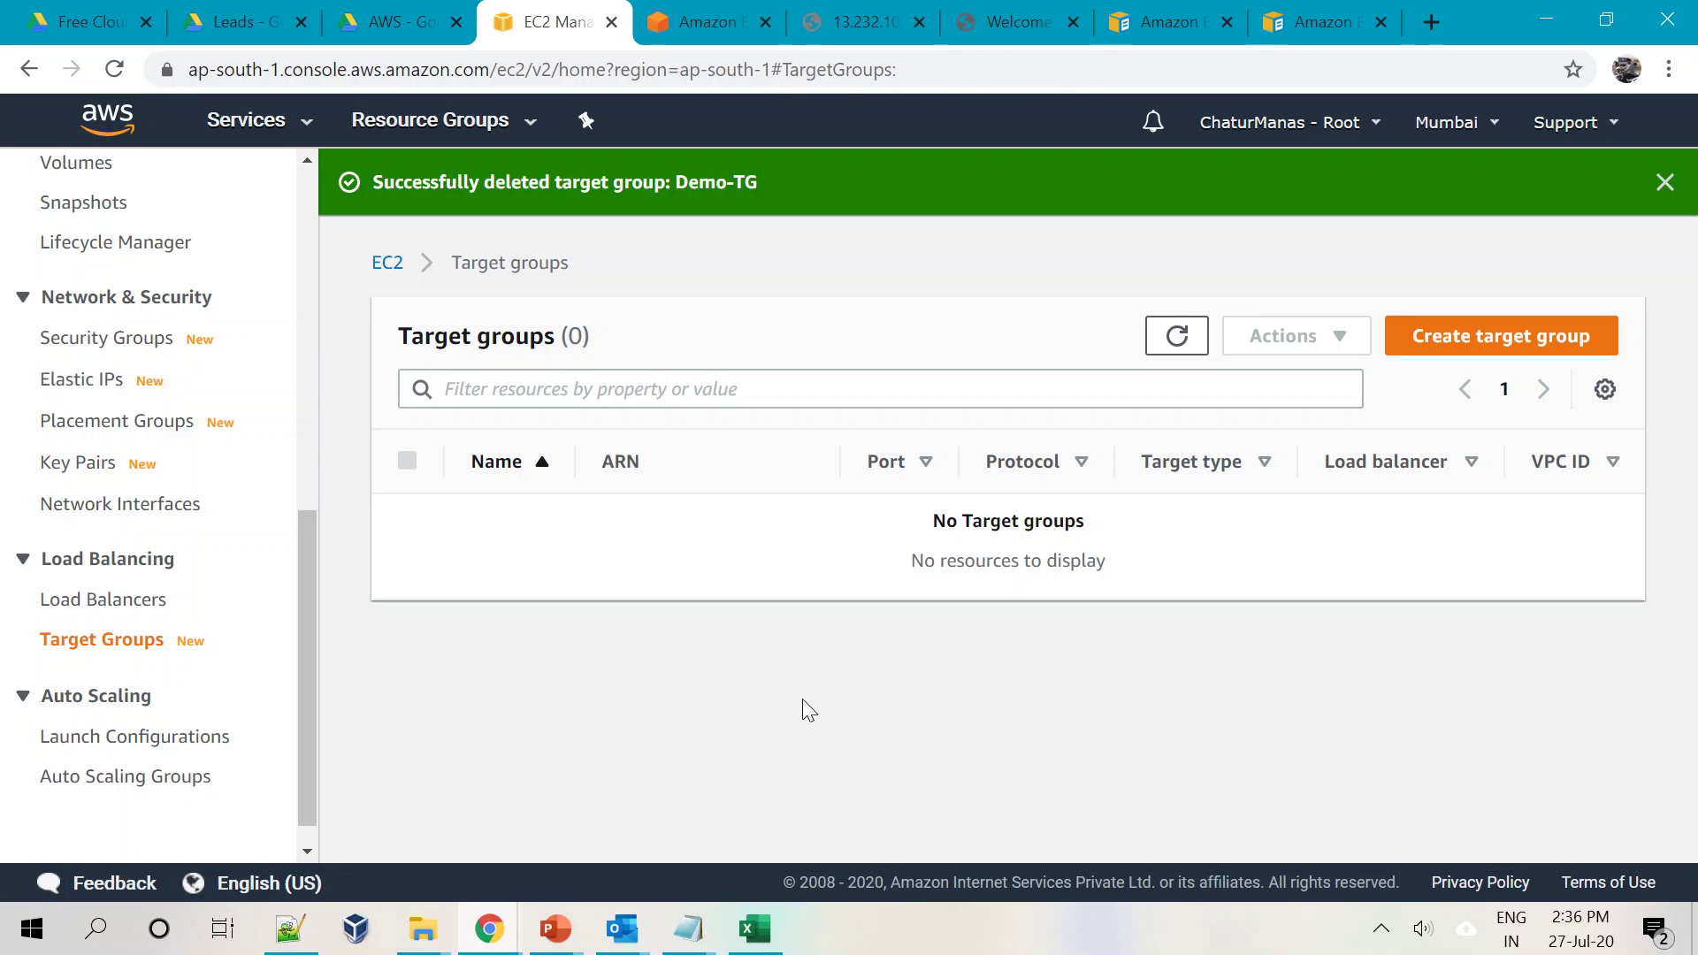
# Return to the Create Service page for Demo-Cluster and choose ecsServiceRole as the service IAM role
pyautogui.click(694, 19)
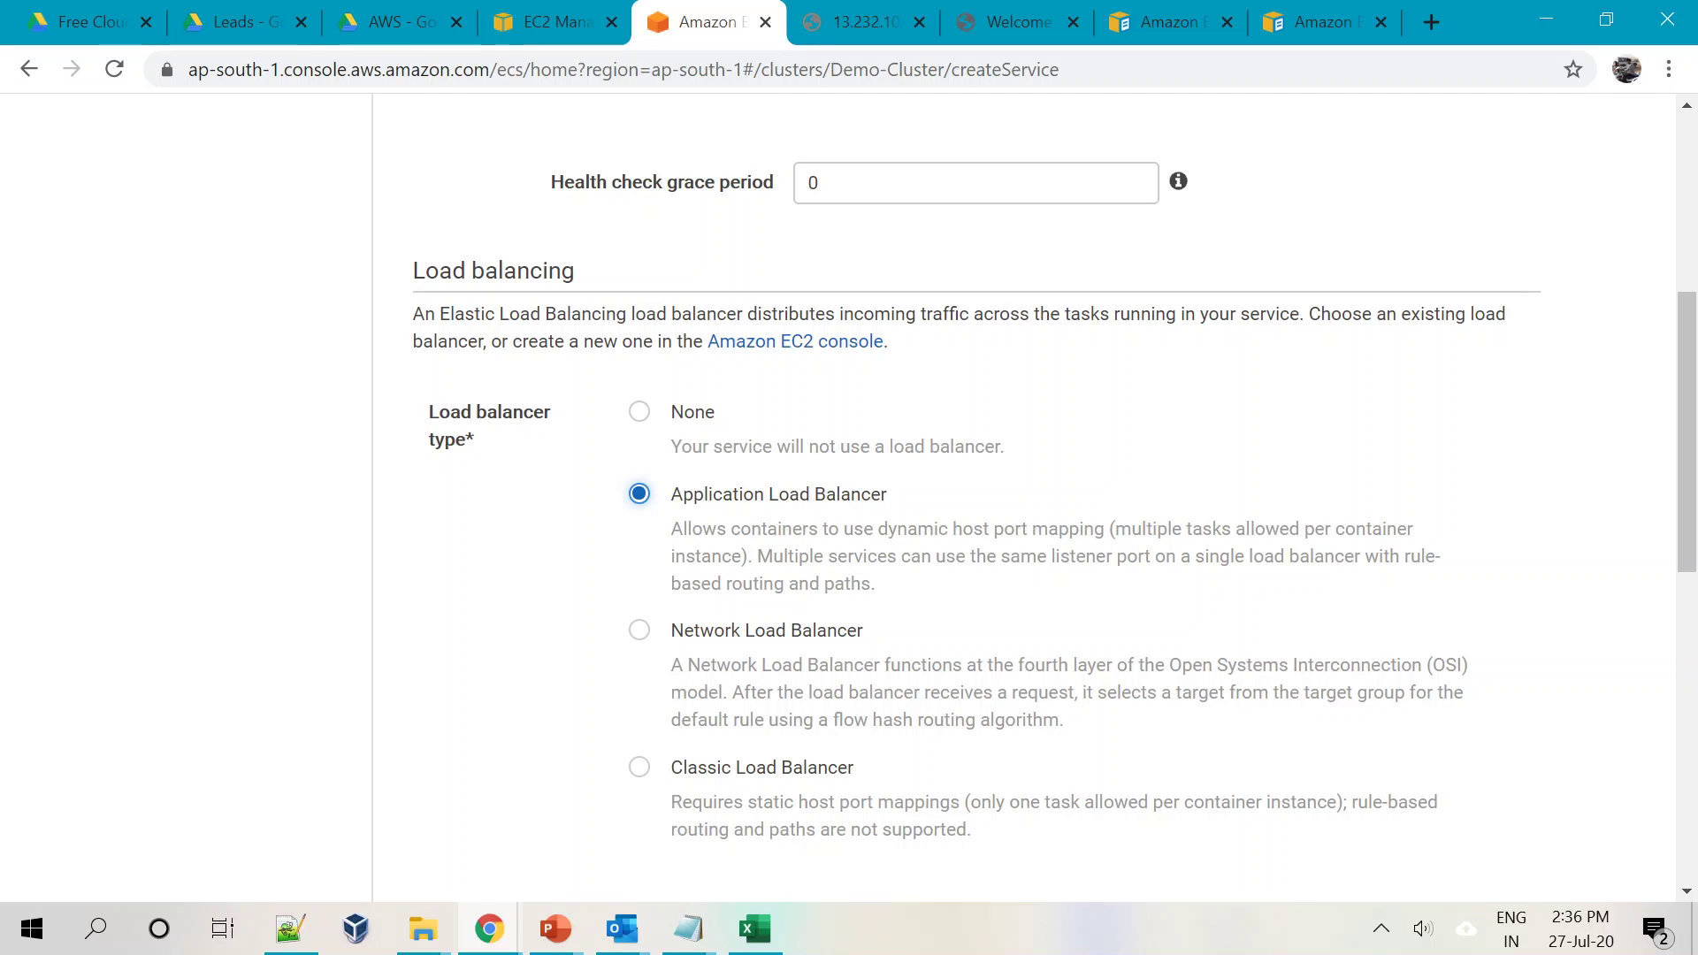
pyautogui.scroll(-3, 699, 257)
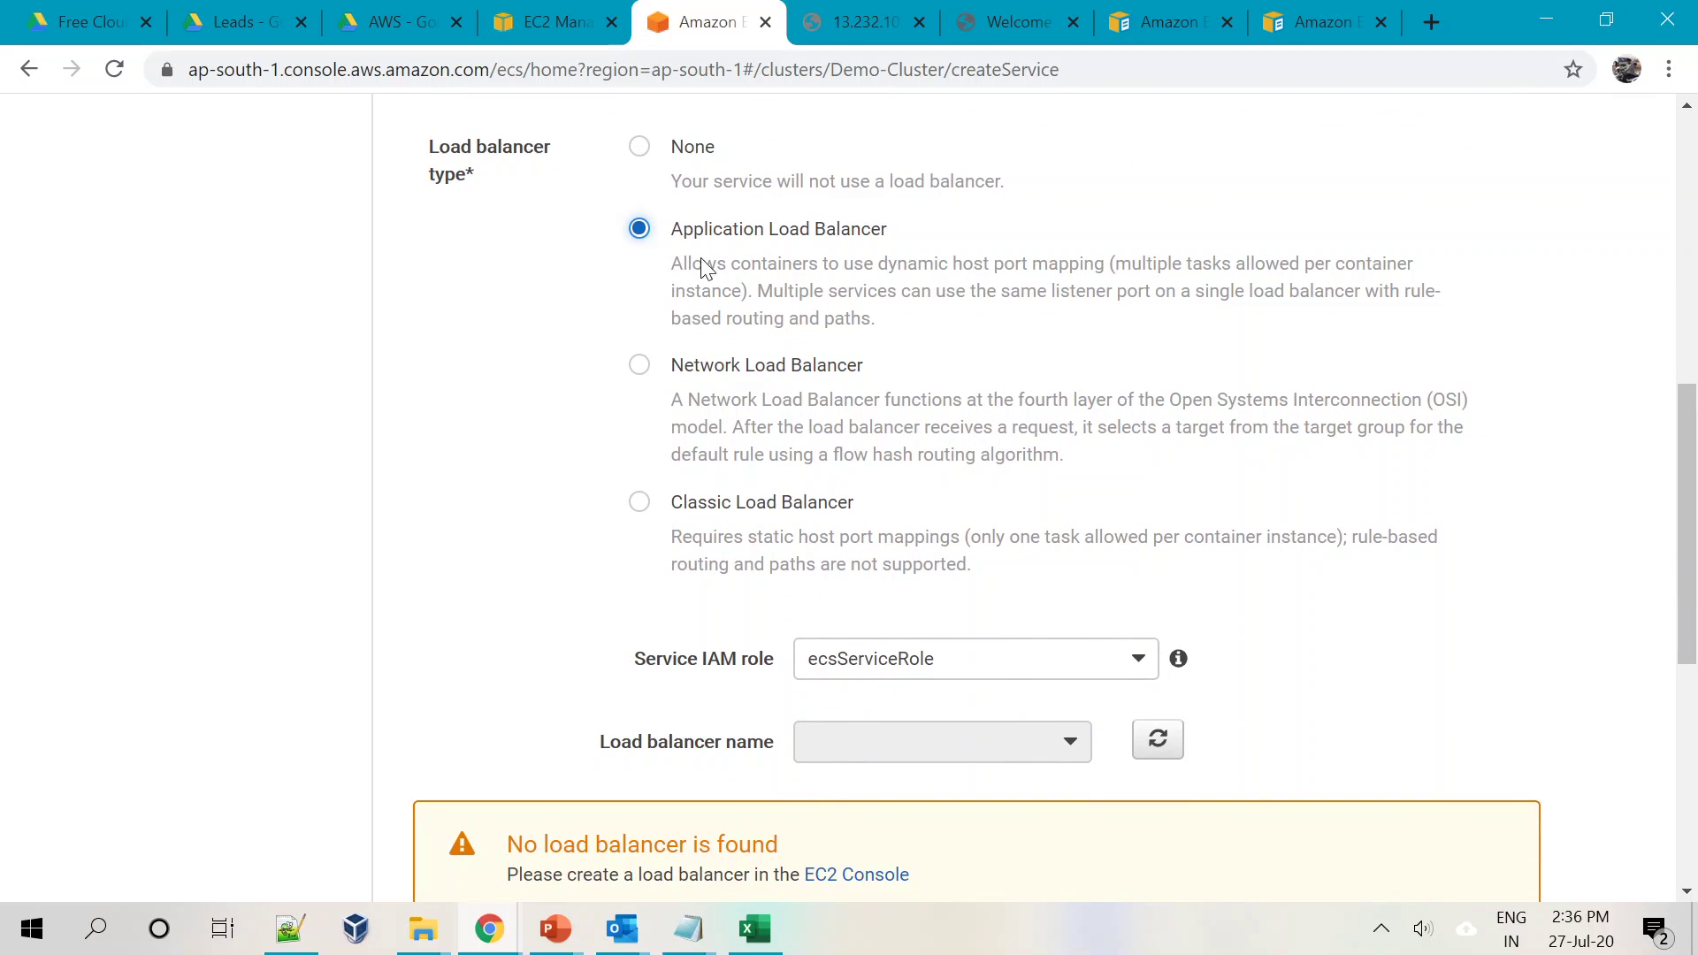
pyautogui.scroll(-3, 751, 398)
pyautogui.click(961, 389)
pyautogui.click(959, 385)
pyautogui.click(1033, 408)
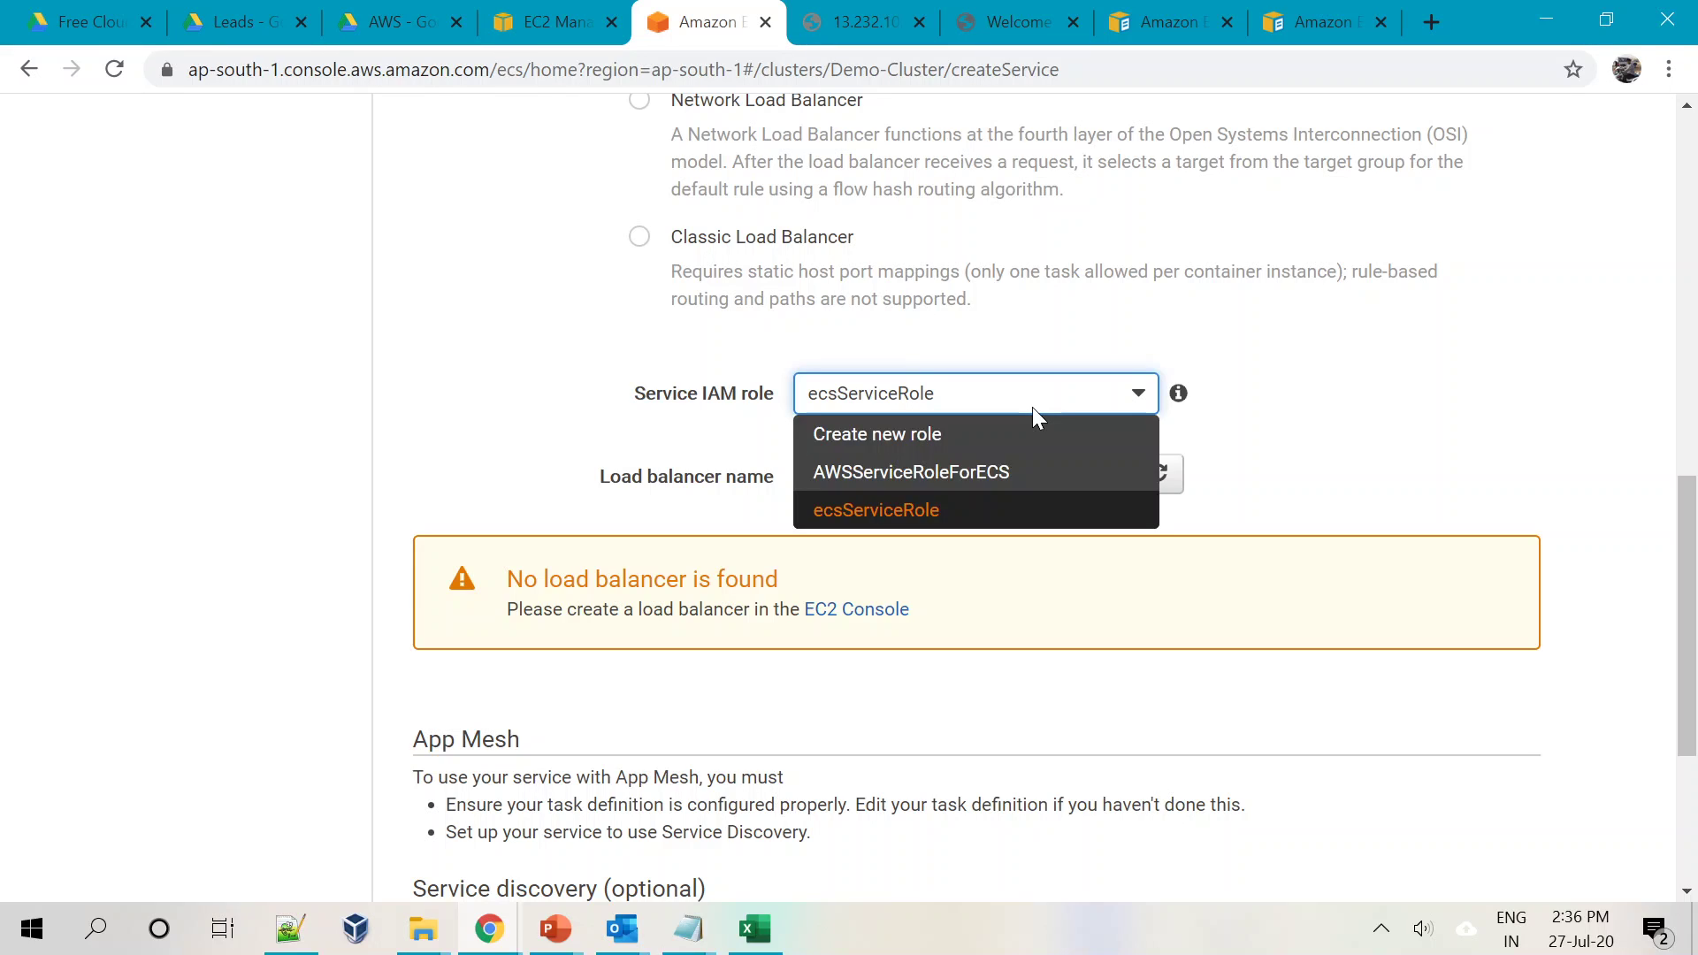
pyautogui.click(889, 435)
pyautogui.click(973, 402)
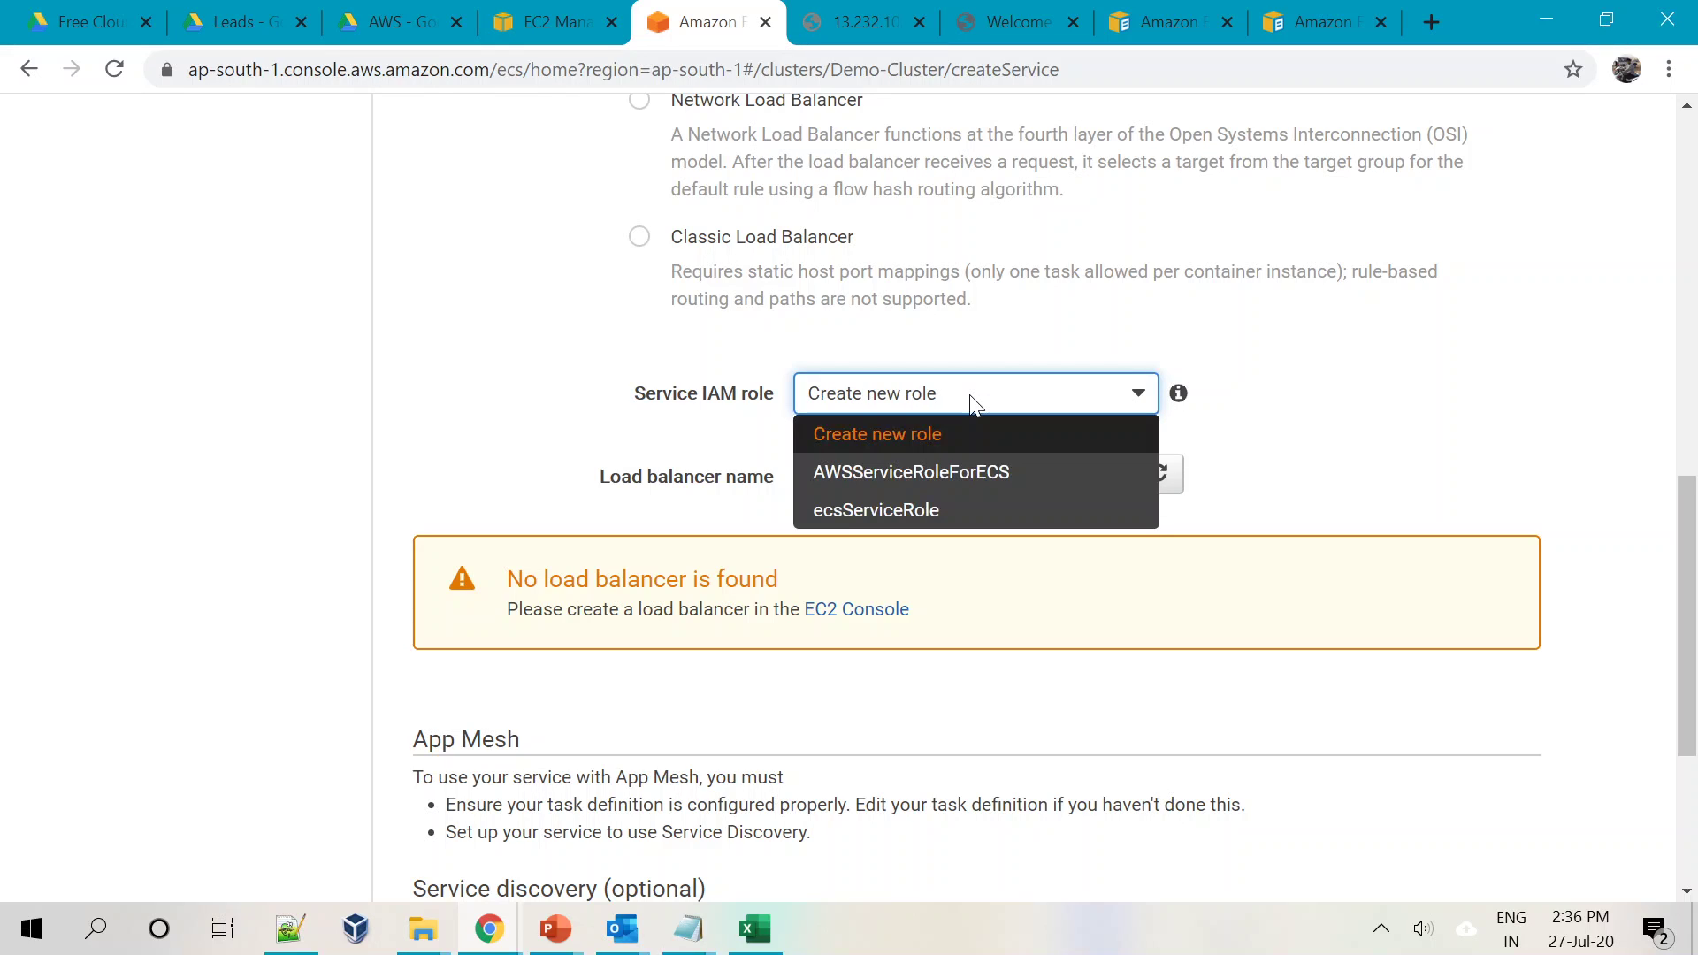
pyautogui.click(907, 509)
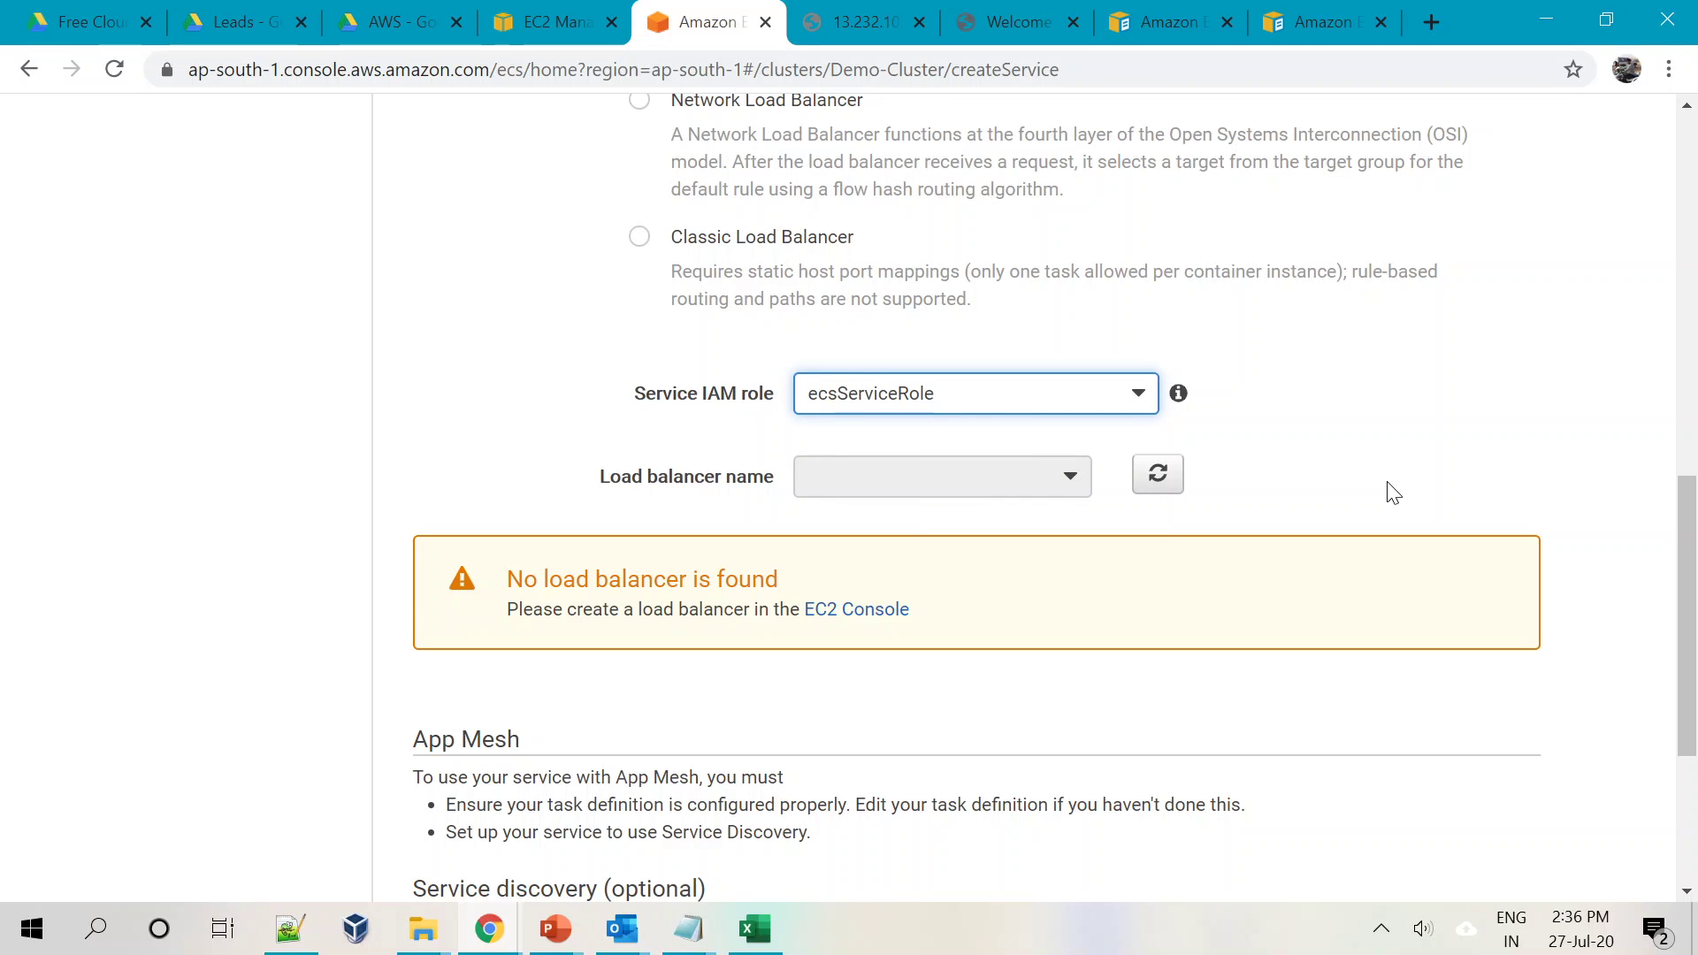
pyautogui.click(1062, 393)
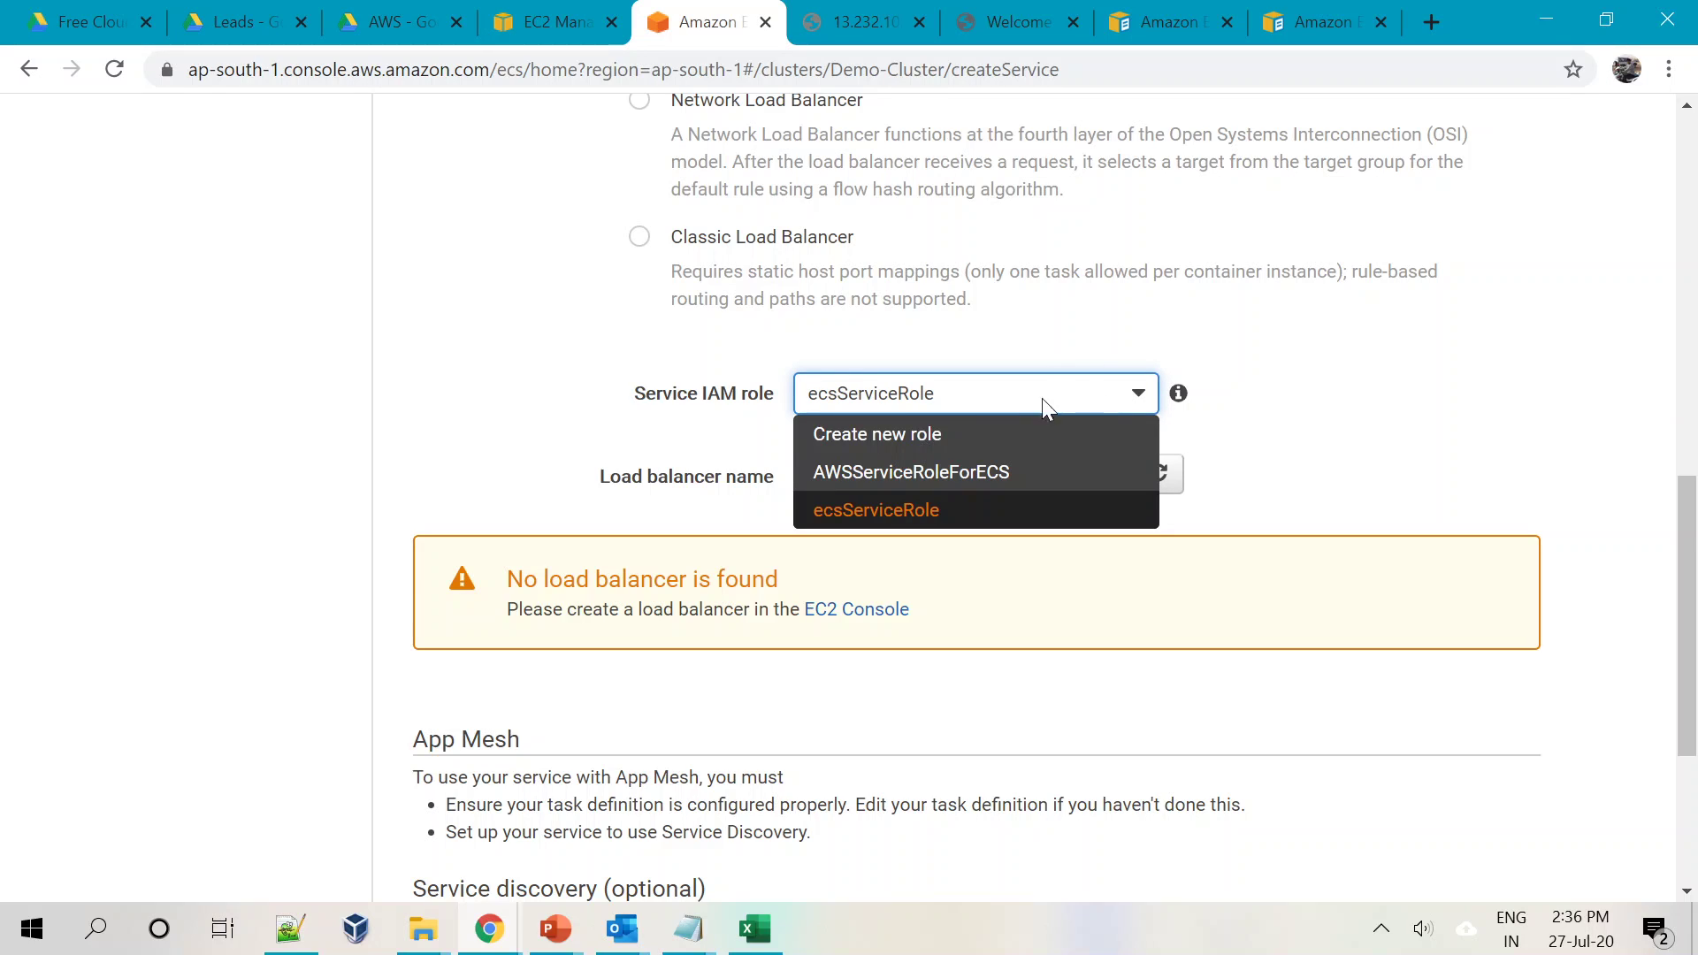
pyautogui.click(849, 434)
pyautogui.click(941, 400)
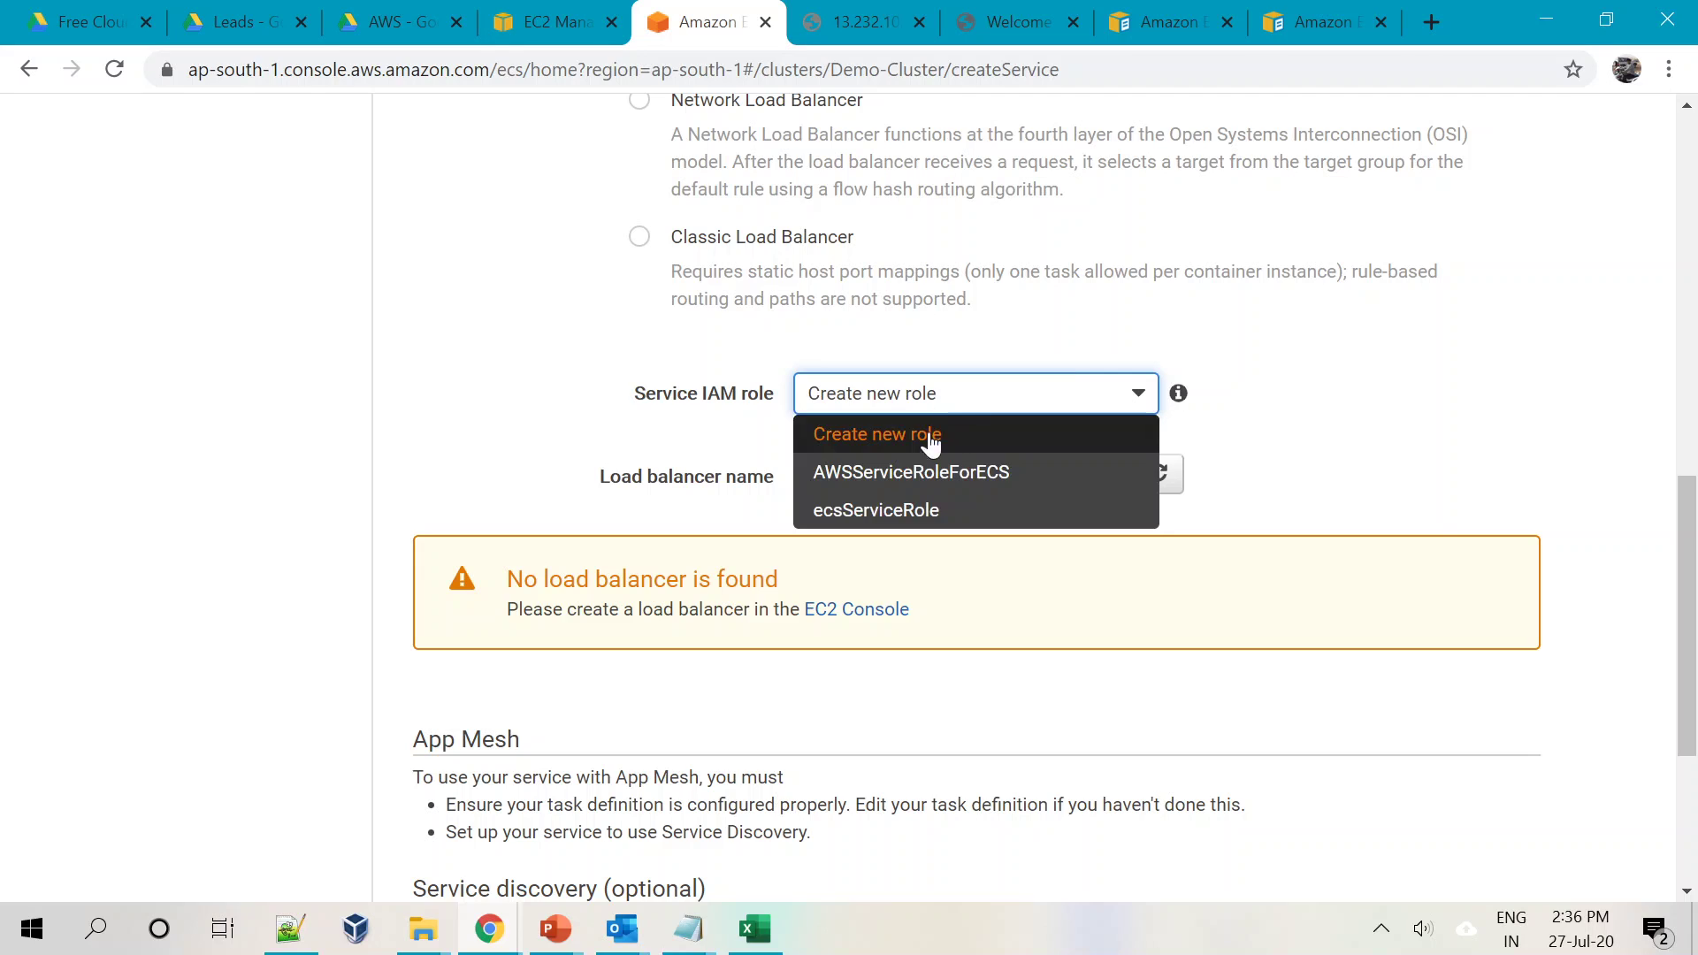
pyautogui.click(915, 506)
# Refresh the available load balancers and select Demo-LB for the service
pyautogui.click(1158, 474)
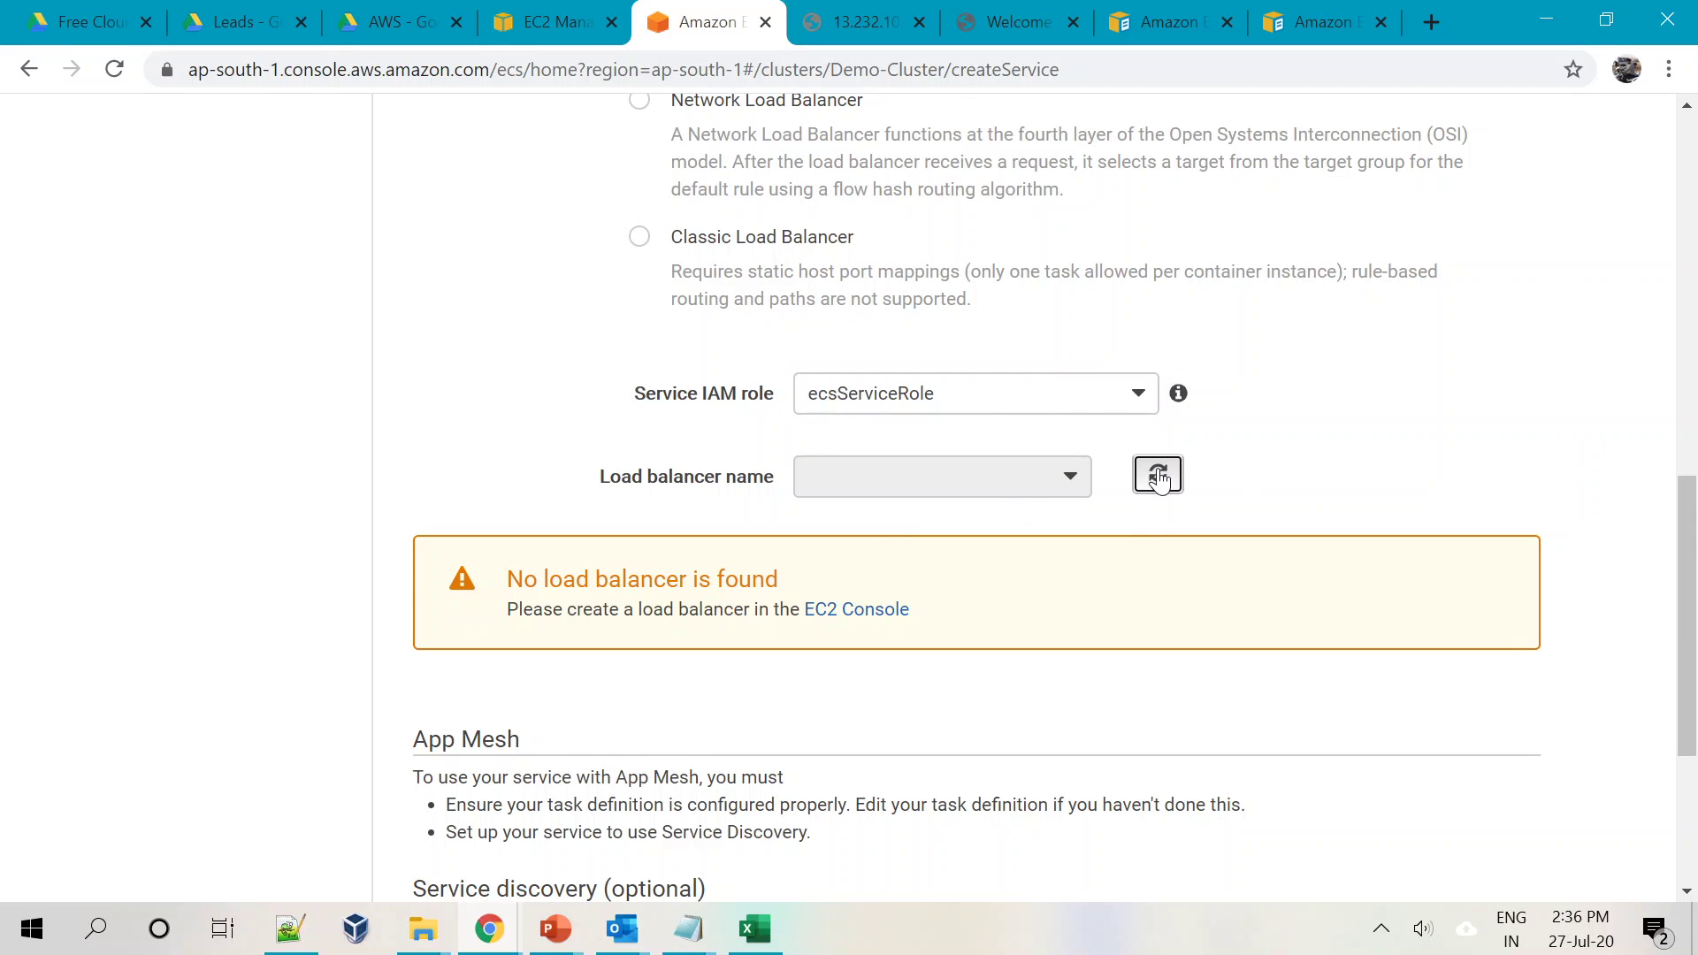
pyautogui.click(1015, 477)
pyautogui.click(1012, 474)
# Add the container Demo-Container:80:80 to the load balancer
pyautogui.scroll(-3, 850, 511)
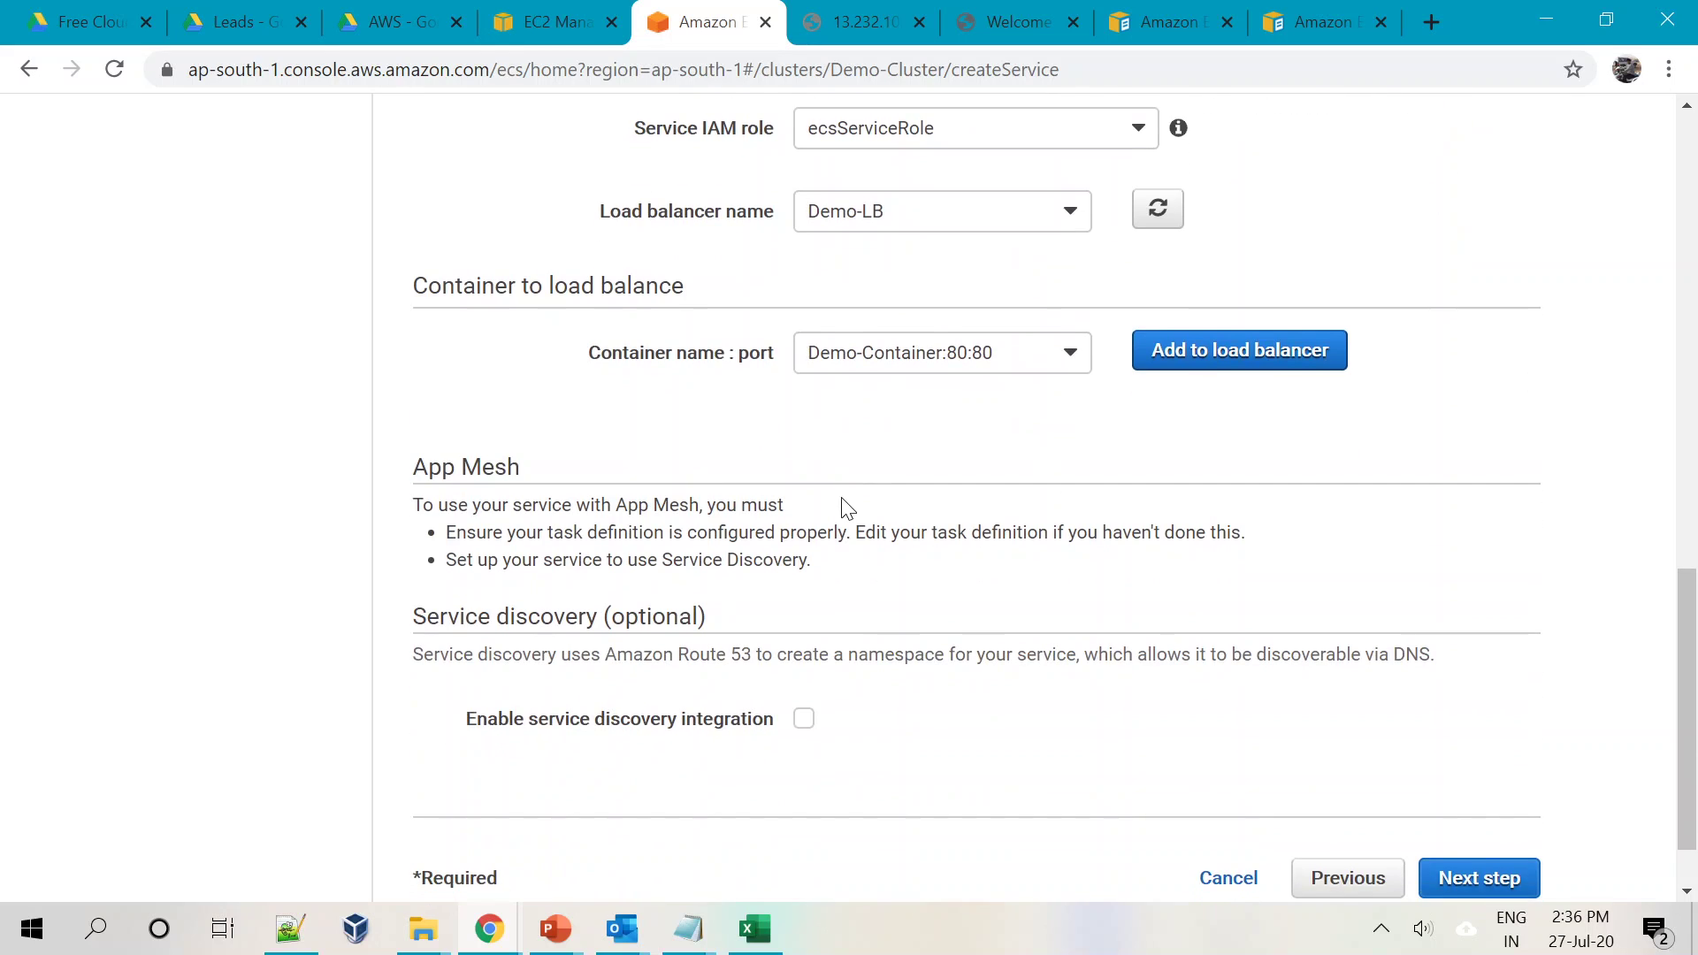
pyautogui.moveTo(622, 352); pyautogui.dragTo(794, 350)
pyautogui.click(770, 423)
pyautogui.click(1268, 361)
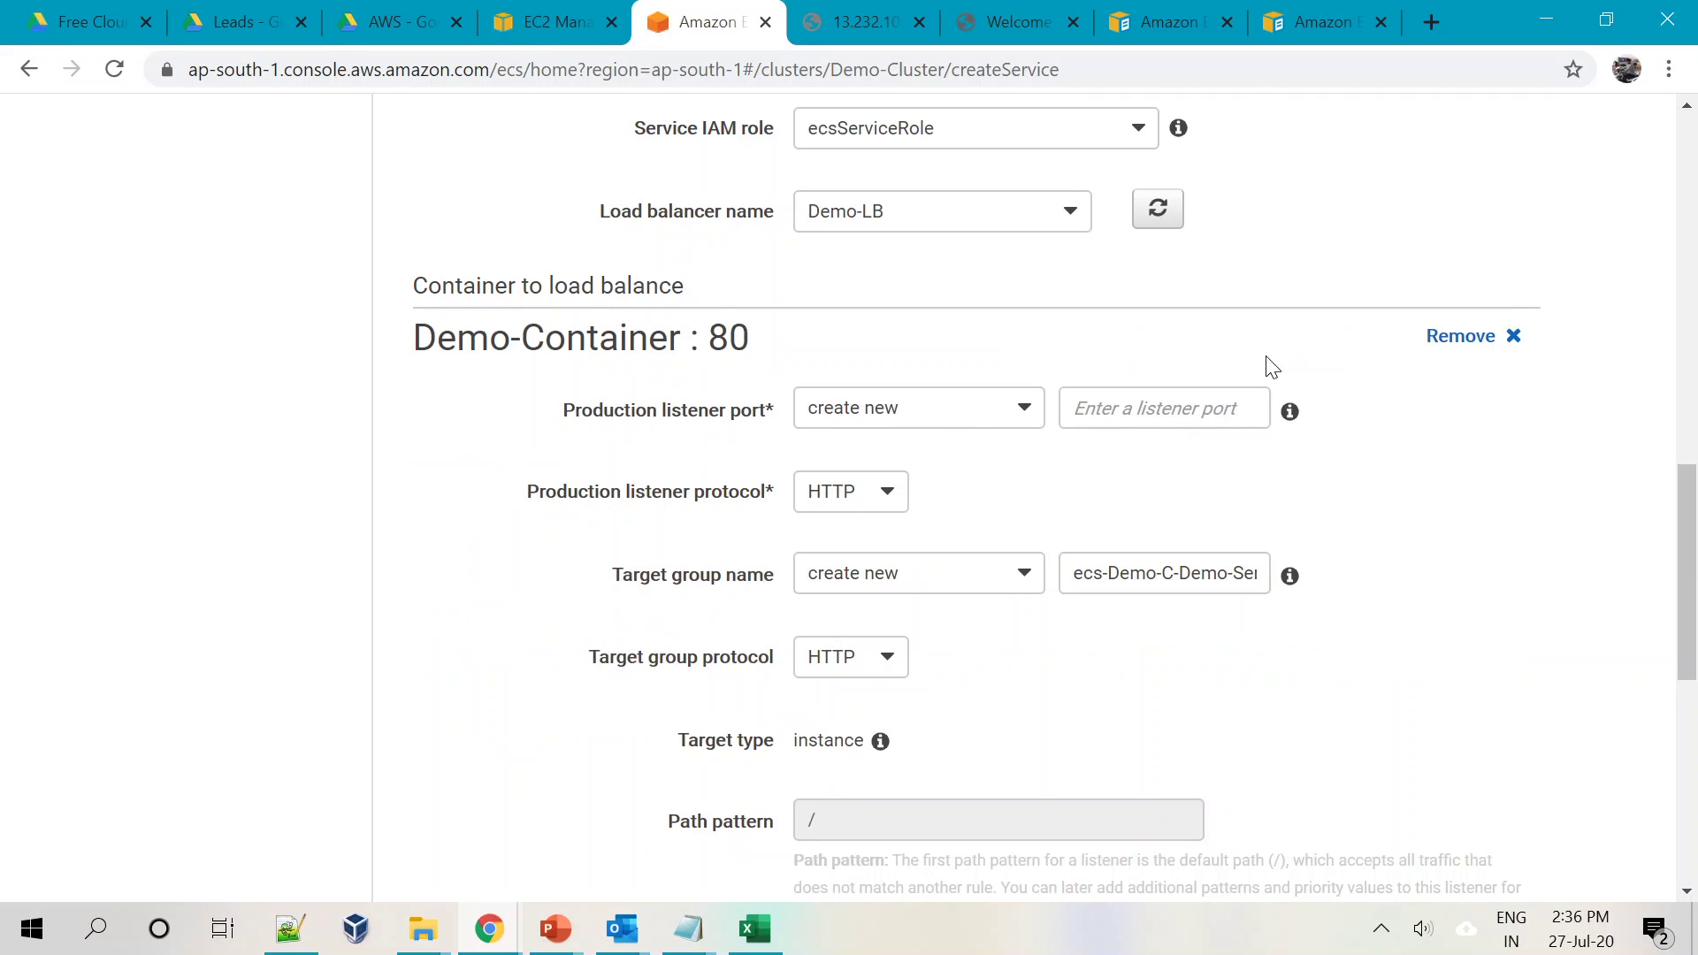
# Set the new production listener port for Demo-Container to 80
pyautogui.scroll(-2, 973, 495)
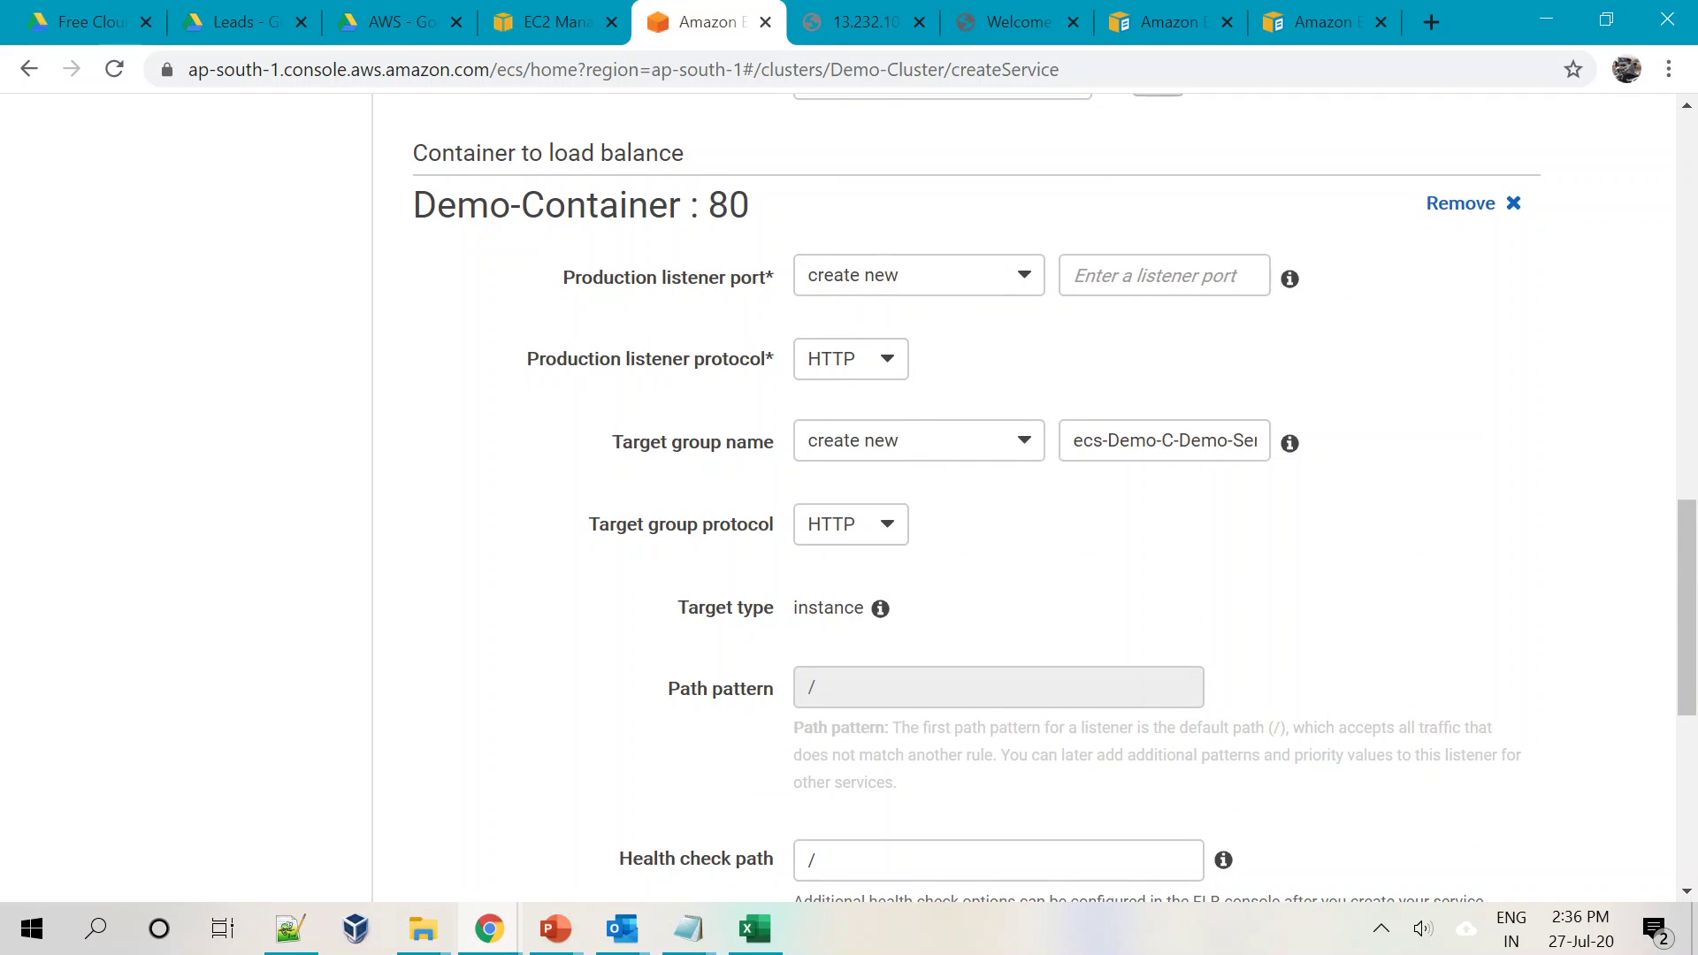
pyautogui.scroll(2, 1113, 579)
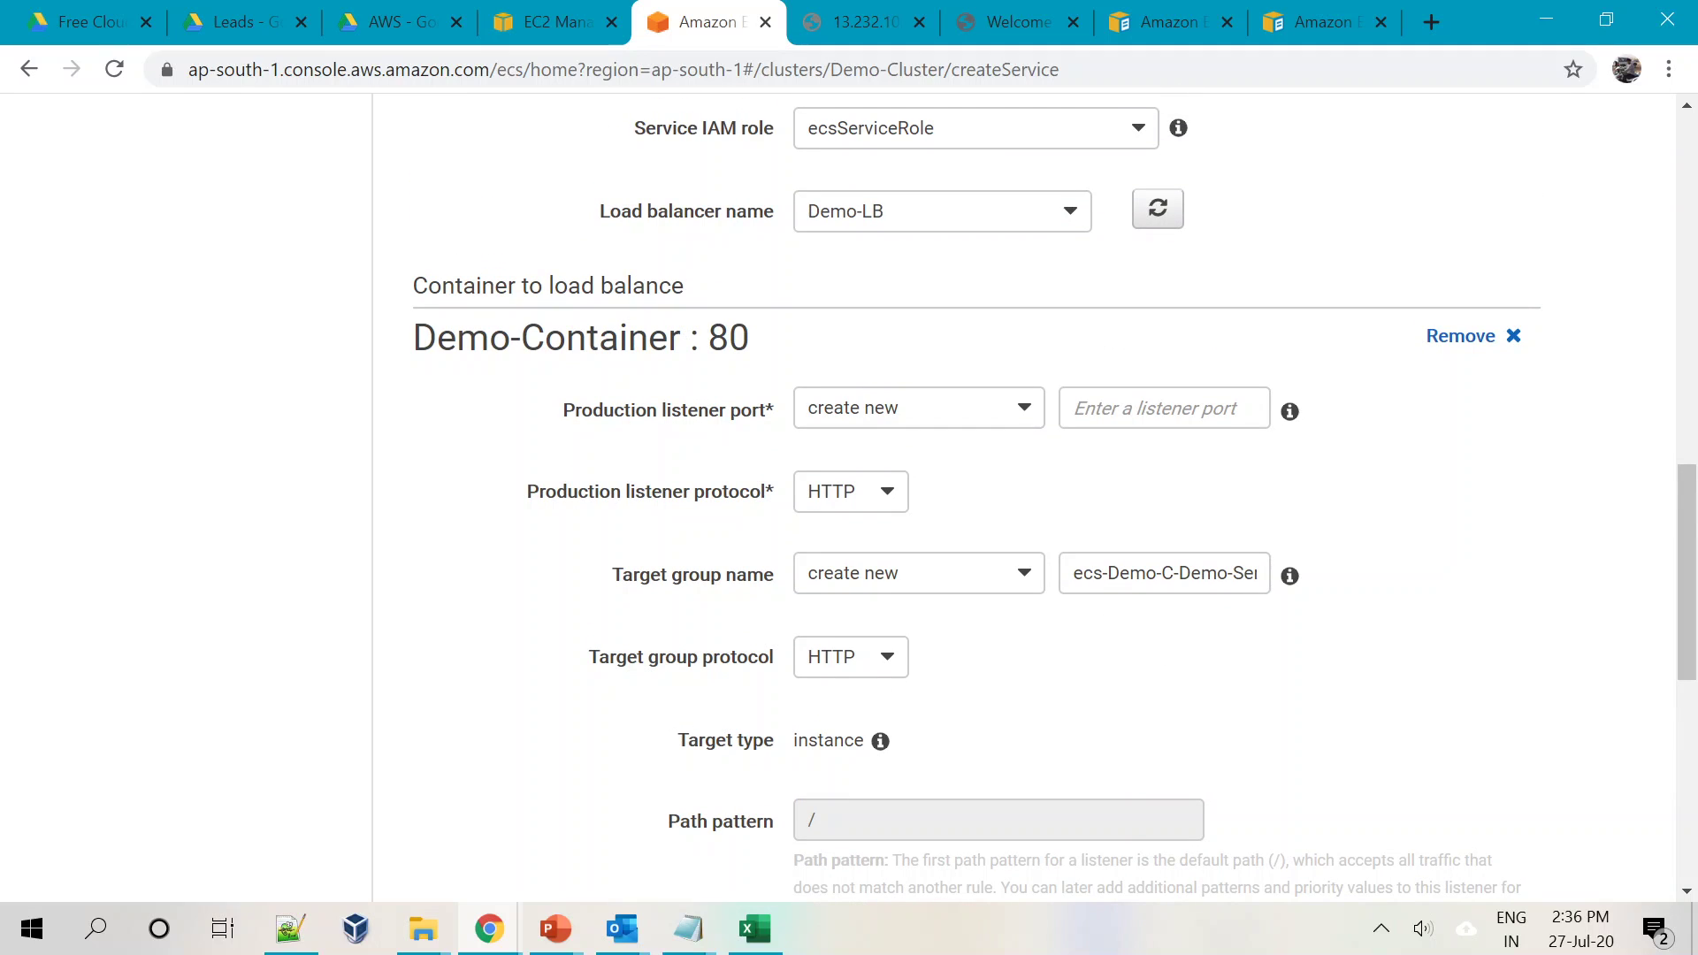
pyautogui.click(1168, 410)
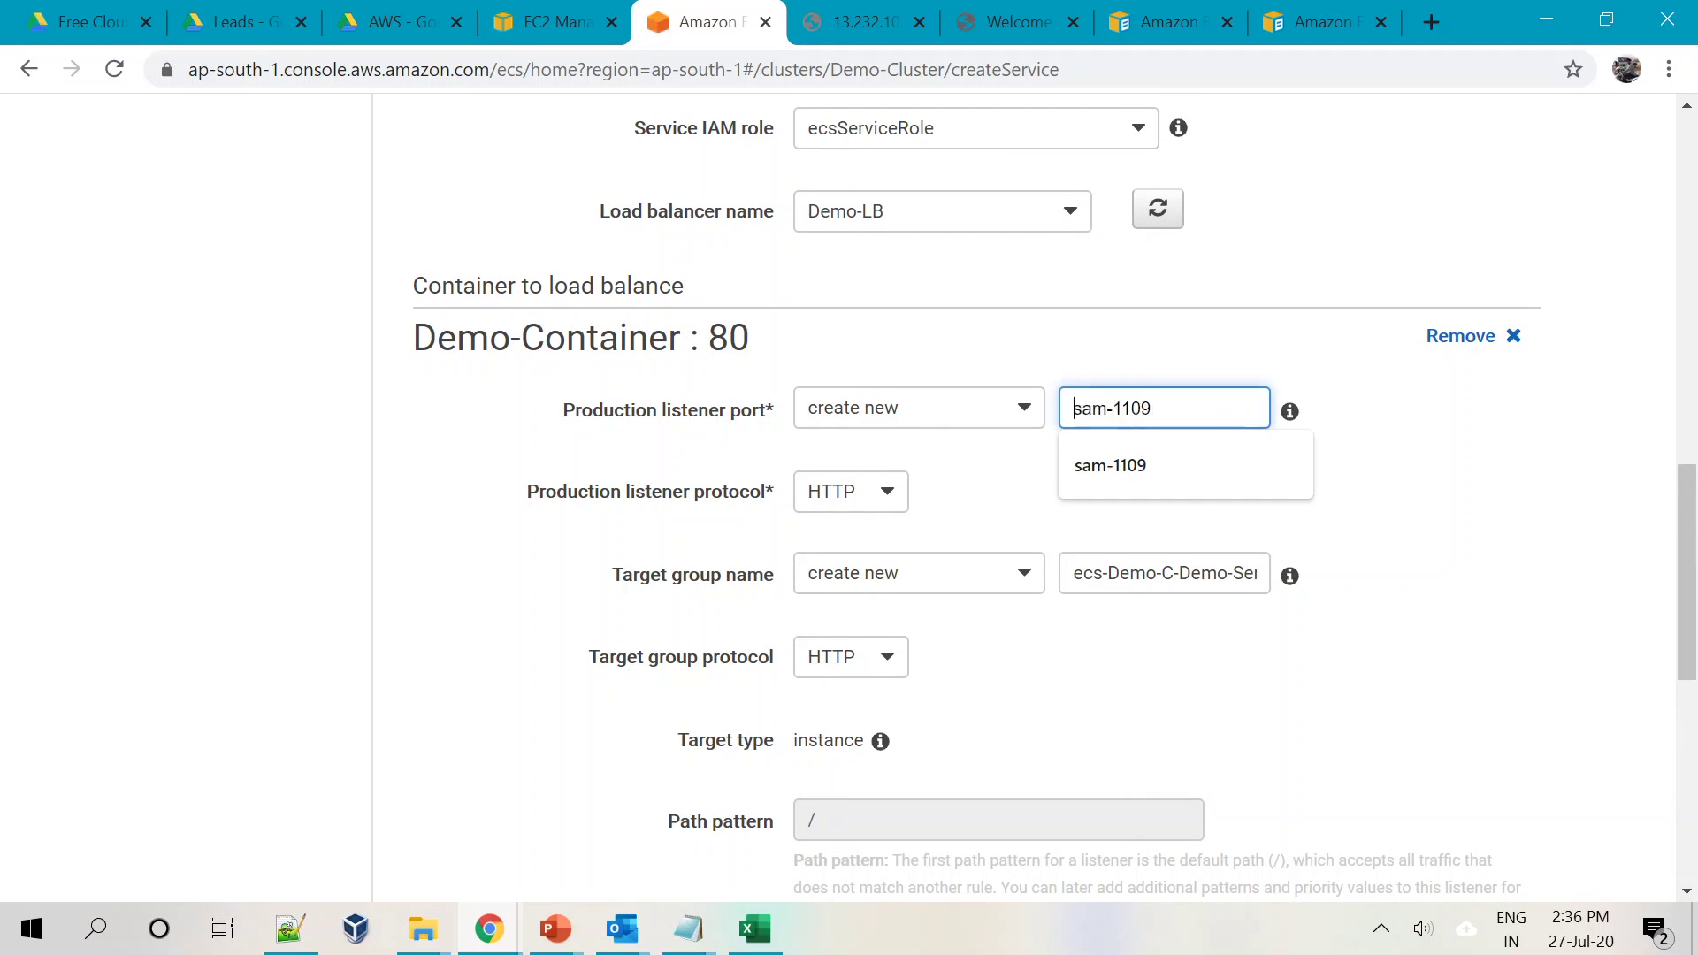
pyautogui.write('80')
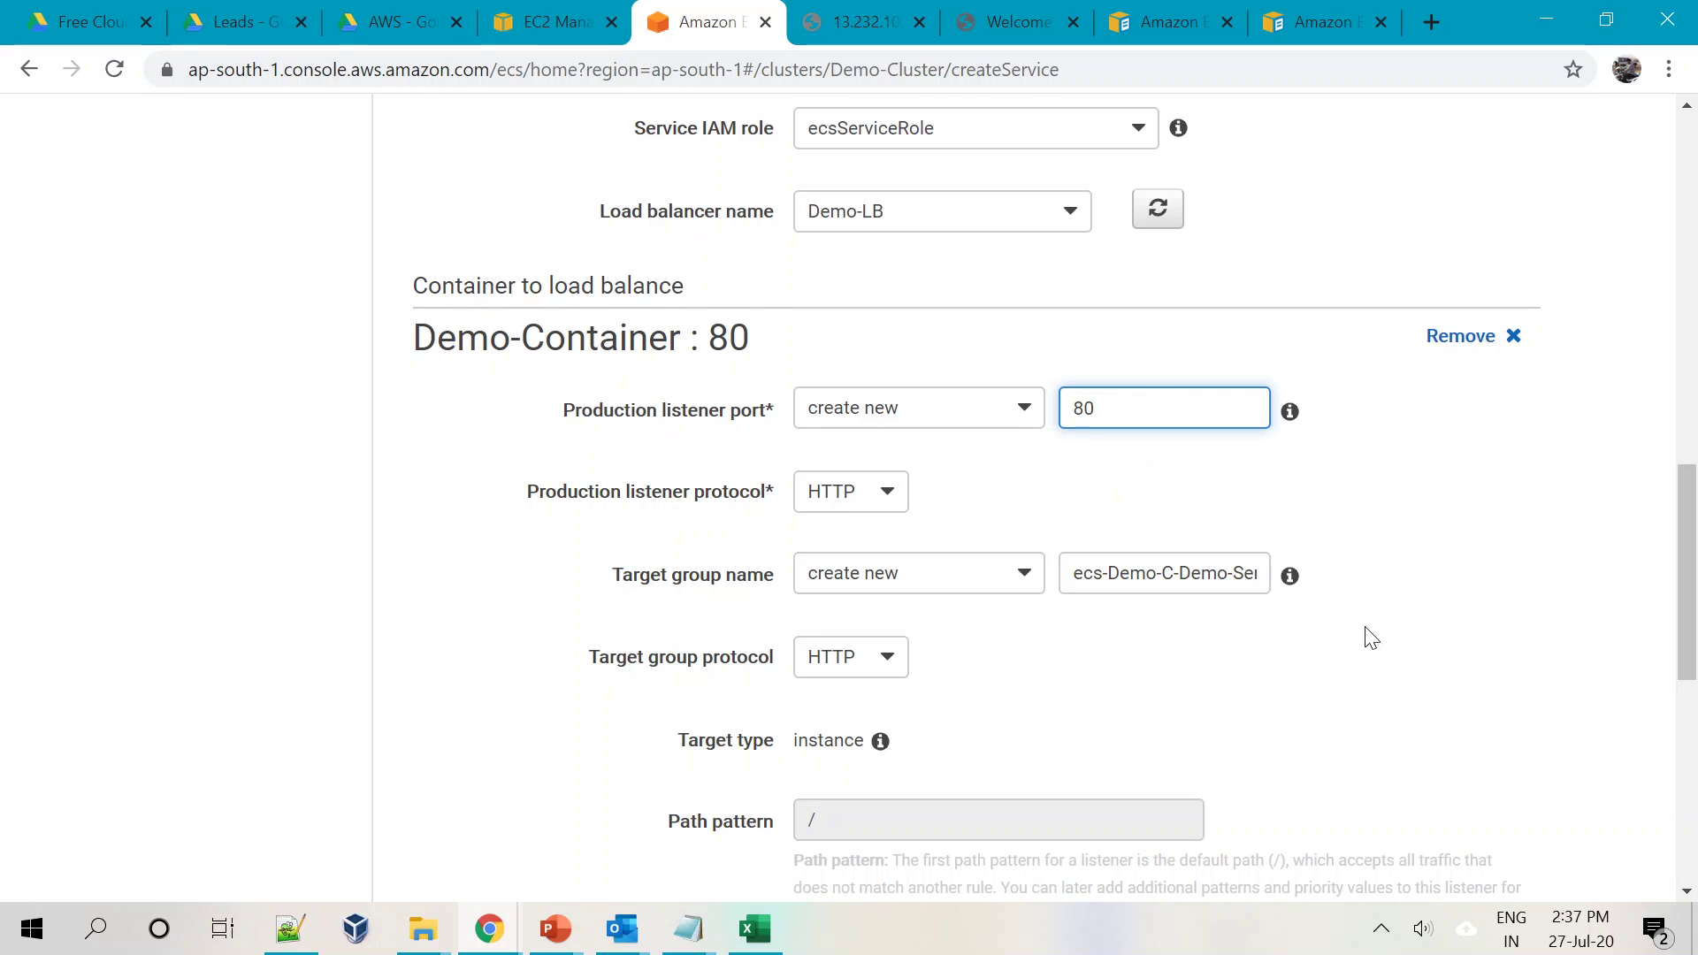
pyautogui.click(1200, 287)
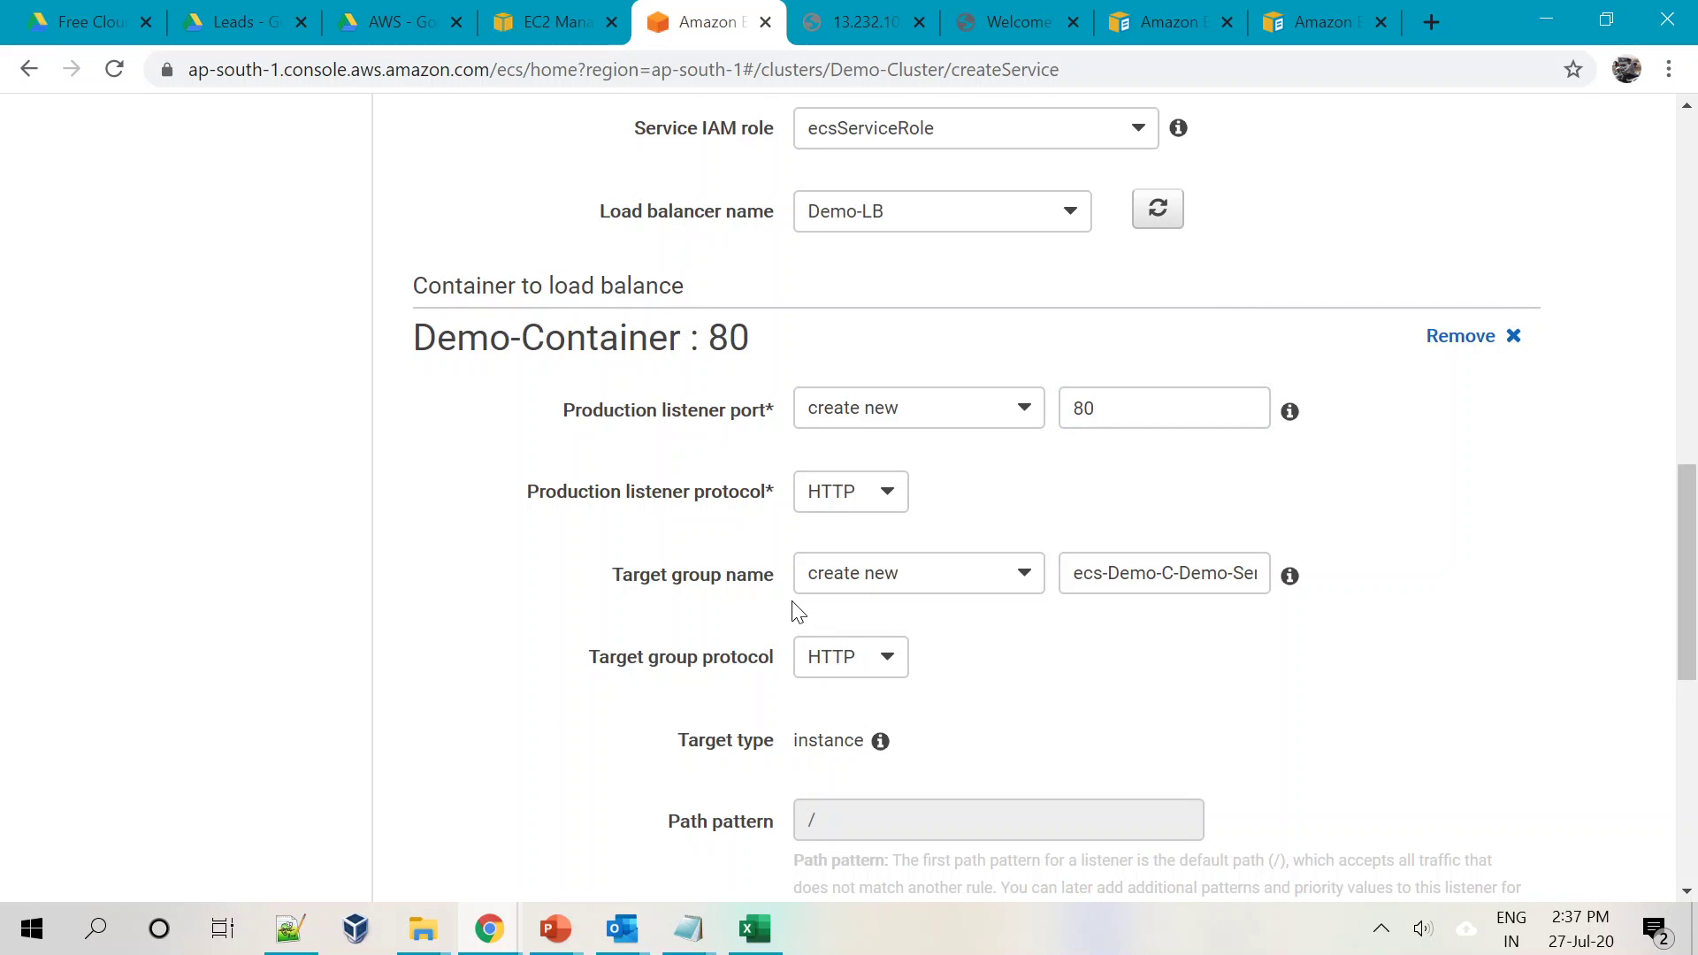
pyautogui.scroll(-2, 796, 611)
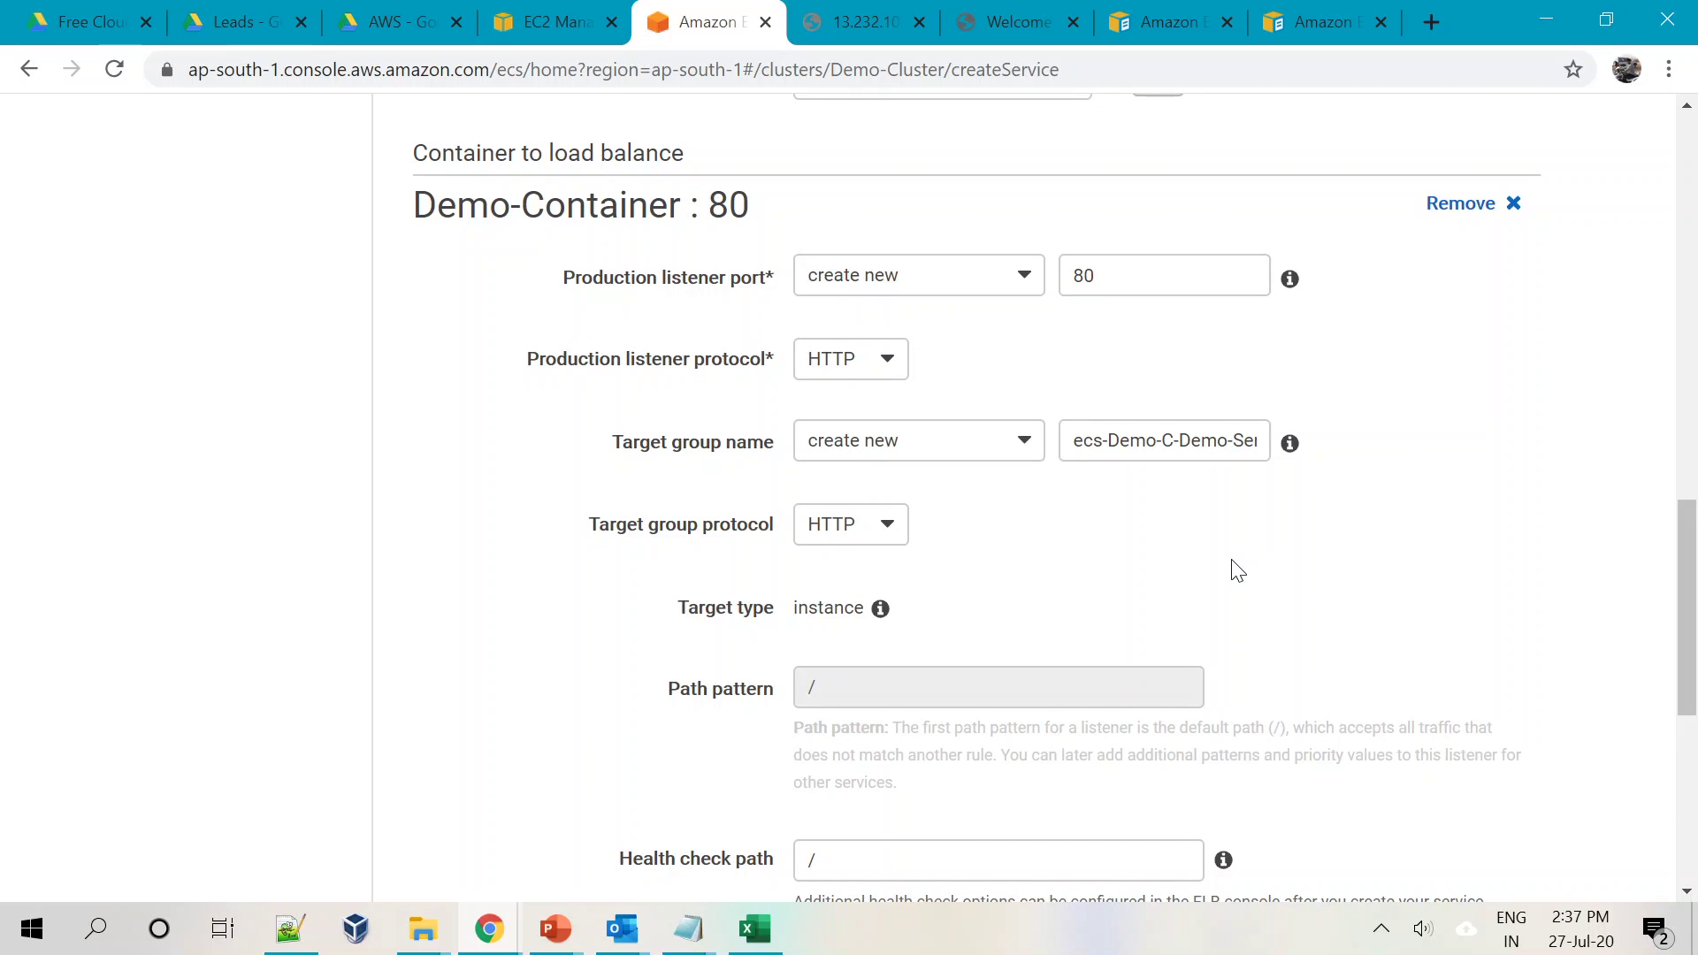
pyautogui.click(1101, 276)
# Continue to the service review without enabling service discovery or Service Auto Scaling
pyautogui.scroll(-1, 1310, 571)
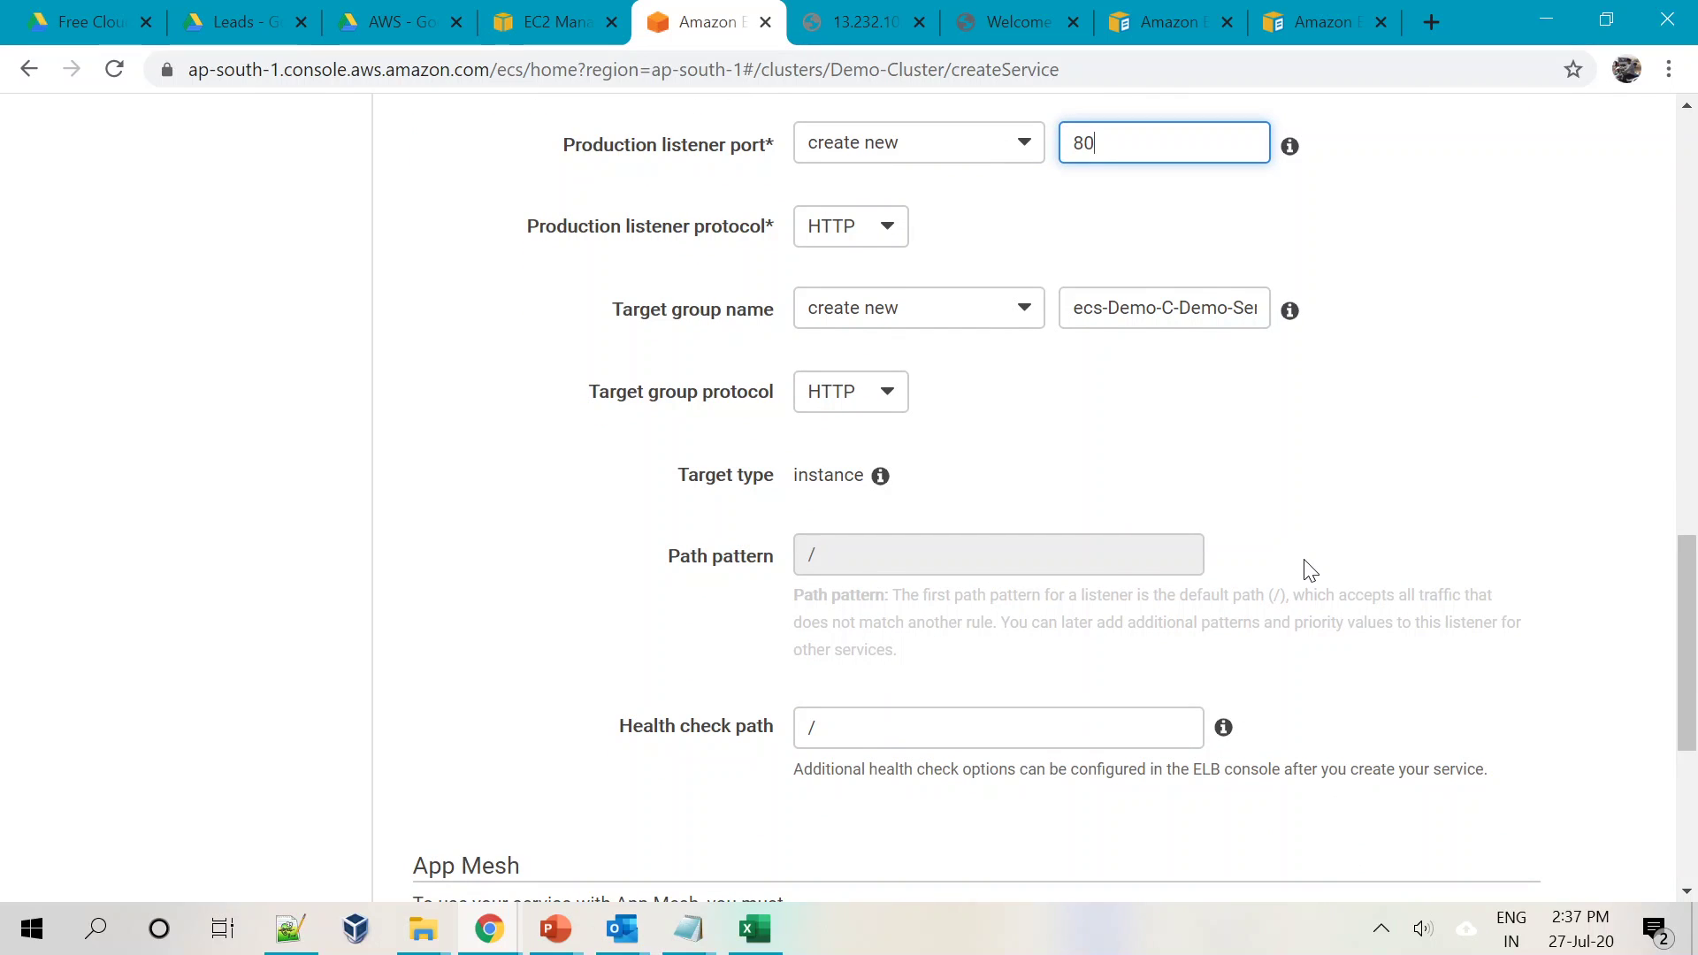
pyautogui.scroll(-5, 1310, 570)
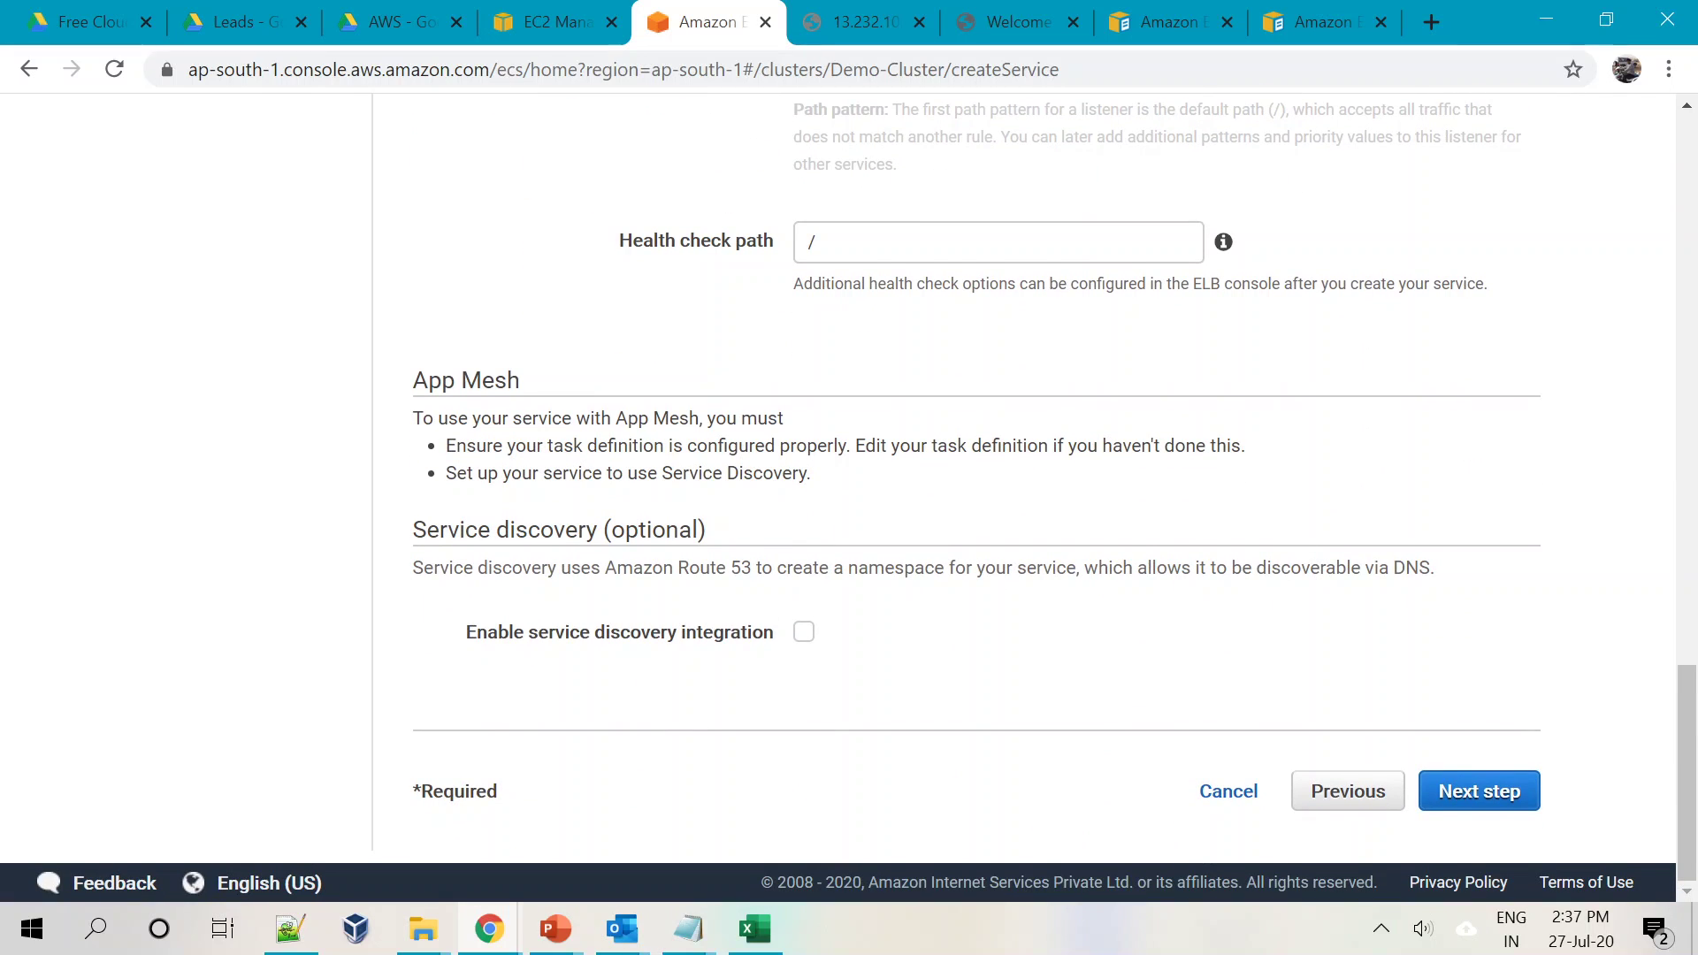
pyautogui.click(1479, 793)
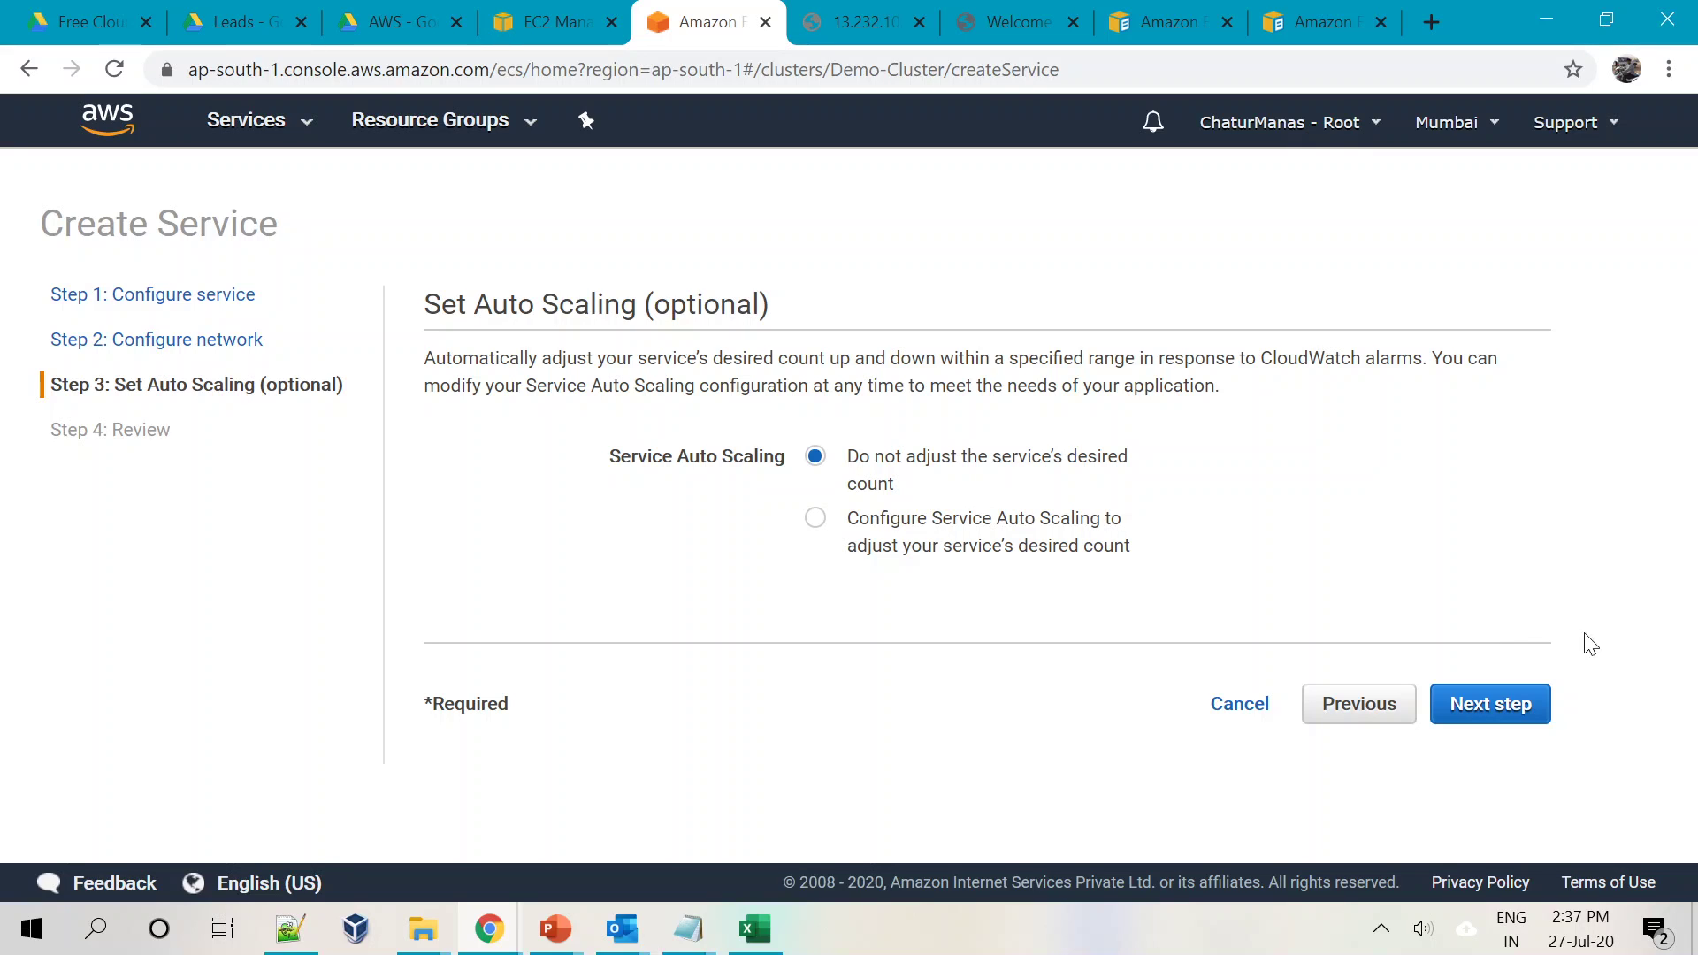
pyautogui.click(1468, 708)
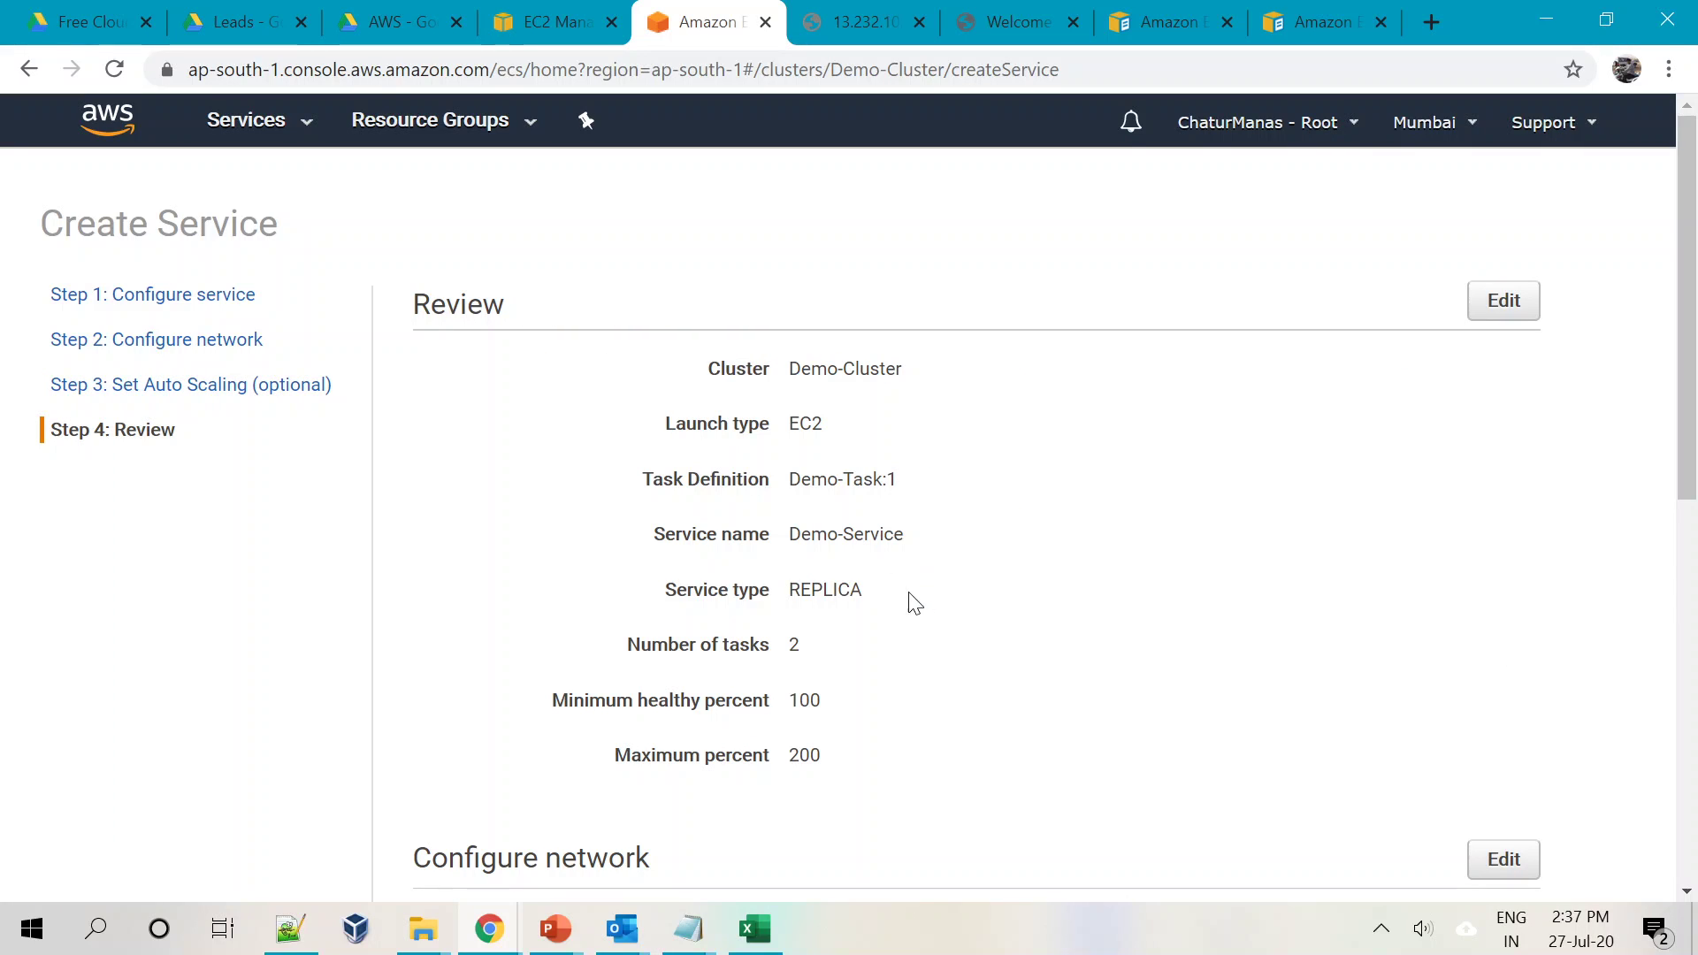
# Recheck the optional Auto Scaling settings from the review and create Demo-Service
pyautogui.scroll(-10, 924, 604)
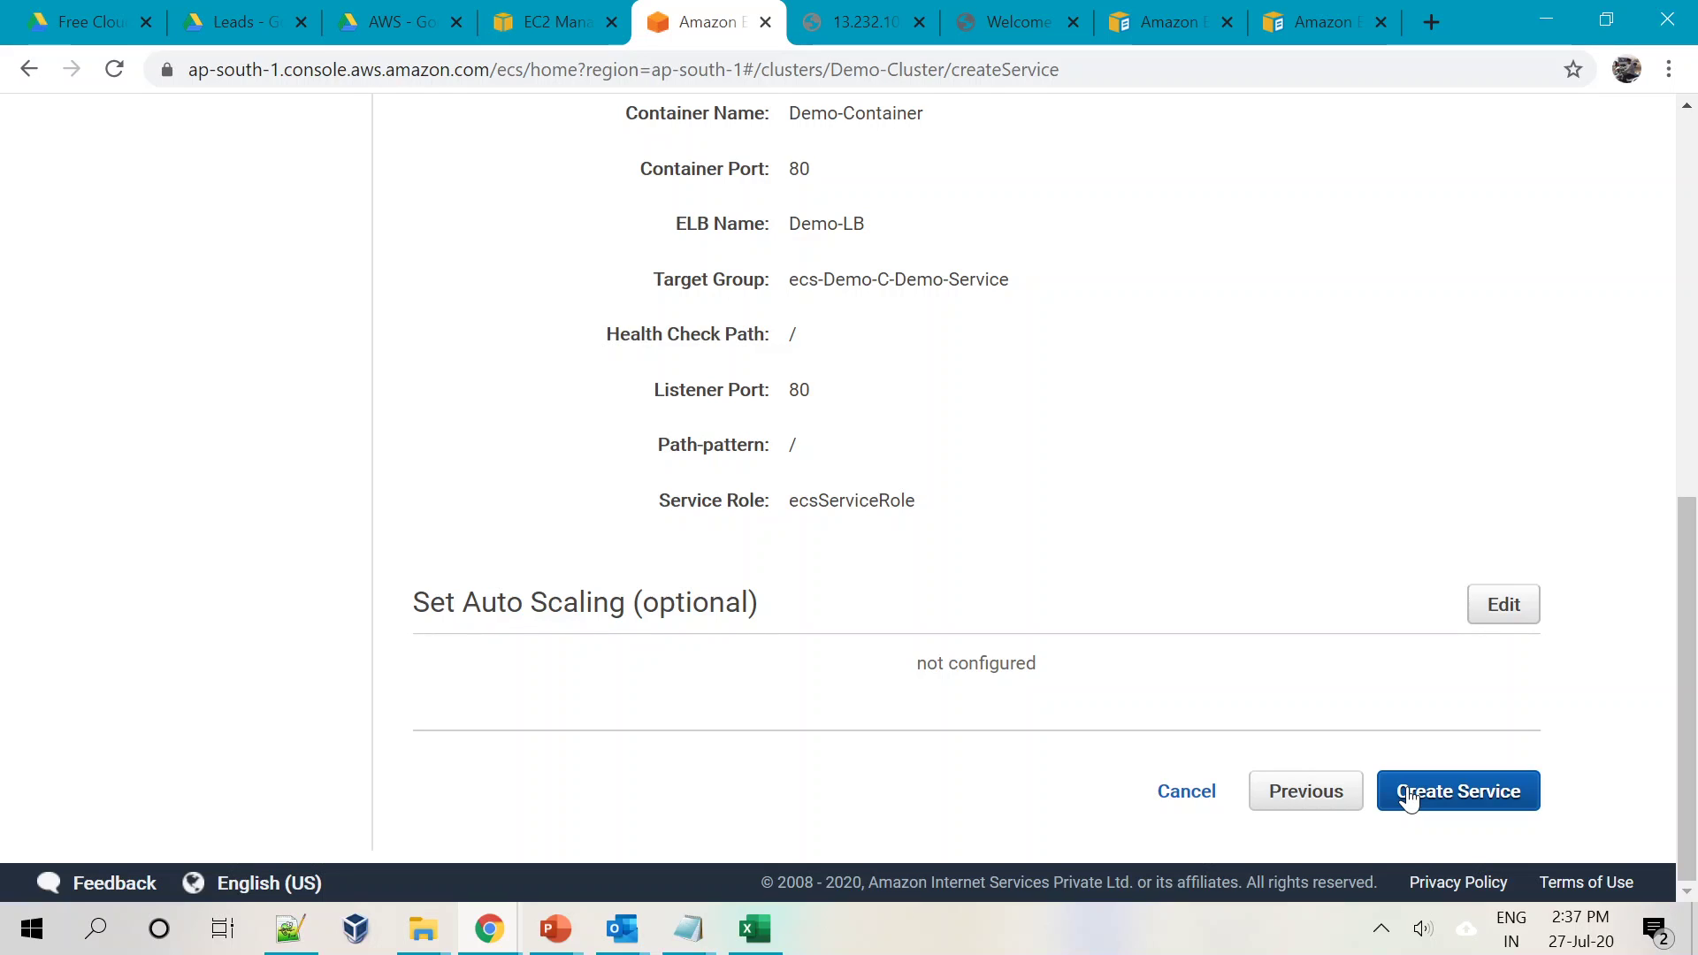
pyautogui.click(1505, 608)
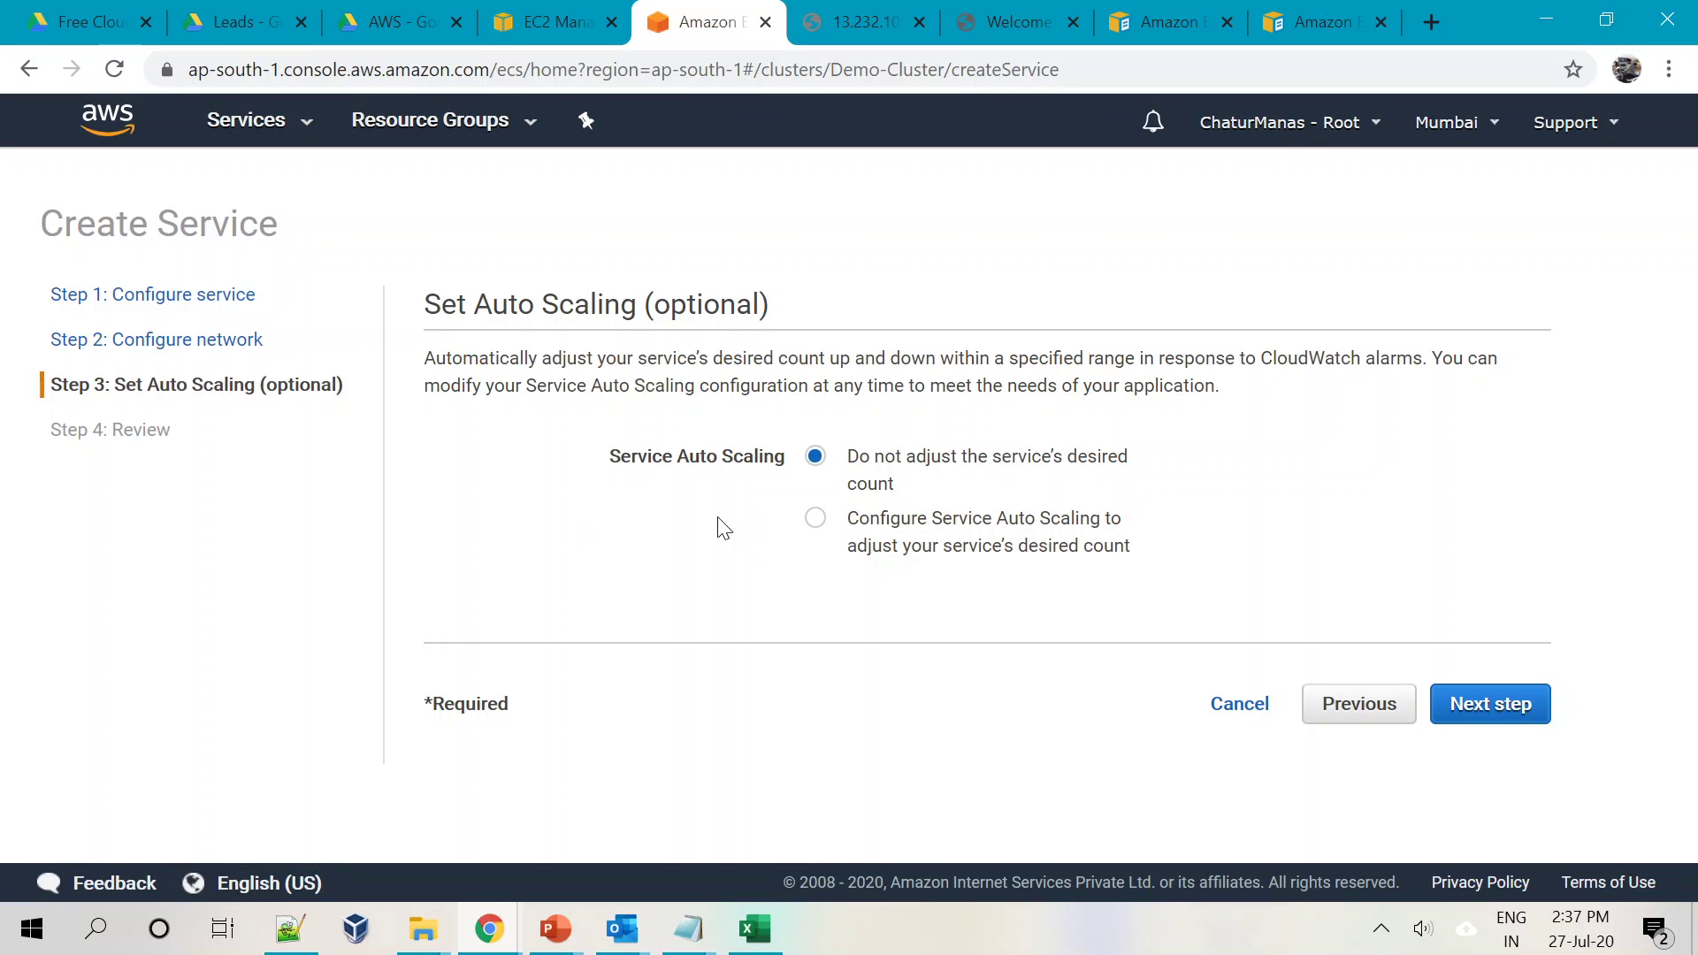
pyautogui.click(1501, 704)
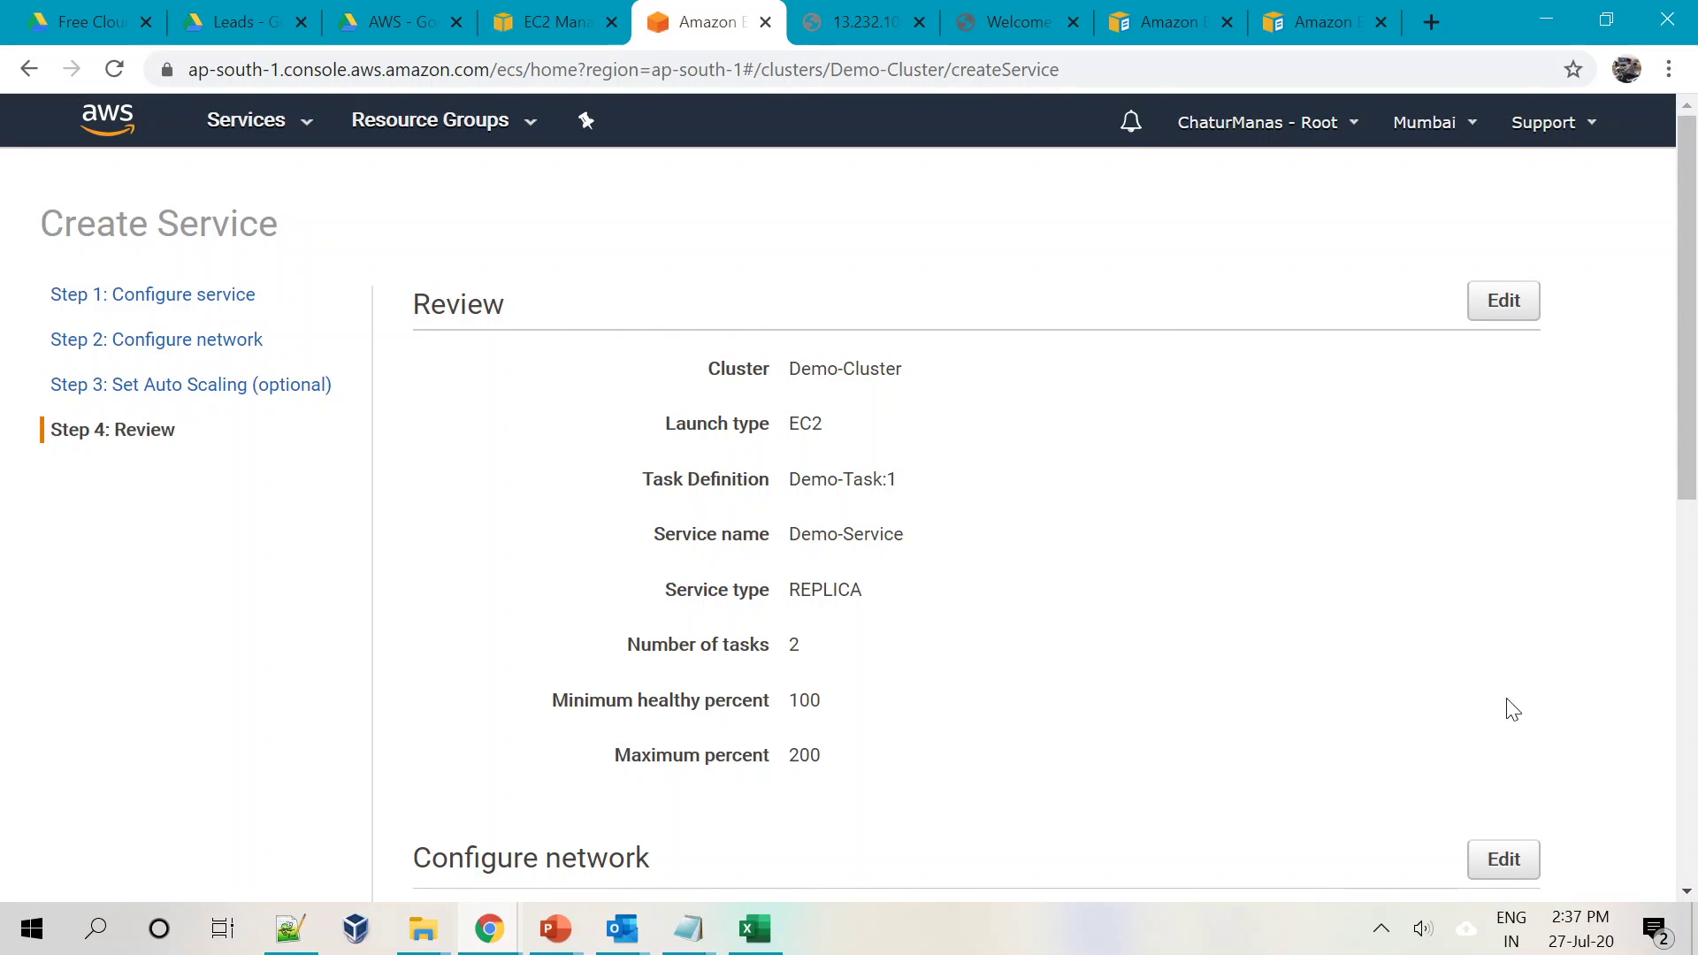
pyautogui.moveTo(1690, 465); pyautogui.dragTo(1689, 851)
pyautogui.click(1438, 802)
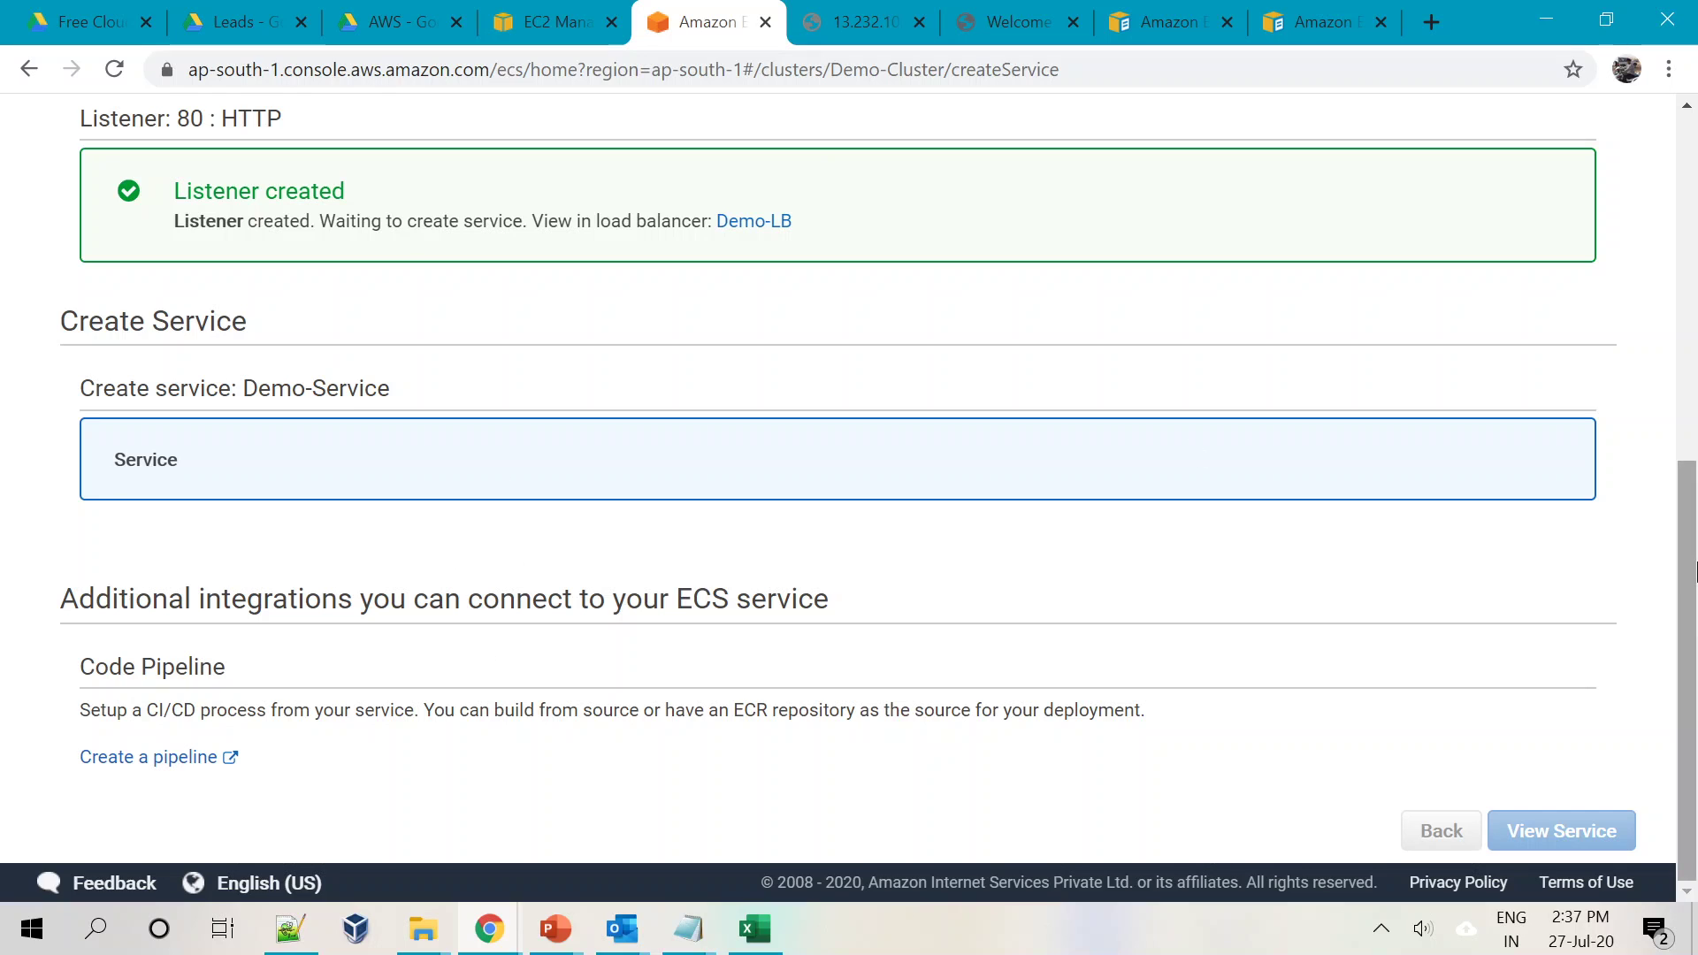
# Check the creation status of the service components and open Demo-Service to view its details and tasks
pyautogui.moveTo(1656, 610); pyautogui.dragTo(1654, 166)
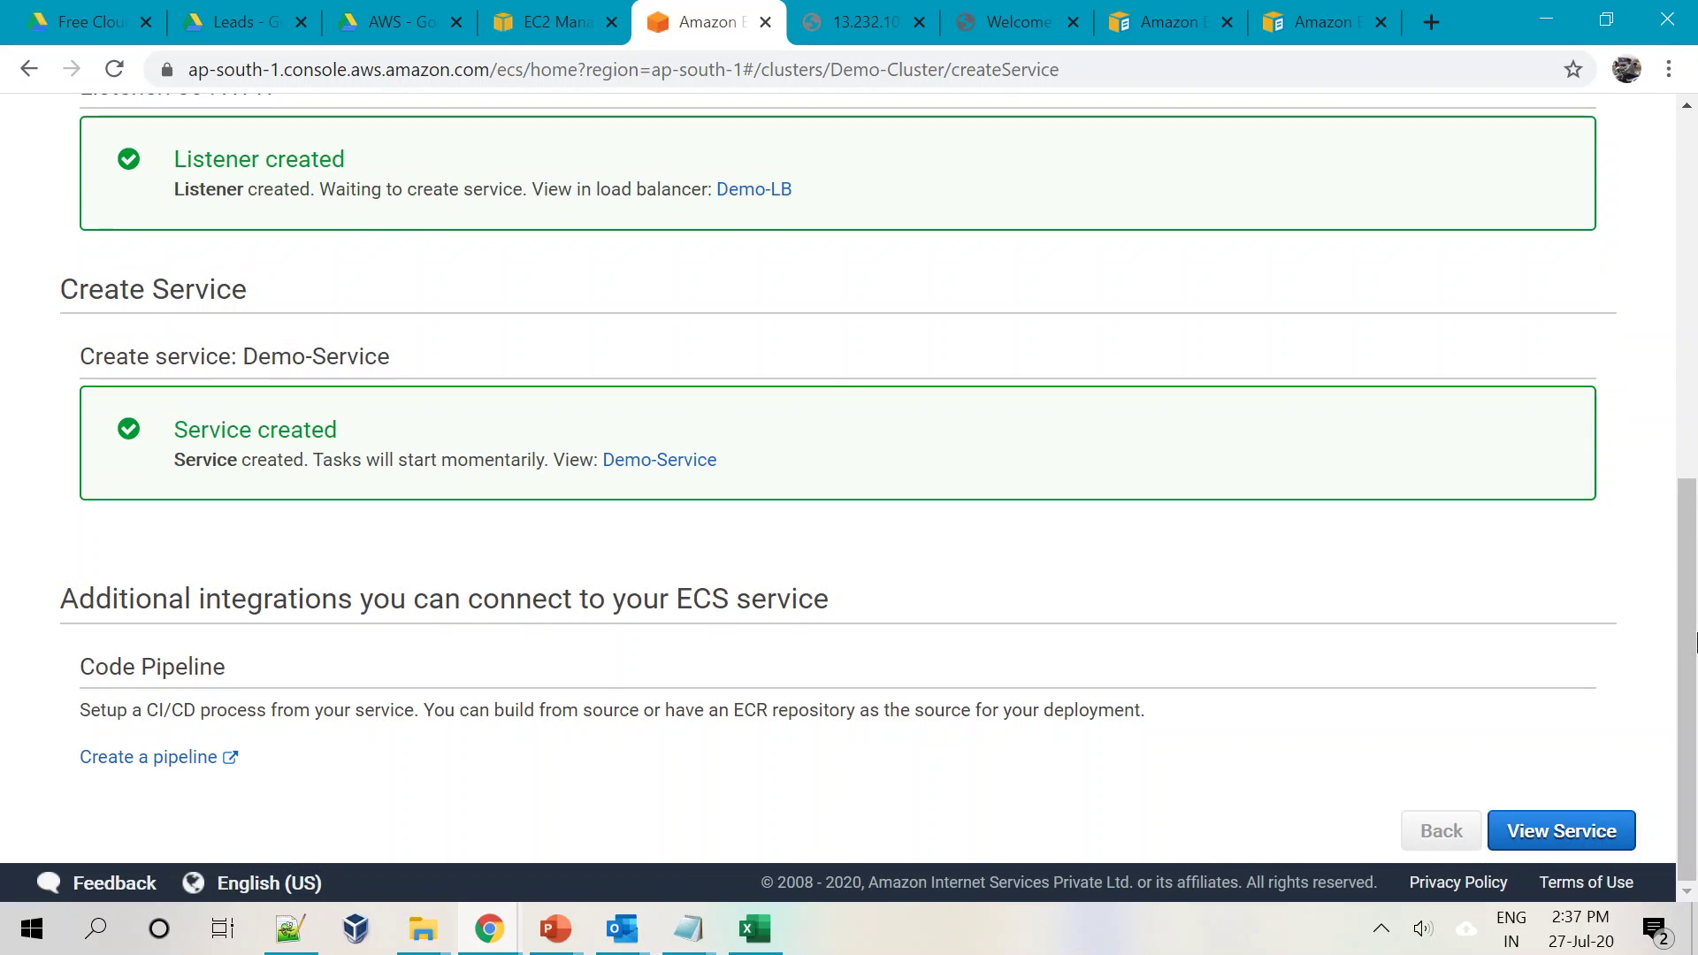
pyautogui.scroll(6, 674, 400)
pyautogui.scroll(-6, 674, 400)
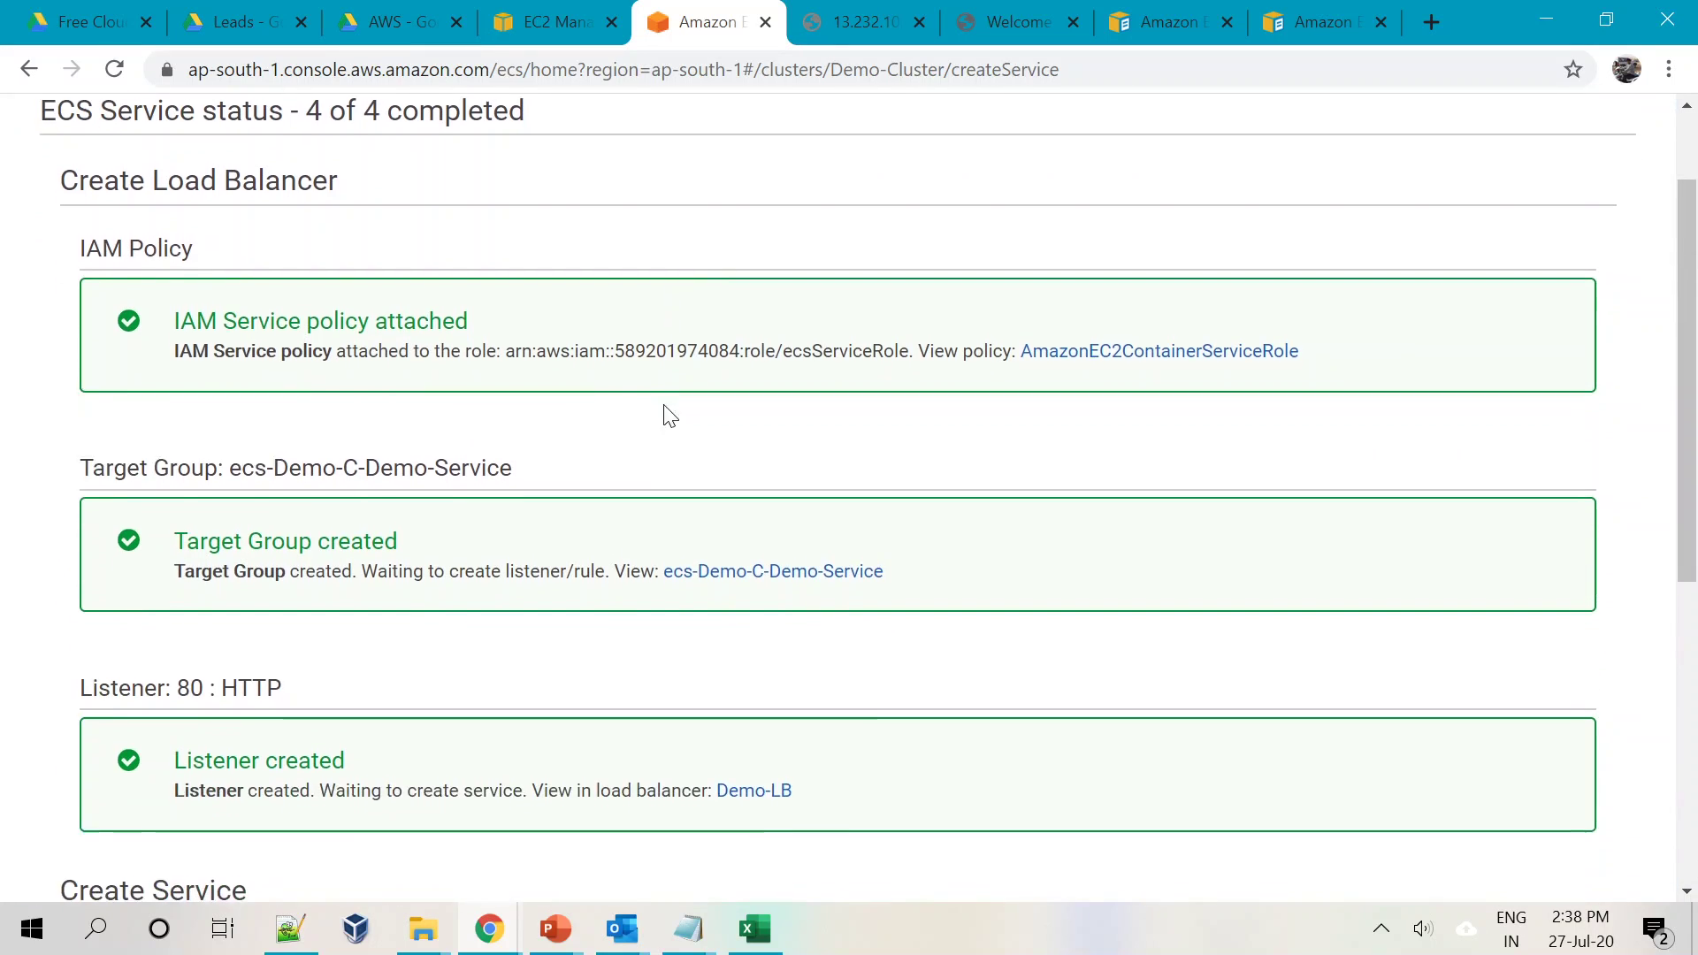
pyautogui.scroll(-3, 652, 427)
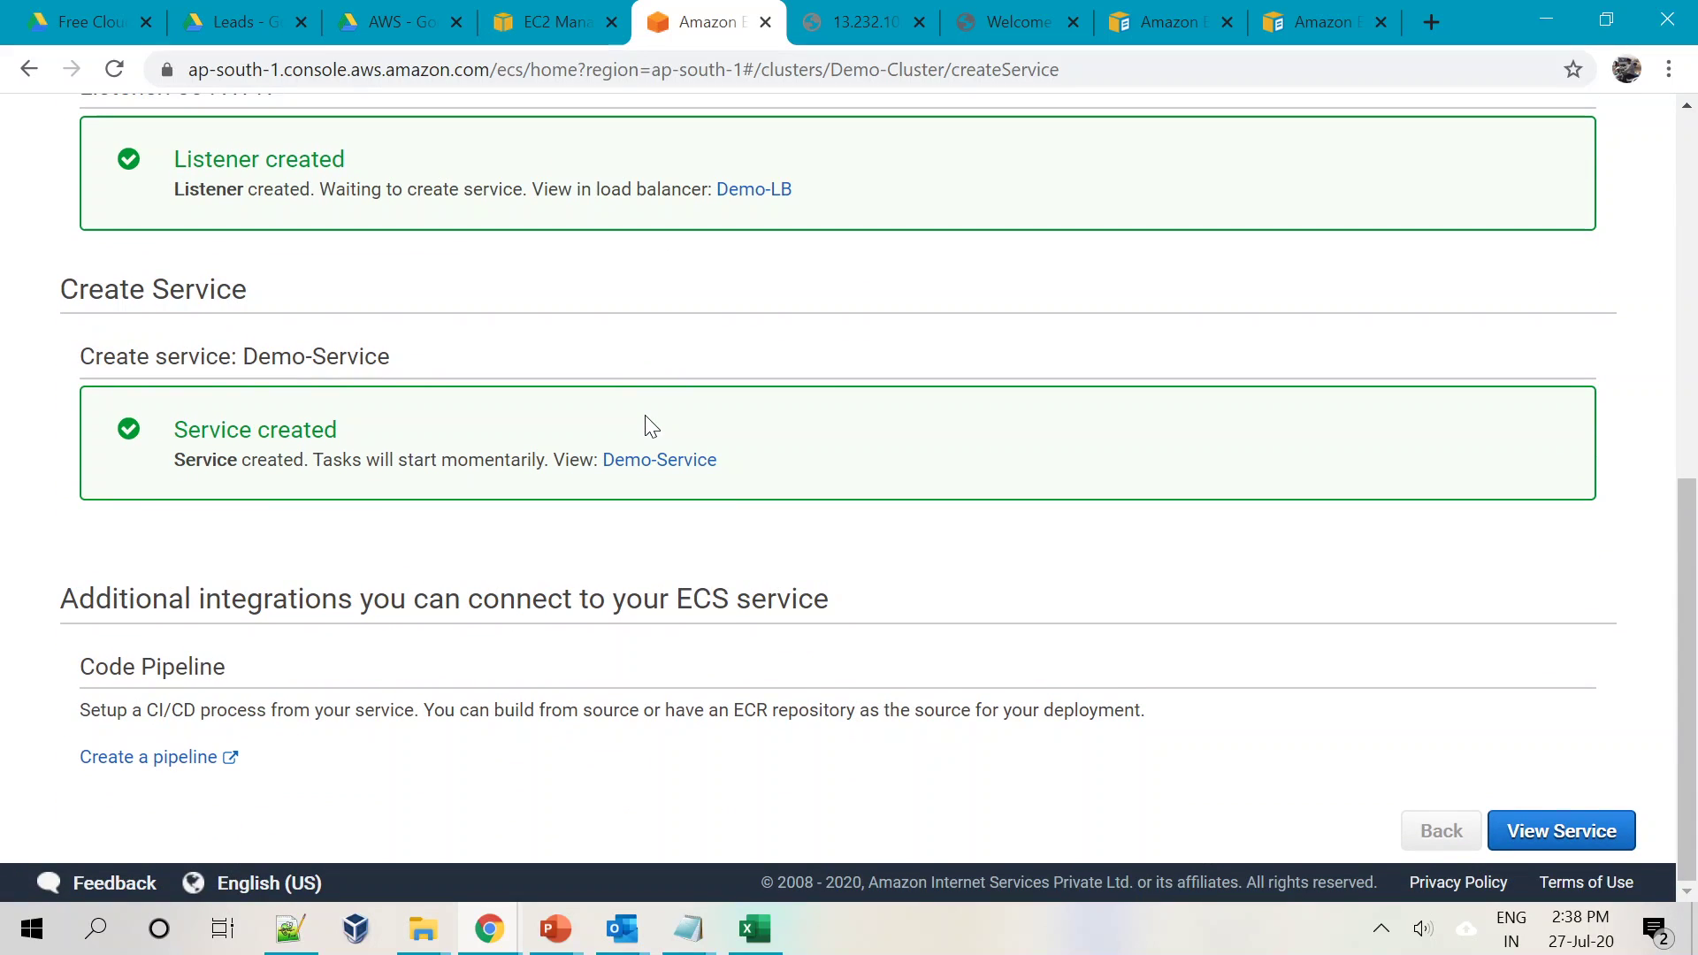
pyautogui.click(1561, 831)
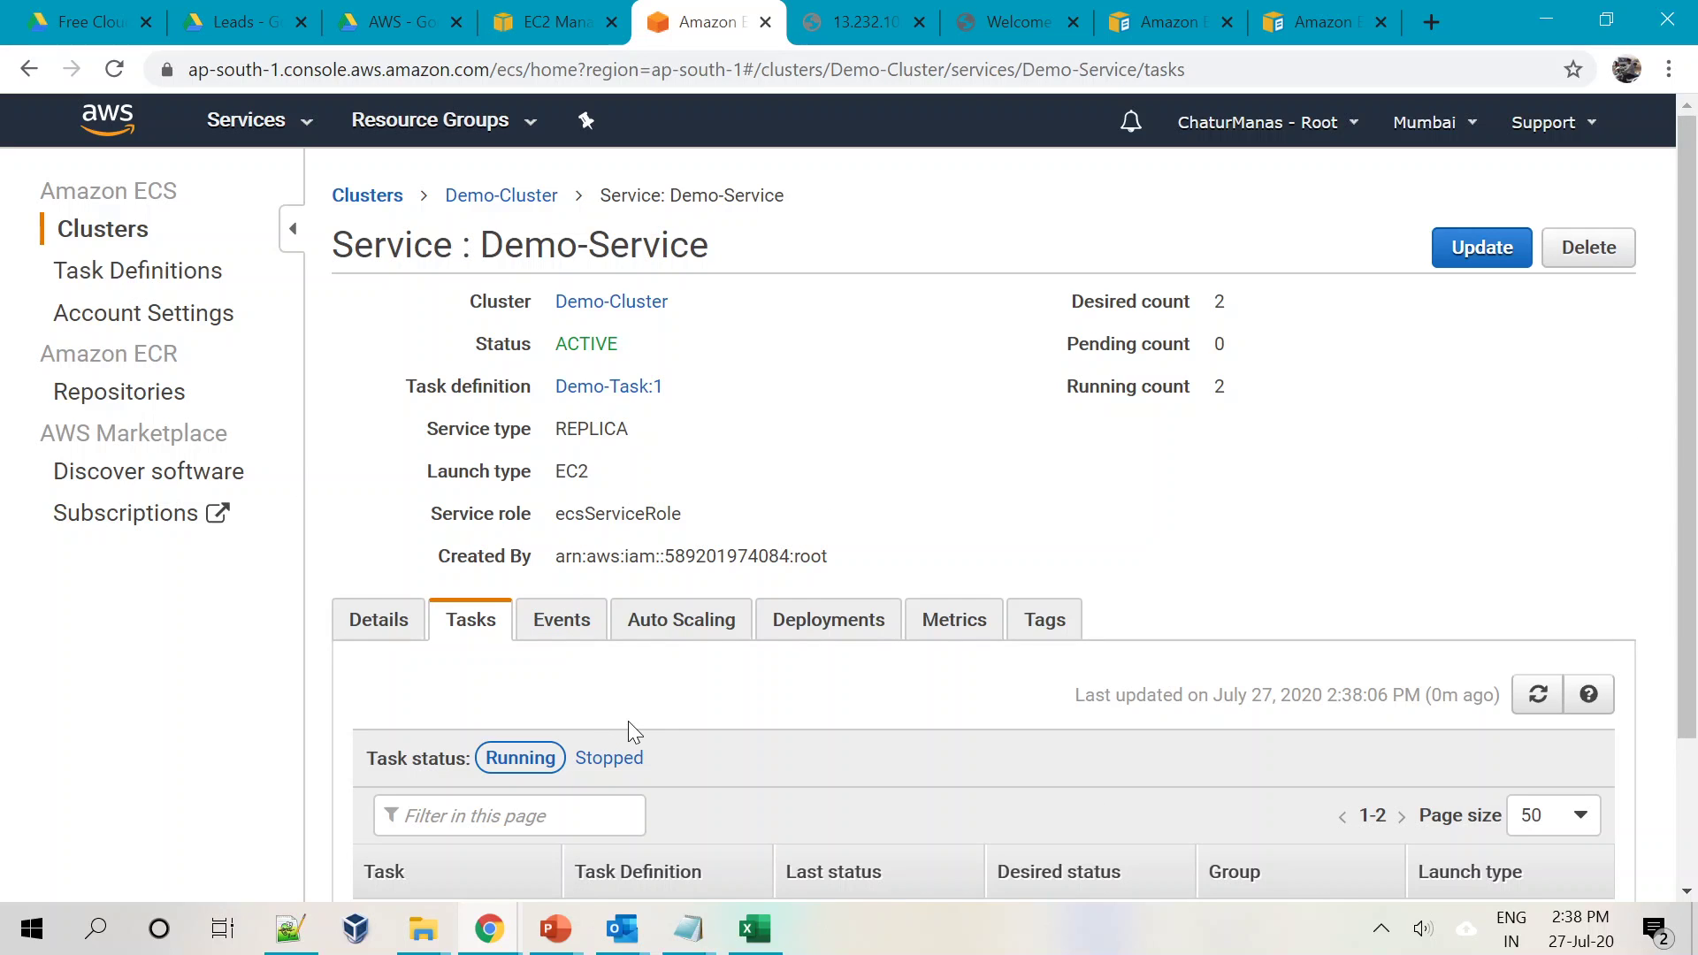
pyautogui.scroll(-3, 619, 724)
pyautogui.scroll(3, 471, 598)
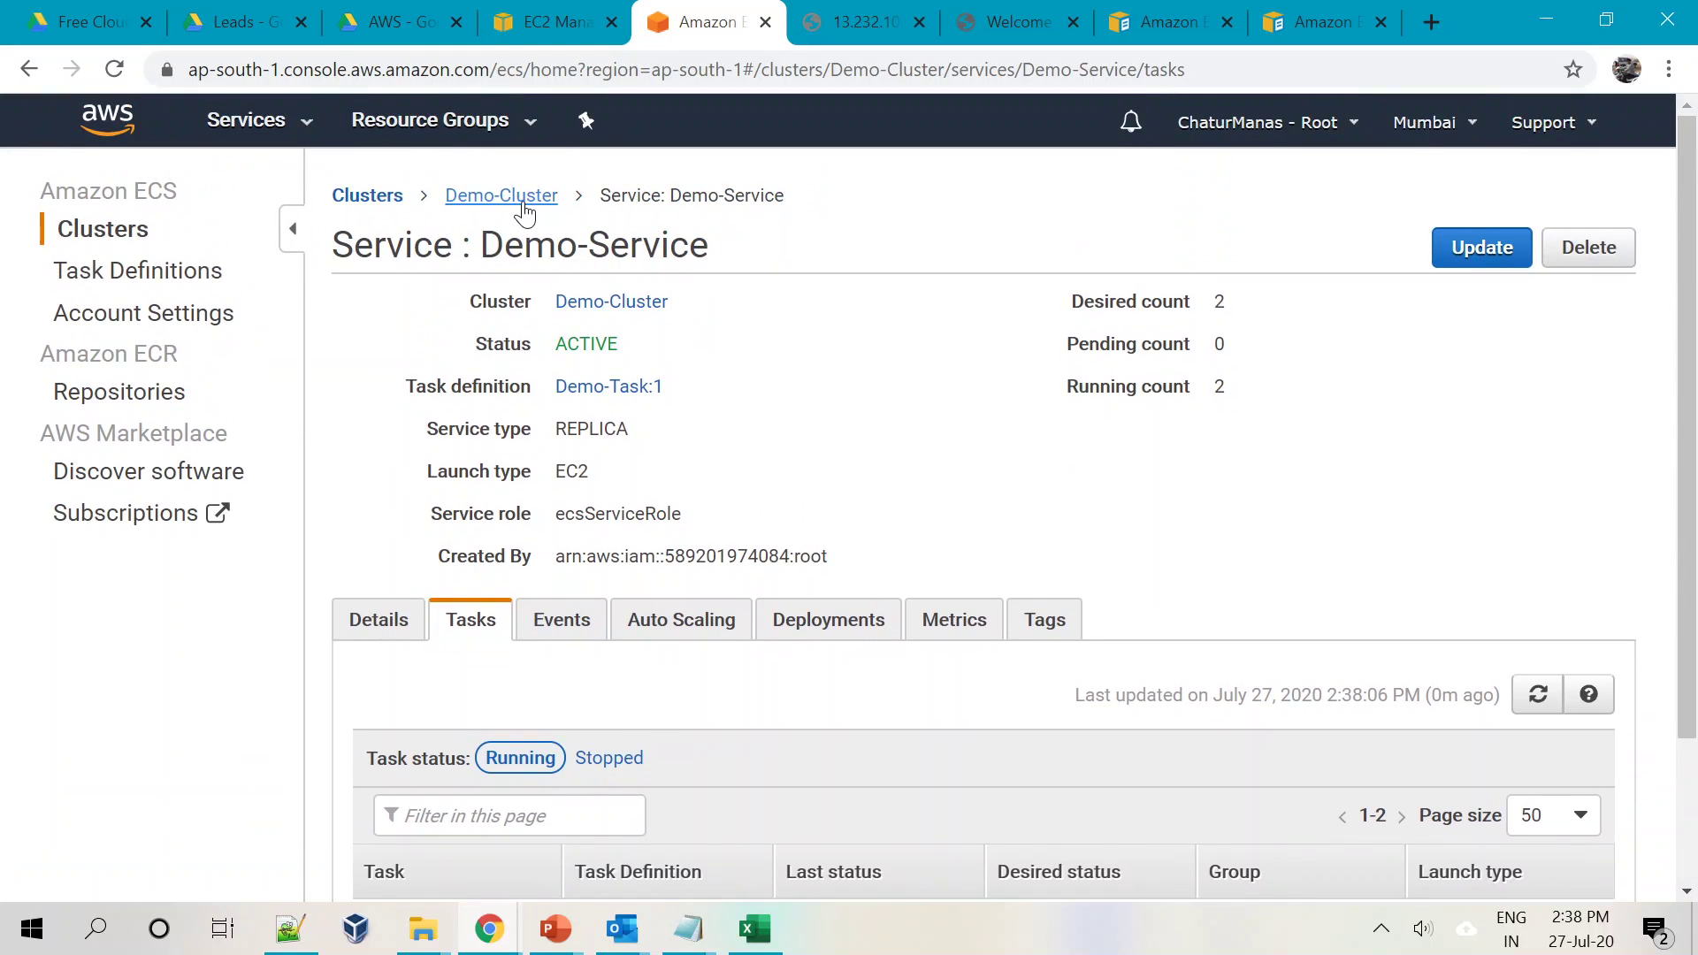
# Inspect the services, tasks and ECS instances of Demo-Cluster, and return to its list of services
pyautogui.click(485, 198)
pyautogui.scroll(-3, 557, 681)
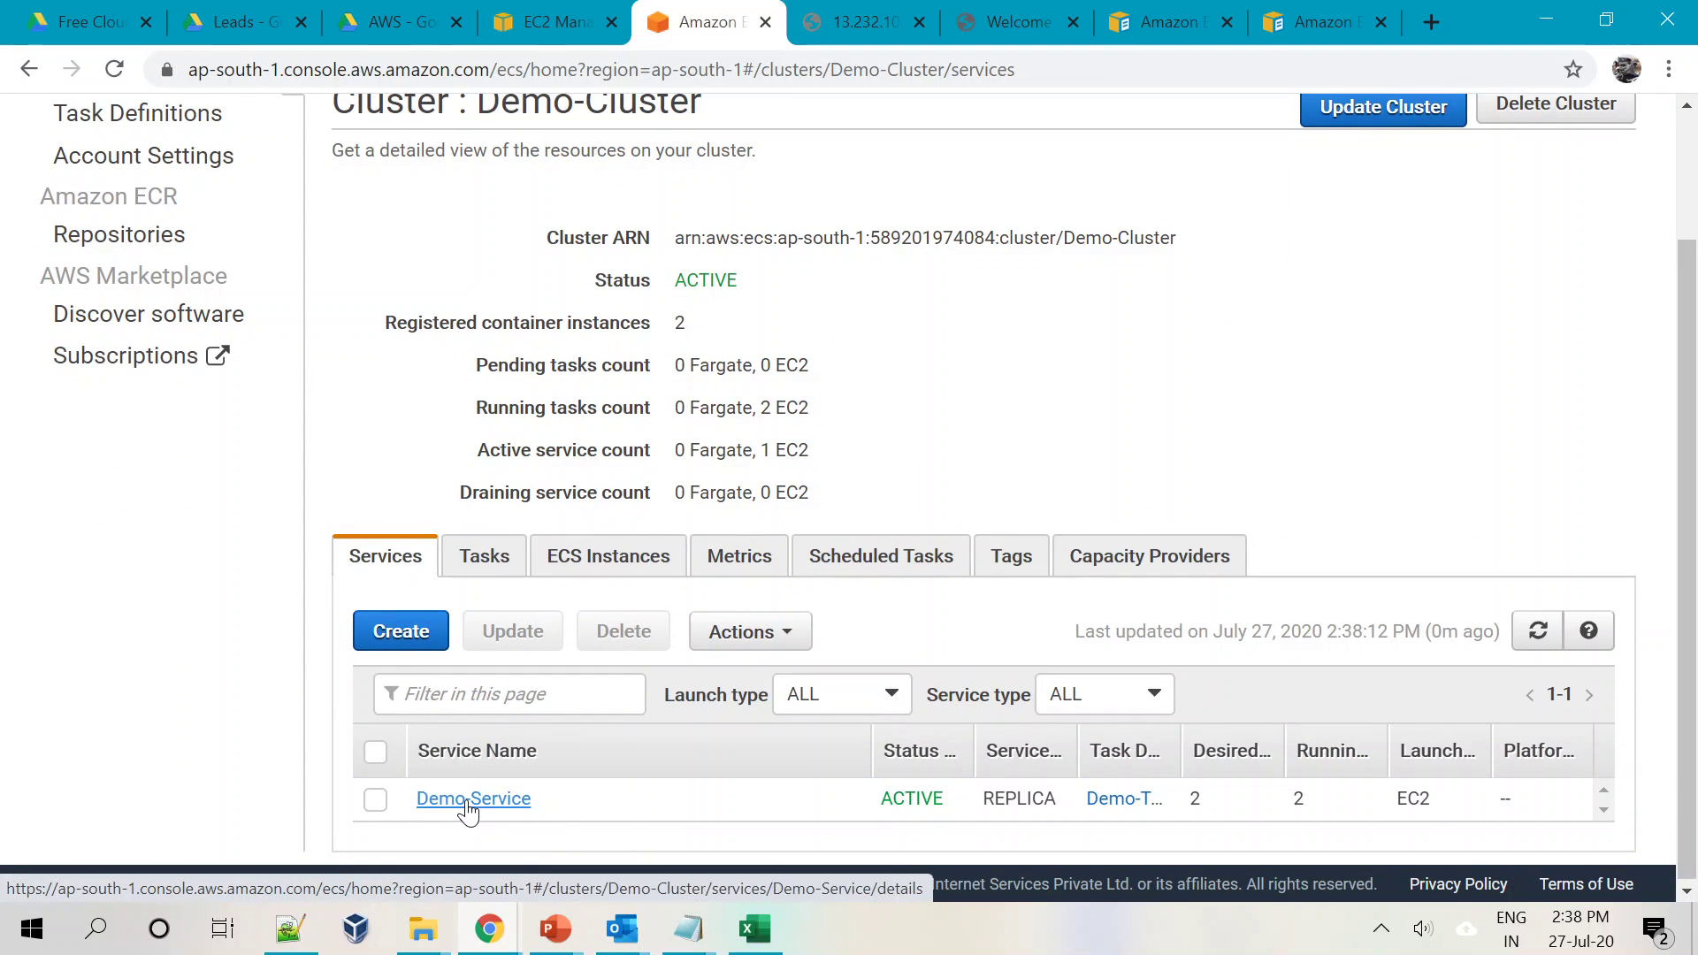
pyautogui.click(485, 558)
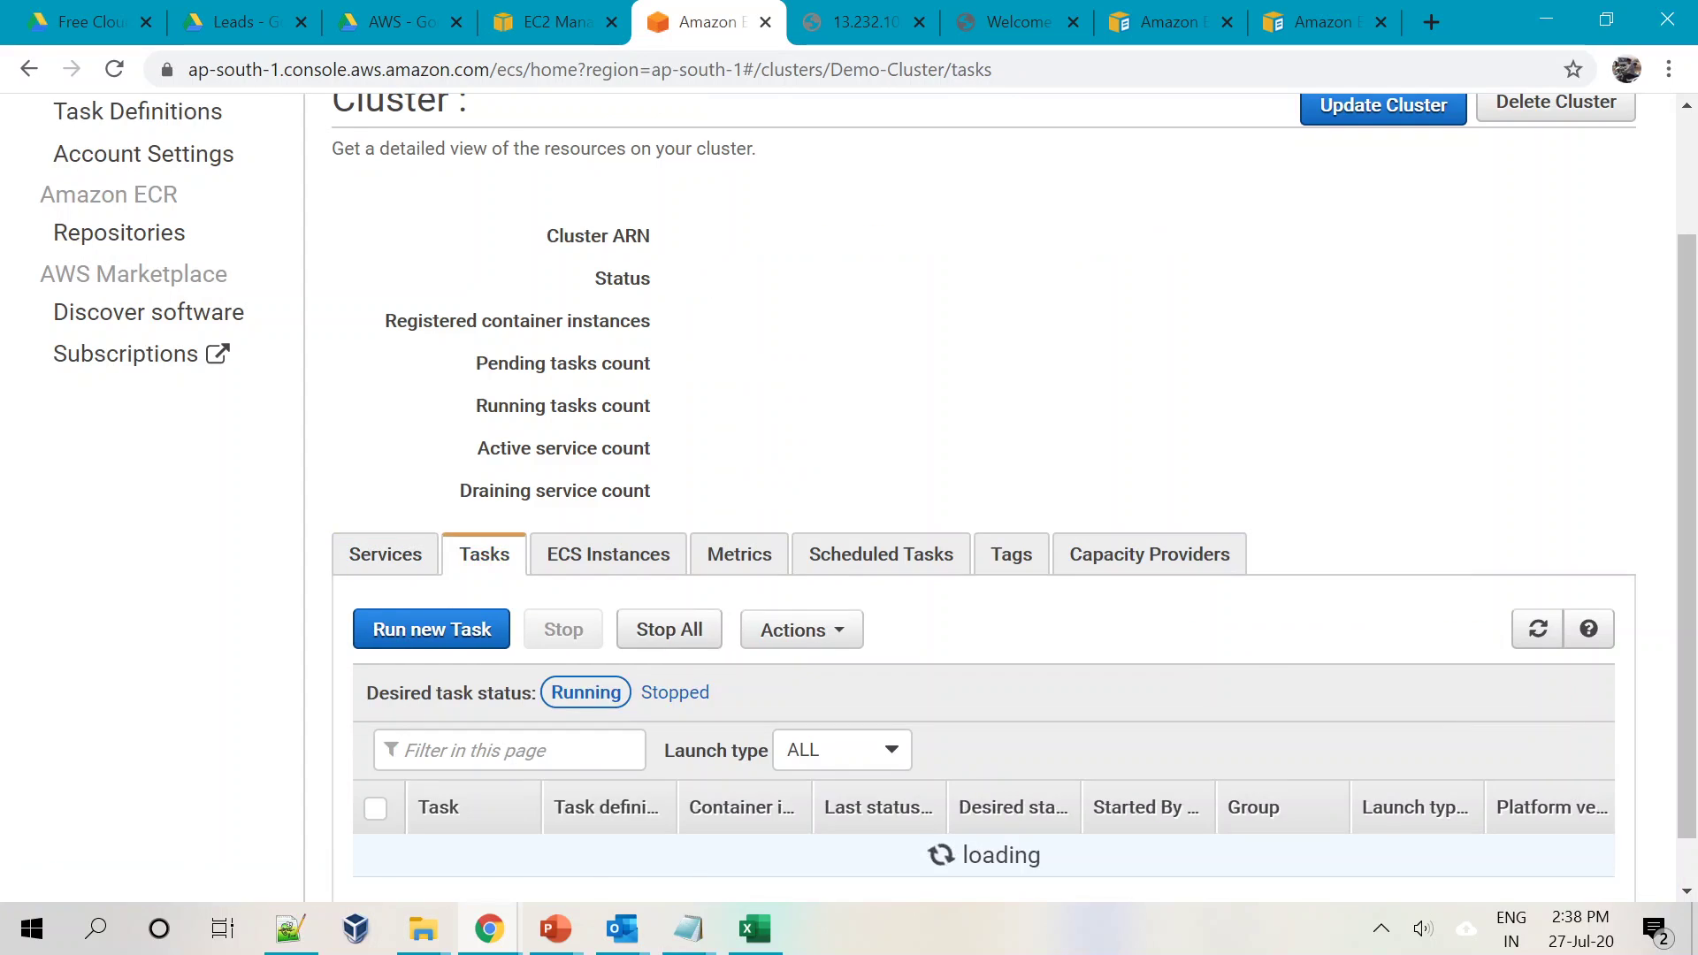
pyautogui.scroll(-1, 672, 765)
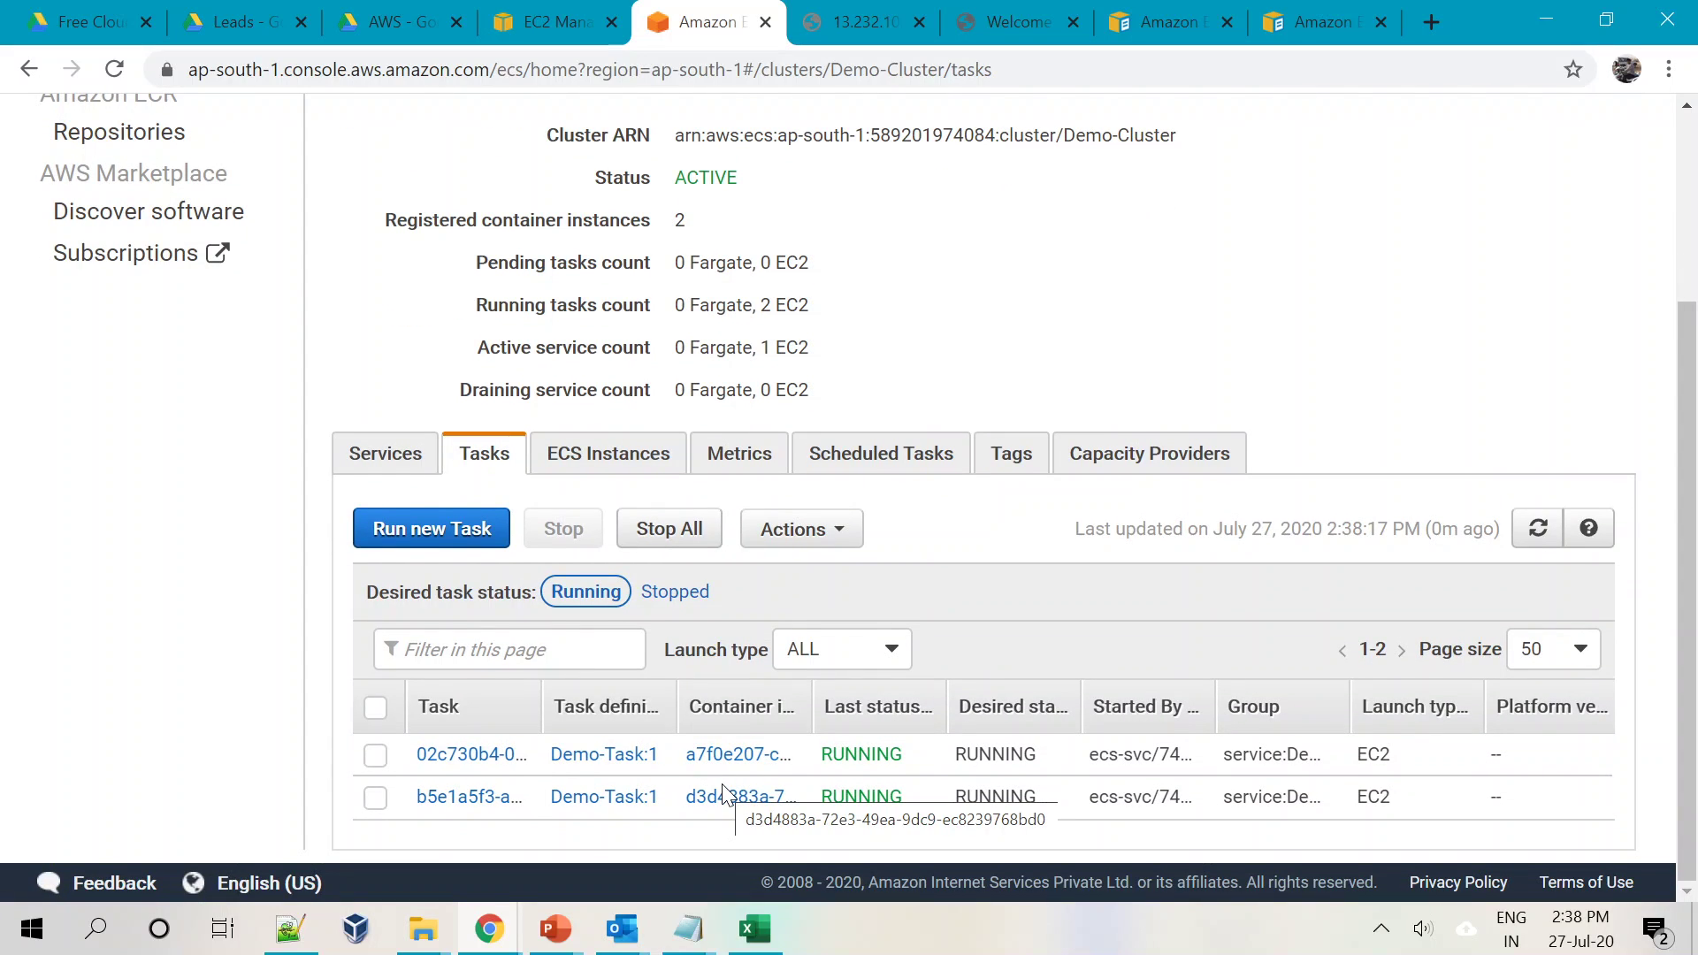
pyautogui.click(610, 451)
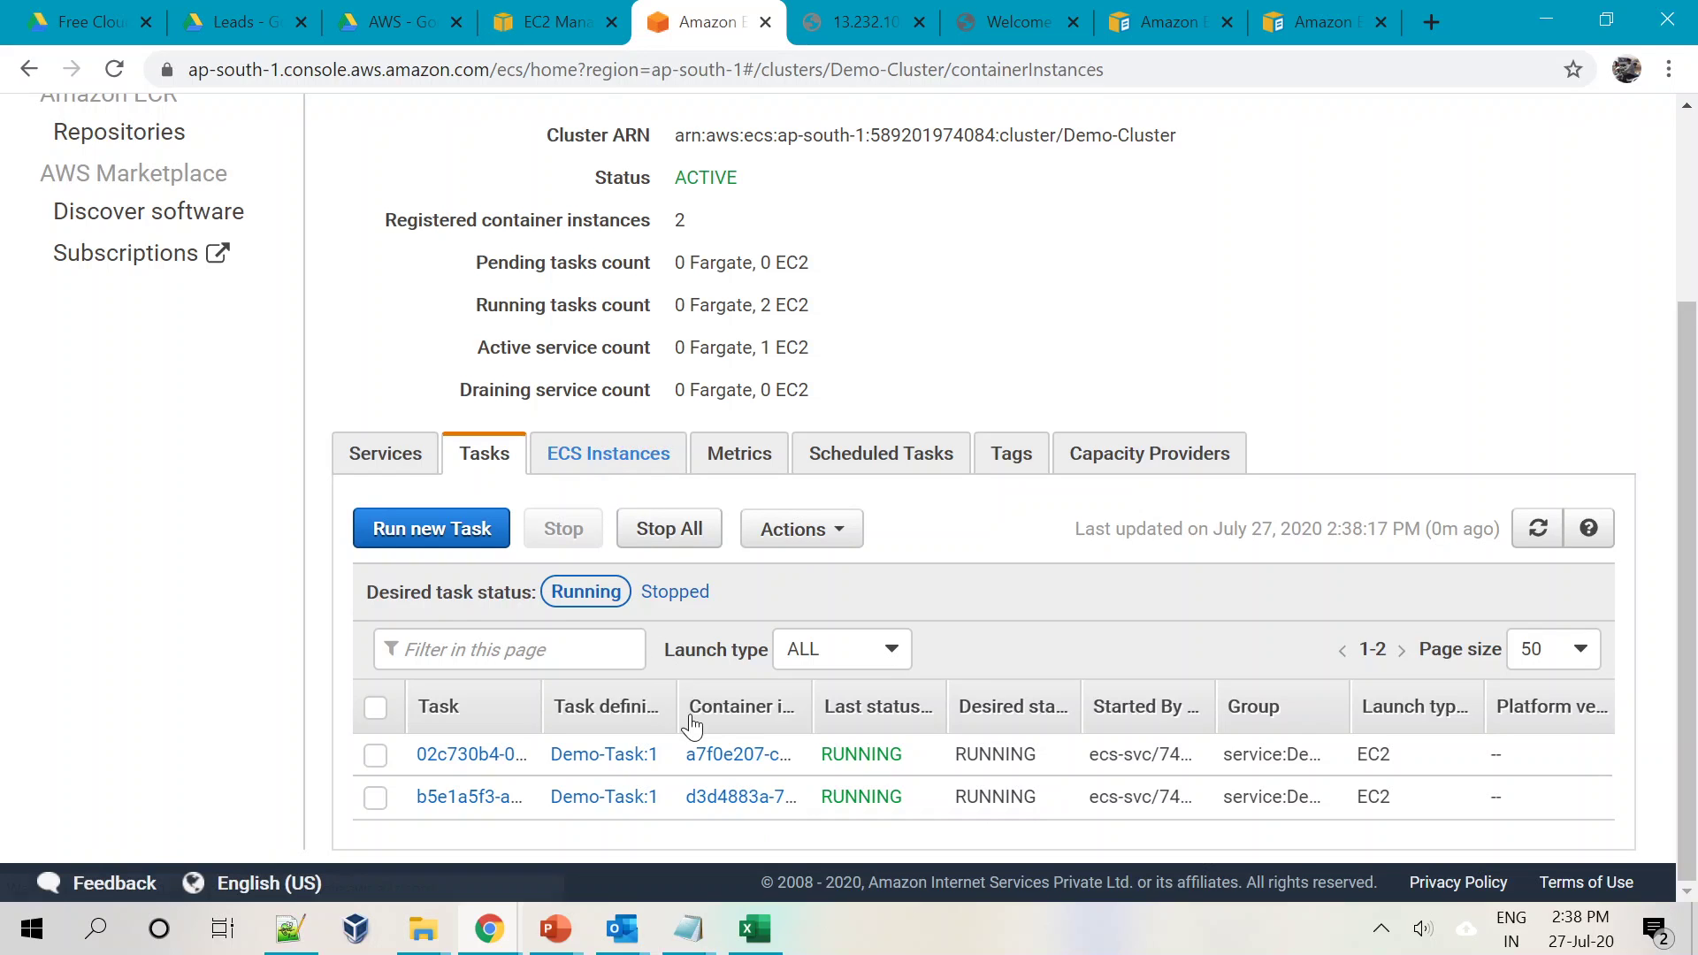
pyautogui.scroll(-1, 765, 812)
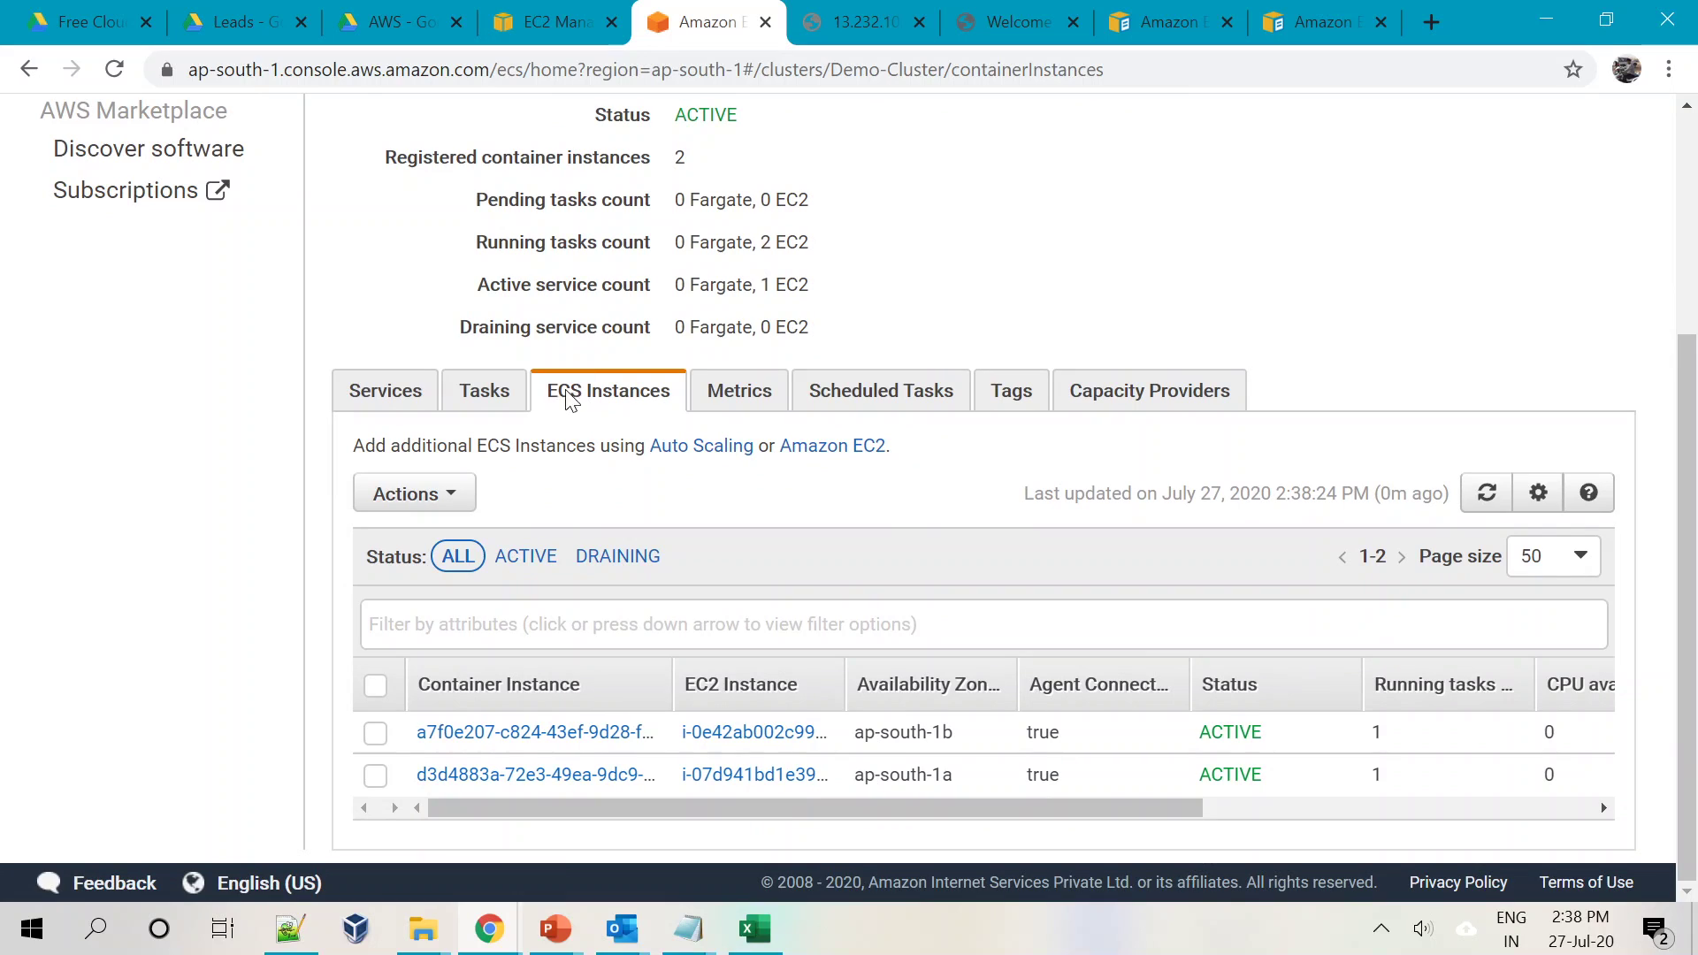
pyautogui.click(405, 398)
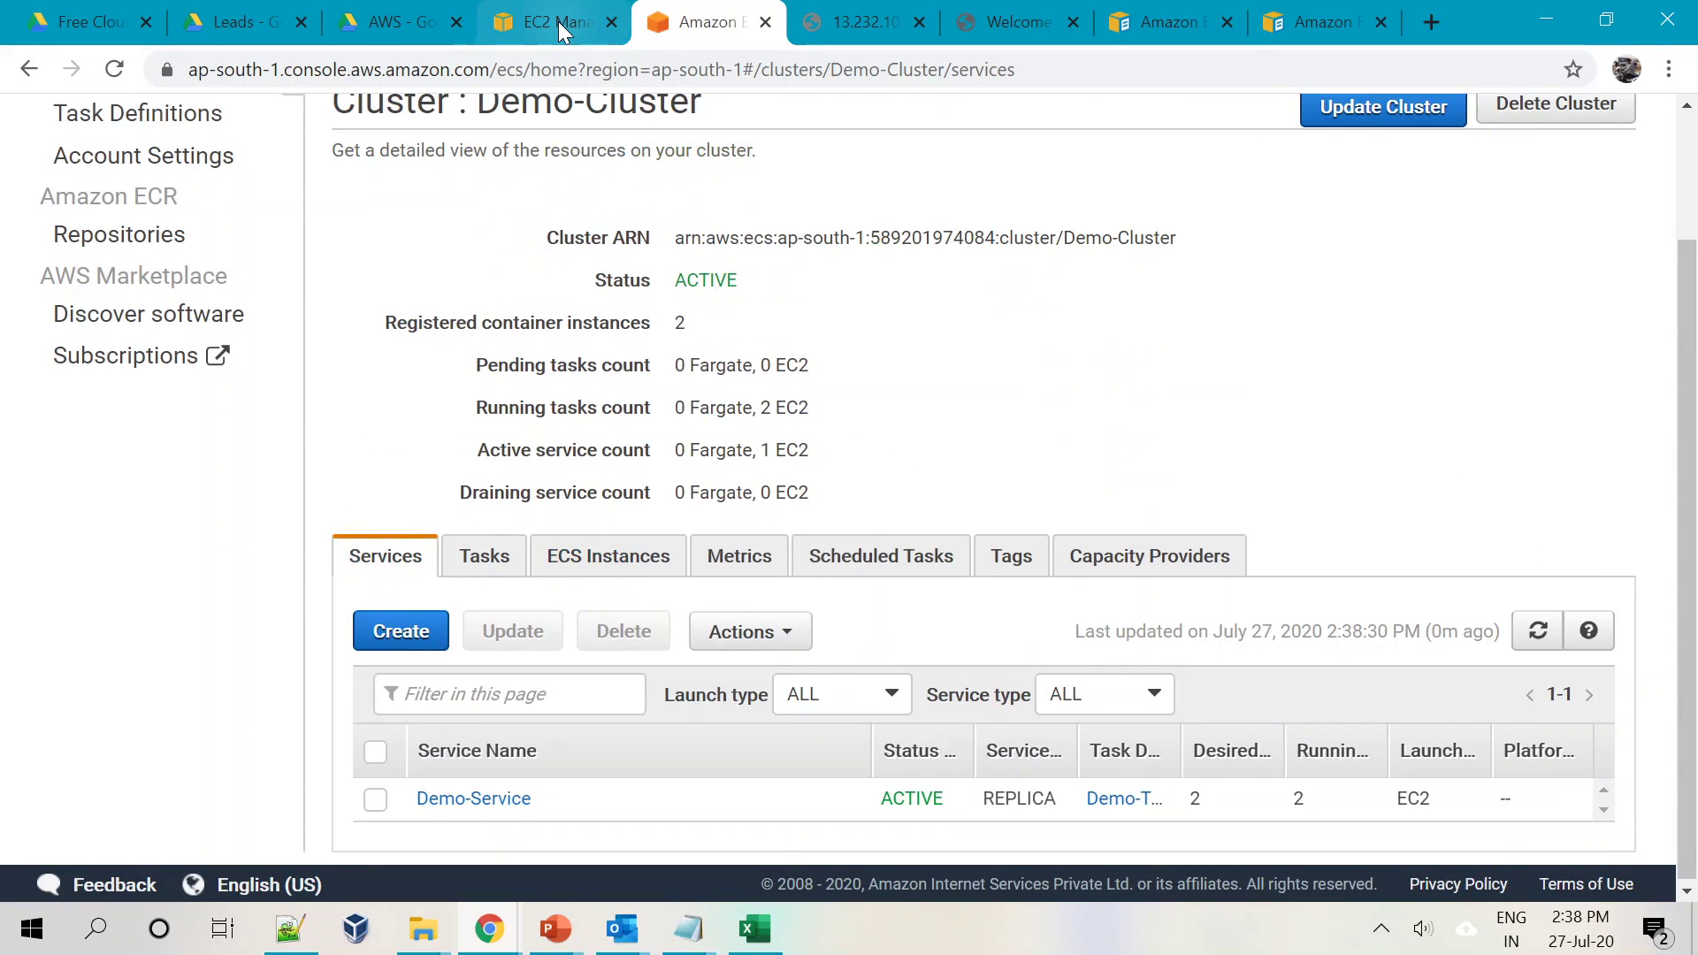
# Check the EC2 instances of Demo-Cluster and the Demo-LB load balancer in the EC2 console
pyautogui.click(559, 21)
pyautogui.moveTo(310, 588); pyautogui.dragTo(300, 211)
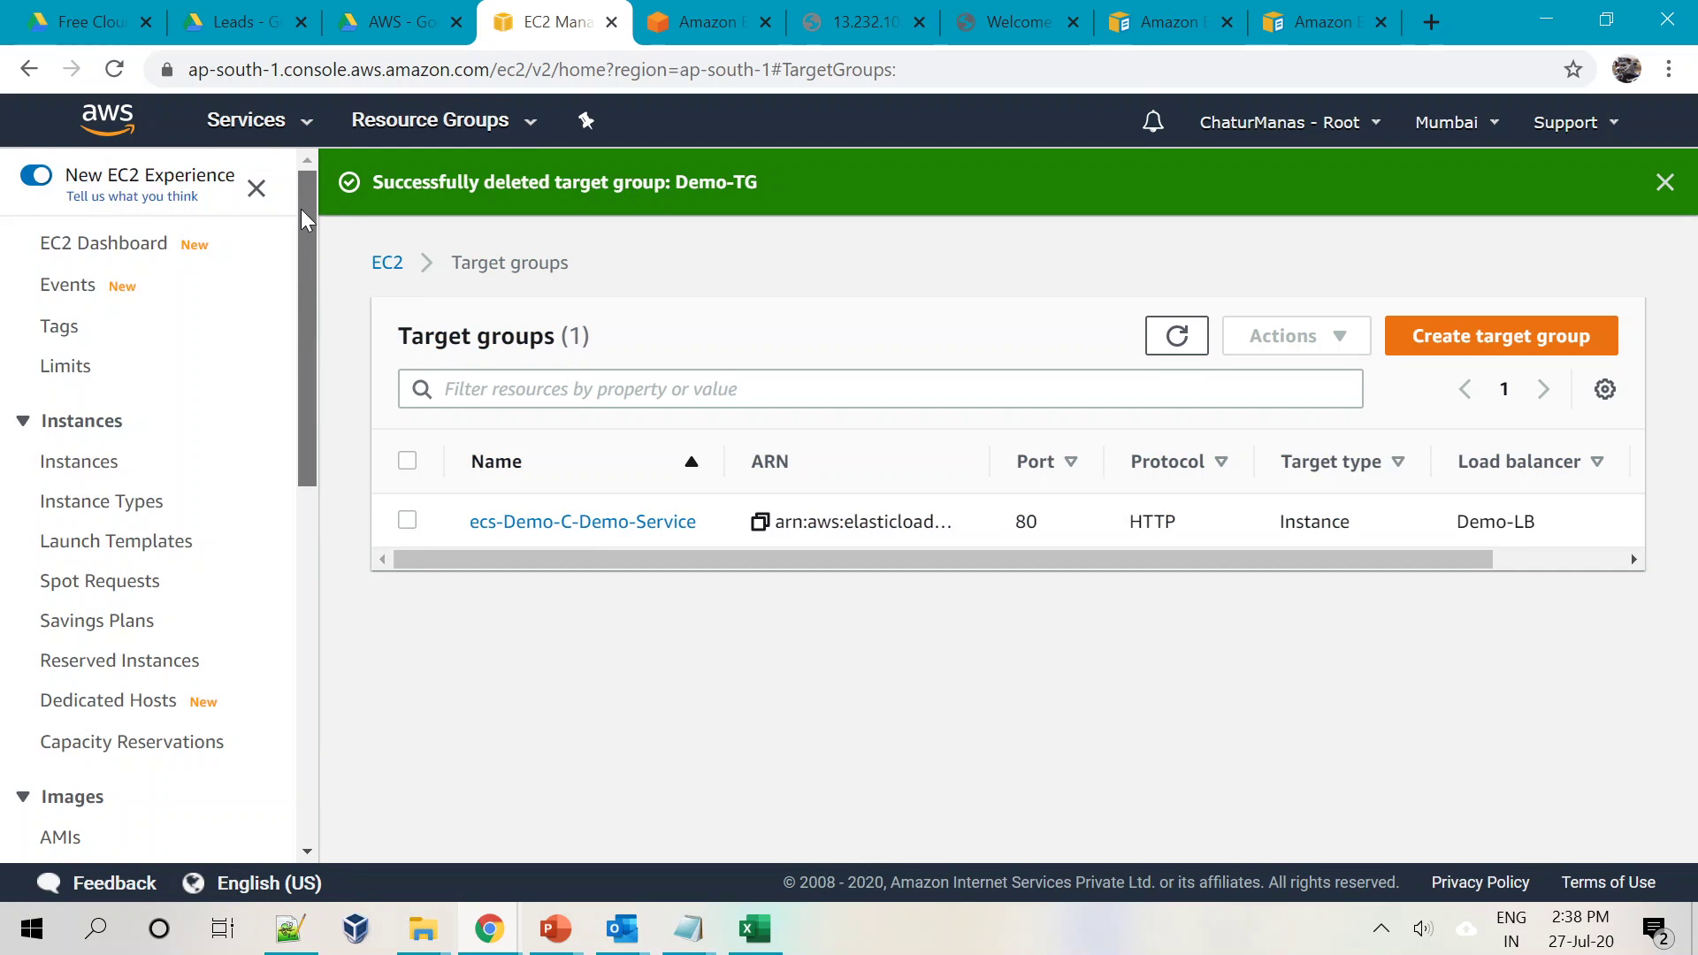
pyautogui.click(80, 461)
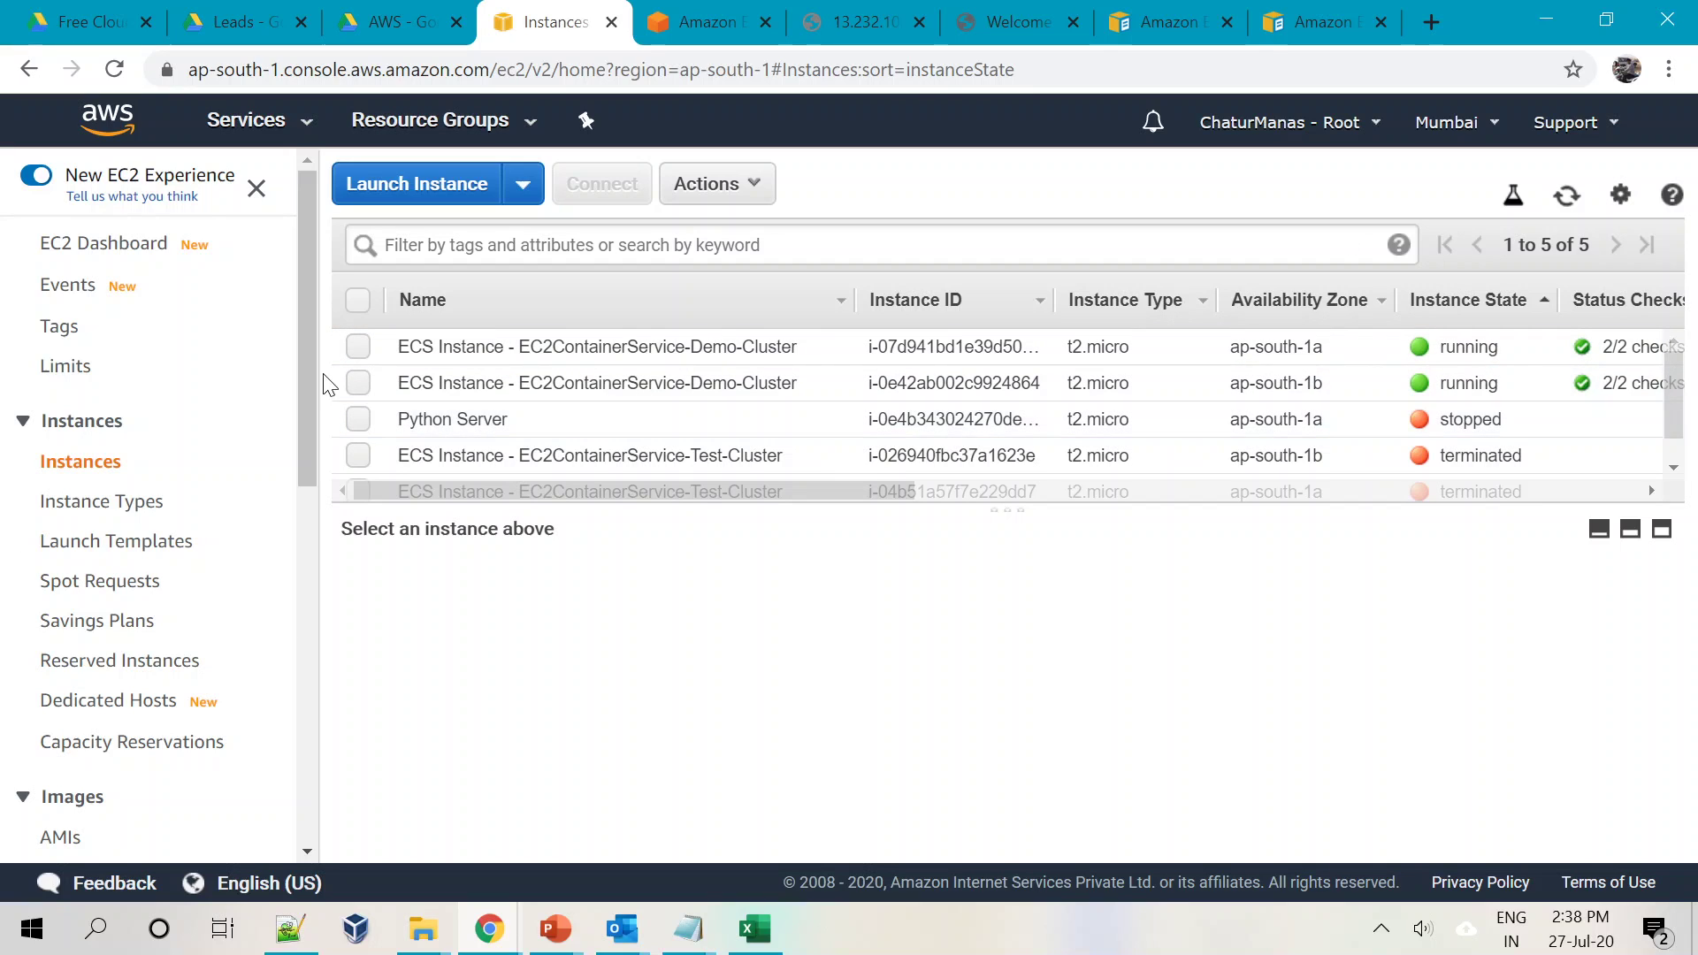
pyautogui.moveTo(304, 404); pyautogui.dragTo(266, 739)
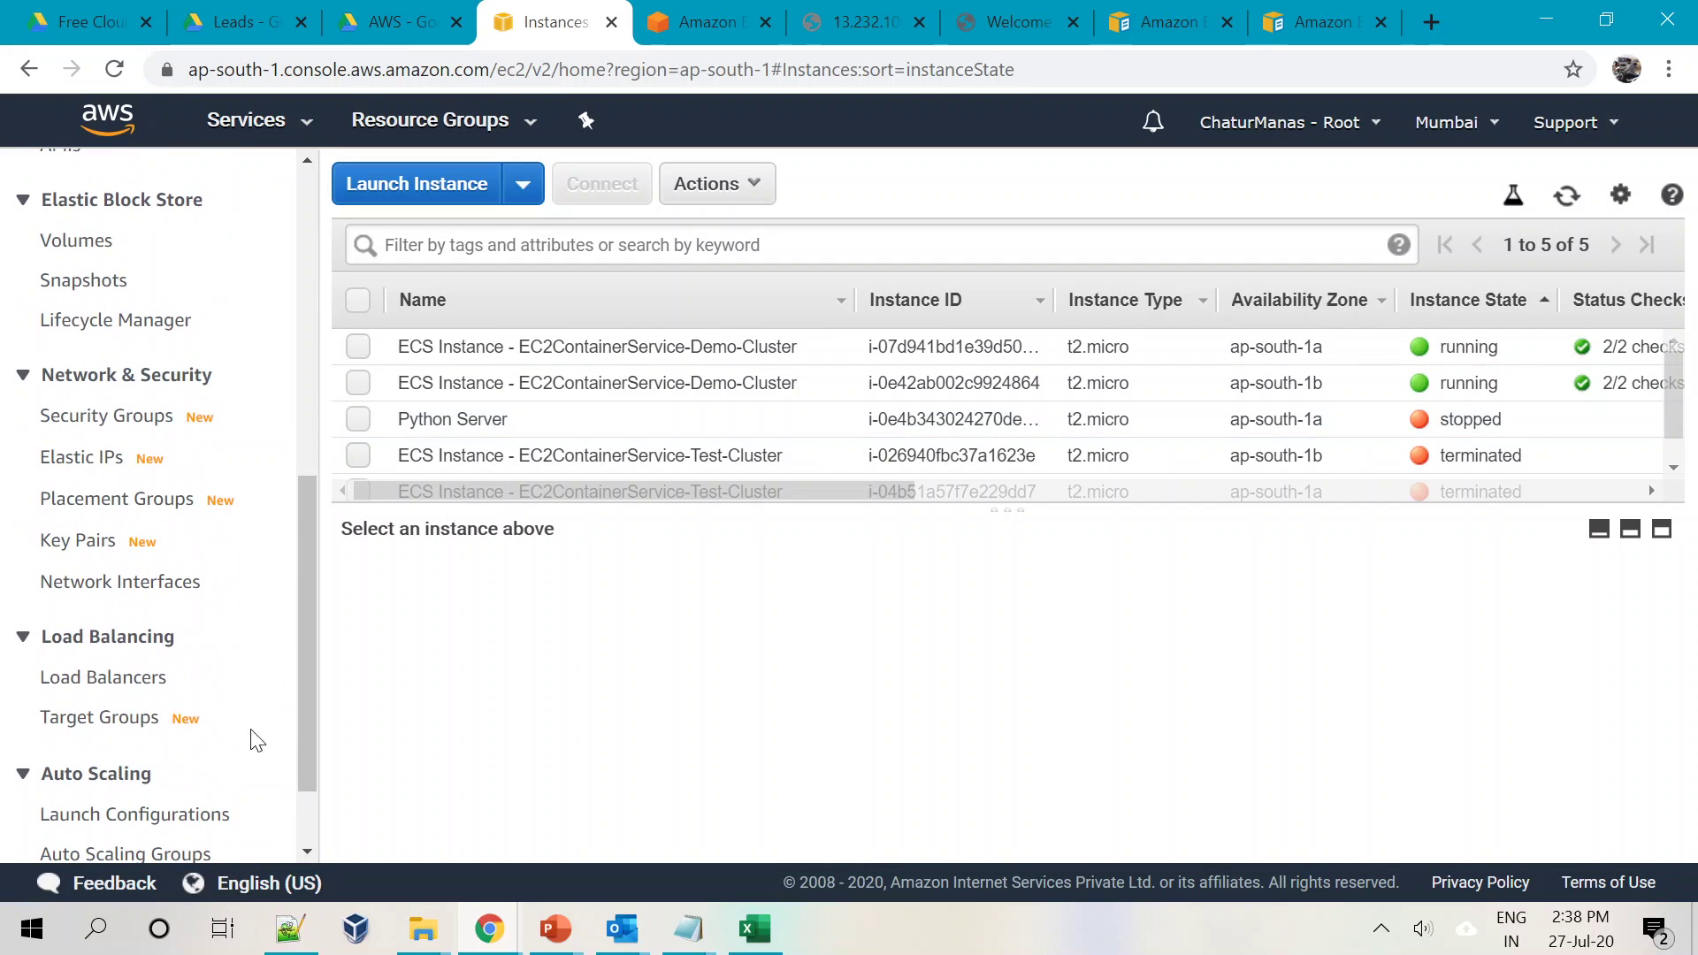
pyautogui.click(131, 686)
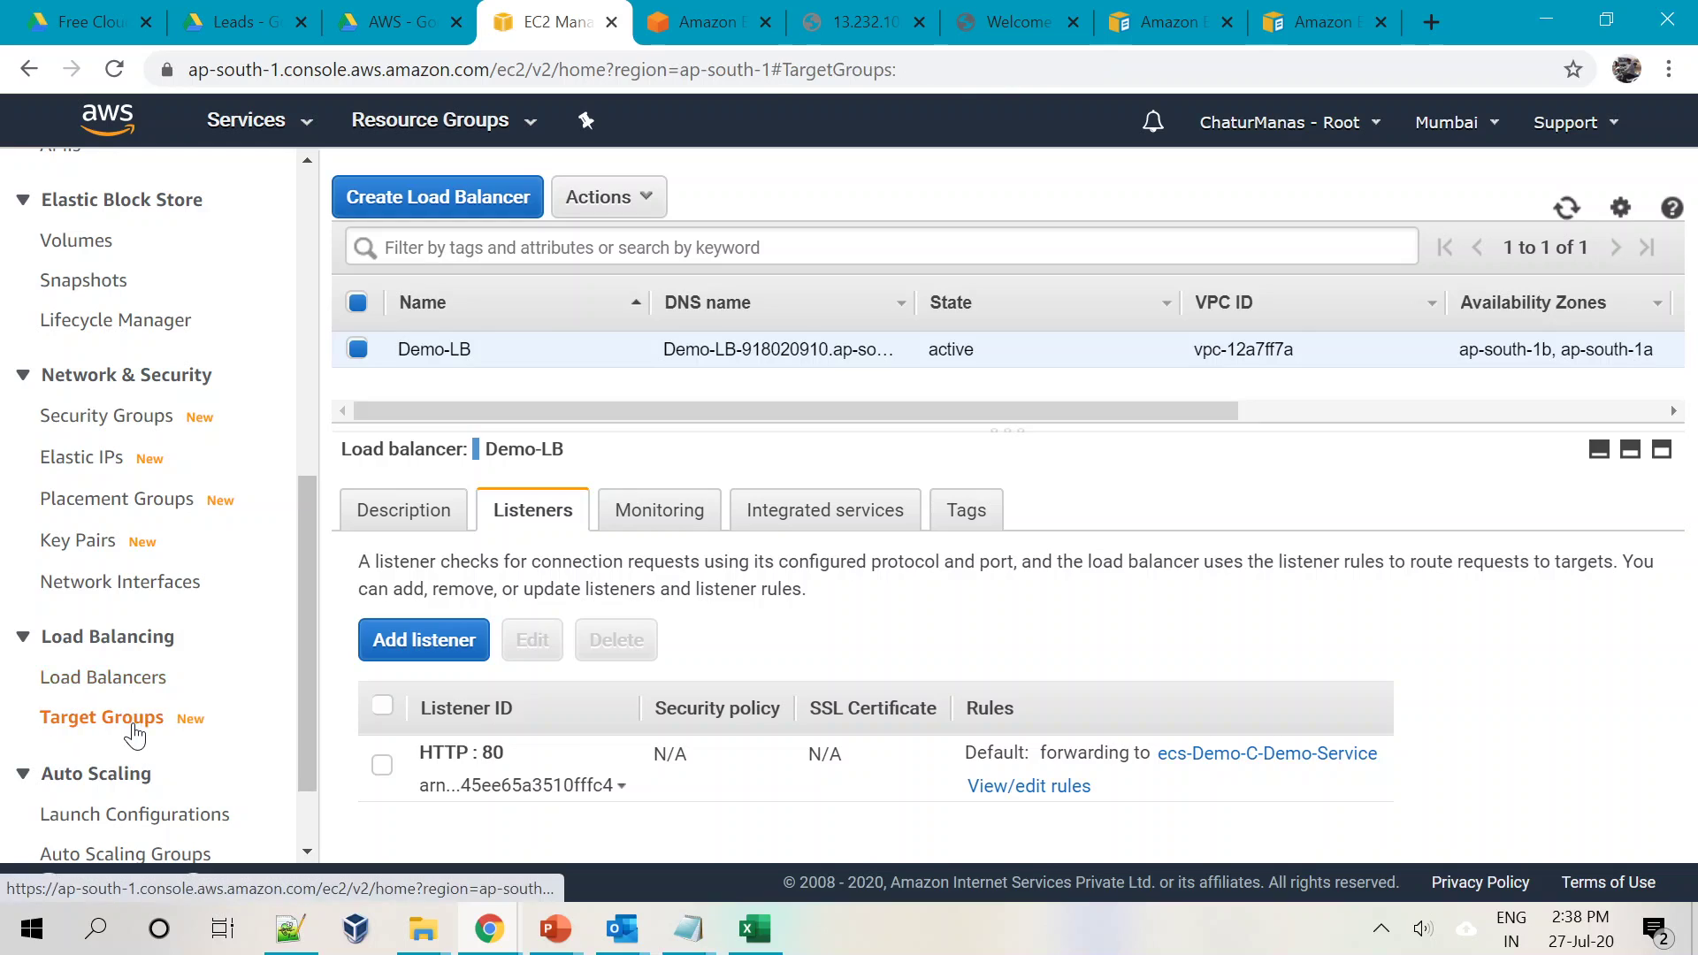
# Open the ecs-Demo-C-Demo-Service target group and check the status of its registered targets
pyautogui.click(99, 717)
pyautogui.click(626, 522)
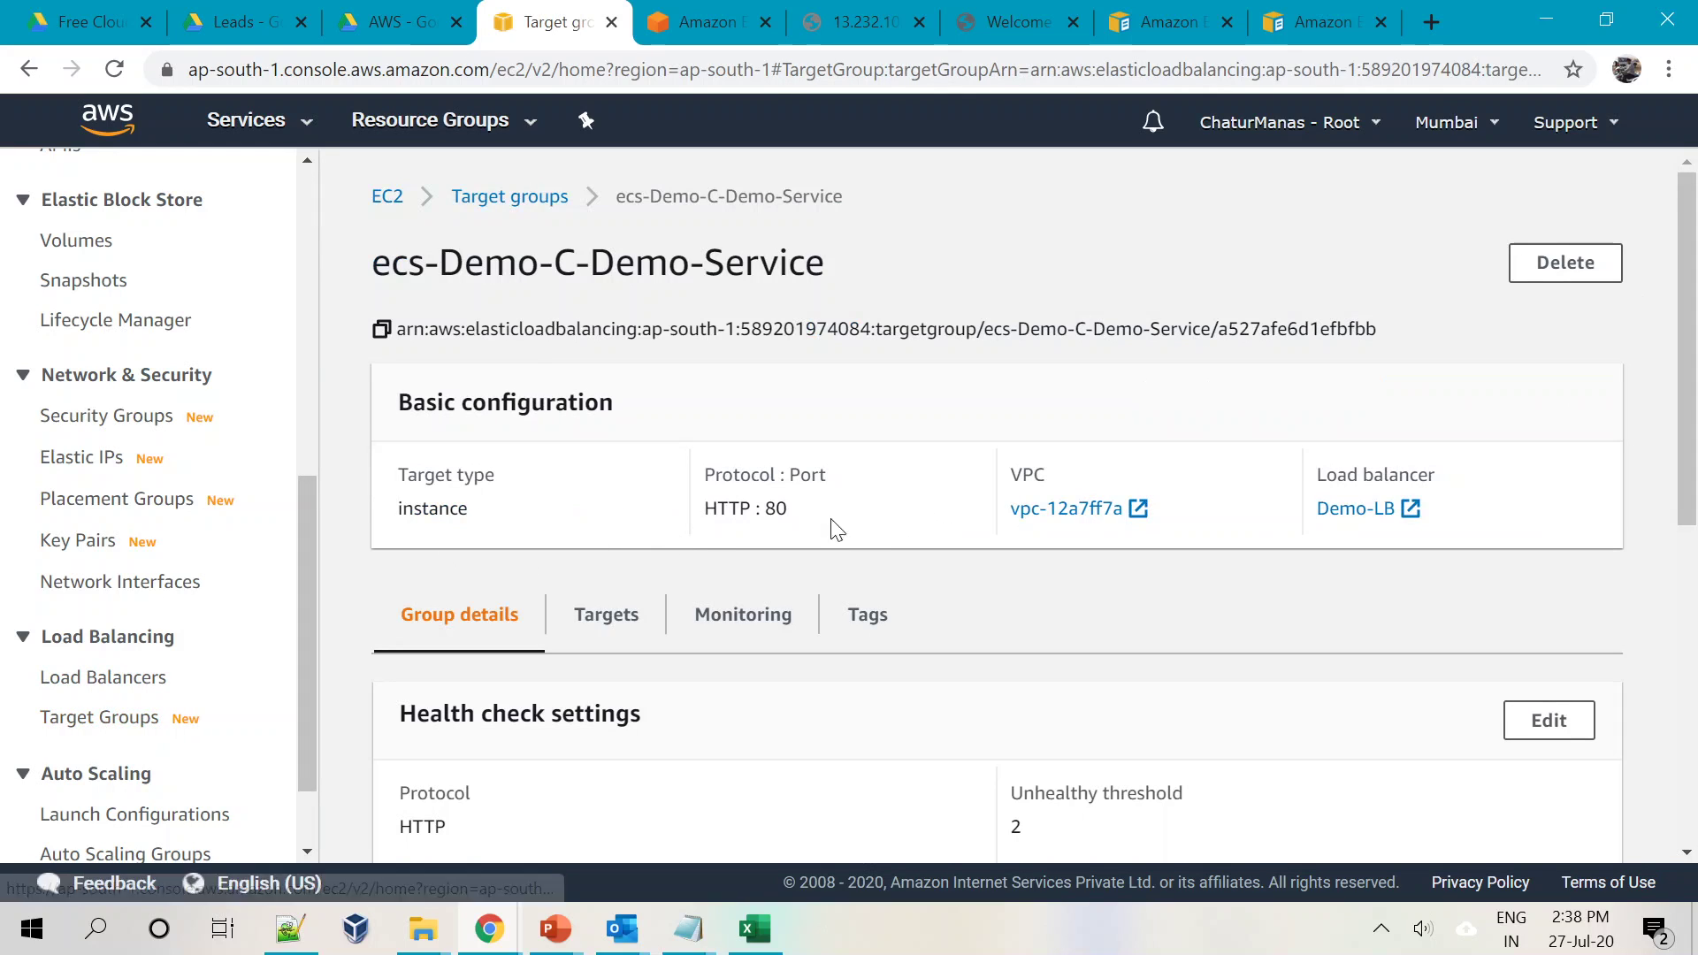
pyautogui.scroll(-3, 491, 371)
pyautogui.click(602, 363)
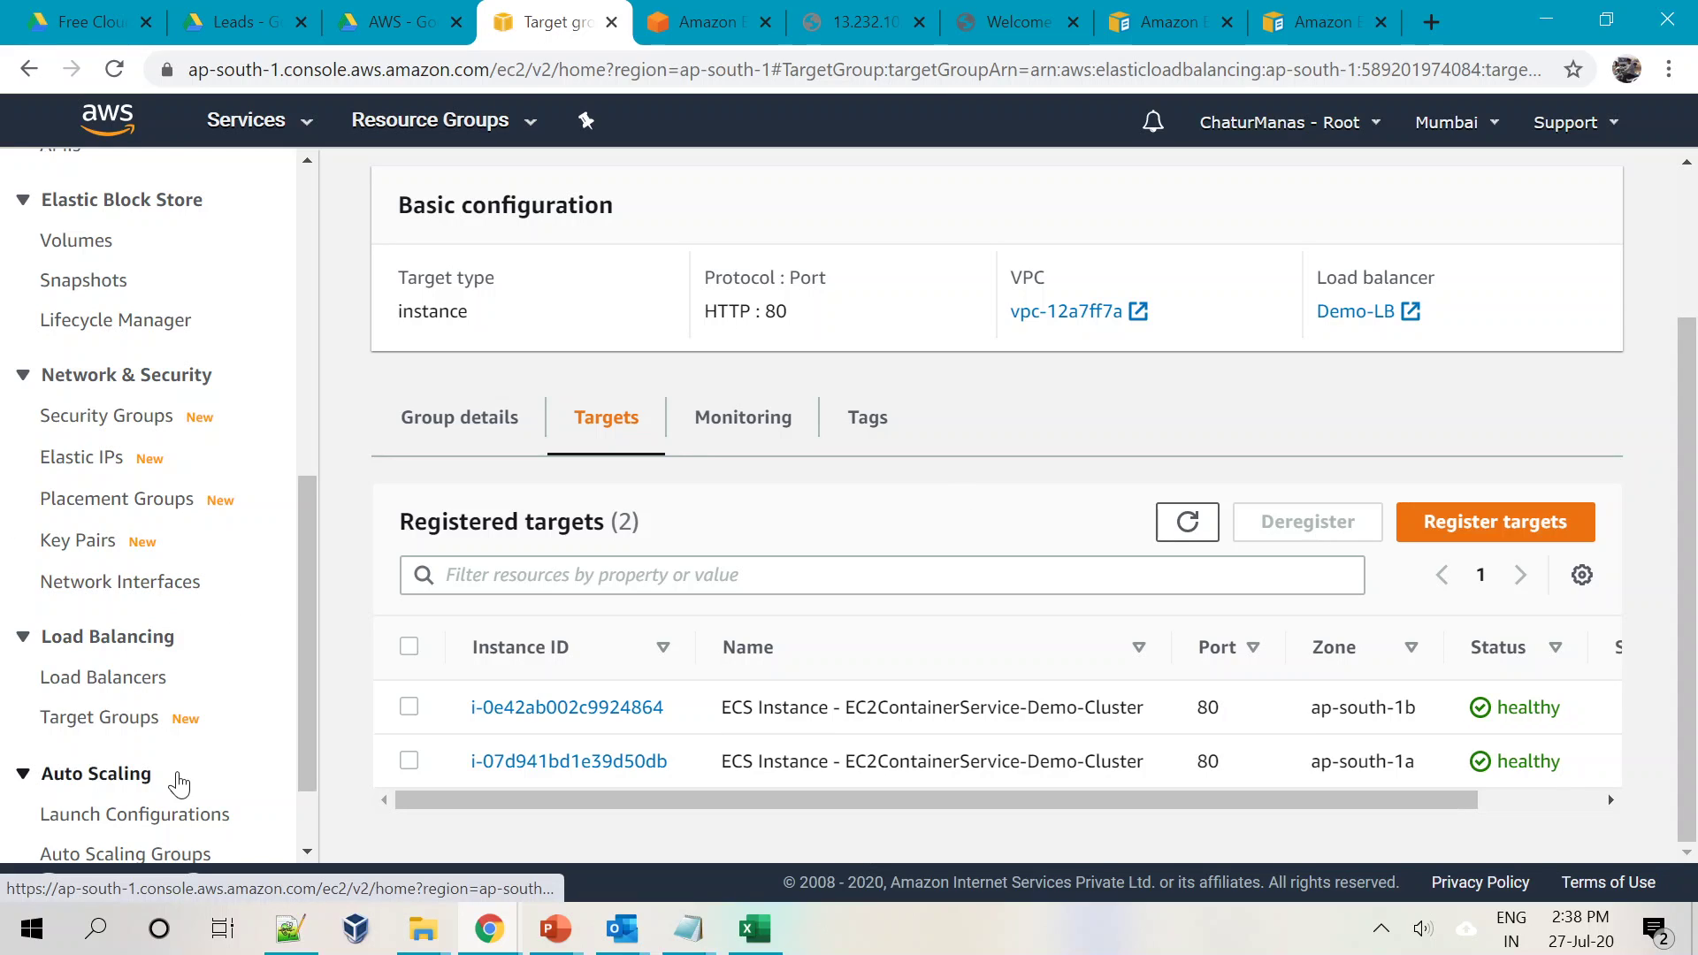
# Open the EC2ContainerService-Demo-Cluster Auto Scaling group and view its capacity details
pyautogui.click(137, 851)
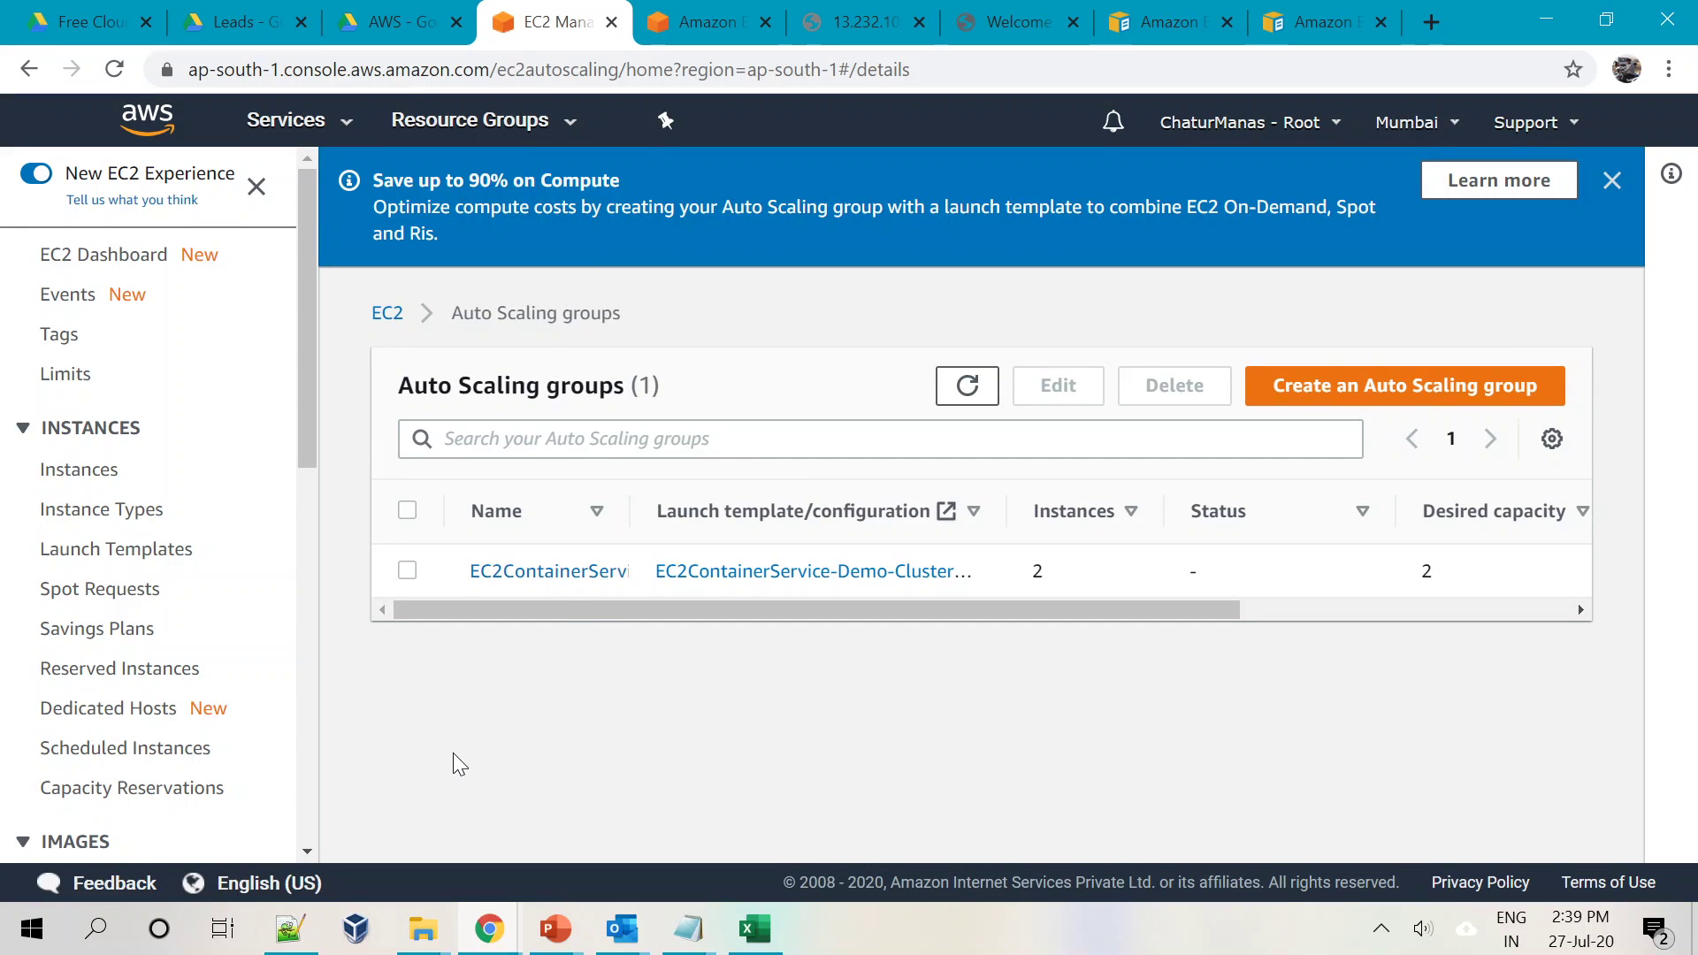
pyautogui.moveTo(634, 604); pyautogui.dragTo(315, 624)
pyautogui.click(530, 572)
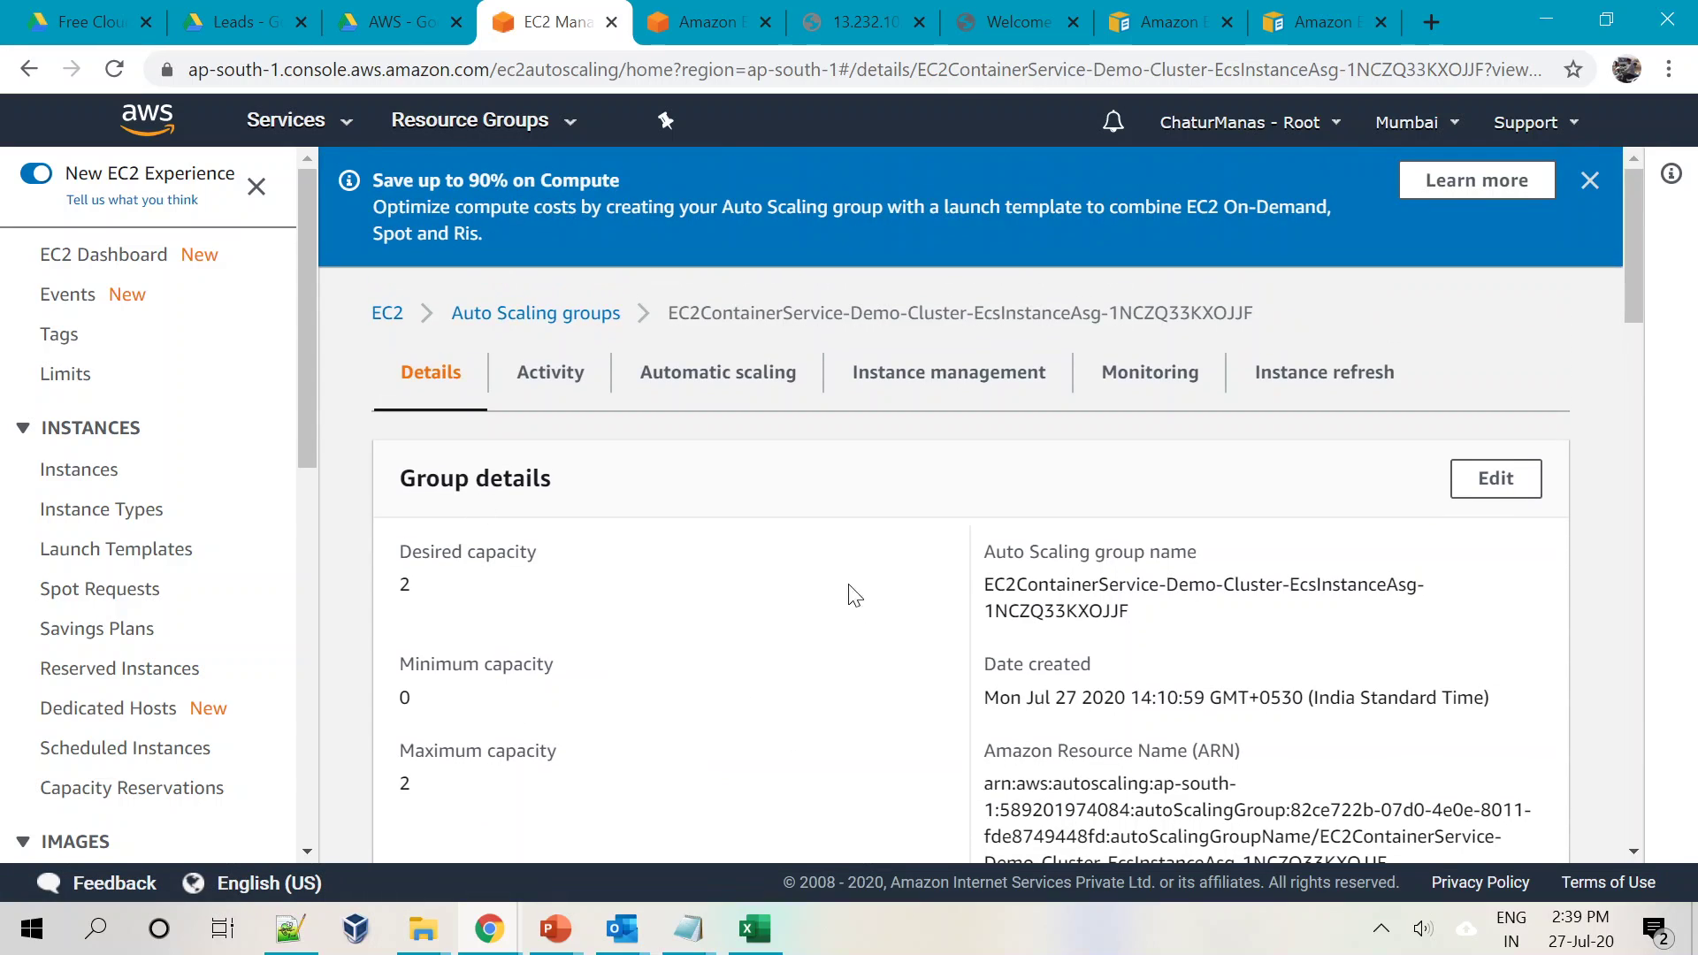
# Switch to PowerPoint, review the EC2 instances and availability zones in the slide 2 diagram, and return to Chrome
pyautogui.moveTo(555, 929)
pyautogui.click(473, 796)
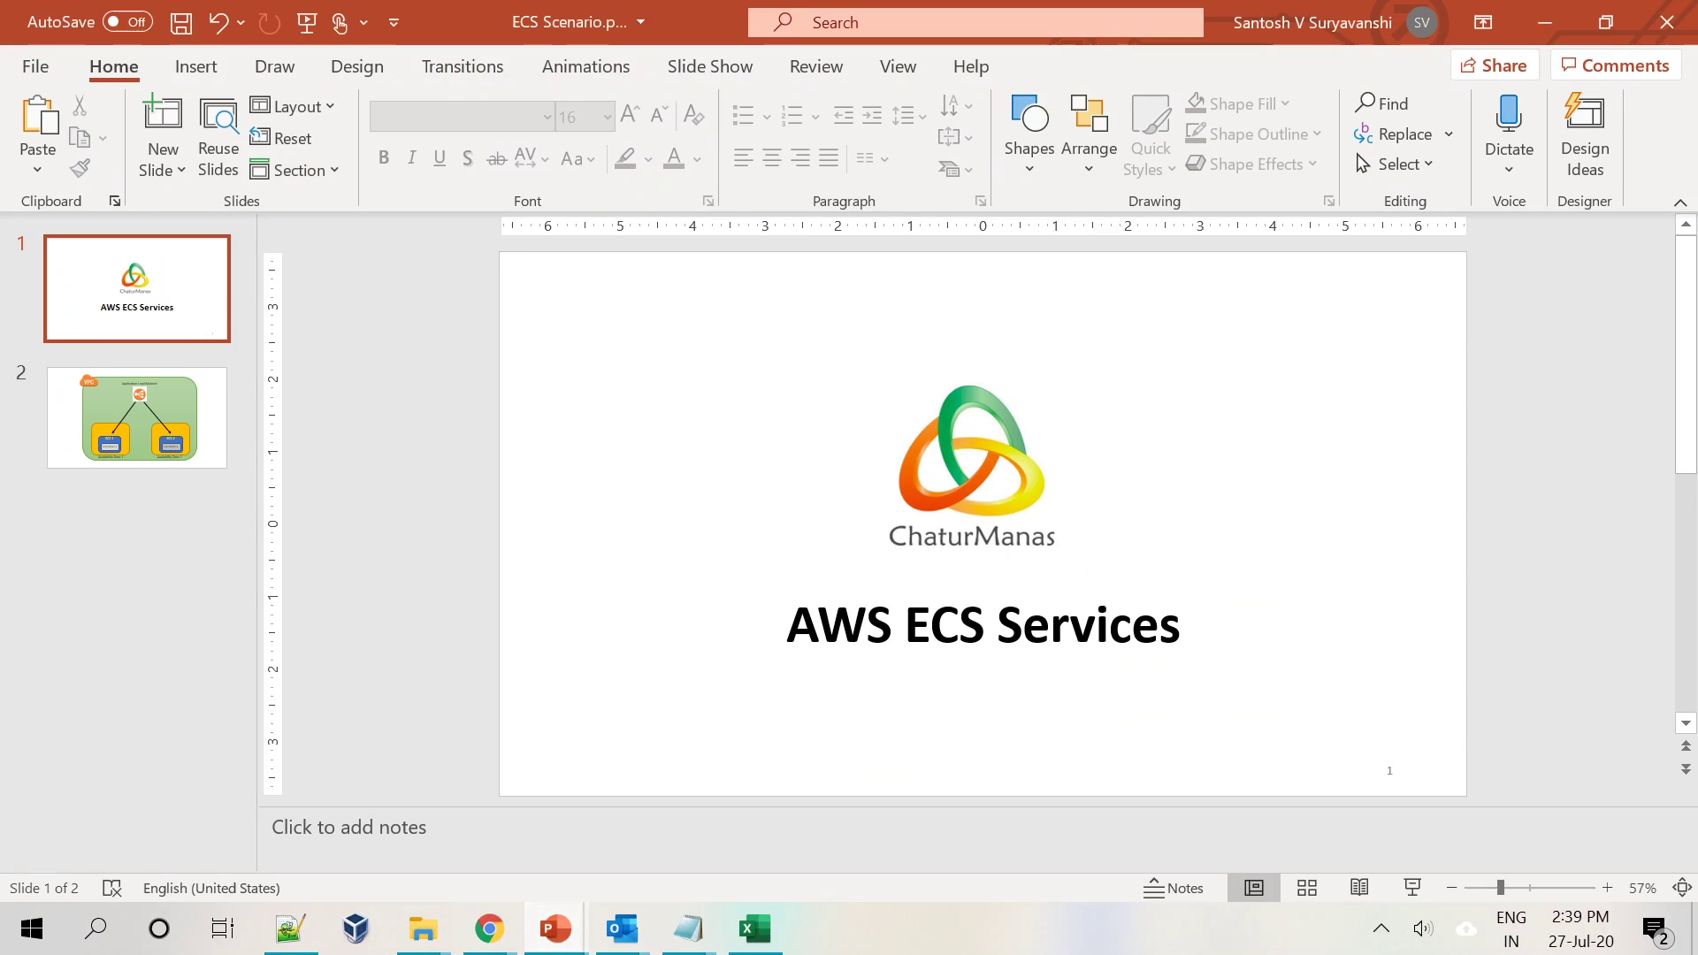
pyautogui.click(191, 463)
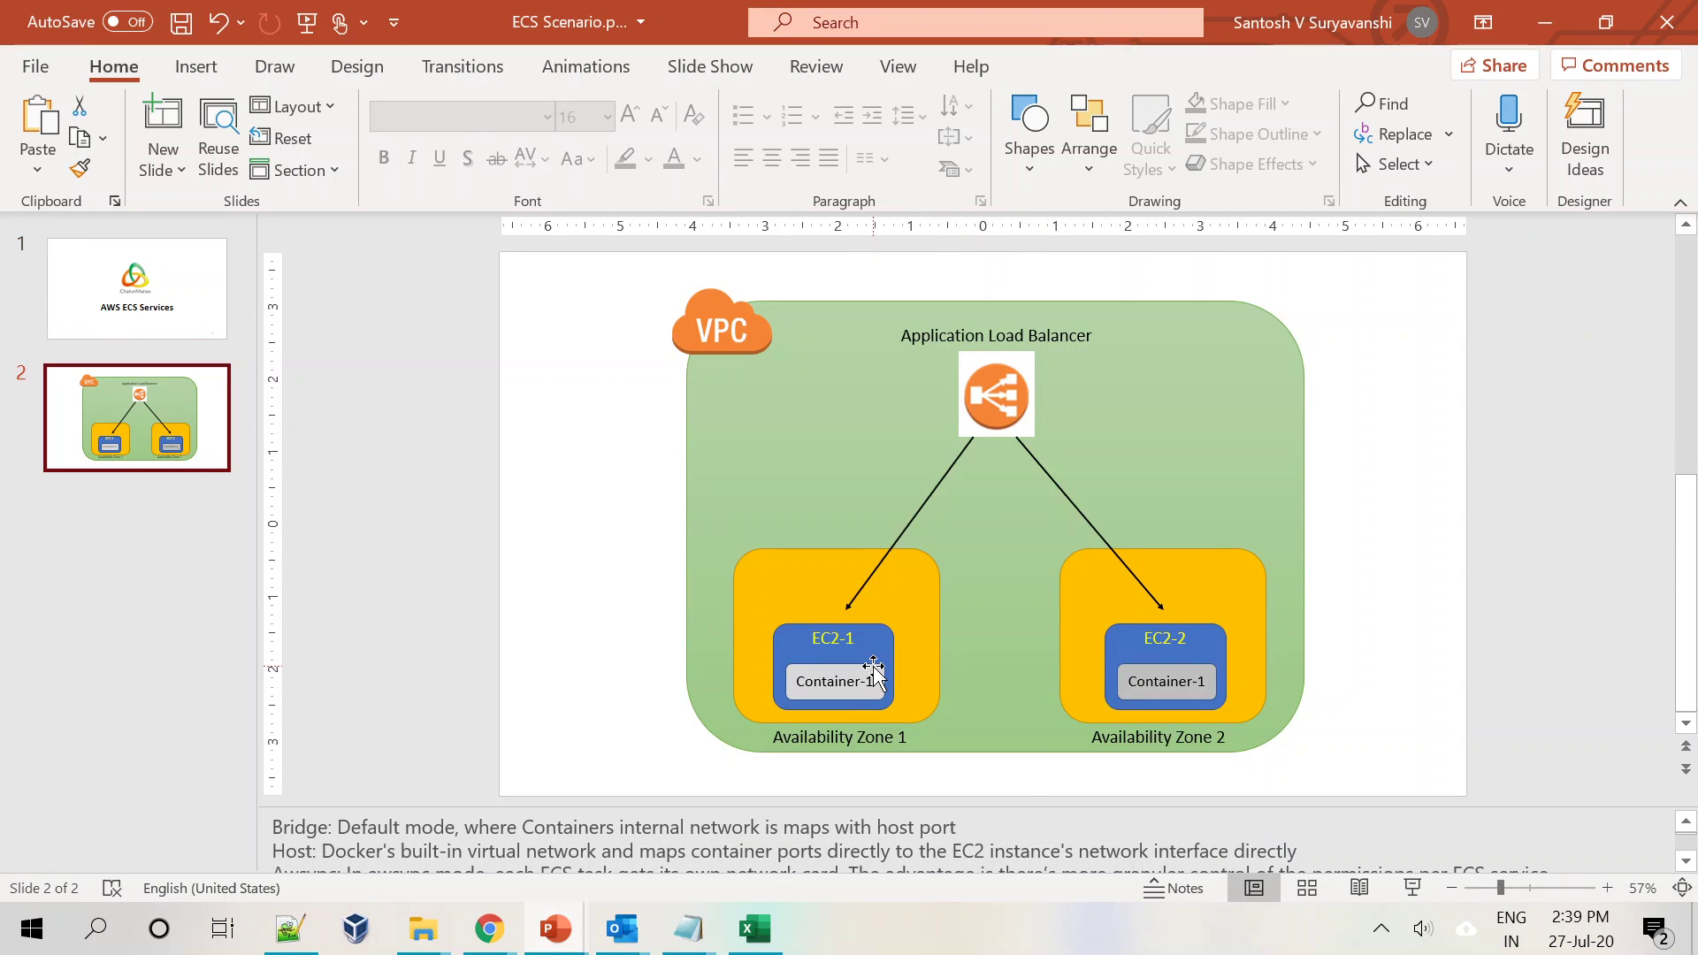
pyautogui.click(865, 677)
pyautogui.click(1123, 646)
pyautogui.click(892, 646)
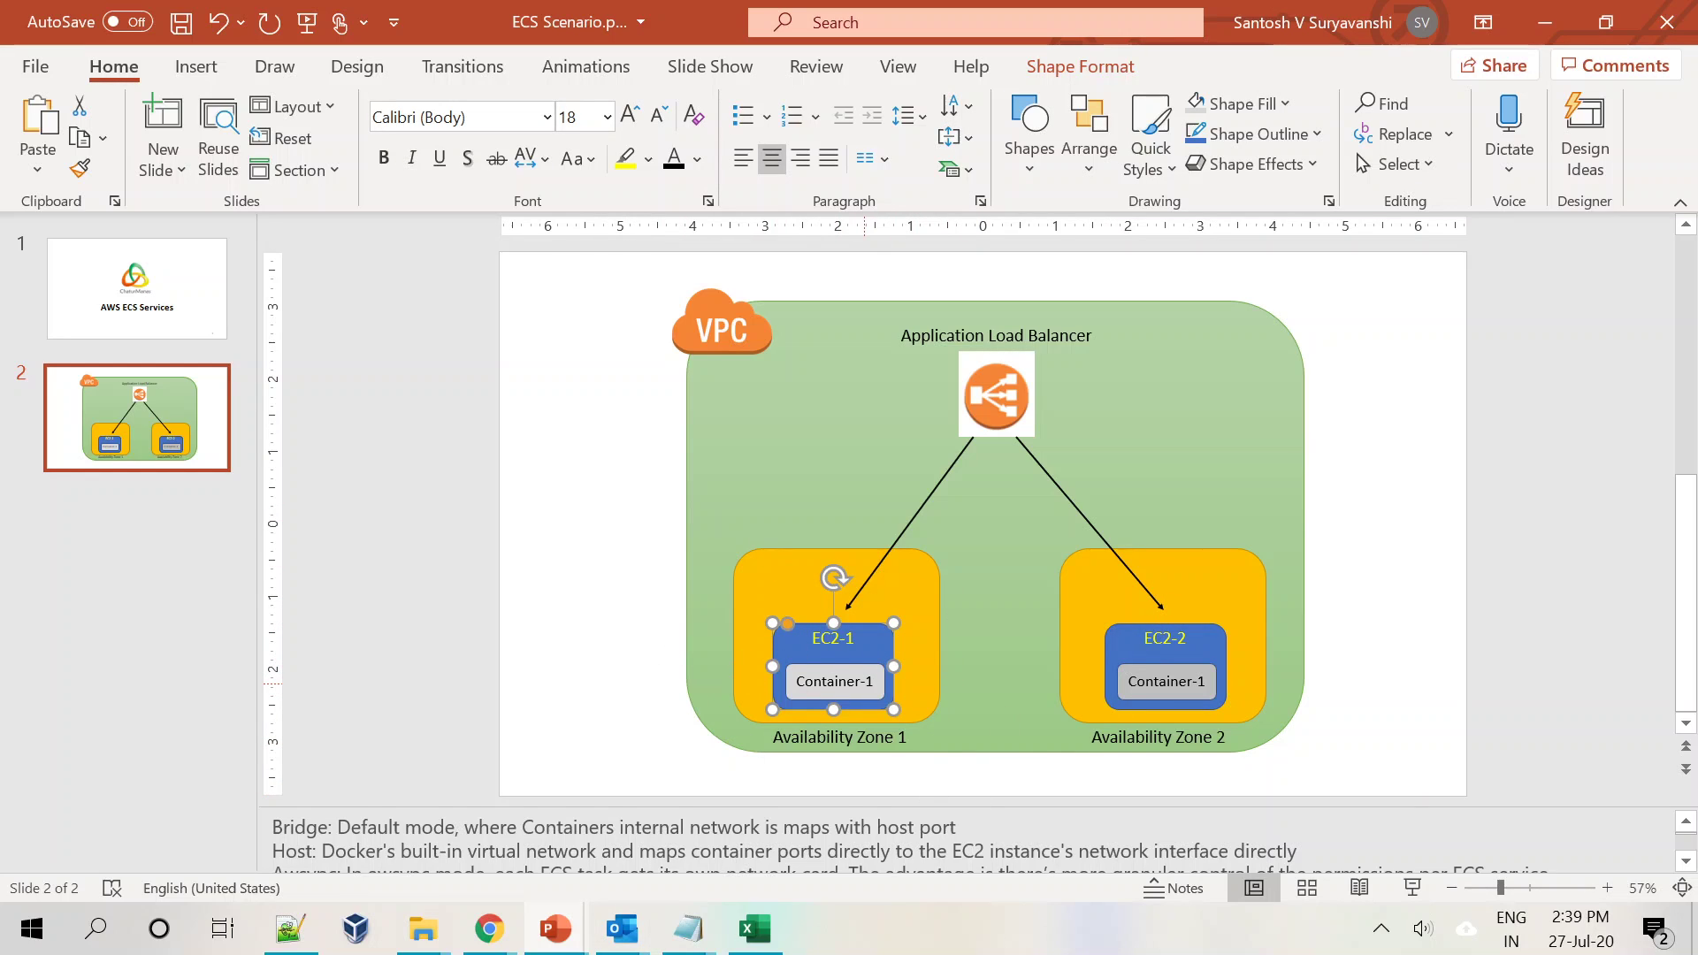
pyautogui.click(1414, 708)
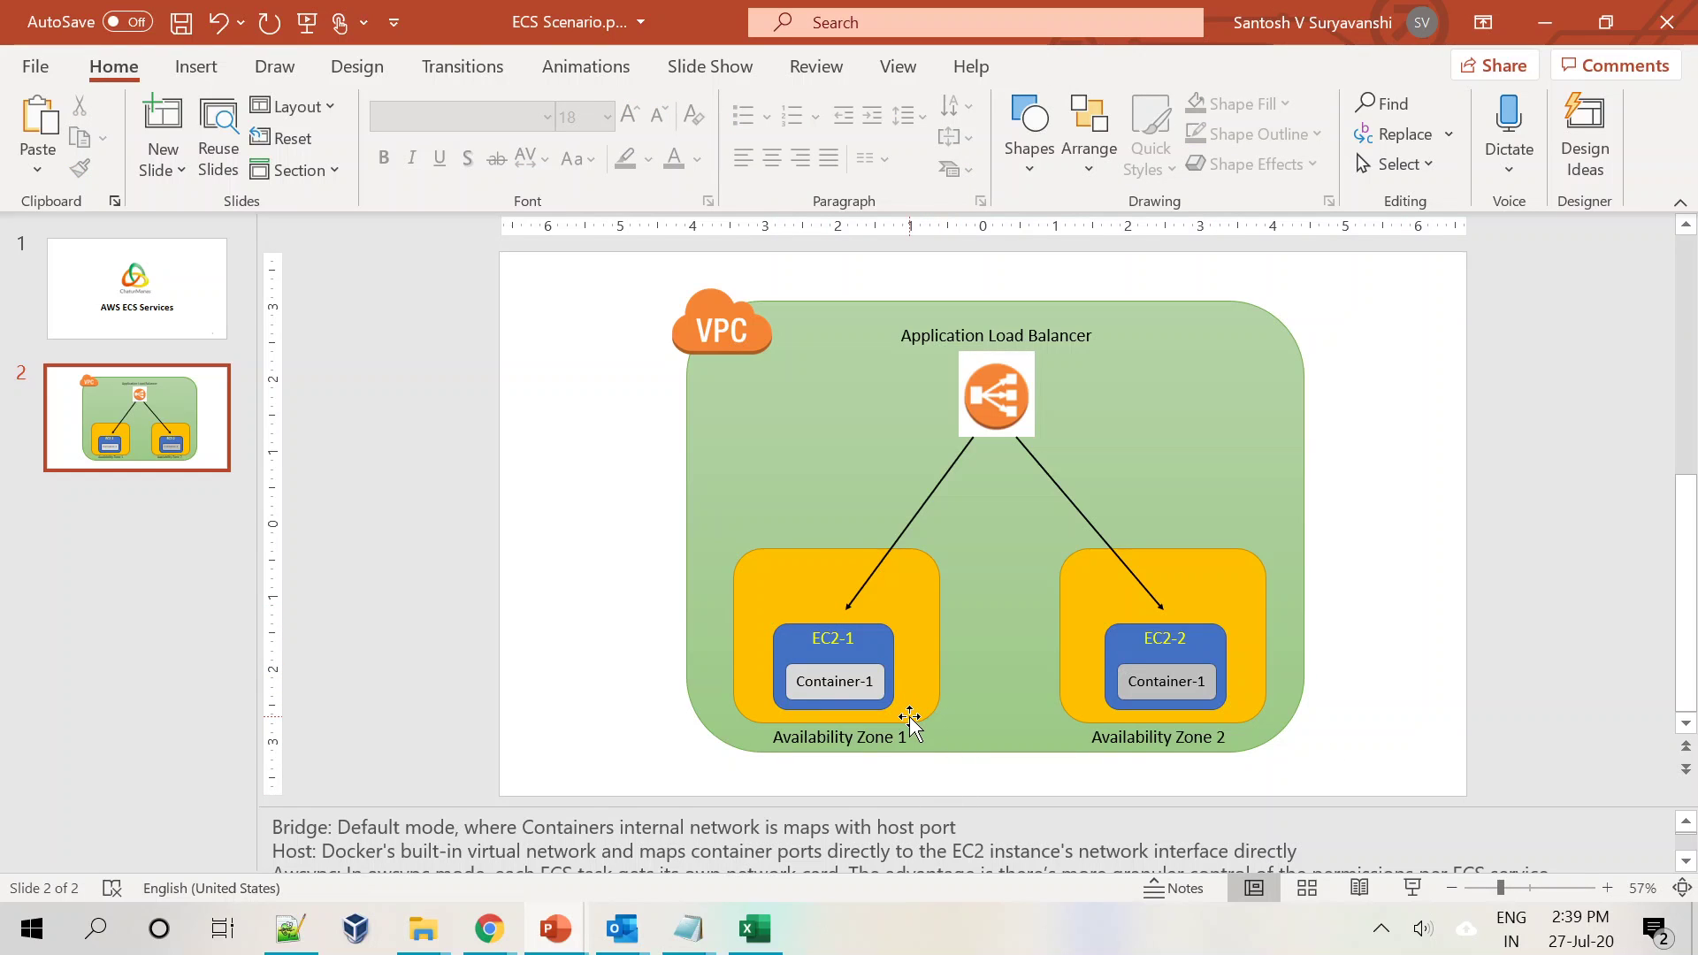
pyautogui.hotkey('alt', 'Tab')
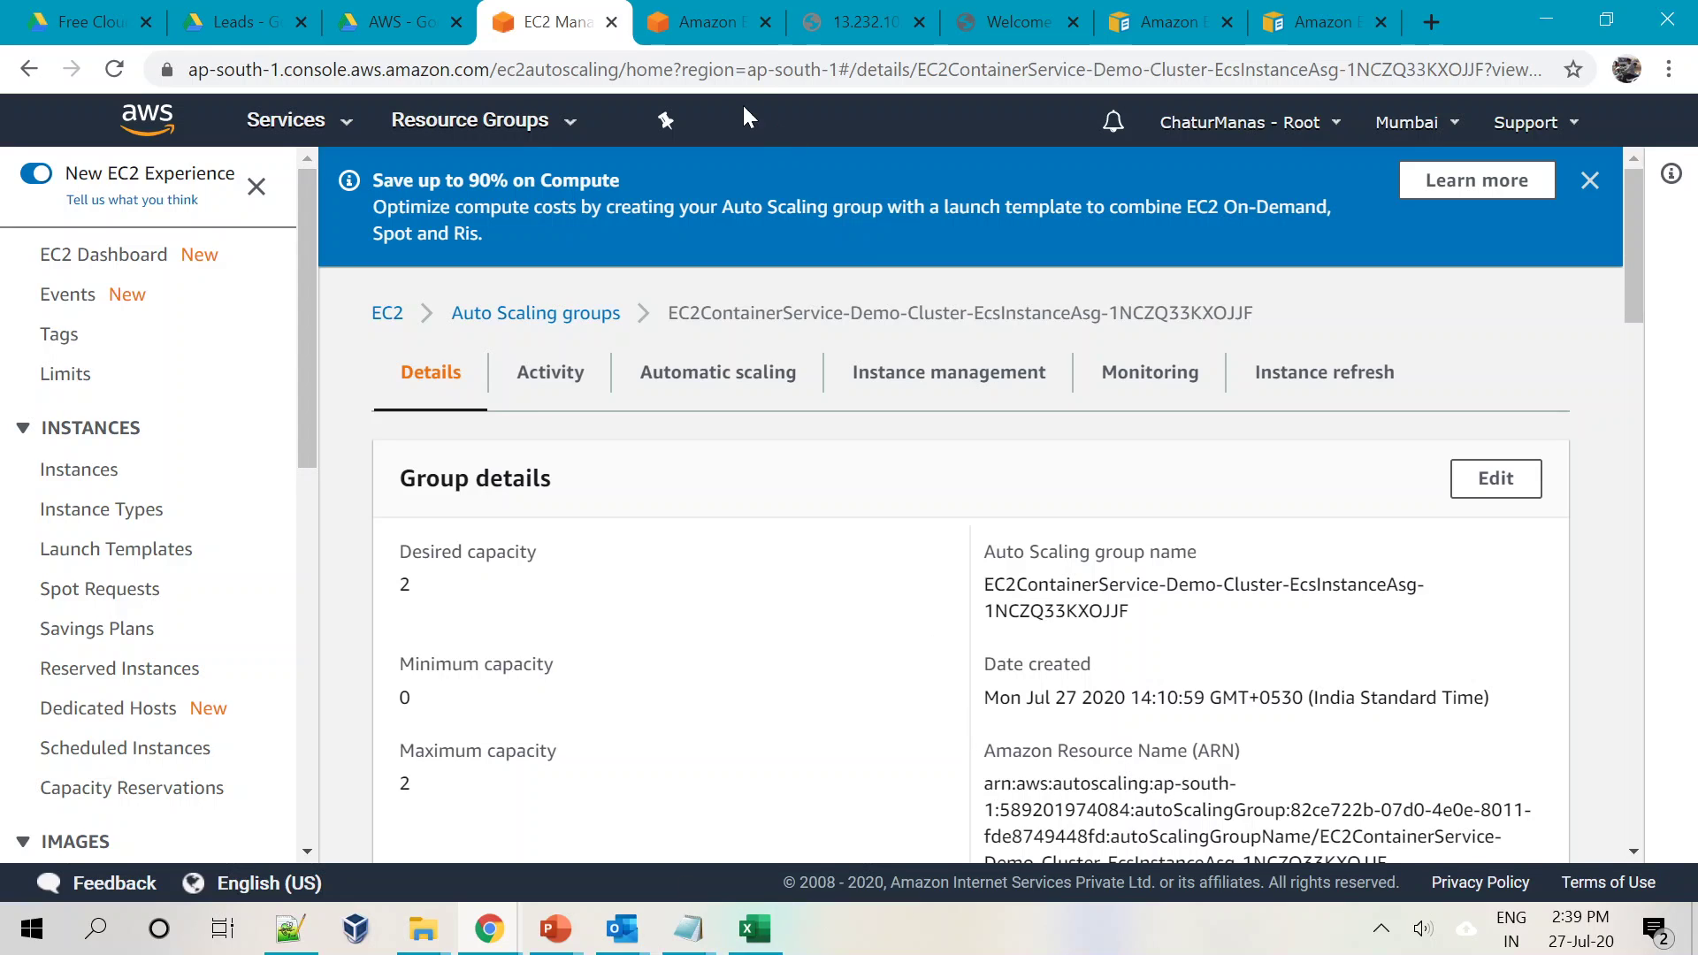
# Copy Demo-LB's DNS name from the load balancer description and open that address in a new browser tab
pyautogui.click(718, 19)
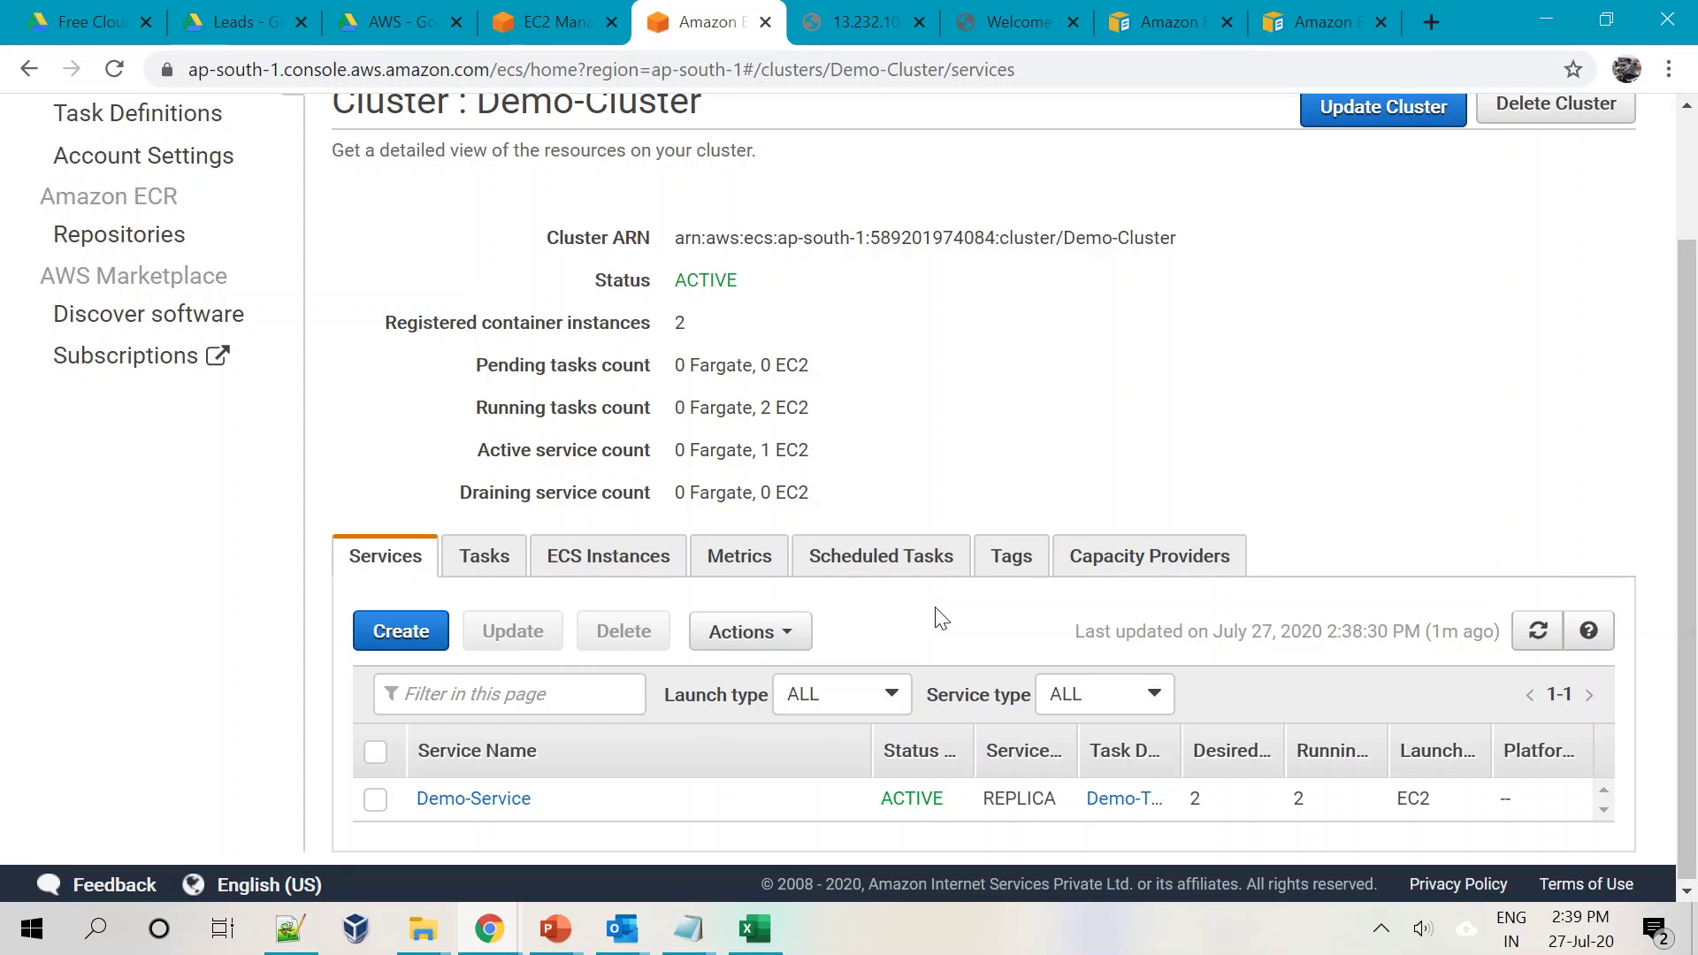
pyautogui.click(550, 22)
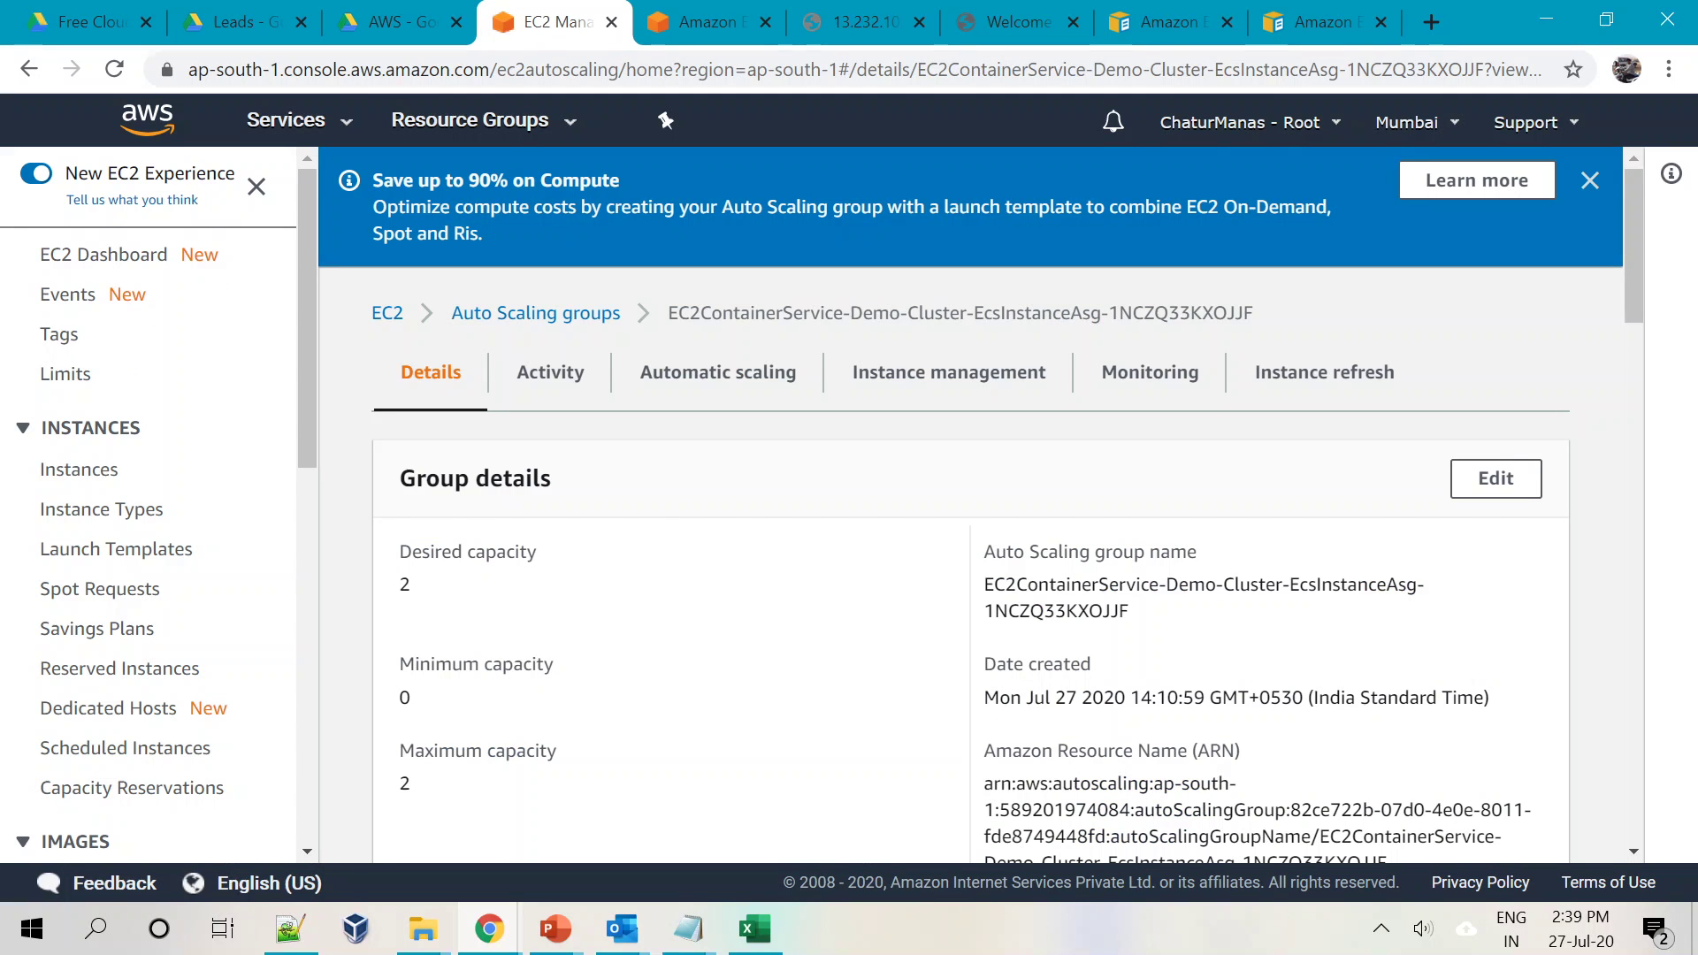
pyautogui.moveTo(301, 423); pyautogui.dragTo(304, 793)
pyautogui.click(74, 532)
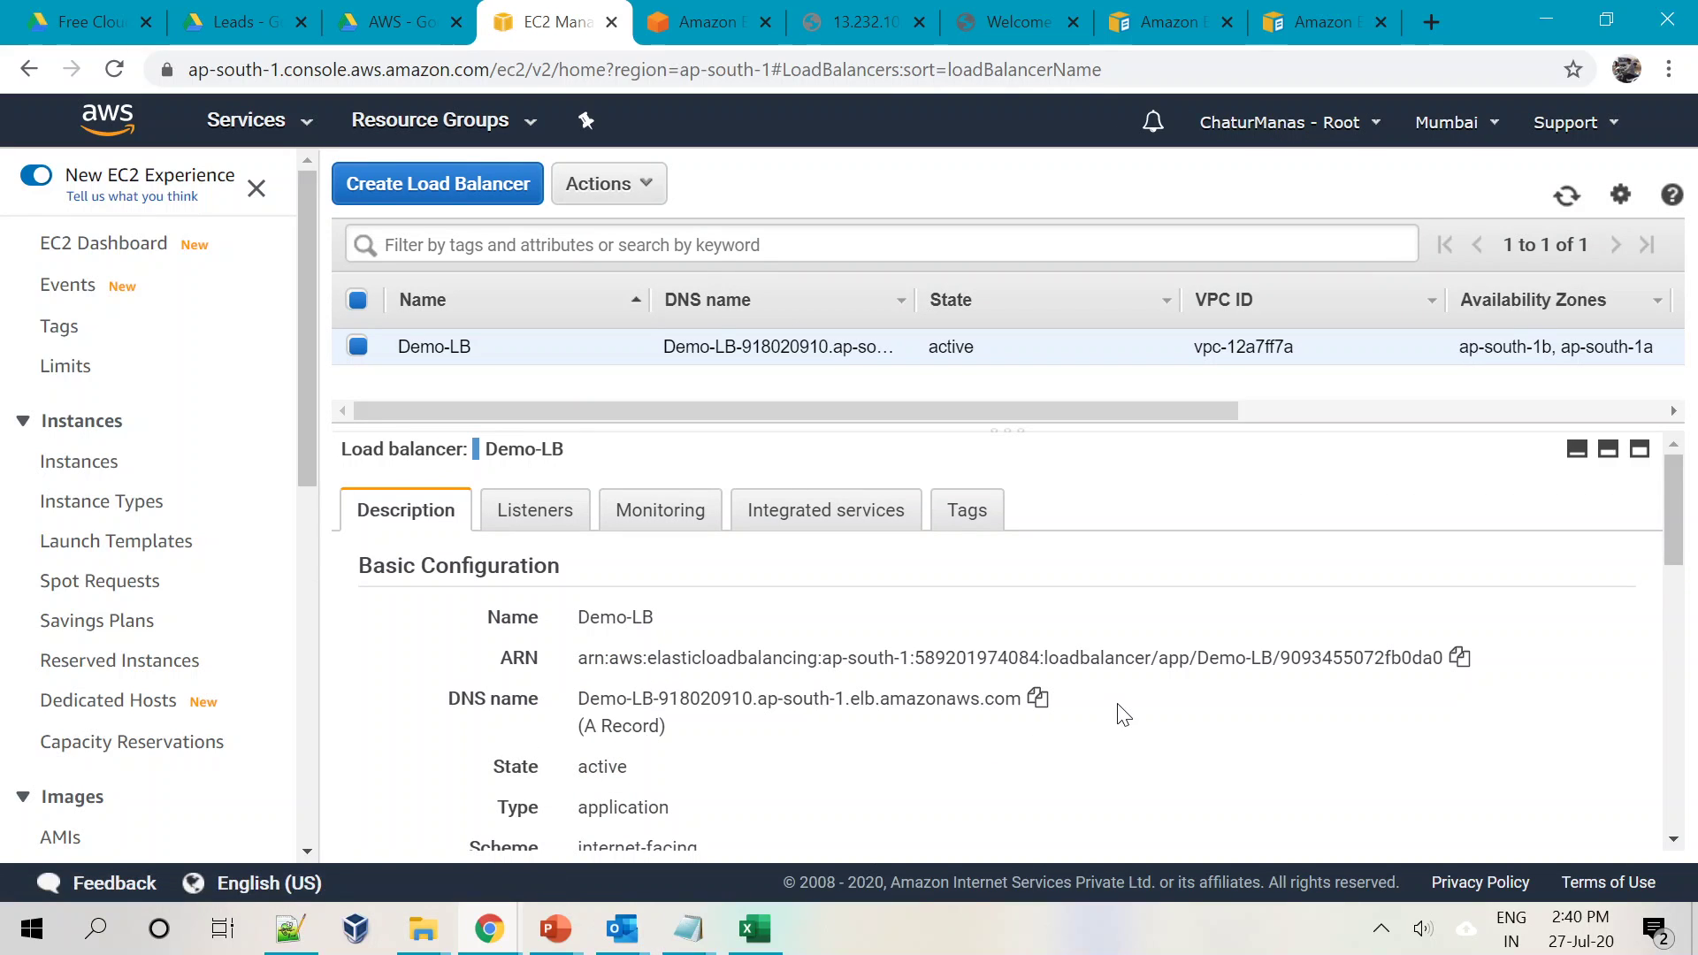
pyautogui.click(1037, 698)
pyautogui.click(1431, 22)
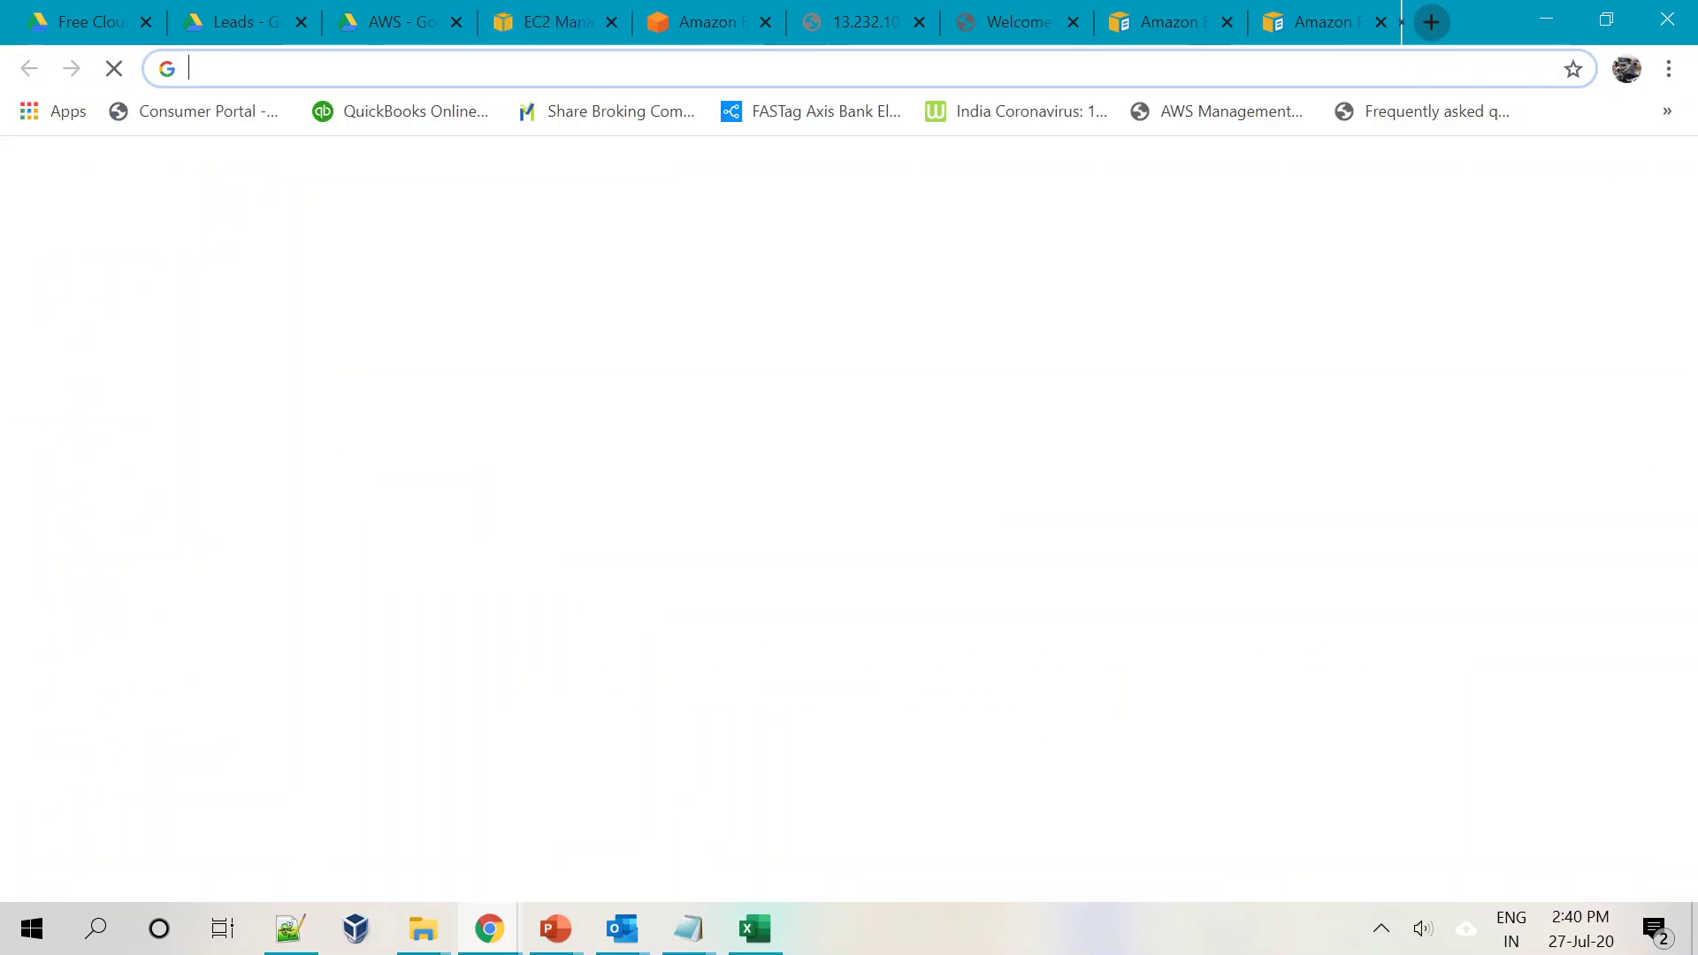
pyautogui.hotkey('ctrl', 'v')
pyautogui.press('Return')
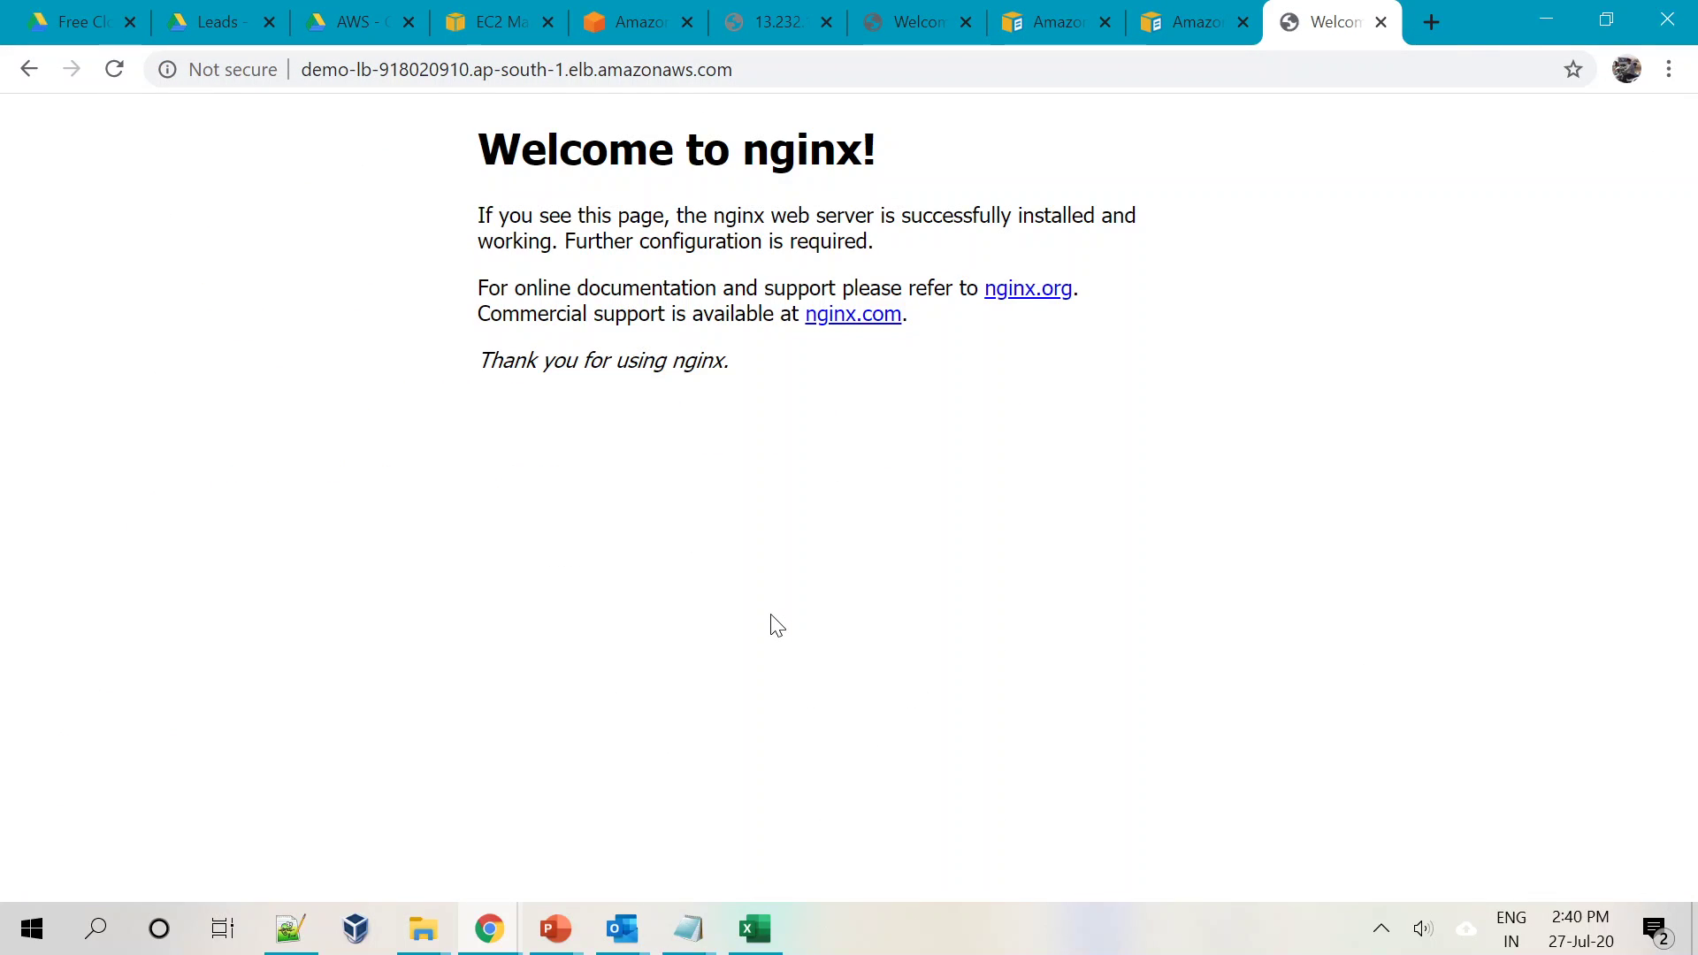
# Examine the nginx page served through Demo-LB and reload it to test the load balancer
pyautogui.moveTo(496, 102); pyautogui.dragTo(1179, 237)
pyautogui.click(808, 657)
pyautogui.click(502, 13)
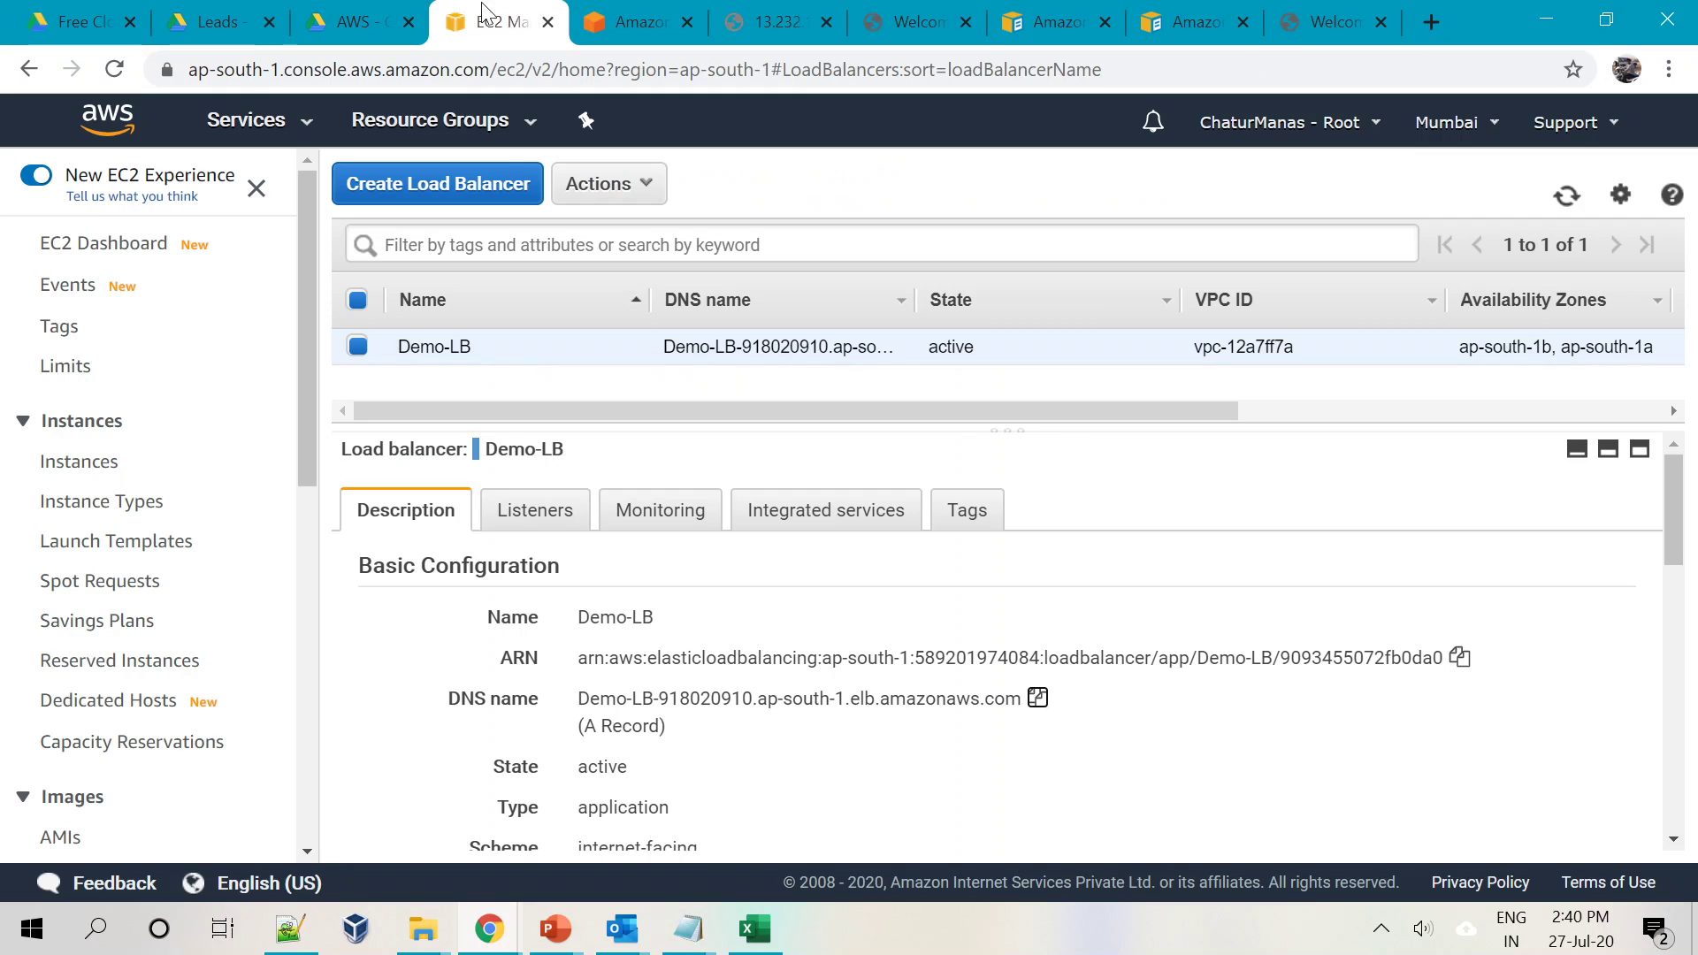
pyautogui.click(1346, 30)
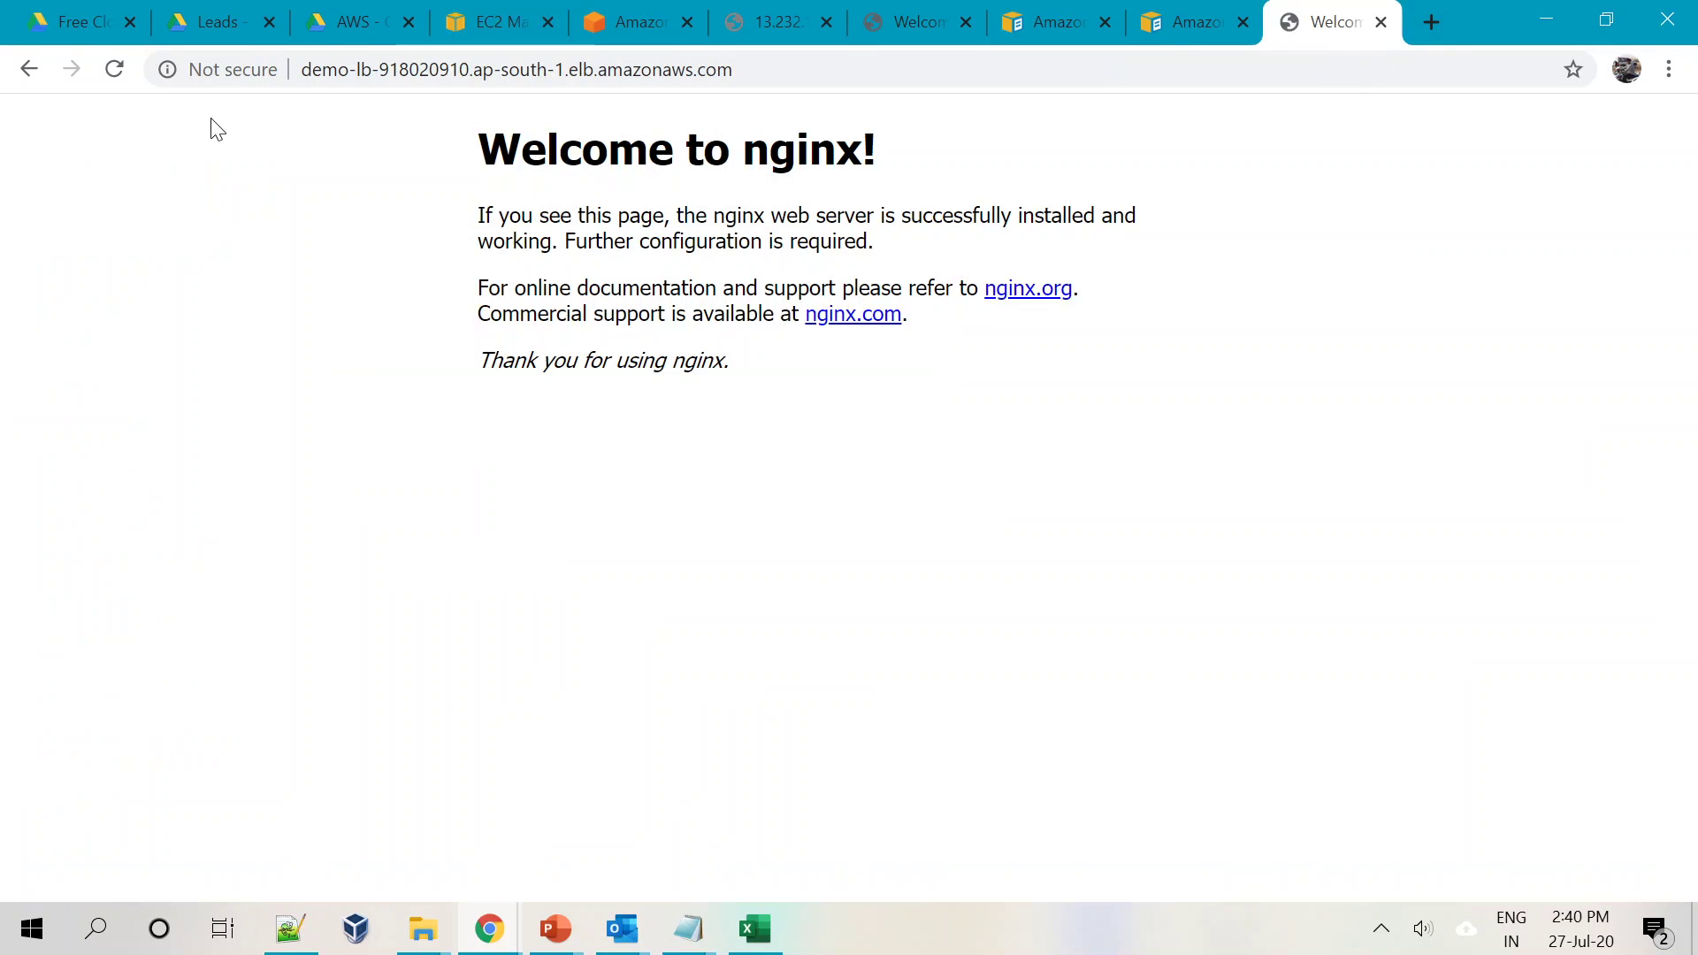
pyautogui.click(113, 78)
pyautogui.click(114, 78)
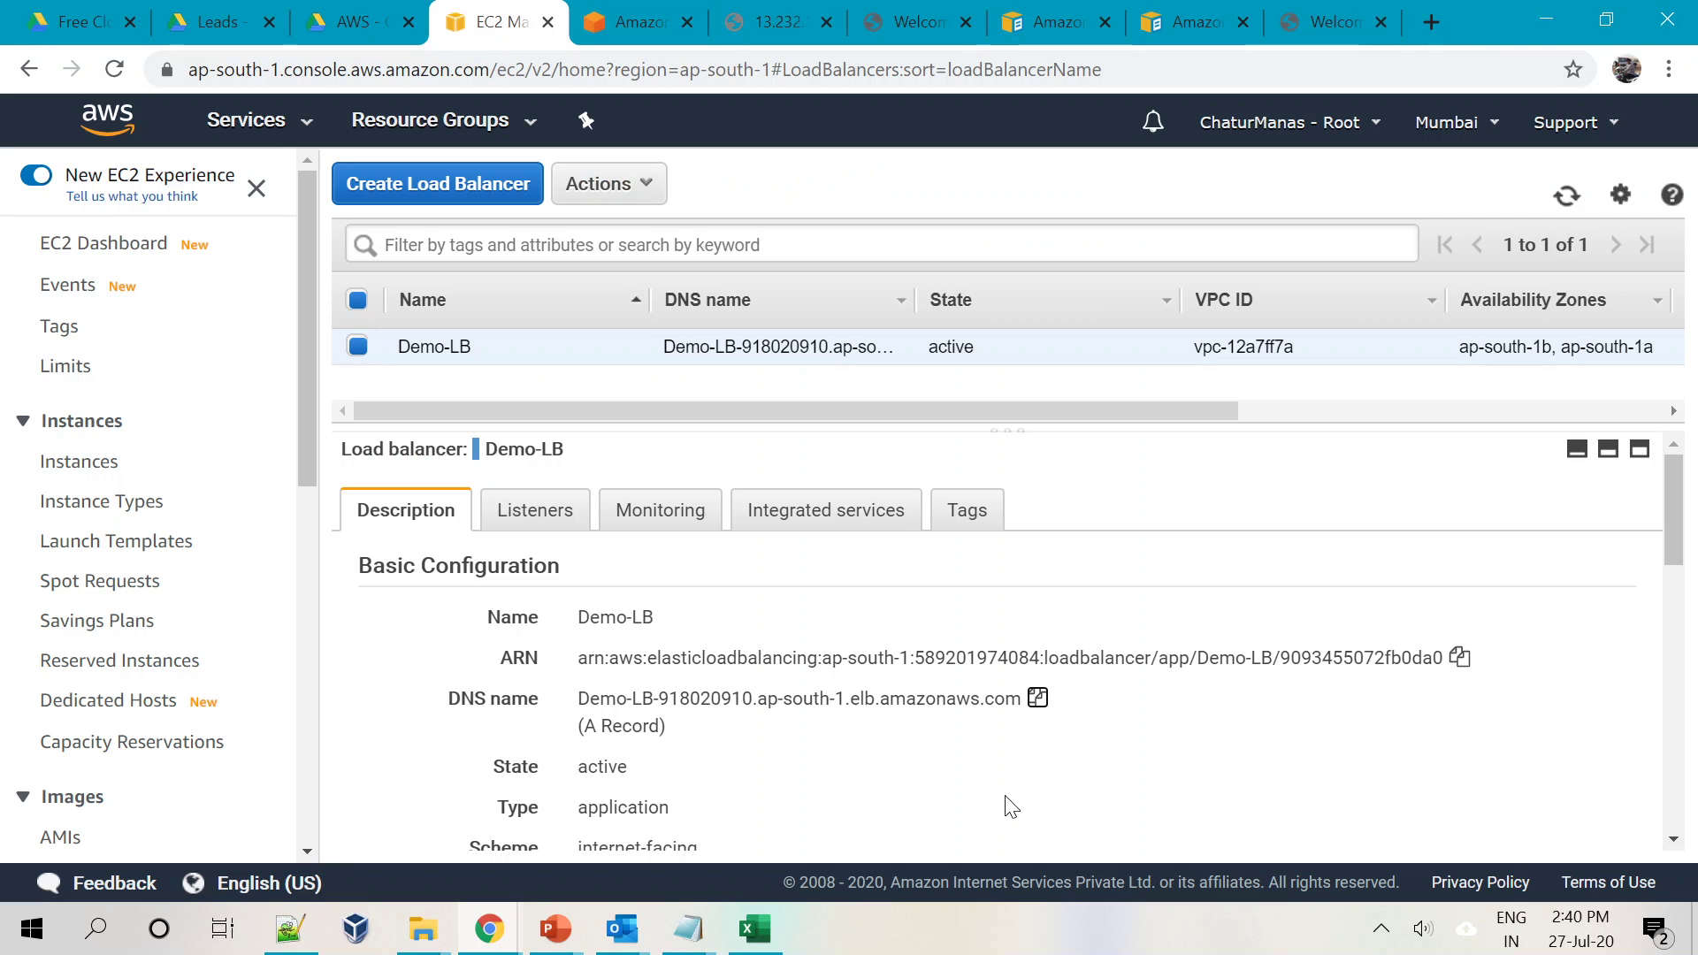
# Stop the first running Demo-Task task (02c730b4) in the task list of Demo-Cluster
pyautogui.click(628, 14)
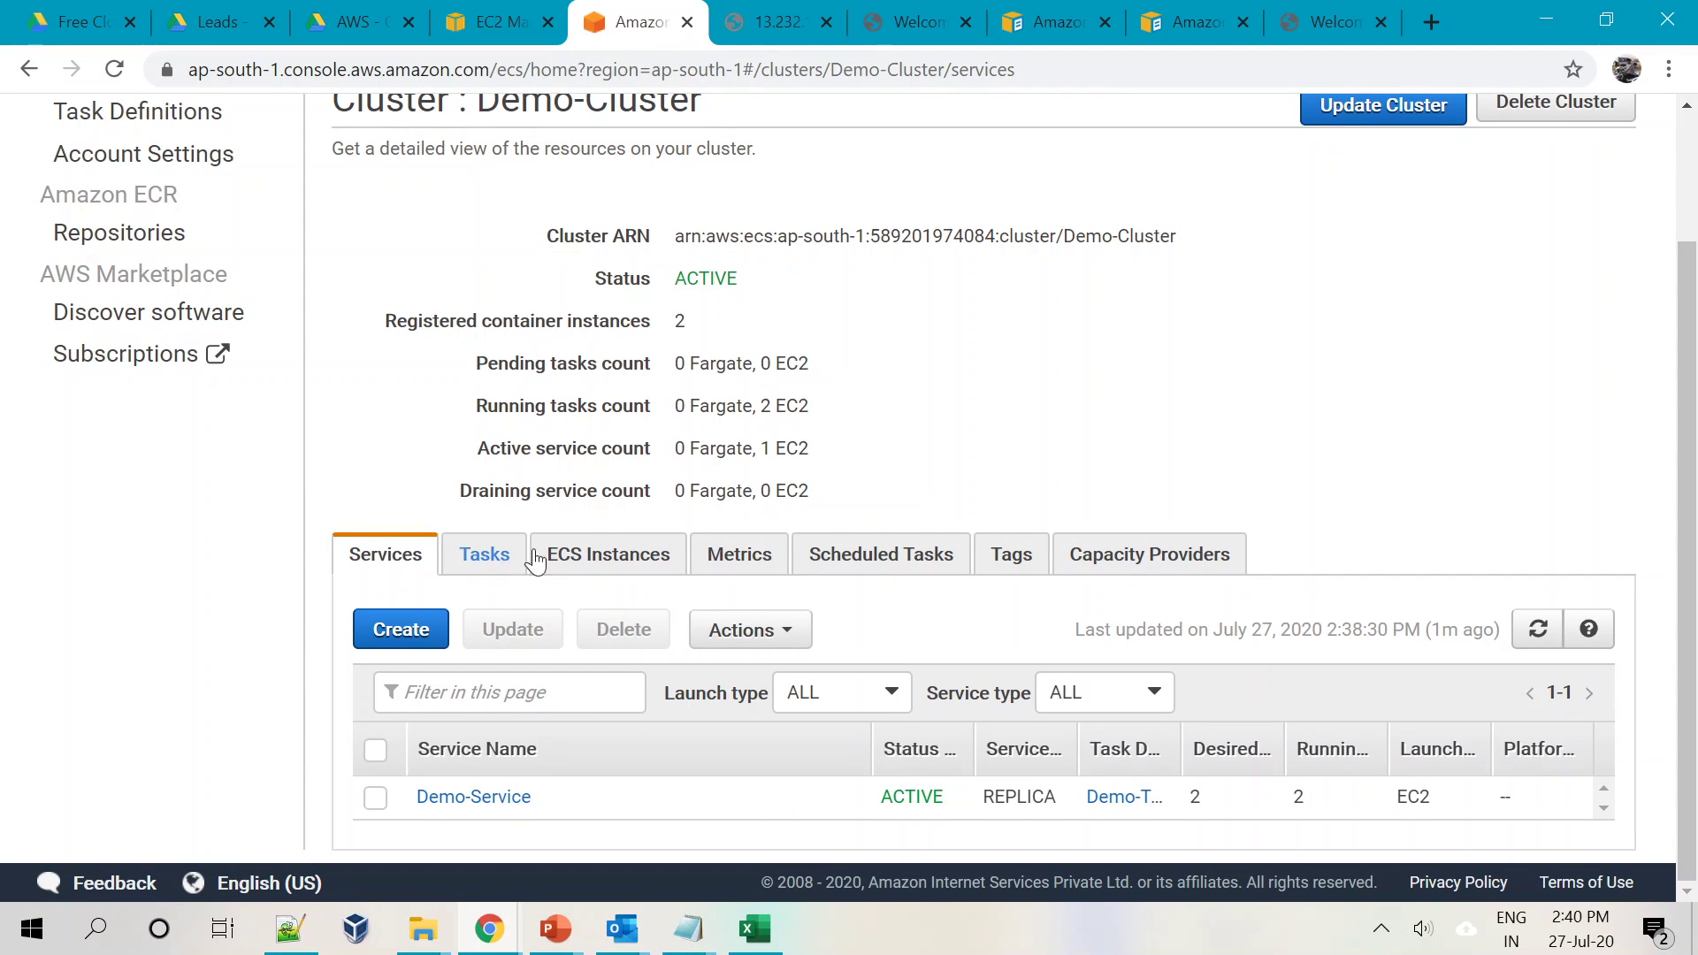
pyautogui.click(485, 554)
pyautogui.scroll(-1, 570, 683)
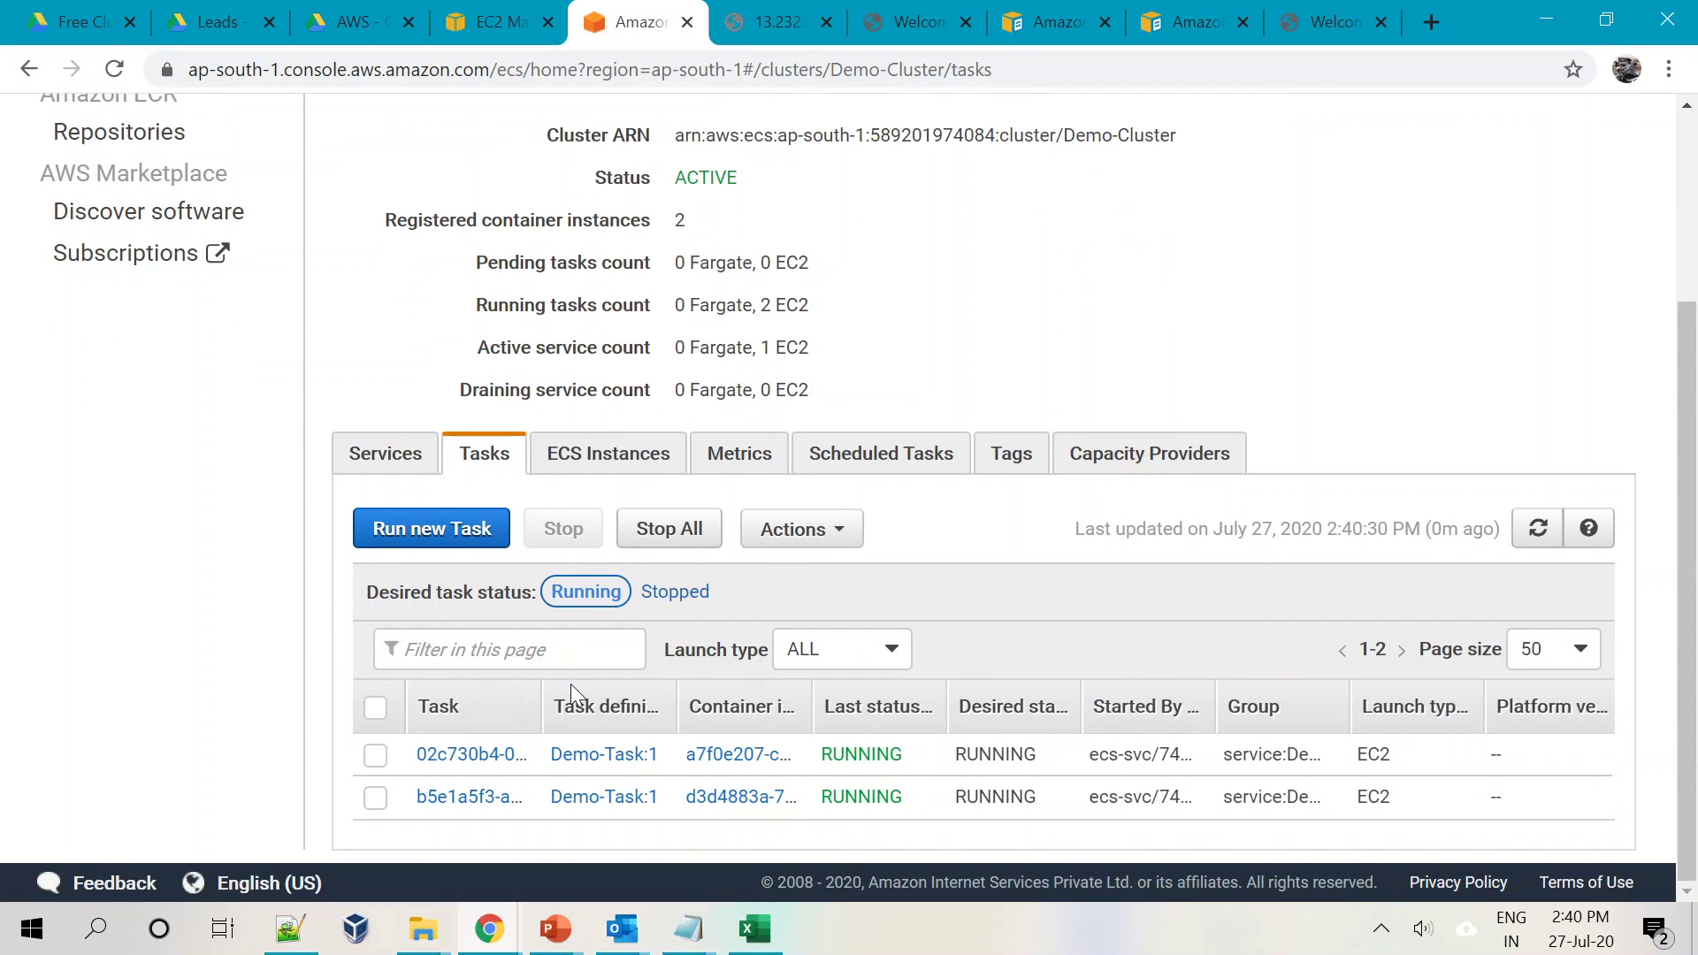
pyautogui.click(373, 758)
pyautogui.click(563, 528)
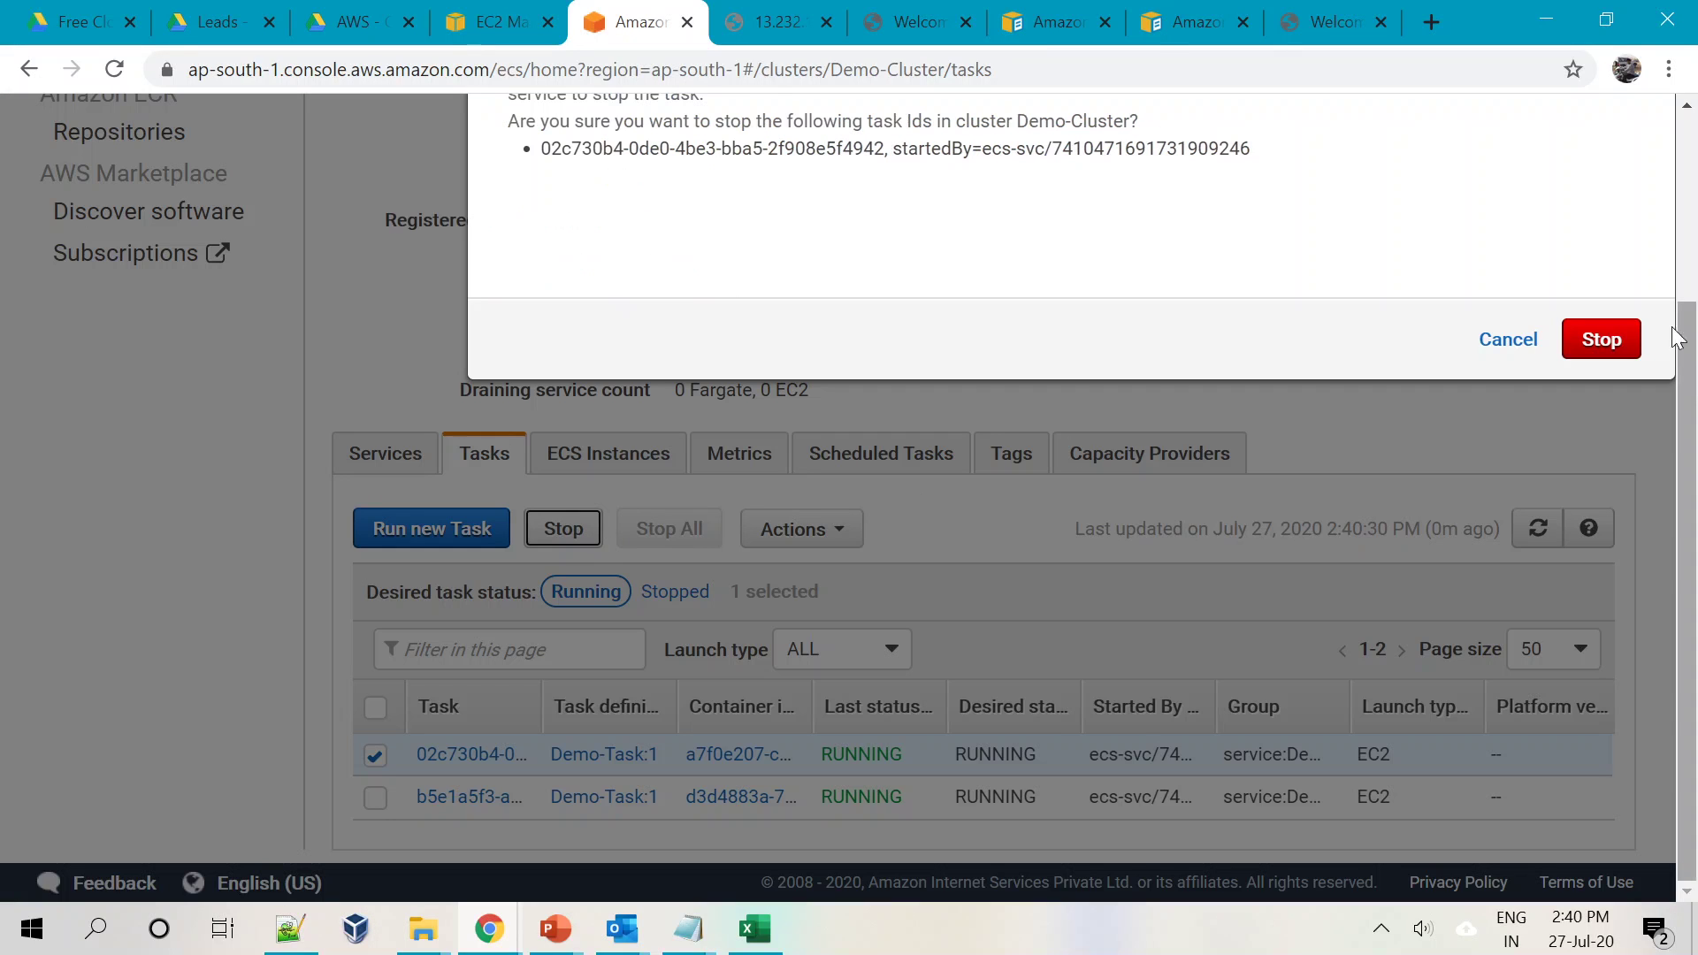
pyautogui.click(1600, 338)
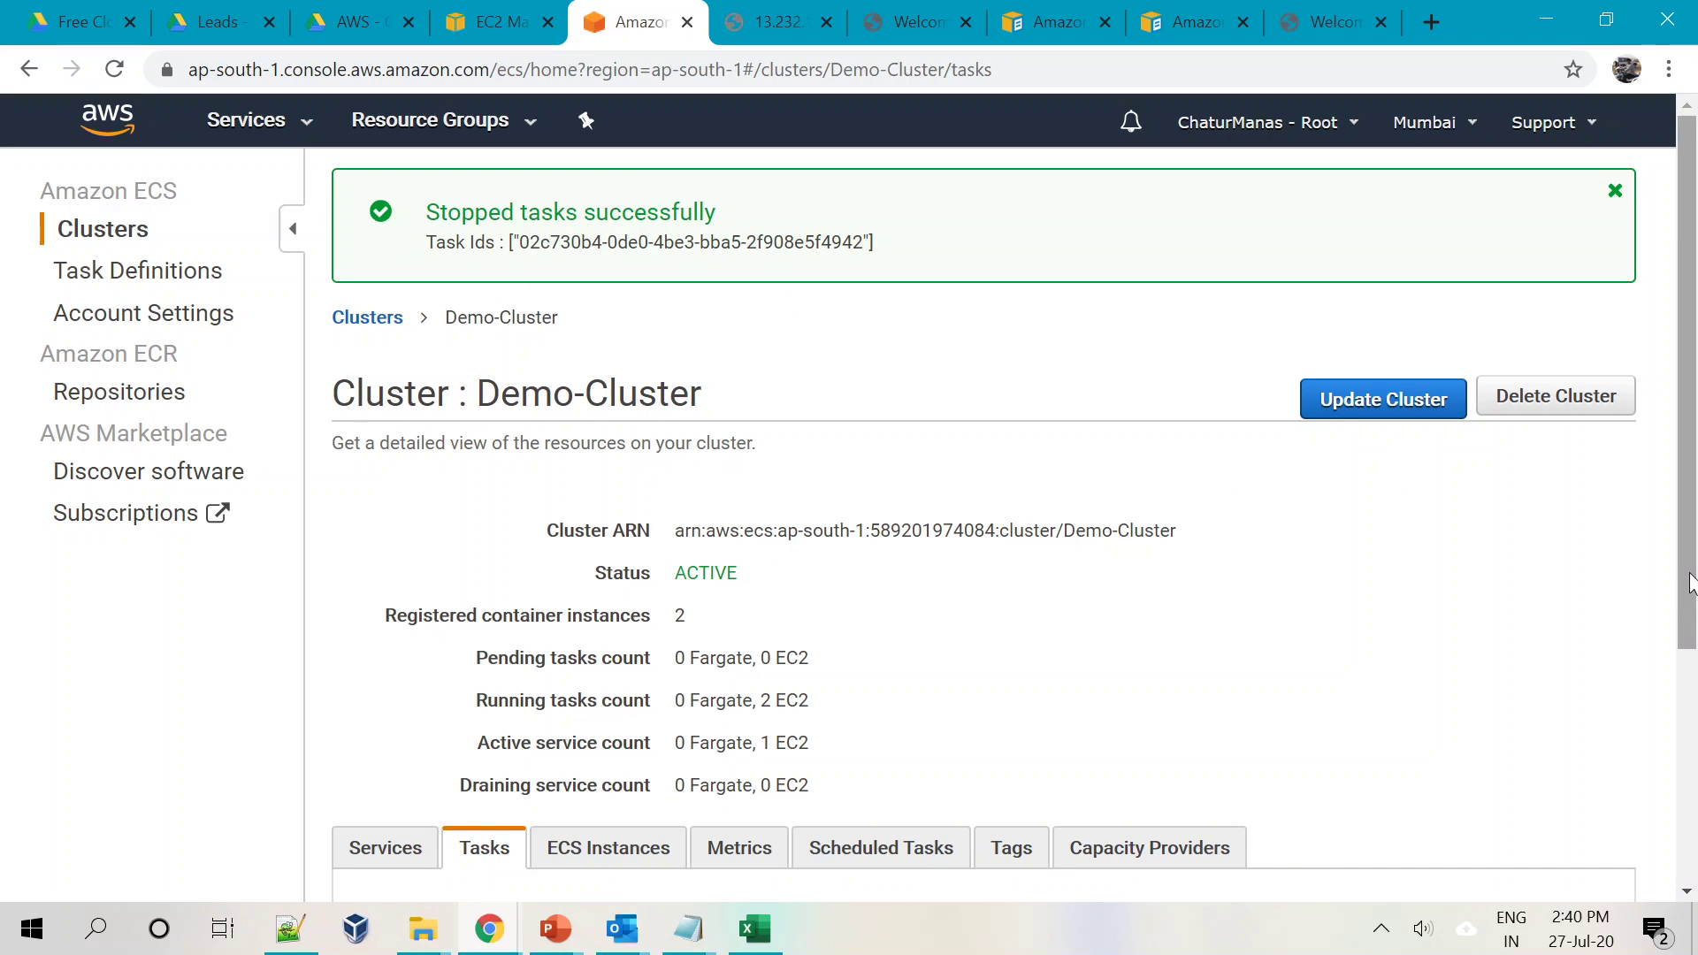
# Check the running tasks and Demo-Service's task counts on Demo-Cluster after stopping the task
pyautogui.scroll(-4, 699, 849)
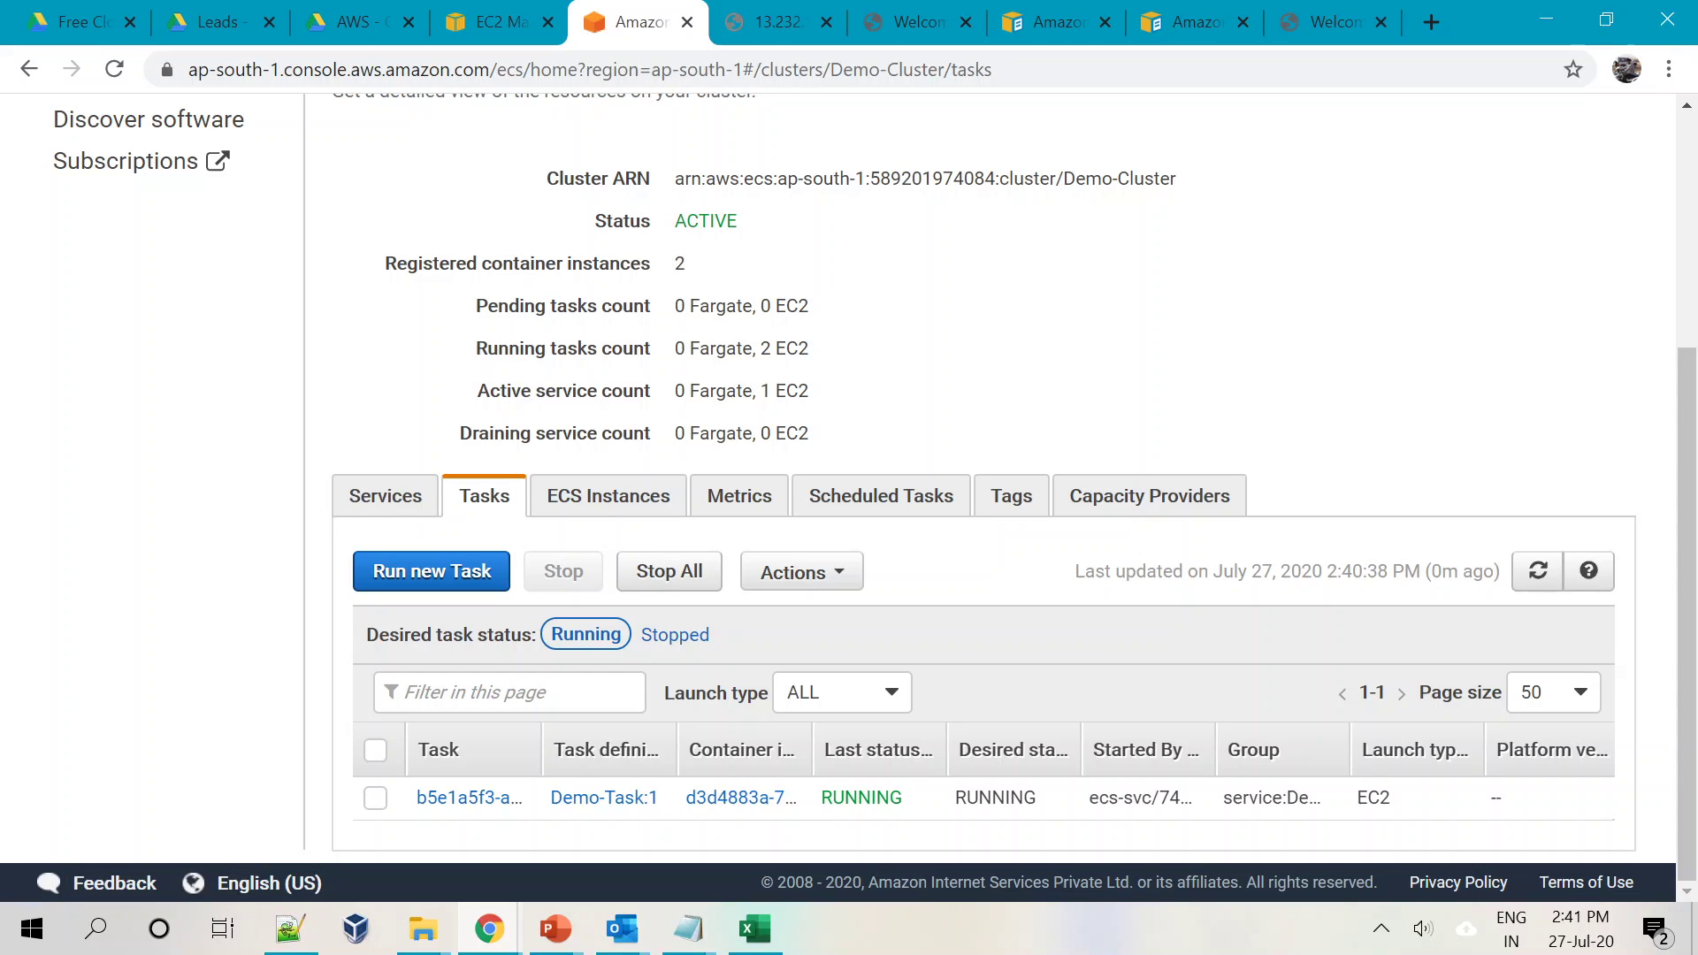
pyautogui.click(385, 502)
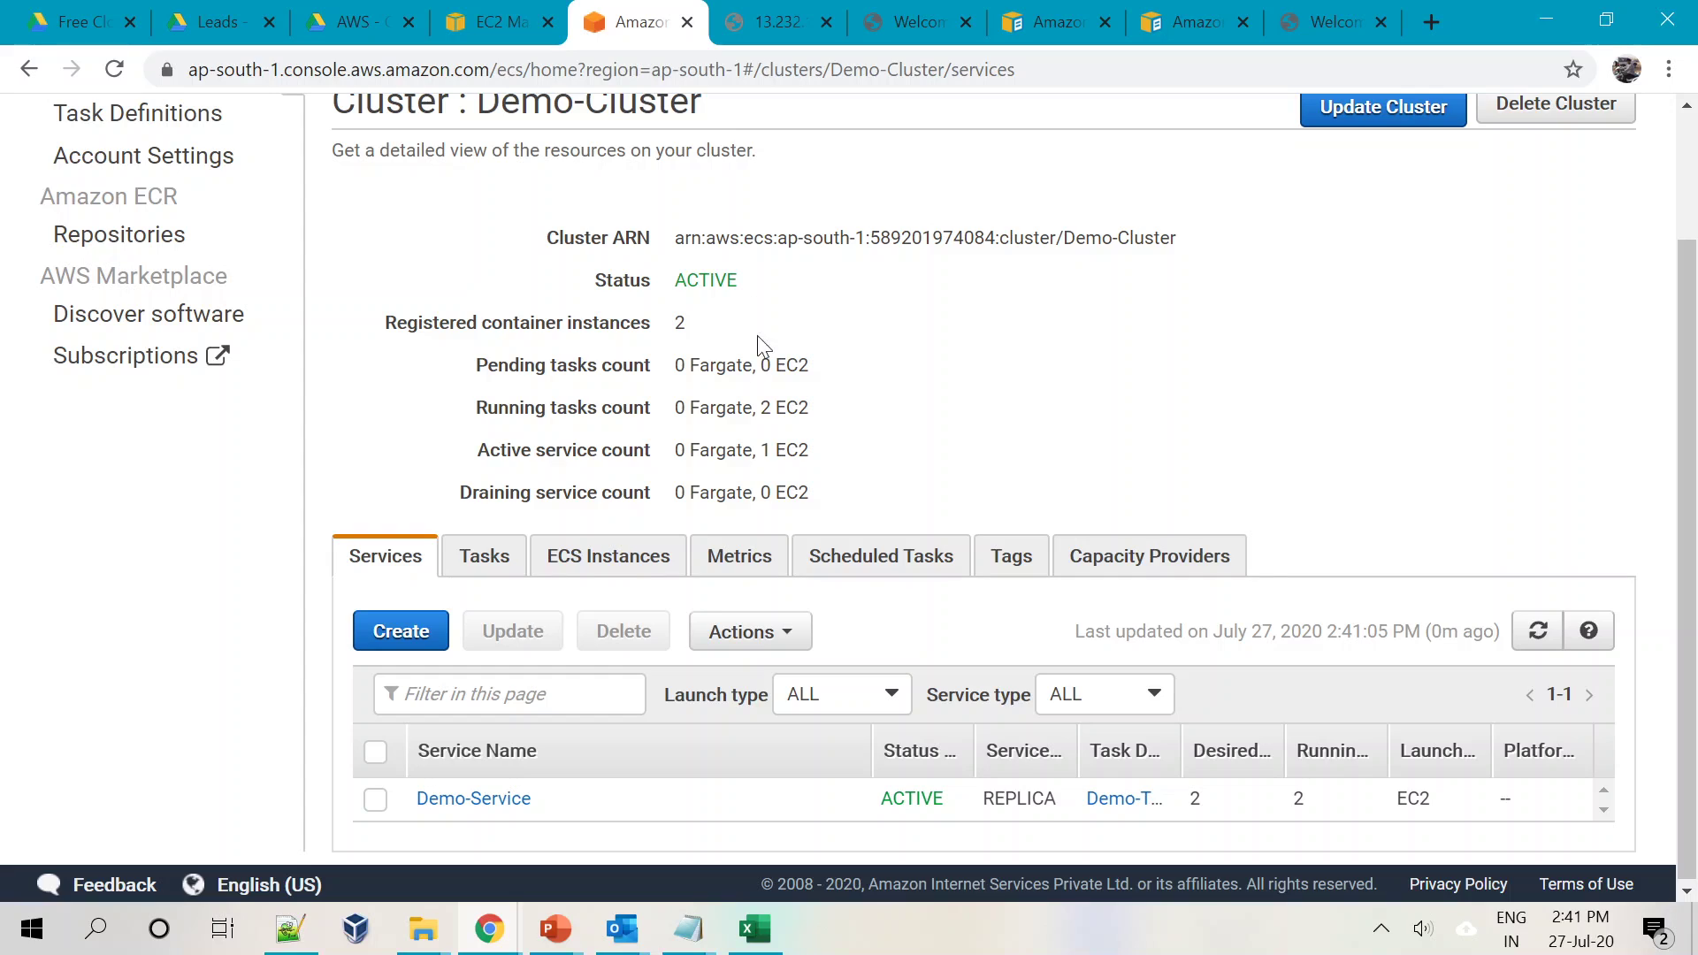
pyautogui.doubleClick(681, 323)
pyautogui.click(483, 577)
pyautogui.scroll(-1, 656, 755)
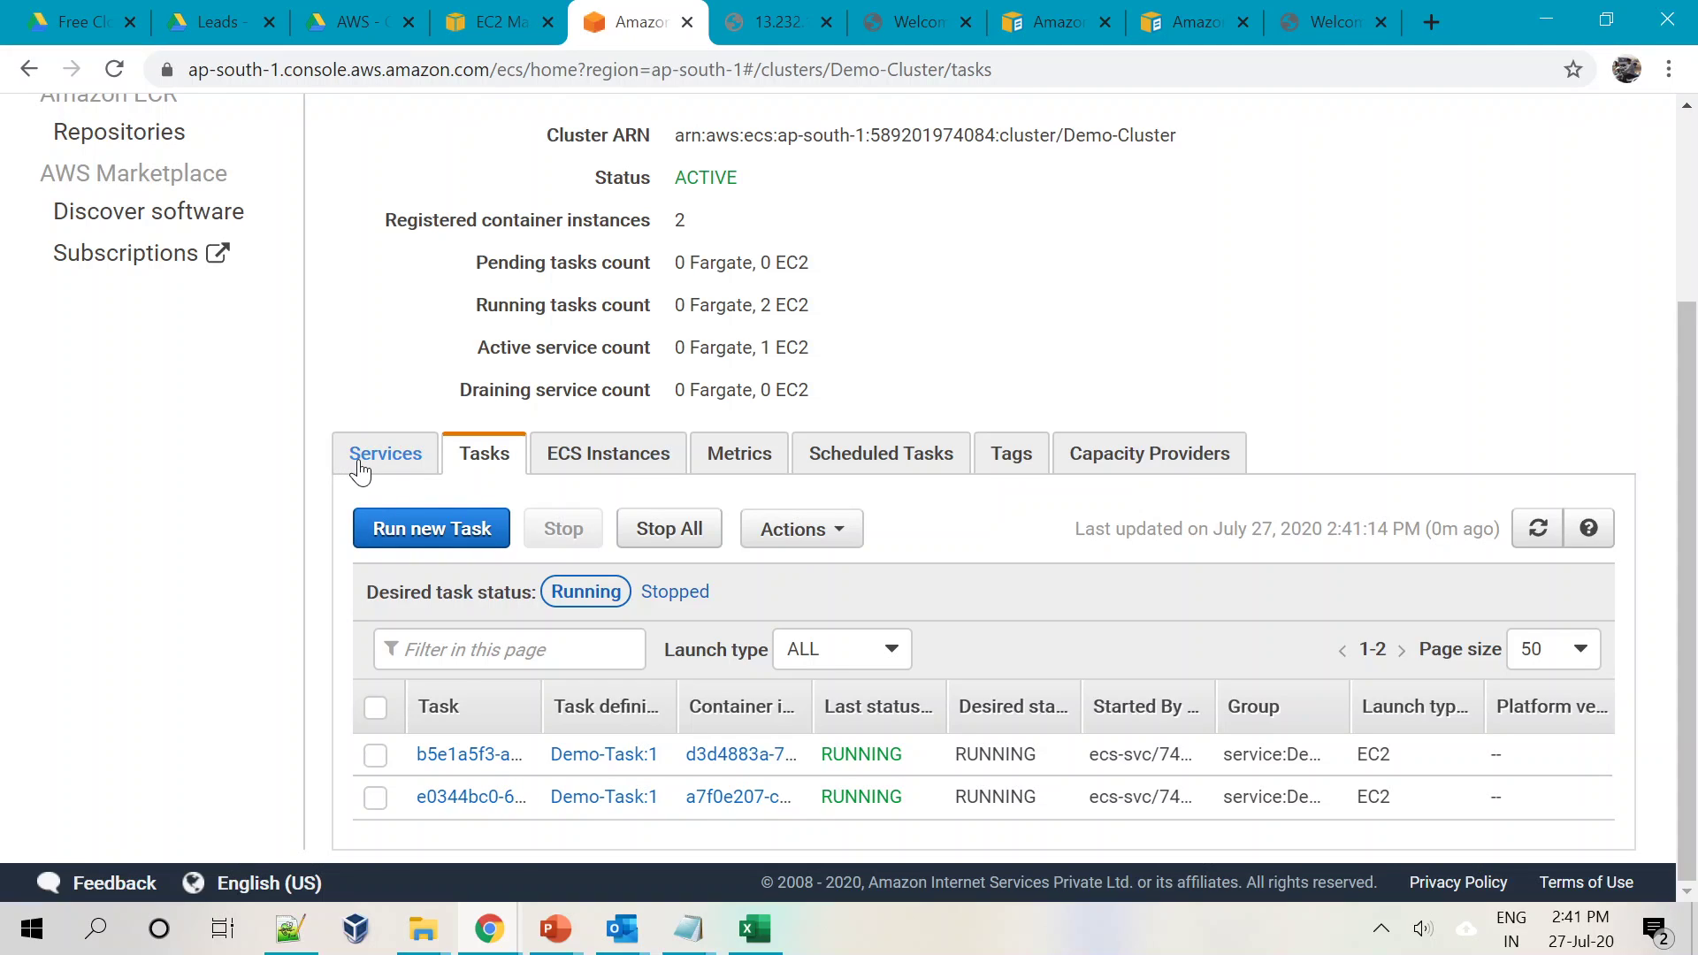
# Recheck the nginx page and review the EC2-2 instance and its container in the PowerPoint architecture diagram
pyautogui.click(1331, 21)
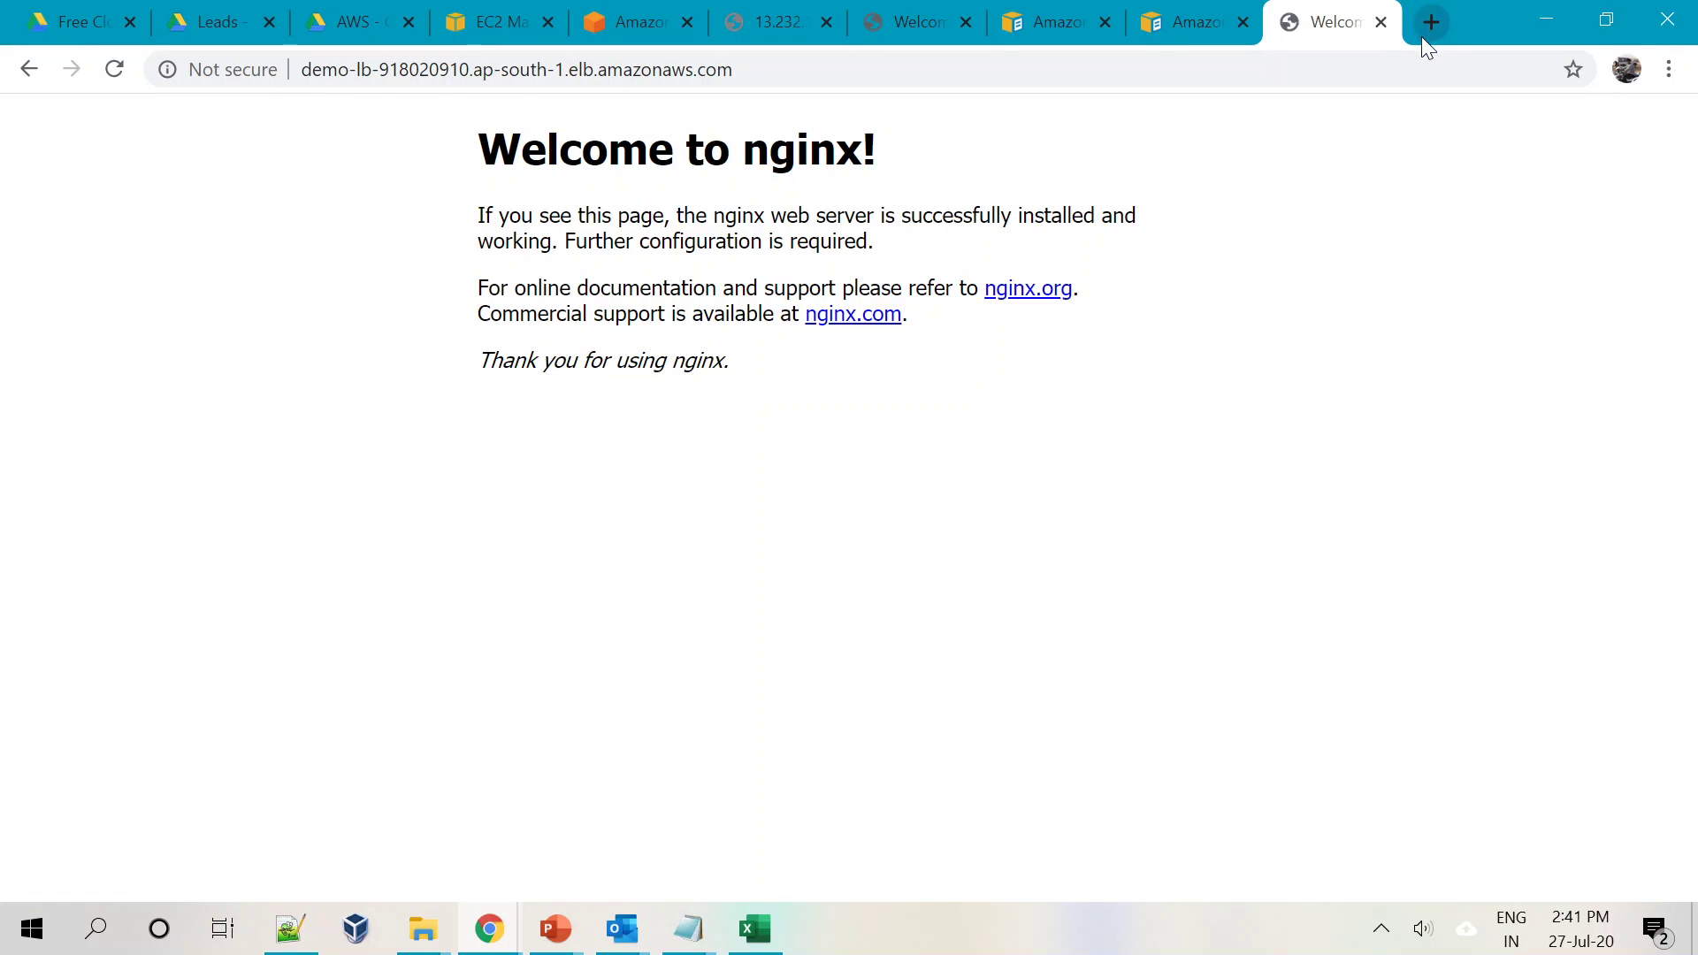
pyautogui.hotkey('alt', 'Tab')
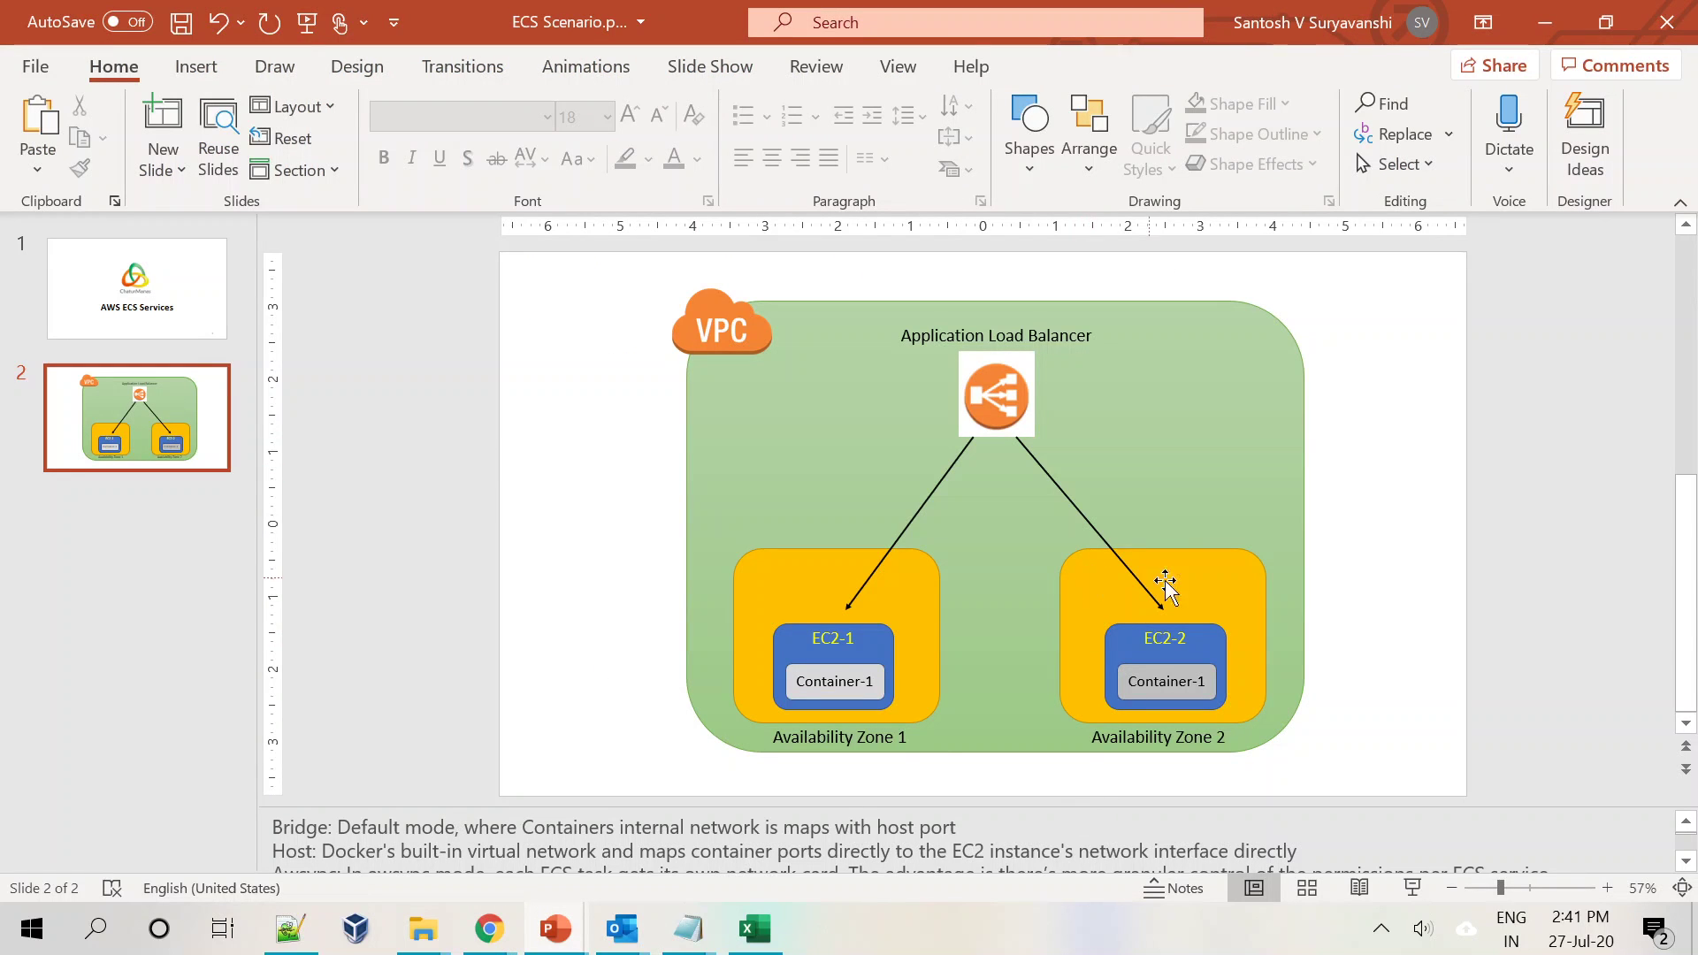
pyautogui.click(1217, 651)
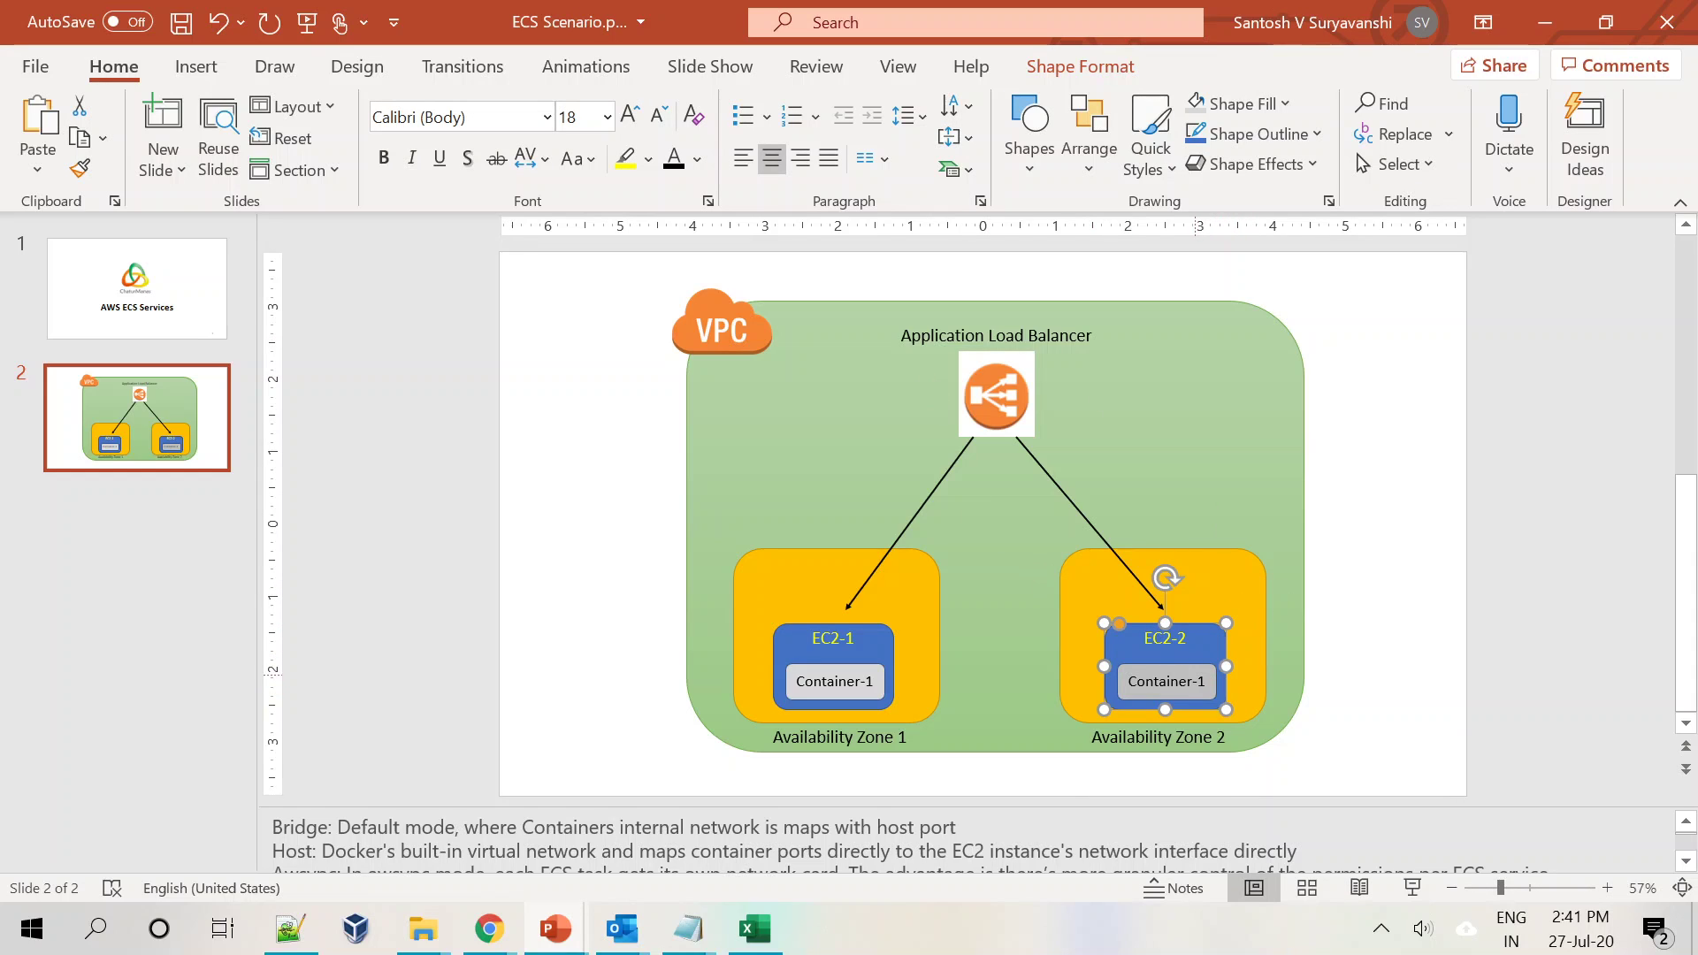
pyautogui.click(1190, 678)
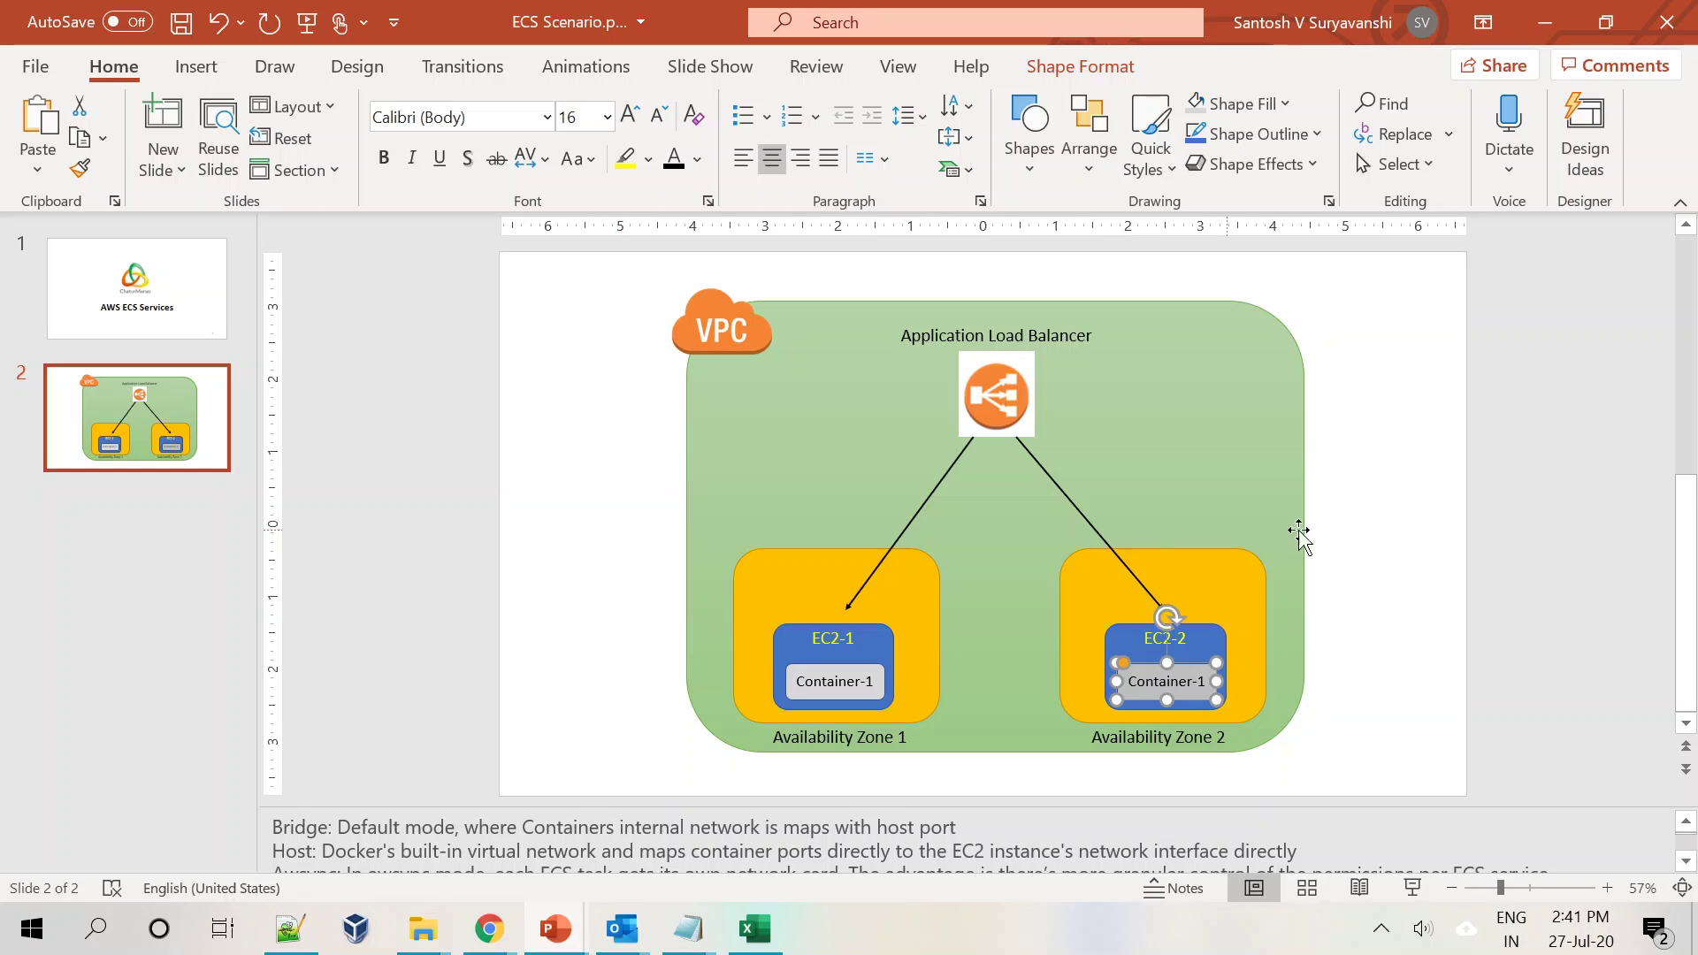
pyautogui.click(1531, 621)
pyautogui.hotkey('alt', 'Tab')
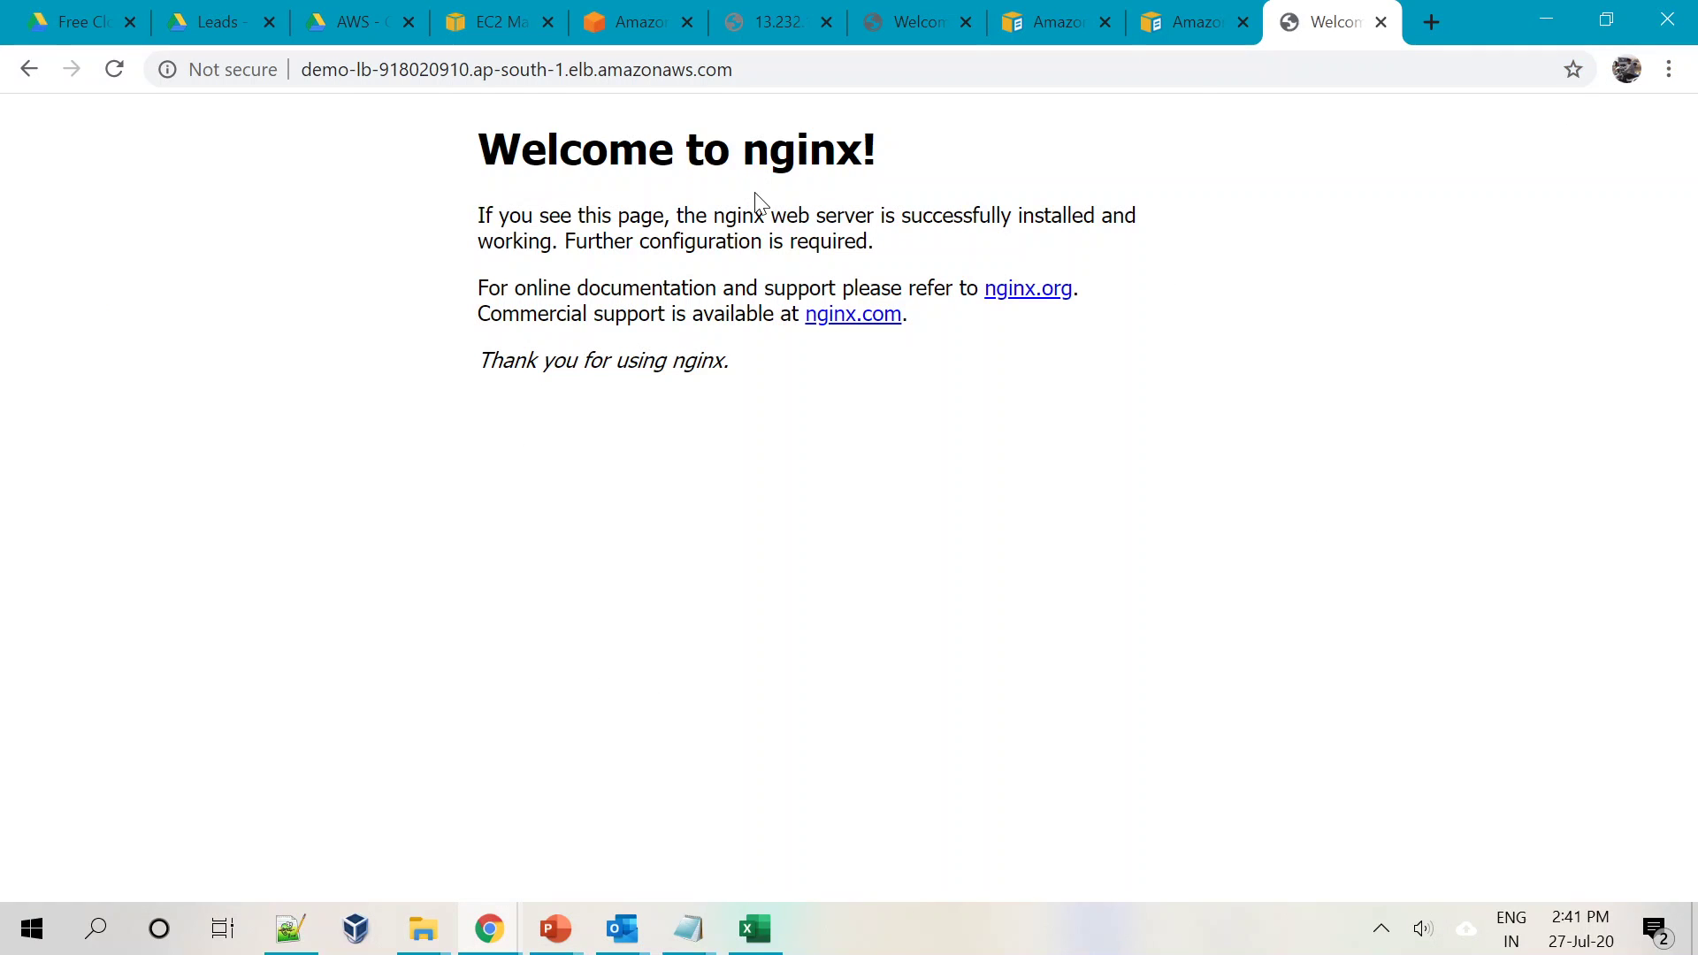
pyautogui.hotkey('alt', 'Tab')
pyautogui.click(1199, 681)
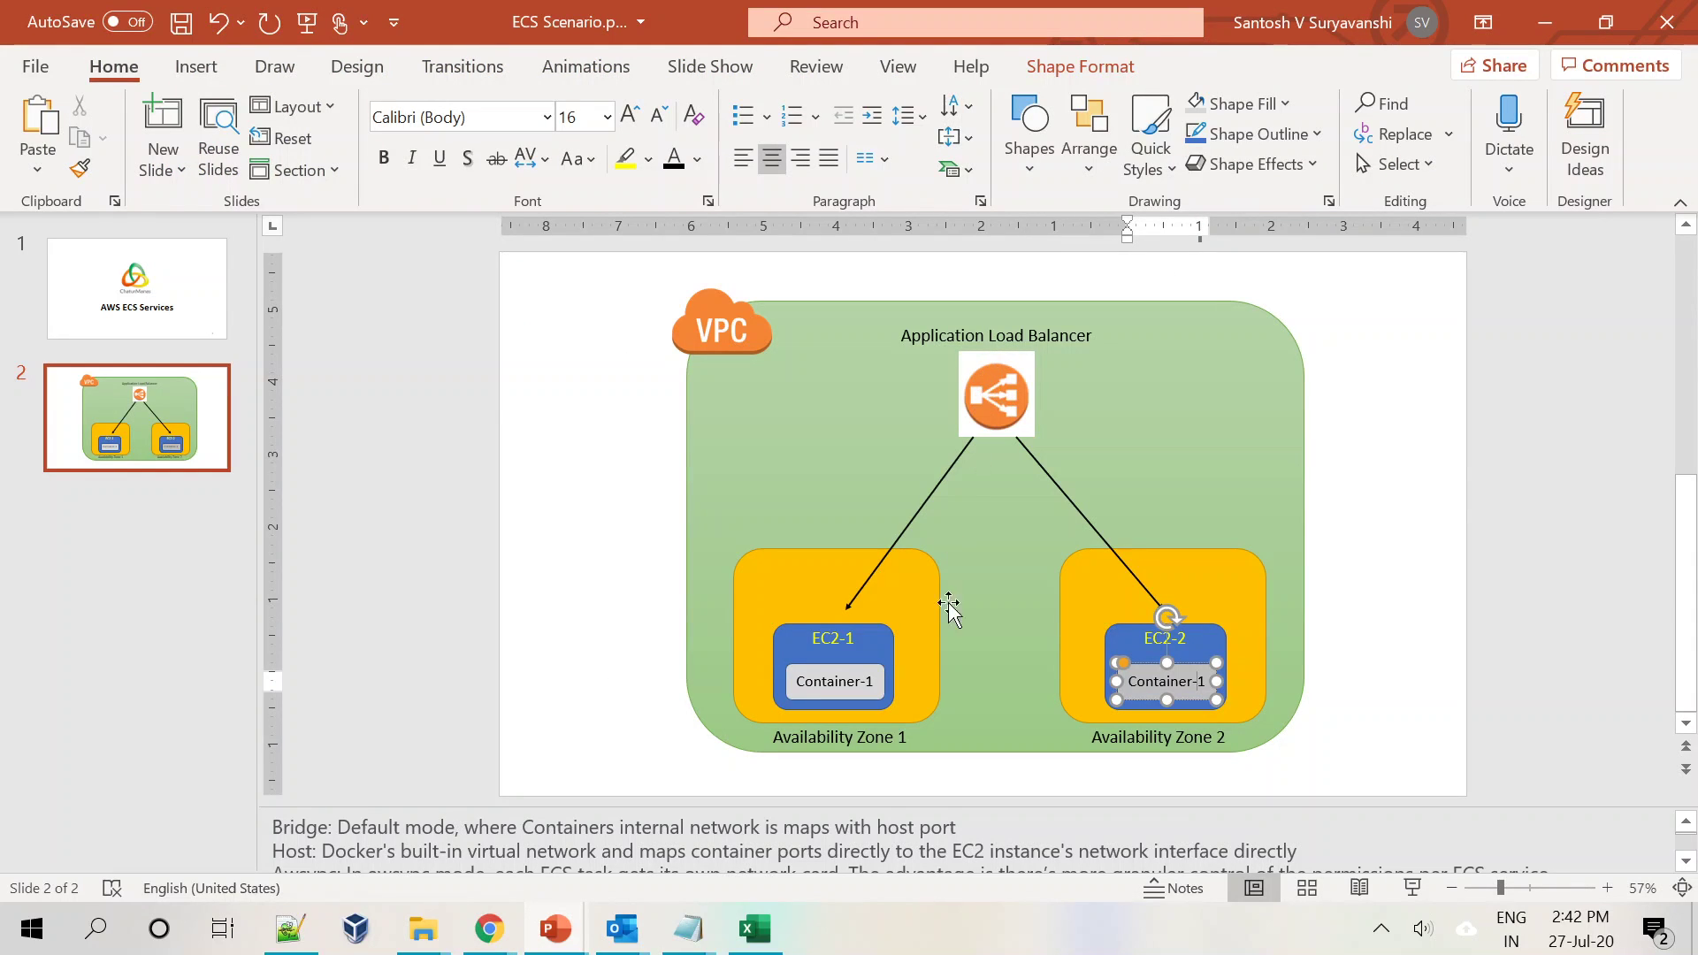
pyautogui.click(1456, 666)
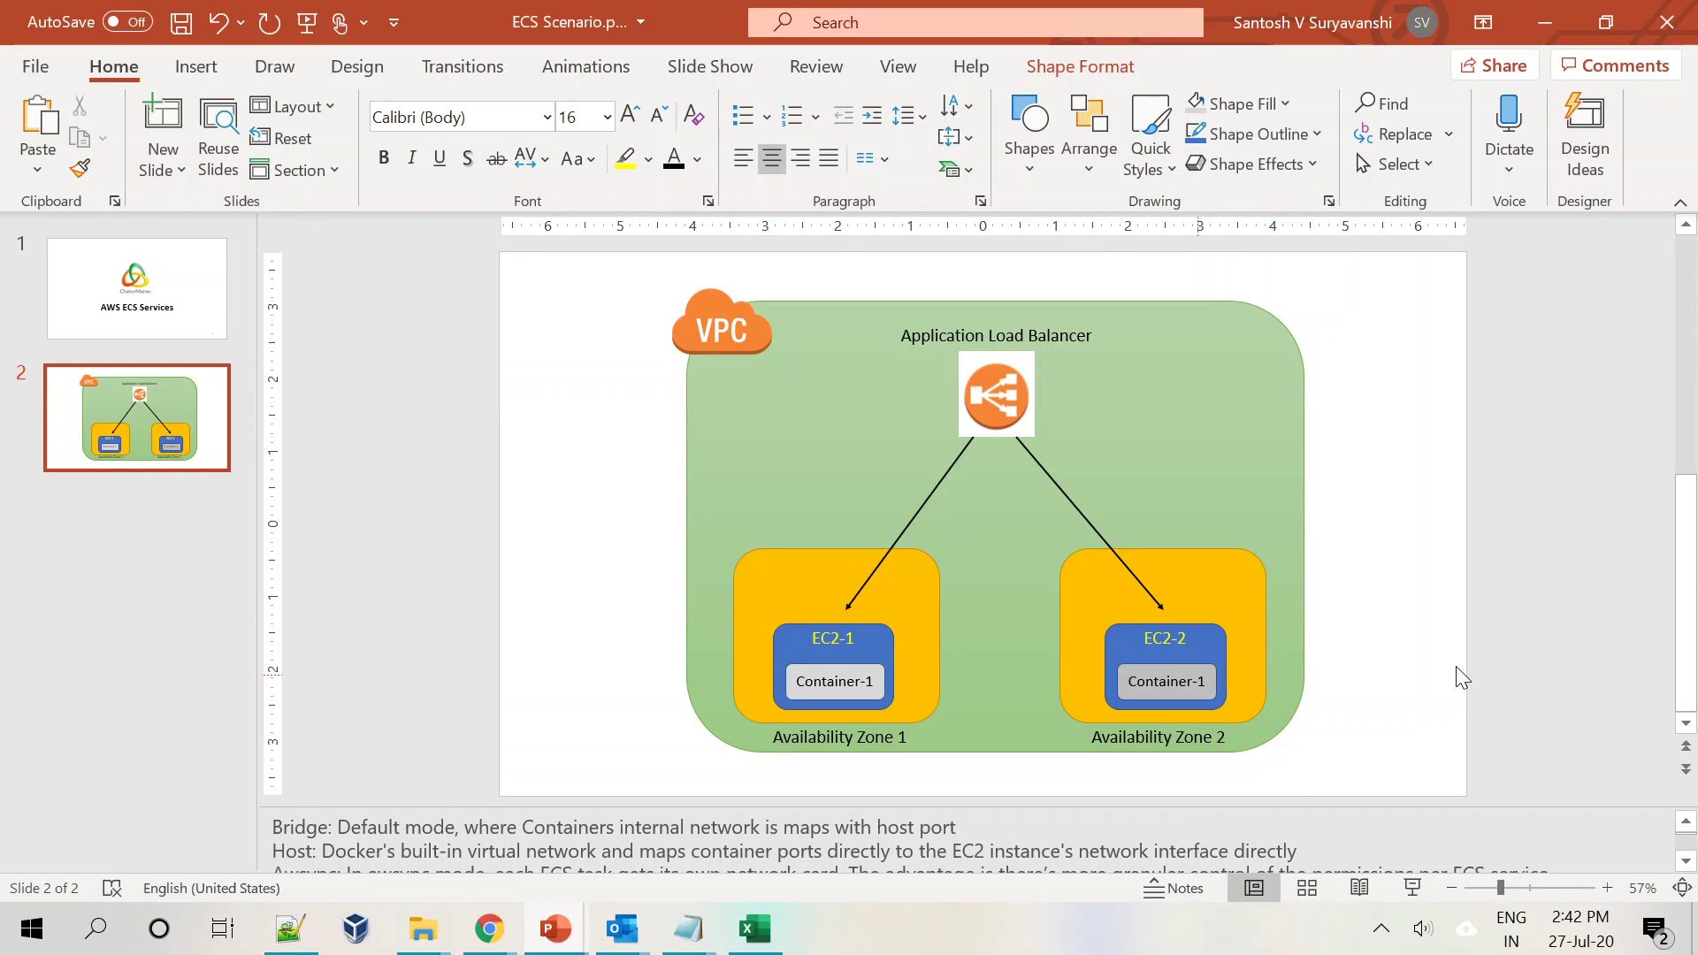
# Copy the IPv4 public IP of the running Demo-Cluster instance in ap-south-1a from the EC2 instance list in Chrome
pyautogui.hotkey('alt', 'Tab')
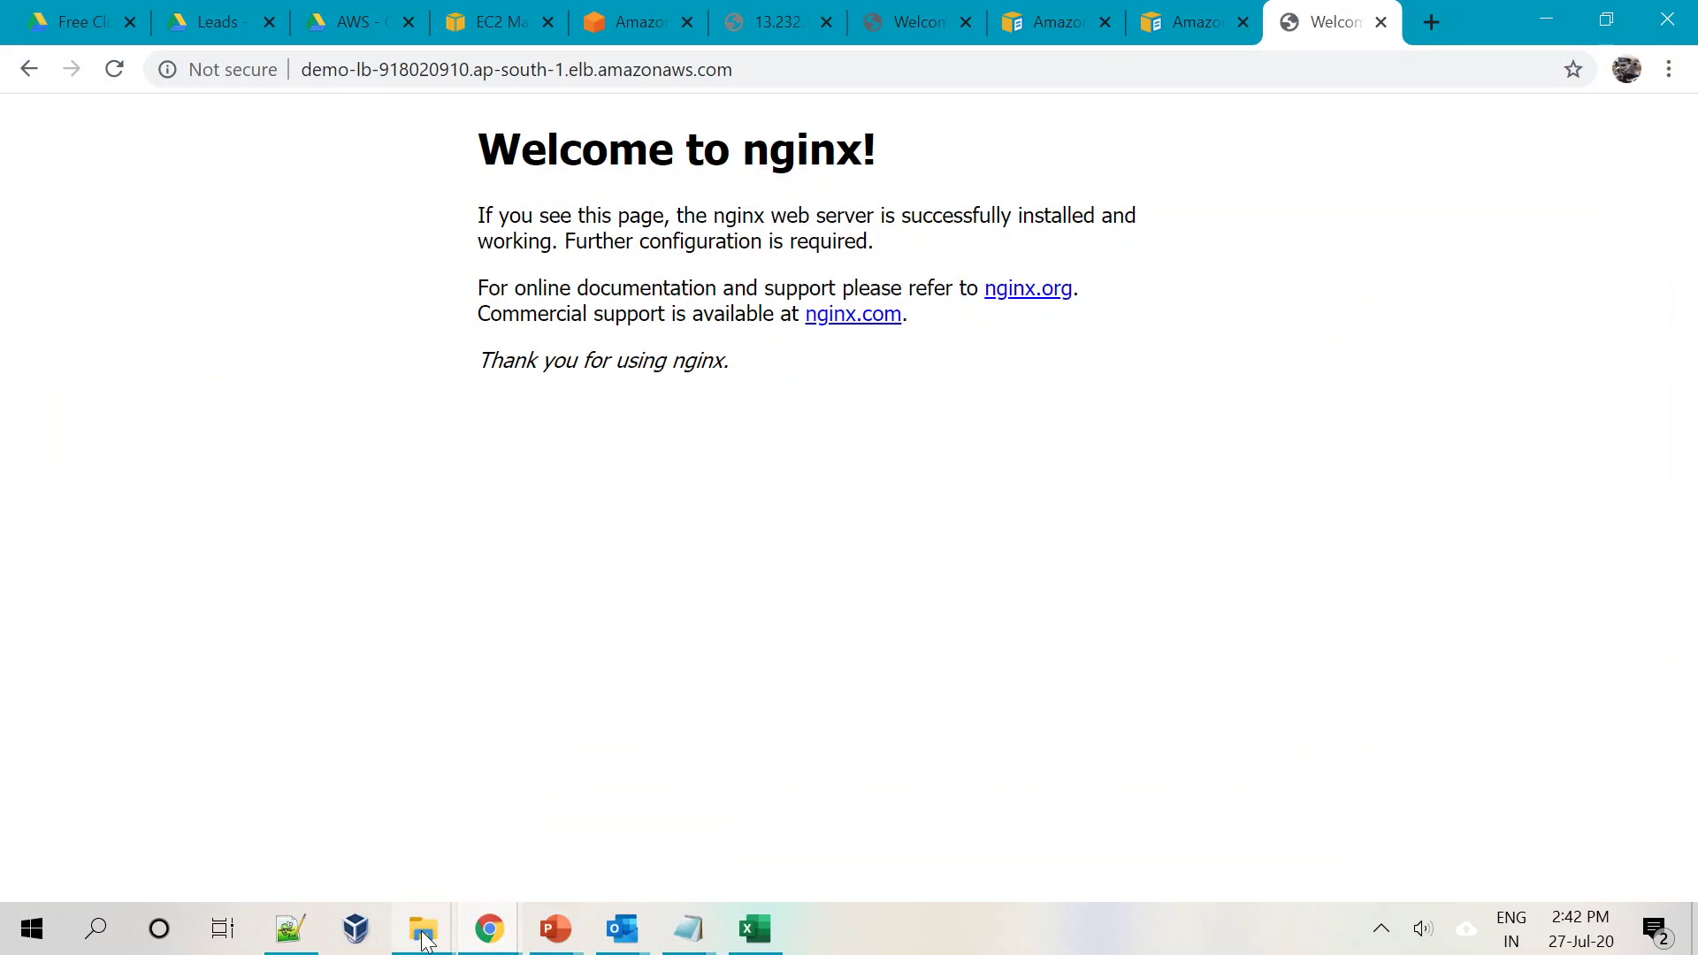
pyautogui.click(424, 942)
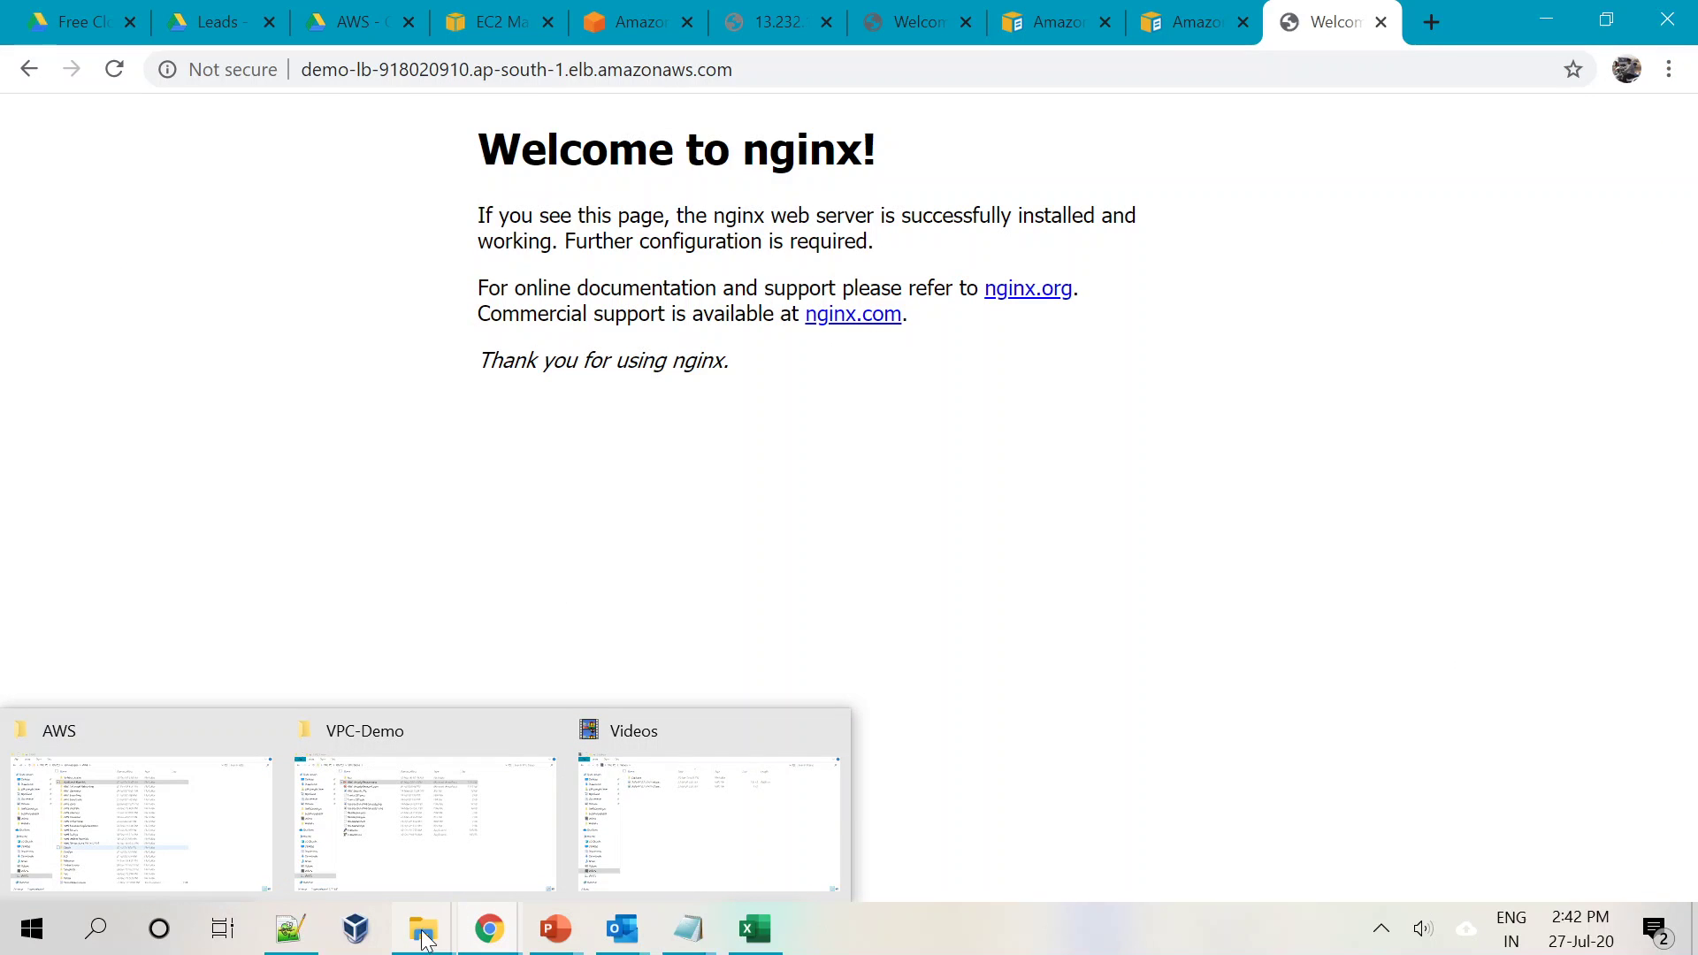
pyautogui.click(458, 823)
pyautogui.hotkey('alt', 'Tab')
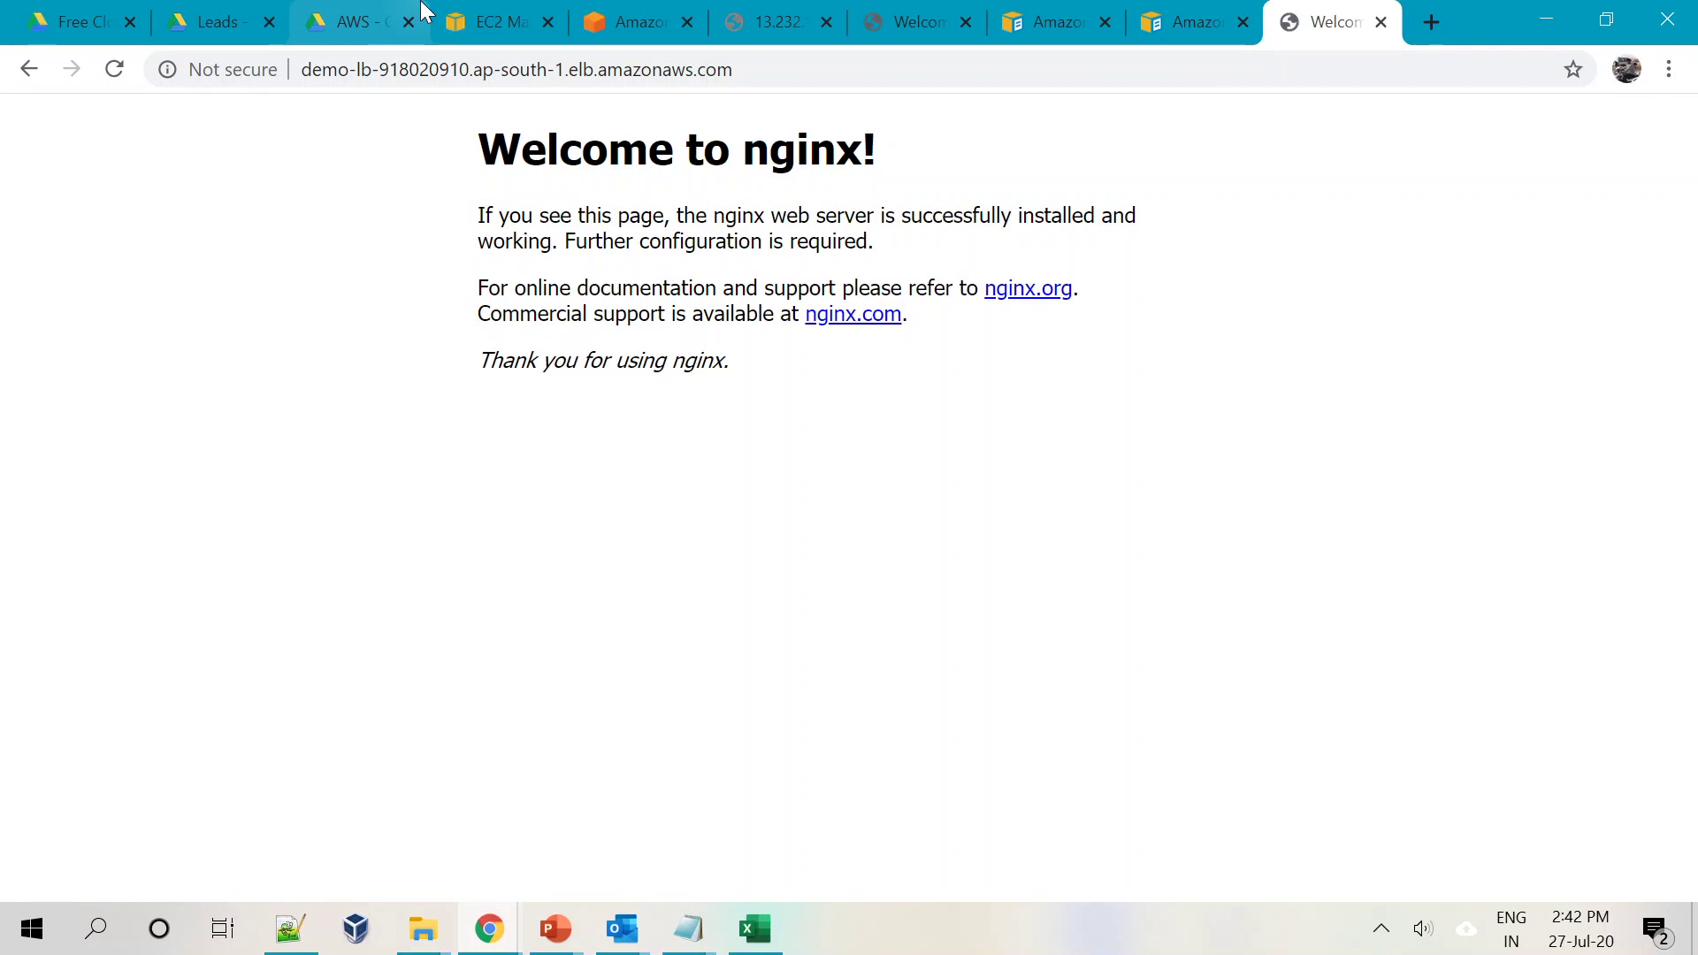
pyautogui.click(506, 20)
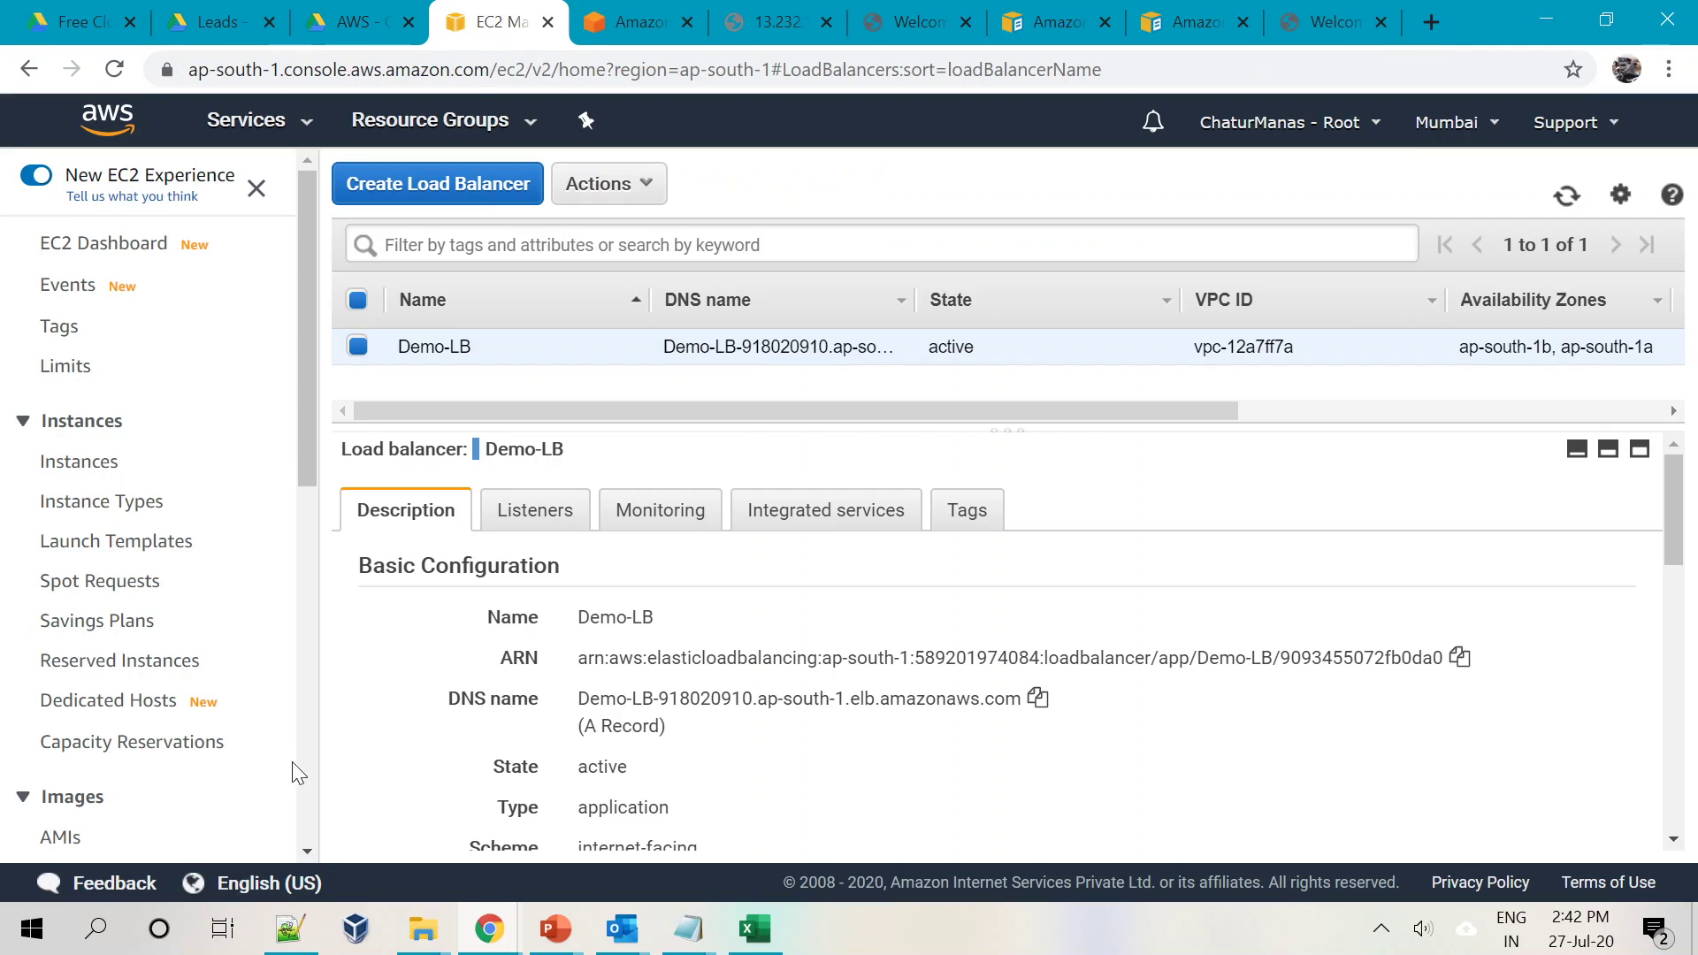
pyautogui.click(99, 461)
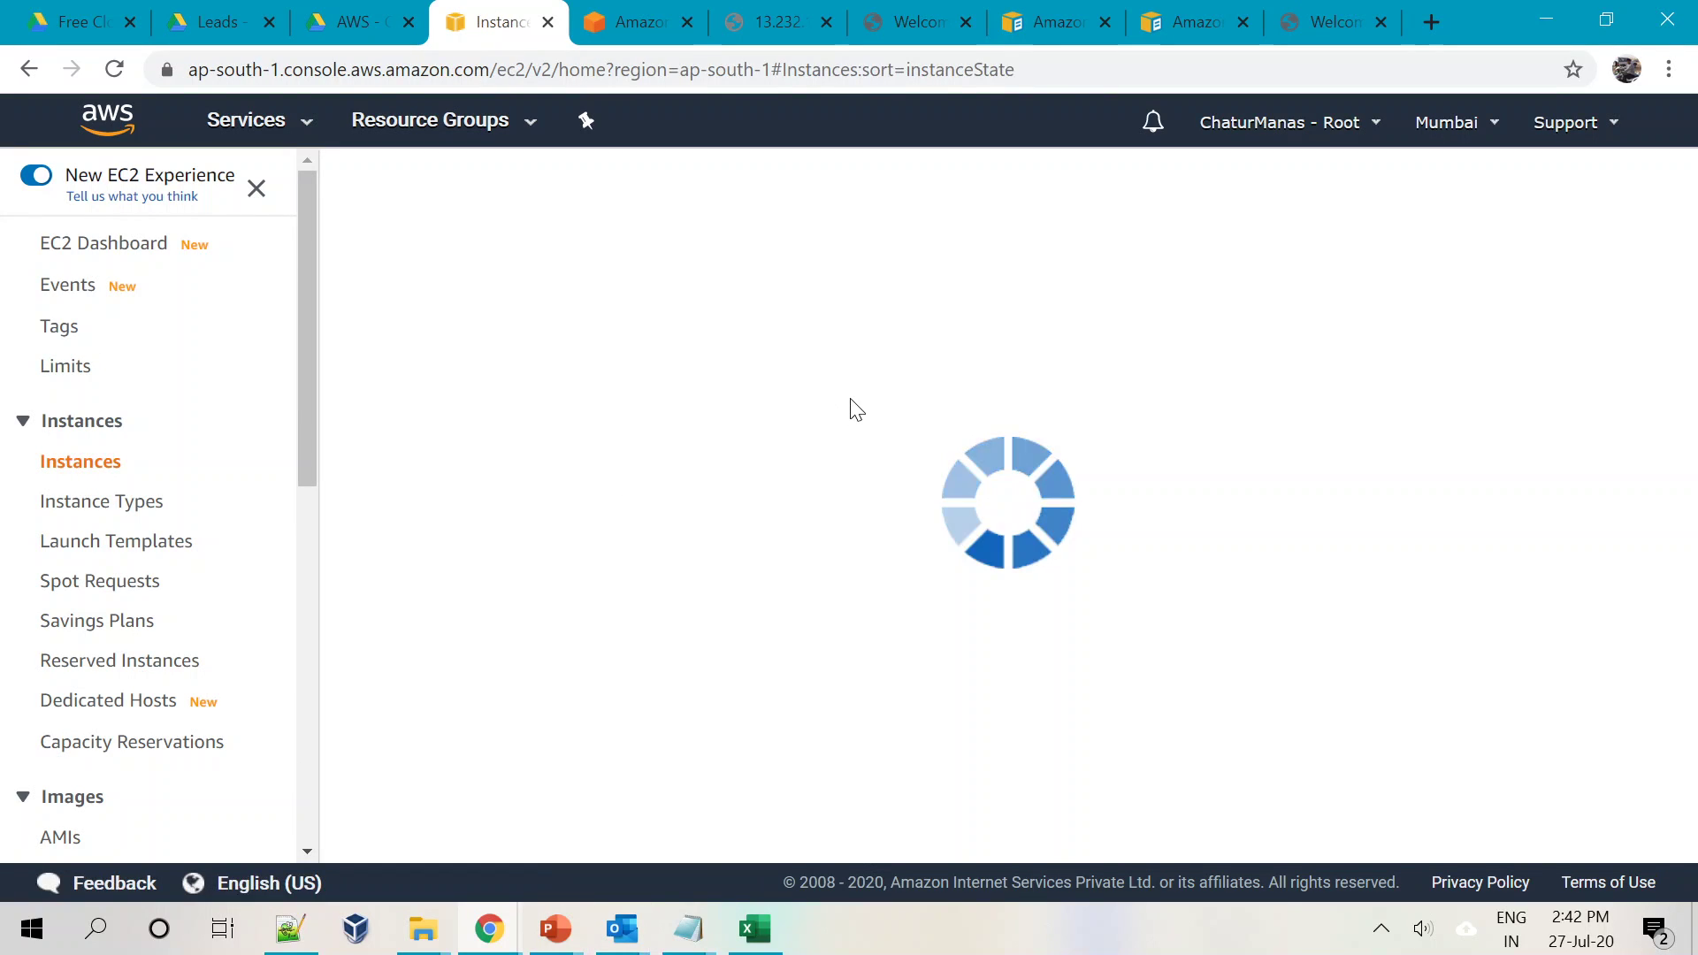
pyautogui.click(620, 345)
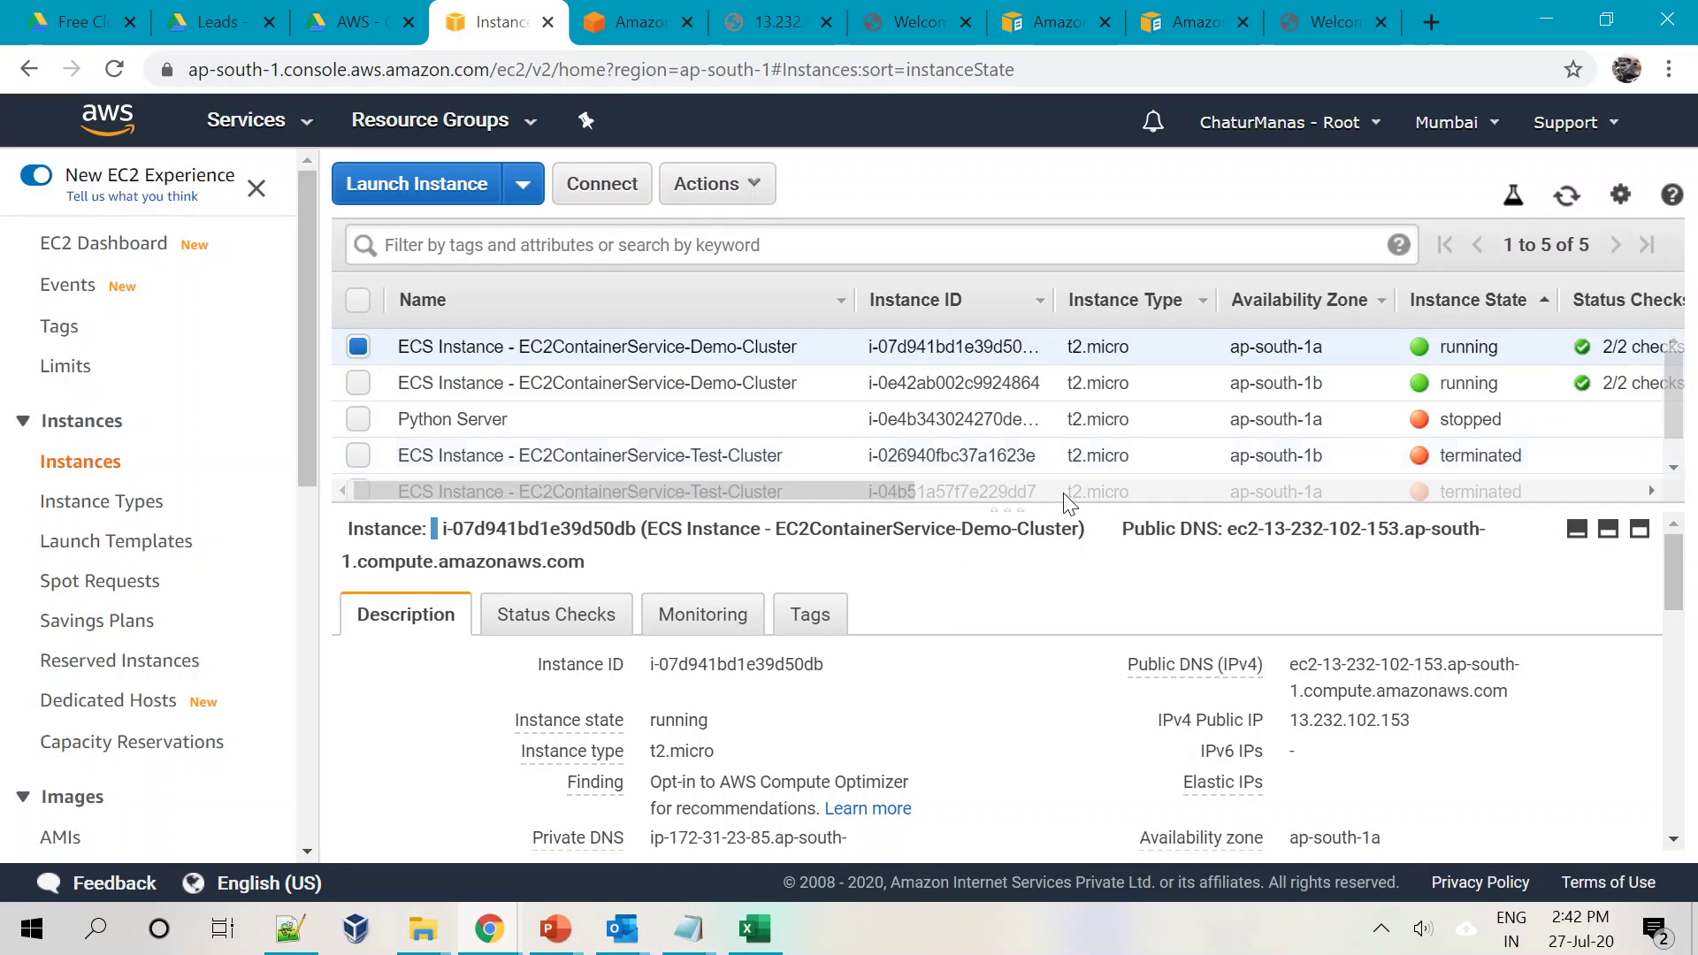
pyautogui.click(1430, 723)
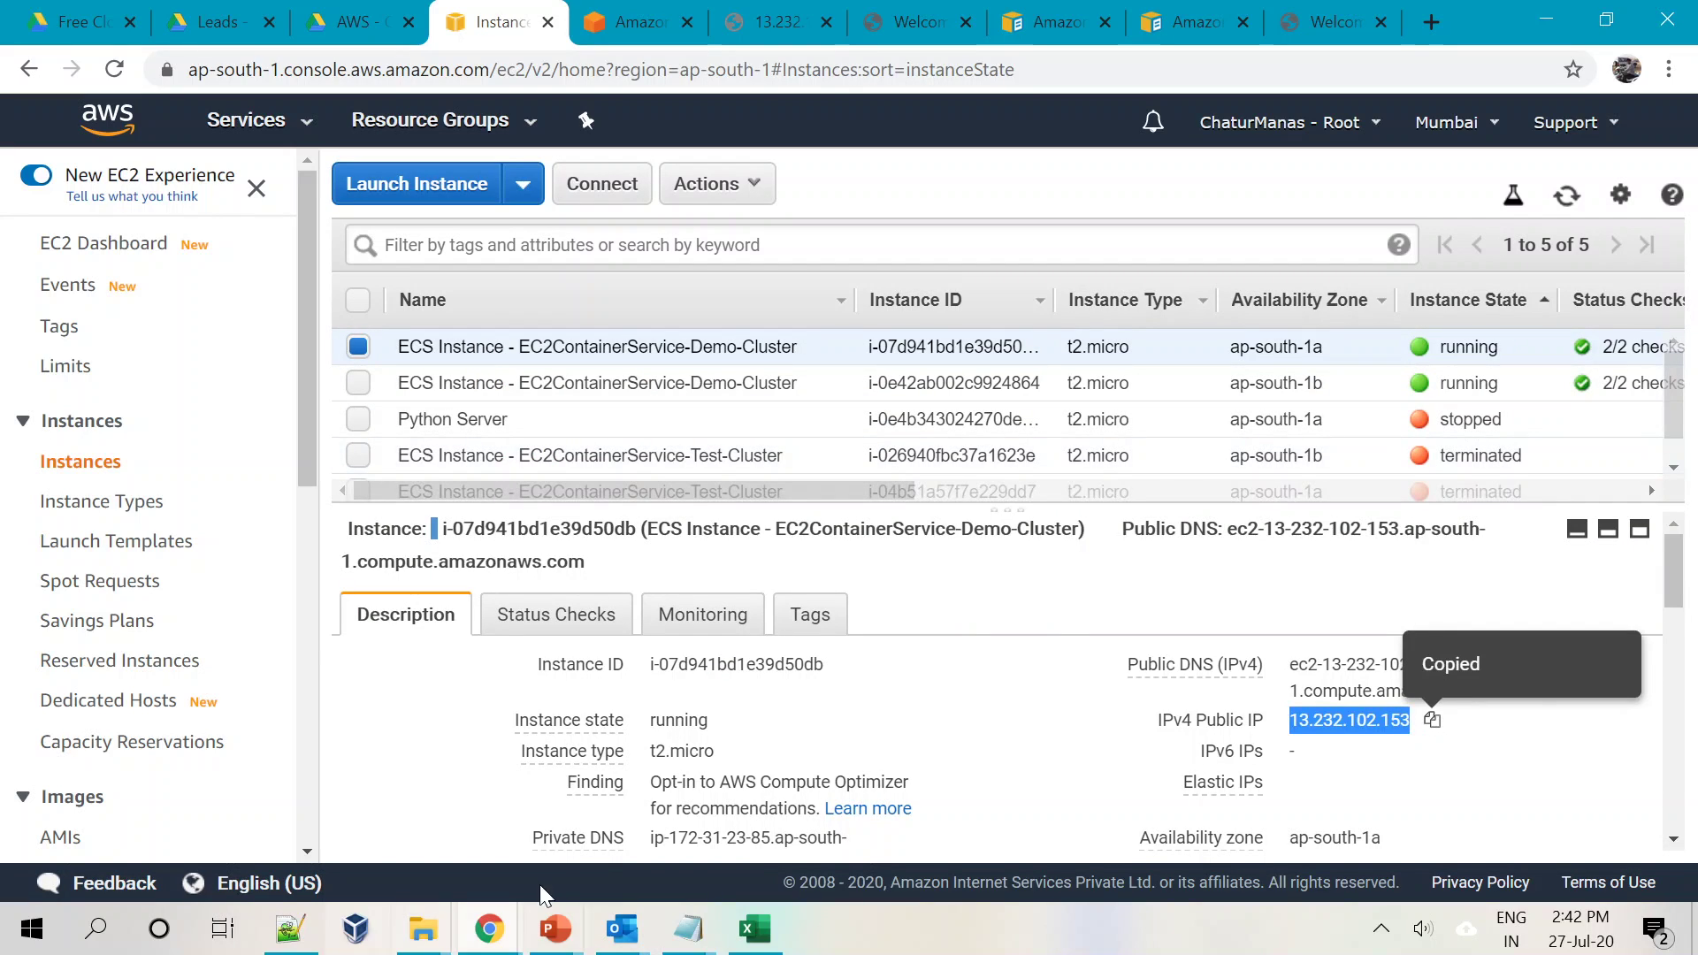
# Launch putty.exe from the VPC-Demo folder and load the saved AWS session
pyautogui.moveTo(425, 929)
pyautogui.click(410, 856)
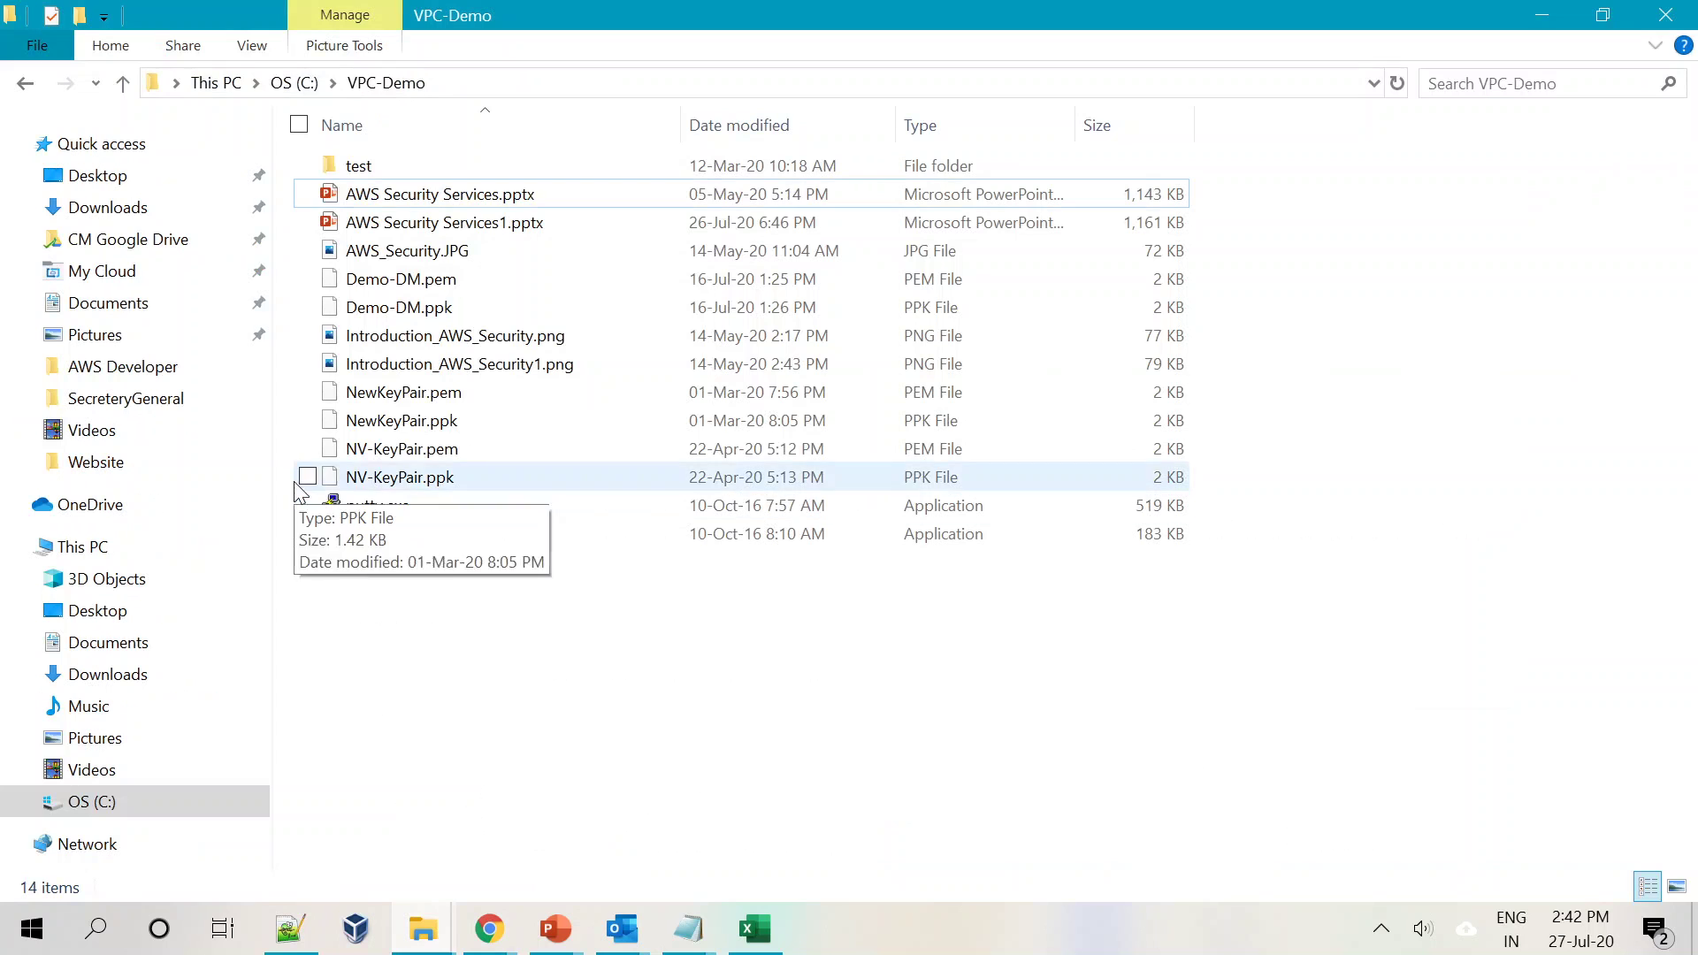
pyautogui.click(370, 509)
pyautogui.doubleClick(371, 509)
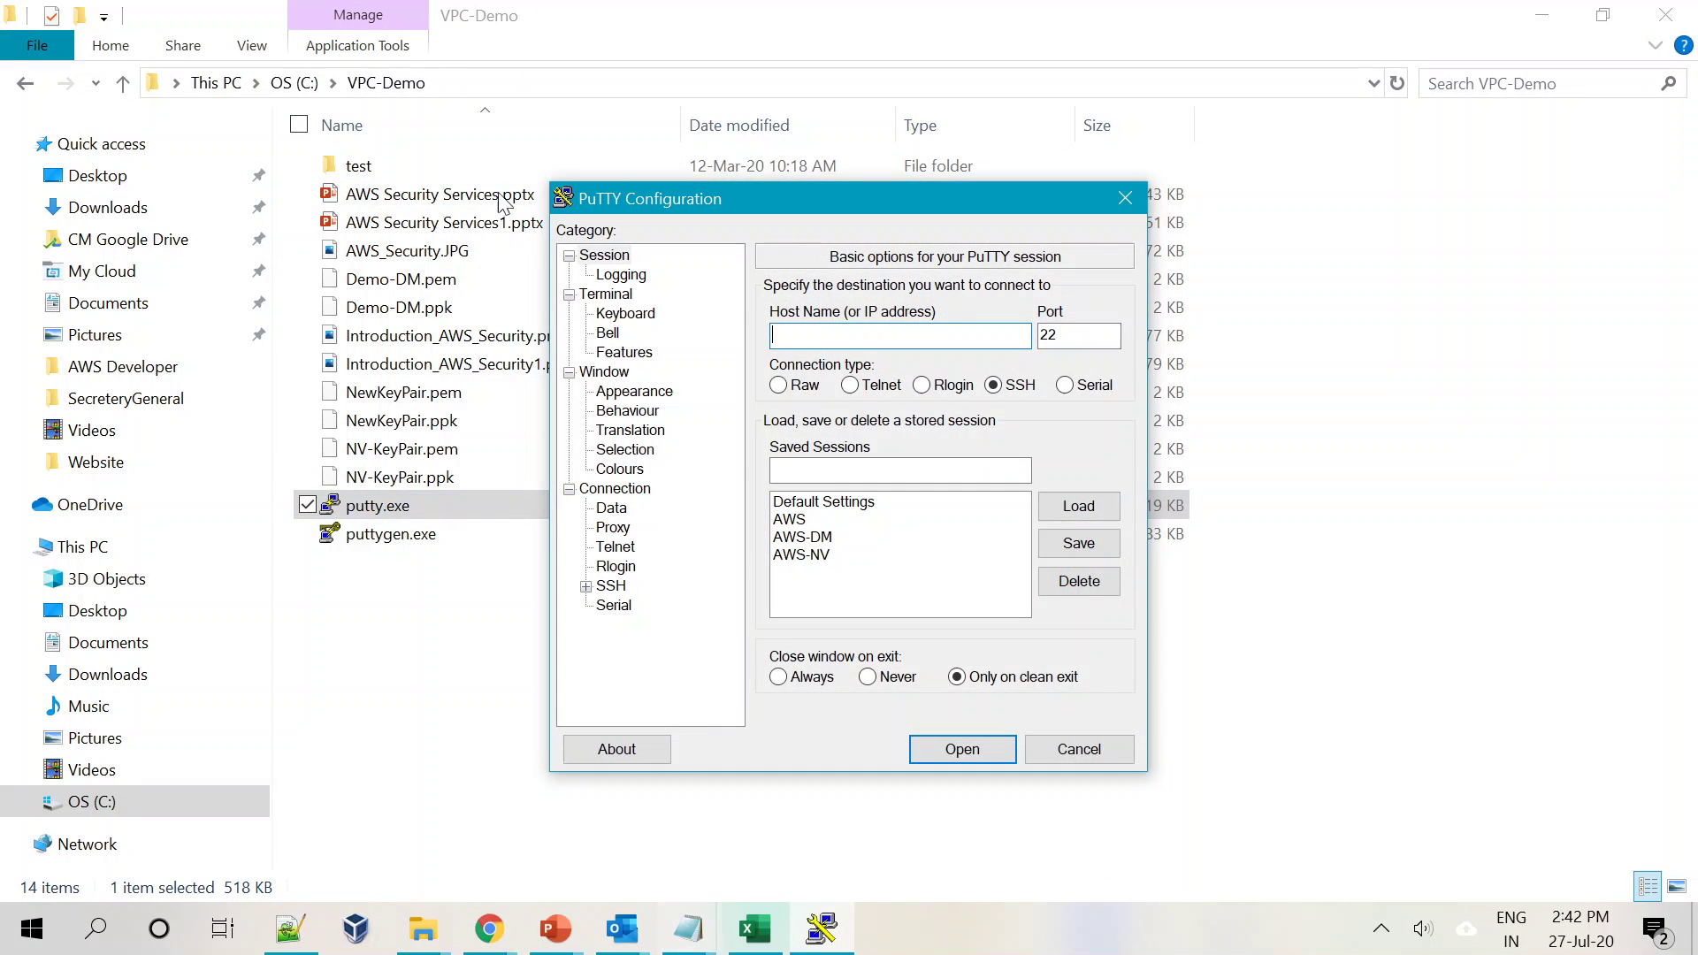
pyautogui.click(801, 519)
pyautogui.click(1078, 506)
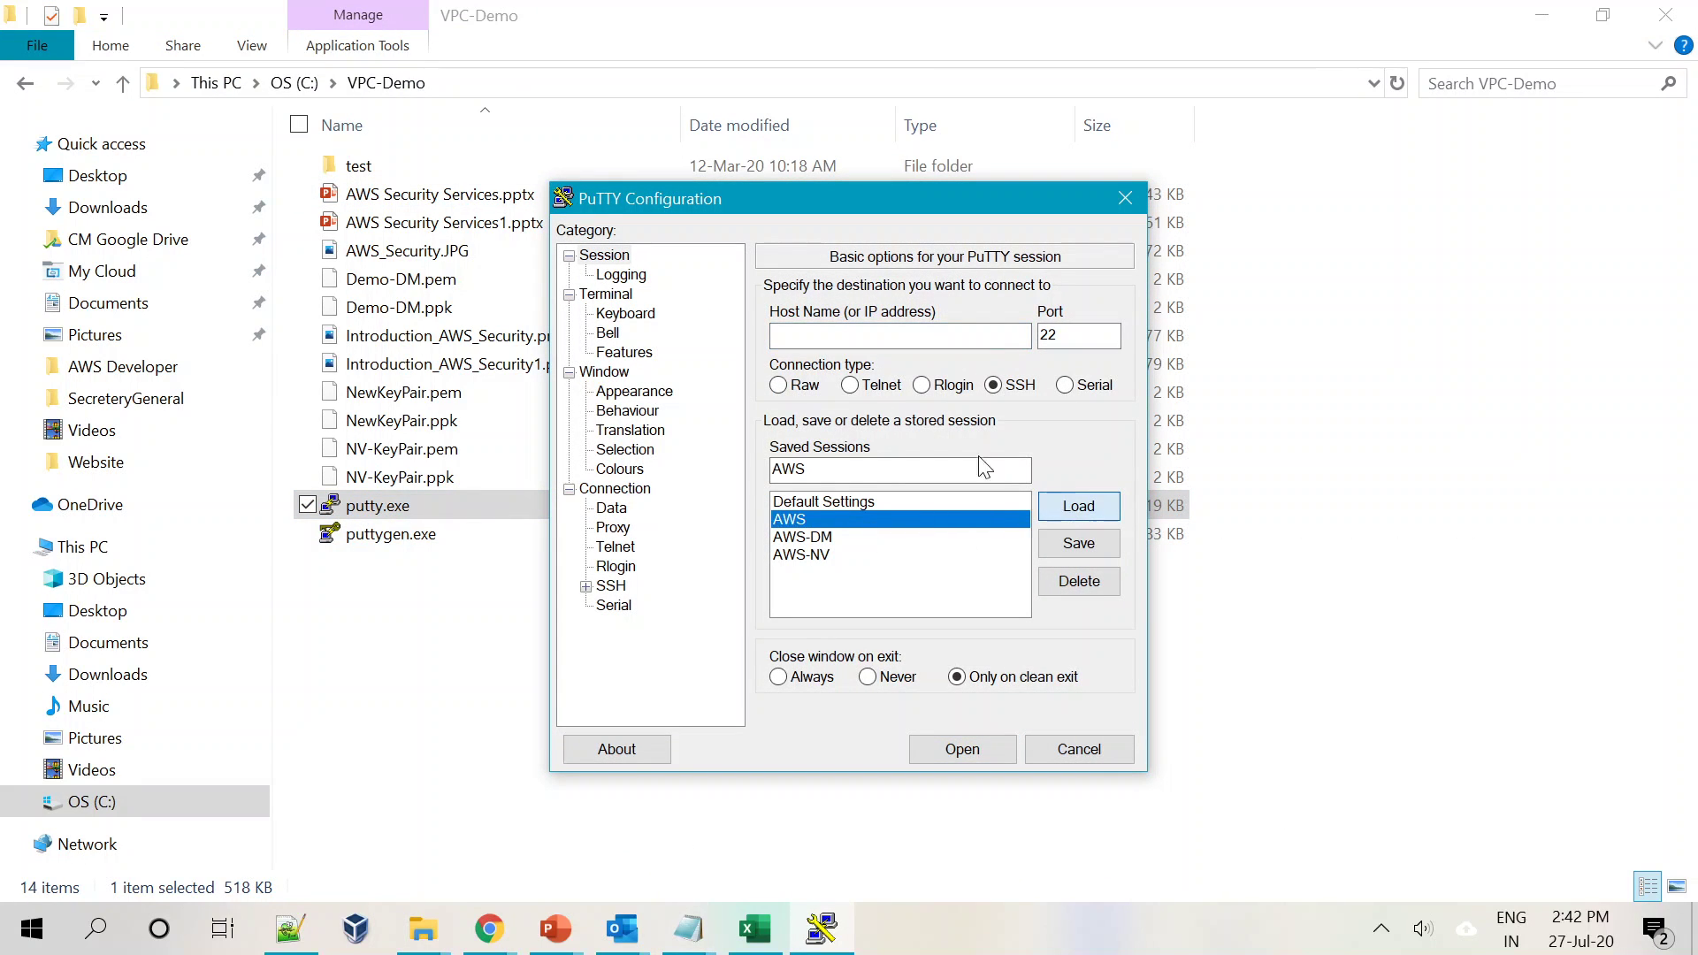
# Open an SSH connection to host 13.232.102.153 on port 22 and log in as ec2-user
pyautogui.hotkey('ctrl', 'v')
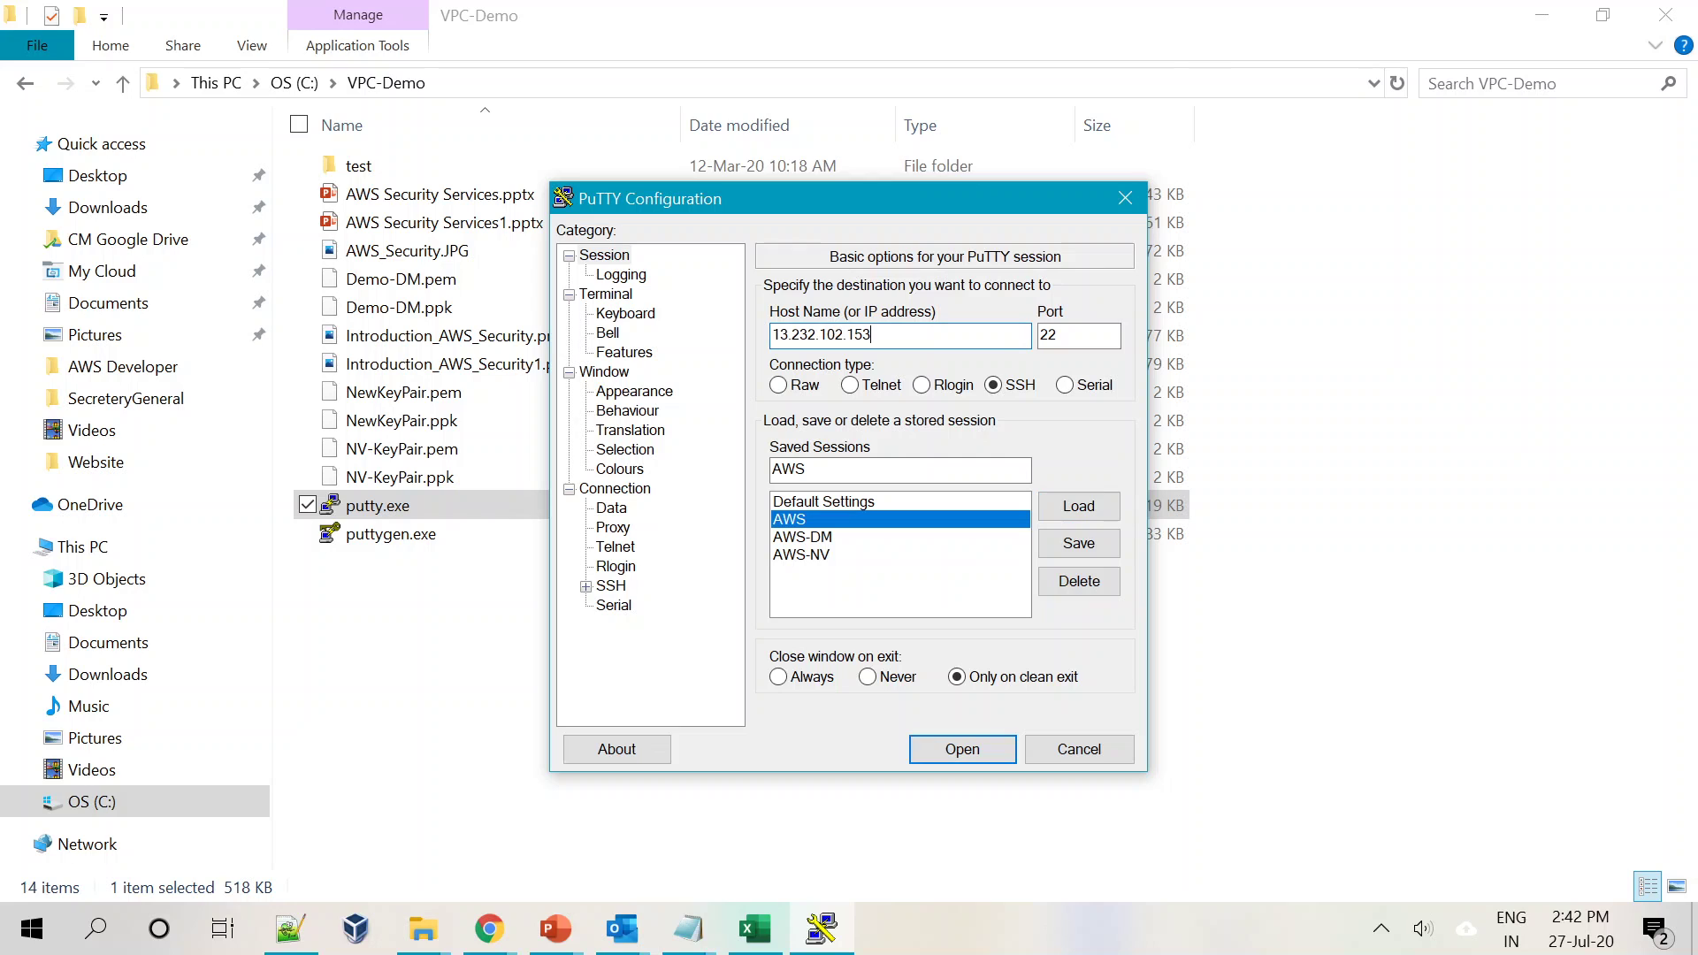
pyautogui.click(960, 748)
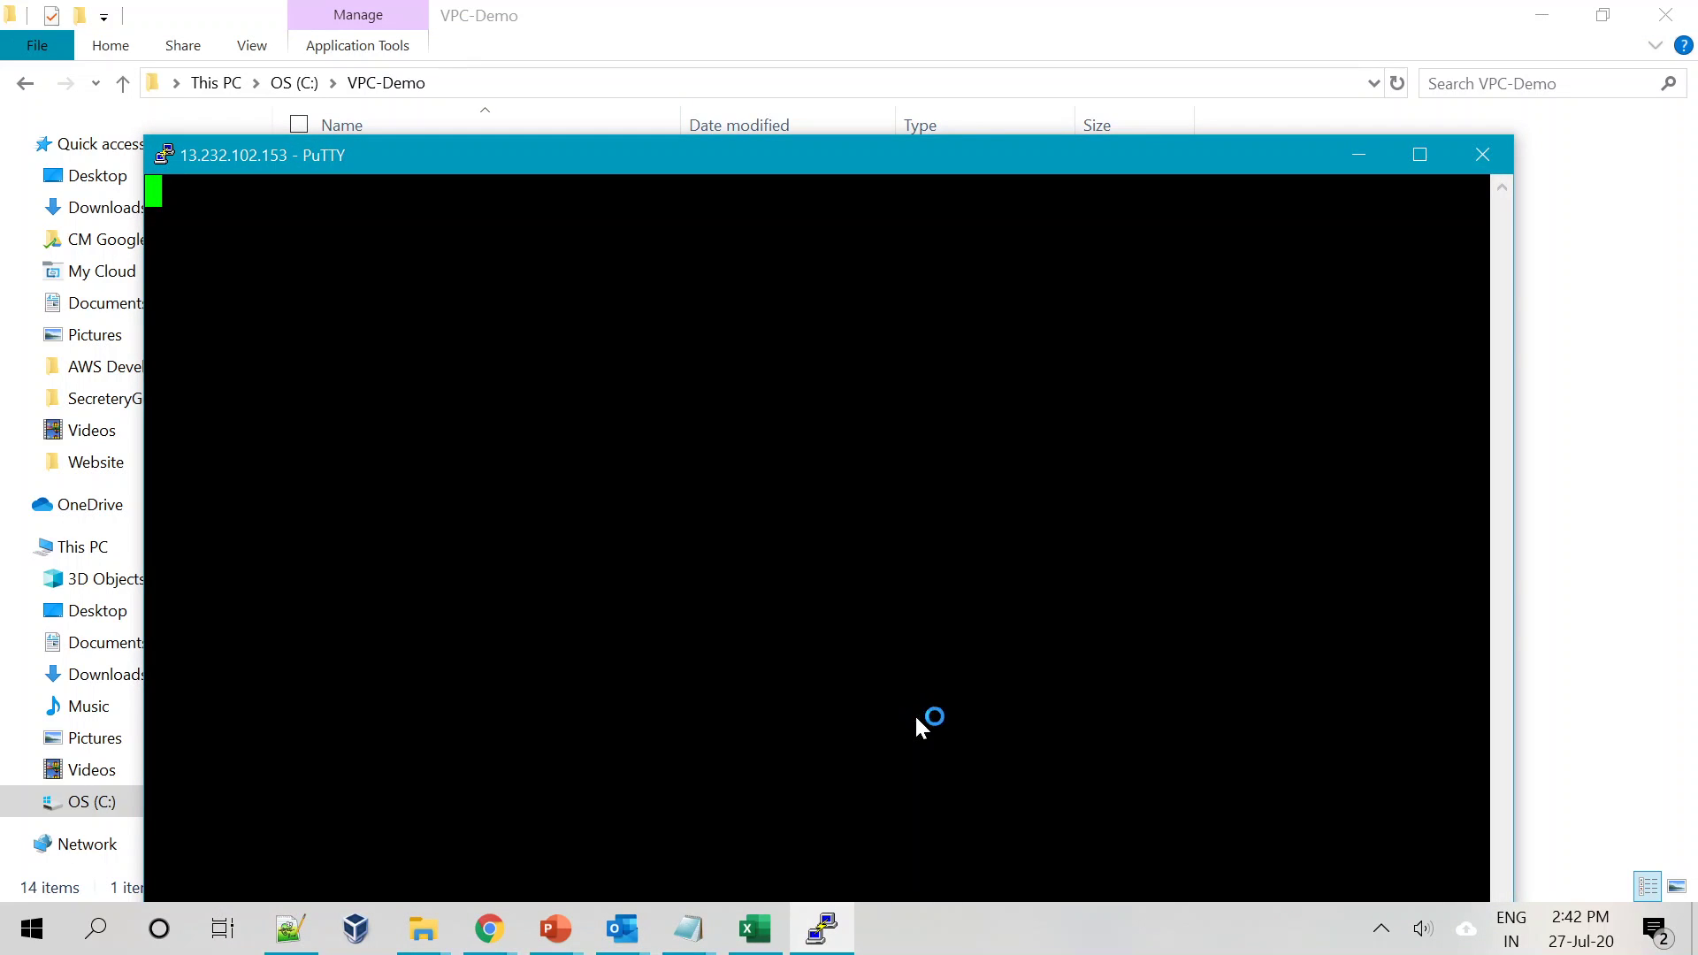
pyautogui.click(814, 641)
pyautogui.write('ec2-user')
pyautogui.press('Return')
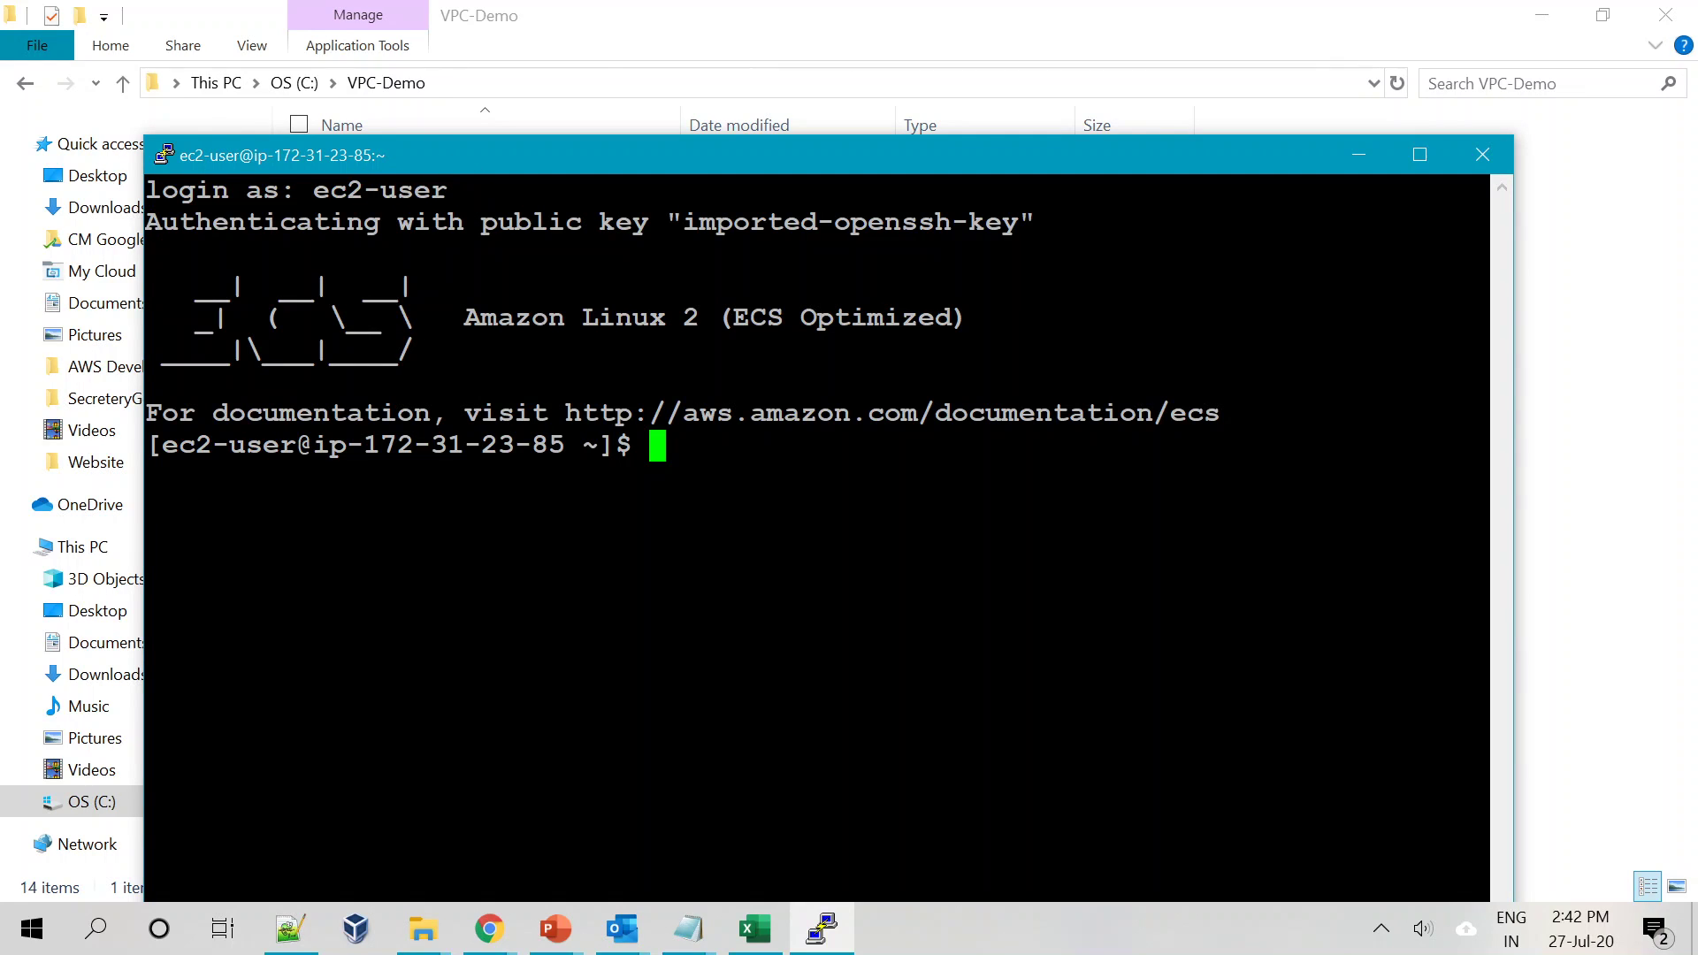
# List the running containers on the ap-south-1a instance with docker ps
pyautogui.moveTo(763, 175); pyautogui.dragTo(799, 89)
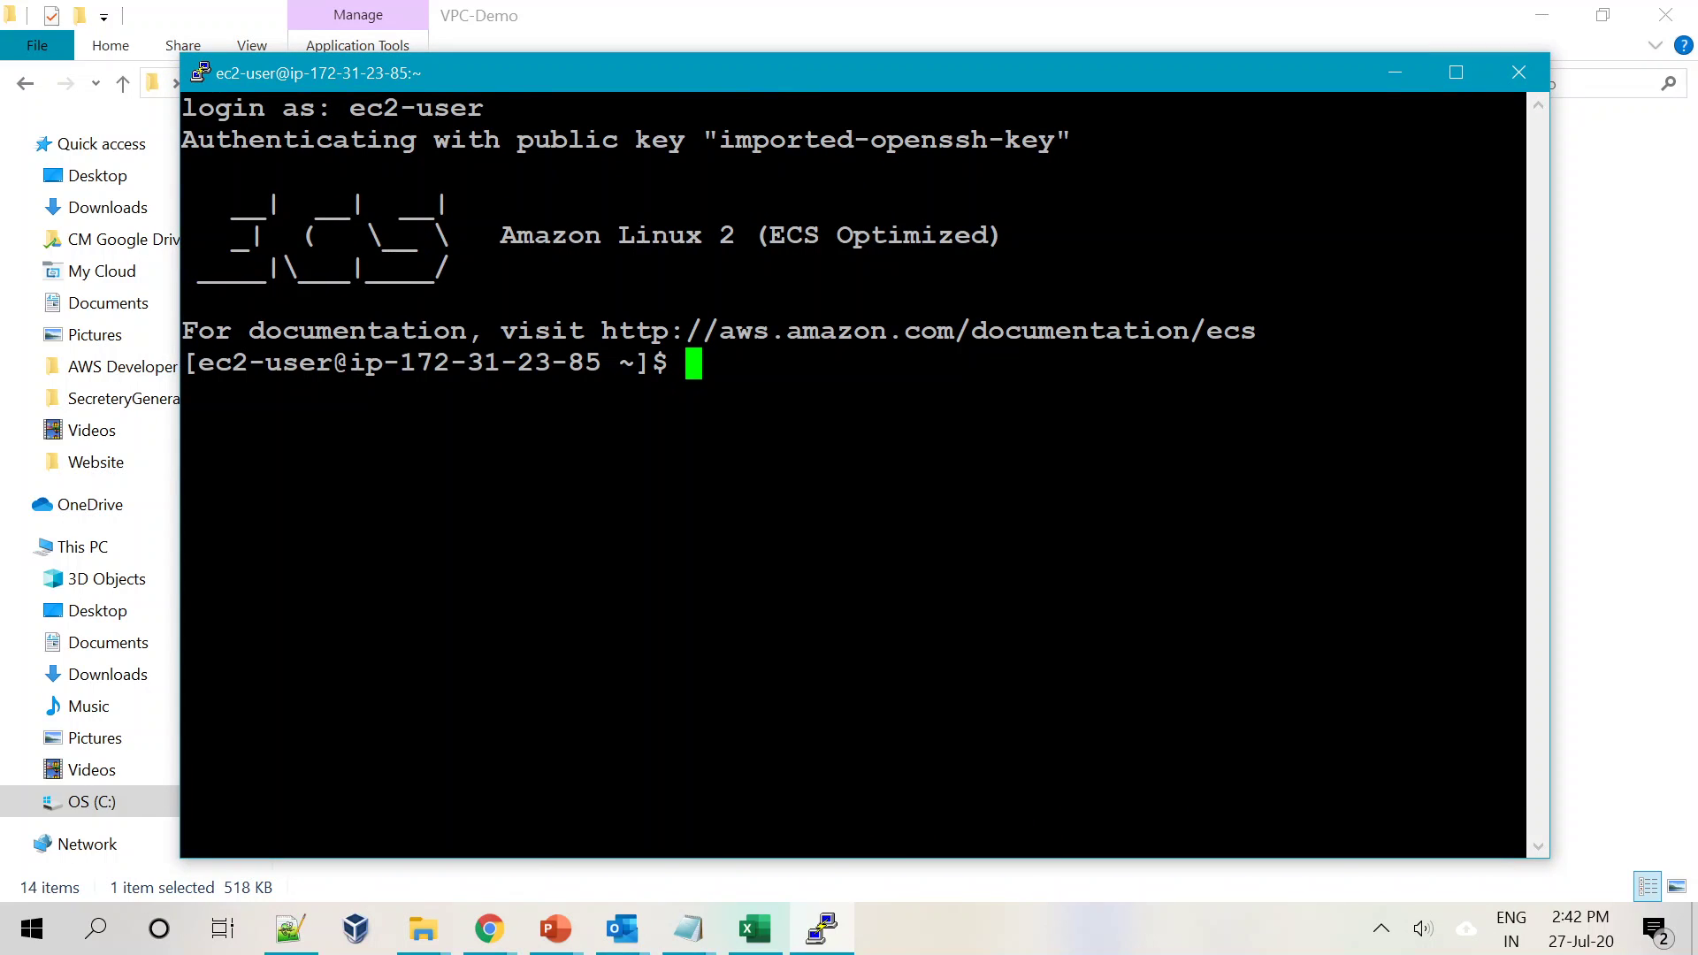
pyautogui.write('docket')
pyautogui.press('BackSpace')
pyautogui.write('r')
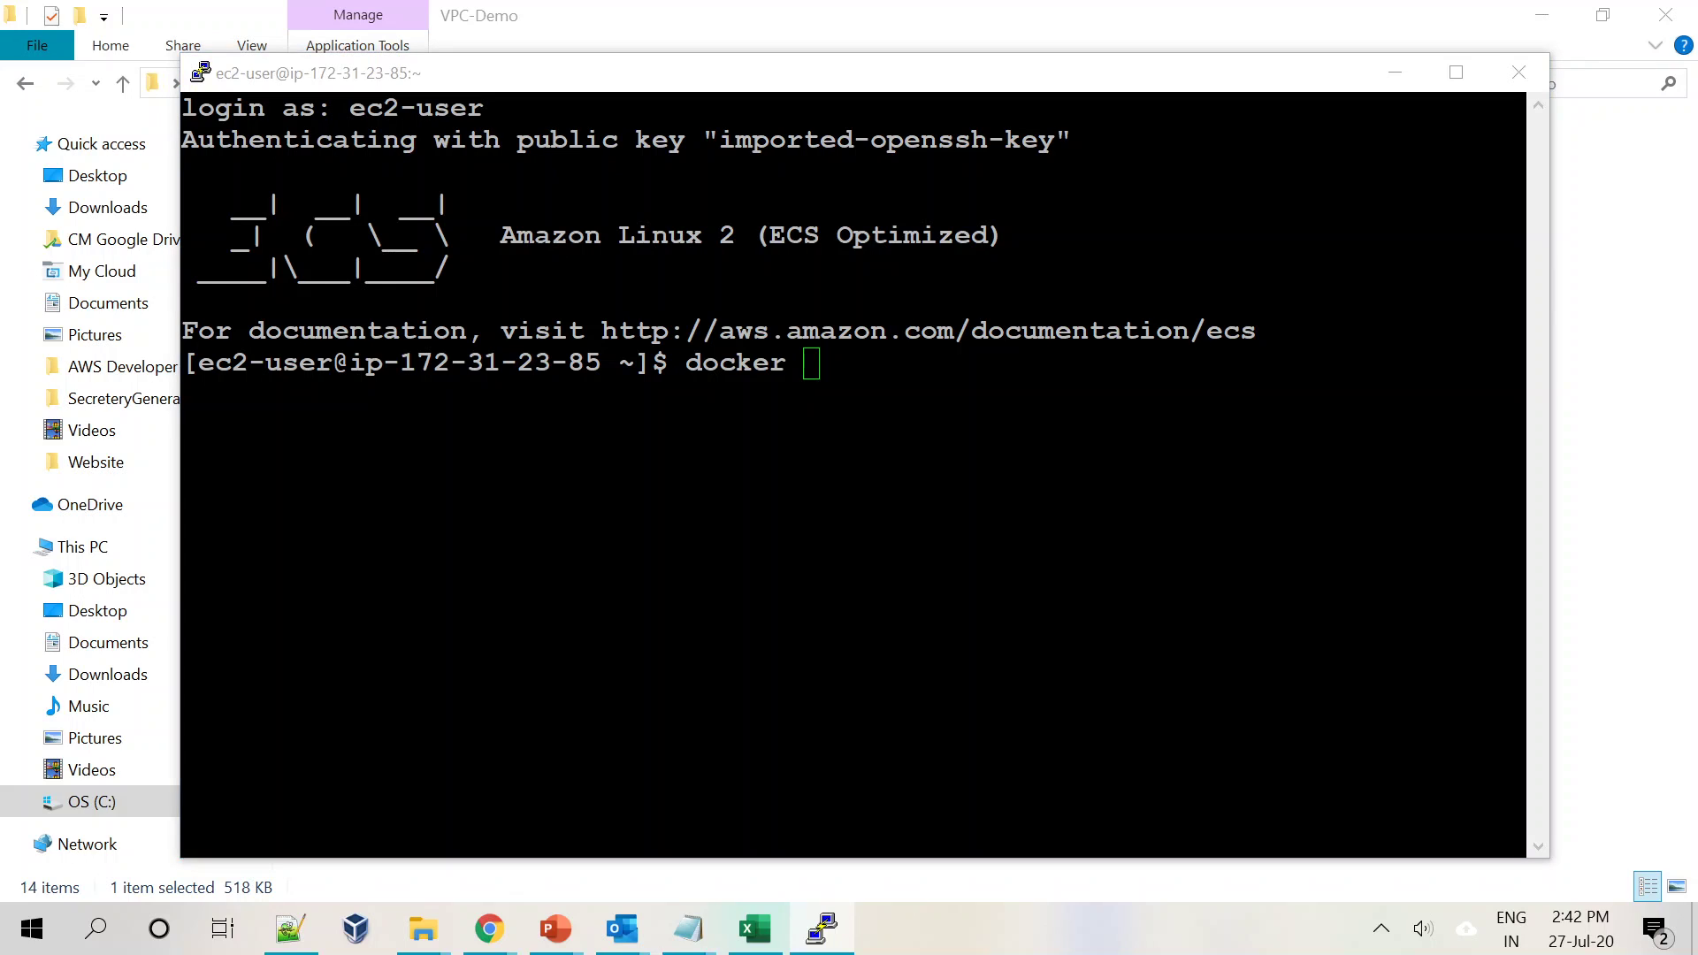
pyautogui.hotkey('alt', 'Tab')
pyautogui.write('ps')
pyautogui.press('Return')
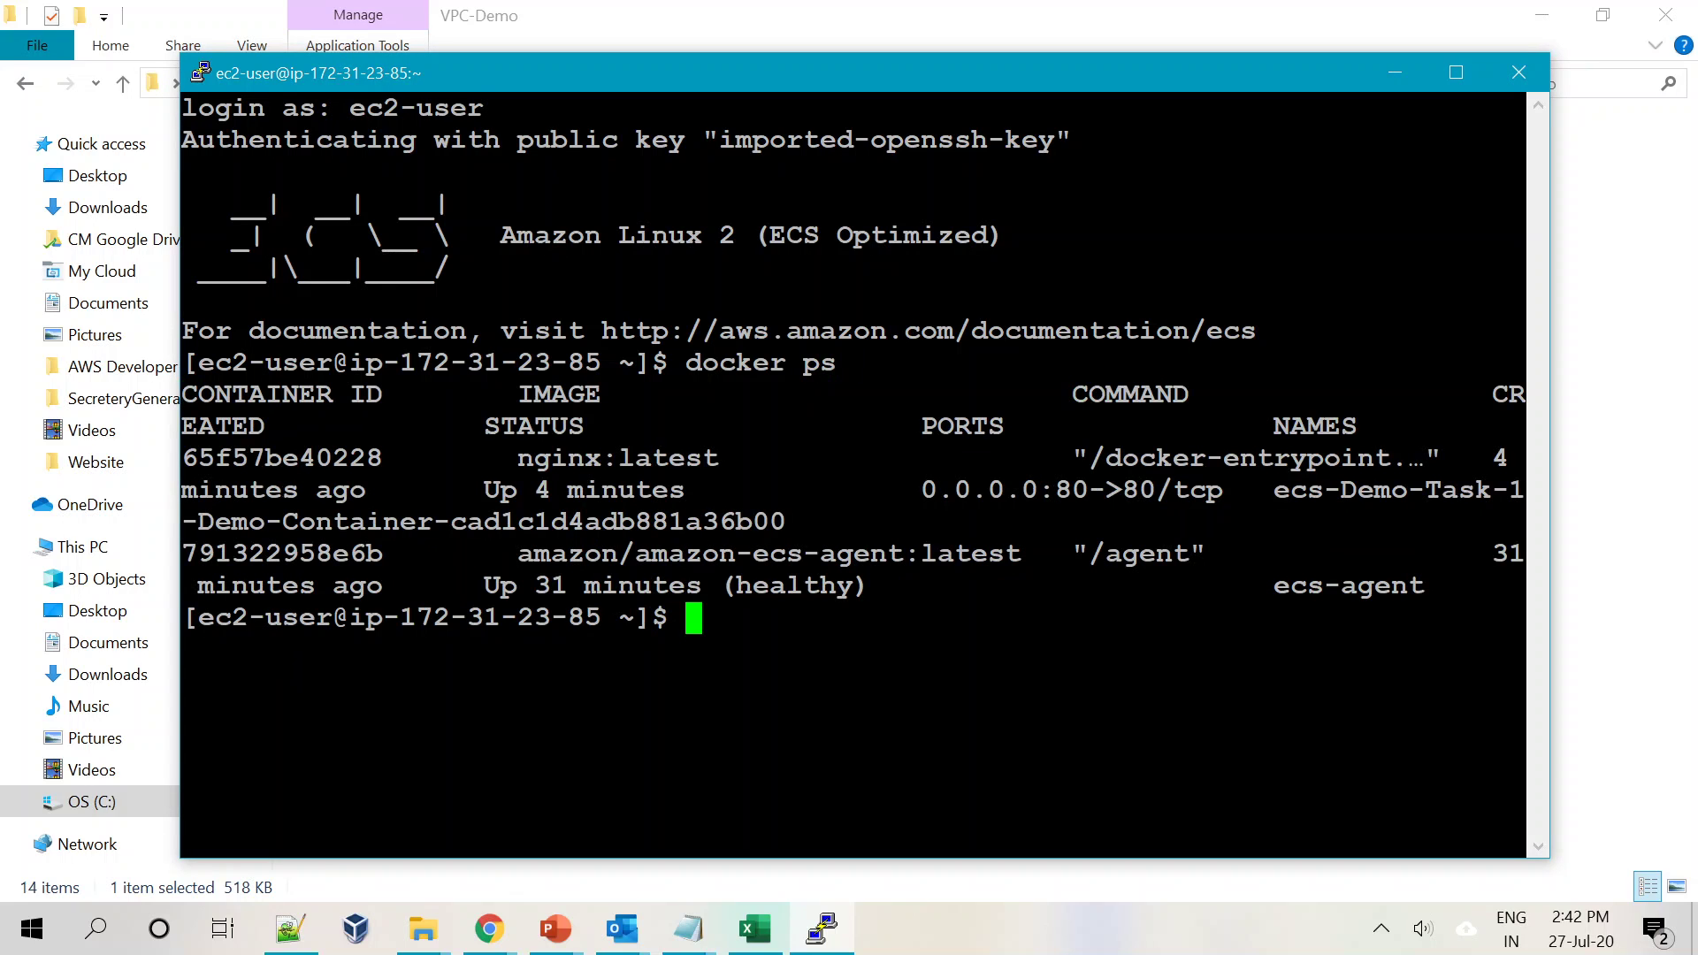